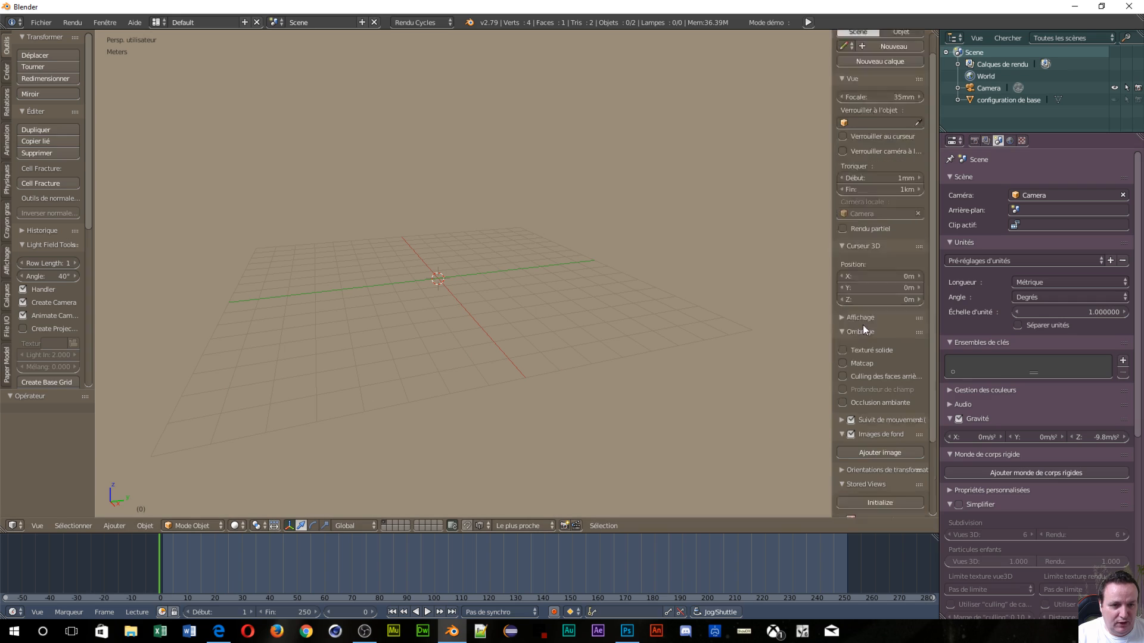
Start the Screencast Keys display and open the recent file tuto partie 4.blend
{"action": "left_click", "coordinate": [864, 484]}
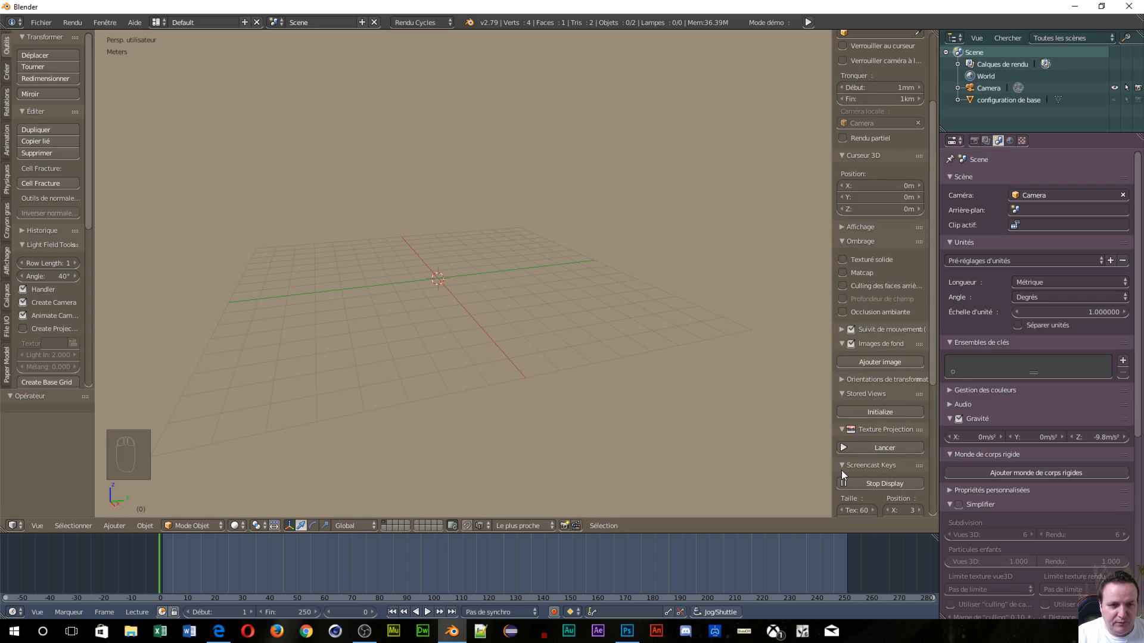
{"action": "left_click", "coordinate": [43, 24]}
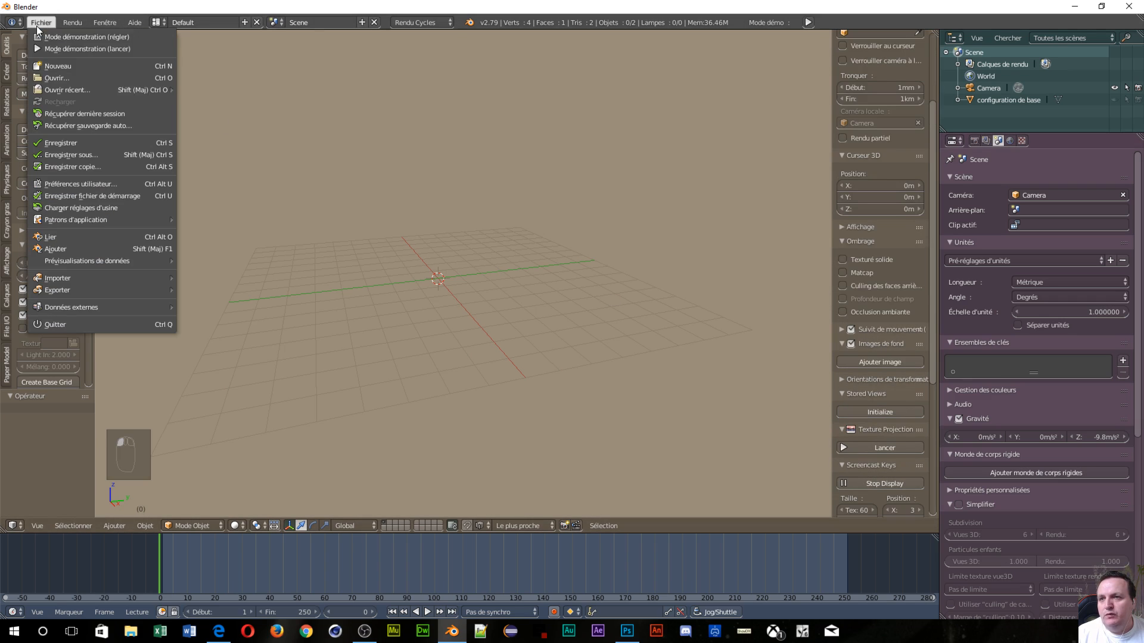
{"action": "mouse_move", "coordinate": [113, 95]}
{"action": "left_click", "coordinate": [207, 89]}
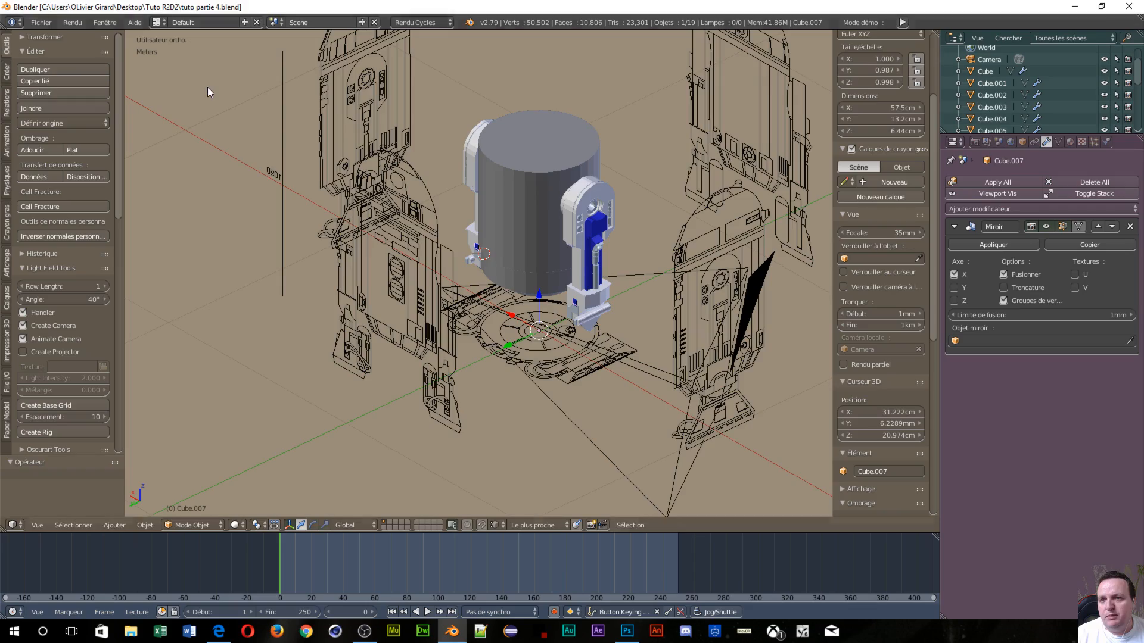
Examine the modelled R2-D2 leg from several angles, including its ankle, the small cylinders under the shoulder and the blue piston area
{"action": "scroll", "coordinate": [453, 262], "scroll_direction": "up", "scroll_amount": 12}
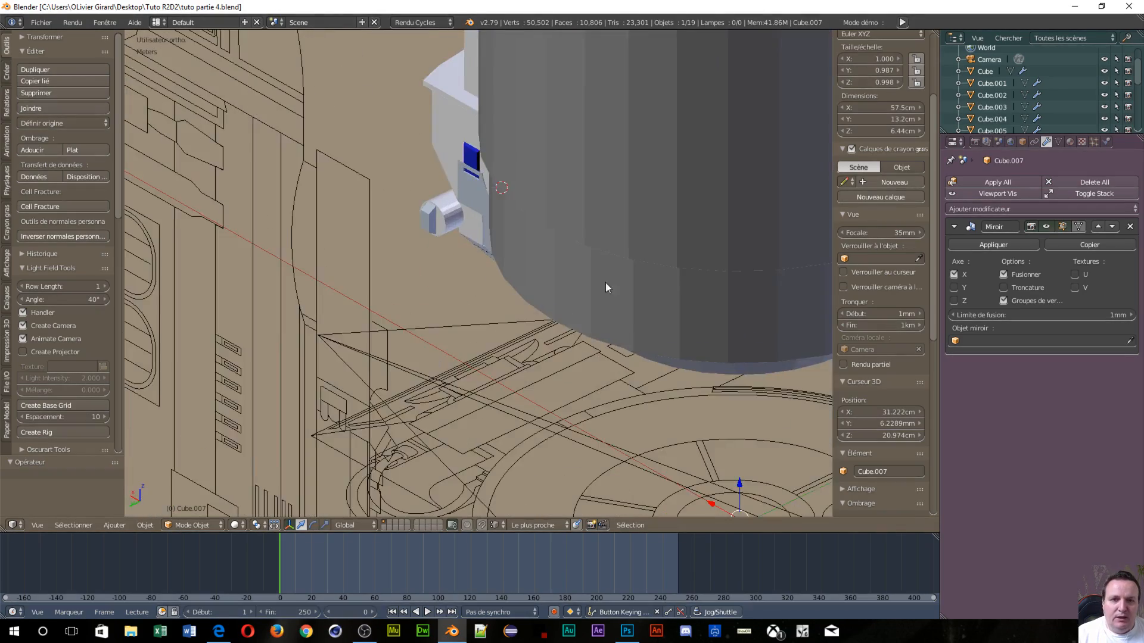
{"action": "scroll", "coordinate": [651, 267], "scroll_direction": "down", "scroll_amount": 6}
{"action": "scroll", "coordinate": [651, 271], "scroll_direction": "up", "scroll_amount": 3}
{"action": "middle_click_drag", "start_coordinate": [650, 273], "coordinate": [267, 263]}
{"action": "scroll", "coordinate": [266, 263], "scroll_direction": "down", "scroll_amount": 1}
{"action": "scroll", "coordinate": [263, 261], "scroll_direction": "up", "scroll_amount": 6}
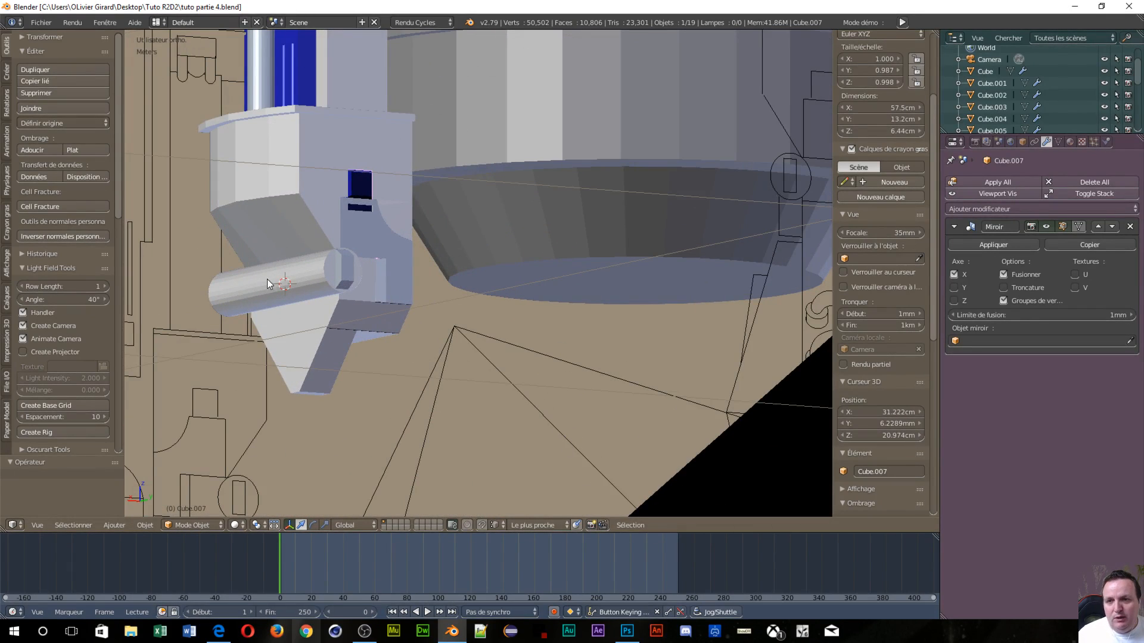
{"action": "middle_click_drag", "start_coordinate": [351, 131], "coordinate": [387, 48]}
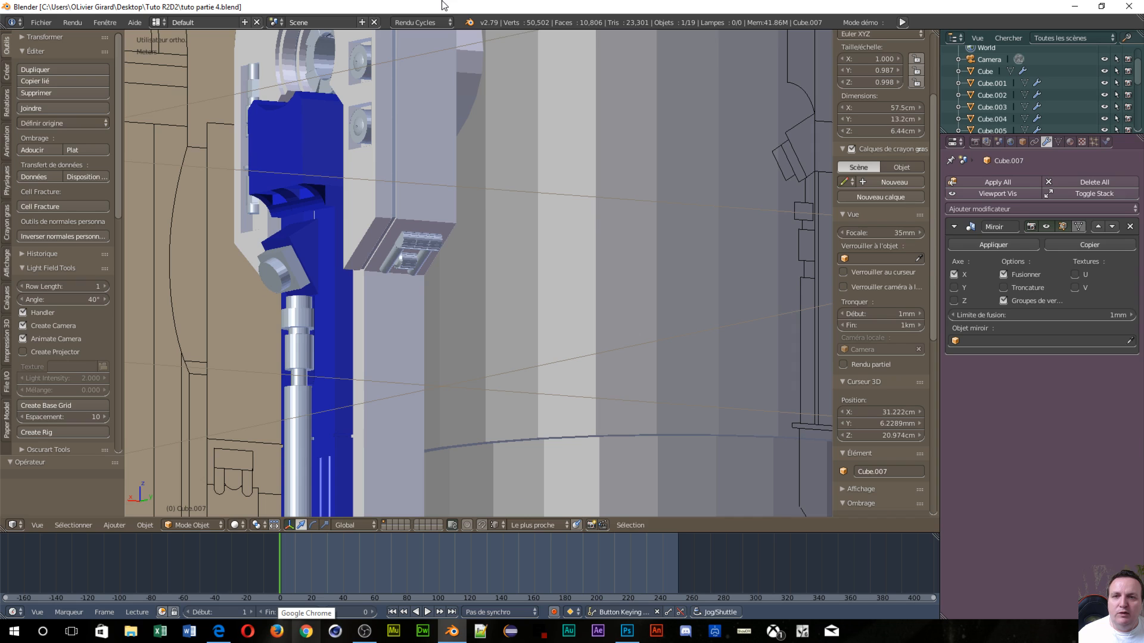
{"action": "scroll", "coordinate": [505, 246], "scroll_direction": "up", "scroll_amount": 8}
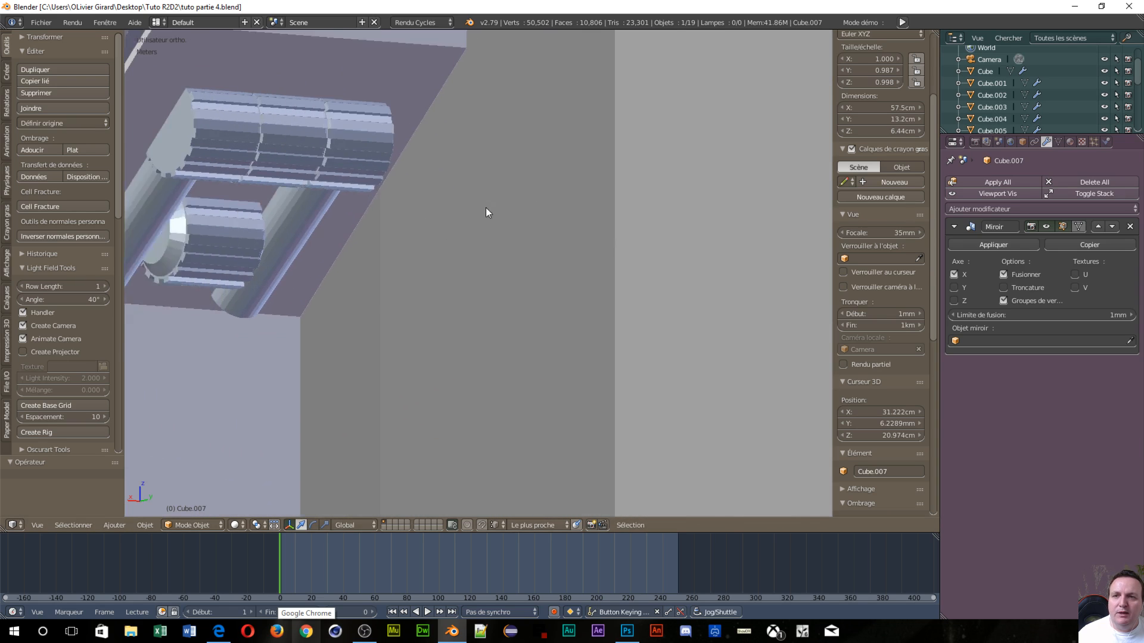
{"action": "middle_click_drag", "start_coordinate": [486, 212], "coordinate": [635, 343], "text": "shift"}
{"action": "middle_click_drag", "start_coordinate": [355, 248], "coordinate": [445, 285]}
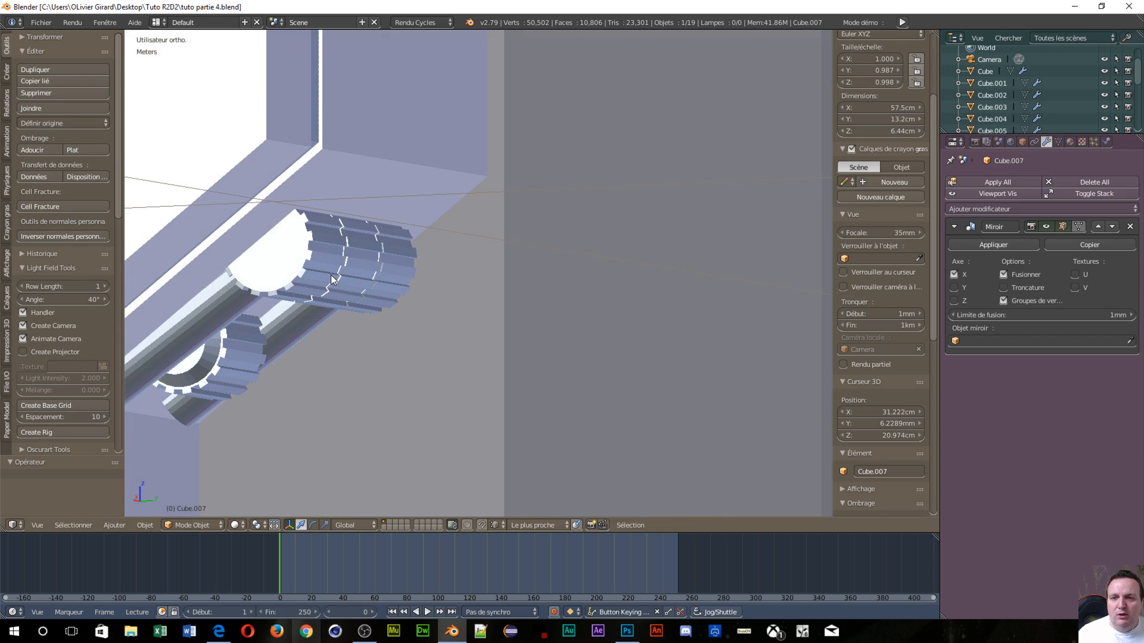
{"action": "scroll", "coordinate": [329, 308], "scroll_direction": "down", "scroll_amount": 8}
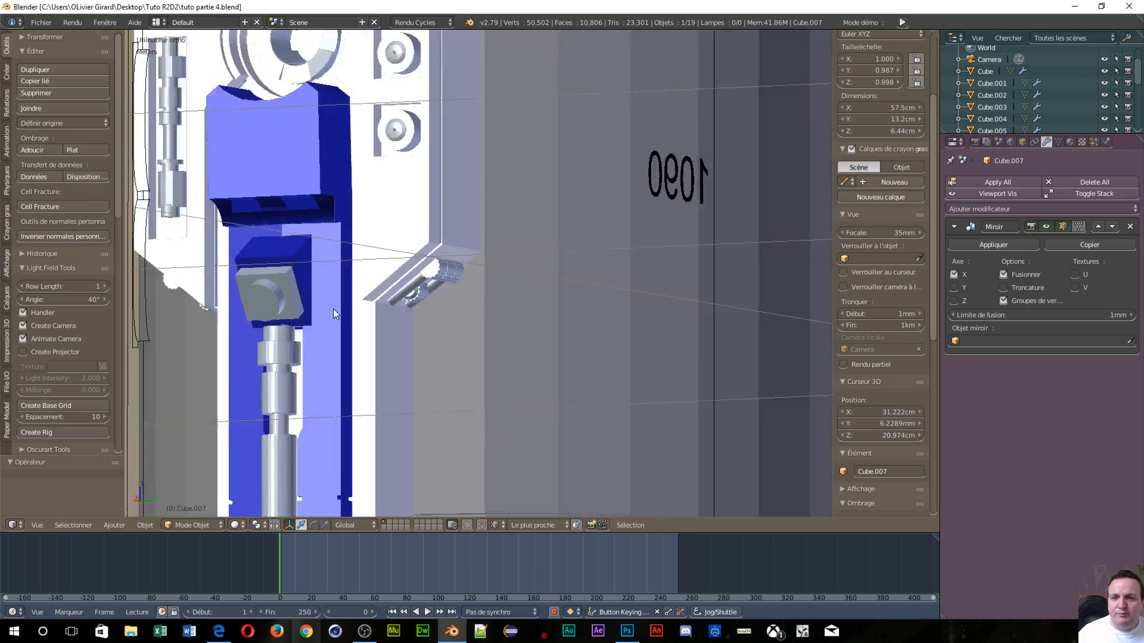
{"action": "scroll", "coordinate": [333, 309], "scroll_direction": "up", "scroll_amount": 5}
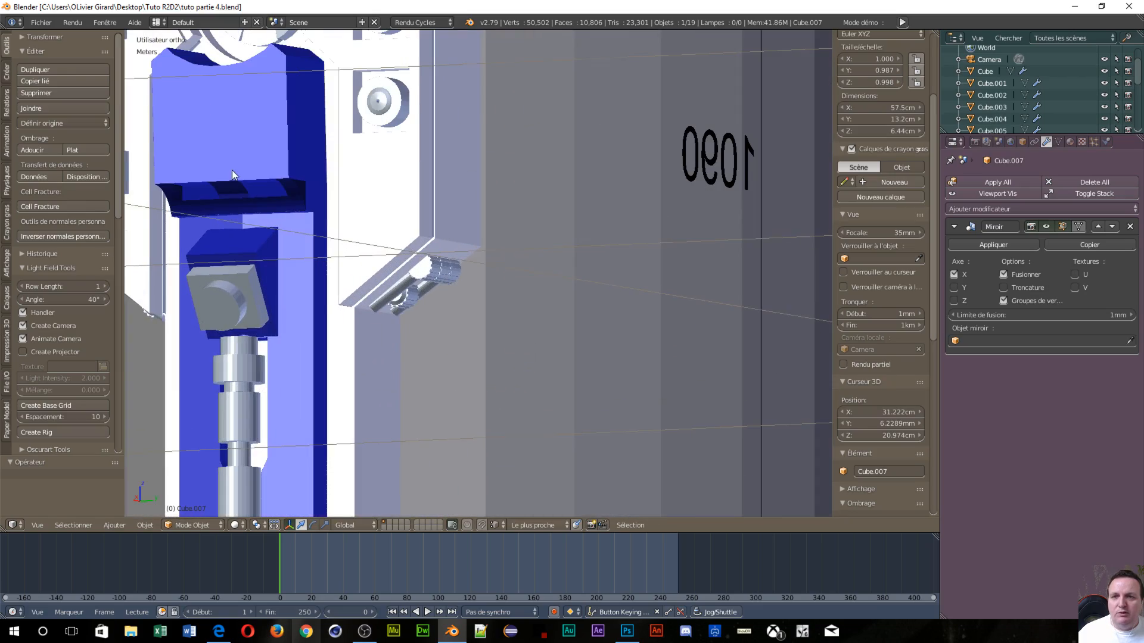
{"action": "scroll", "coordinate": [231, 170], "scroll_direction": "down", "scroll_amount": 4}
{"action": "middle_click_drag", "start_coordinate": [255, 216], "coordinate": [352, 280]}
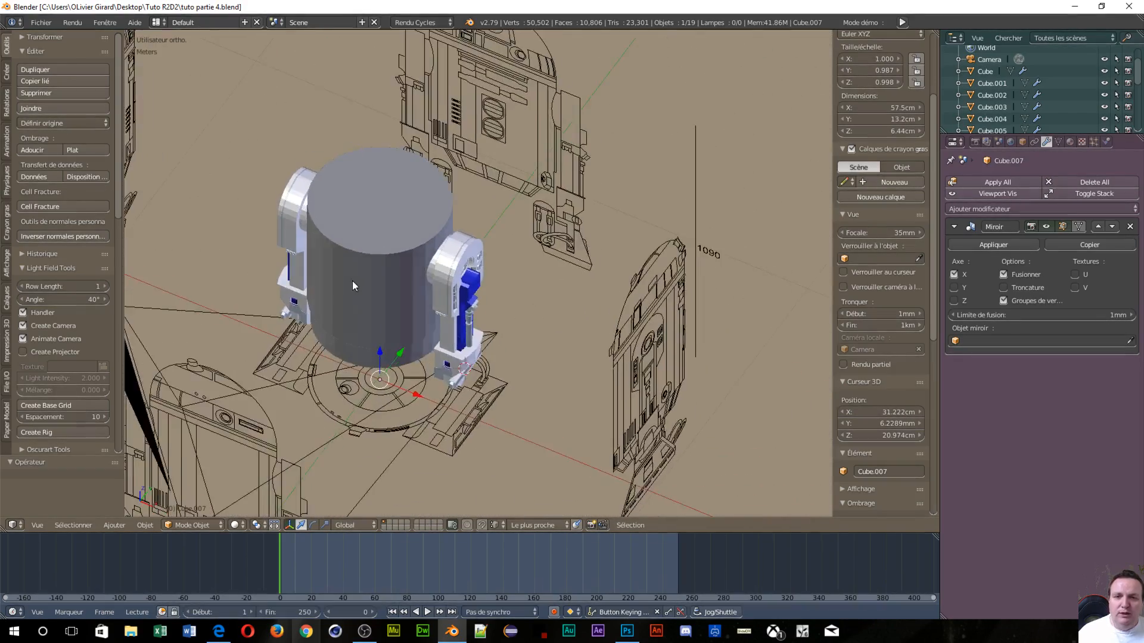
{"action": "scroll", "coordinate": [499, 277], "scroll_direction": "up", "scroll_amount": 5}
{"action": "middle_click_drag", "start_coordinate": [752, 249], "coordinate": [743, 237]}
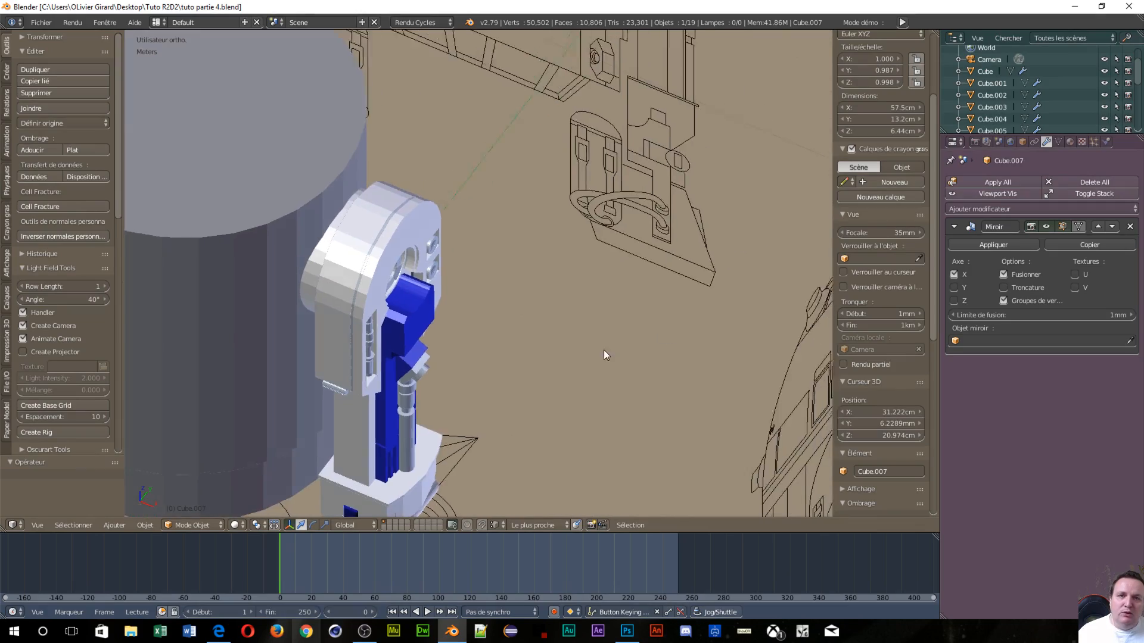
{"action": "mouse_move", "coordinate": [602, 349]}
{"action": "middle_mouse_down"}
{"action": "mouse_move", "coordinate": [584, 309]}
{"action": "mouse_move", "coordinate": [556, 299]}
{"action": "middle_mouse_up"}
{"action": "scroll", "coordinate": [584, 310], "scroll_direction": "down", "scroll_amount": 10}
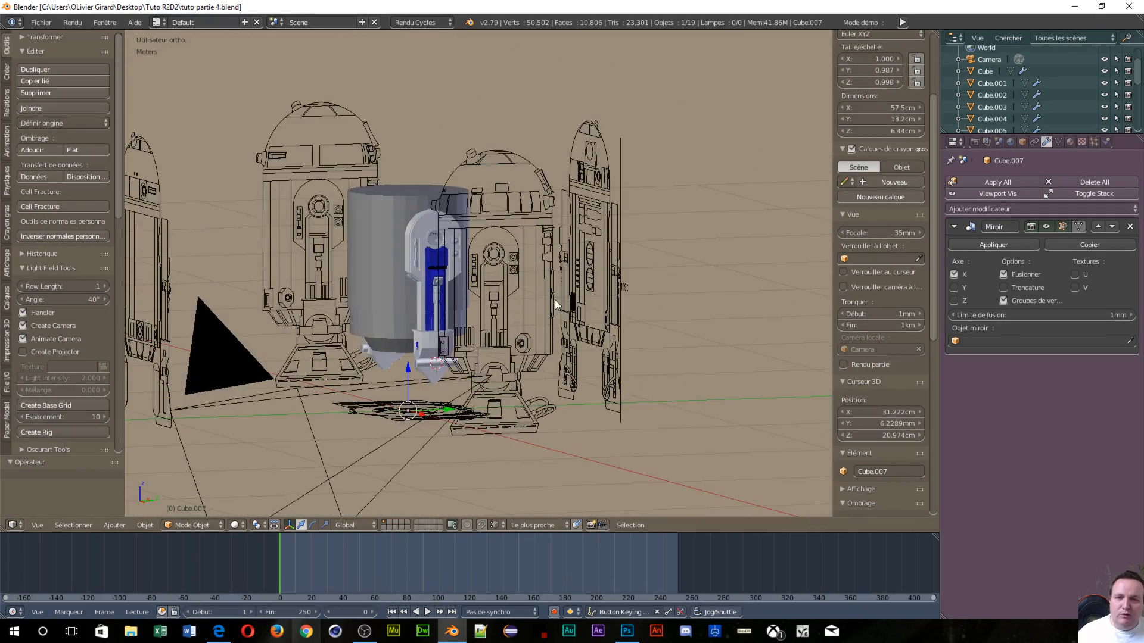
Examine the foot and ankle on the front, side and top blueprints and compare them with the modelled leg's lower end
{"action": "scroll", "coordinate": [528, 448], "scroll_direction": "up", "scroll_amount": 8}
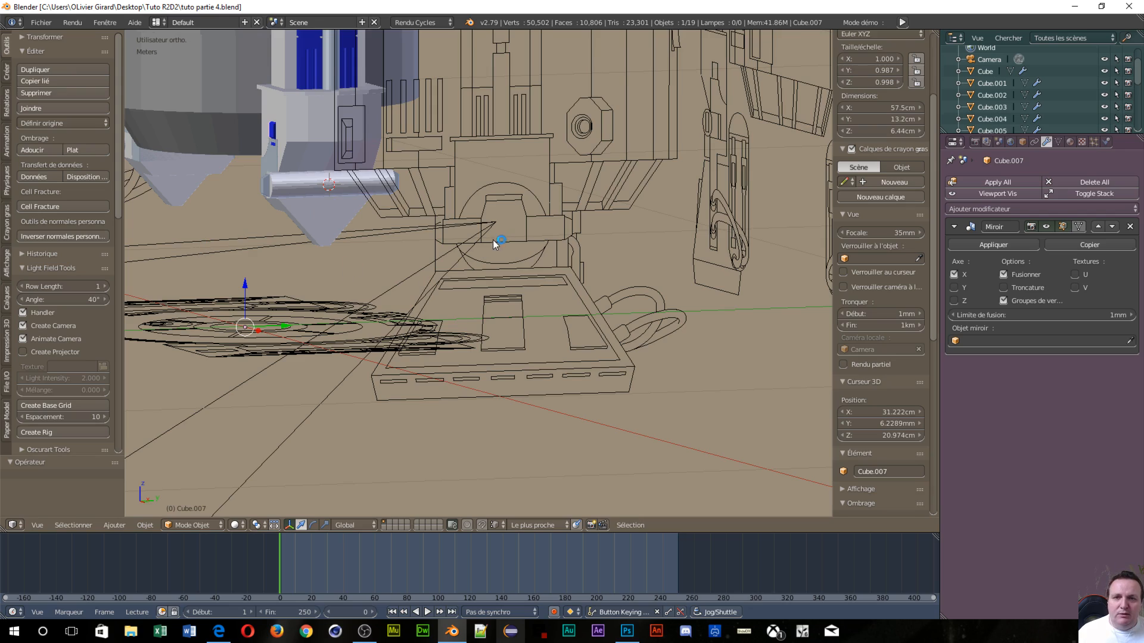
{"action": "scroll", "coordinate": [524, 229], "scroll_direction": "up", "scroll_amount": 1}
{"action": "scroll", "coordinate": [524, 231], "scroll_direction": "up", "scroll_amount": 1}
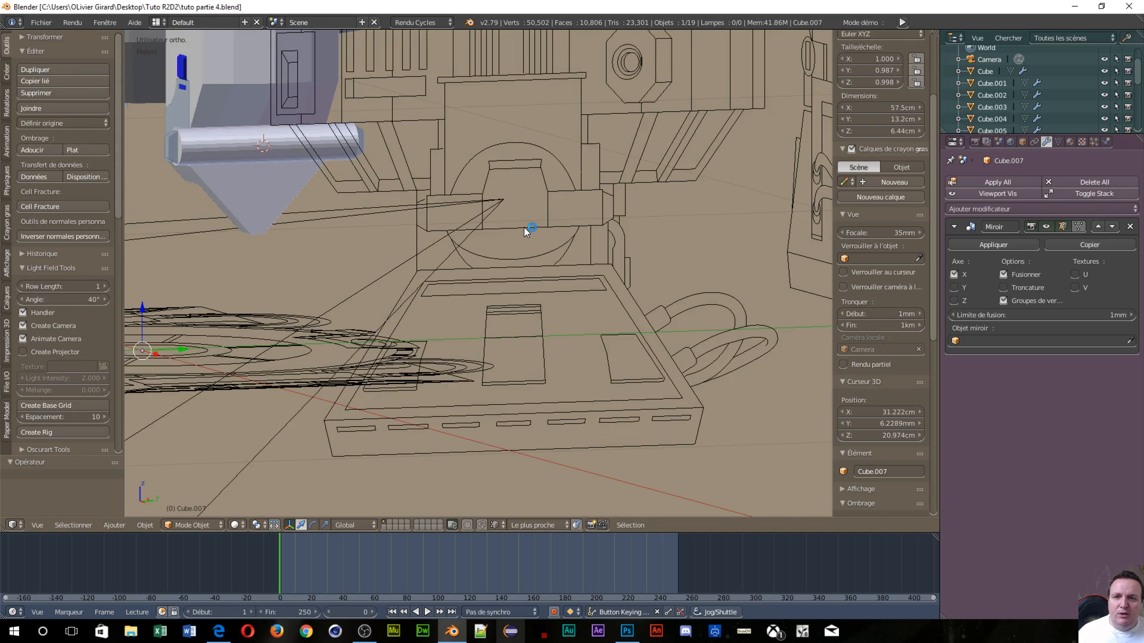
{"action": "middle_click_drag", "start_coordinate": [494, 232], "coordinate": [558, 242]}
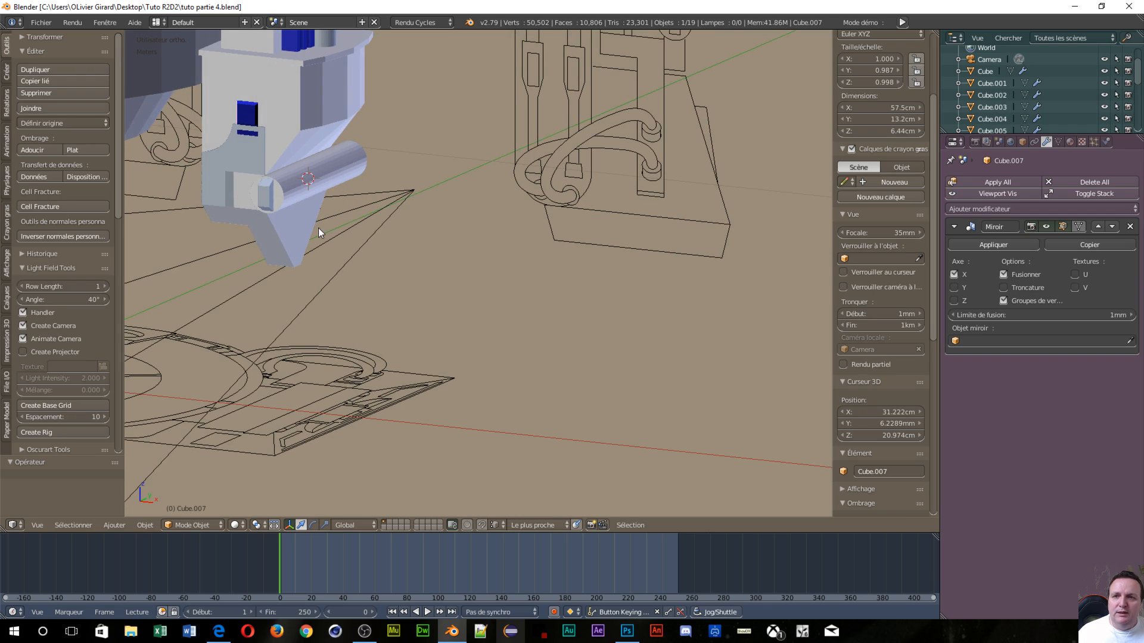
{"action": "middle_click_drag", "start_coordinate": [318, 228], "coordinate": [391, 193]}
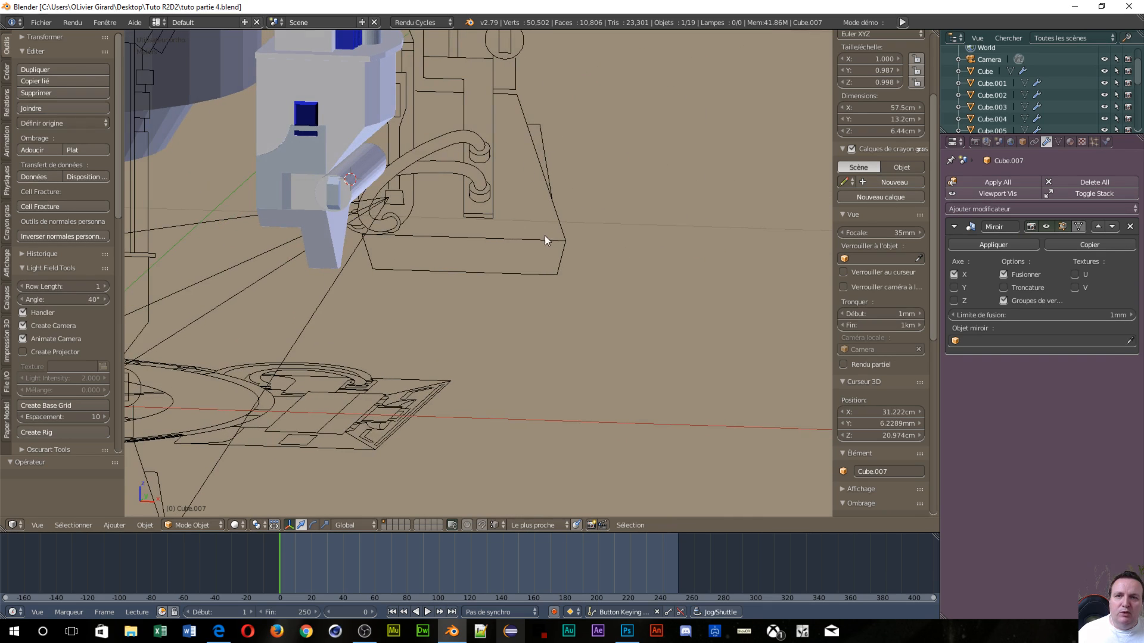
{"action": "middle_click_drag", "start_coordinate": [504, 225], "coordinate": [482, 223]}
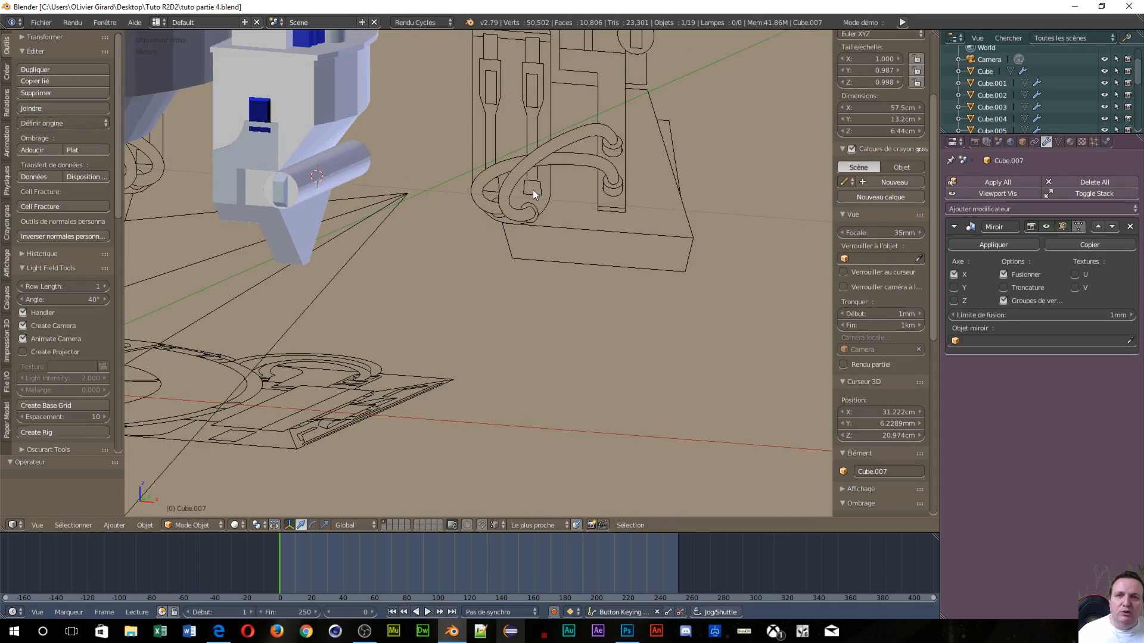
{"action": "scroll", "coordinate": [532, 190], "scroll_direction": "down", "scroll_amount": 5}
{"action": "mouse_move", "coordinate": [691, 333]}
{"action": "middle_mouse_down"}
{"action": "mouse_move", "coordinate": [657, 309]}
{"action": "mouse_move", "coordinate": [684, 320]}
{"action": "middle_mouse_up"}
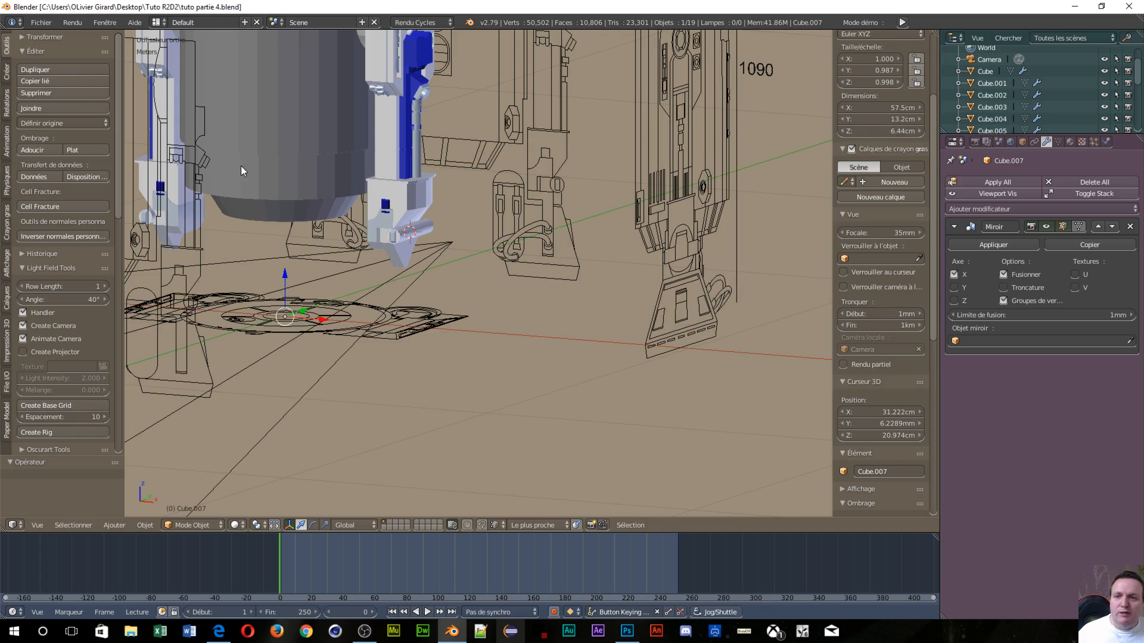
{"action": "middle_click_drag", "start_coordinate": [241, 165], "coordinate": [145, 207]}
{"action": "scroll", "coordinate": [366, 289], "scroll_direction": "up", "scroll_amount": 4}
{"action": "middle_click_drag", "start_coordinate": [384, 318], "coordinate": [465, 194]}
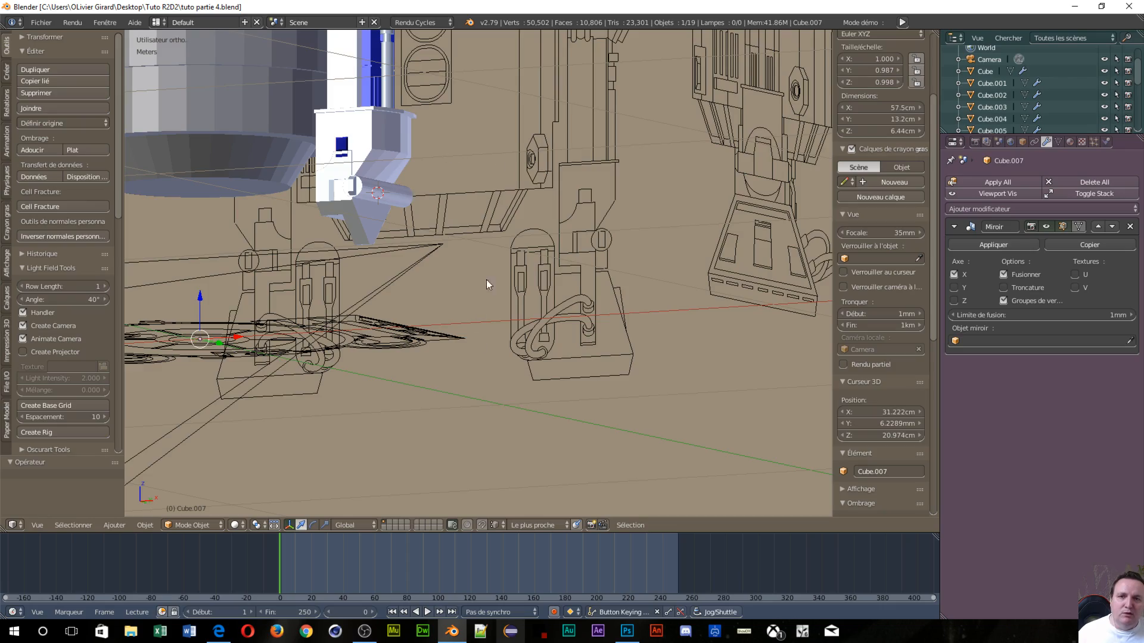
{"action": "middle_click_drag", "start_coordinate": [266, 274], "coordinate": [506, 284]}
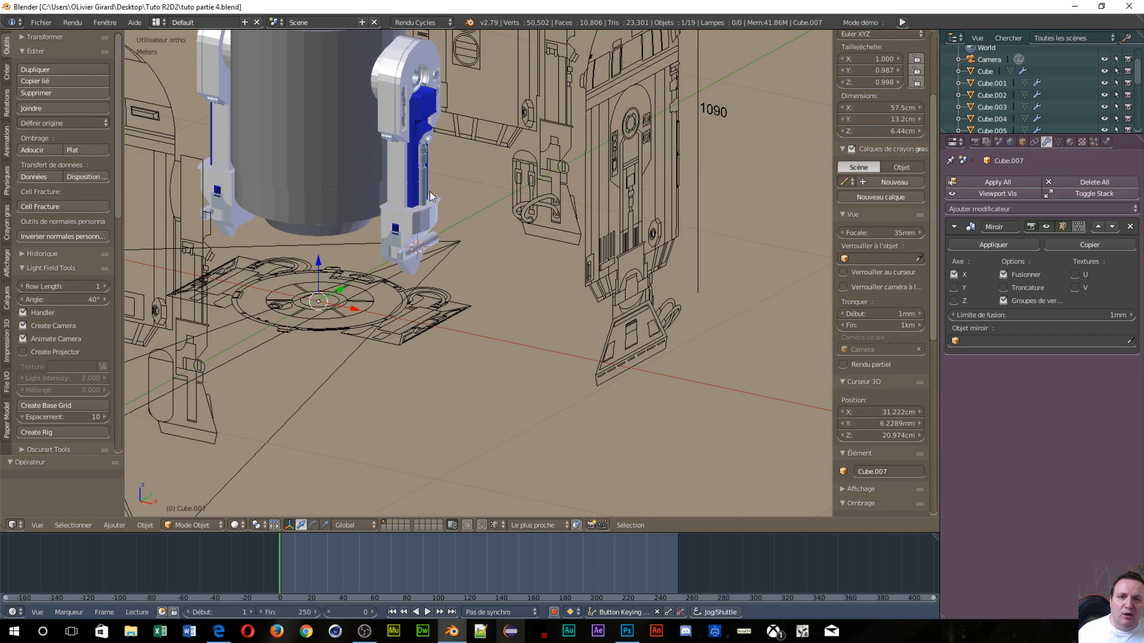
{"action": "middle_click_drag", "start_coordinate": [556, 311], "coordinate": [484, 217]}
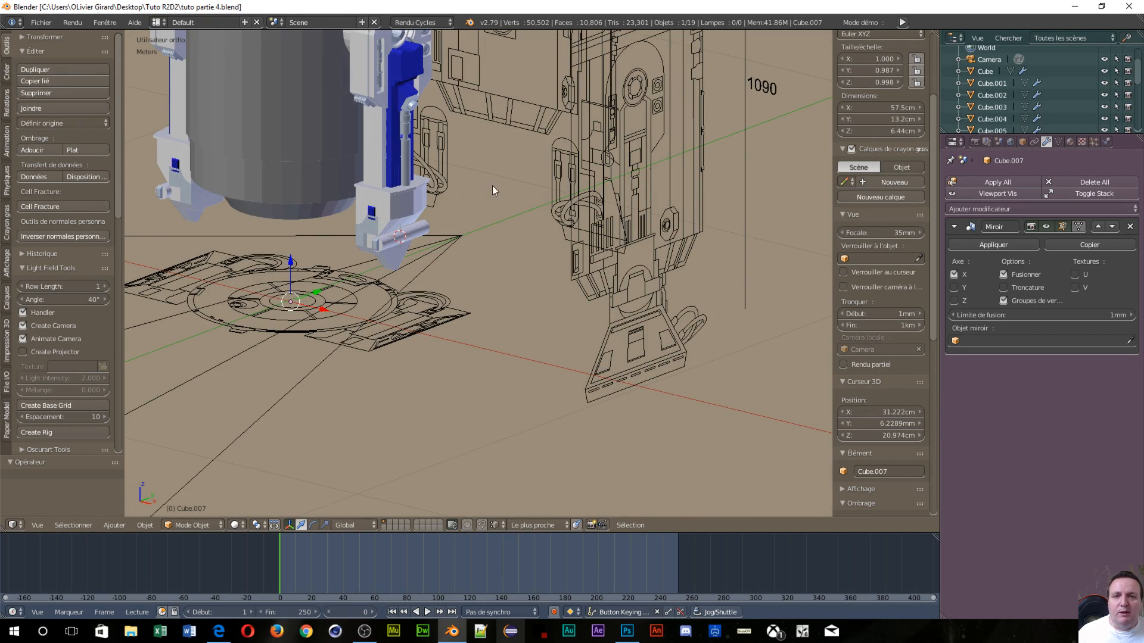
{"action": "middle_click_drag", "start_coordinate": [455, 230], "coordinate": [554, 271]}
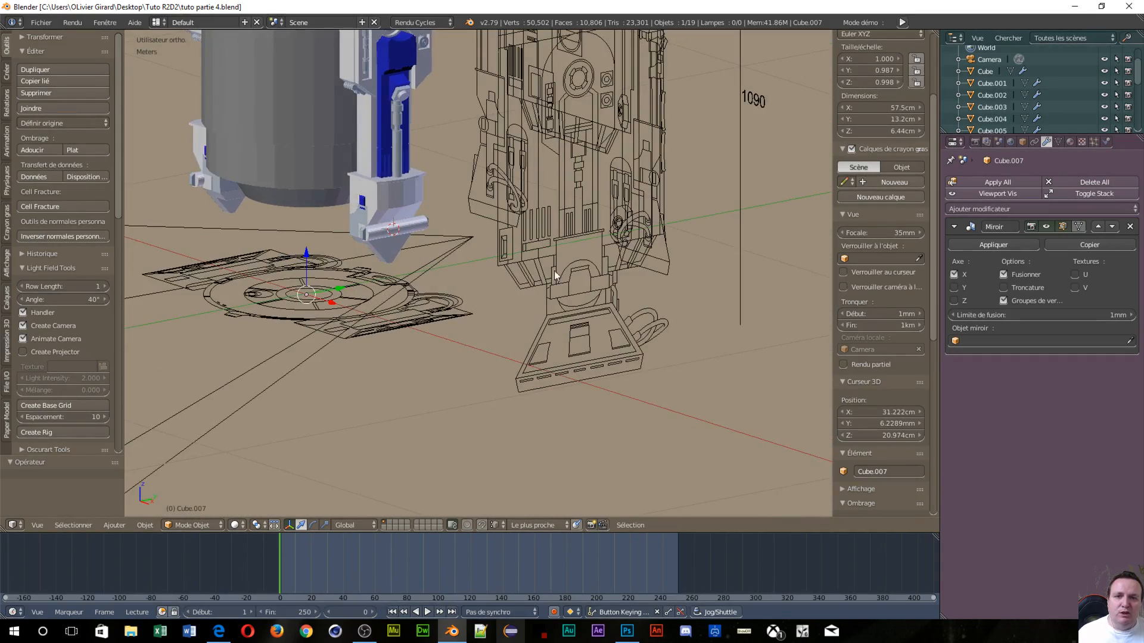
{"action": "middle_click_drag", "start_coordinate": [262, 280], "coordinate": [337, 202]}
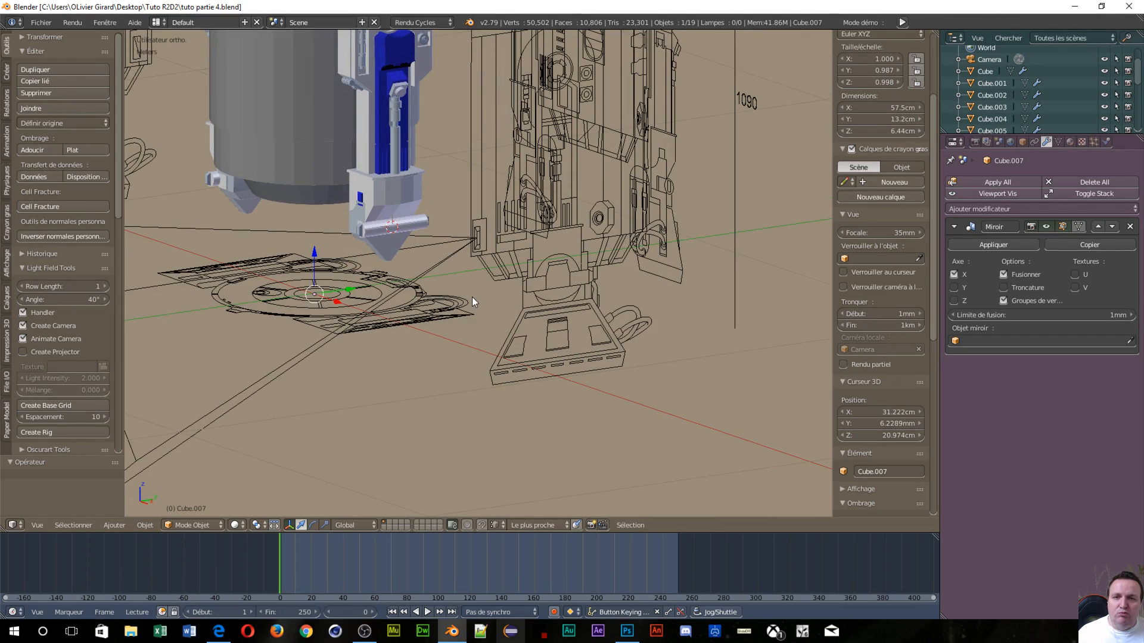
{"action": "middle_click_drag", "start_coordinate": [472, 297], "coordinate": [421, 285]}
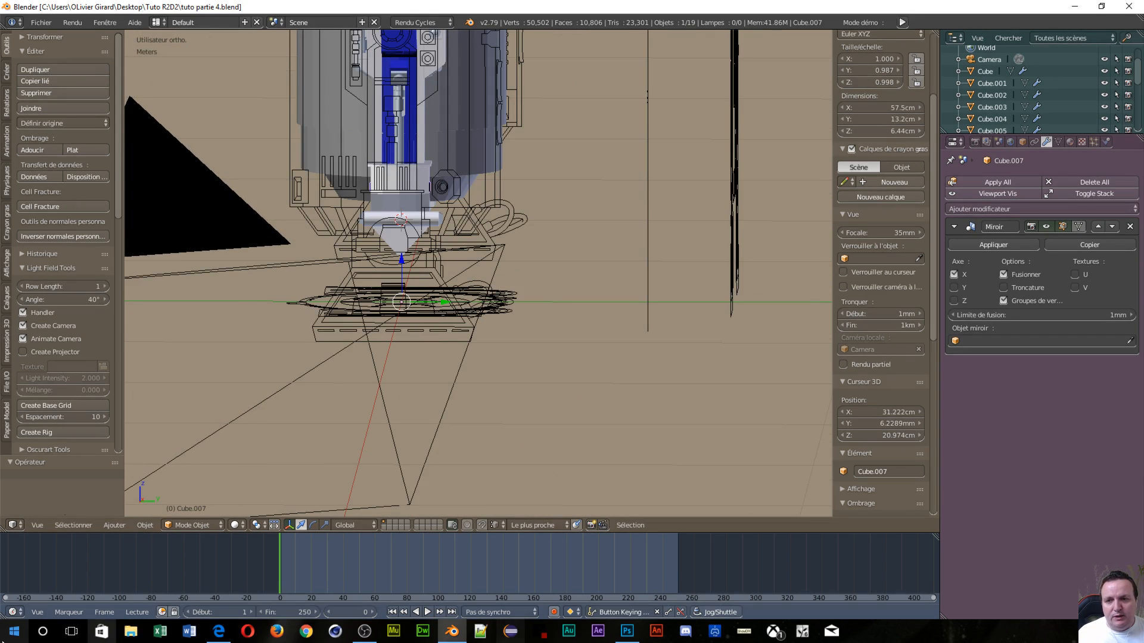
Switch to the right orthographic view and start the Screencast Keys display
{"action": "key", "text": "KP_3"}
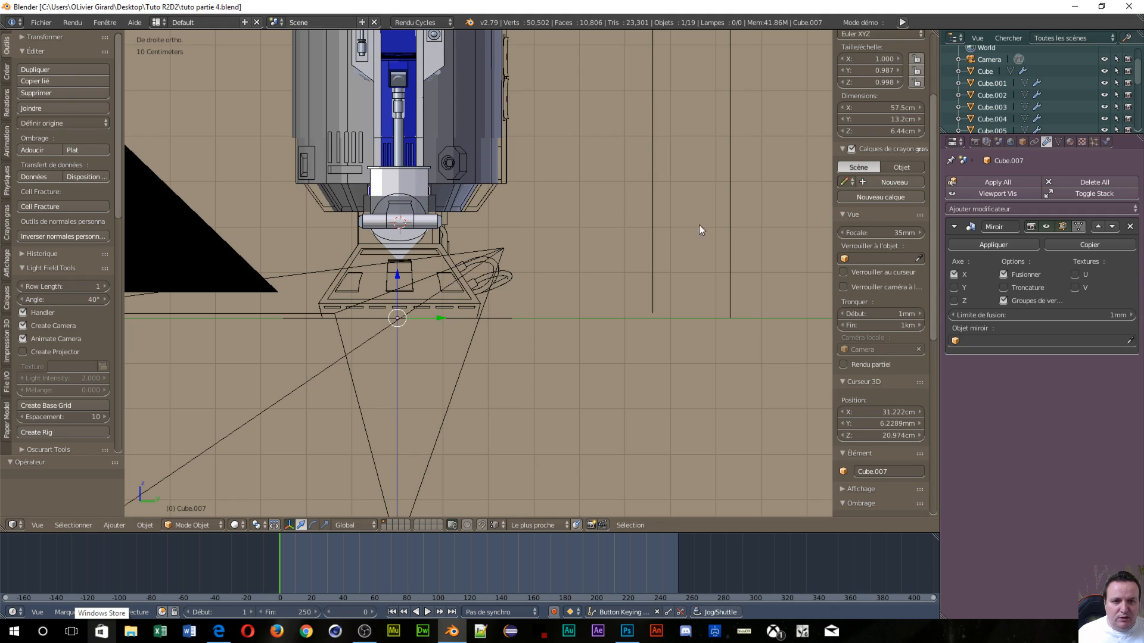
{"action": "scroll", "coordinate": [887, 357], "scroll_direction": "down", "scroll_amount": 10}
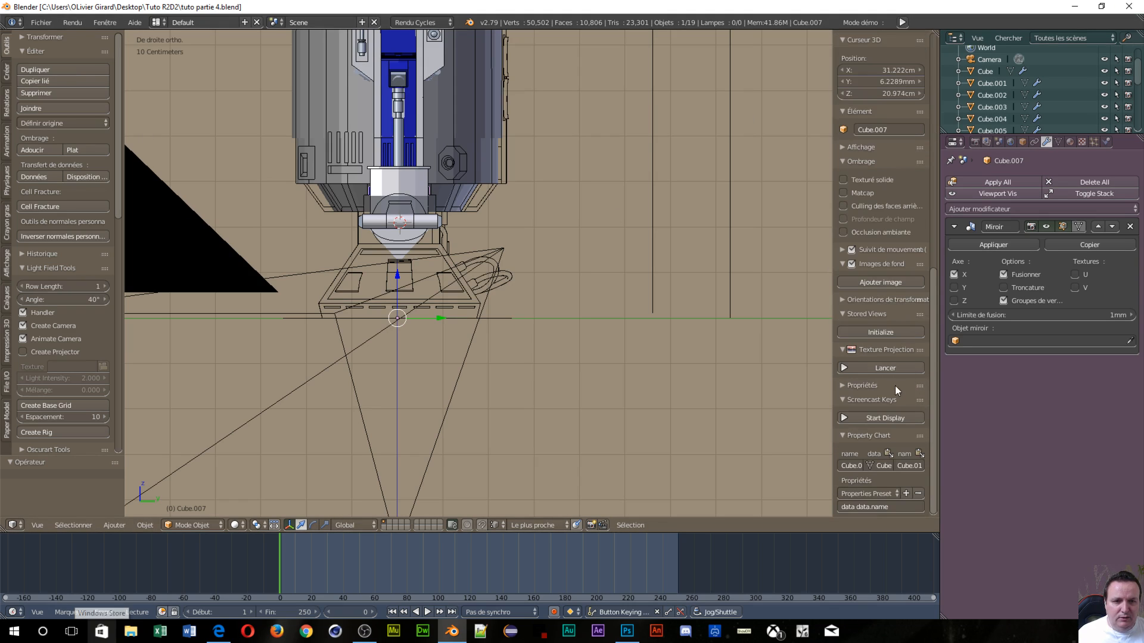
{"action": "left_click", "coordinate": [867, 420]}
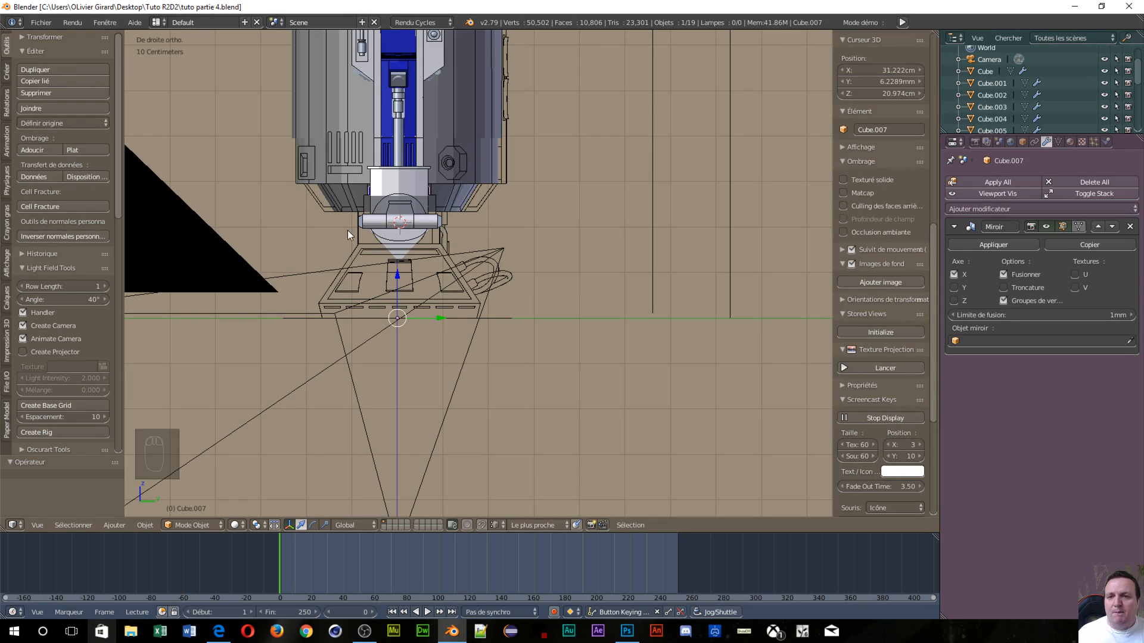
Add a cylinder mesh at the 3D cursor on the leg's ankle
{"action": "scroll", "coordinate": [349, 235], "scroll_direction": "up", "scroll_amount": 3}
{"action": "middle_click_drag", "start_coordinate": [434, 254], "coordinate": [611, 362], "text": "shift"}
{"action": "scroll", "coordinate": [610, 359], "scroll_direction": "up", "scroll_amount": 3}
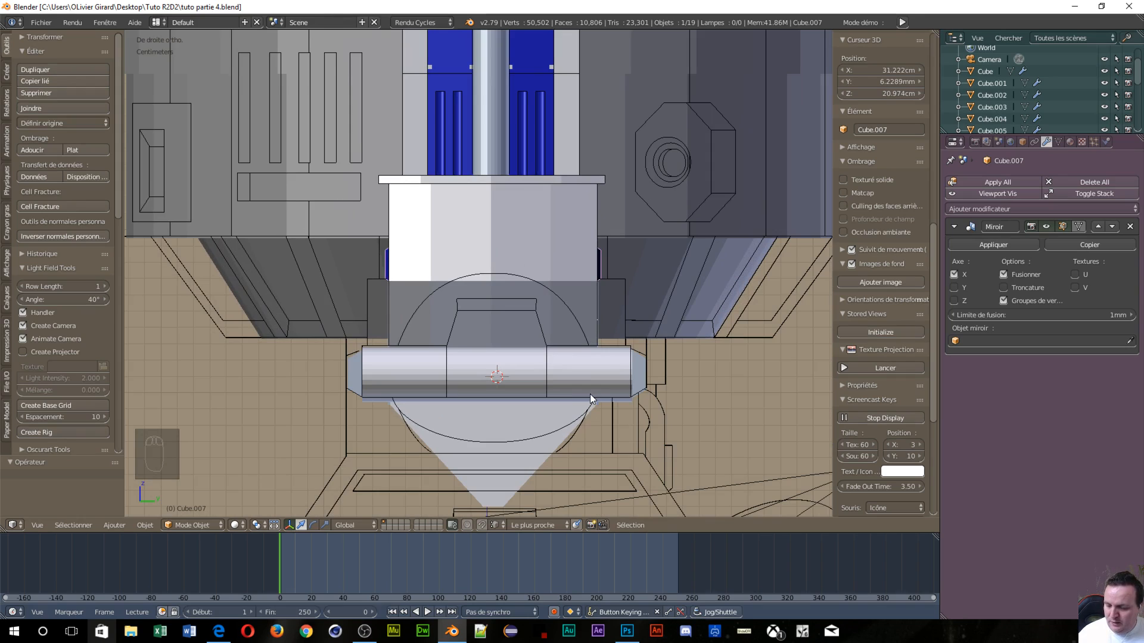
{"action": "key", "text": "shift+a"}
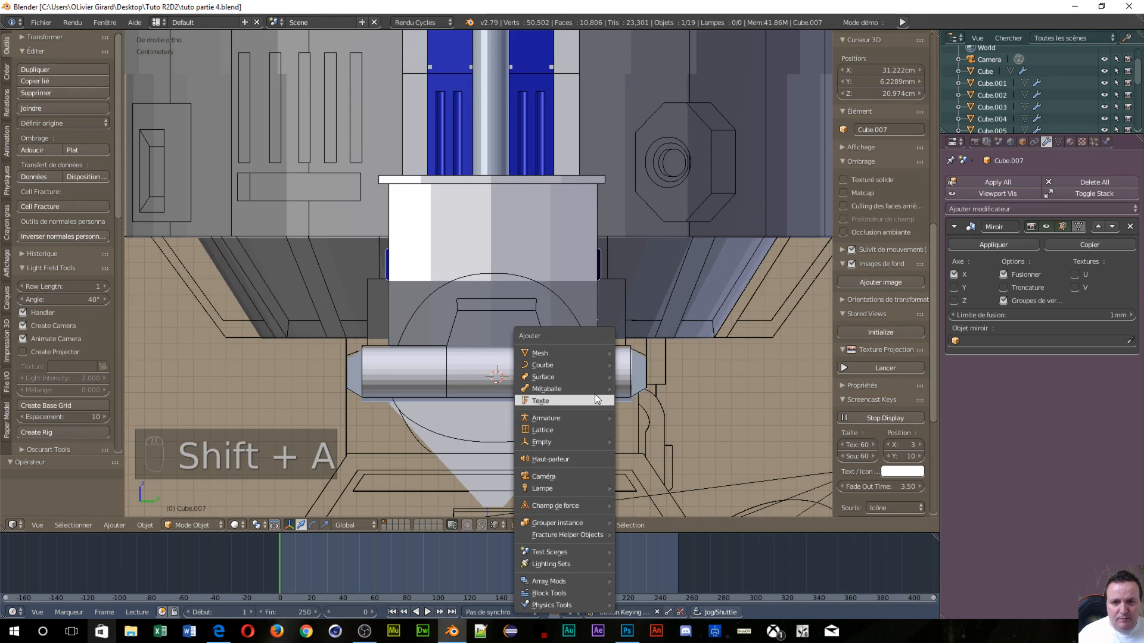
{"action": "mouse_move", "coordinate": [572, 353]}
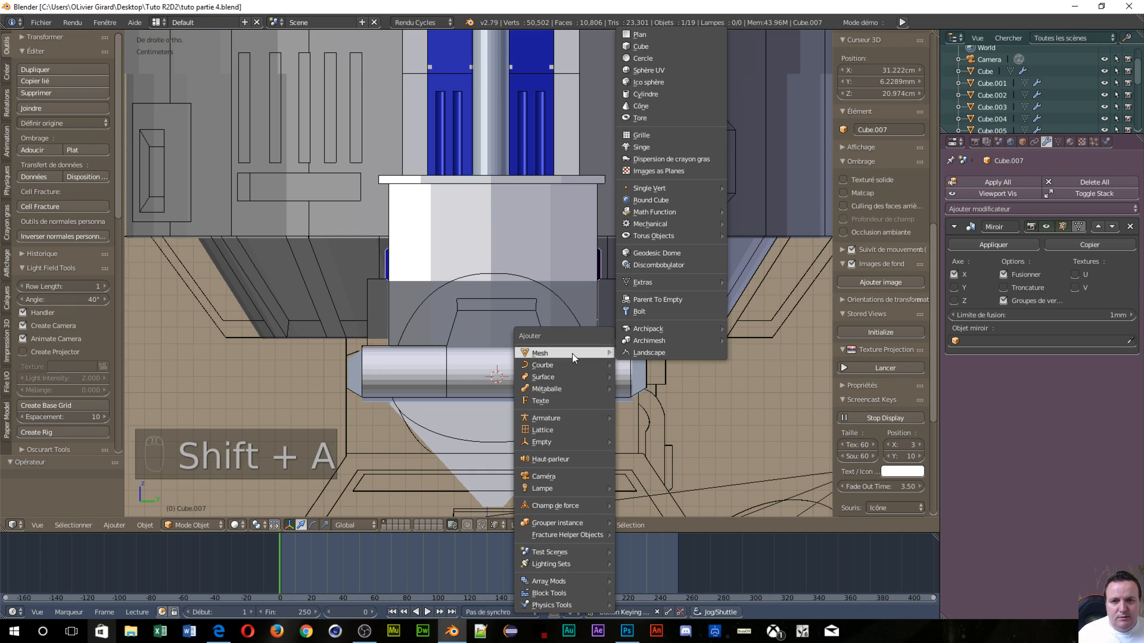
{"action": "left_click", "coordinate": [677, 92]}
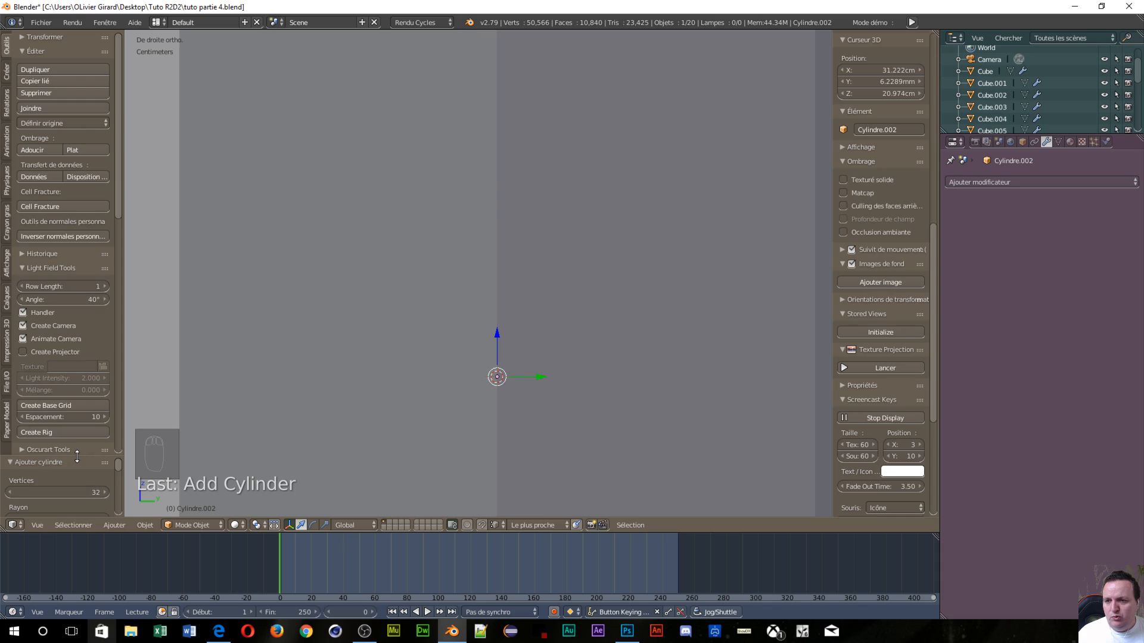
Try the new cylinder with its end fill type set to Rien, and set it back to Ngone
{"action": "left_click_drag", "start_coordinate": [114, 456], "coordinate": [114, 223]}
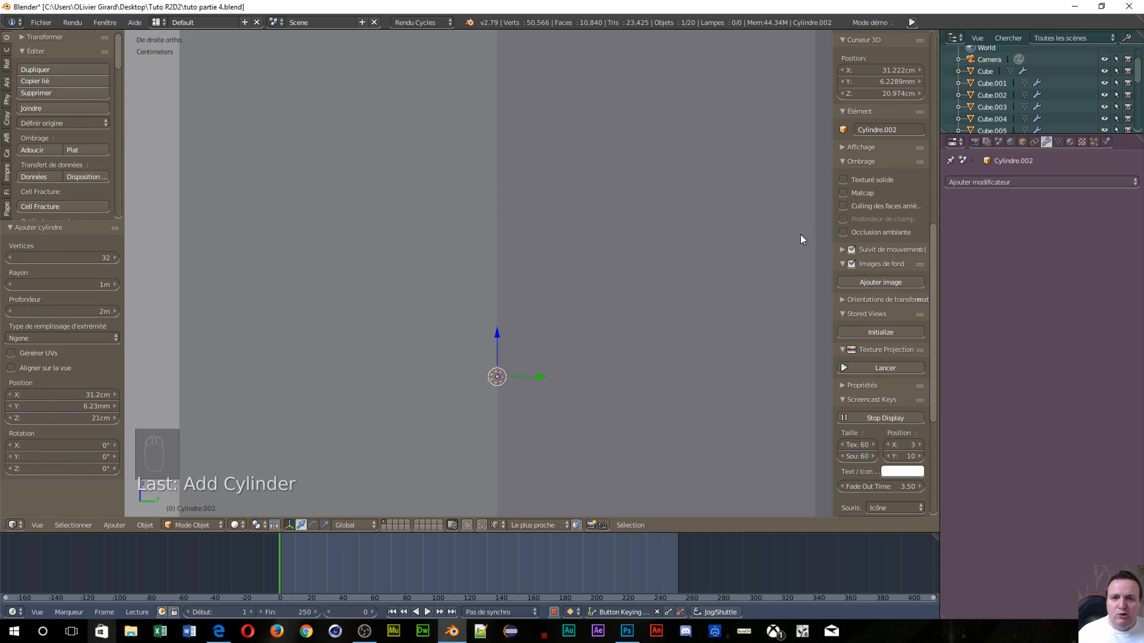
{"action": "scroll", "coordinate": [459, 296], "scroll_direction": "down", "scroll_amount": 6}
{"action": "scroll", "coordinate": [460, 294], "scroll_direction": "down", "scroll_amount": 5}
{"action": "mouse_move", "coordinate": [435, 273]}
{"action": "middle_mouse_down"}
{"action": "mouse_move", "coordinate": [463, 316]}
{"action": "mouse_move", "coordinate": [452, 308]}
{"action": "middle_mouse_up"}
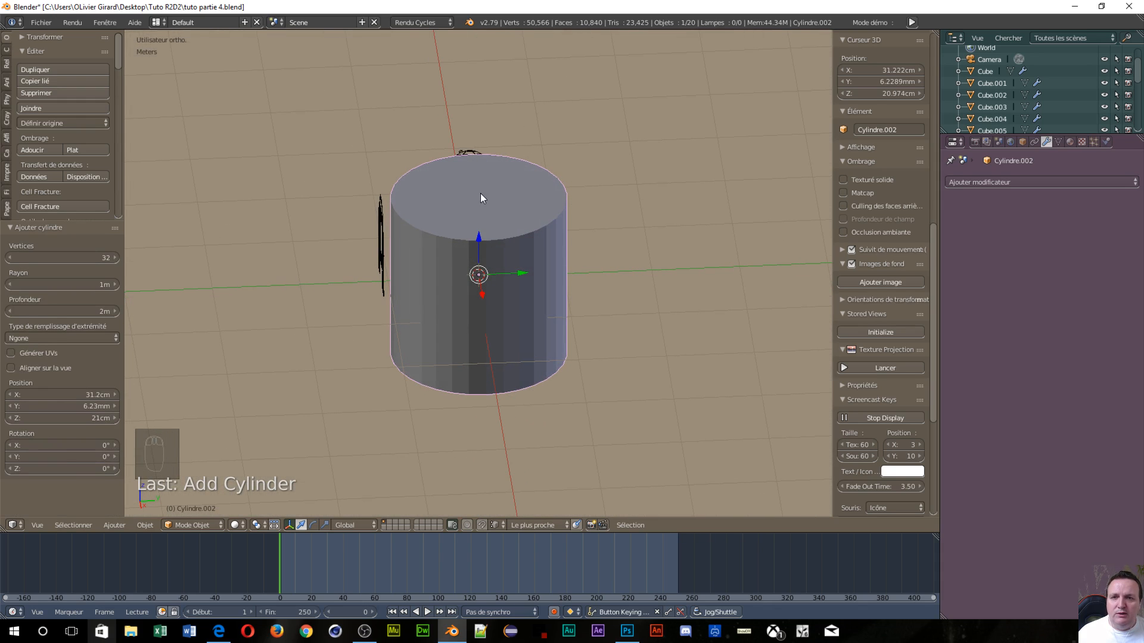
{"action": "left_click", "coordinate": [86, 337]}
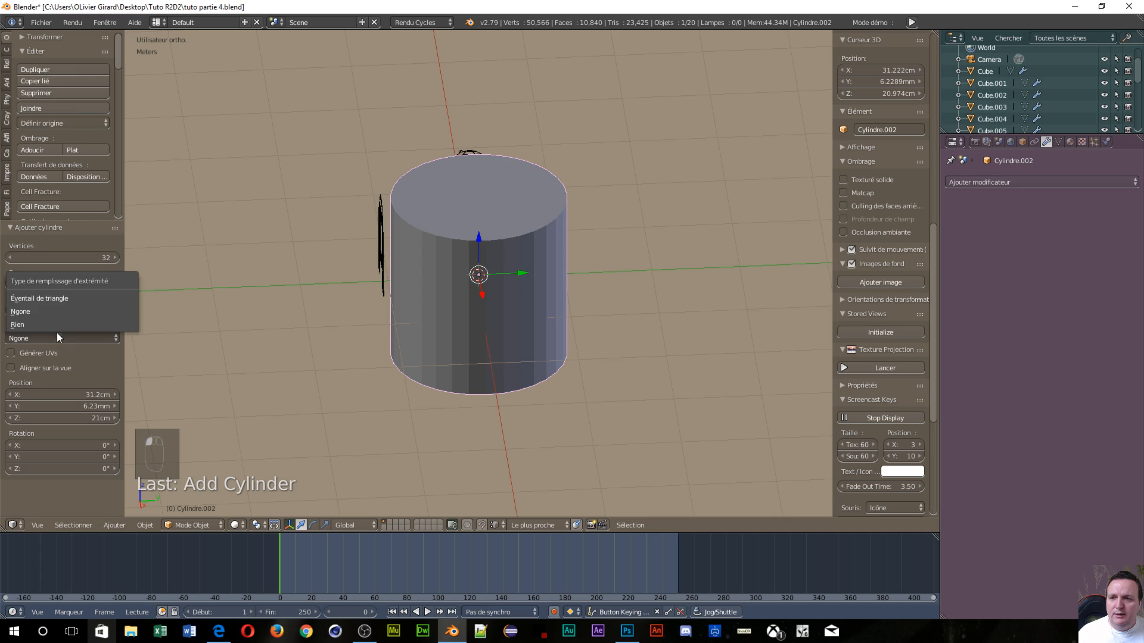
{"action": "left_click", "coordinate": [55, 326]}
{"action": "left_click", "coordinate": [75, 338]}
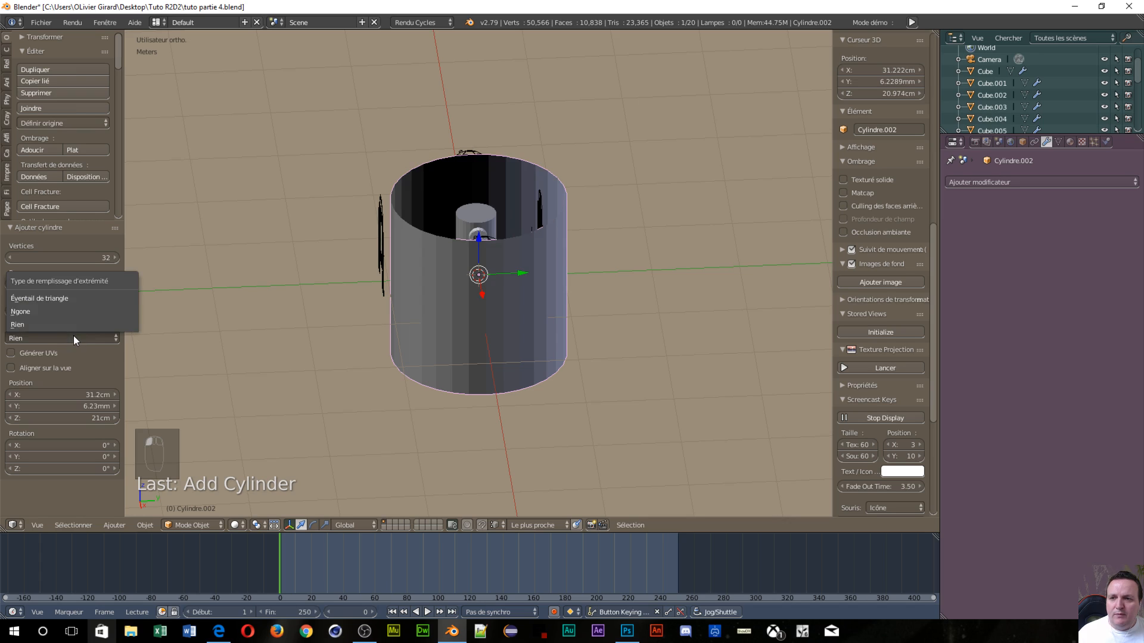
{"action": "left_click", "coordinate": [62, 306]}
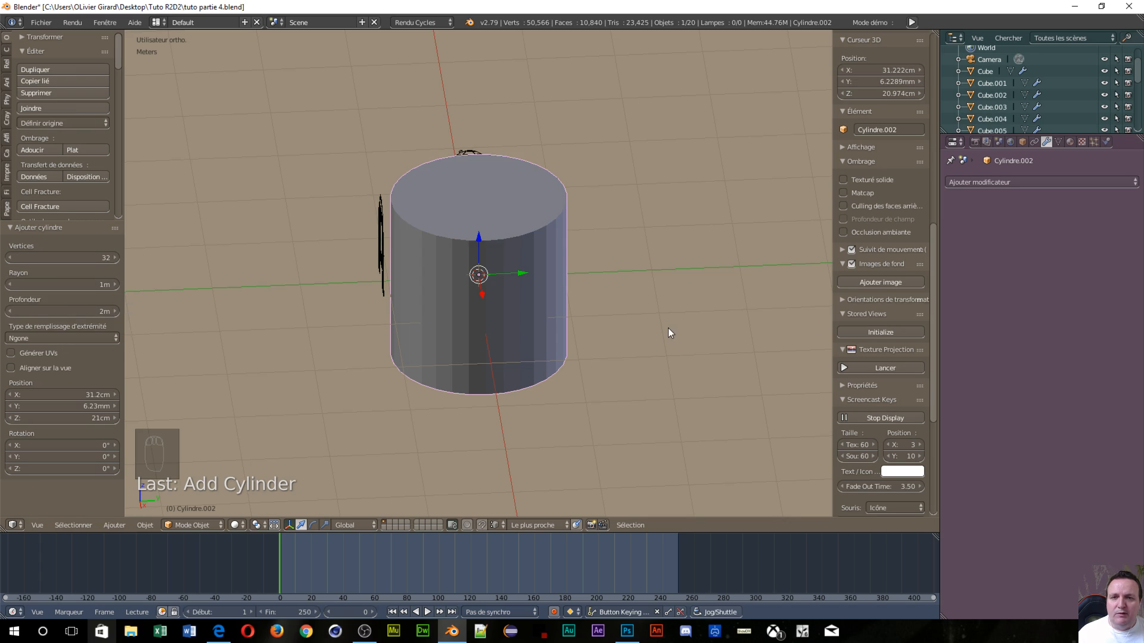
Rotate the cylinder 90° about the global Y axis and scale it down uniformly to about 0.103
{"action": "middle_click_drag", "start_coordinate": [667, 328], "coordinate": [662, 287]}
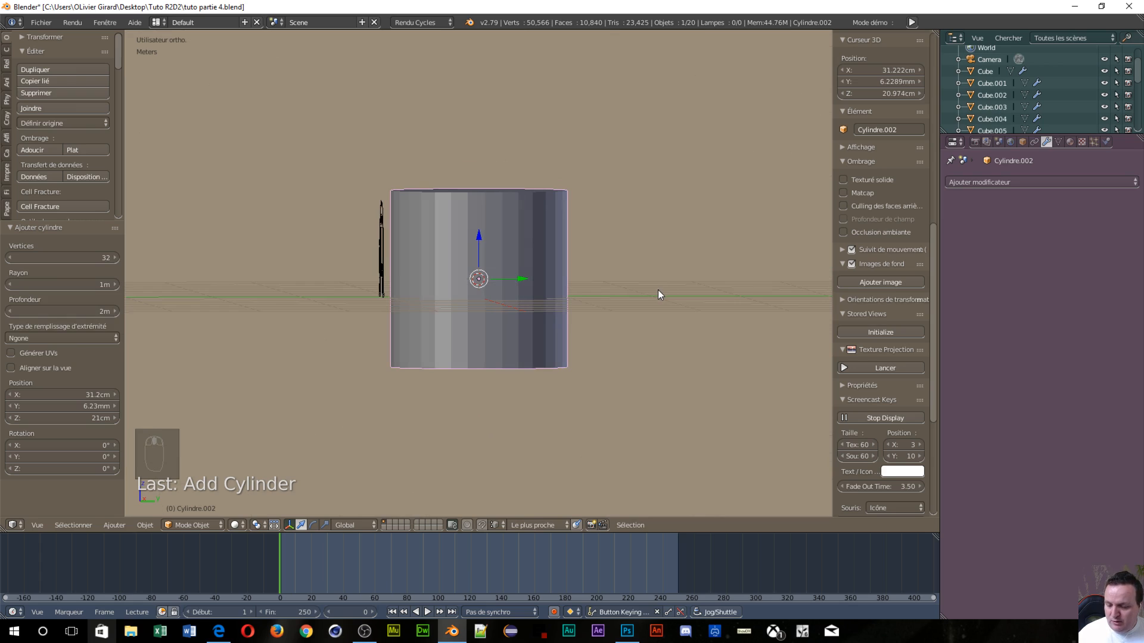
{"action": "key", "text": "r"}
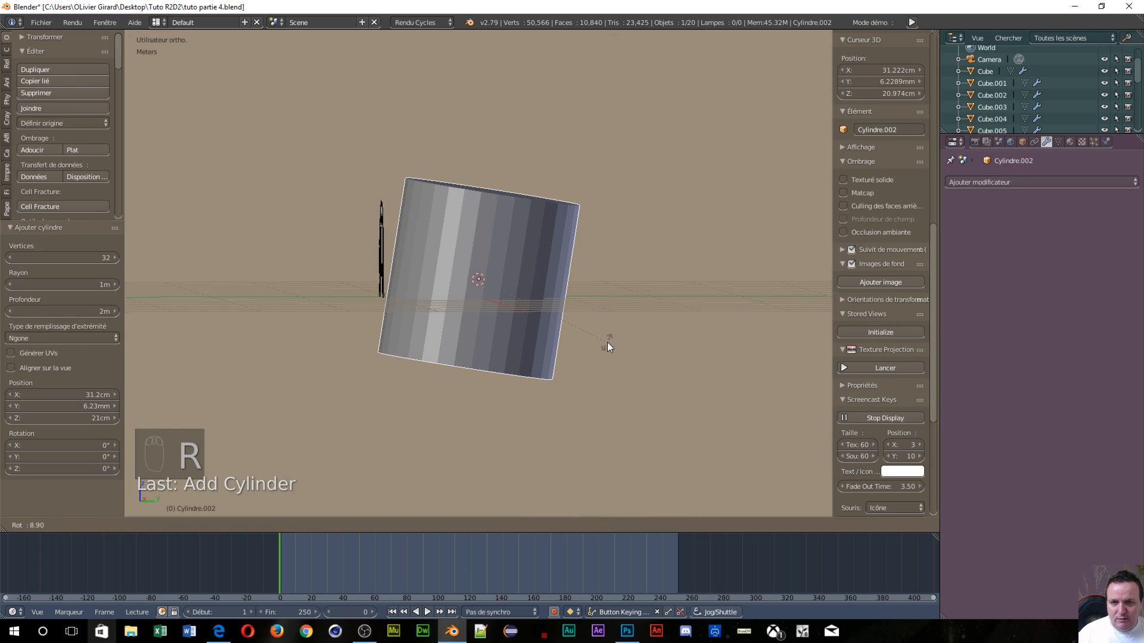
{"action": "key", "text": "y"}
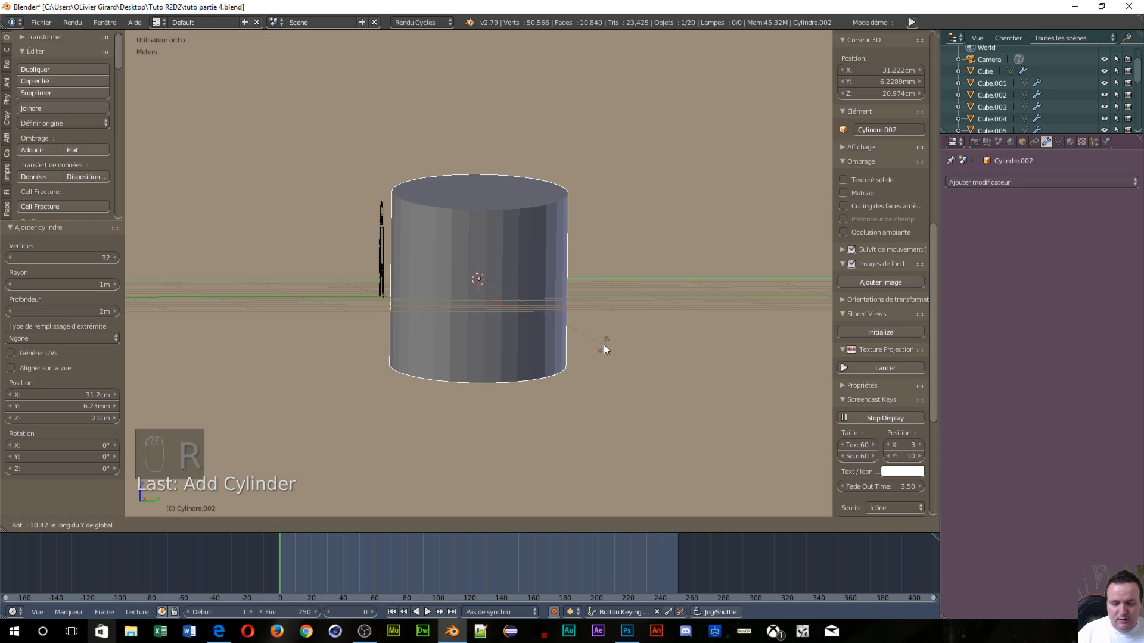
{"action": "type", "text": "90"}
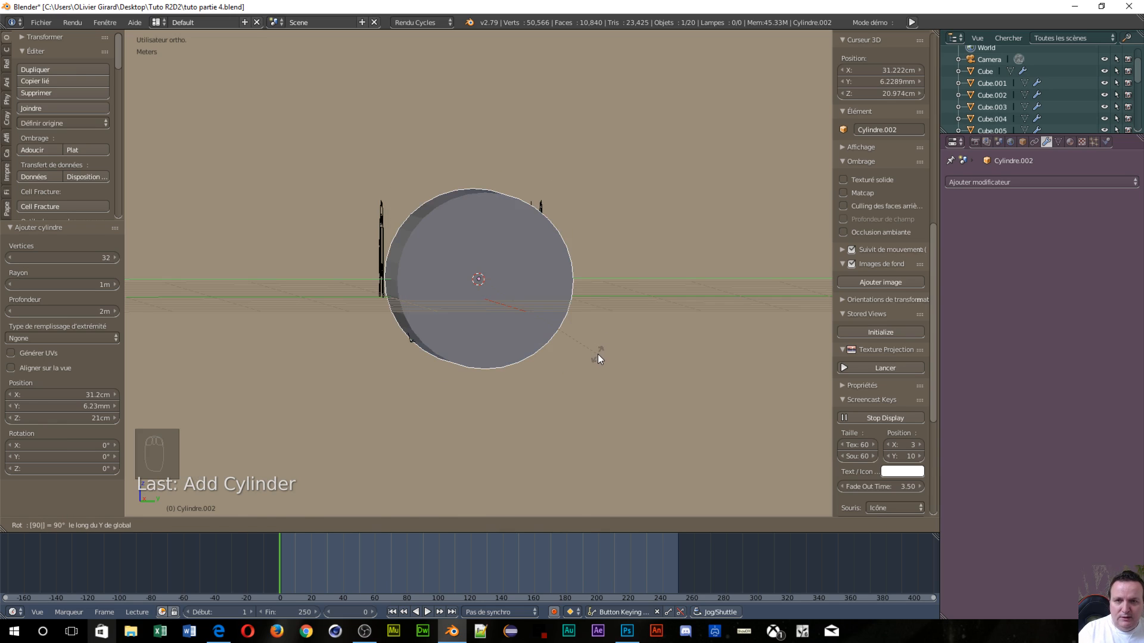
{"action": "key", "text": "Return"}
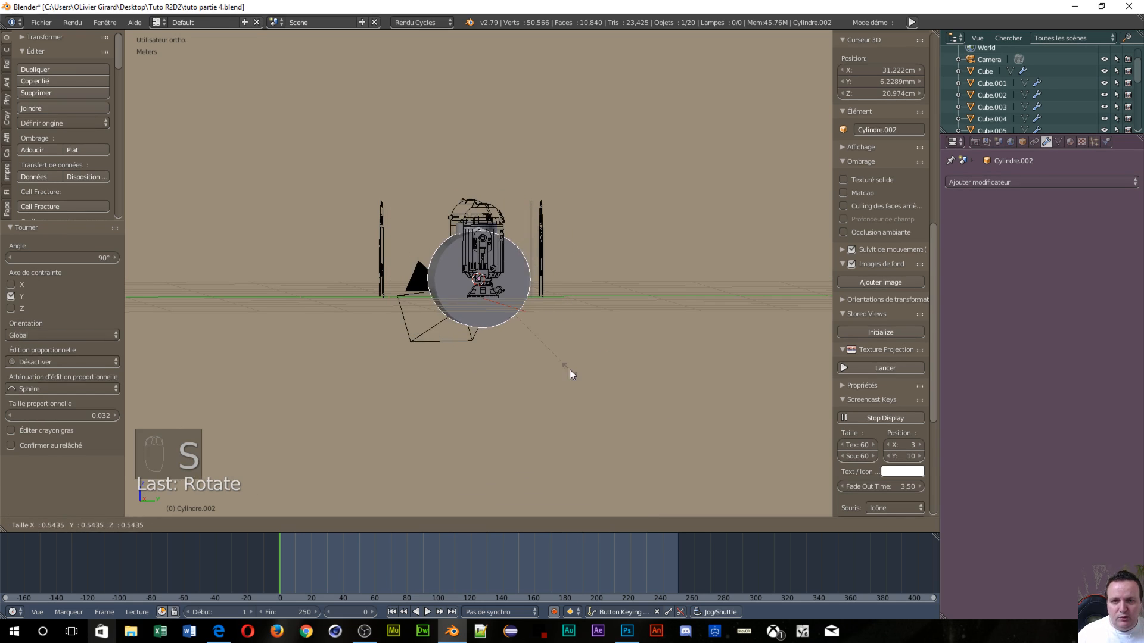
{"action": "left_click", "coordinate": [494, 297]}
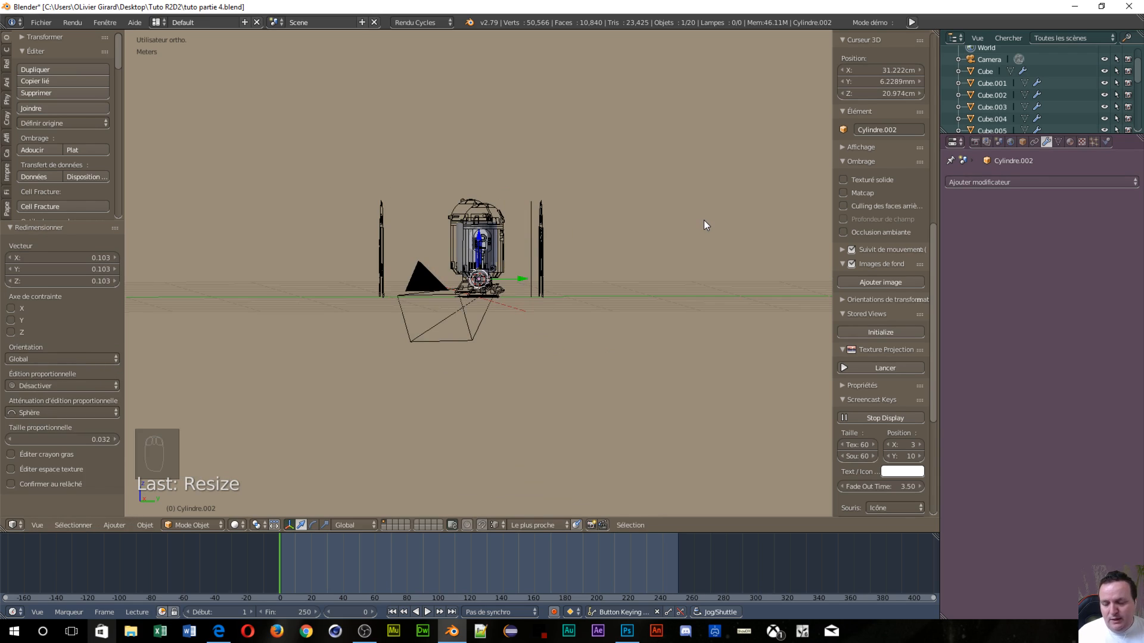
Set the viewport shading to wireframe and show the ankle cylinder in the right orthographic view
{"action": "key", "text": "z"}
{"action": "left_click", "coordinate": [721, 205]}
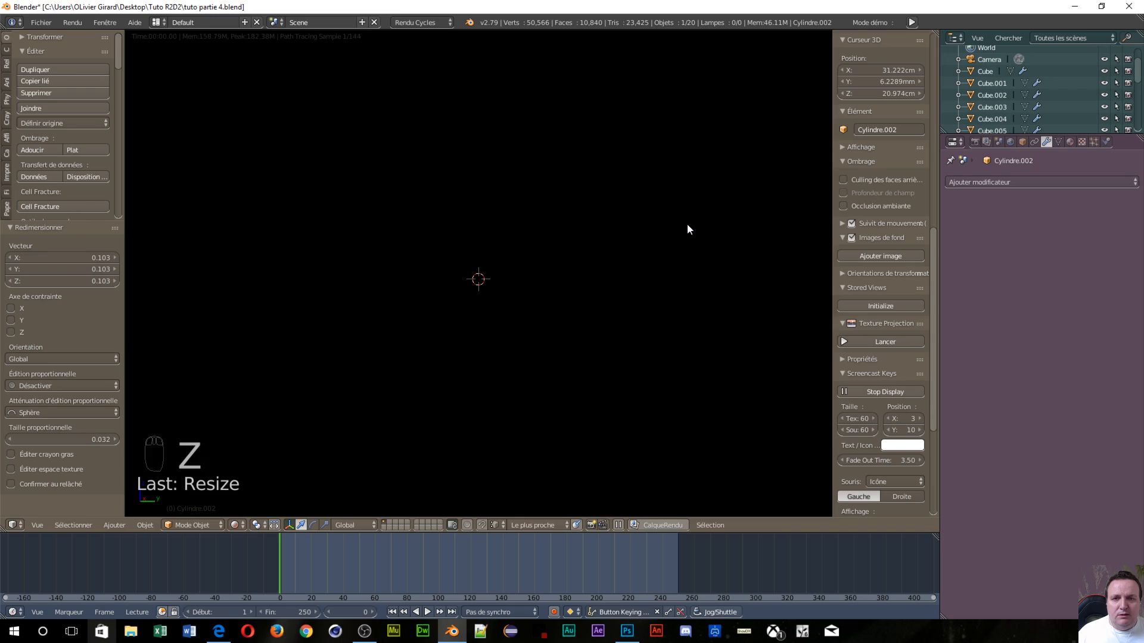
{"action": "key", "text": "z"}
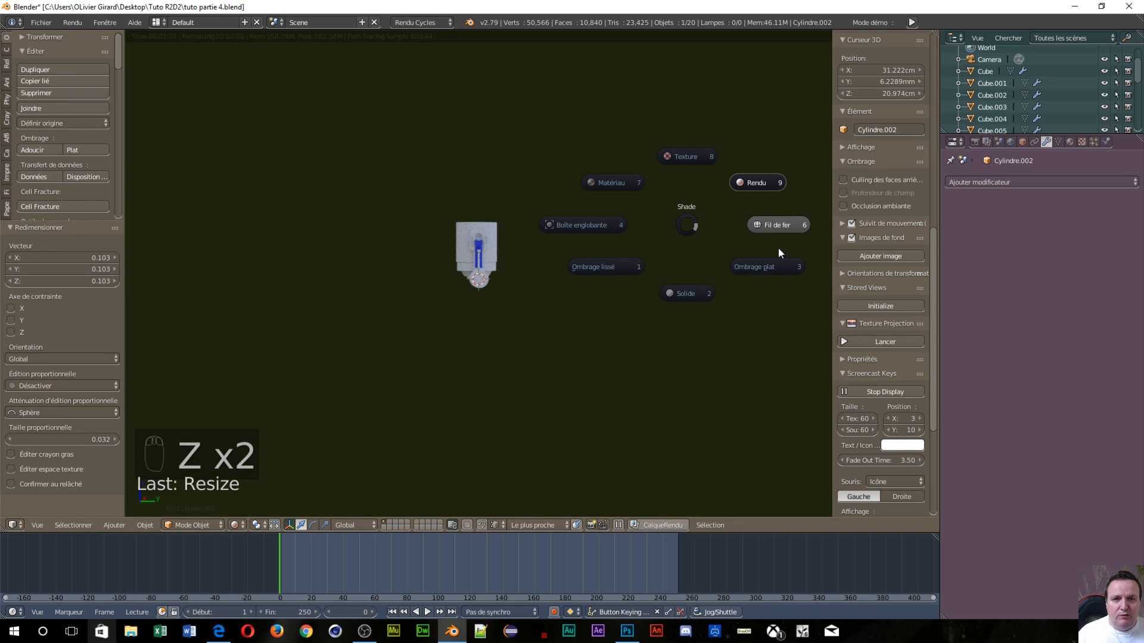
{"action": "left_click", "coordinate": [786, 223]}
{"action": "scroll", "coordinate": [588, 309], "scroll_direction": "up", "scroll_amount": 5}
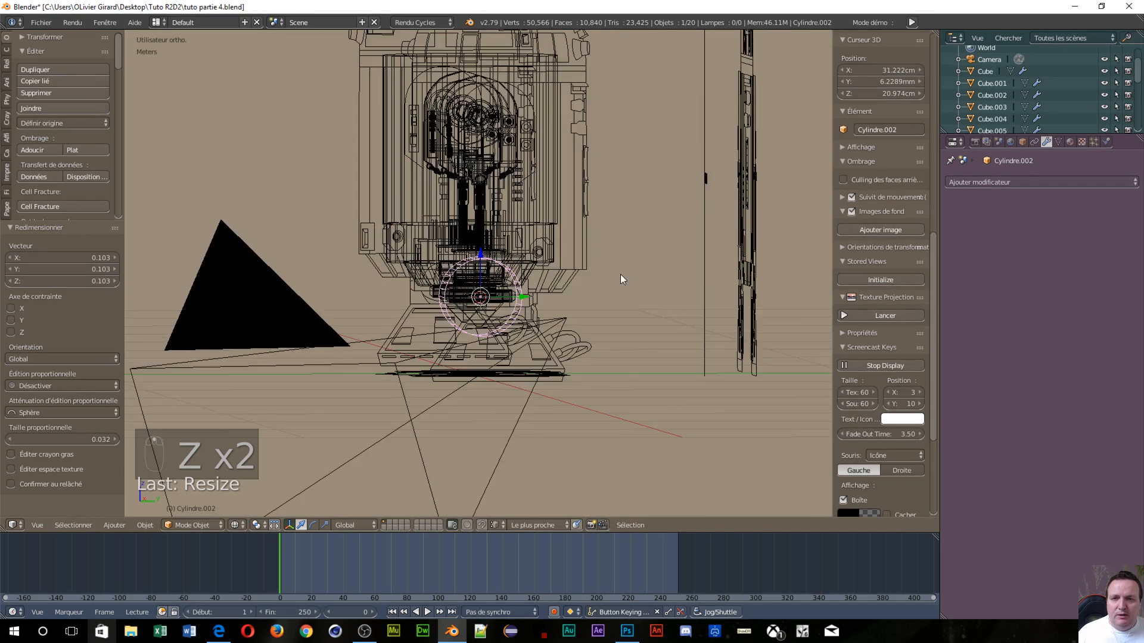
{"action": "scroll", "coordinate": [589, 291], "scroll_direction": "up", "scroll_amount": 5}
{"action": "key", "text": "KP_3"}
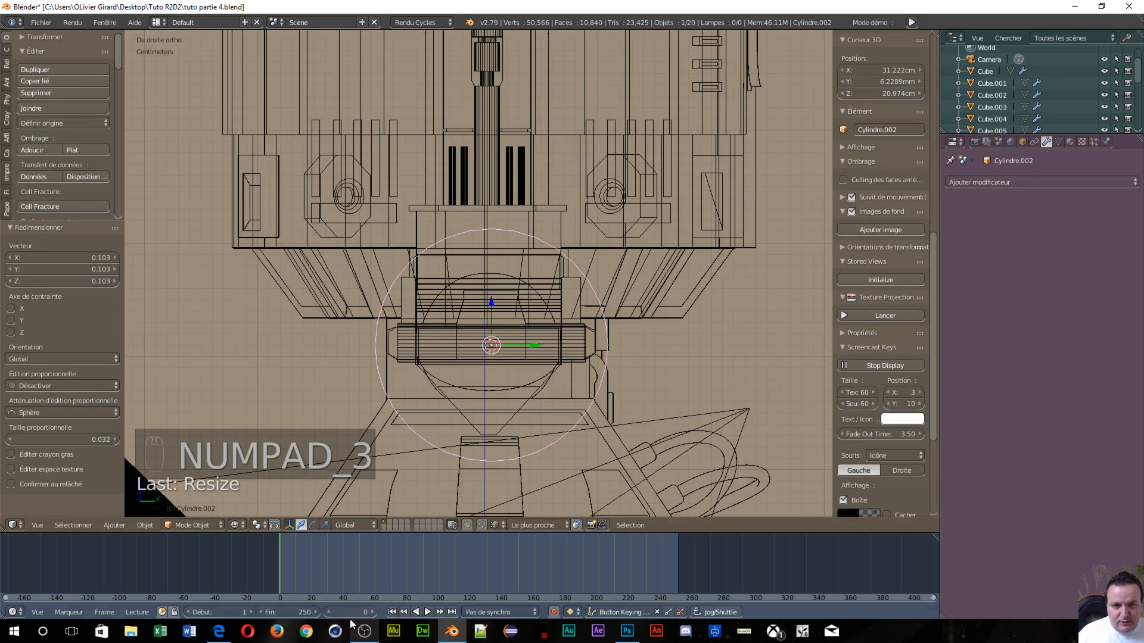
Fit the cylinder to the ankle's circular outline by scaling about 0.614, moving about -2.1 mm in Y and 1.05 mm in Z, and rescaling about 0.981
{"action": "key", "text": "s"}
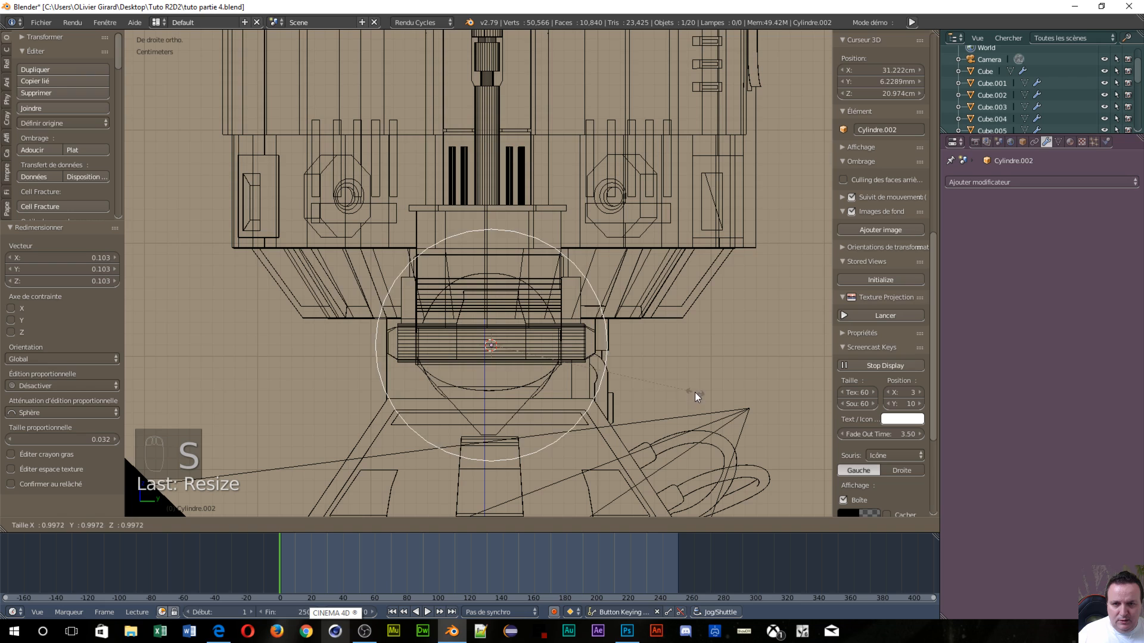
{"action": "left_click", "coordinate": [620, 346]}
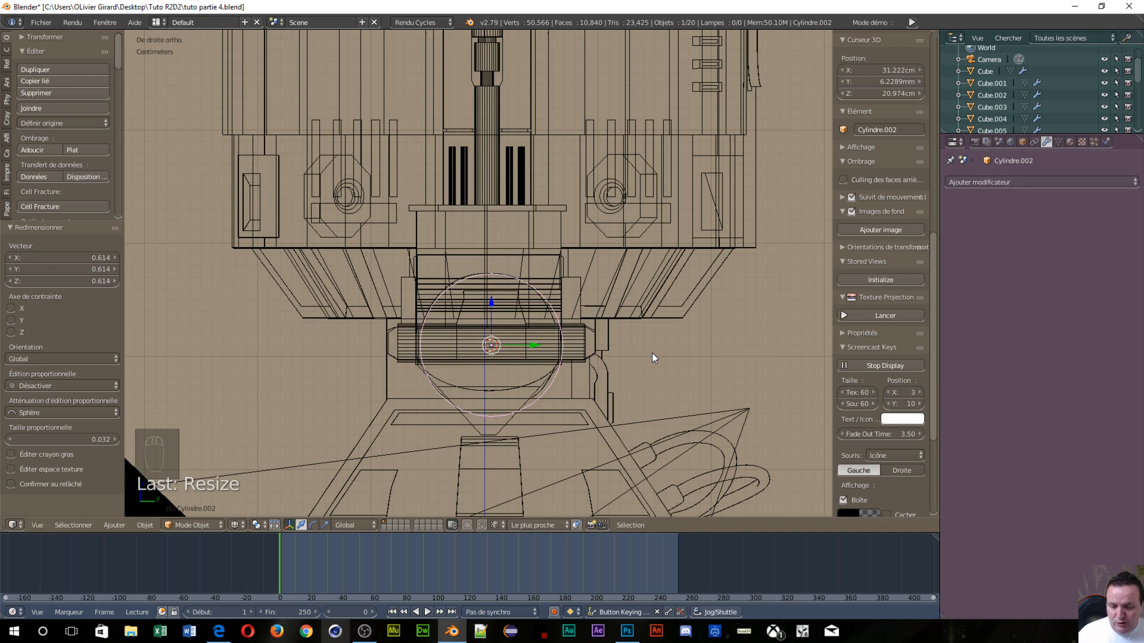
{"action": "key", "text": "g"}
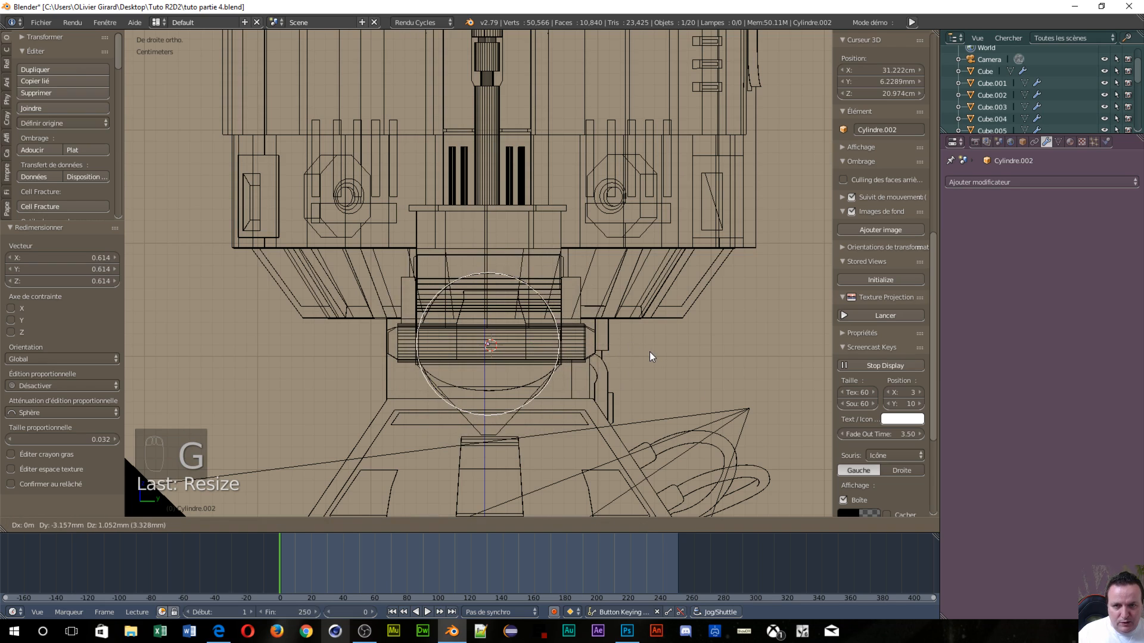
{"action": "left_click", "coordinate": [652, 352]}
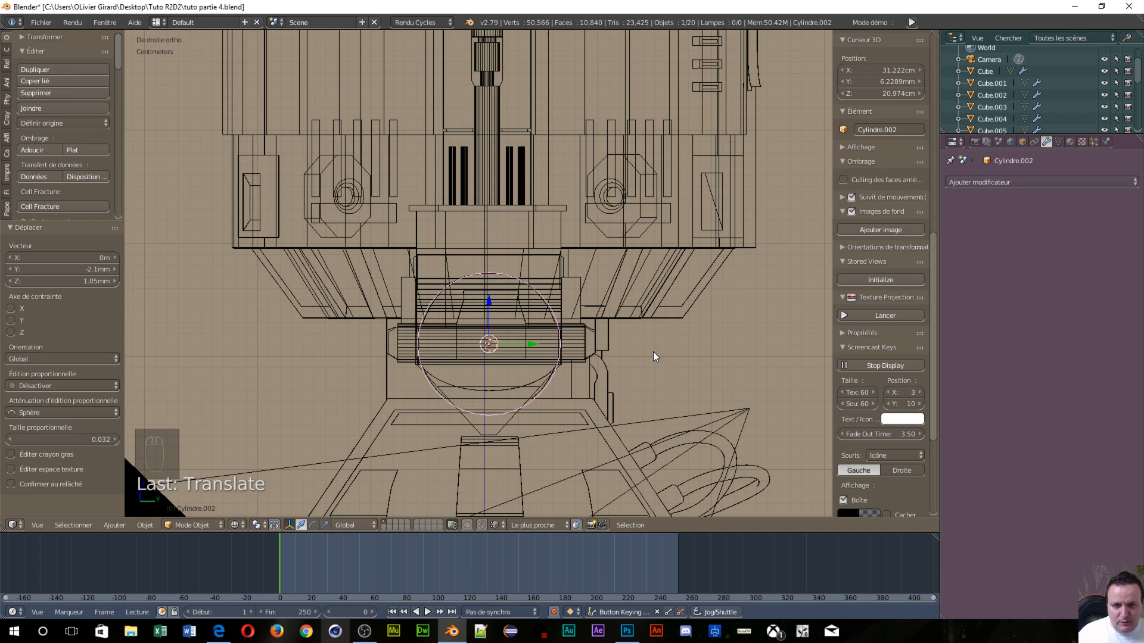
{"action": "key", "text": "s"}
{"action": "left_click", "coordinate": [708, 403]}
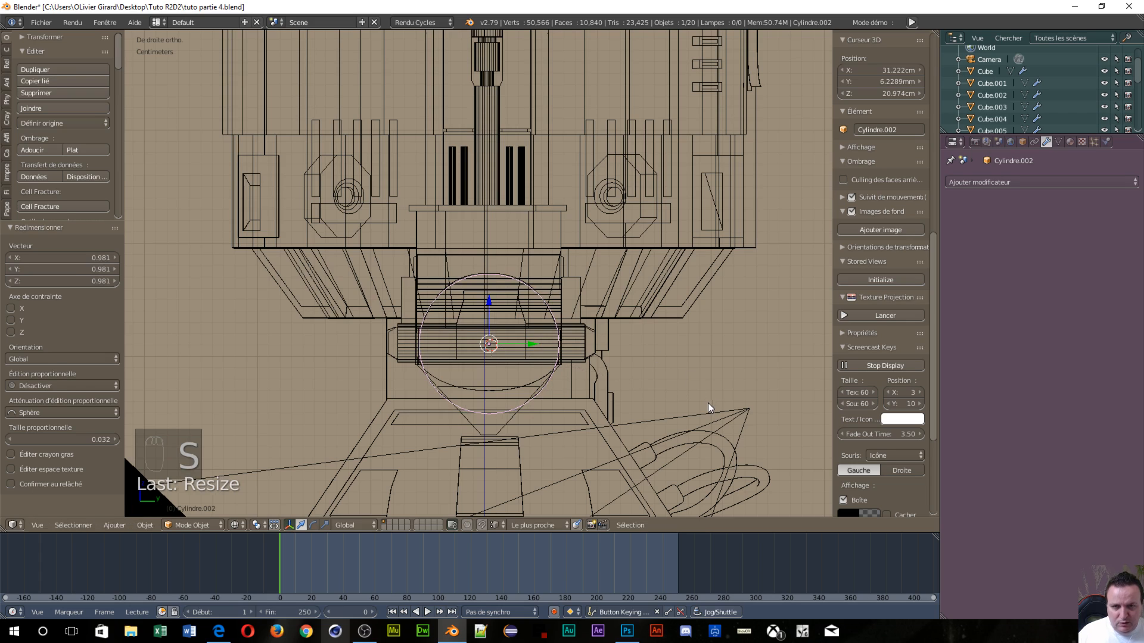
In the front orthographic view, flatten the cylinder along the X axis to about 0.101 of its thickness
{"action": "key", "text": "KP_1"}
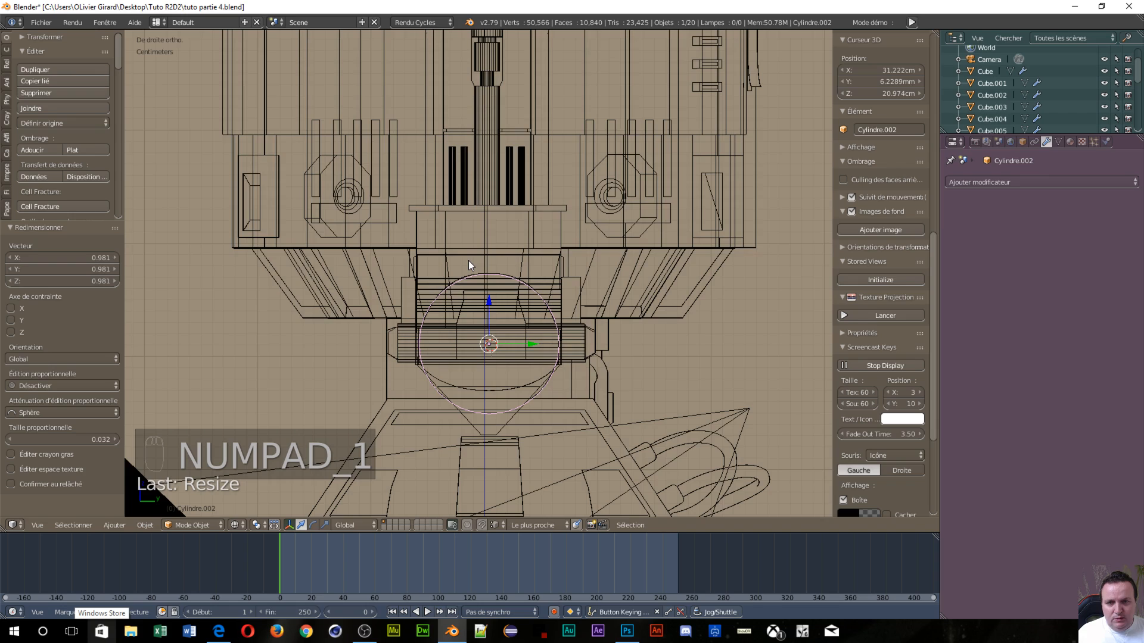
{"action": "key", "text": "KP_1"}
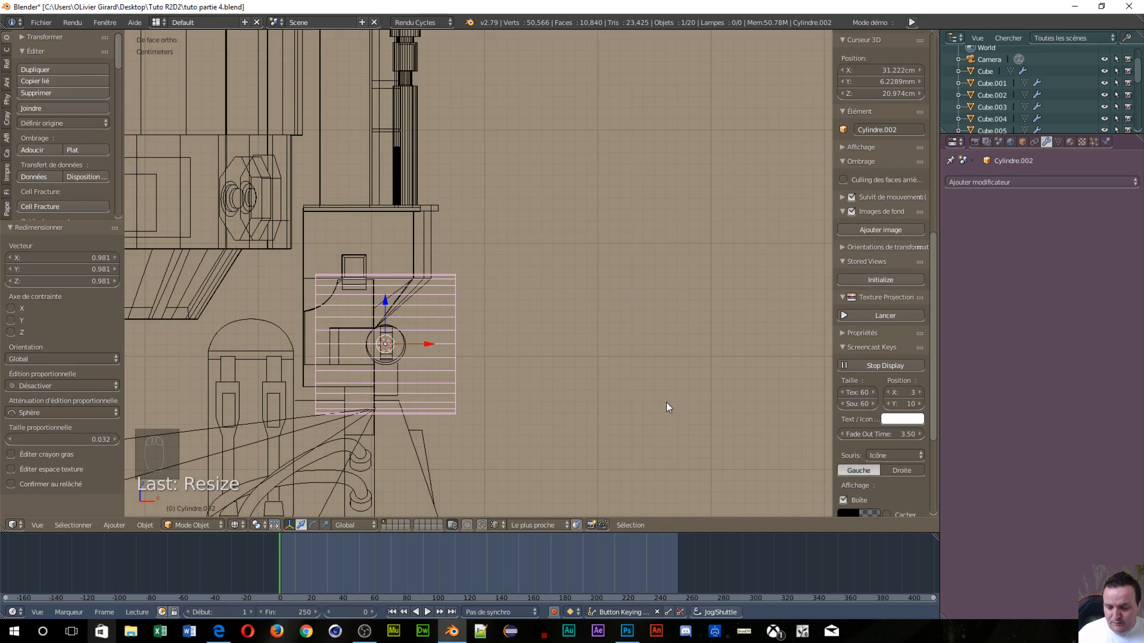
{"action": "key", "text": "s"}
{"action": "key", "text": "x"}
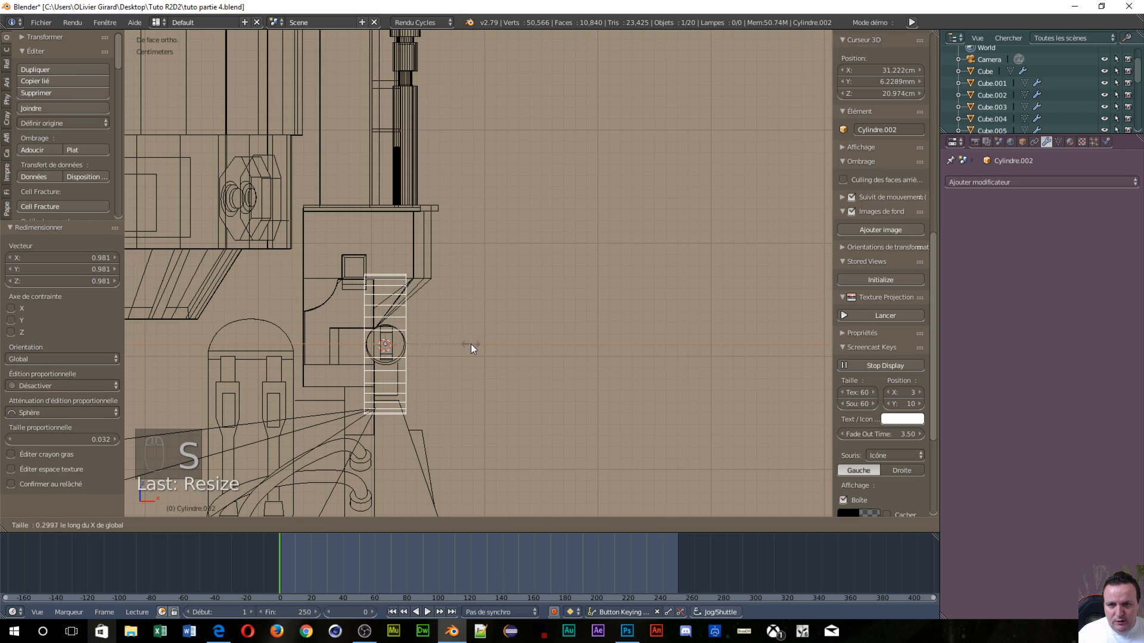
{"action": "left_click", "coordinate": [406, 324]}
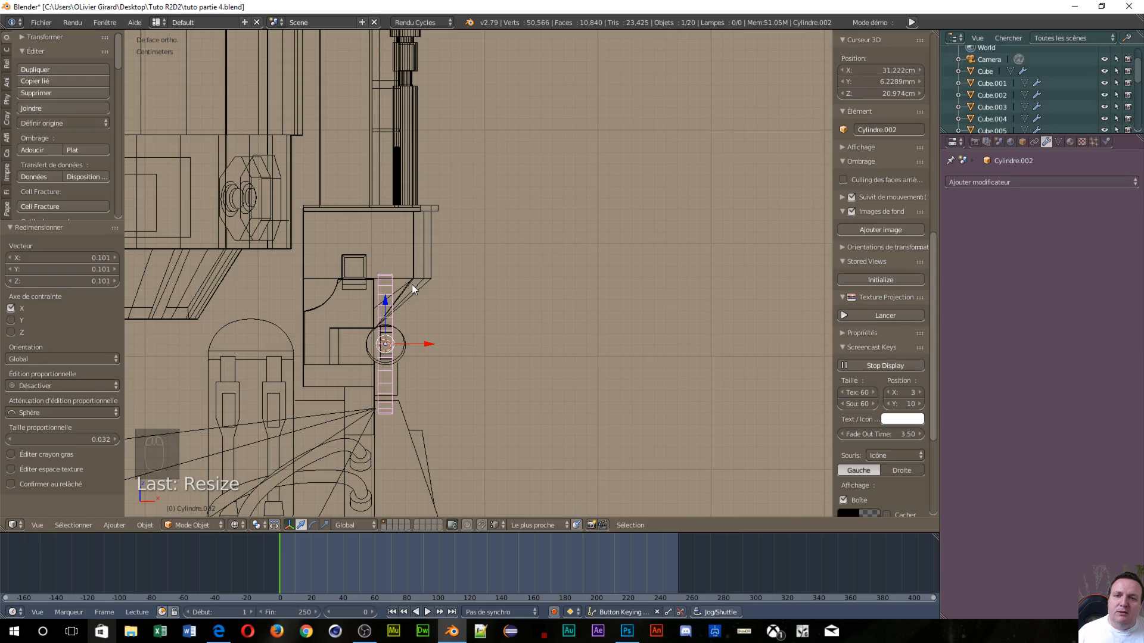
Add a Boolean modifier to the leg mesh and place it above the Mirror modifier in the stack
{"action": "middle_click_drag", "start_coordinate": [520, 332], "coordinate": [453, 264]}
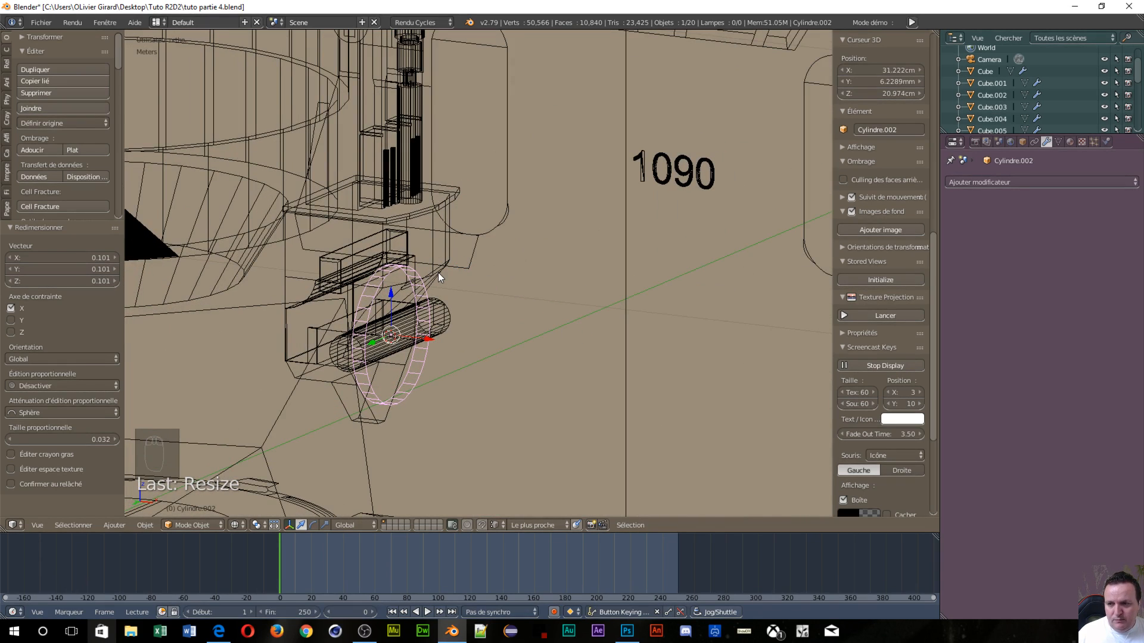
{"action": "right_click", "coordinate": [431, 255]}
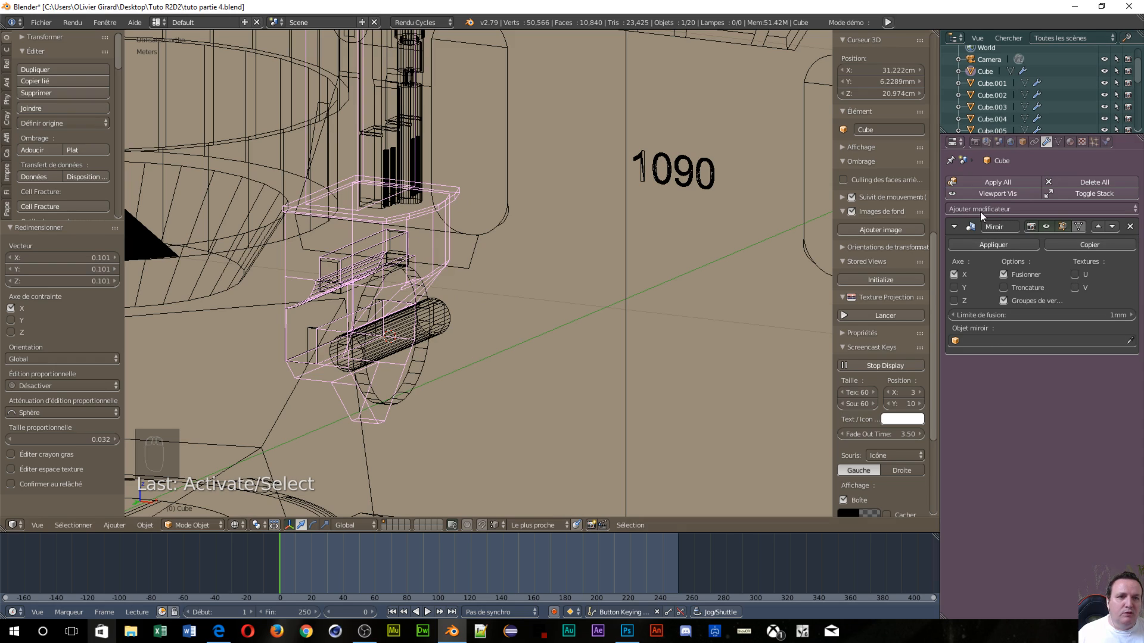
{"action": "left_click", "coordinate": [1019, 208]}
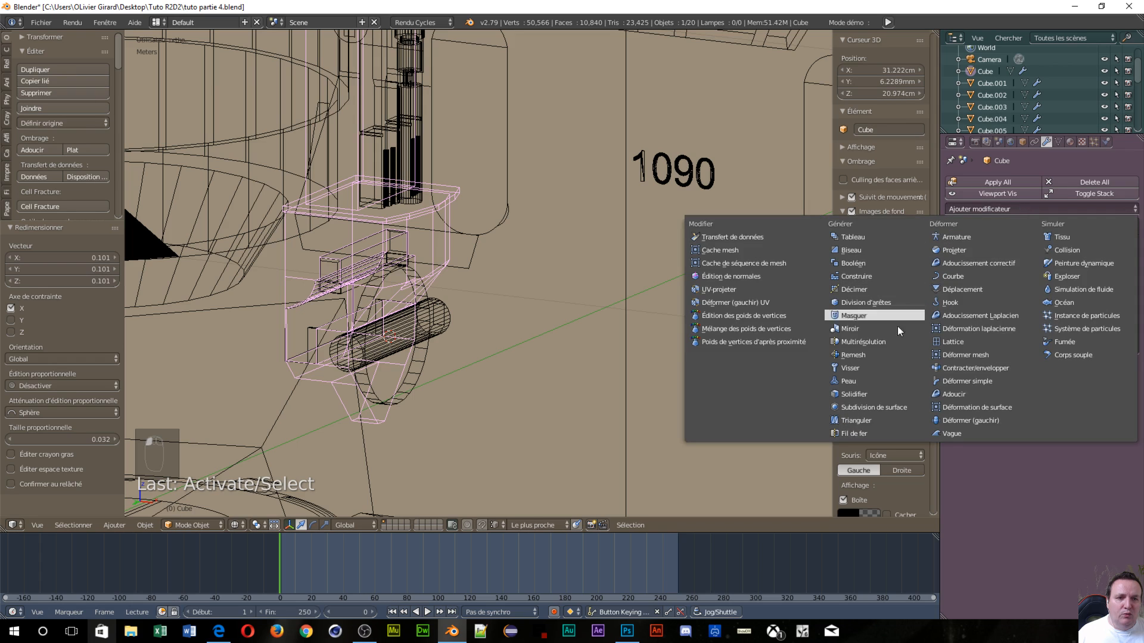
{"action": "left_click", "coordinate": [866, 261]}
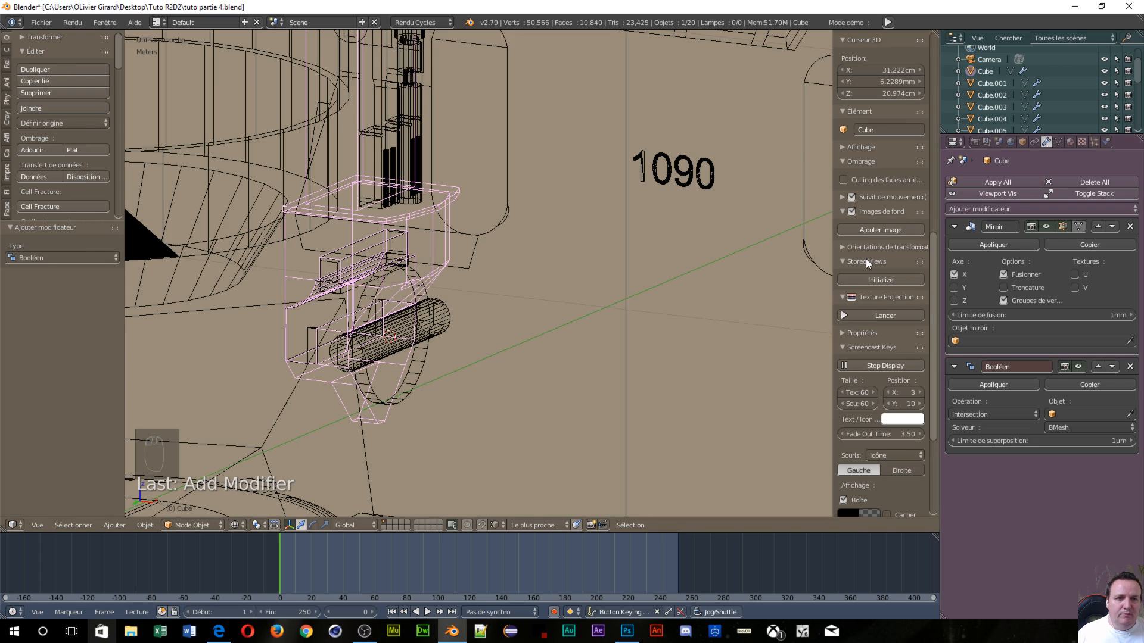
{"action": "left_click", "coordinate": [1098, 367]}
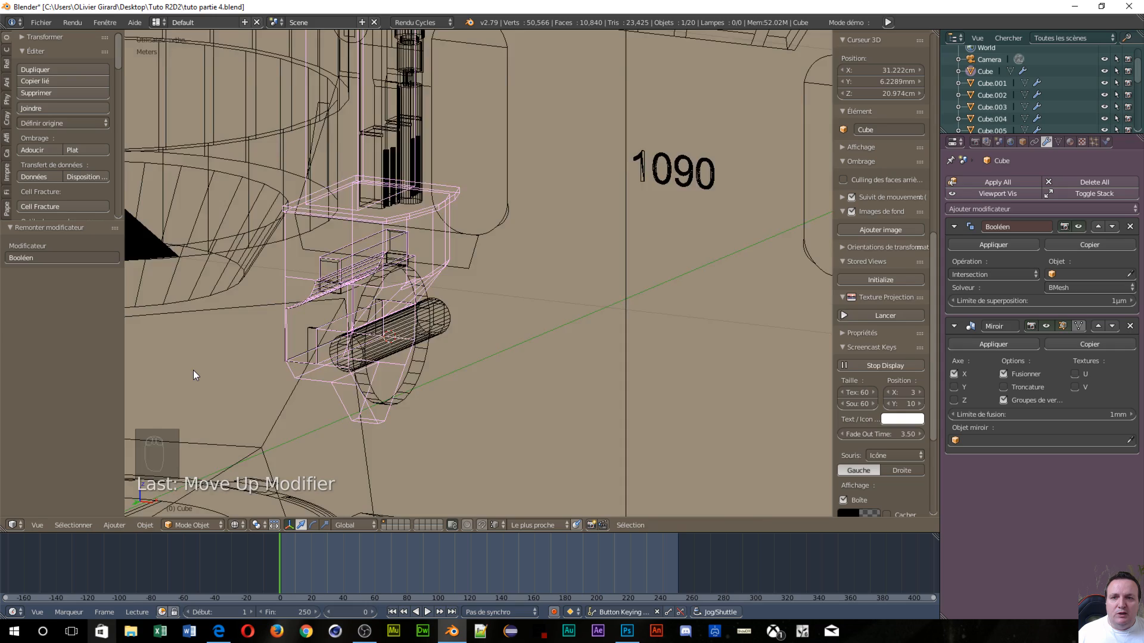
Set the flattened ankle cylinder as the leg's Boolean object and choose Différence as the operation
{"action": "scroll", "coordinate": [197, 369], "scroll_direction": "down", "scroll_amount": 7}
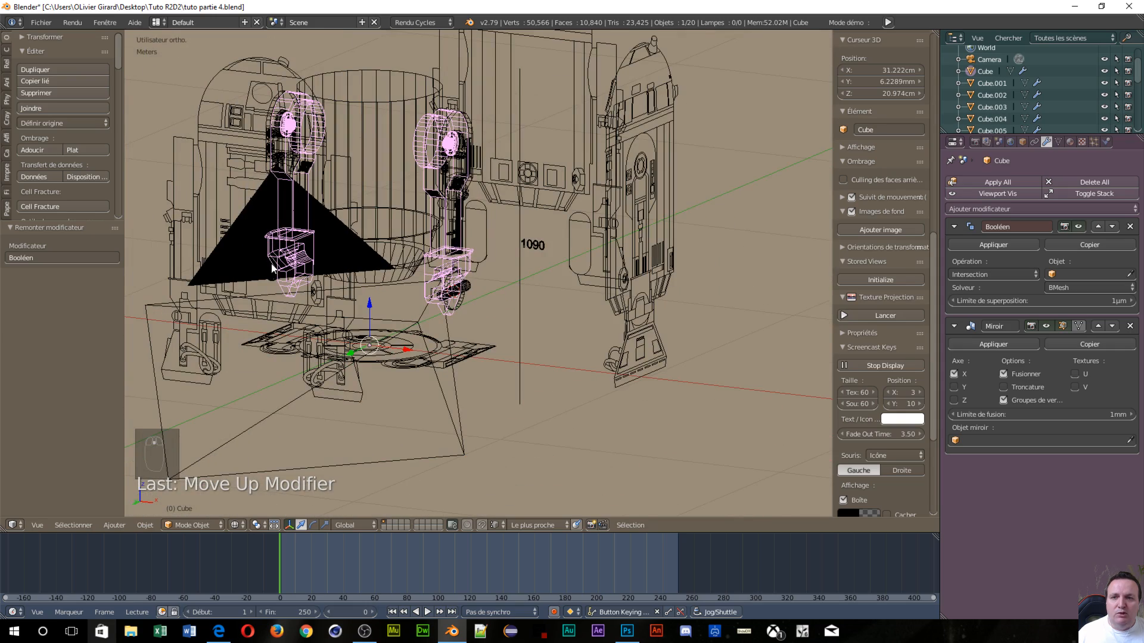
{"action": "key", "text": "KP_Decimal"}
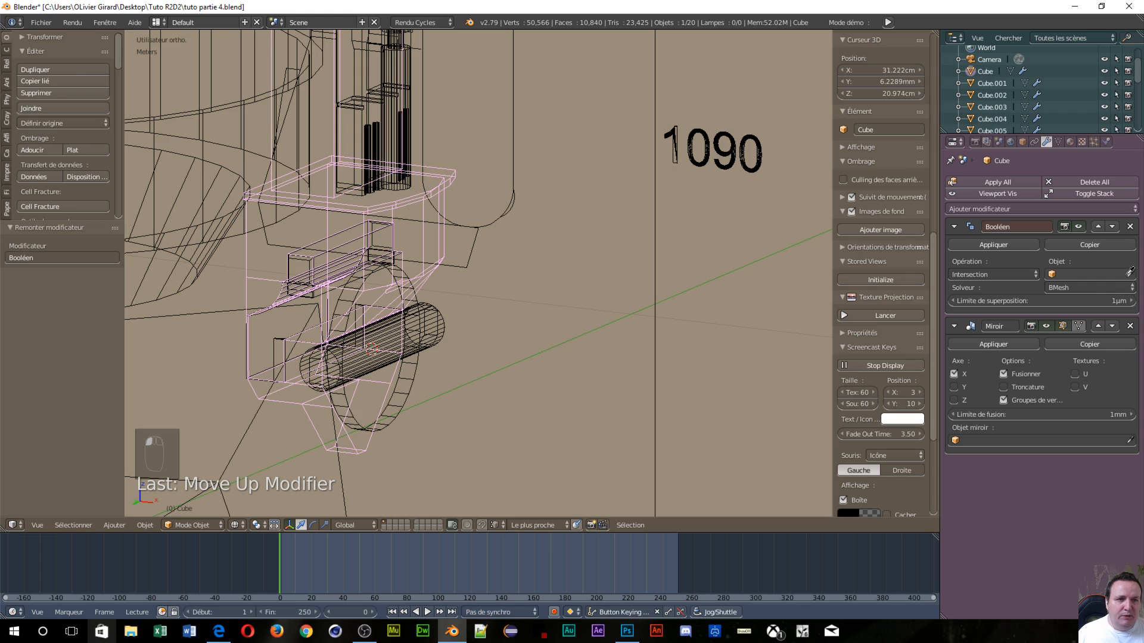
{"action": "left_click", "coordinate": [1130, 272]}
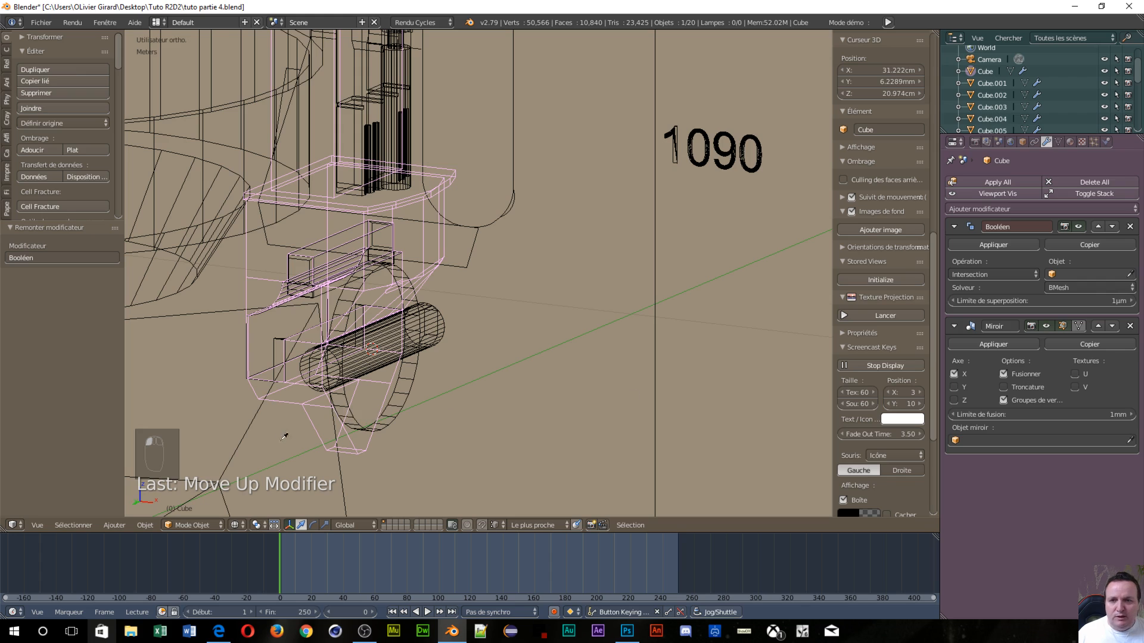
{"action": "left_click", "coordinate": [410, 399]}
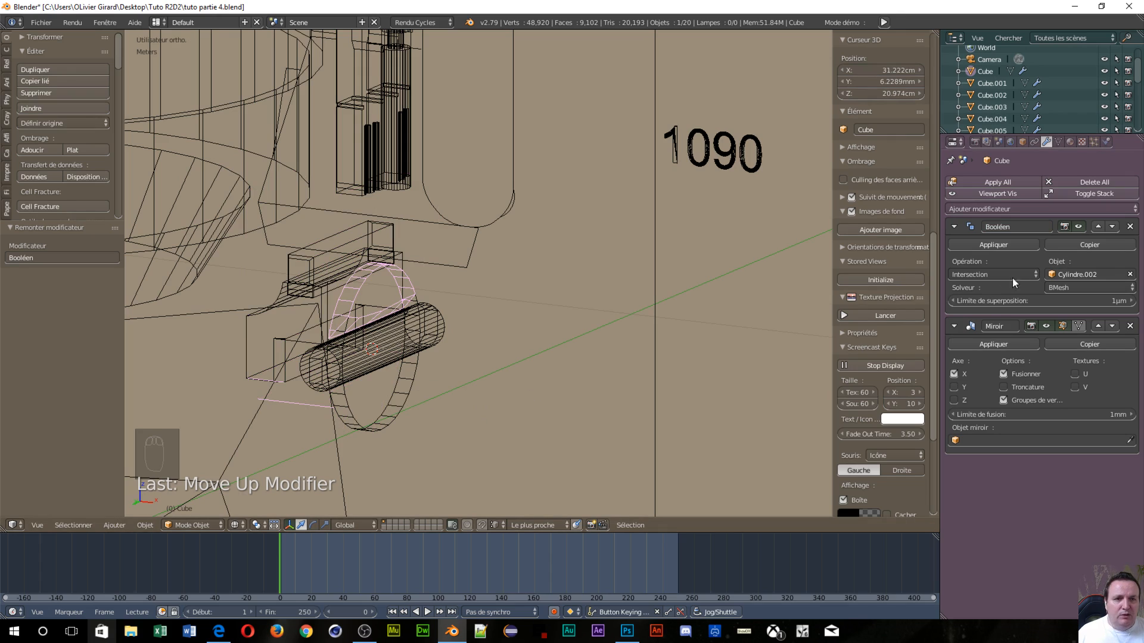
{"action": "left_click", "coordinate": [1029, 273]}
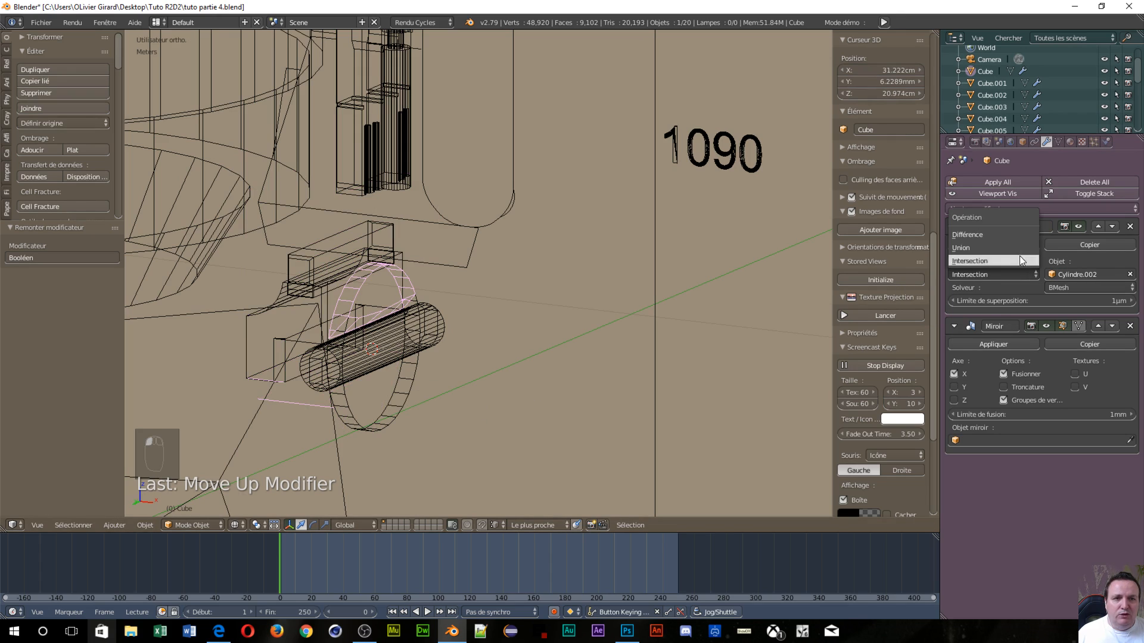
{"action": "left_click", "coordinate": [1012, 238]}
{"action": "middle_click_drag", "start_coordinate": [442, 327], "coordinate": [288, 442]}
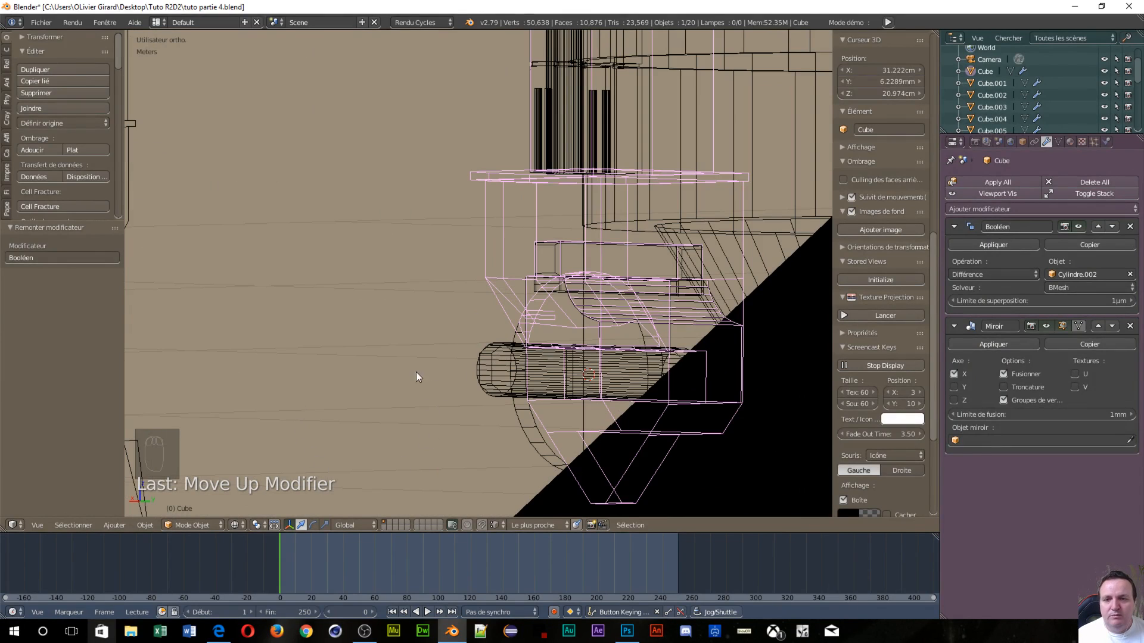
Check the Boolean difference on the ankle in solid shading from several sides, and return the viewport to wireframe
{"action": "left_click", "coordinate": [236, 525]}
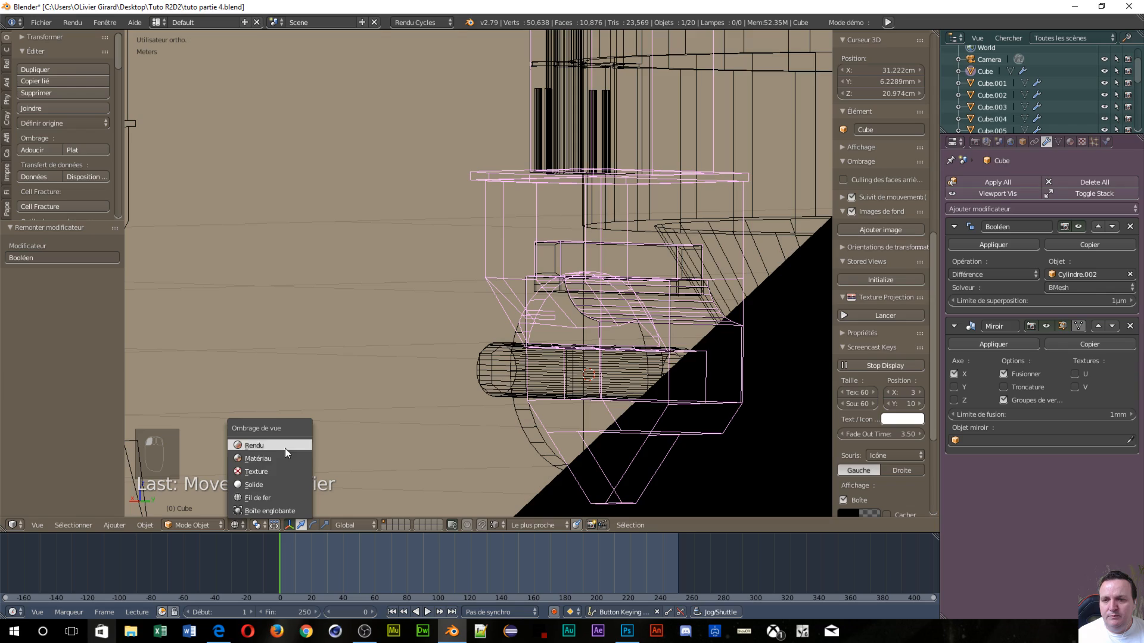
{"action": "left_click", "coordinate": [278, 480]}
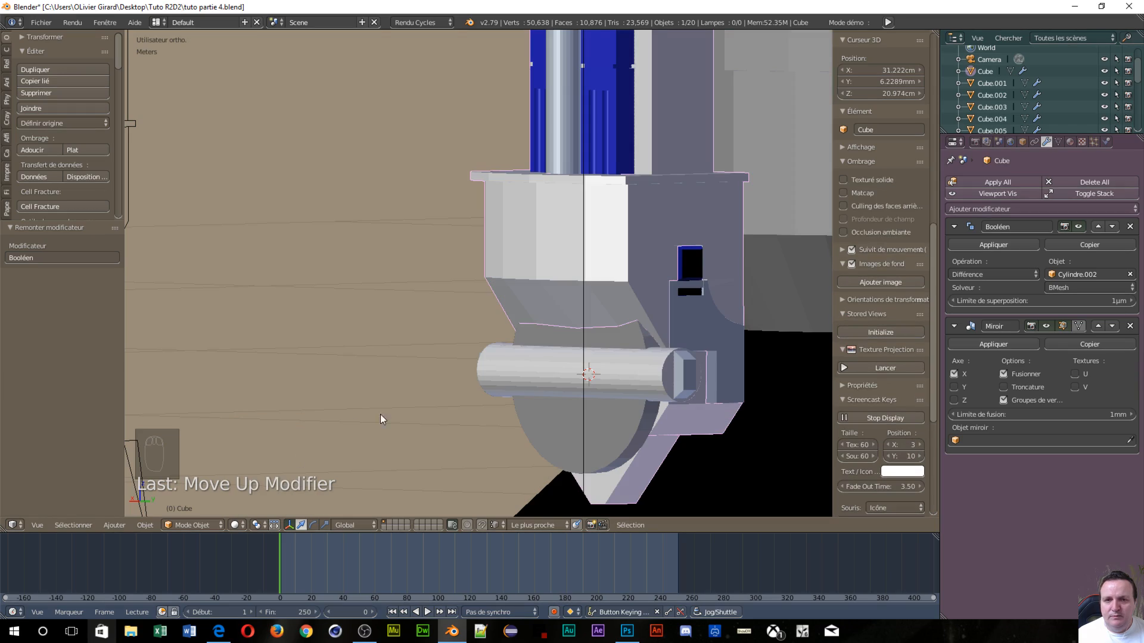
{"action": "mouse_move", "coordinate": [521, 419]}
{"action": "middle_mouse_down"}
{"action": "mouse_move", "coordinate": [731, 396]}
{"action": "mouse_move", "coordinate": [610, 392]}
{"action": "mouse_move", "coordinate": [543, 420]}
{"action": "mouse_move", "coordinate": [452, 426]}
{"action": "mouse_move", "coordinate": [521, 425]}
{"action": "mouse_move", "coordinate": [571, 446]}
{"action": "mouse_move", "coordinate": [738, 450]}
{"action": "mouse_move", "coordinate": [594, 417]}
{"action": "middle_mouse_up"}
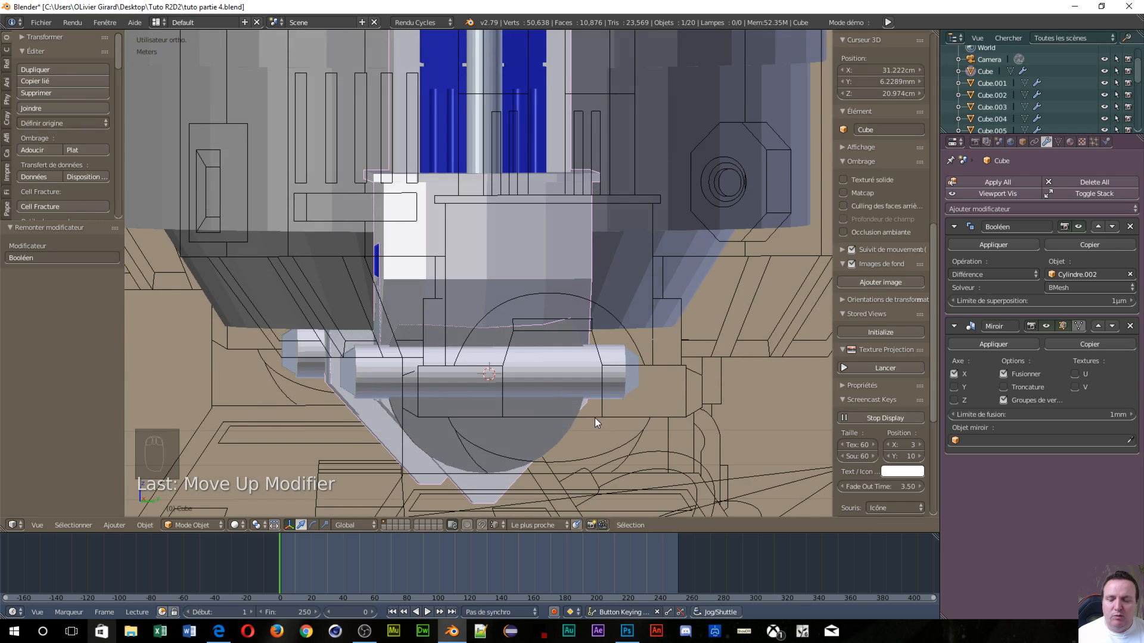
{"action": "key", "text": "z"}
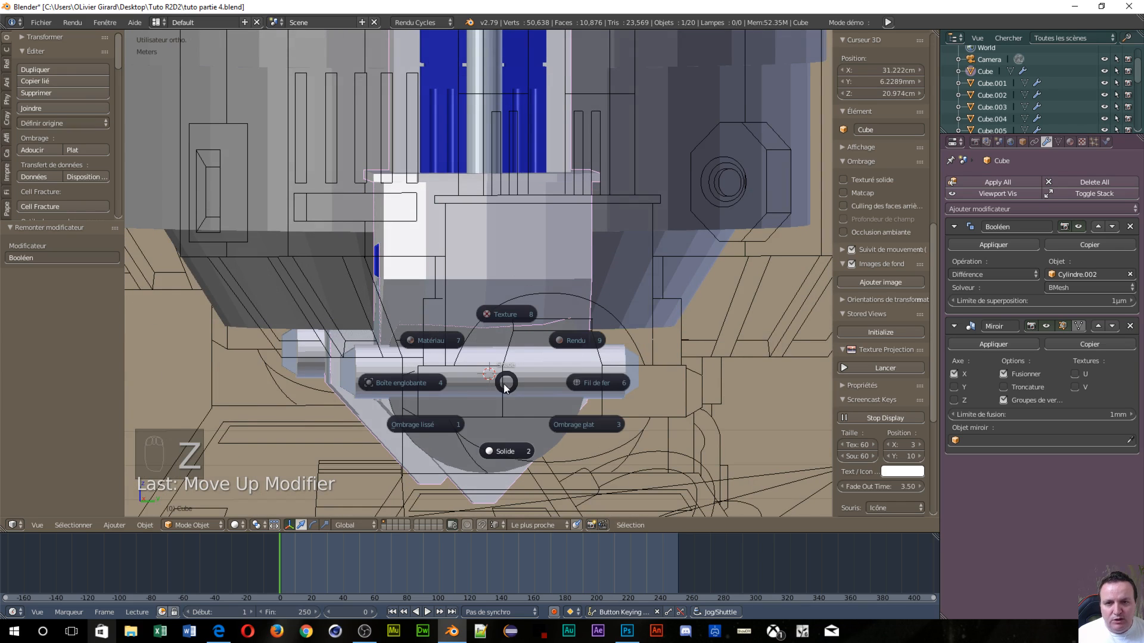
{"action": "left_click", "coordinate": [583, 386]}
{"action": "middle_click_drag", "start_coordinate": [523, 268], "coordinate": [319, 335]}
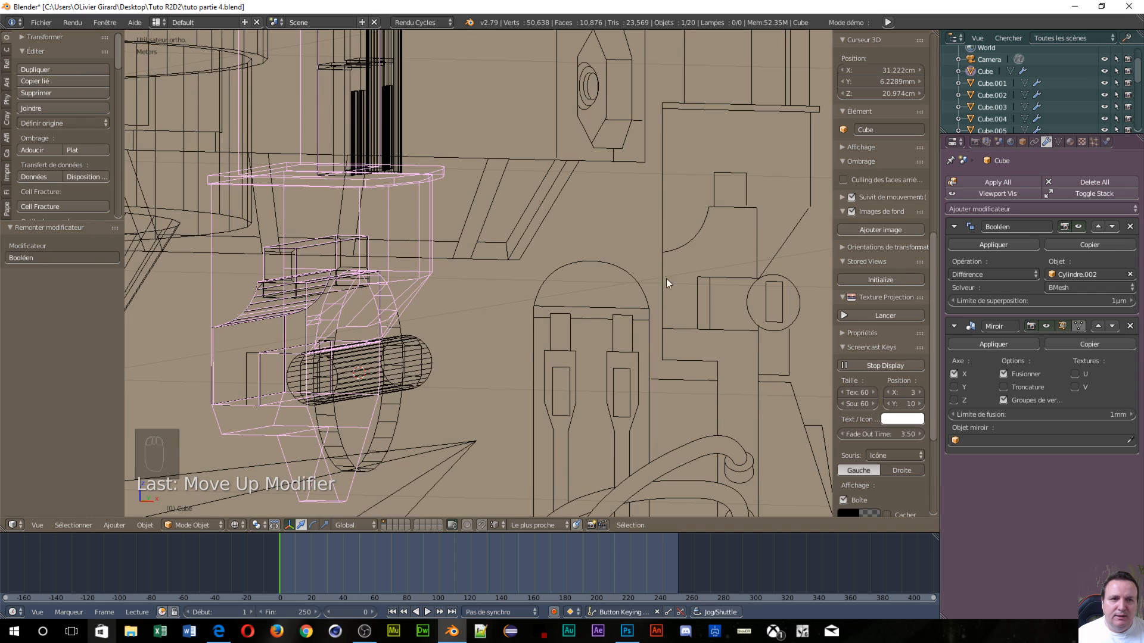
Try applying the leg's Boolean modifier, and undo back to before its object and operation were set
{"action": "left_click", "coordinate": [988, 242]}
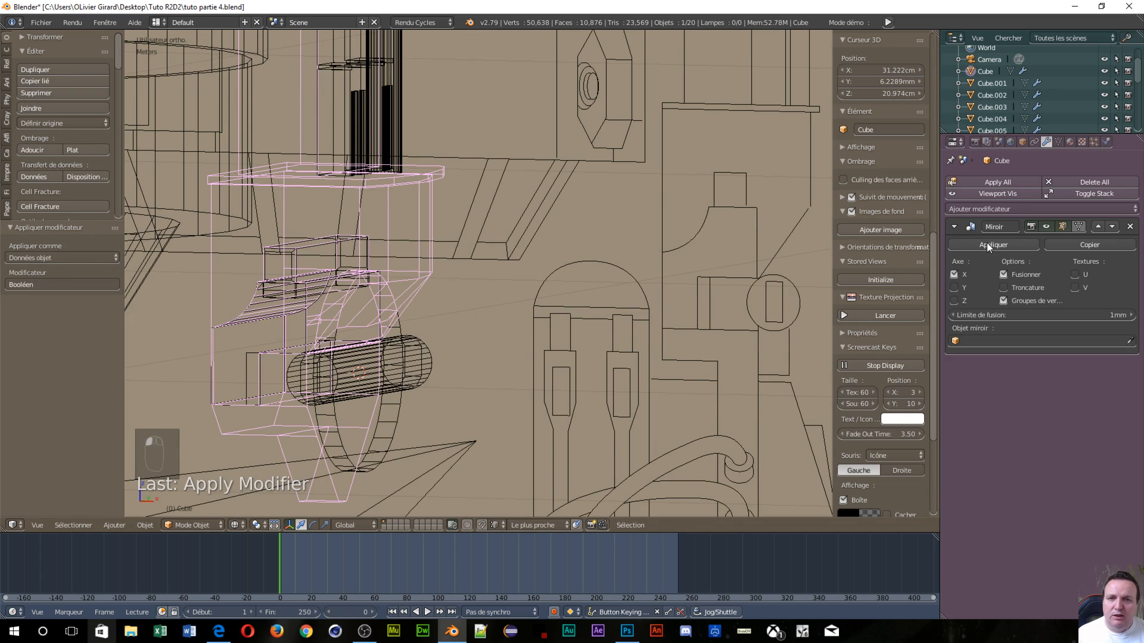
{"action": "middle_click_drag", "start_coordinate": [275, 343], "coordinate": [351, 329]}
{"action": "scroll", "coordinate": [351, 372], "scroll_direction": "up", "scroll_amount": 5}
{"action": "middle_click_drag", "start_coordinate": [446, 304], "coordinate": [384, 298]}
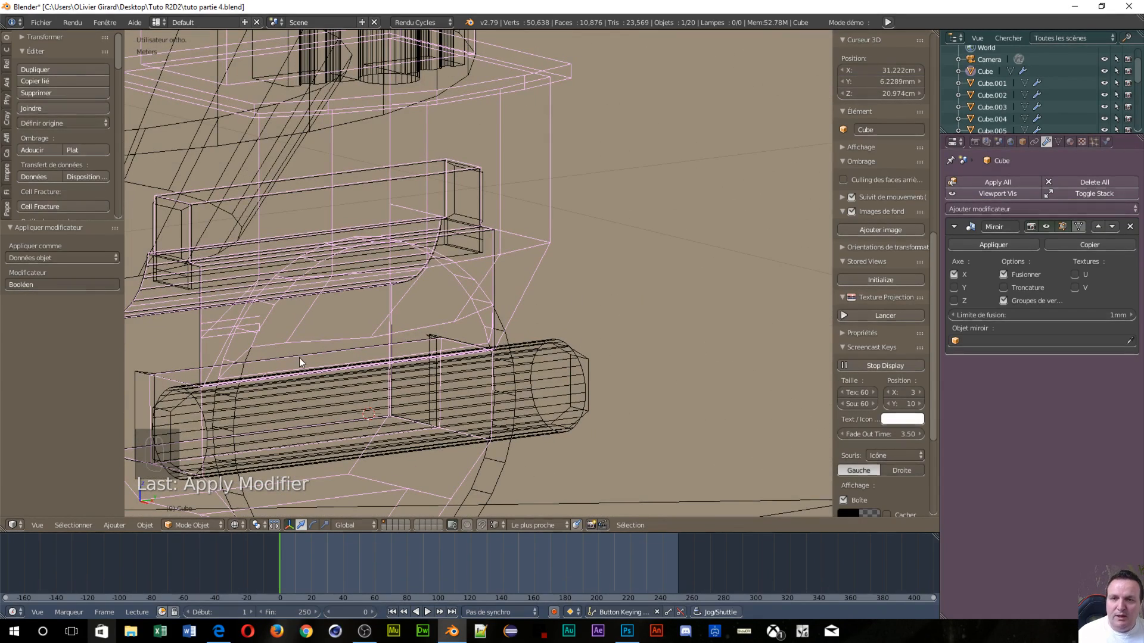
{"action": "key", "text": "ctrl+z"}
{"action": "key", "text": "ctrl+z"}
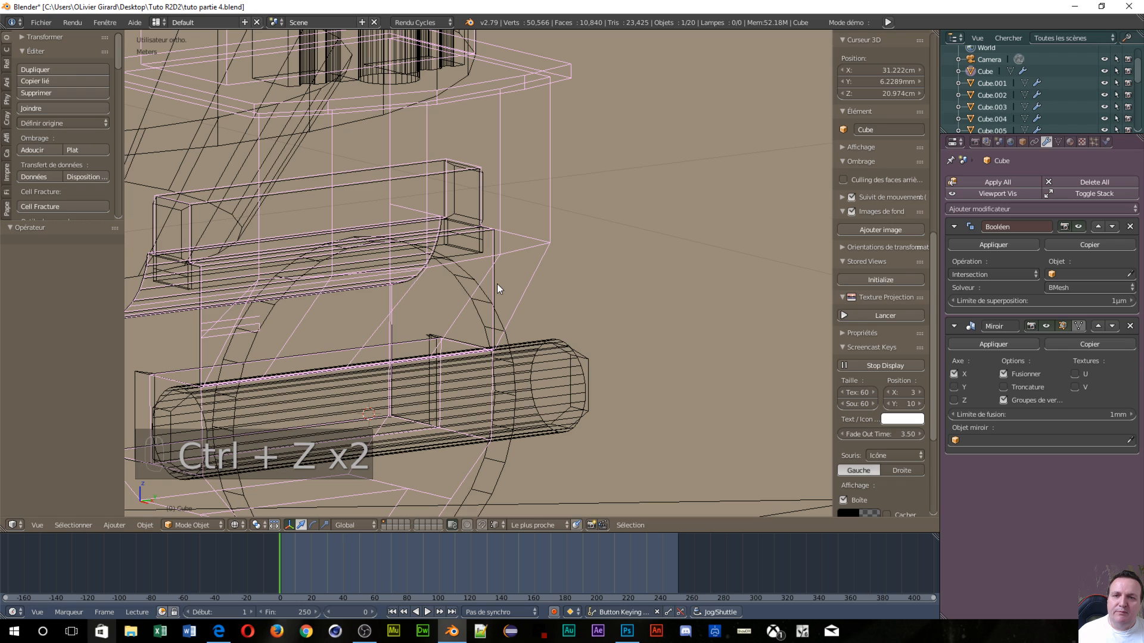
Put the flattened ankle cylinder into Edit mode with vertex selection, seen in the front orthographic view
{"action": "scroll", "coordinate": [508, 316], "scroll_direction": "down", "scroll_amount": 2}
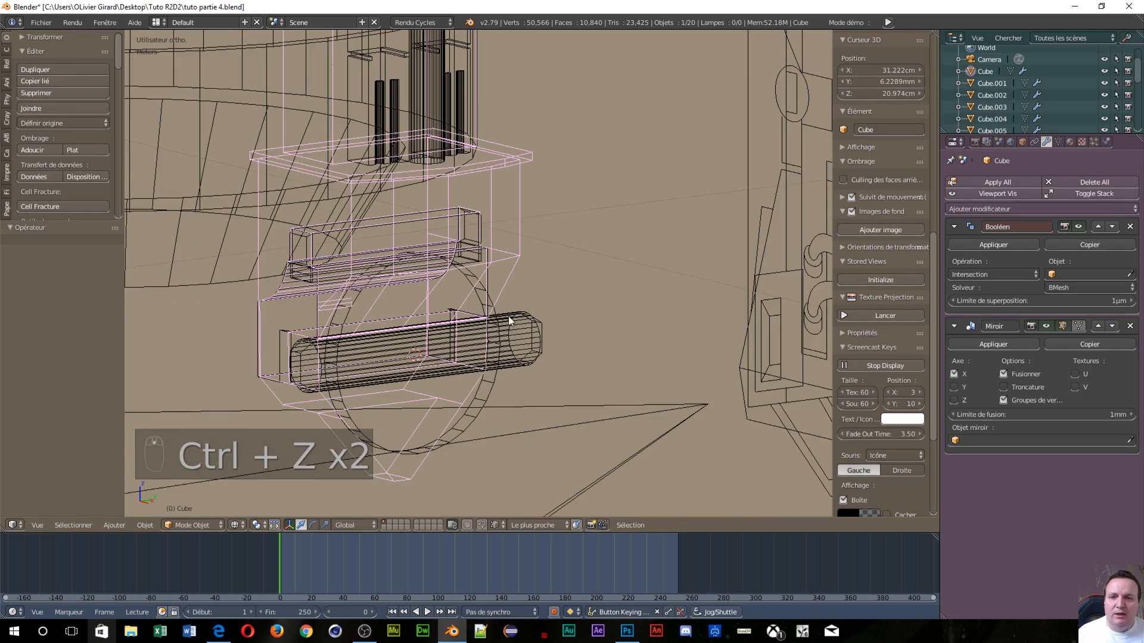
{"action": "left_click", "coordinate": [495, 387]}
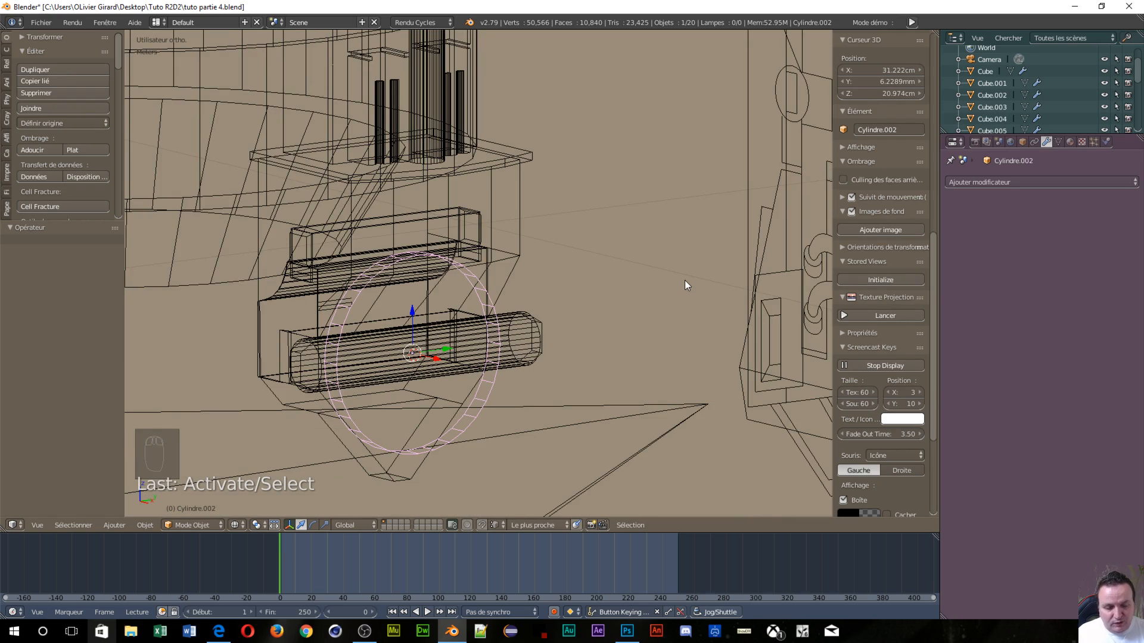
{"action": "key", "text": "KP_1"}
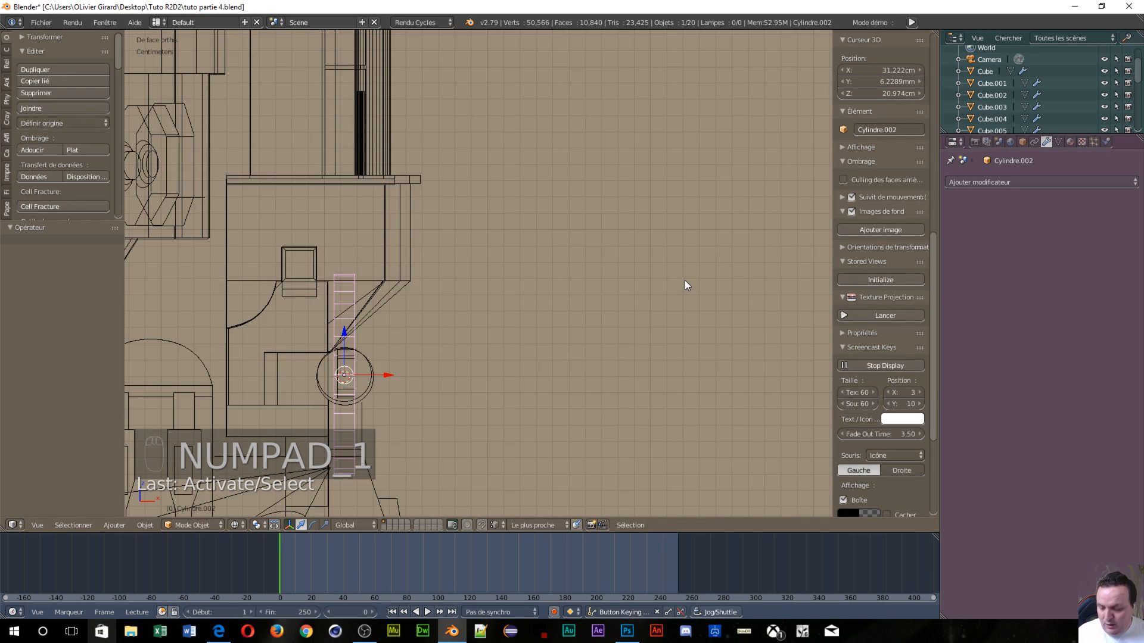
{"action": "key", "text": "ctrl+Tab"}
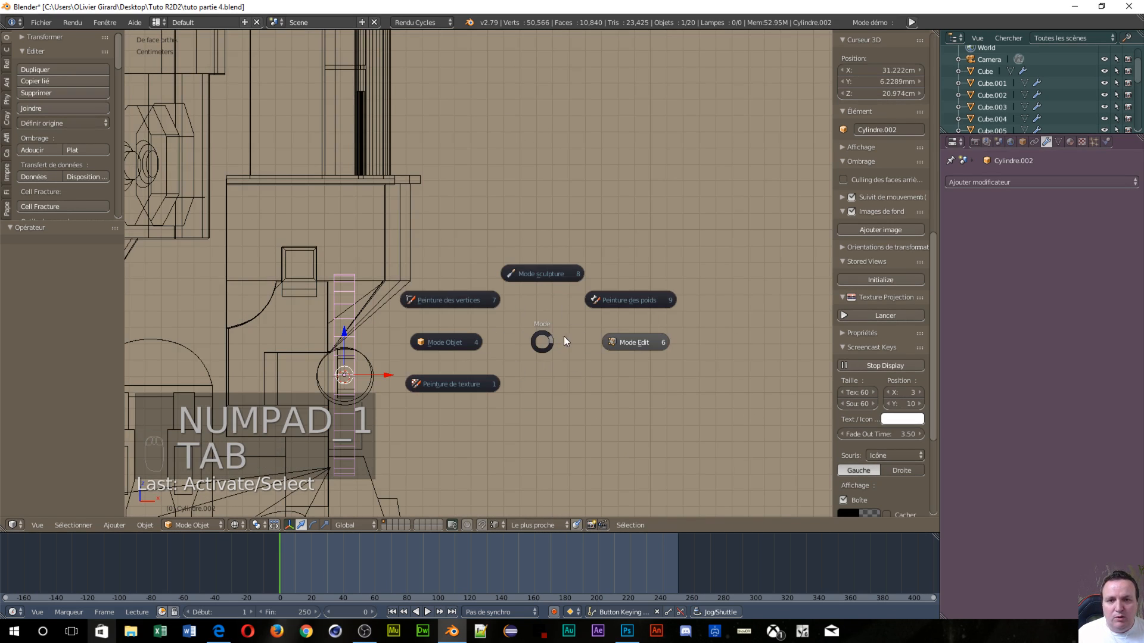
{"action": "left_click", "coordinate": [634, 337]}
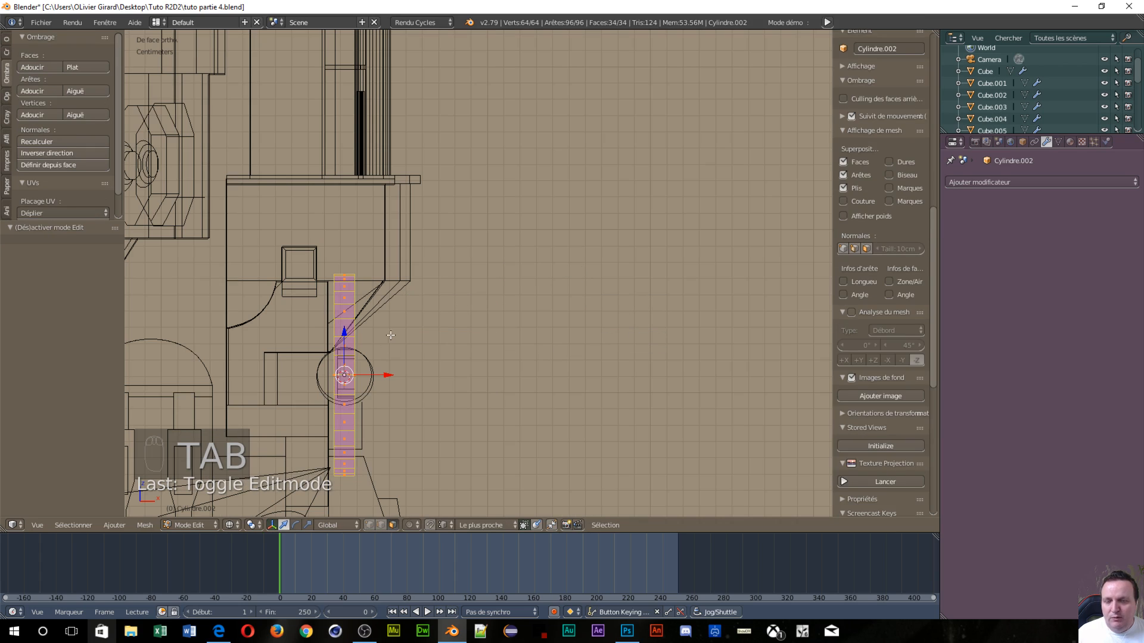
{"action": "key", "text": "ctrl+Tab"}
{"action": "left_click", "coordinate": [431, 313]}
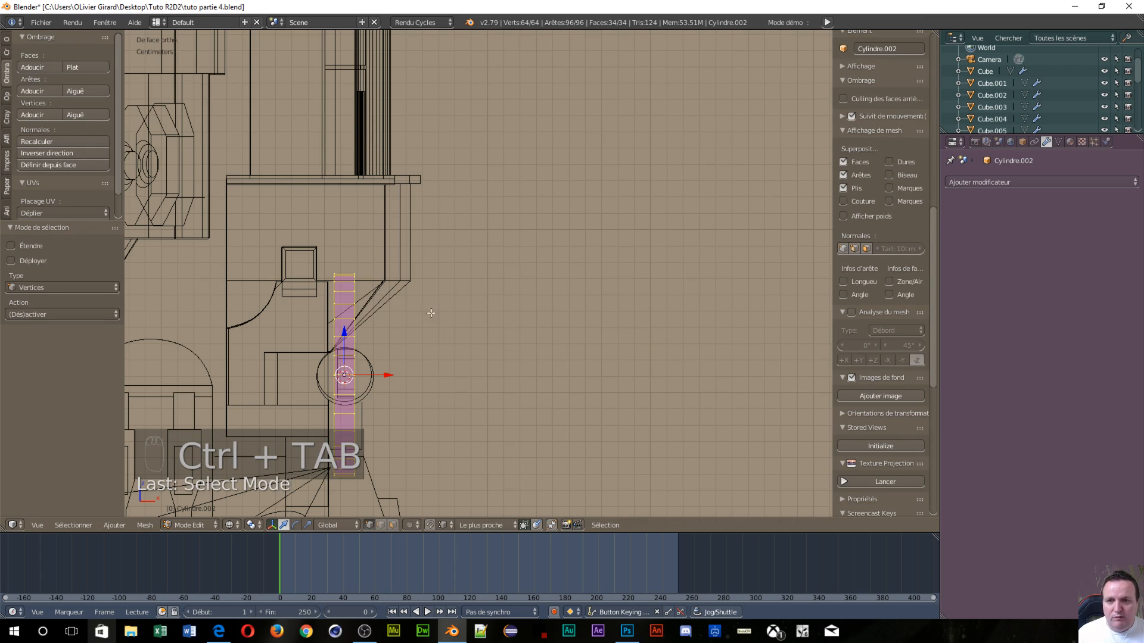
Lengthen the cylinder outward by moving its outer end's vertices about 5.15 cm along X, and return to Object mode
{"action": "key", "text": "a"}
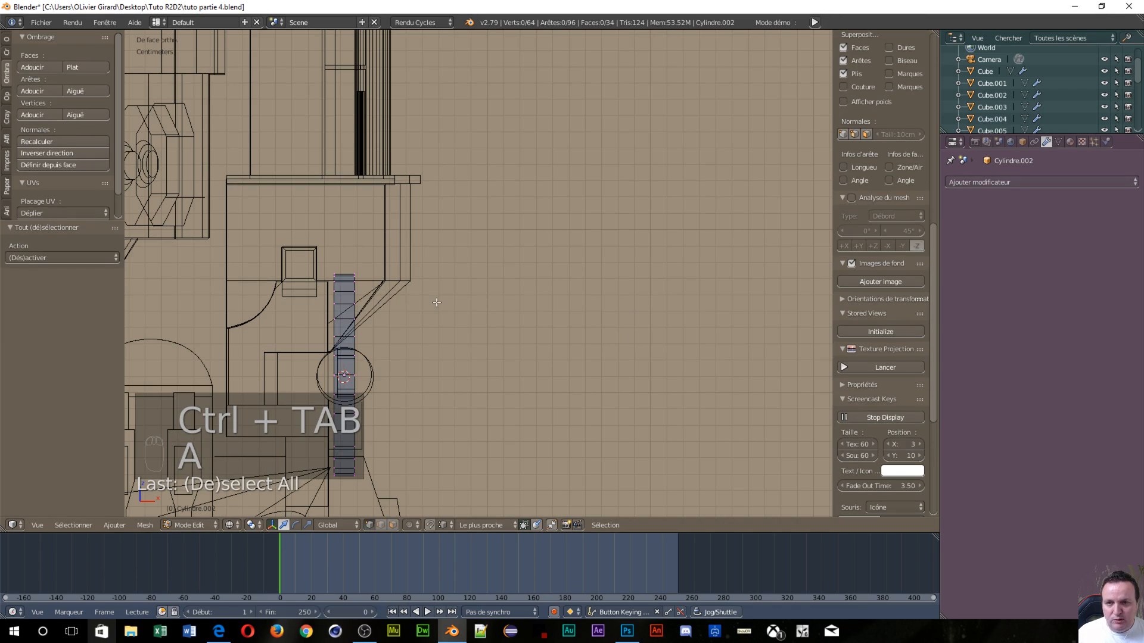
{"action": "key", "text": "b"}
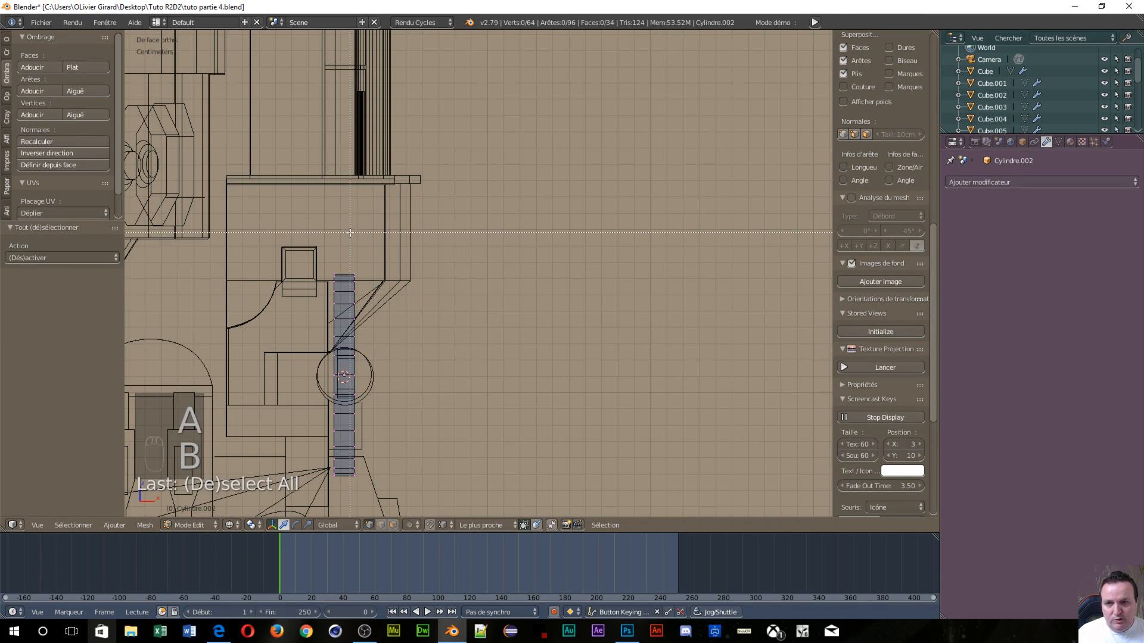
{"action": "left_click_drag", "start_coordinate": [356, 233], "coordinate": [372, 484]}
{"action": "left_click_drag", "start_coordinate": [374, 544], "coordinate": [368, 506]}
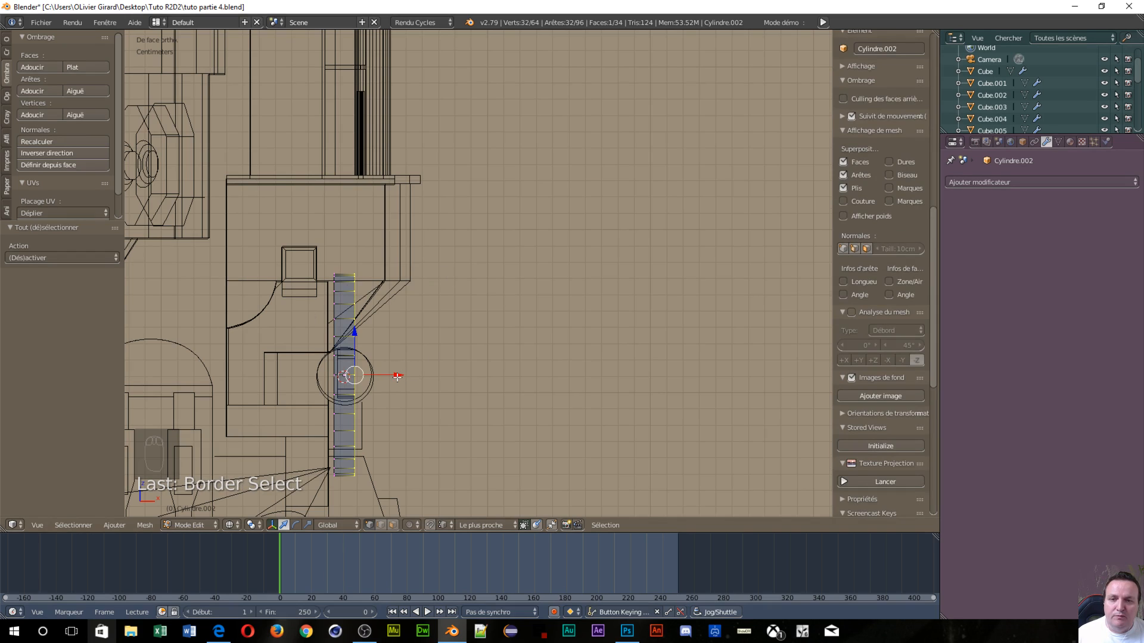
{"action": "left_click_drag", "start_coordinate": [397, 377], "coordinate": [482, 377]}
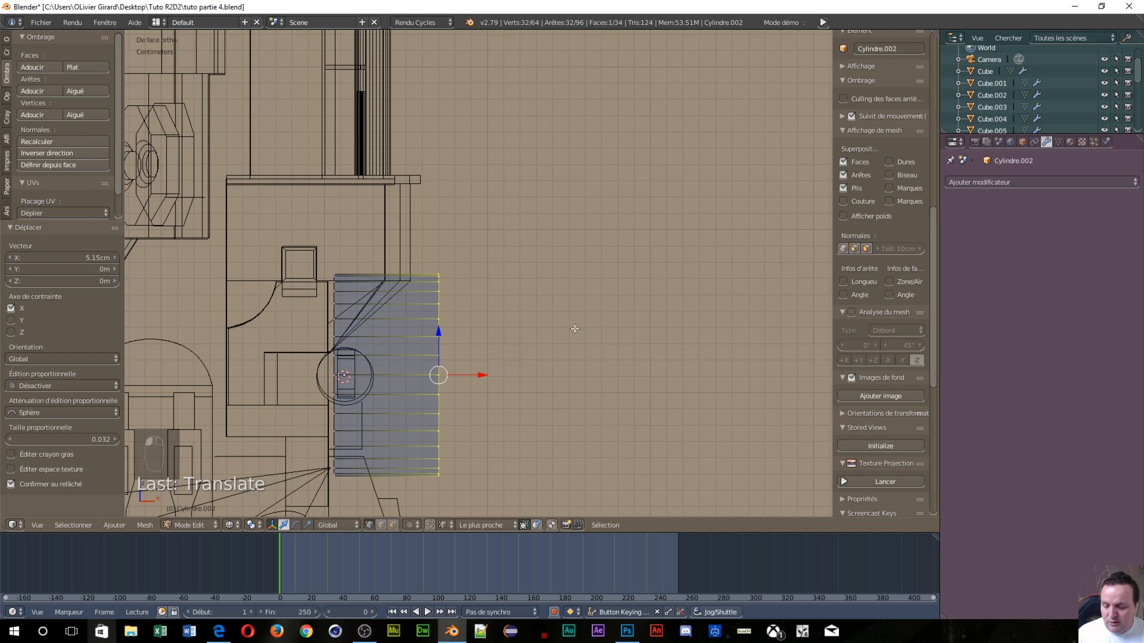
{"action": "key", "text": "Tab"}
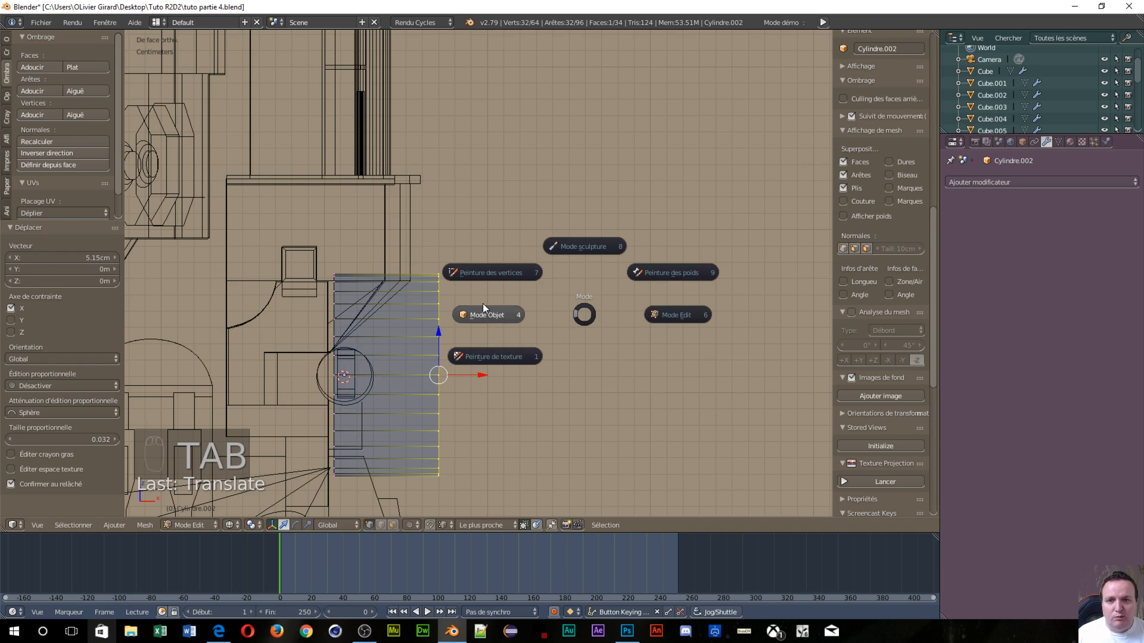
{"action": "left_click", "coordinate": [483, 309]}
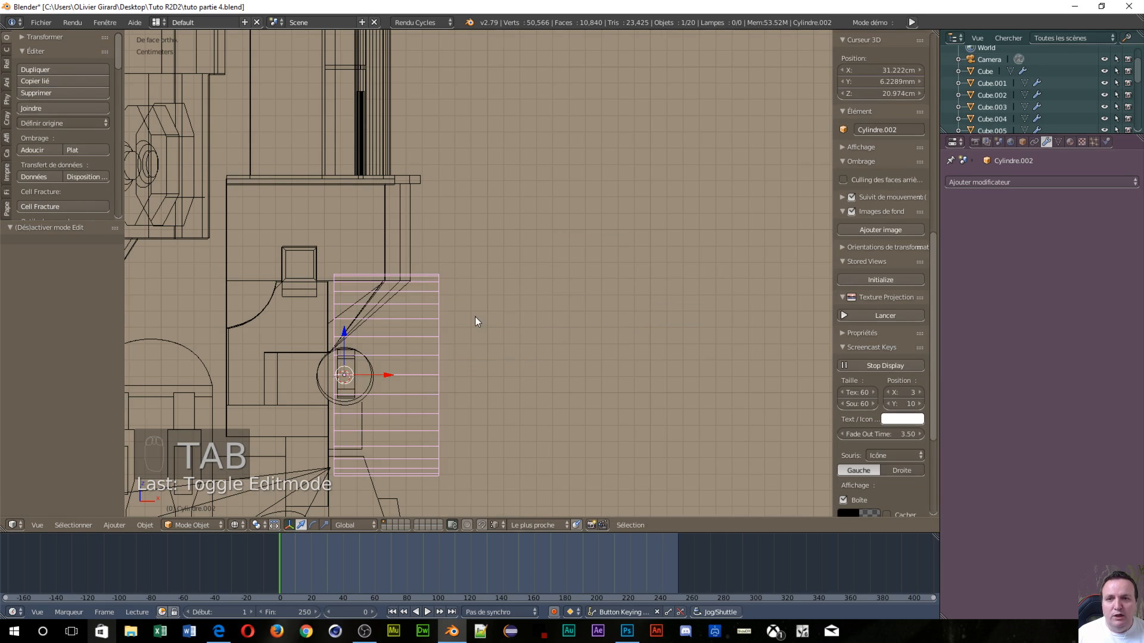
Set Cylindre.002 as the object of the leg's Boolean modifier and choose Différence as the operation
{"action": "right_click", "coordinate": [412, 206]}
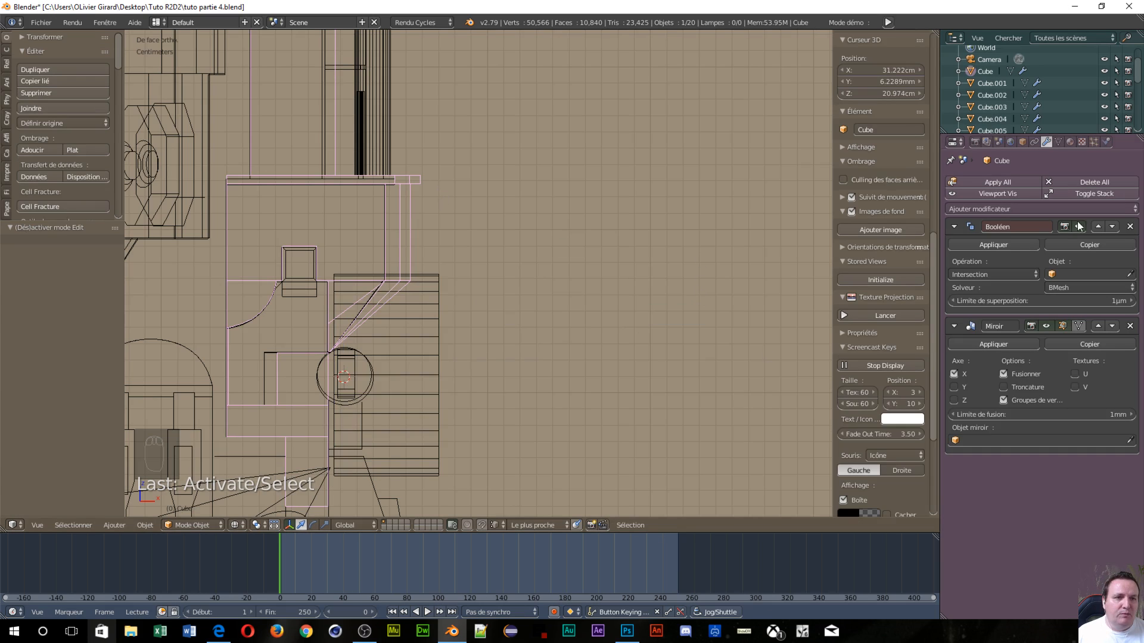
{"action": "left_click", "coordinate": [1129, 274]}
{"action": "left_click", "coordinate": [415, 360]}
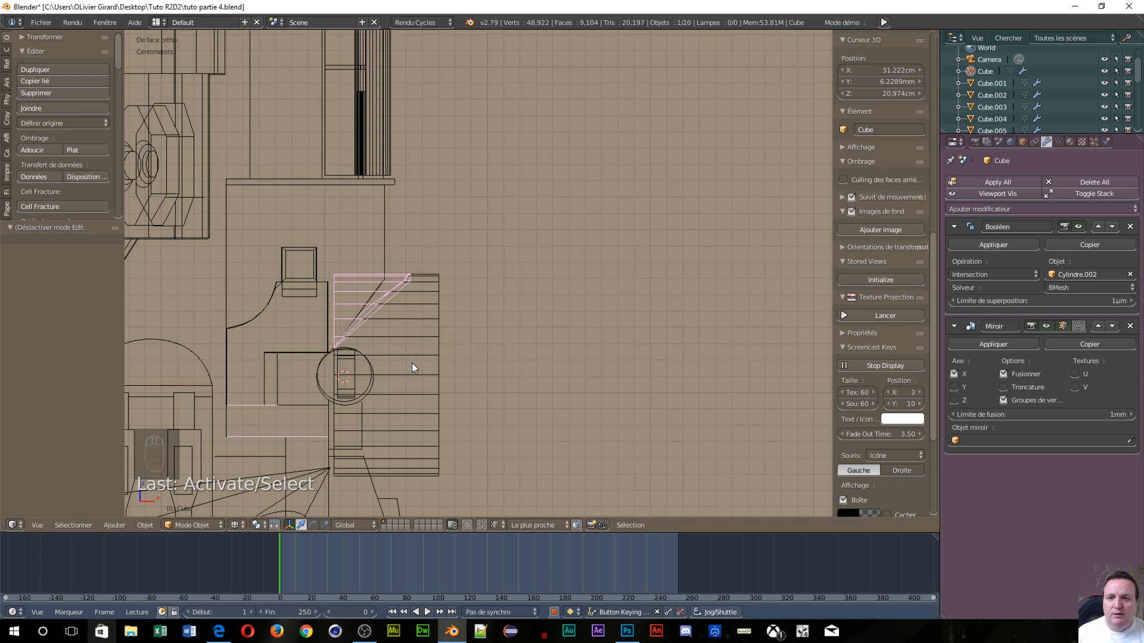
{"action": "left_click", "coordinate": [1020, 274]}
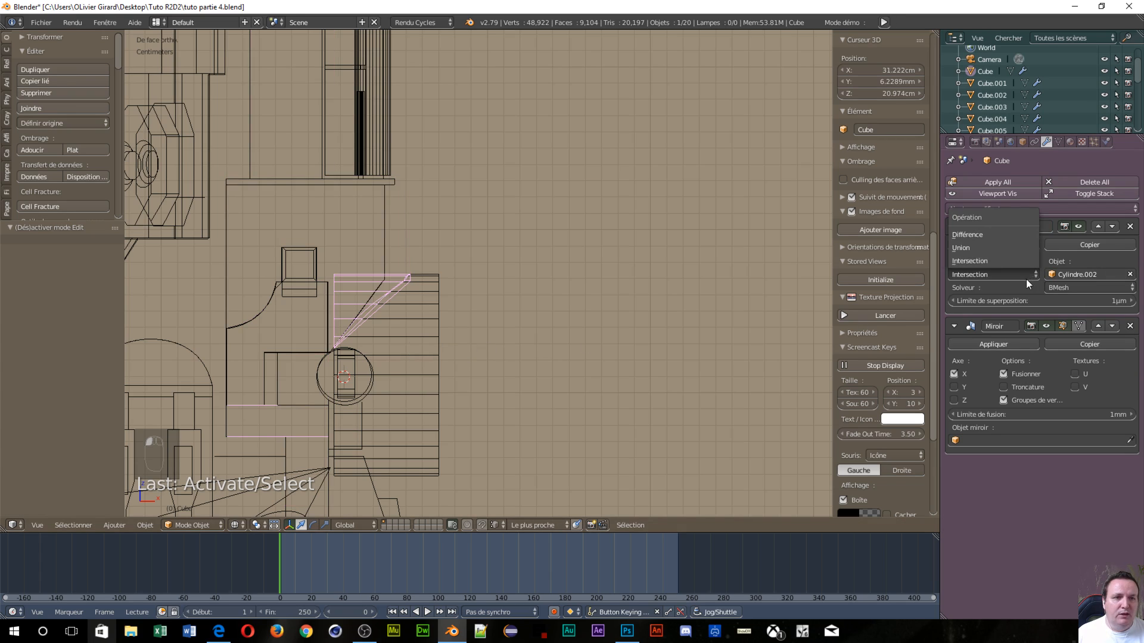
{"action": "left_click", "coordinate": [979, 234]}
Check the cut on the ankle and apply the leg's Boolean modifier
{"action": "middle_click_drag", "start_coordinate": [656, 295], "coordinate": [485, 326]}
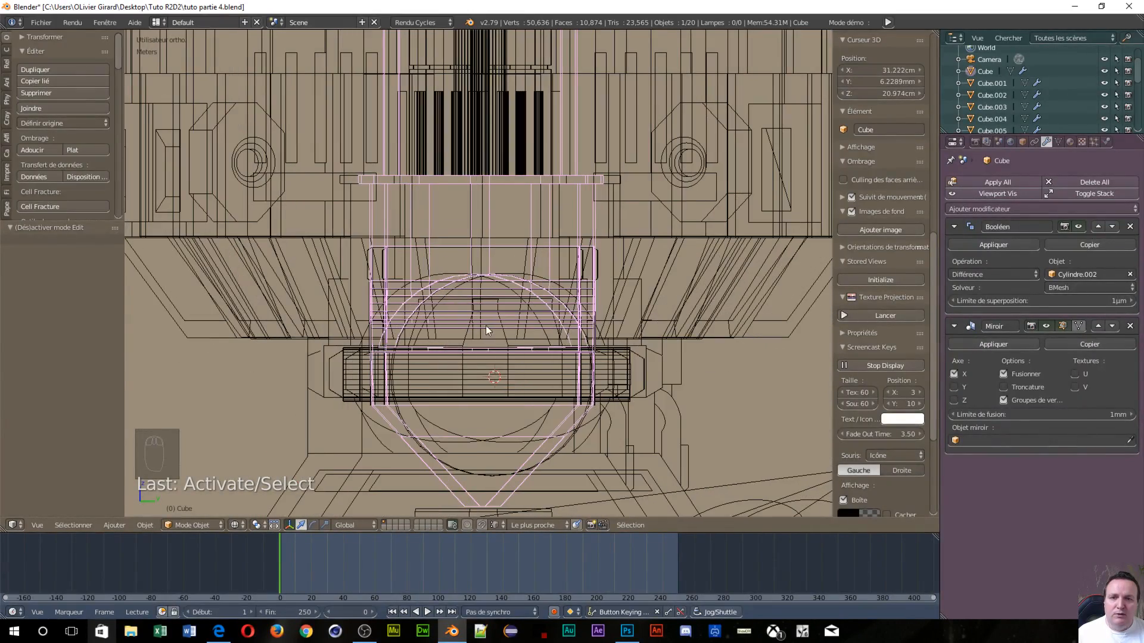
{"action": "middle_click_drag", "start_coordinate": [530, 366], "coordinate": [531, 333]}
{"action": "scroll", "coordinate": [499, 330], "scroll_direction": "down", "scroll_amount": 3}
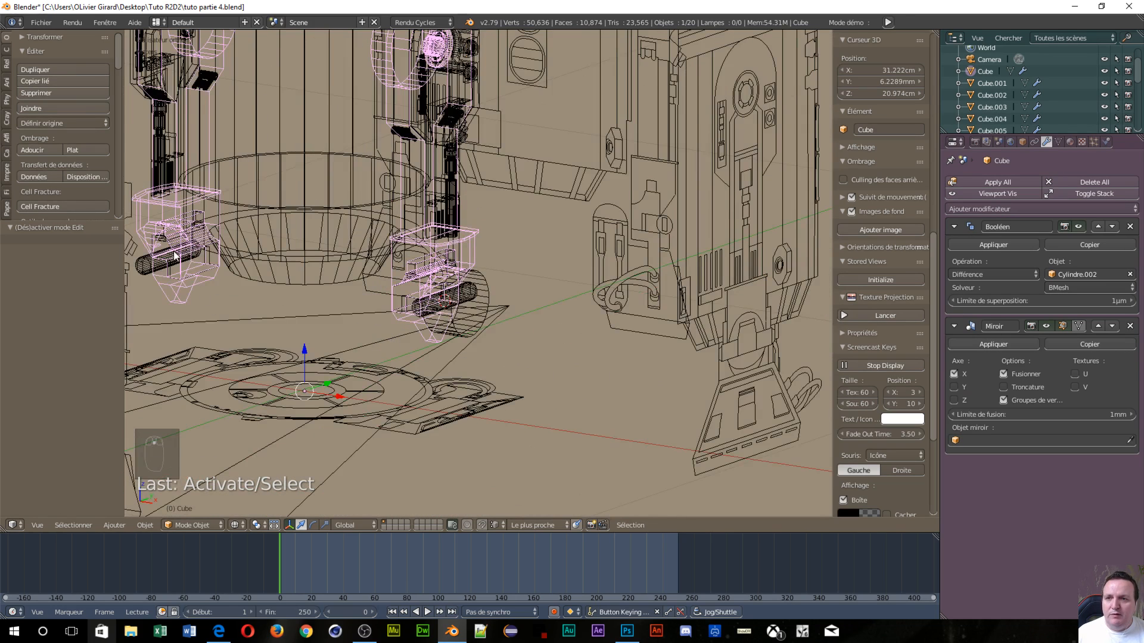
{"action": "scroll", "coordinate": [174, 257], "scroll_direction": "down", "scroll_amount": 2}
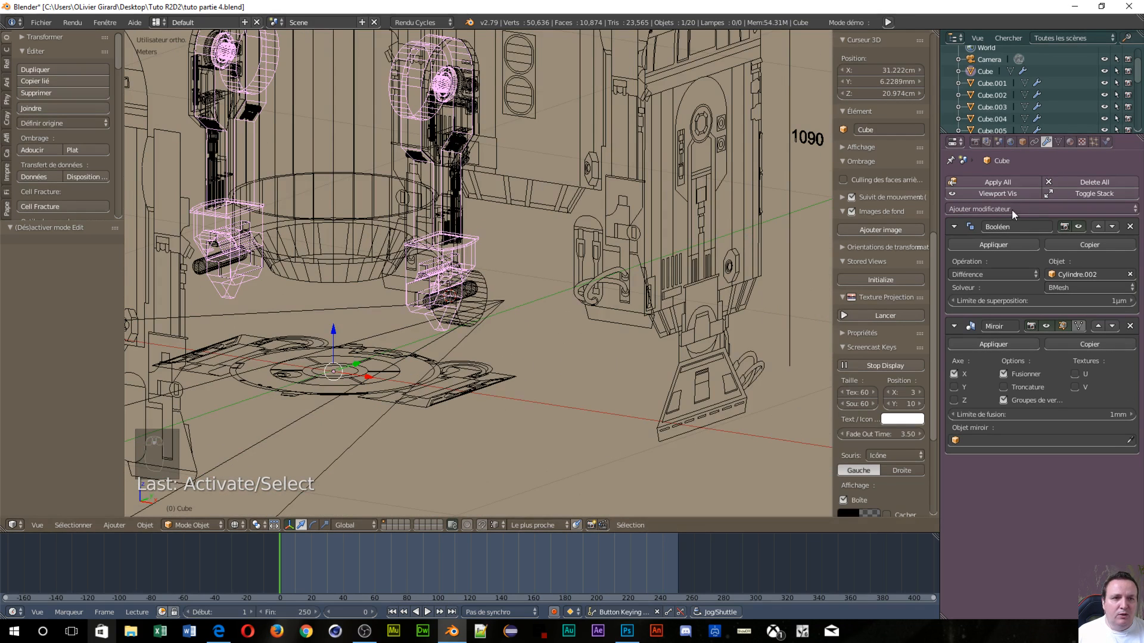
{"action": "left_click", "coordinate": [993, 245]}
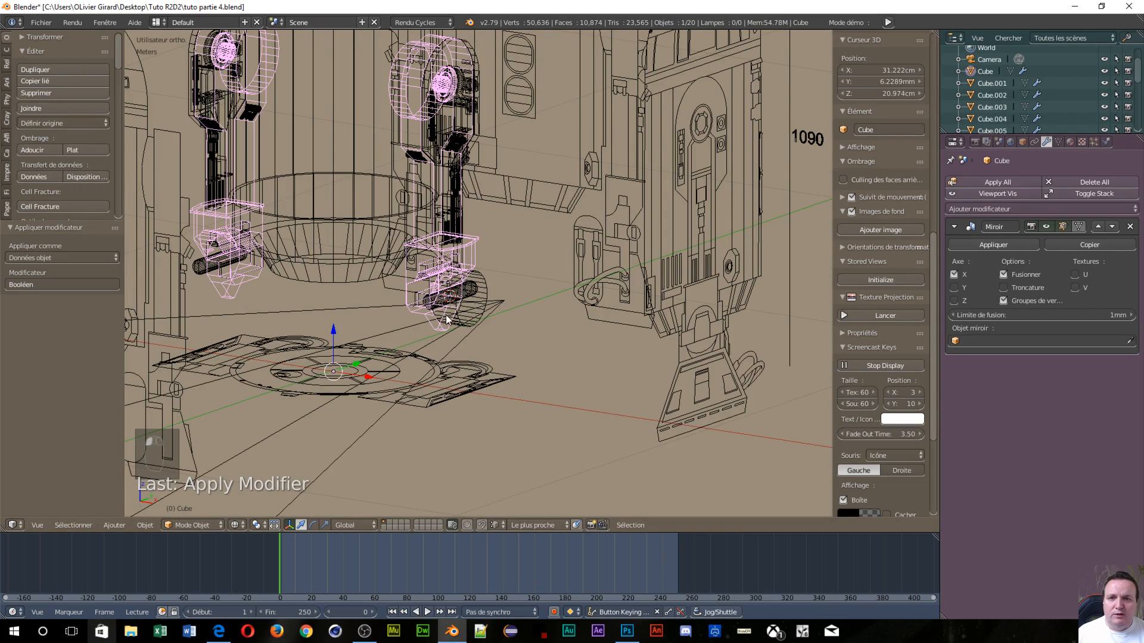
Delete the cutting cylinder Cylindre.002 from the ankle
{"action": "right_click", "coordinate": [490, 307]}
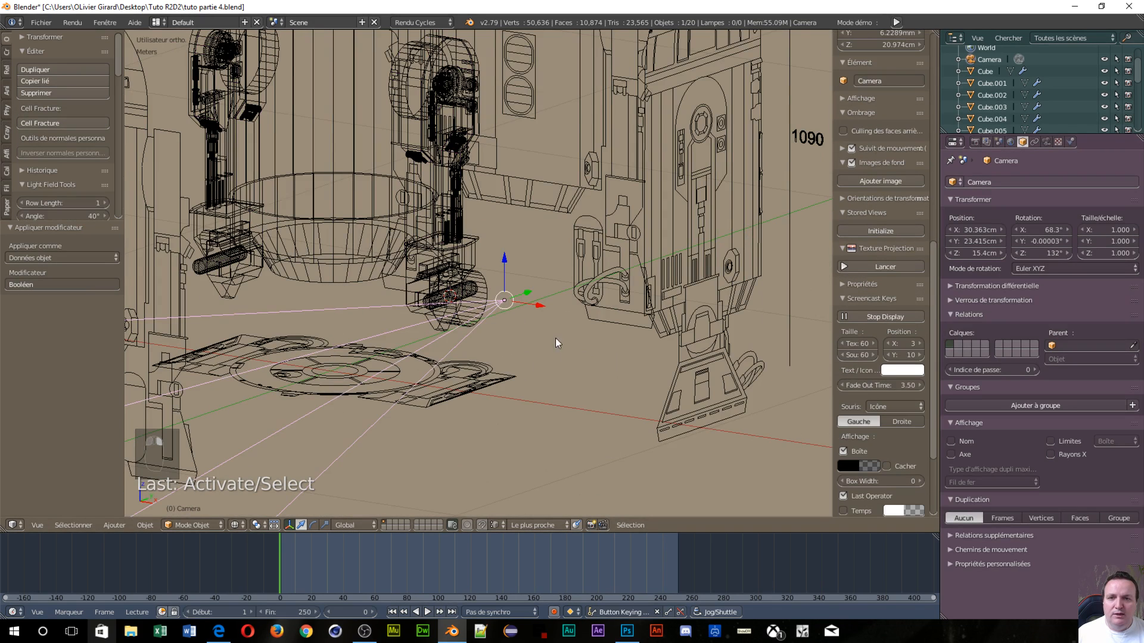
{"action": "right_click", "coordinate": [485, 287]}
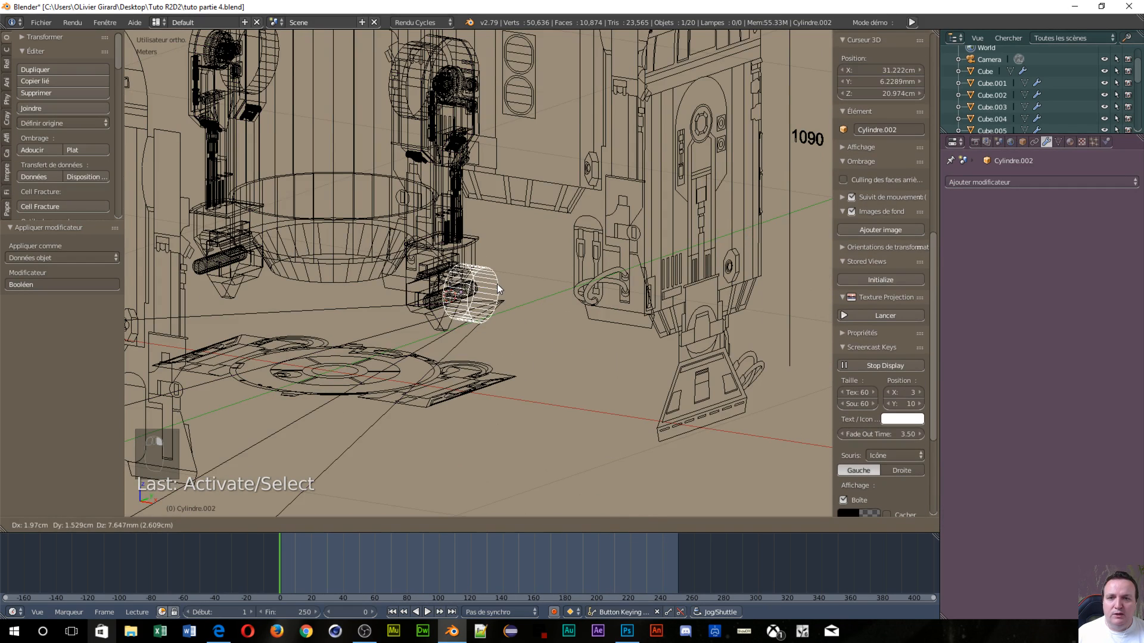
{"action": "key", "text": "x"}
{"action": "left_click", "coordinate": [560, 311]}
Show the model in solid shading and examine the round recess cut into the ankle from several angles
{"action": "middle_click_drag", "start_coordinate": [584, 357], "coordinate": [490, 326]}
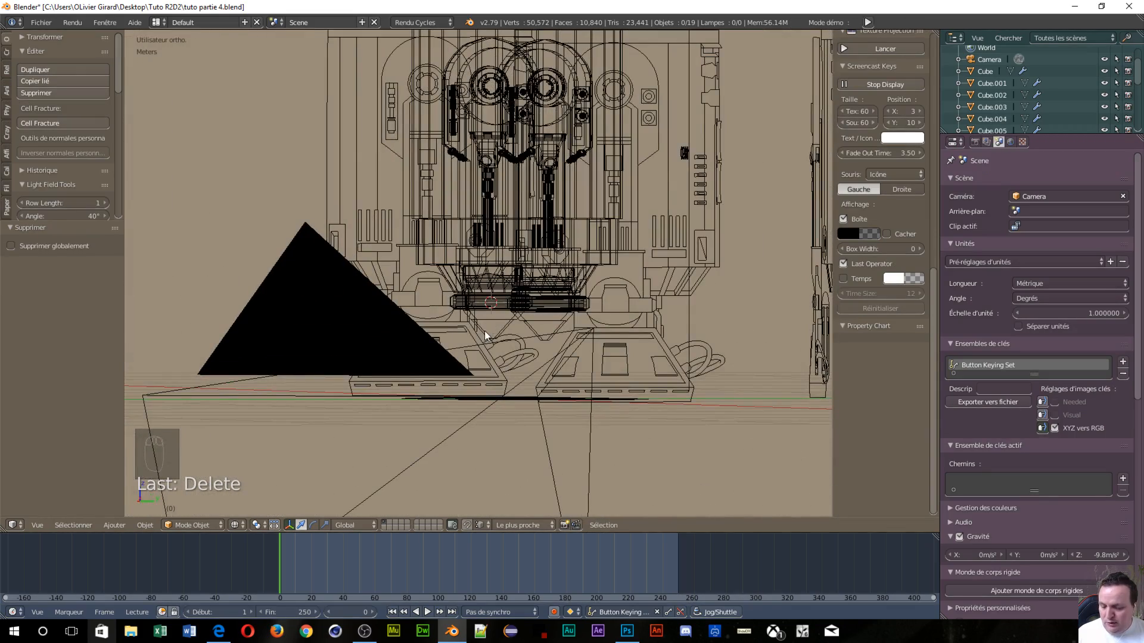
{"action": "key", "text": "s"}
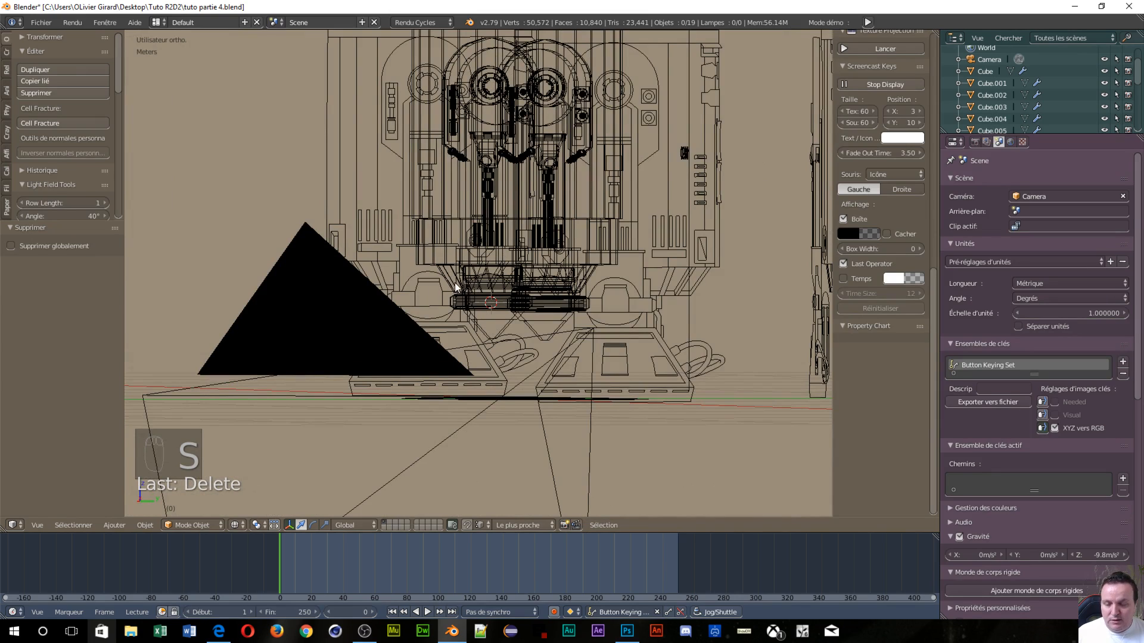
{"action": "key", "text": "z"}
{"action": "left_click", "coordinate": [467, 351]}
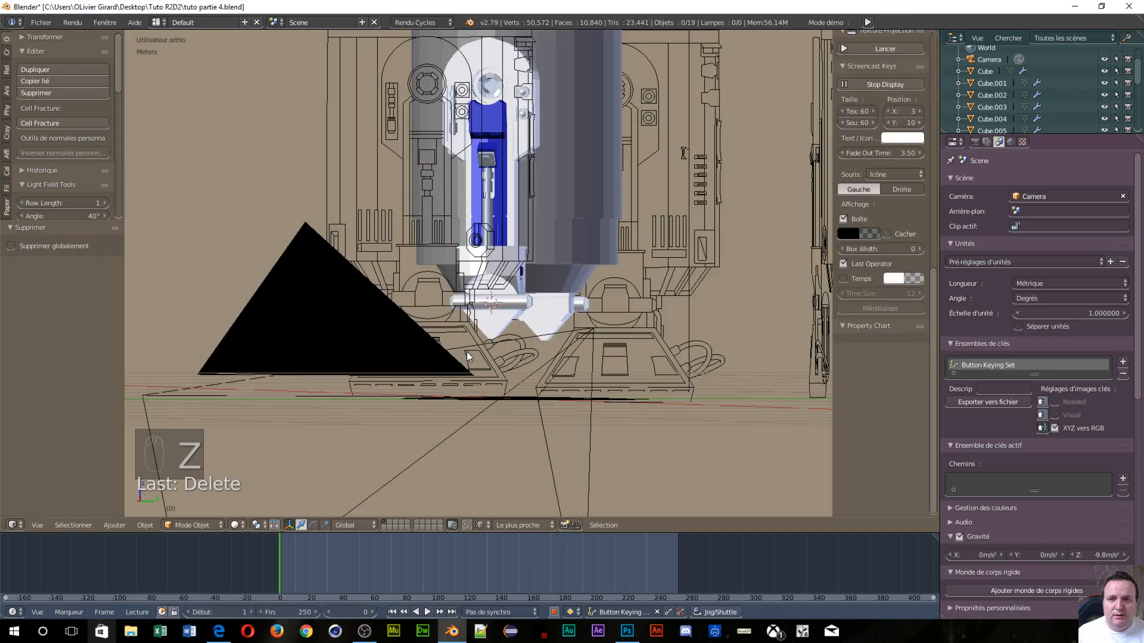
{"action": "mouse_move", "coordinate": [438, 262]}
{"action": "middle_mouse_down"}
{"action": "mouse_move", "coordinate": [399, 317]}
{"action": "mouse_move", "coordinate": [503, 296]}
{"action": "middle_mouse_up"}
{"action": "scroll", "coordinate": [500, 402], "scroll_direction": "up", "scroll_amount": 8}
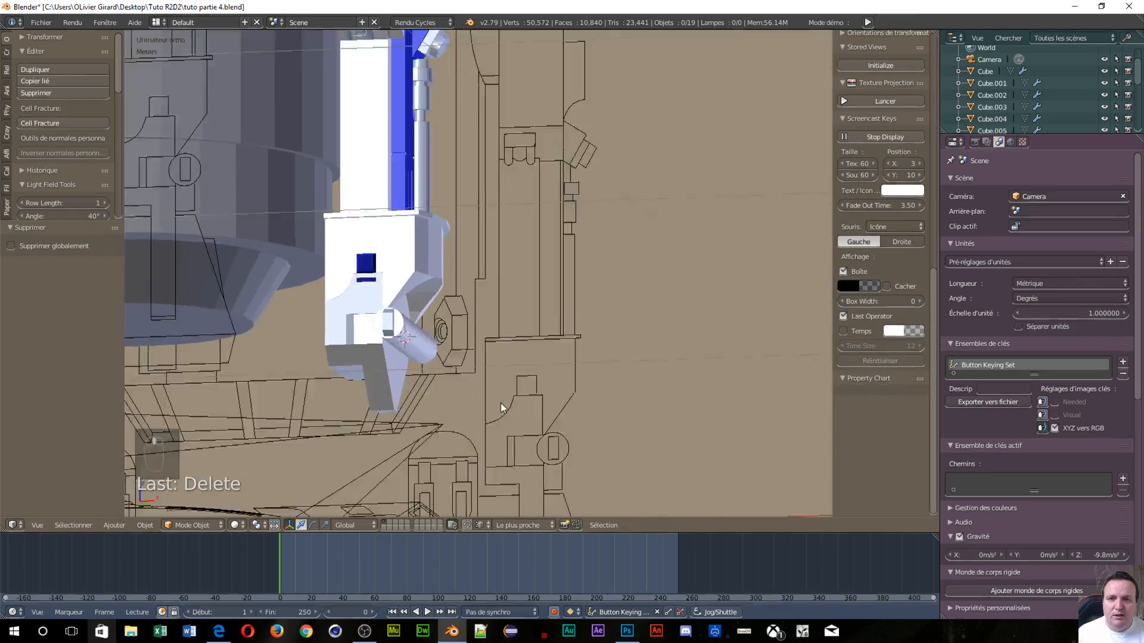
{"action": "middle_click_drag", "start_coordinate": [459, 373], "coordinate": [332, 334]}
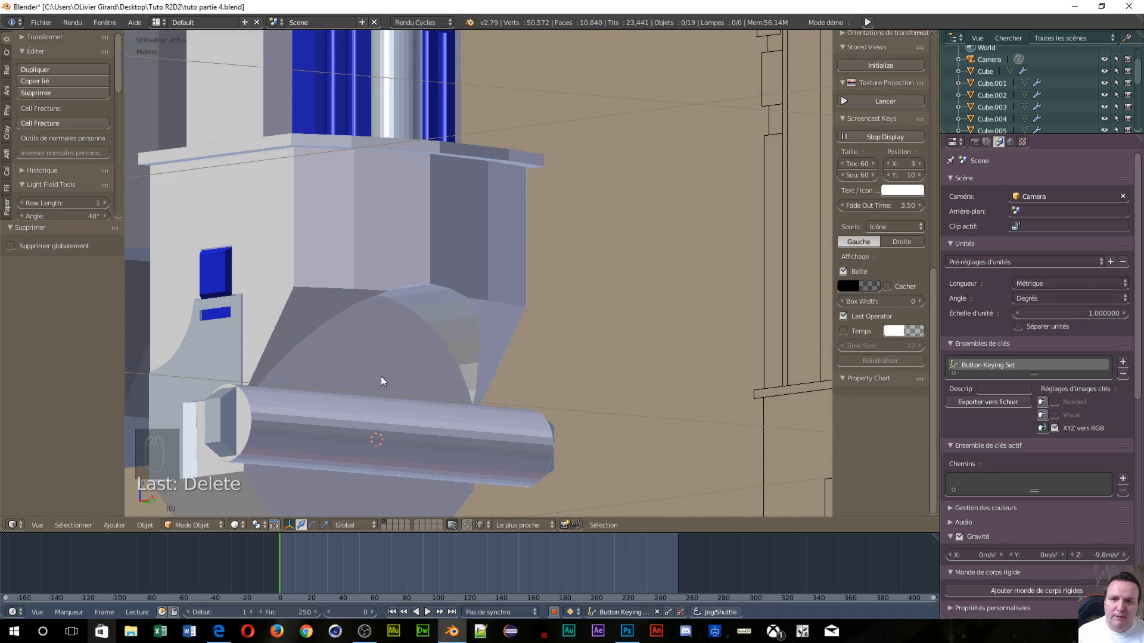
{"action": "middle_click_drag", "start_coordinate": [338, 456], "coordinate": [373, 359]}
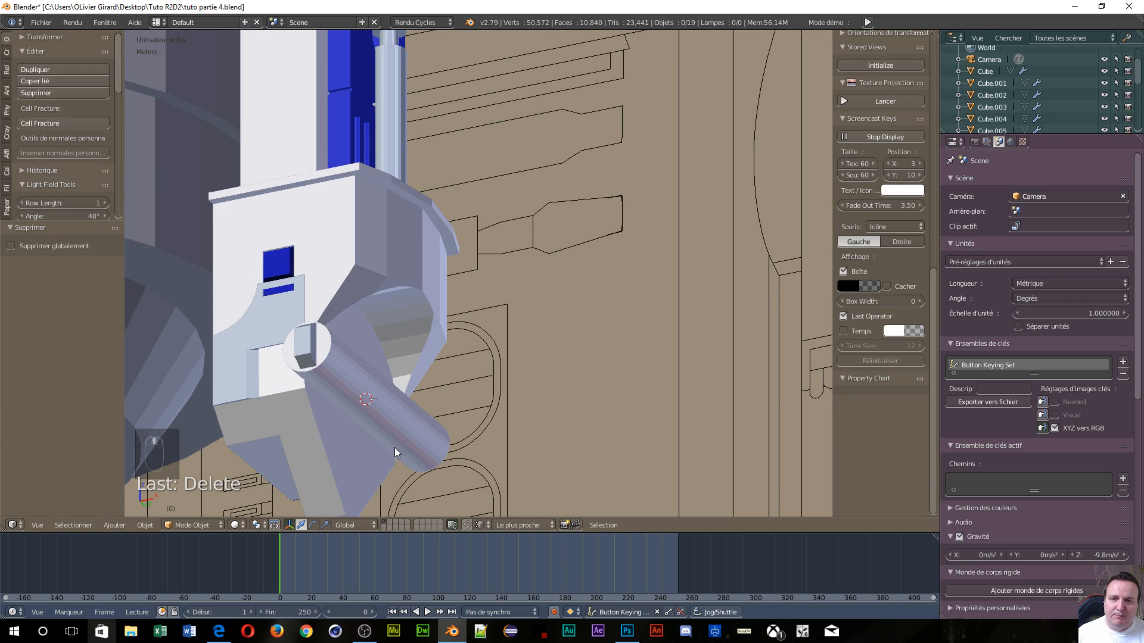
Add a cube at the 3D cursor on the leg's ankle and scale it to about 0.069
{"action": "middle_click_drag", "start_coordinate": [394, 448], "coordinate": [334, 513]}
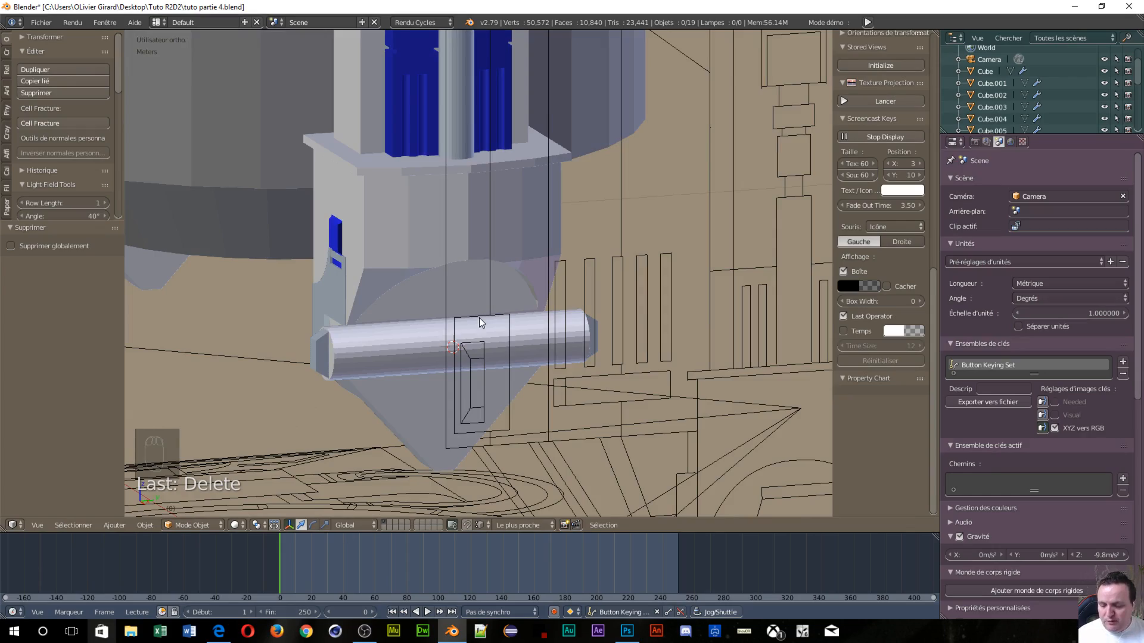
{"action": "scroll", "coordinate": [479, 317], "scroll_direction": "down", "scroll_amount": 6}
{"action": "middle_click_drag", "start_coordinate": [173, 286], "coordinate": [430, 316]}
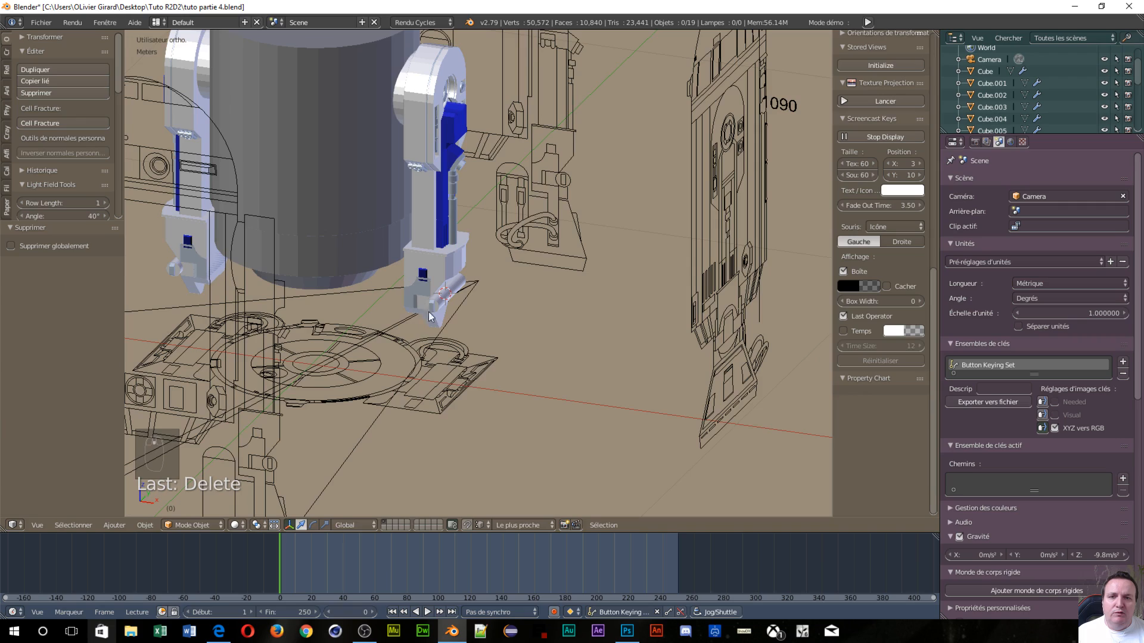
{"action": "middle_click_drag", "start_coordinate": [420, 374], "coordinate": [332, 341]}
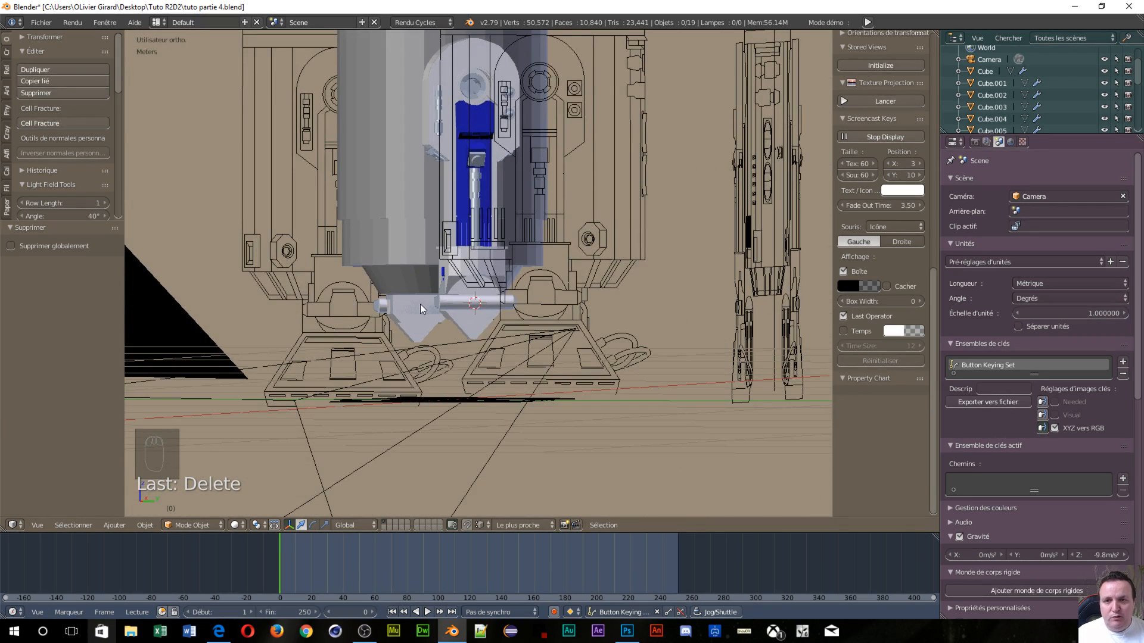
{"action": "key", "text": "shift+a"}
{"action": "mouse_move", "coordinate": [420, 304]}
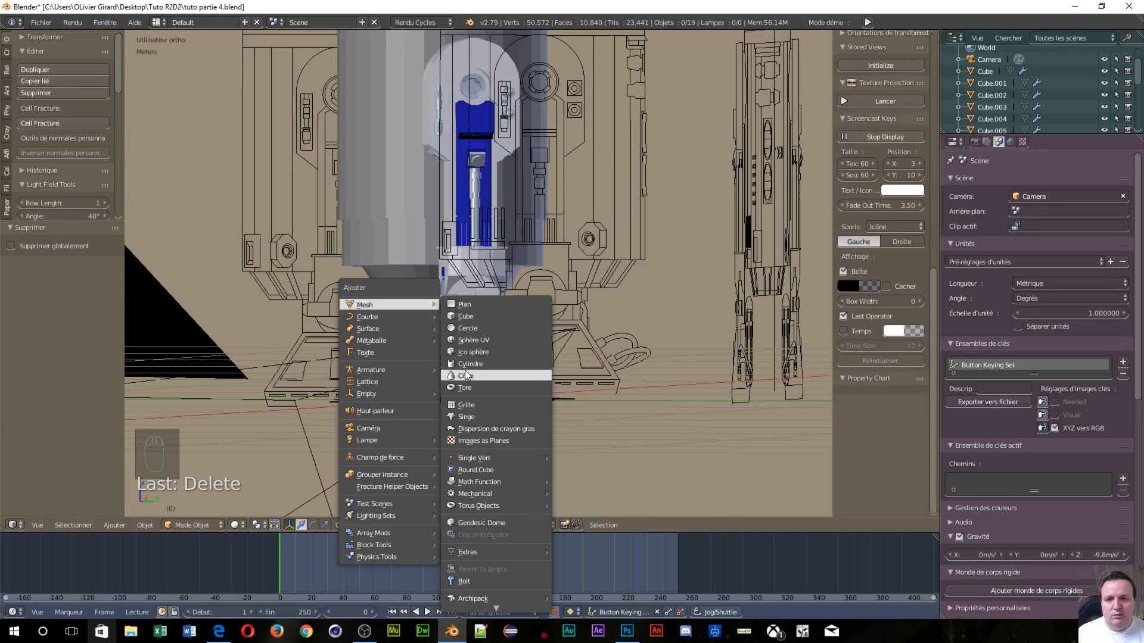
{"action": "left_click", "coordinate": [467, 317]}
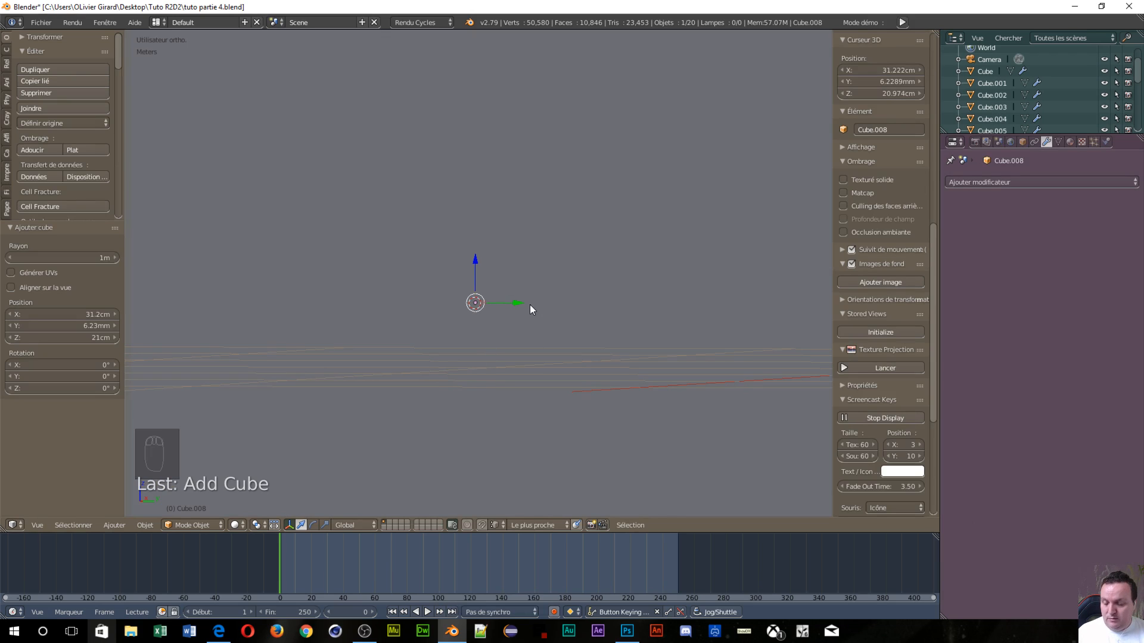
{"action": "key", "text": "s"}
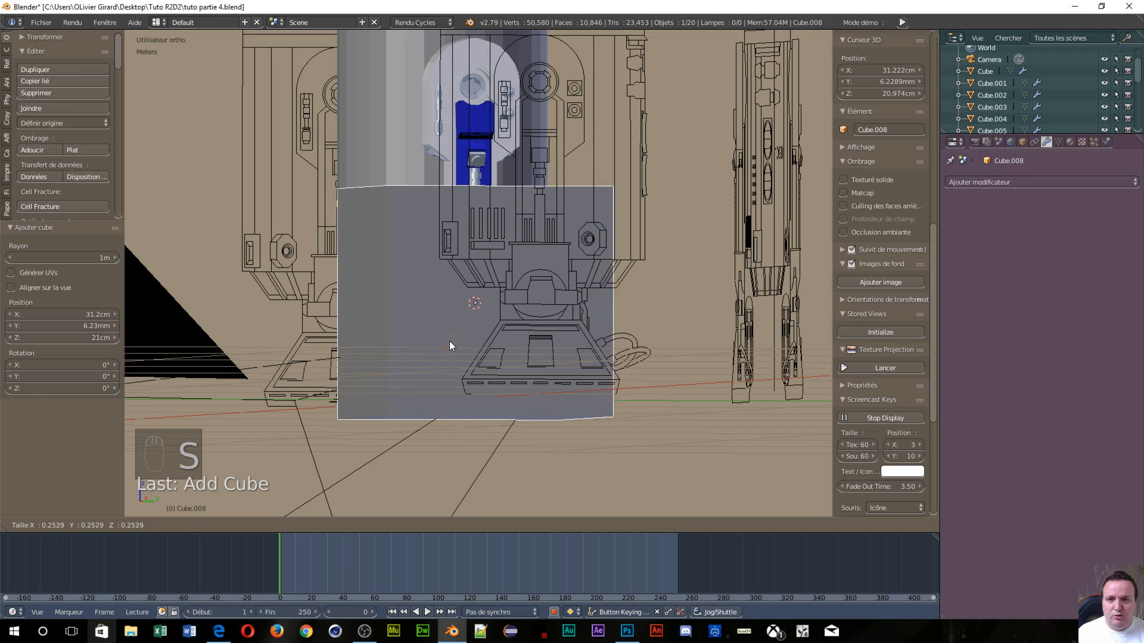
{"action": "left_click", "coordinate": [481, 313]}
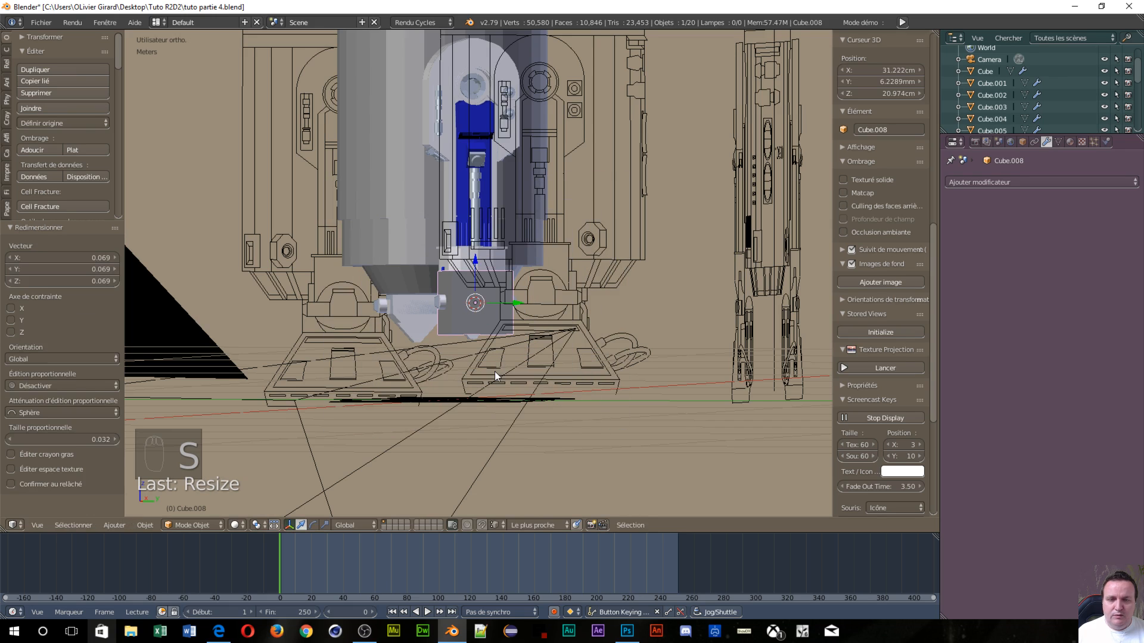
Edit the cube's mesh in right-side wireframe view and scale it to about 0.39
{"action": "key", "text": "KP_3"}
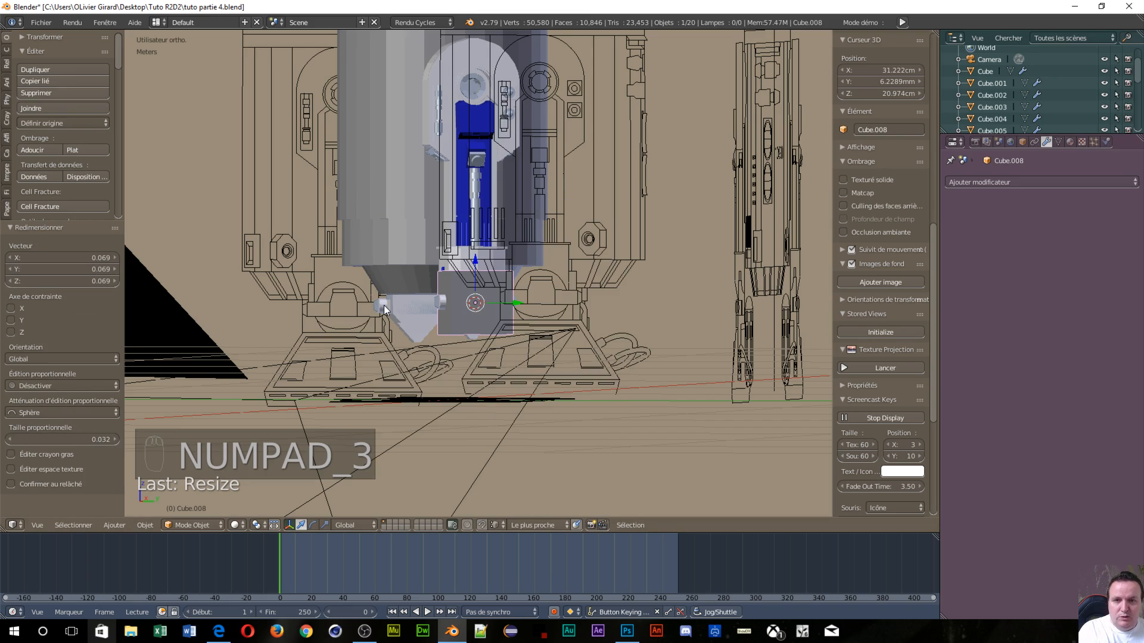
{"action": "key", "text": "KP_3"}
{"action": "scroll", "coordinate": [715, 322], "scroll_direction": "up", "scroll_amount": 1}
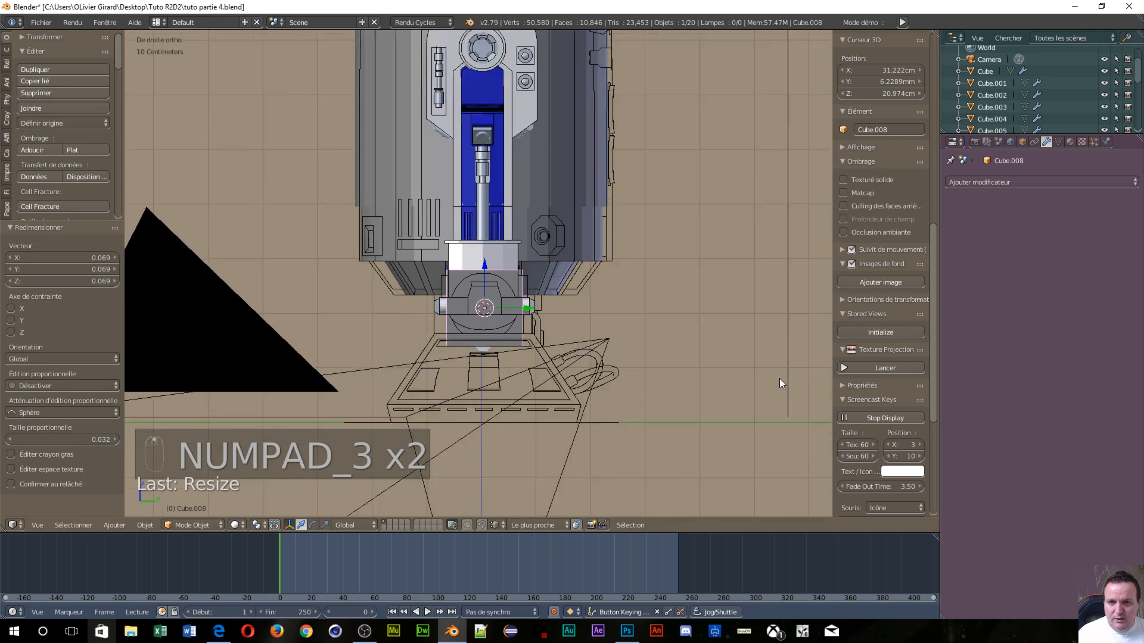
{"action": "scroll", "coordinate": [780, 376], "scroll_direction": "up", "scroll_amount": 8}
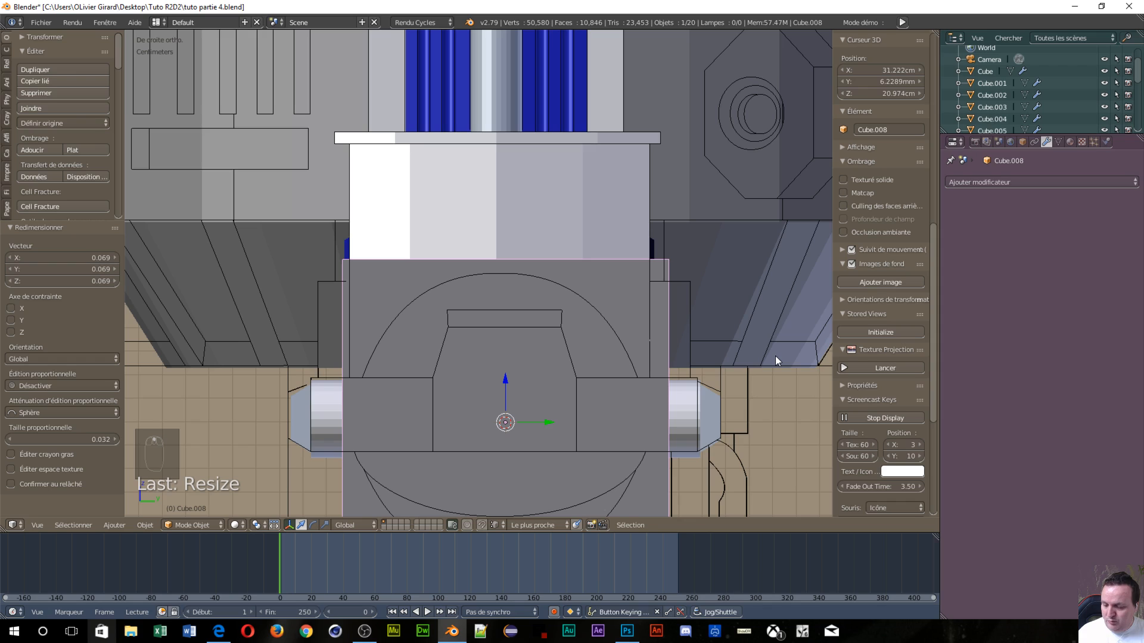
{"action": "key", "text": "Tab"}
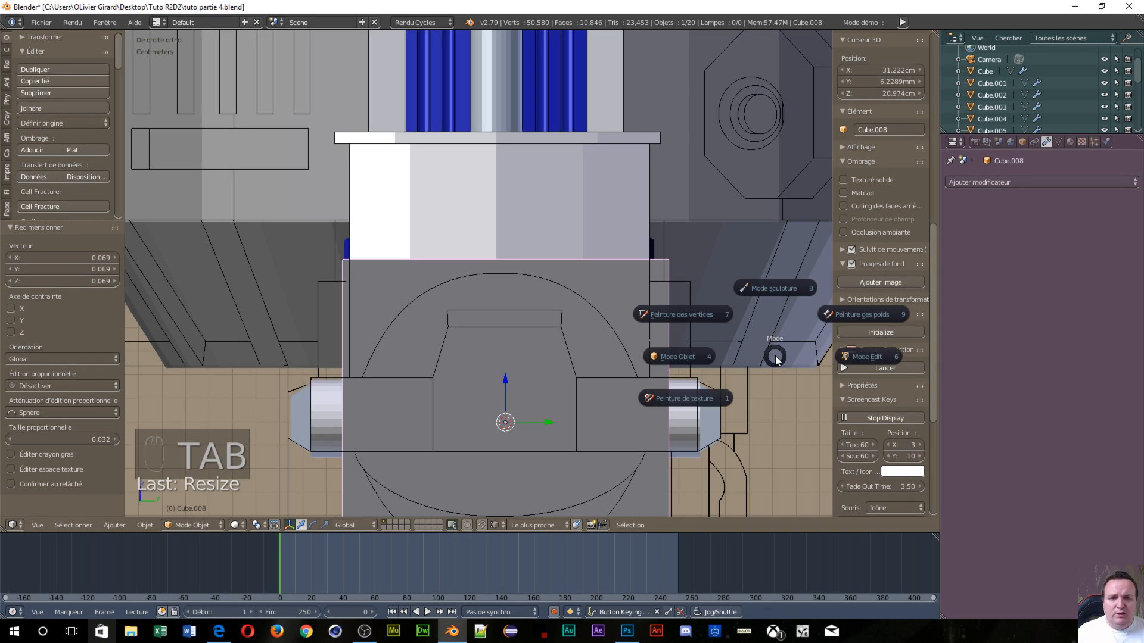
{"action": "left_click", "coordinate": [852, 357]}
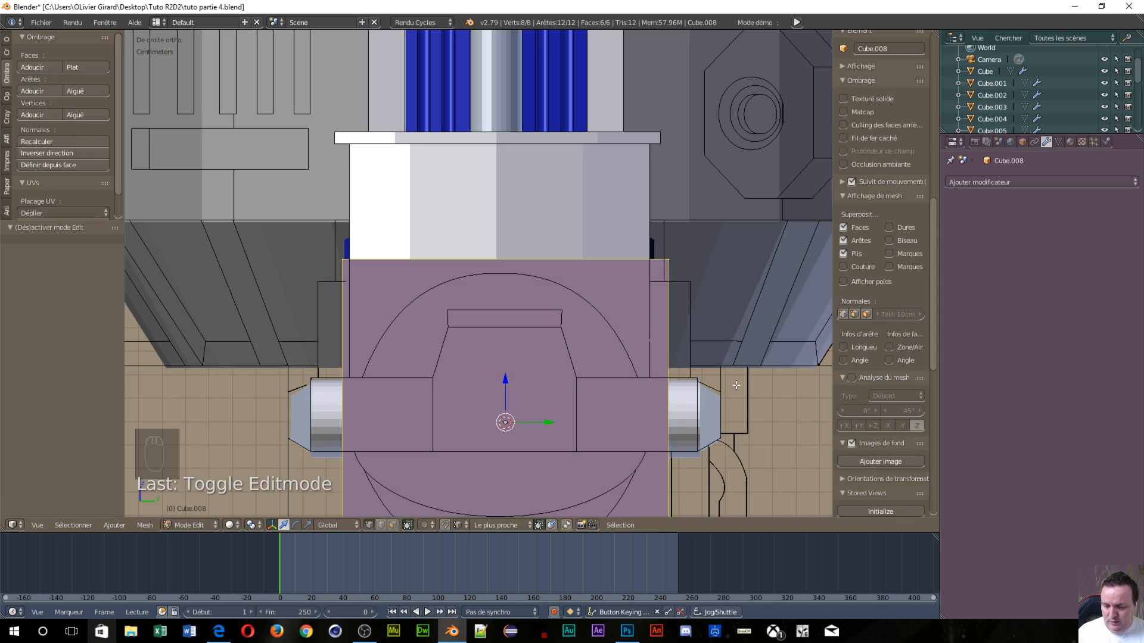
{"action": "key", "text": "z"}
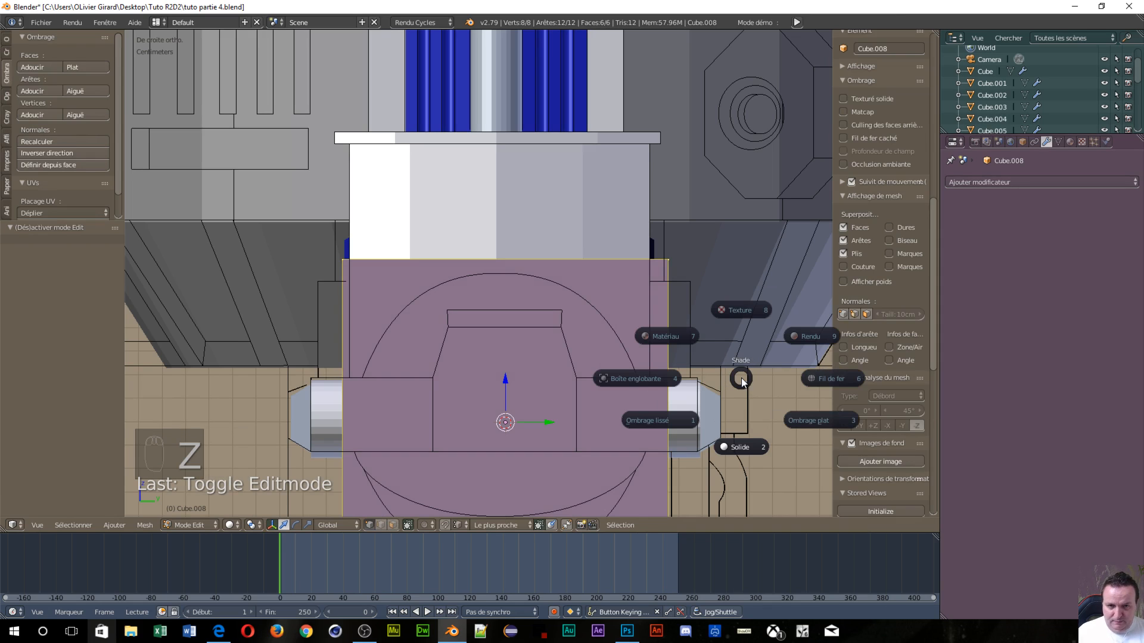
{"action": "left_click", "coordinate": [819, 382]}
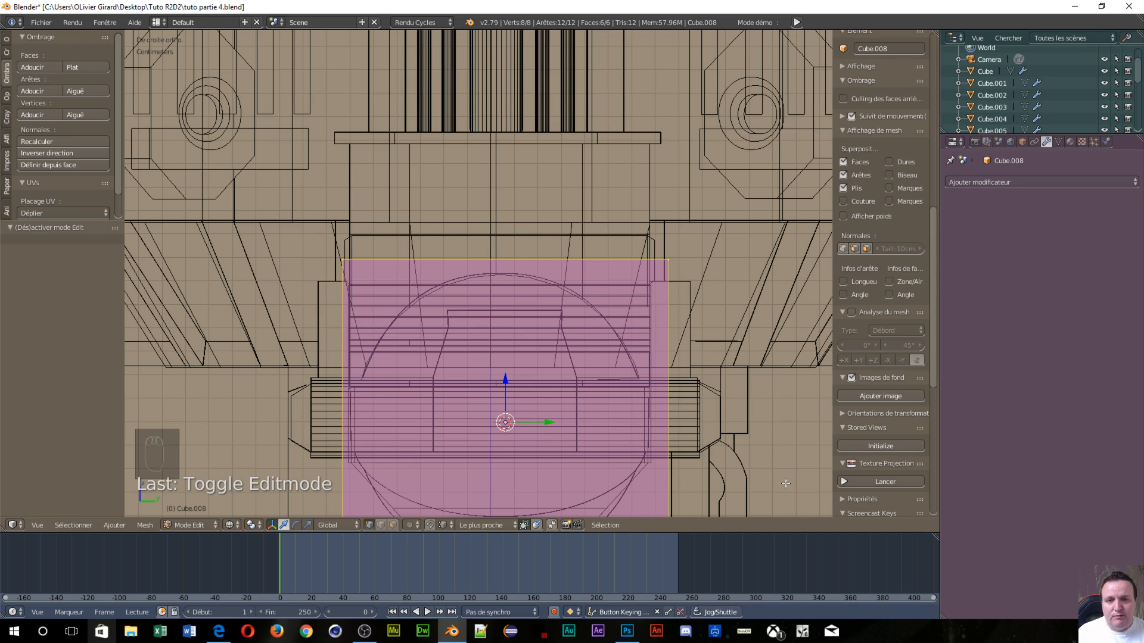
{"action": "key", "text": "s"}
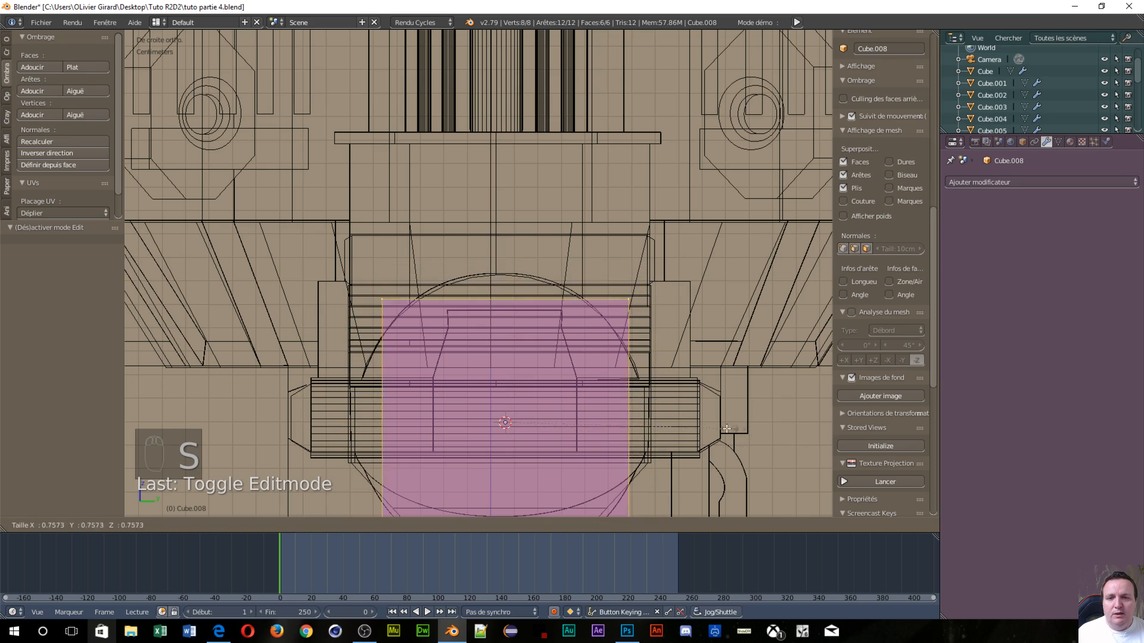
{"action": "left_click", "coordinate": [617, 462]}
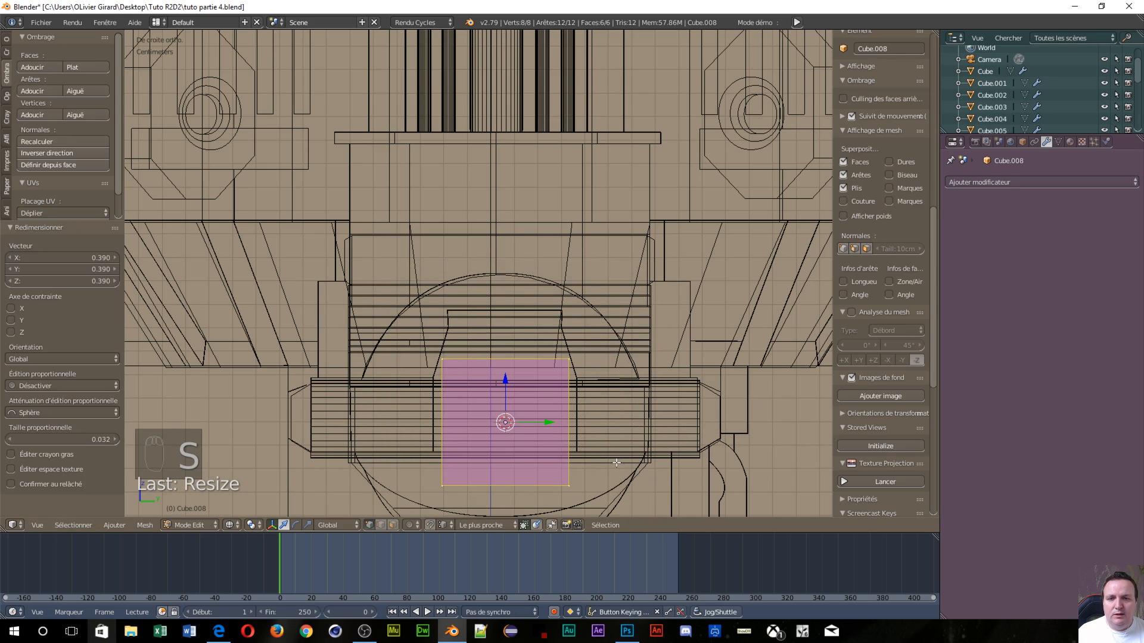
Raise the cube's mesh about 3.07 cm along Z, then fine-tune its height near the top of the blueprint's trapezoid outline
{"action": "left_click_drag", "start_coordinate": [505, 384], "coordinate": [503, 311]}
{"action": "scroll", "coordinate": [544, 338], "scroll_direction": "up", "scroll_amount": 6}
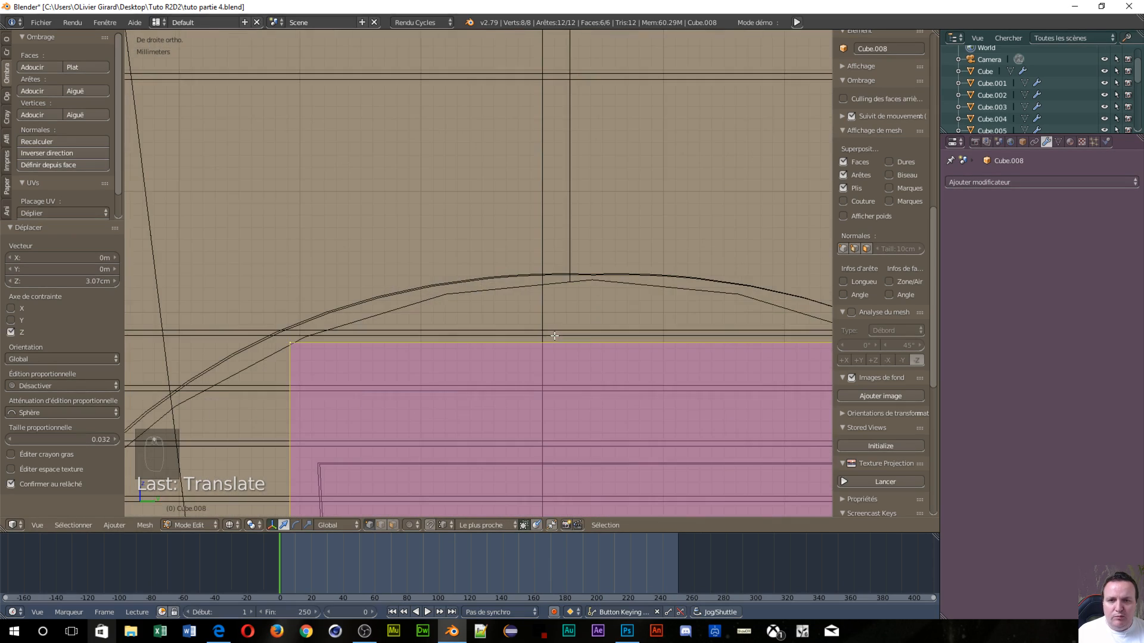
{"action": "middle_click_drag", "start_coordinate": [669, 458], "coordinate": [542, 135], "text": "shift"}
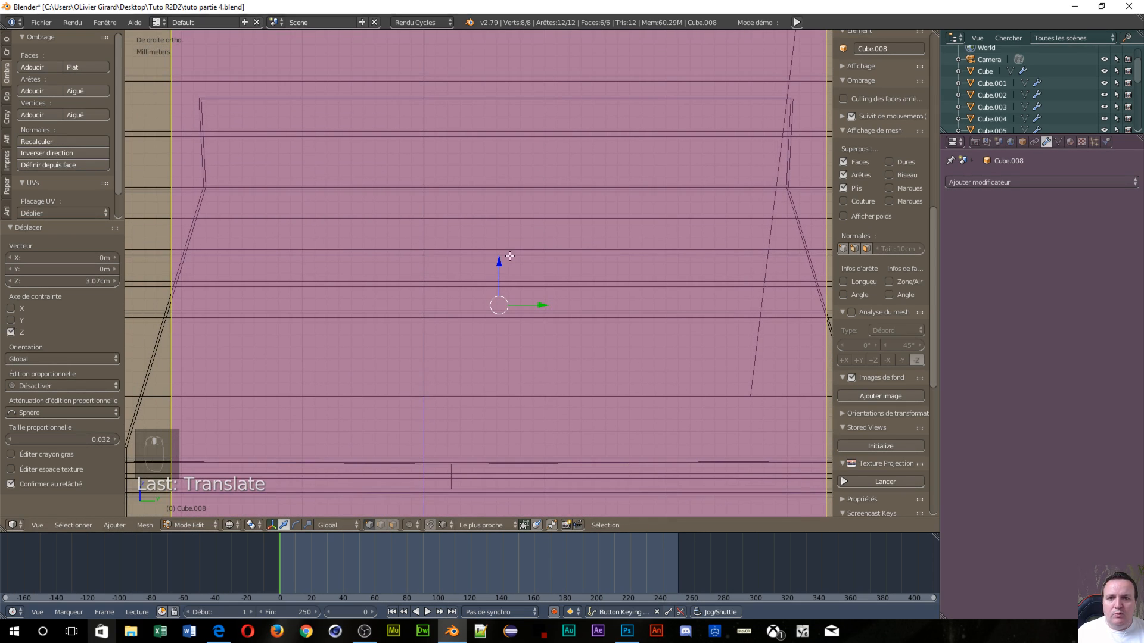
{"action": "left_click_drag", "start_coordinate": [503, 259], "coordinate": [551, 370]}
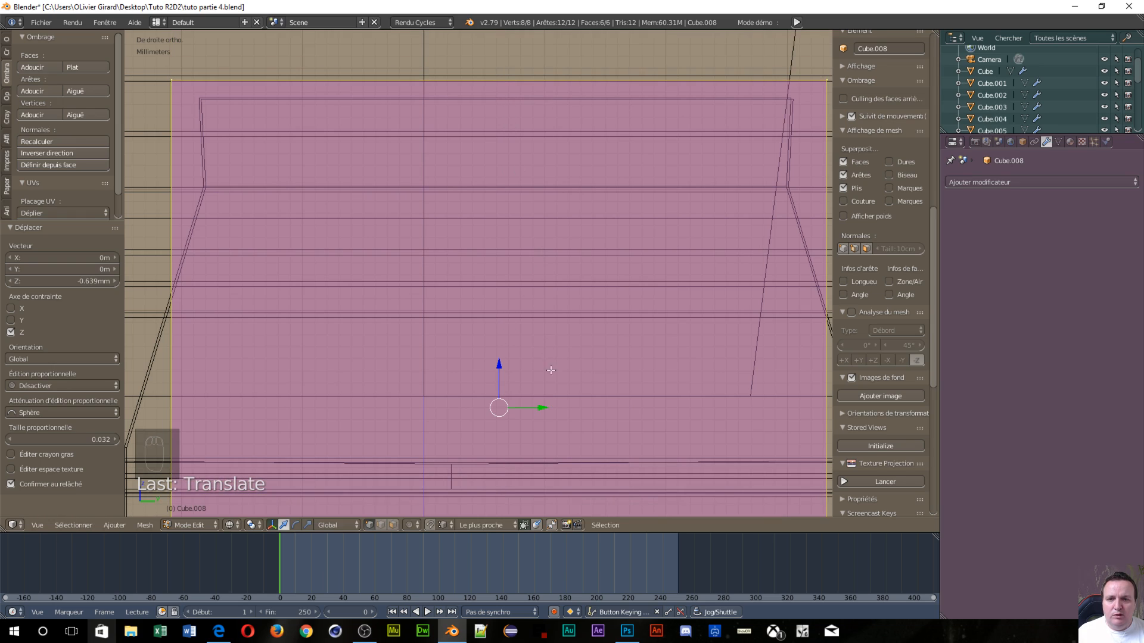
Change the snapping element and align the cube's top edge along Z with the top line of the blueprint's trapezoid outline
{"action": "left_click", "coordinate": [446, 525]}
{"action": "left_click", "coordinate": [459, 484]}
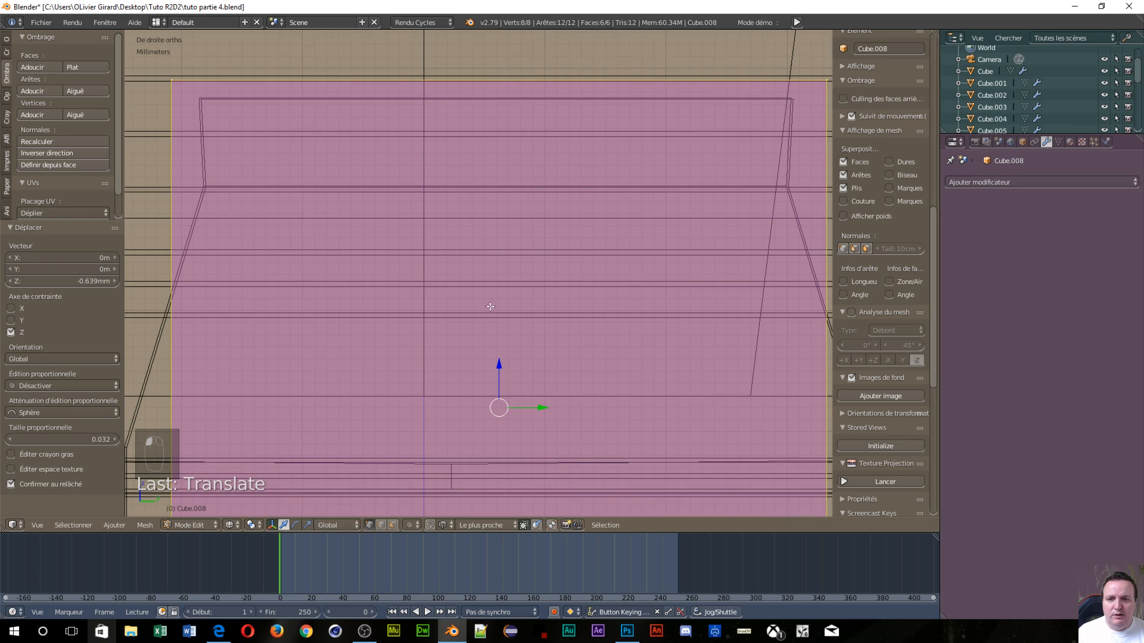
{"action": "left_click", "coordinate": [511, 363]}
{"action": "left_click_drag", "start_coordinate": [502, 361], "coordinate": [510, 113]}
{"action": "scroll", "coordinate": [506, 113], "scroll_direction": "down", "scroll_amount": 4}
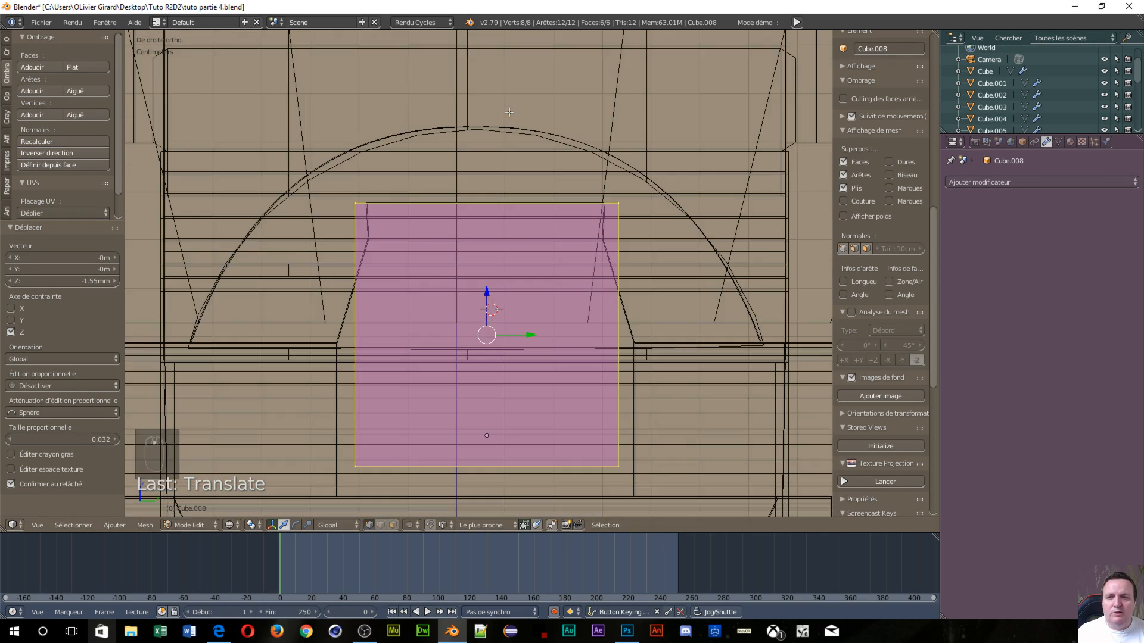
Select the cube's two upper-left vertices and move them about 2.47 mm along Y to the trapezoid outline's upper-left corner
{"action": "scroll", "coordinate": [506, 112], "scroll_direction": "up", "scroll_amount": 3}
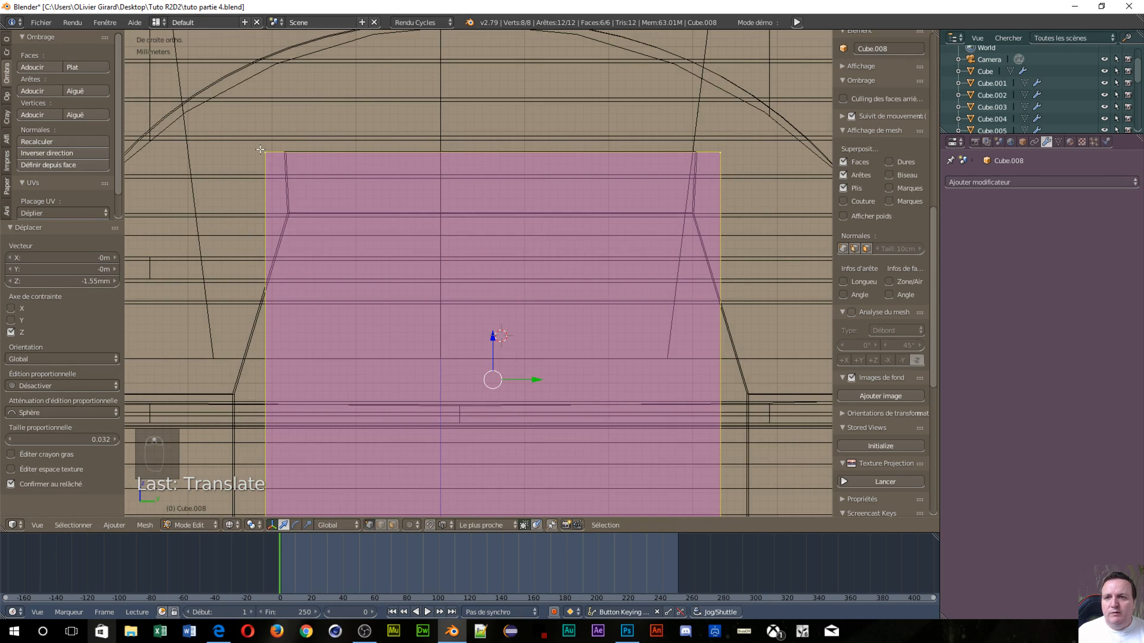
{"action": "right_click", "coordinate": [265, 151]}
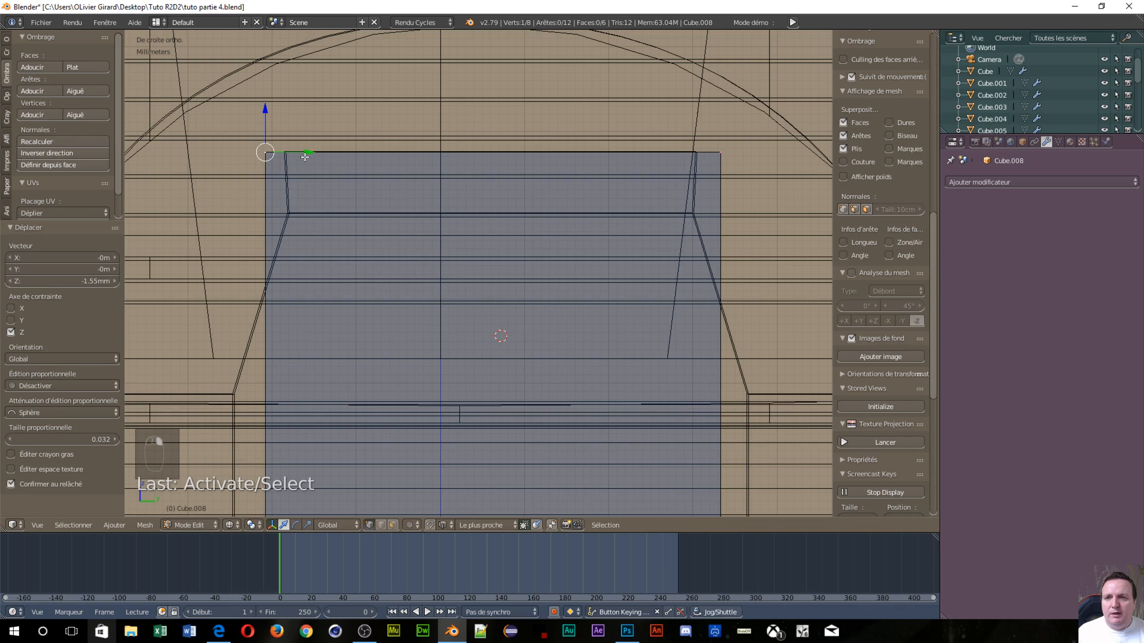
{"action": "key", "text": "c"}
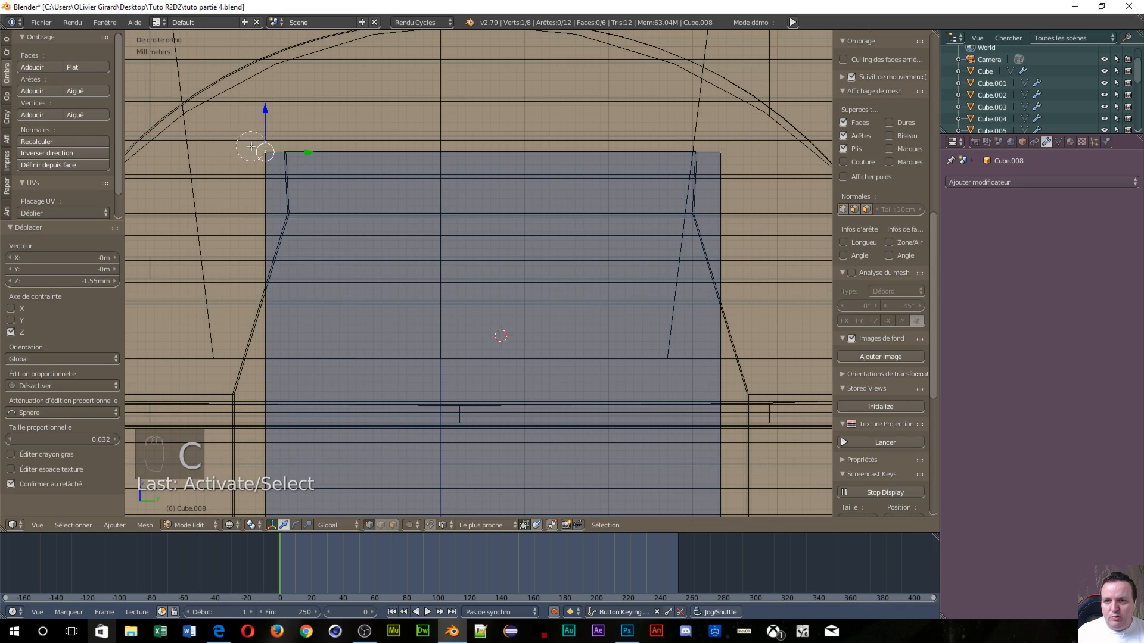
{"action": "right_click", "coordinate": [254, 148]}
{"action": "middle_click_drag", "start_coordinate": [235, 208], "coordinate": [244, 218]}
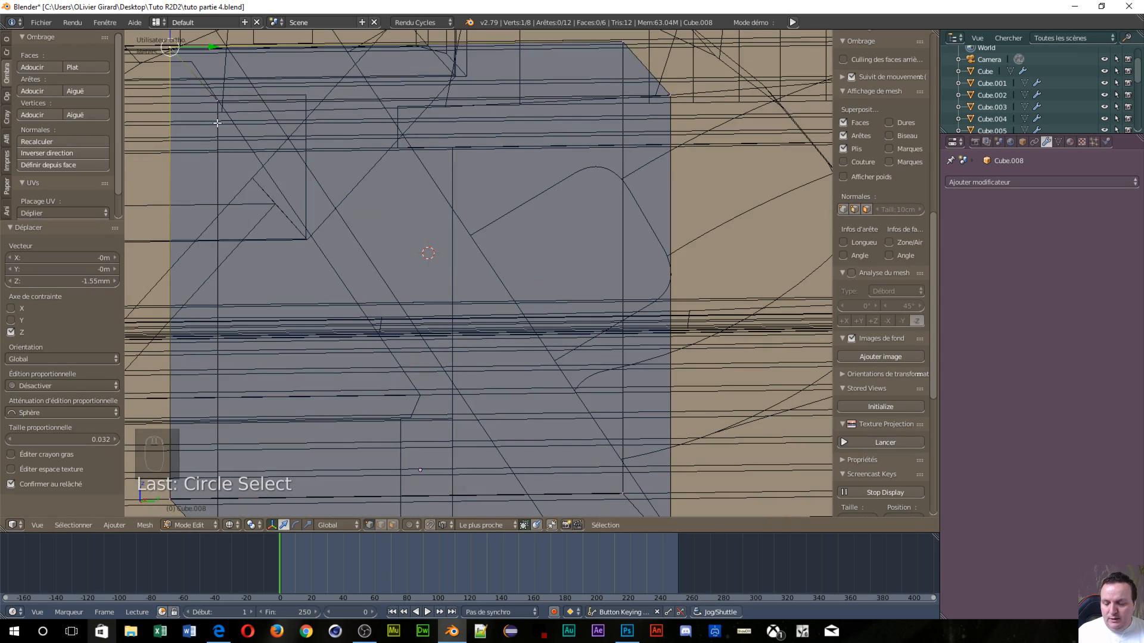
{"action": "key", "text": "c"}
{"action": "left_click", "coordinate": [220, 97]}
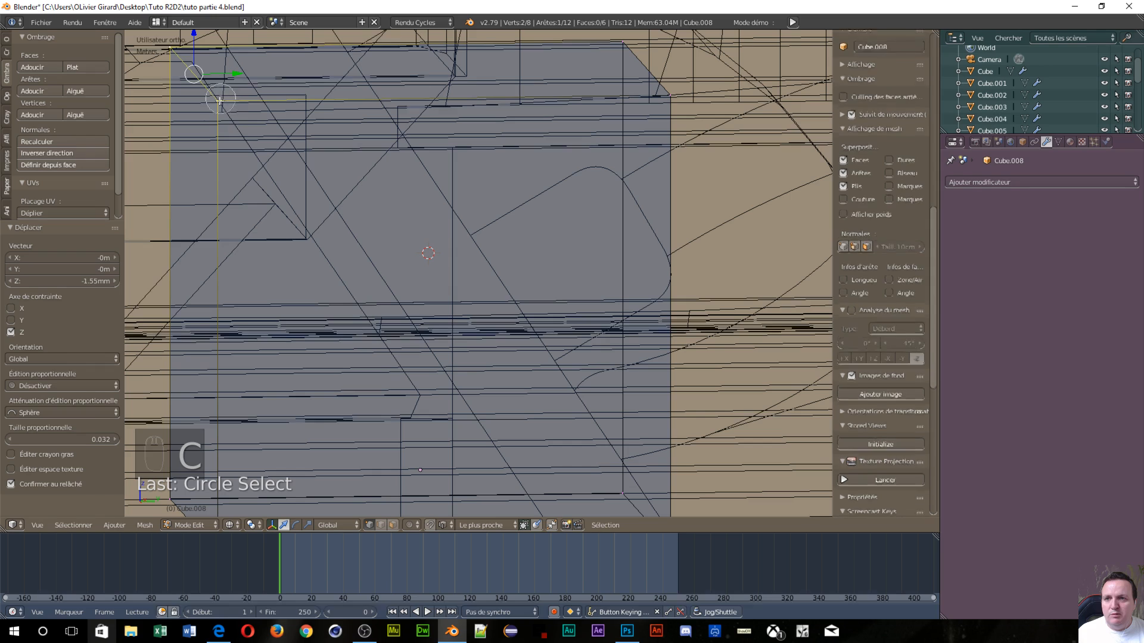
{"action": "right_click", "coordinate": [392, 208]}
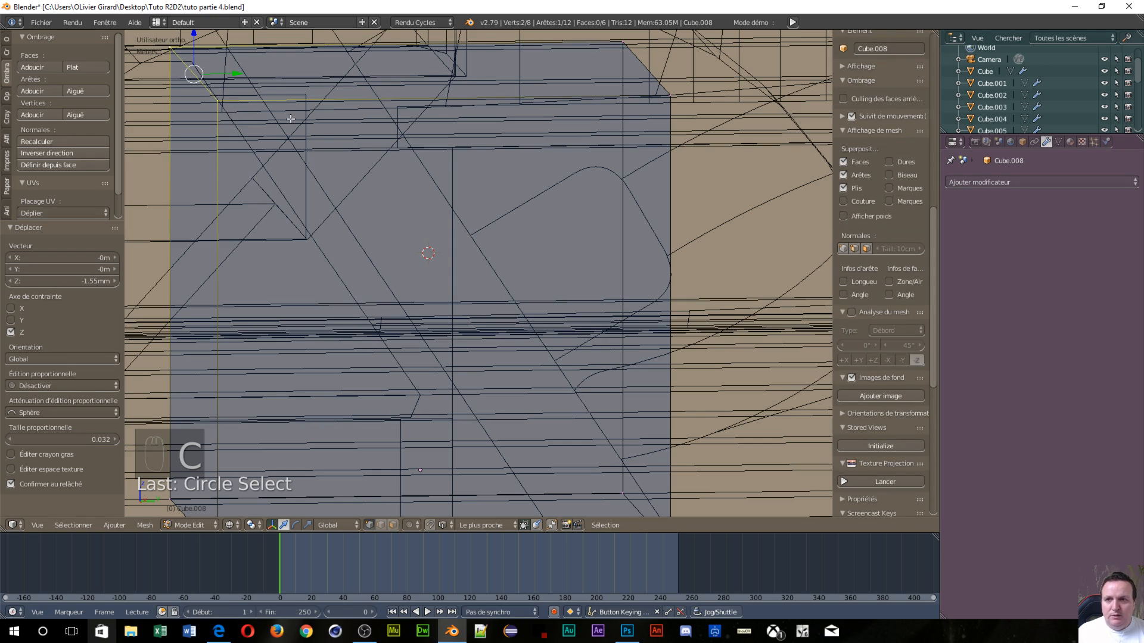
{"action": "key", "text": "KP_3"}
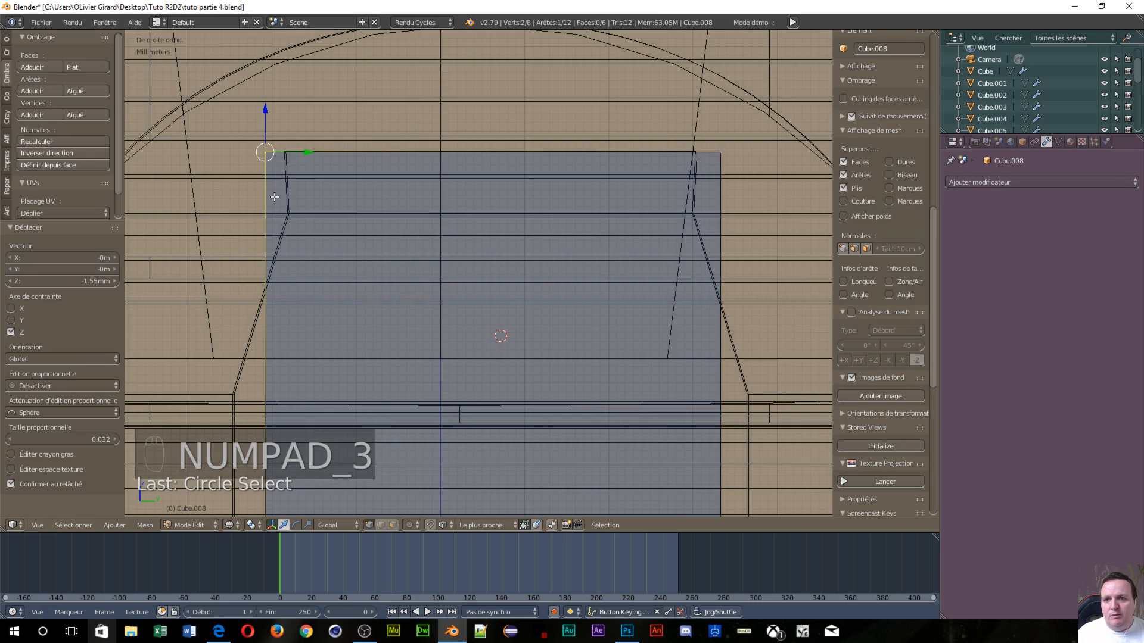
{"action": "left_click_drag", "start_coordinate": [303, 154], "coordinate": [286, 153]}
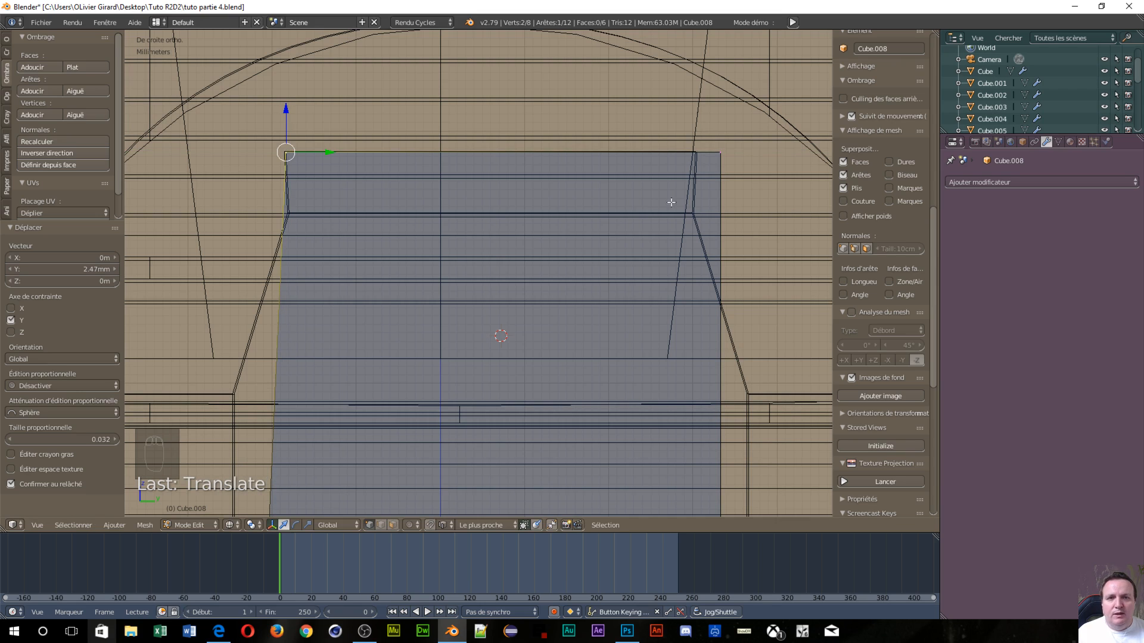
Select only the cube's two upper-right vertices and move them about -2.79 mm along Y to the trapezoid outline's upper-right corner
{"action": "key", "text": "a"}
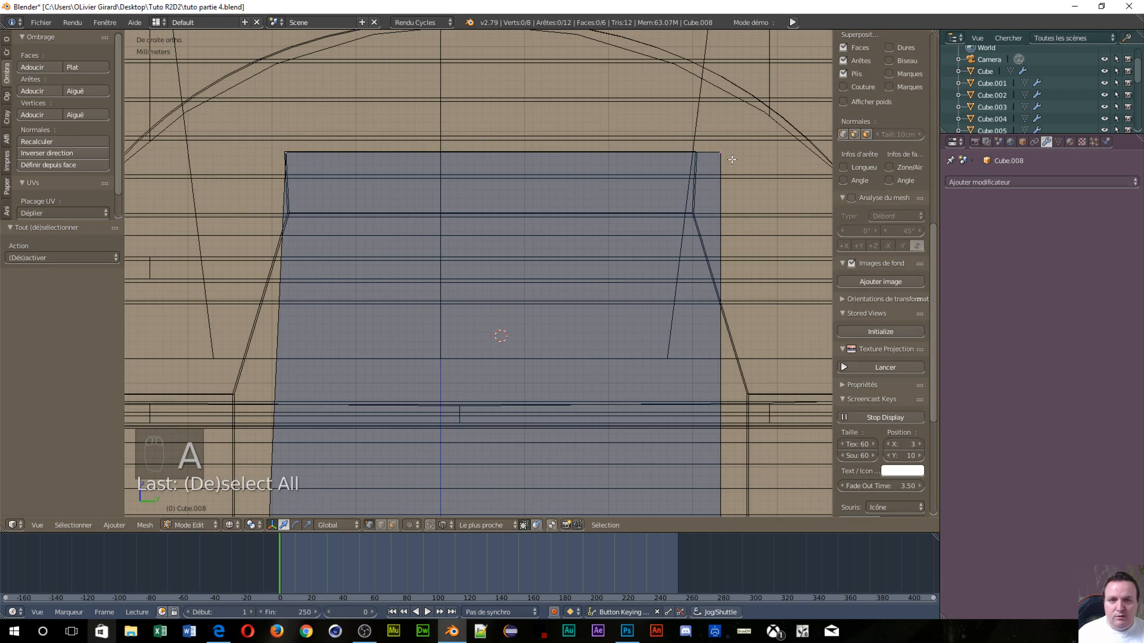
{"action": "key", "text": "c"}
{"action": "left_click", "coordinate": [719, 153]}
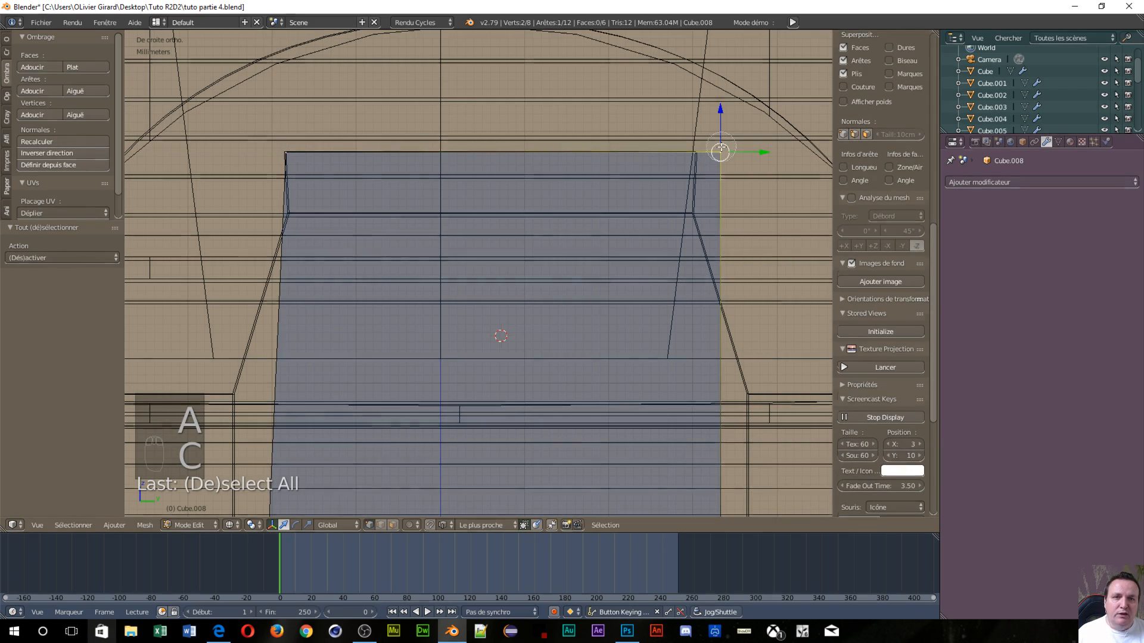
{"action": "right_click", "coordinate": [743, 169]}
{"action": "middle_click_drag", "start_coordinate": [744, 168], "coordinate": [723, 244]}
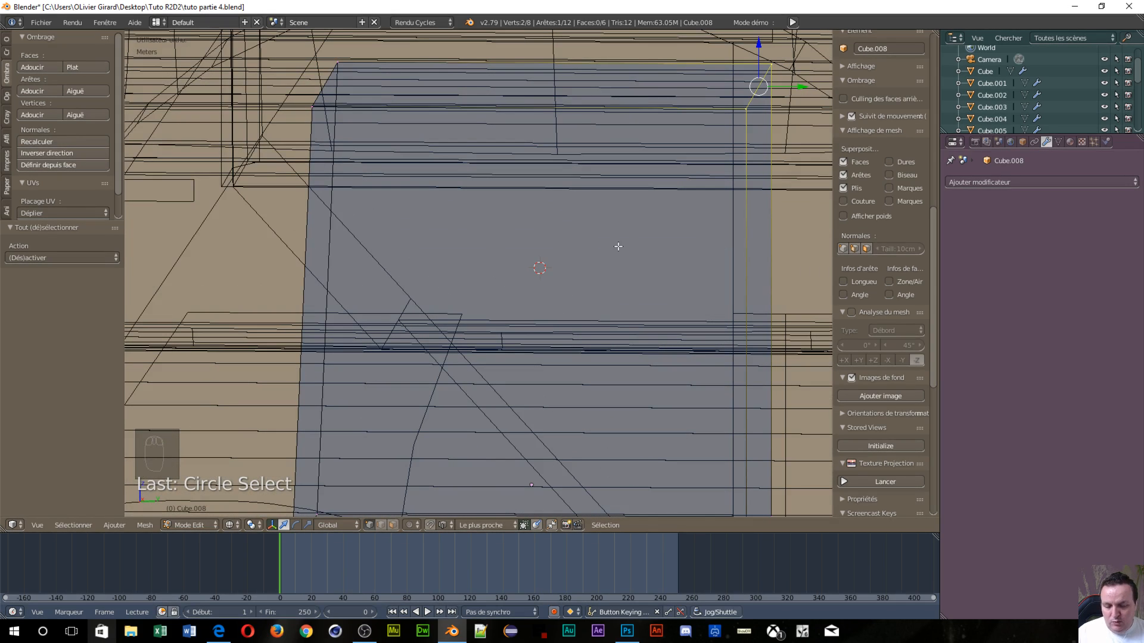
{"action": "key", "text": "KP_3"}
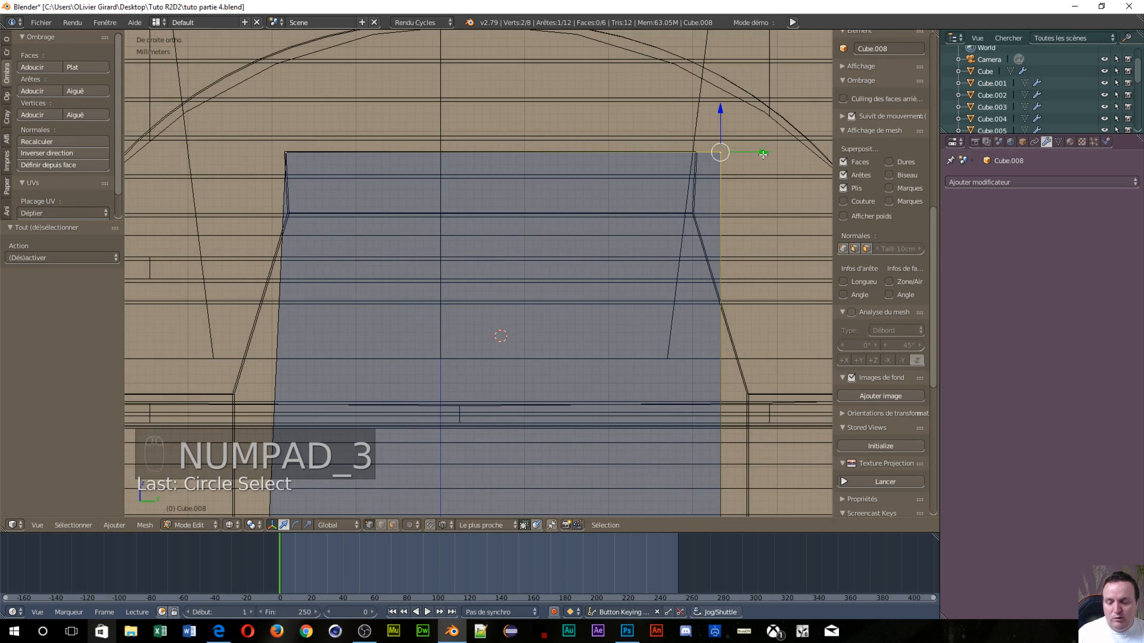
{"action": "left_click_drag", "start_coordinate": [763, 154], "coordinate": [697, 151]}
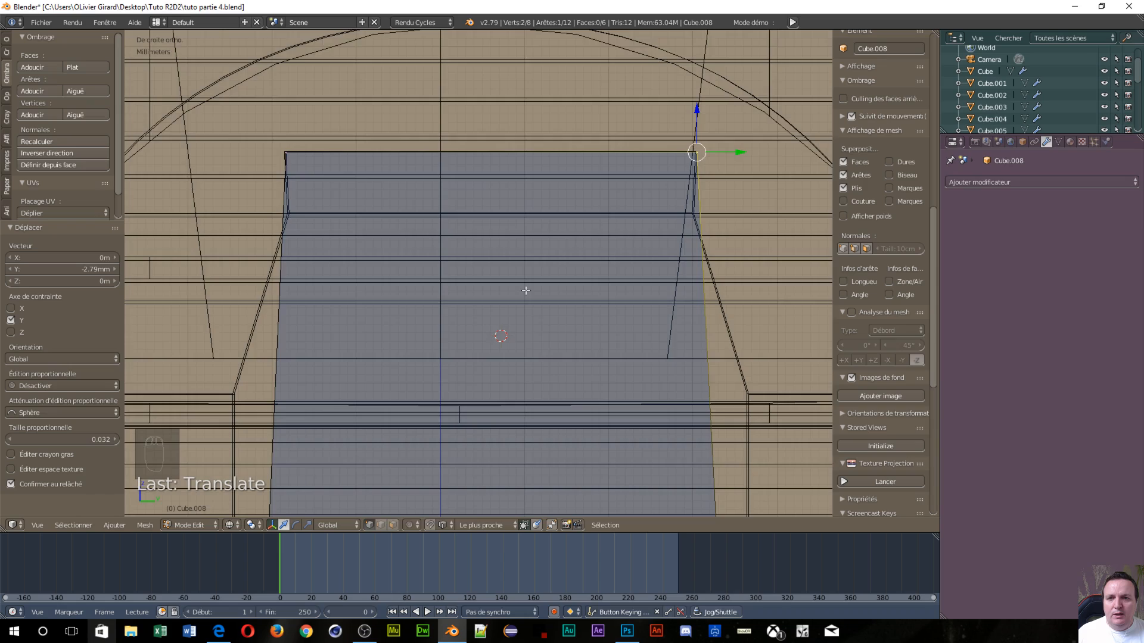
{"action": "scroll", "coordinate": [526, 290], "scroll_direction": "down", "scroll_amount": 4}
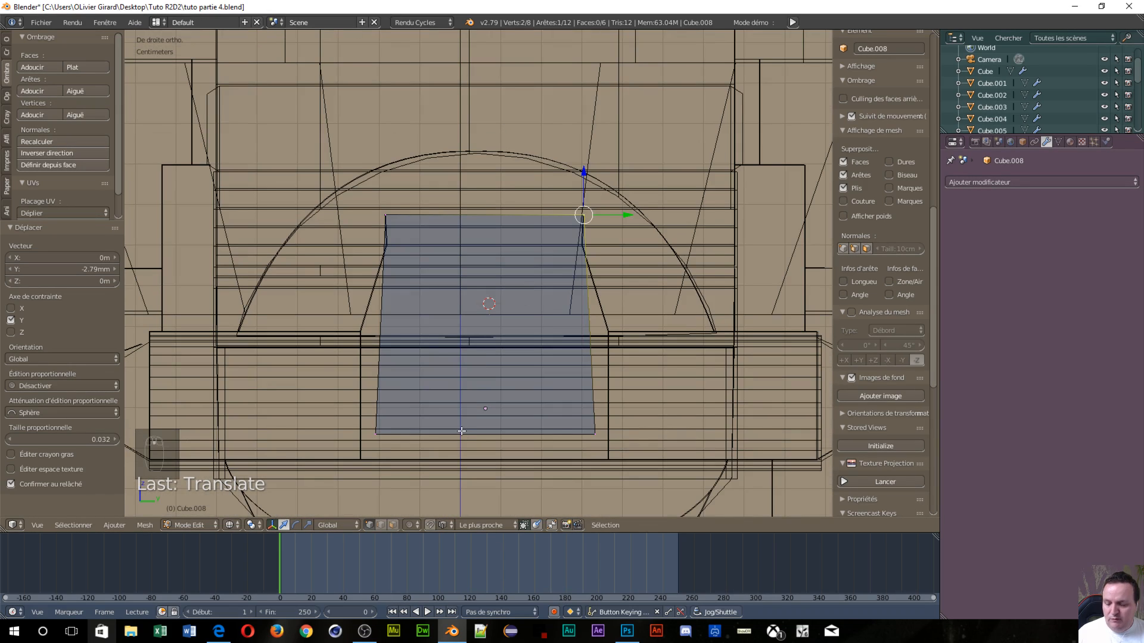
Switch to face selection and raise the cube's bottom face 4.69 cm along Z to the trapezoid outline's upper bend
{"action": "key", "text": "ctrl+Tab"}
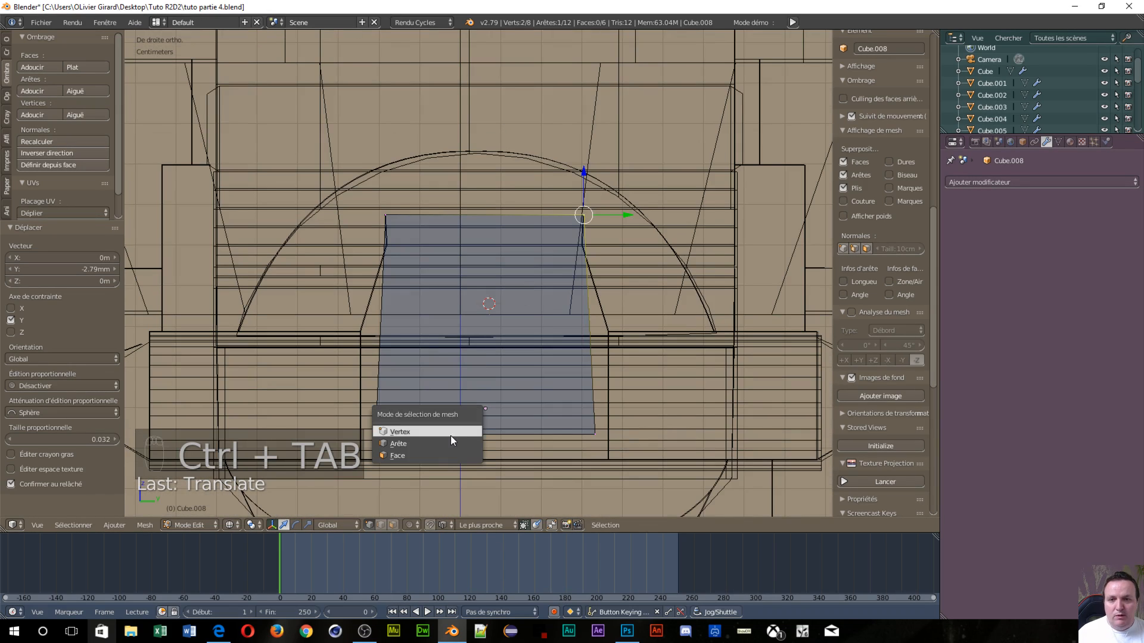
{"action": "left_click", "coordinate": [417, 457]}
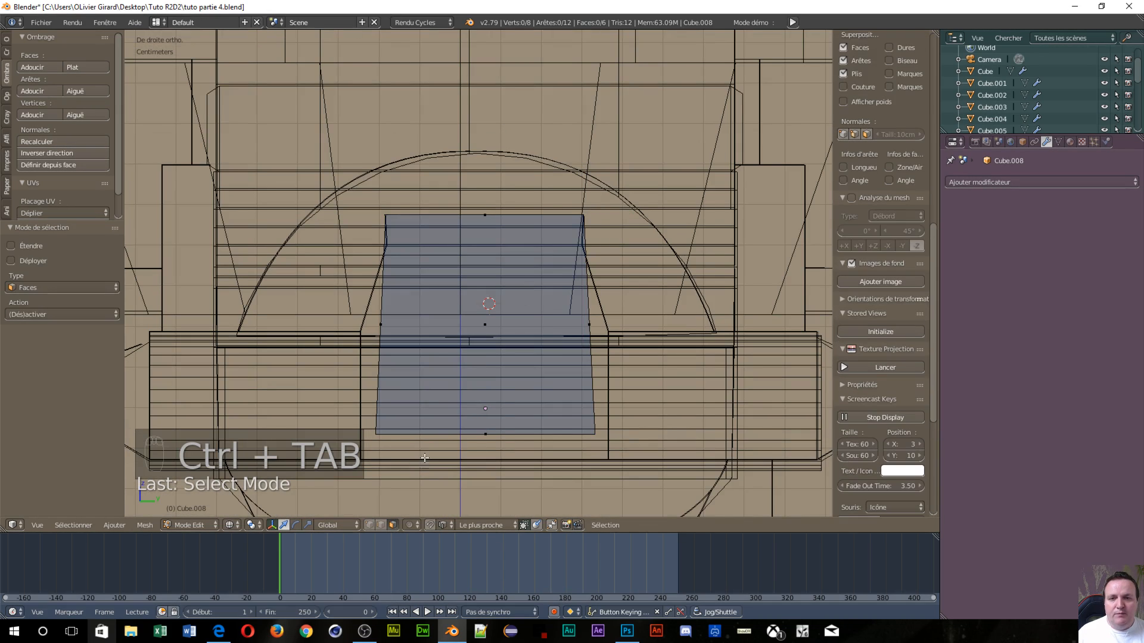
{"action": "right_click", "coordinate": [484, 433]}
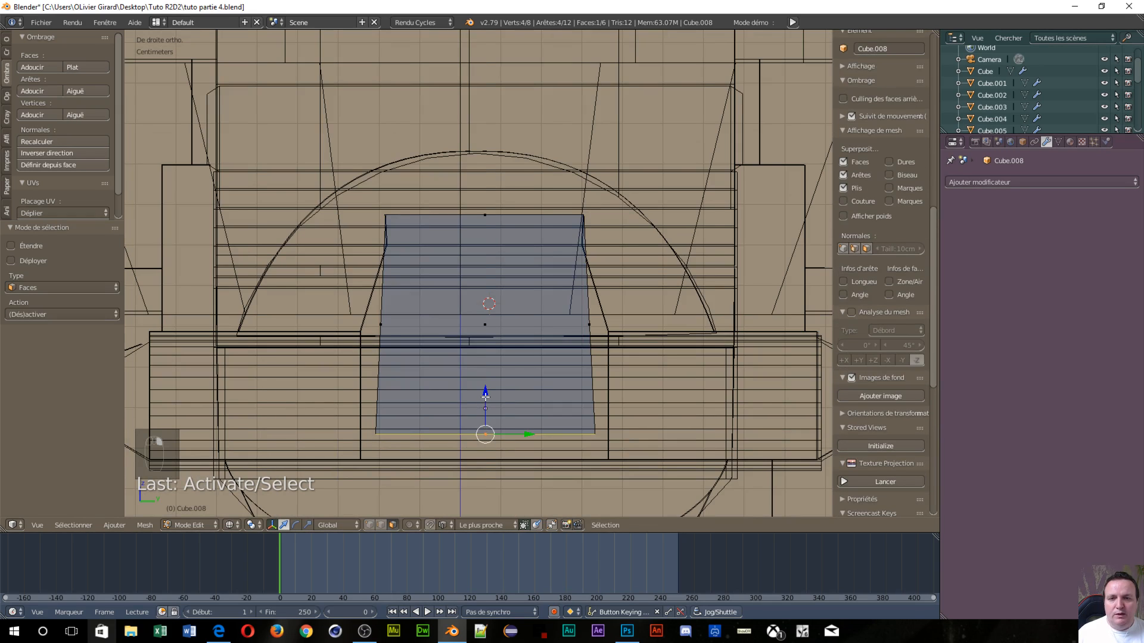
{"action": "left_click_drag", "start_coordinate": [485, 395], "coordinate": [517, 243]}
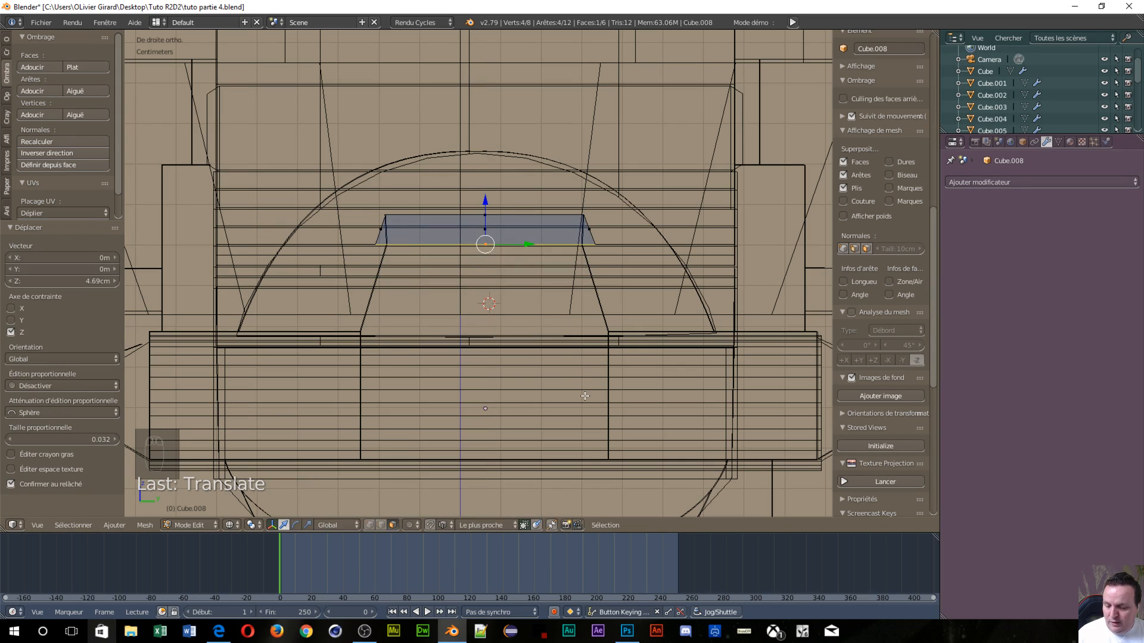
Scale the bottom face along Y by about 0.882 to match the outline's width at the bend
{"action": "key", "text": "s"}
{"action": "key", "text": "y"}
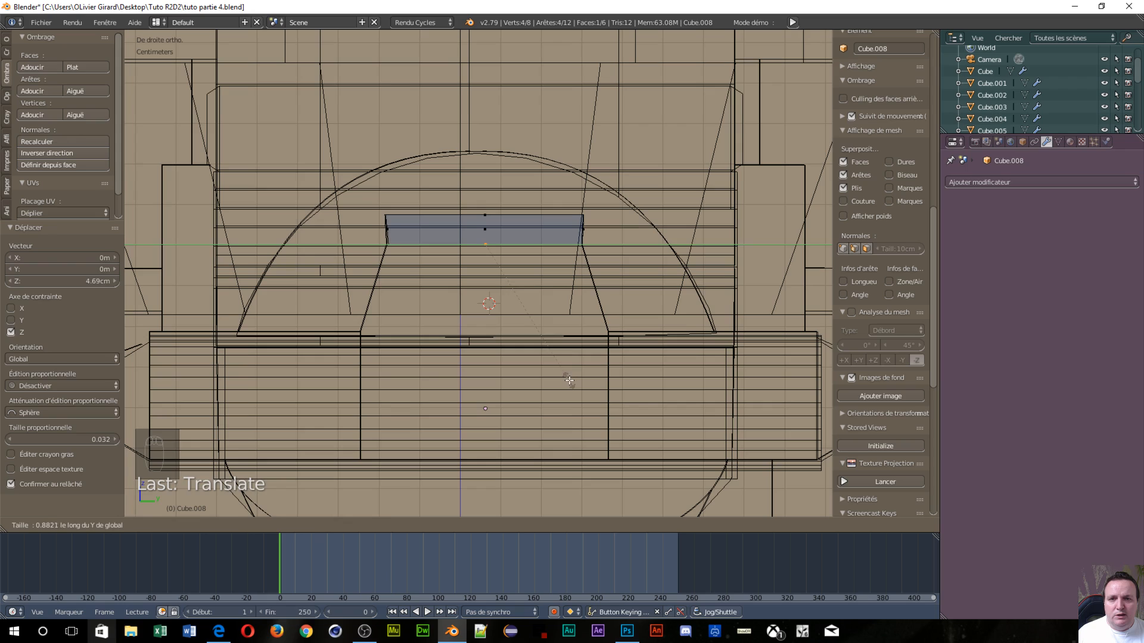
{"action": "left_click", "coordinate": [569, 380]}
{"action": "scroll", "coordinate": [569, 380], "scroll_direction": "up", "scroll_amount": 3}
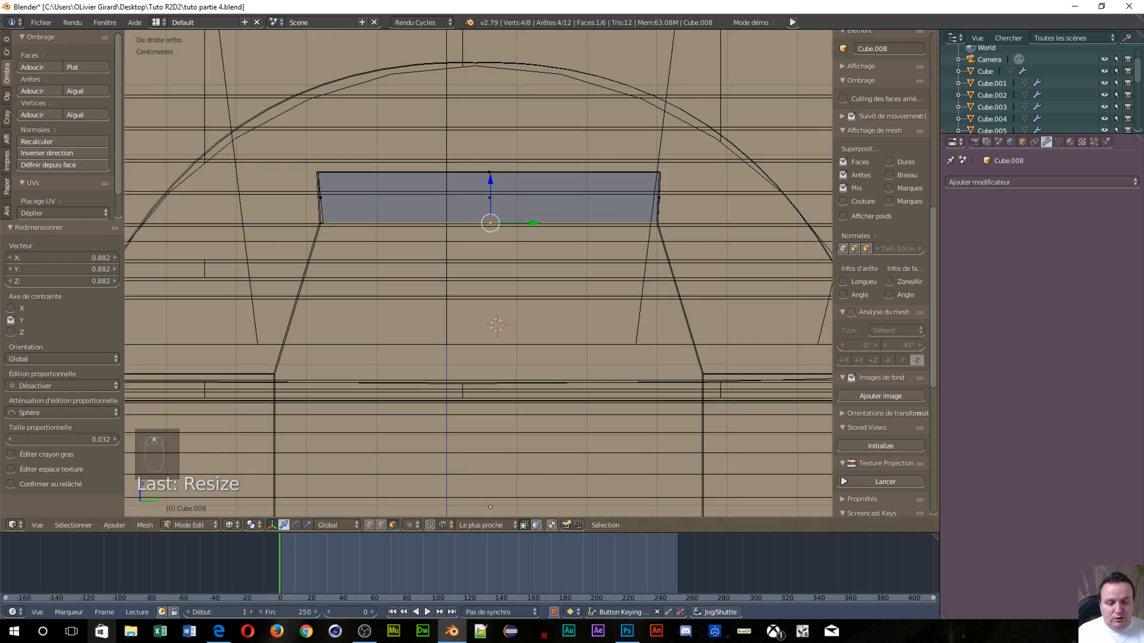
In front view, select the block's left side face and move it 2.08 cm along X to the ankle's inner vertical line
{"action": "key", "text": "KP_1"}
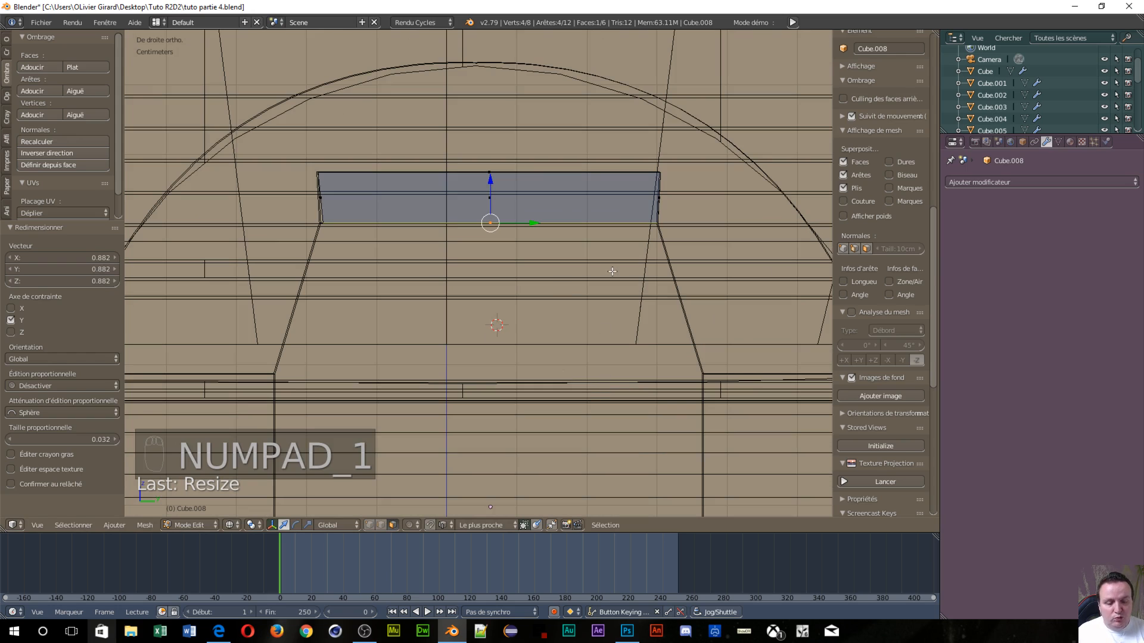
{"action": "key", "text": "KP_1"}
{"action": "scroll", "coordinate": [656, 286], "scroll_direction": "down", "scroll_amount": 3}
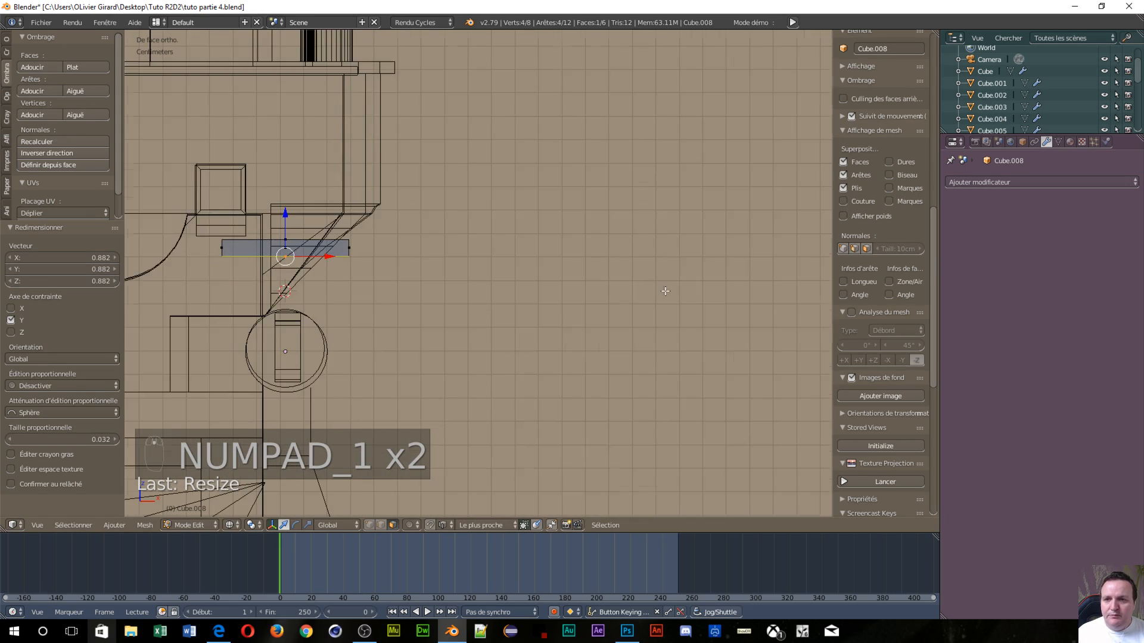
{"action": "scroll", "coordinate": [424, 285], "scroll_direction": "down", "scroll_amount": 1}
{"action": "scroll", "coordinate": [417, 286], "scroll_direction": "up", "scroll_amount": 2}
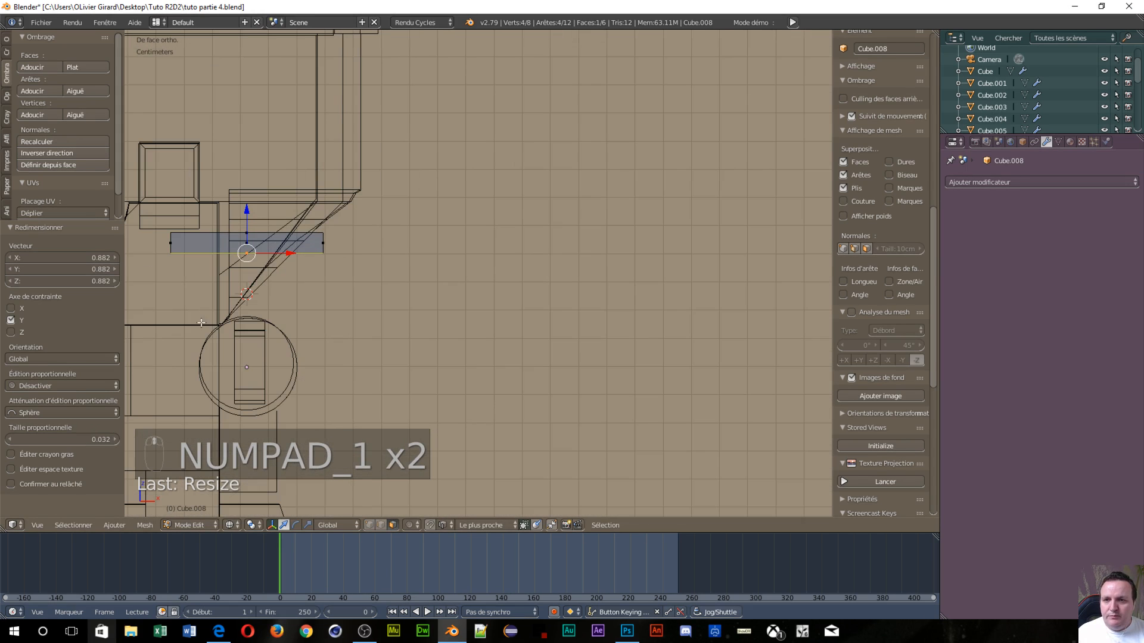
{"action": "right_click", "coordinate": [166, 243]}
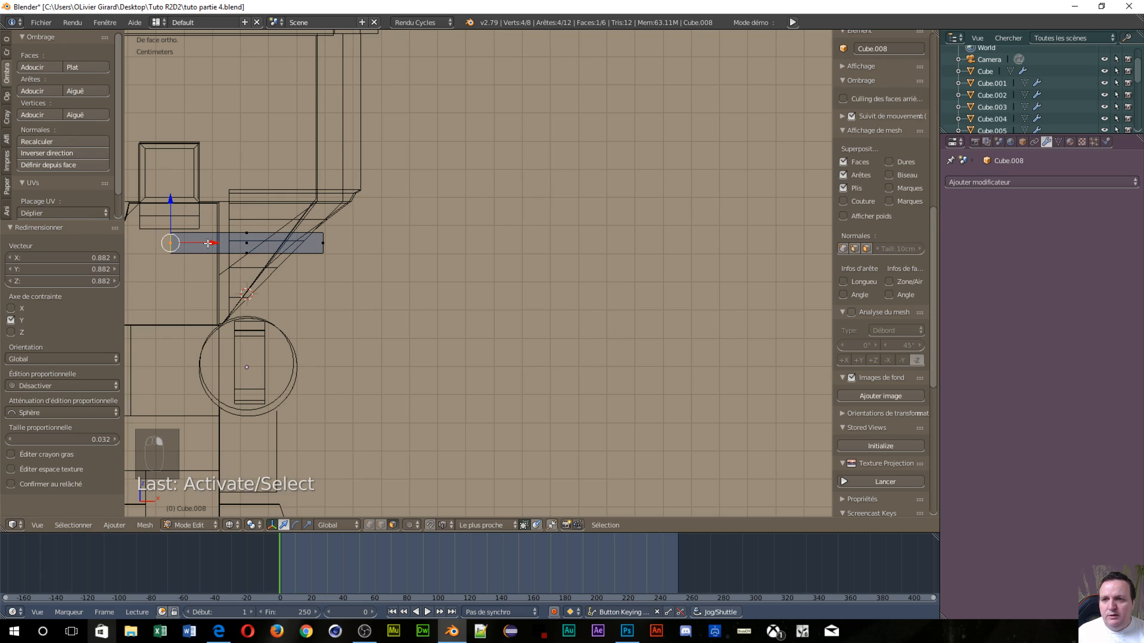
{"action": "left_click_drag", "start_coordinate": [207, 243], "coordinate": [229, 276]}
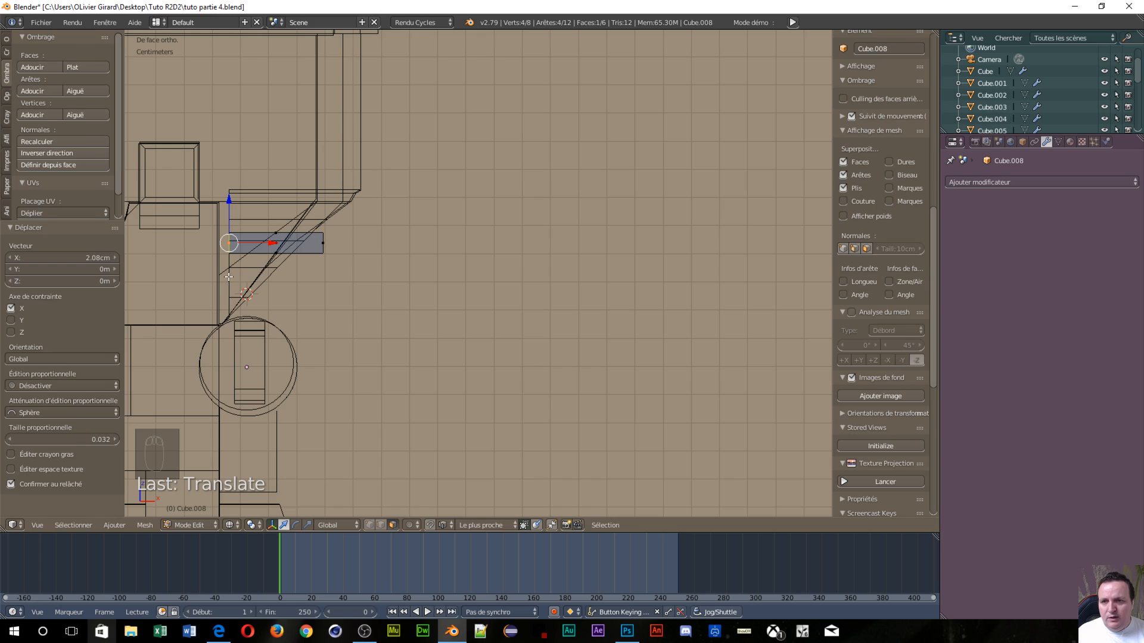
Select the block's right side face and move it -2.06 cm along X, in line with the inner rectangle's right edge in the circle below
{"action": "right_click", "coordinate": [321, 244]}
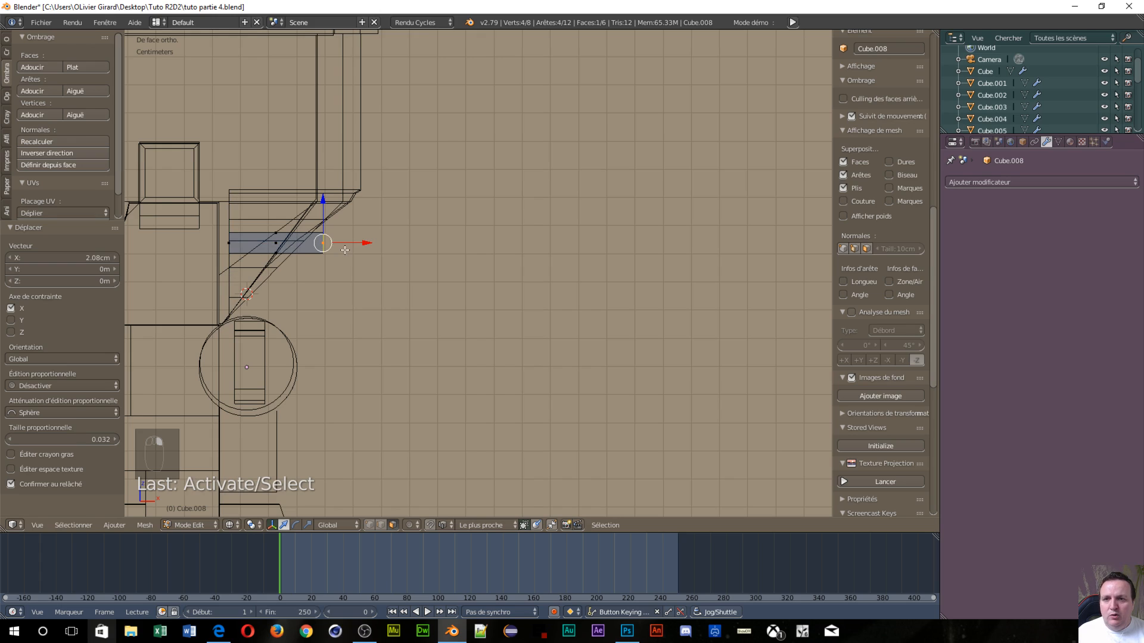
{"action": "left_click_drag", "start_coordinate": [360, 247], "coordinate": [255, 348]}
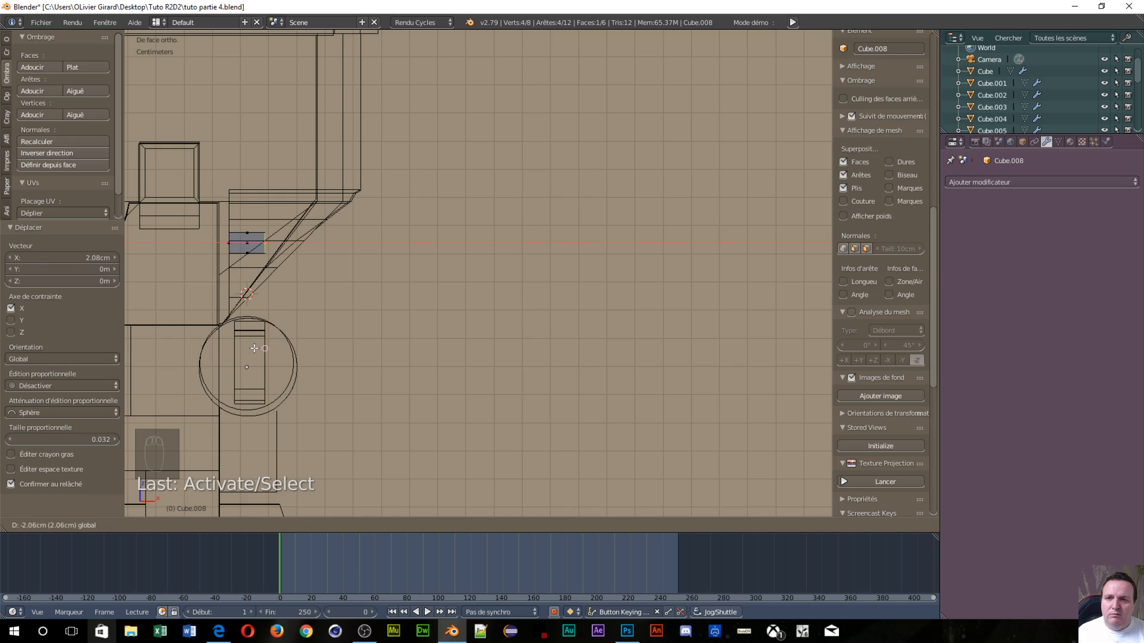
{"action": "left_click_drag", "start_coordinate": [254, 348], "coordinate": [255, 348]}
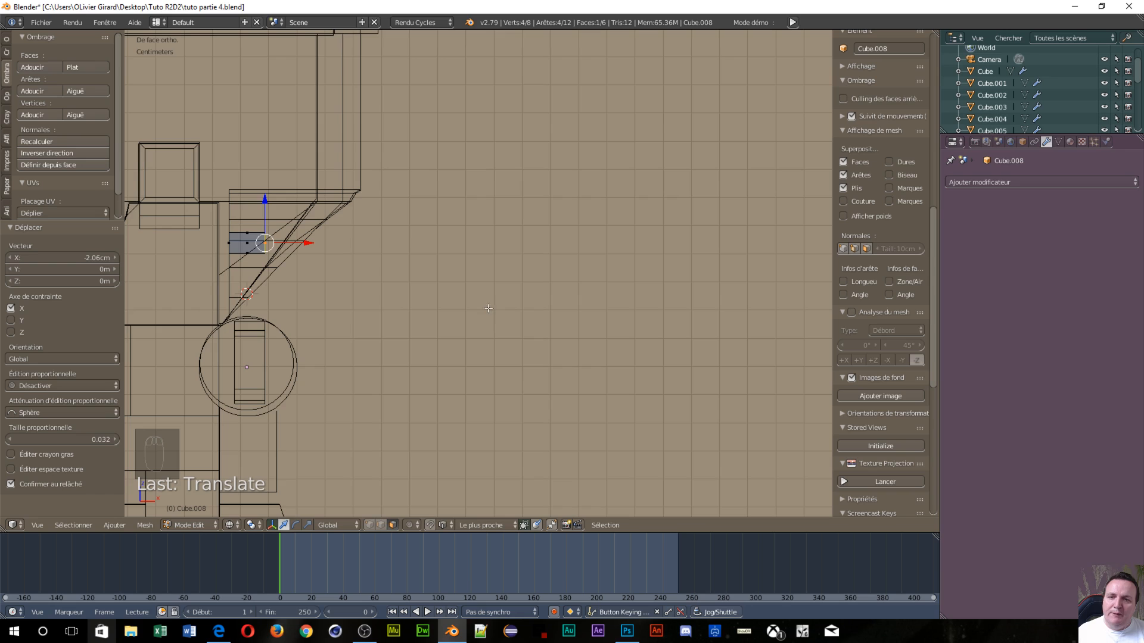
In right view, extrude the block's bottom face -2.25 cm along global Z to the trapezoid outline's base
{"action": "key", "text": "KP_3"}
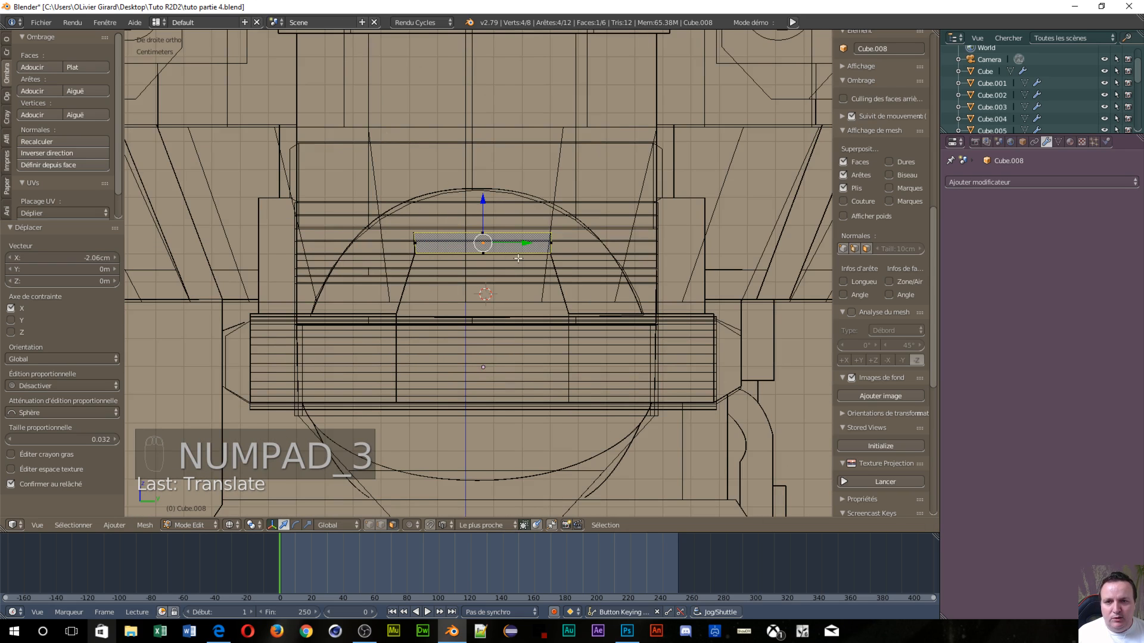
{"action": "right_click", "coordinate": [484, 253]}
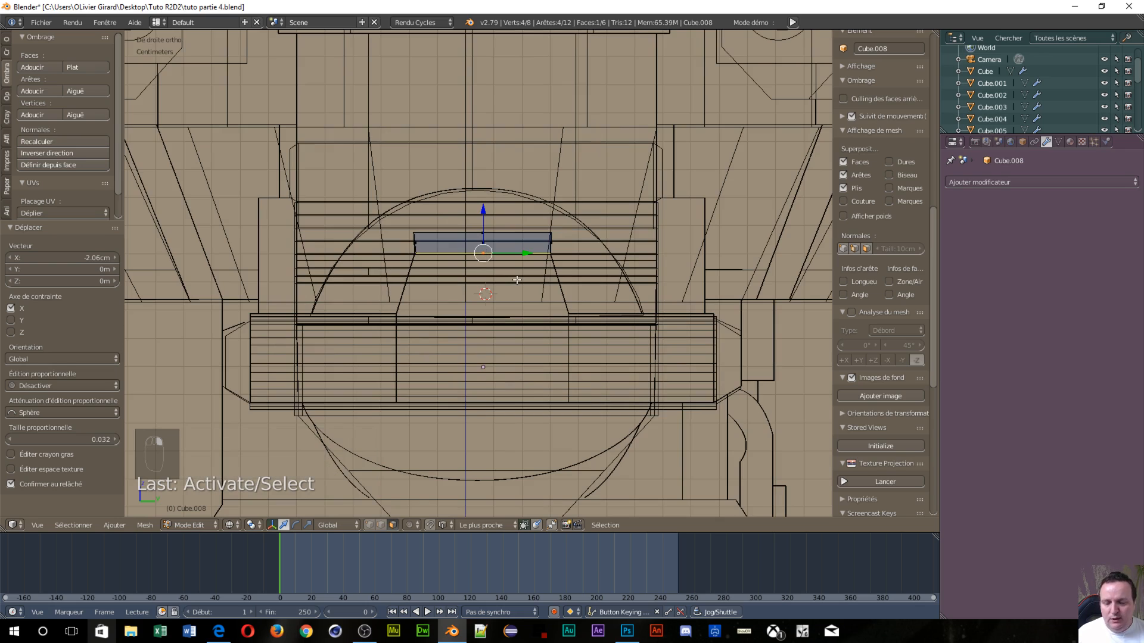
{"action": "key", "text": "e"}
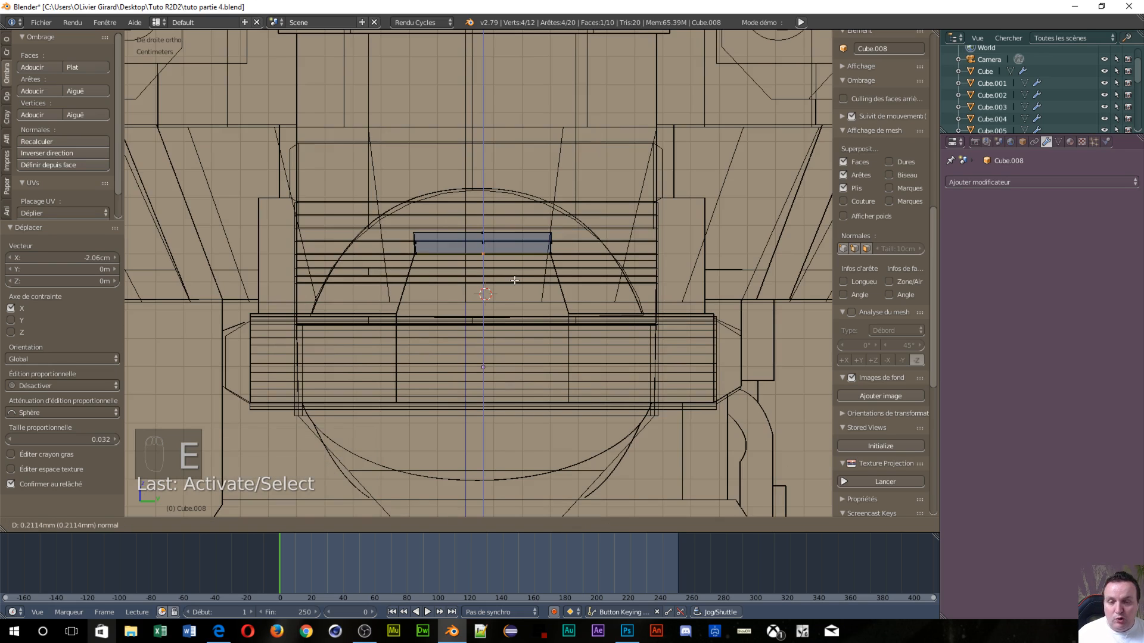
{"action": "key", "text": "z"}
{"action": "key", "text": "z"}
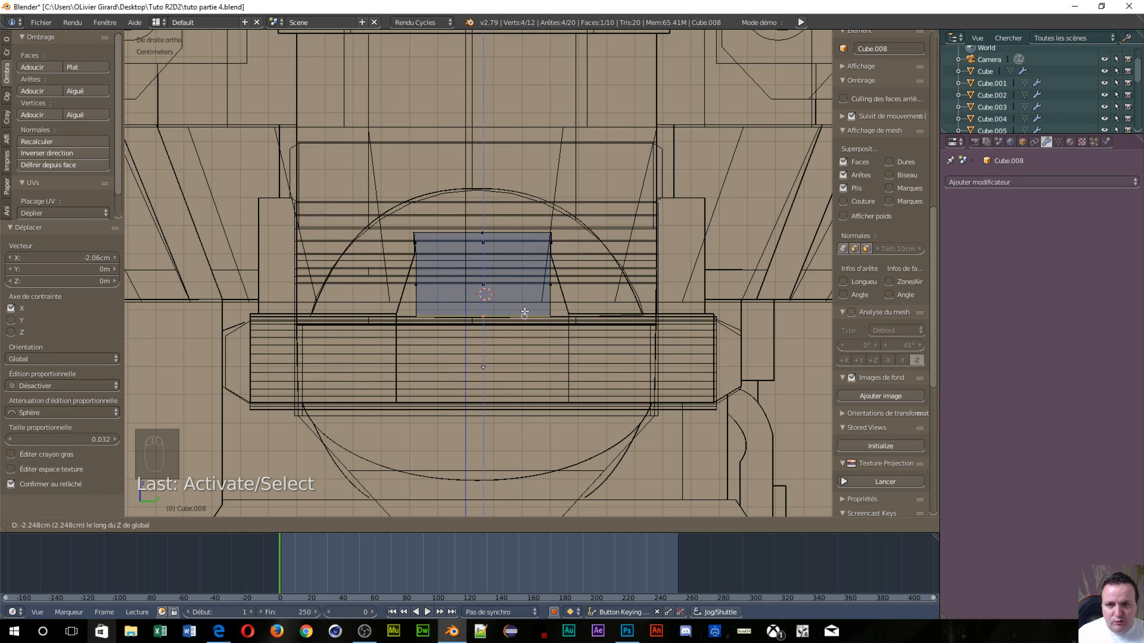
{"action": "left_click", "coordinate": [525, 313]}
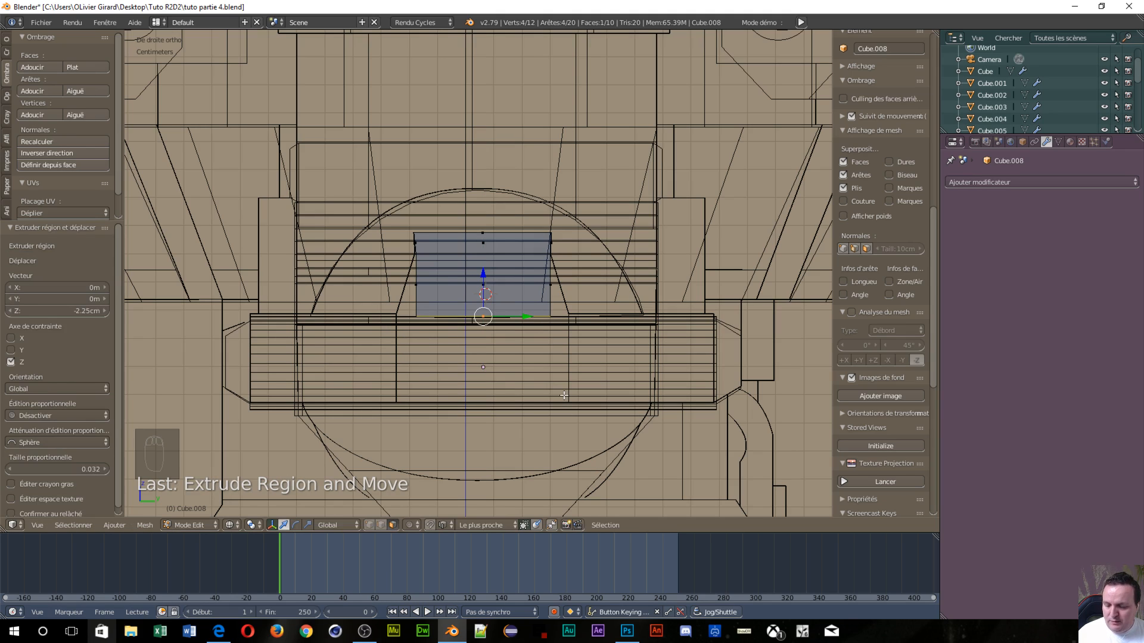
Scale the extruded bottom face along Y by about 1.291 to match the width of the trapezoid's base
{"action": "key", "text": "s"}
{"action": "key", "text": "y"}
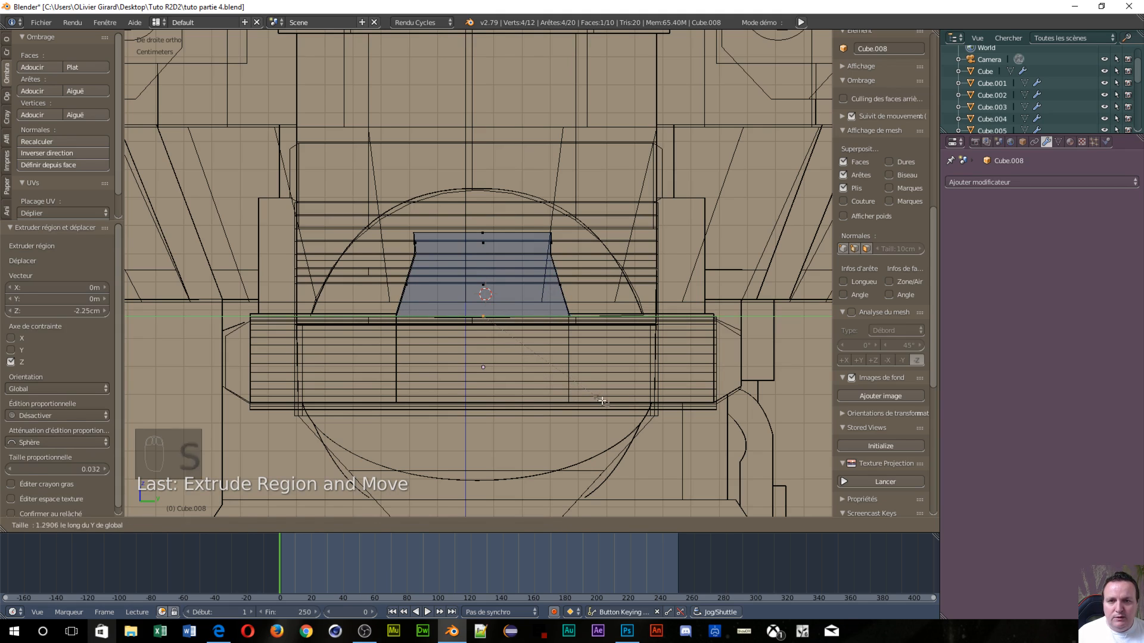
{"action": "left_click", "coordinate": [605, 400]}
In front view, extrude the bottom face another -1.79 cm along Z down to the centre of the ankle cylinder's circle
{"action": "key", "text": "KP_1"}
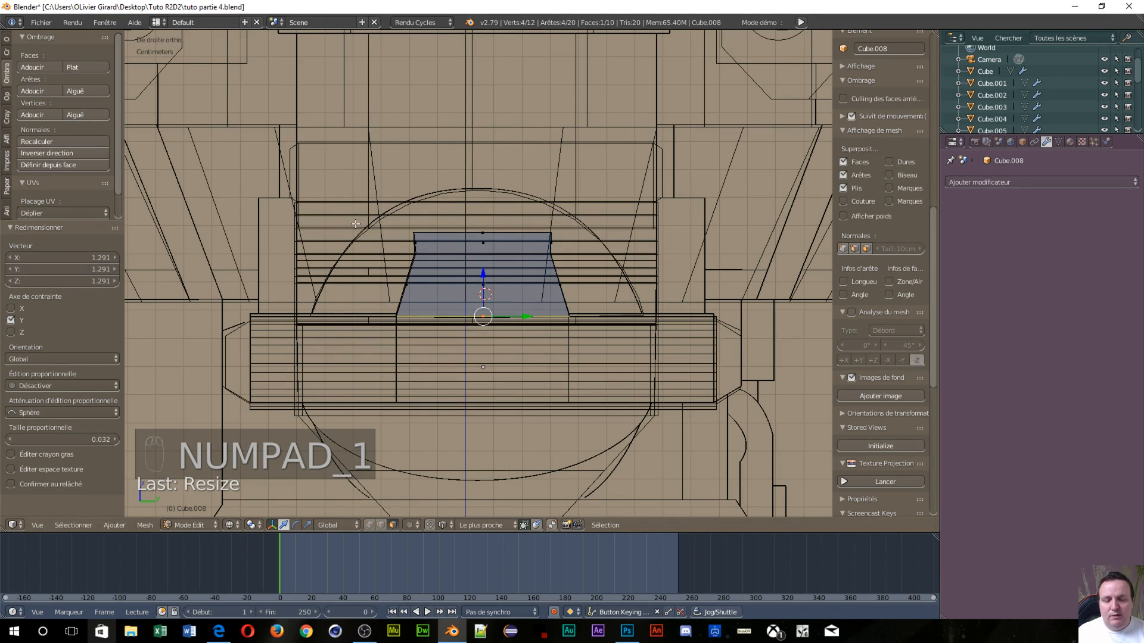
{"action": "key", "text": "KP_1"}
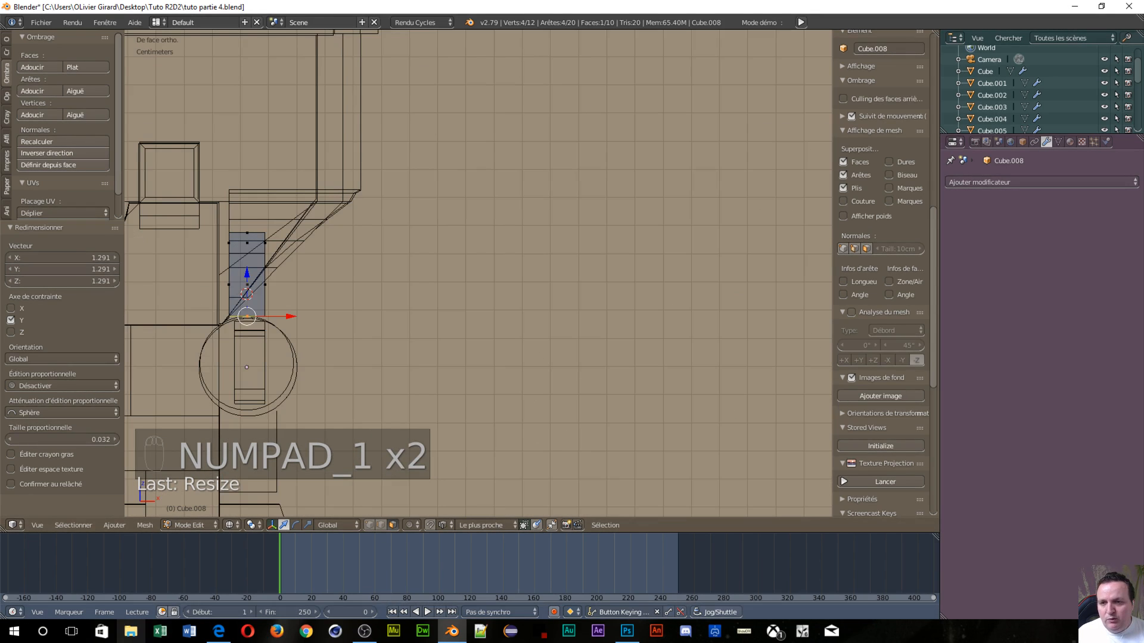
{"action": "scroll", "coordinate": [310, 352], "scroll_direction": "up", "scroll_amount": 4}
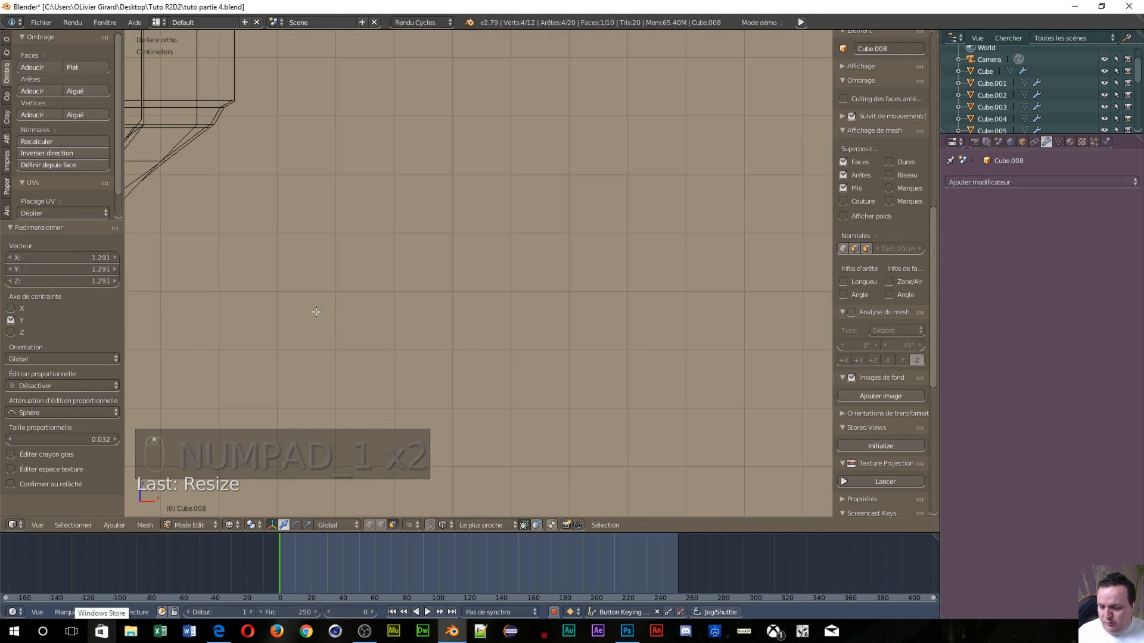
{"action": "middle_click_drag", "start_coordinate": [307, 327], "coordinate": [712, 55], "text": "shift"}
{"action": "scroll", "coordinate": [686, 102], "scroll_direction": "up", "scroll_amount": 4}
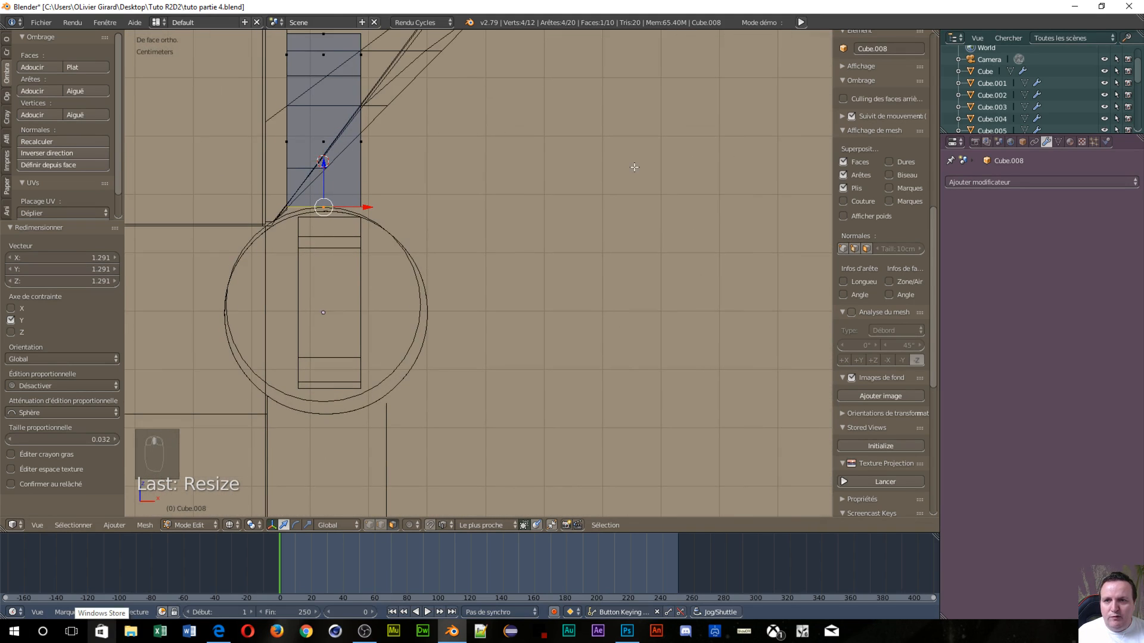
{"action": "middle_click_drag", "start_coordinate": [293, 204], "coordinate": [504, 147], "text": "shift"}
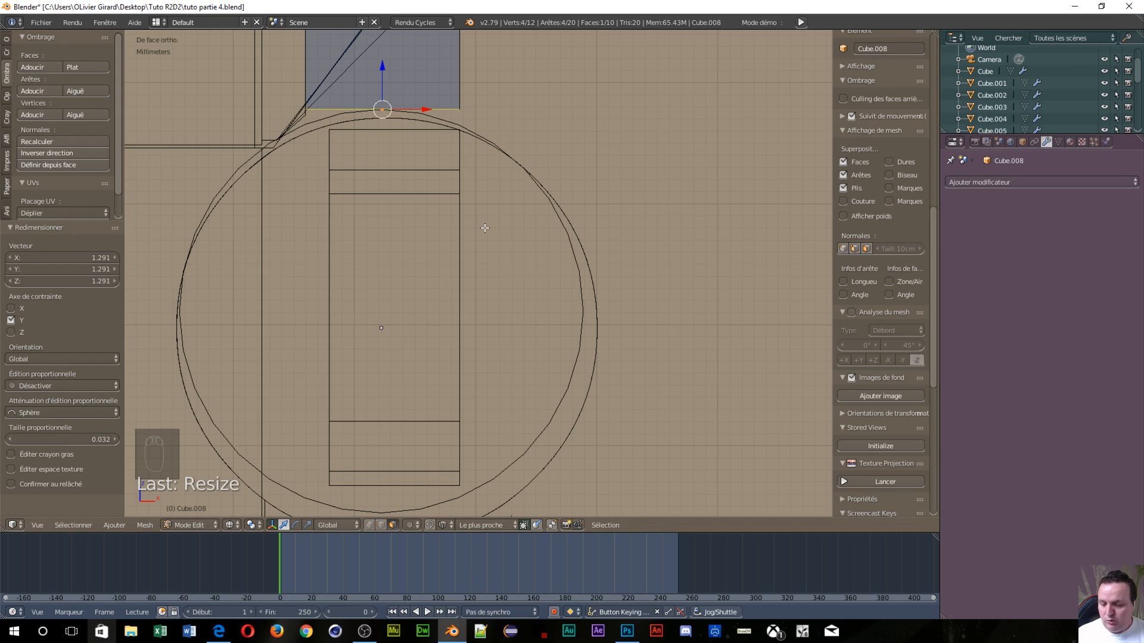
{"action": "key", "text": "e"}
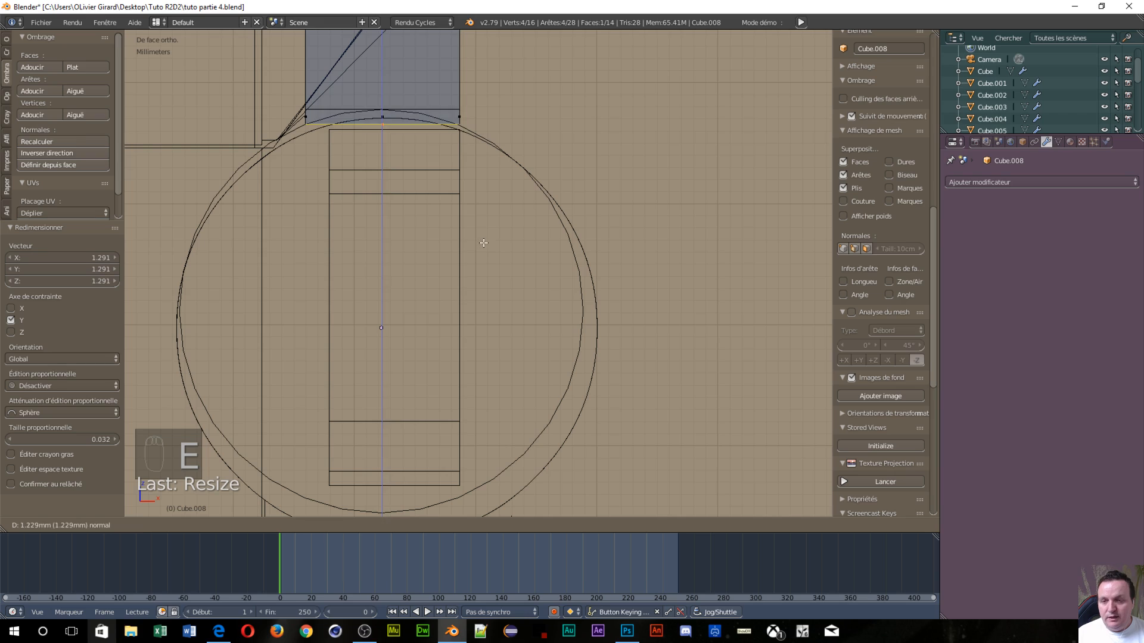
{"action": "key", "text": "z"}
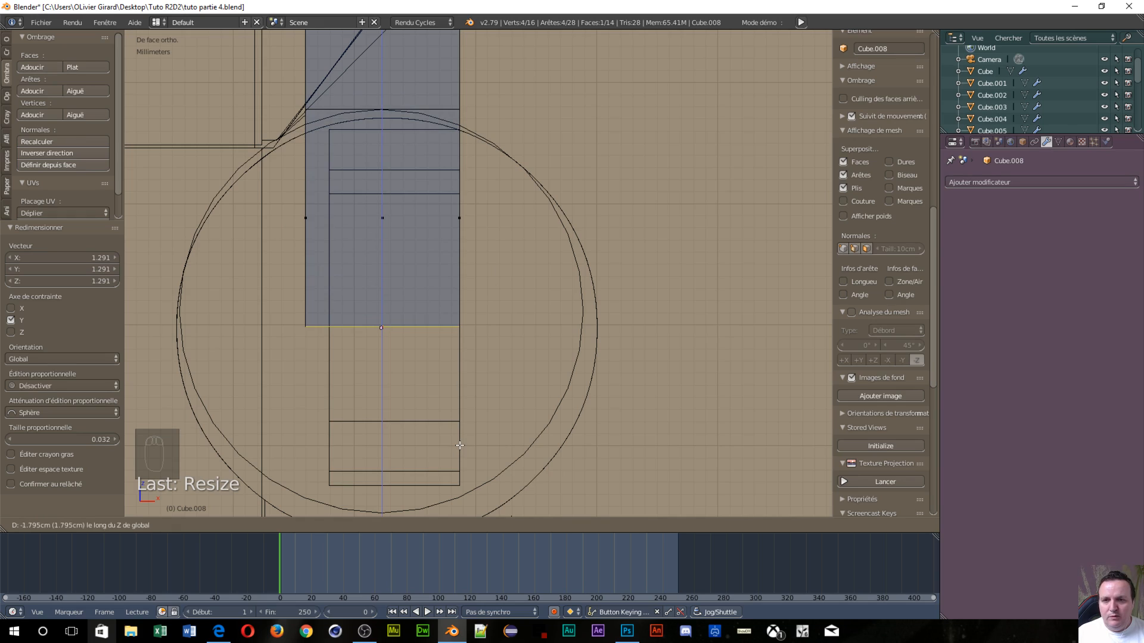
{"action": "left_click", "coordinate": [460, 445]}
Compare the new section with the blueprint in right view, and scale its bottom face along X by about 2.997 in front view
{"action": "key", "text": "KP_3"}
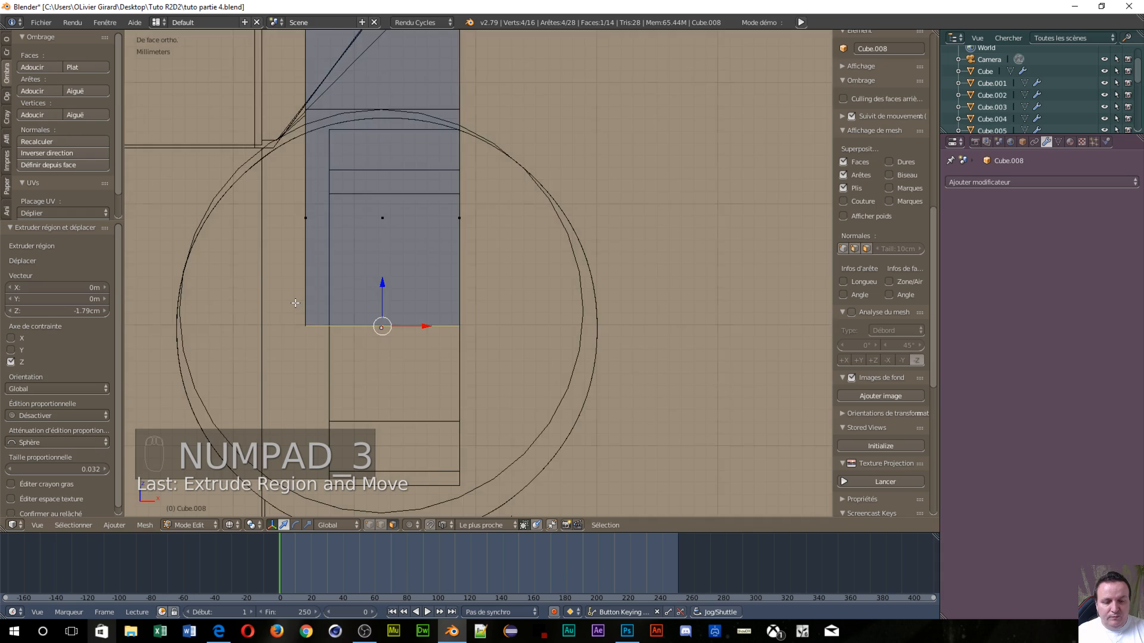
{"action": "key", "text": "KP_3"}
{"action": "scroll", "coordinate": [340, 227], "scroll_direction": "down", "scroll_amount": 3}
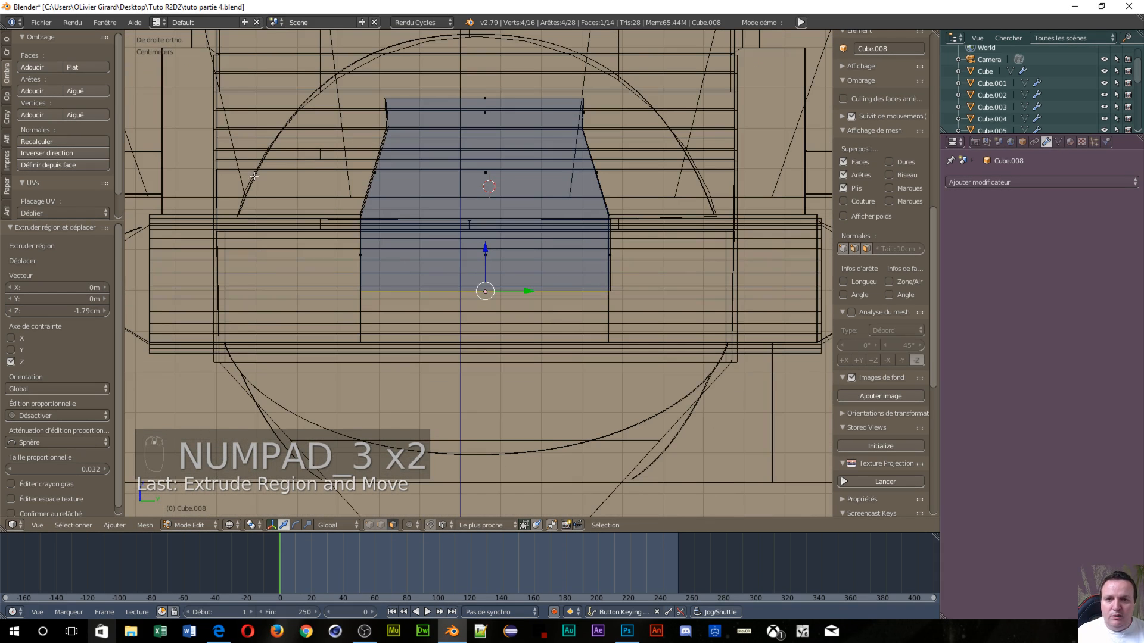
{"action": "scroll", "coordinate": [235, 185], "scroll_direction": "down", "scroll_amount": 3}
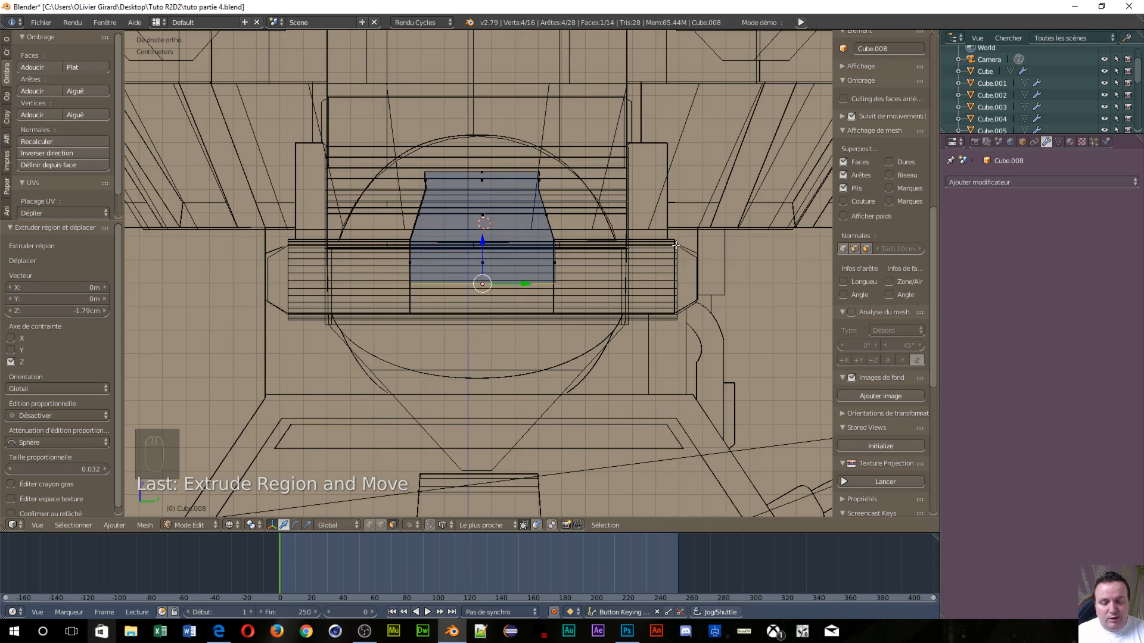
{"action": "key", "text": "KP_1"}
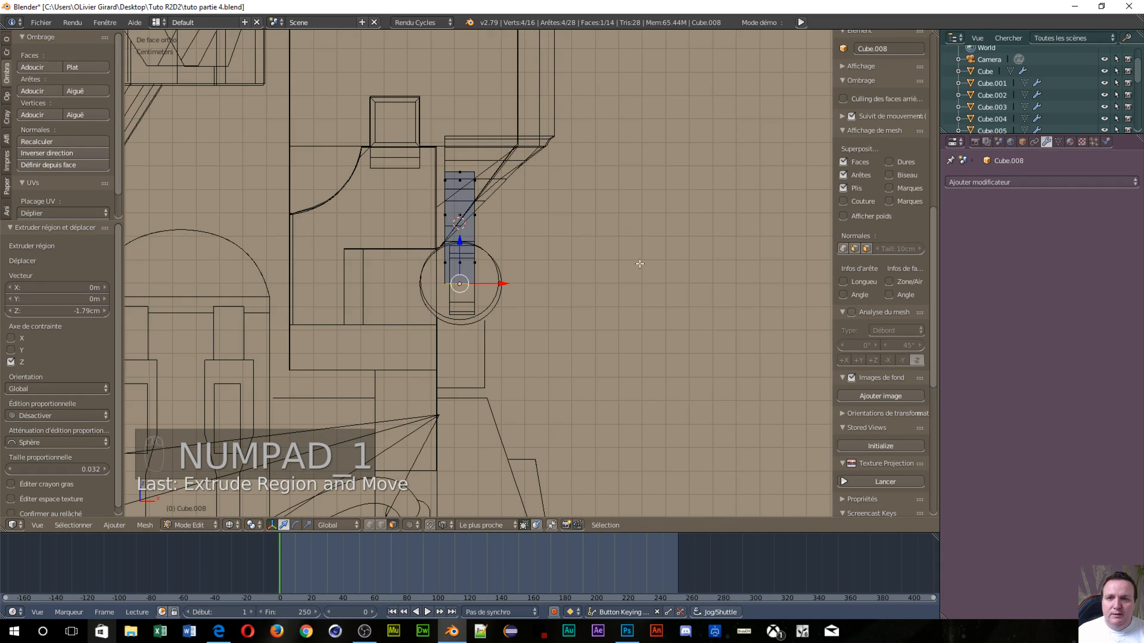
{"action": "scroll", "coordinate": [640, 264], "scroll_direction": "up", "scroll_amount": 5}
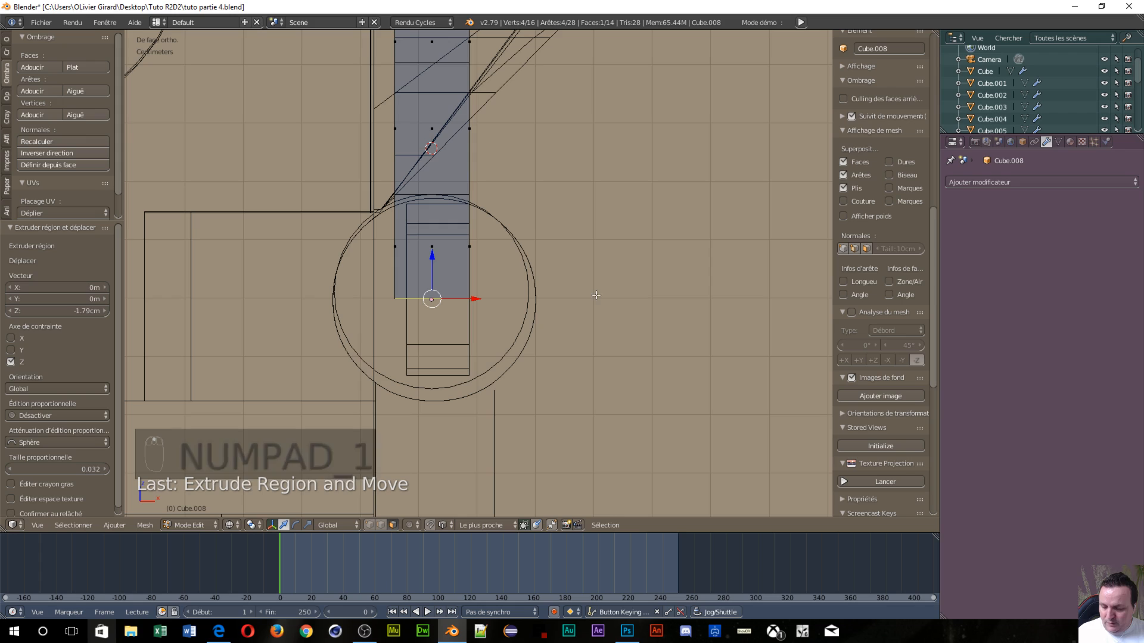
{"action": "key", "text": "s"}
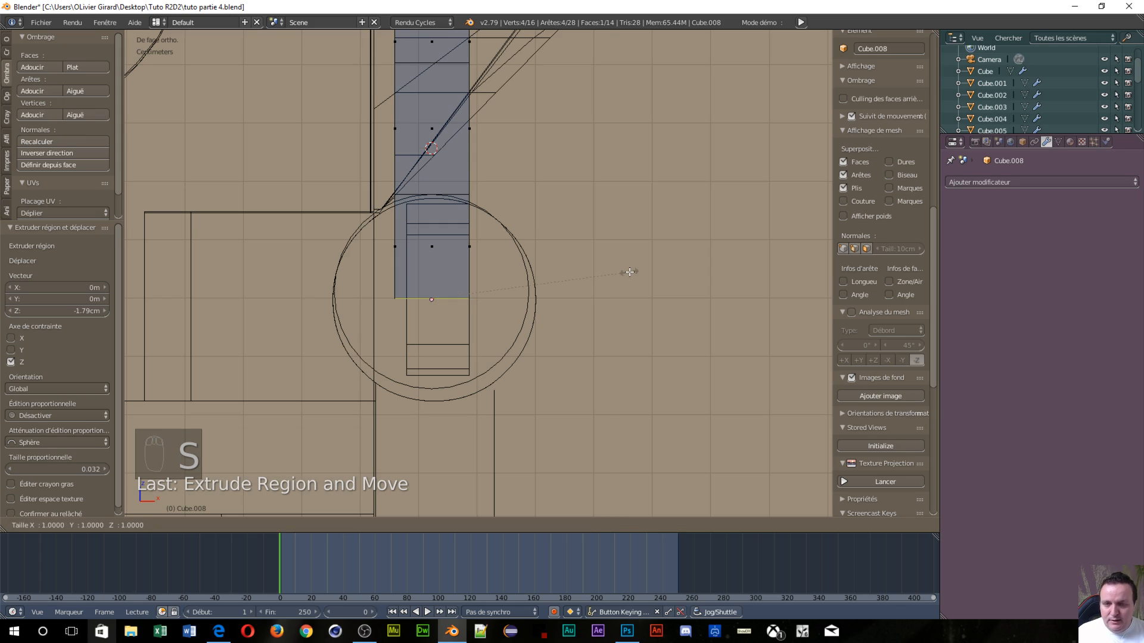
{"action": "key", "text": "x"}
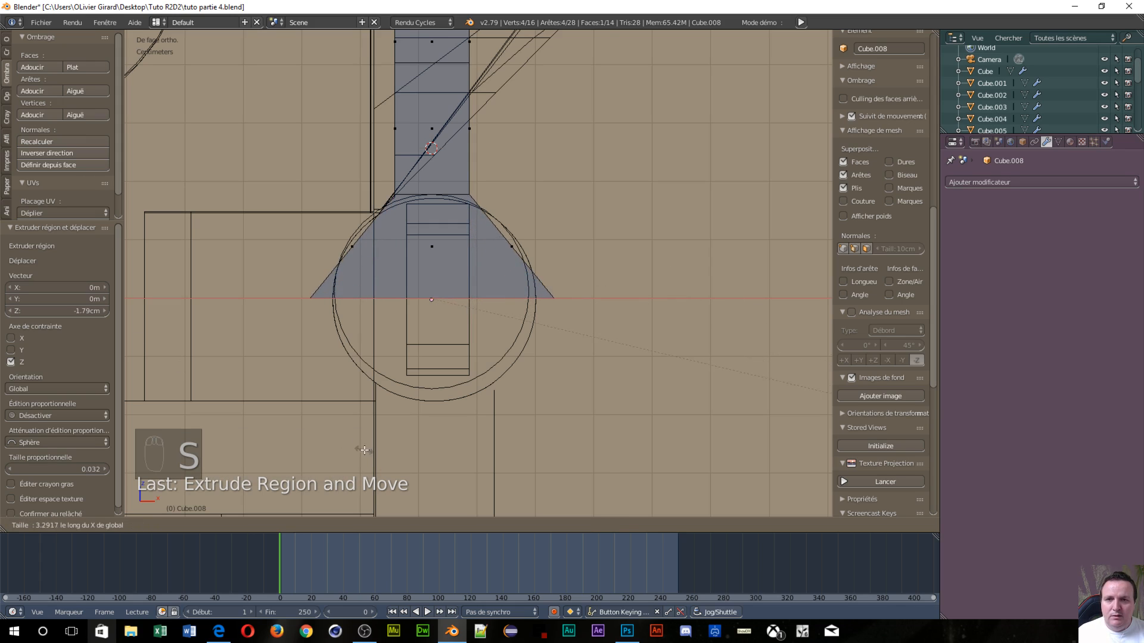
{"action": "left_click", "coordinate": [301, 463]}
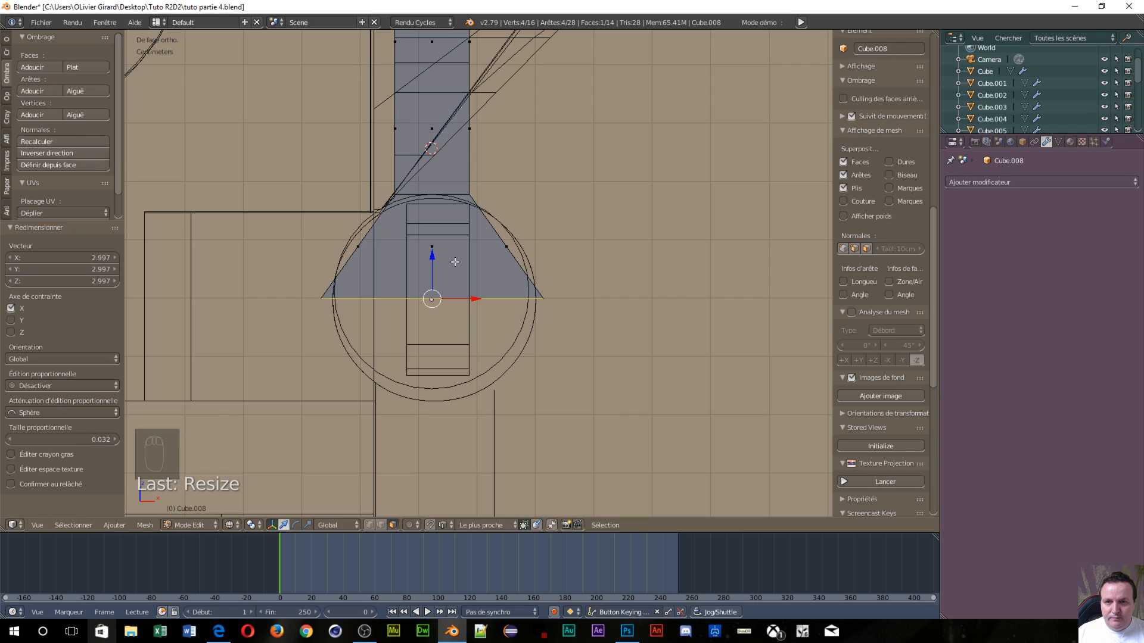
Add one centred horizontal loop cut to the flared lower section and scale it along X by about 1.289 to follow the ankle circle
{"action": "key", "text": "ctrl+r"}
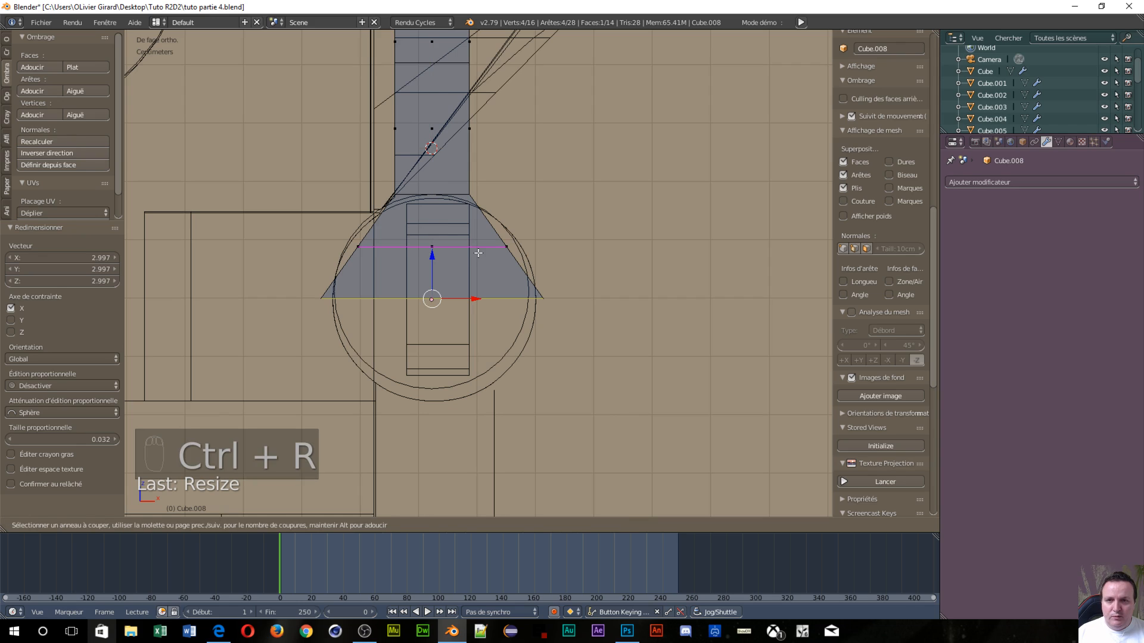
{"action": "left_click", "coordinate": [479, 253]}
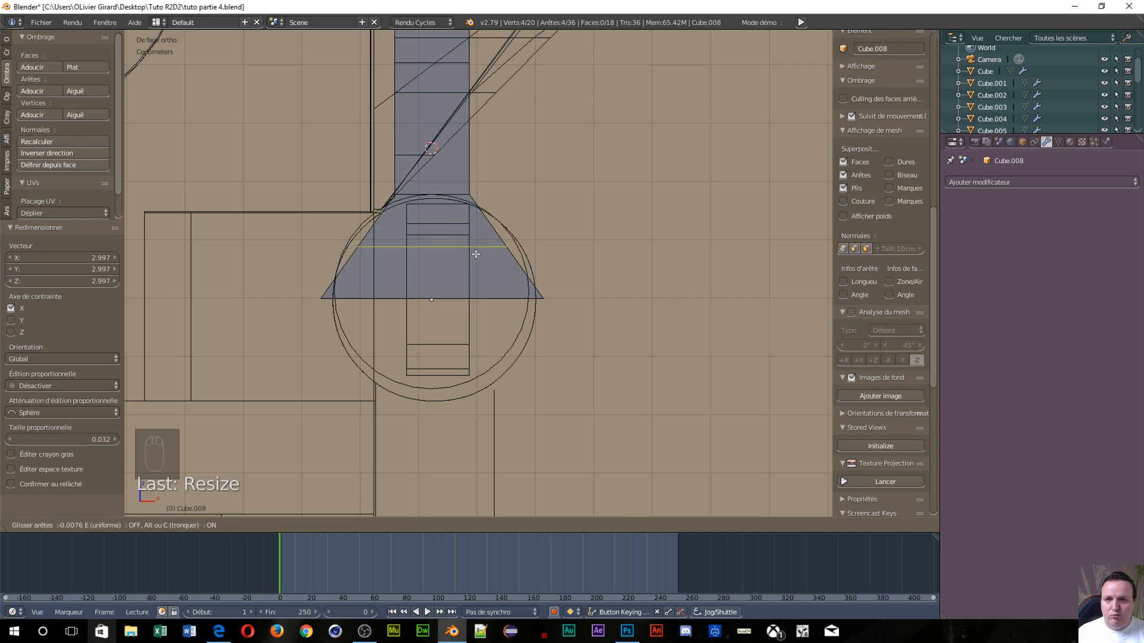
{"action": "right_click", "coordinate": [471, 254]}
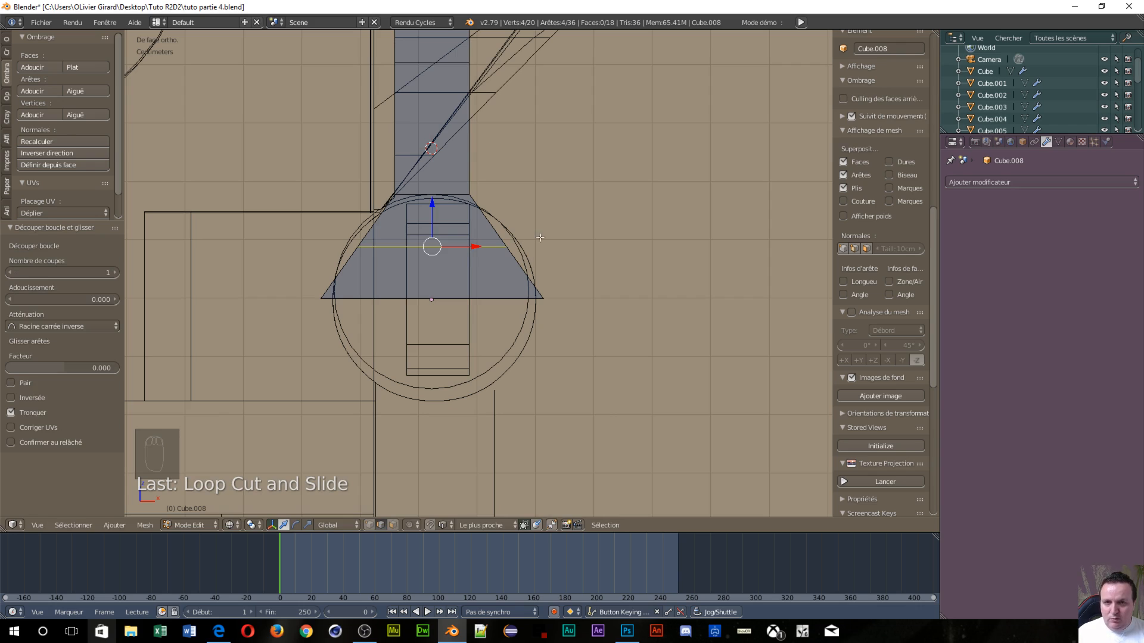
{"action": "key", "text": "s"}
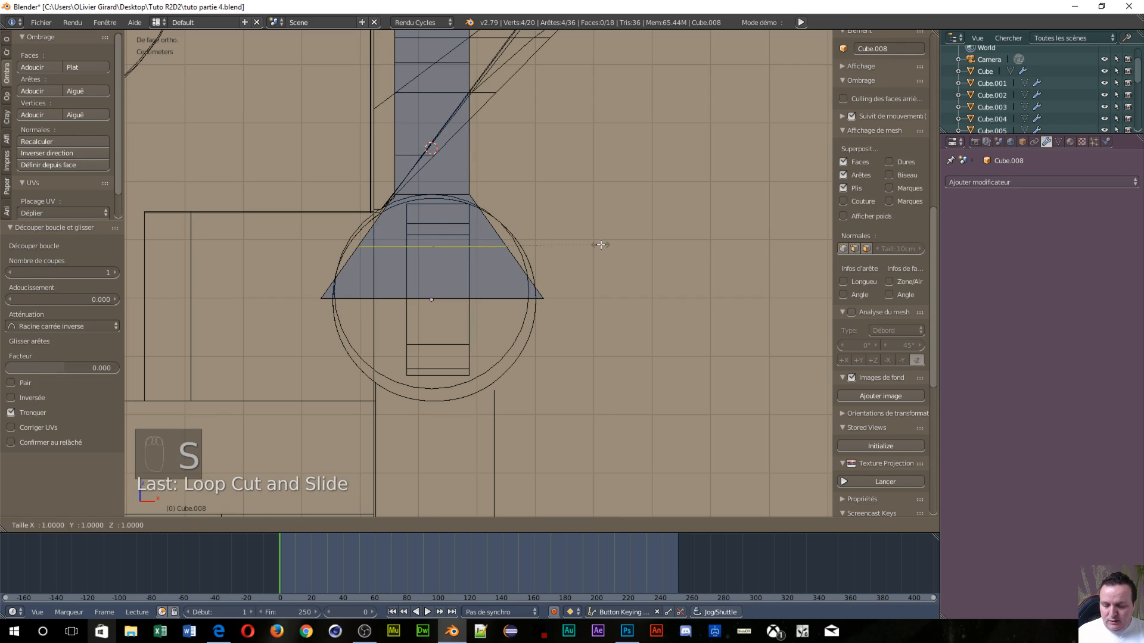
{"action": "key", "text": "x"}
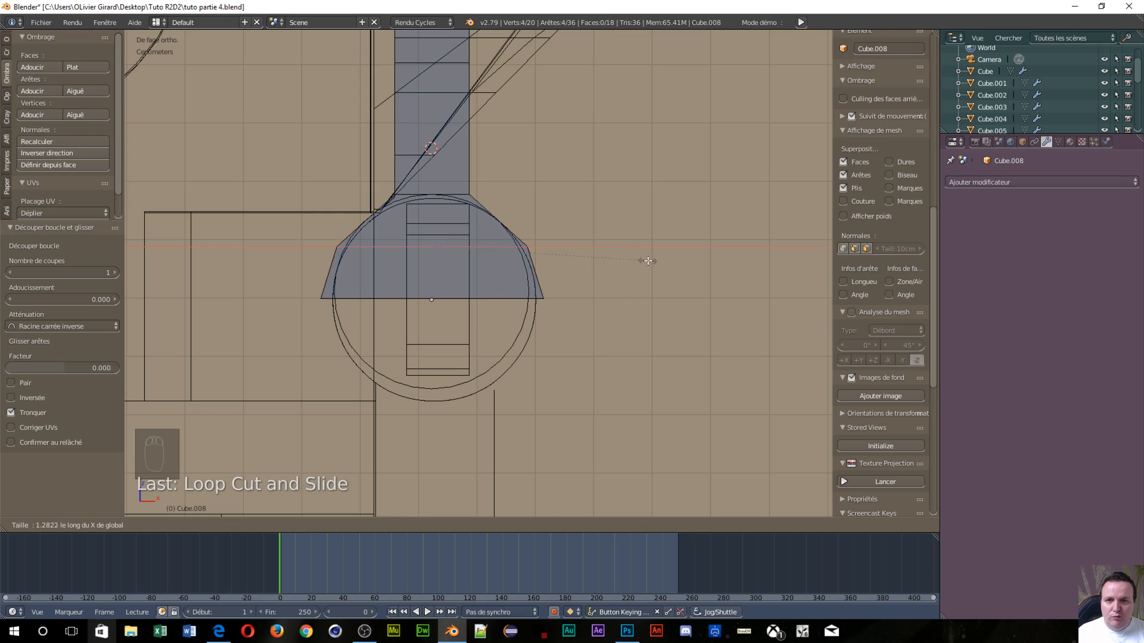
{"action": "left_click", "coordinate": [648, 258]}
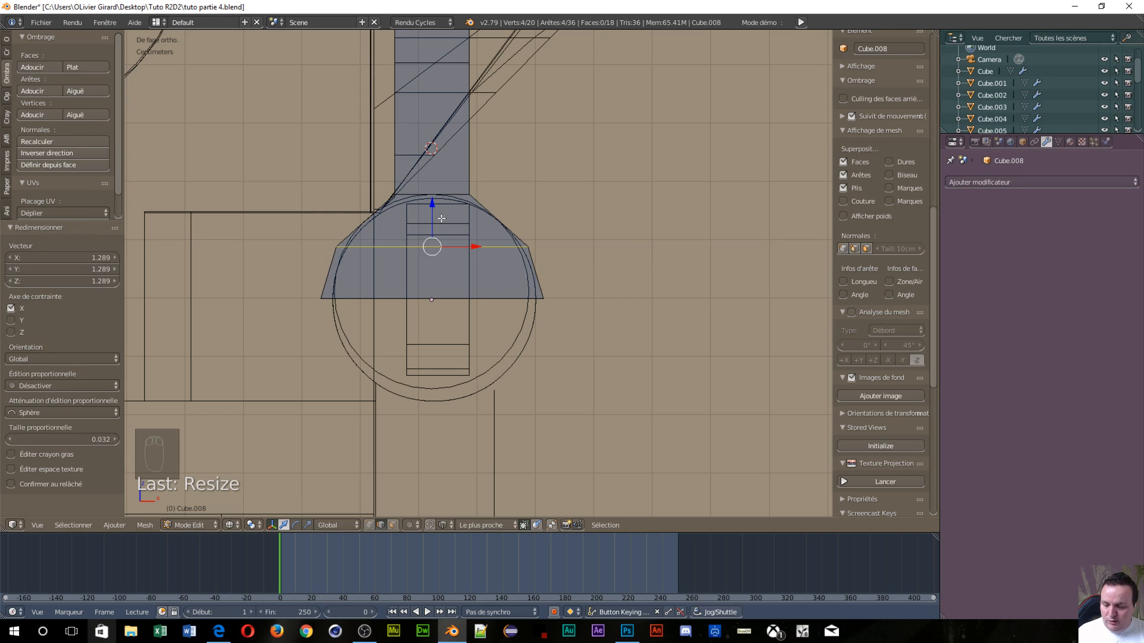
Add another centred loop cut in the upper part of the flare and scale it along X by about 1.084
{"action": "key", "text": "ctrl+r"}
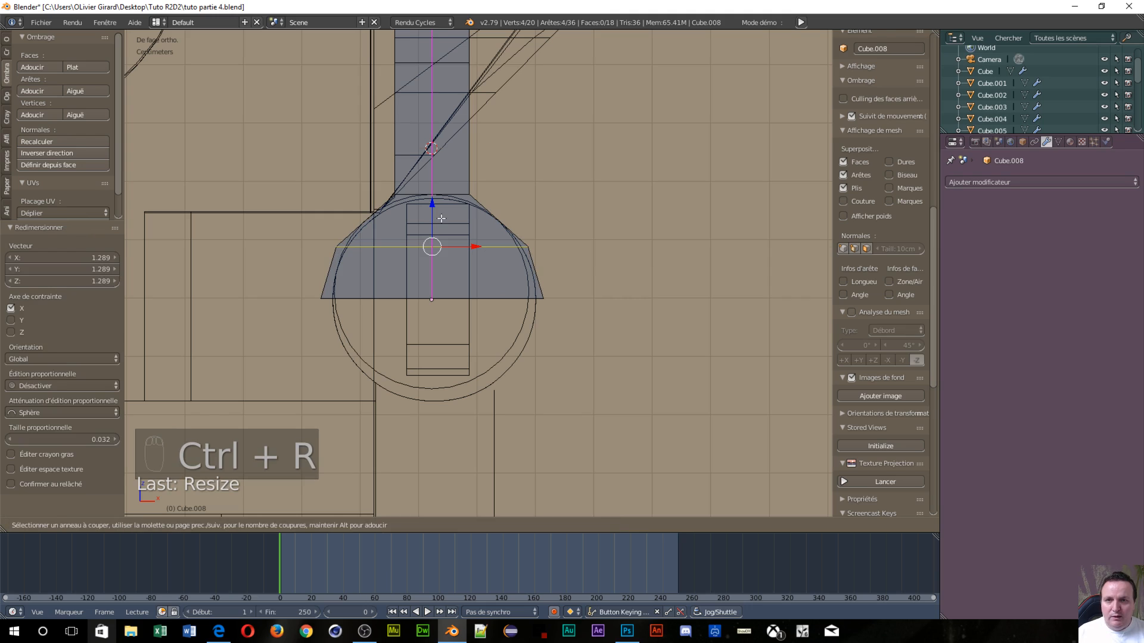
{"action": "left_click", "coordinate": [480, 219]}
{"action": "right_click", "coordinate": [481, 218]}
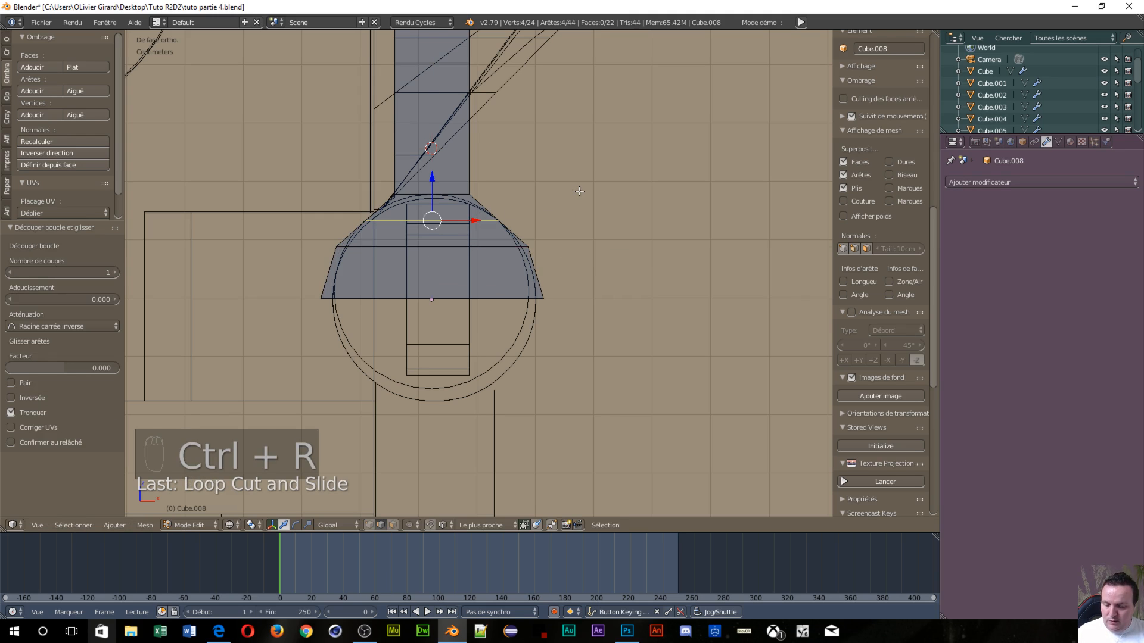
{"action": "key", "text": "s"}
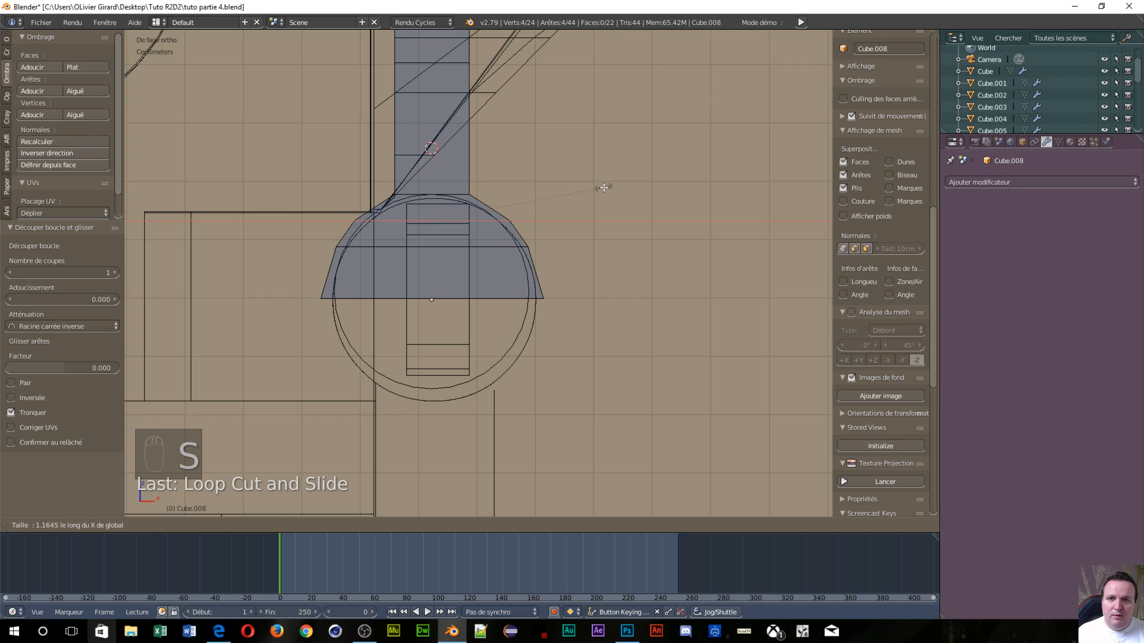
{"action": "left_click", "coordinate": [592, 190]}
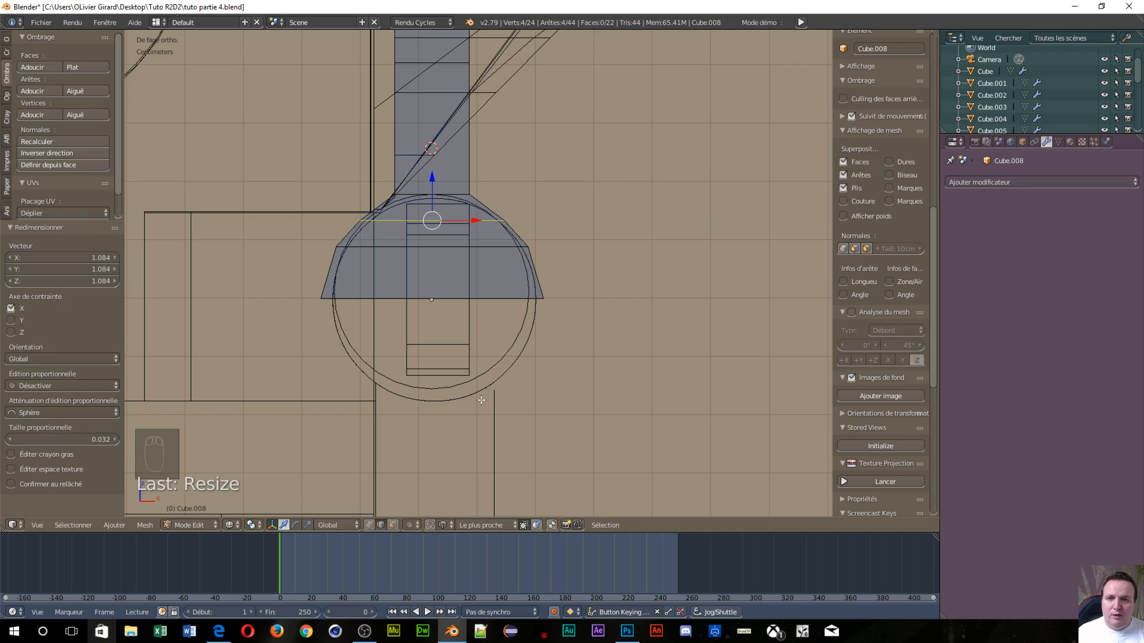
In face selection mode, extrude the part's bottom face about 1.91 cm downward to just below the ankle circle
{"action": "key", "text": "ctrl+Tab"}
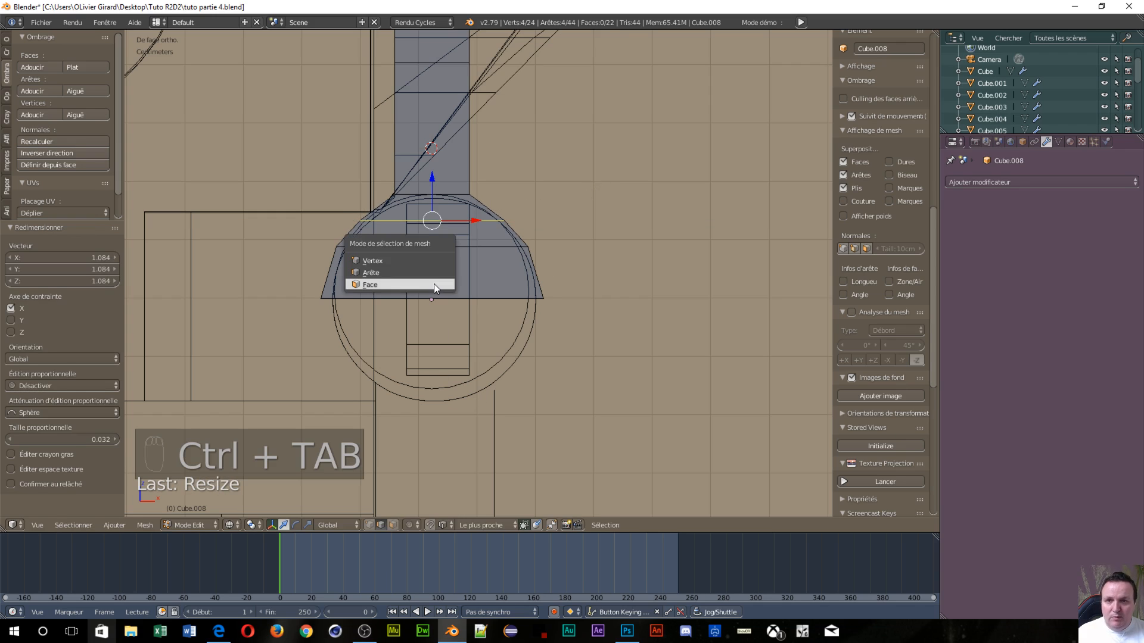
{"action": "left_click", "coordinate": [434, 283]}
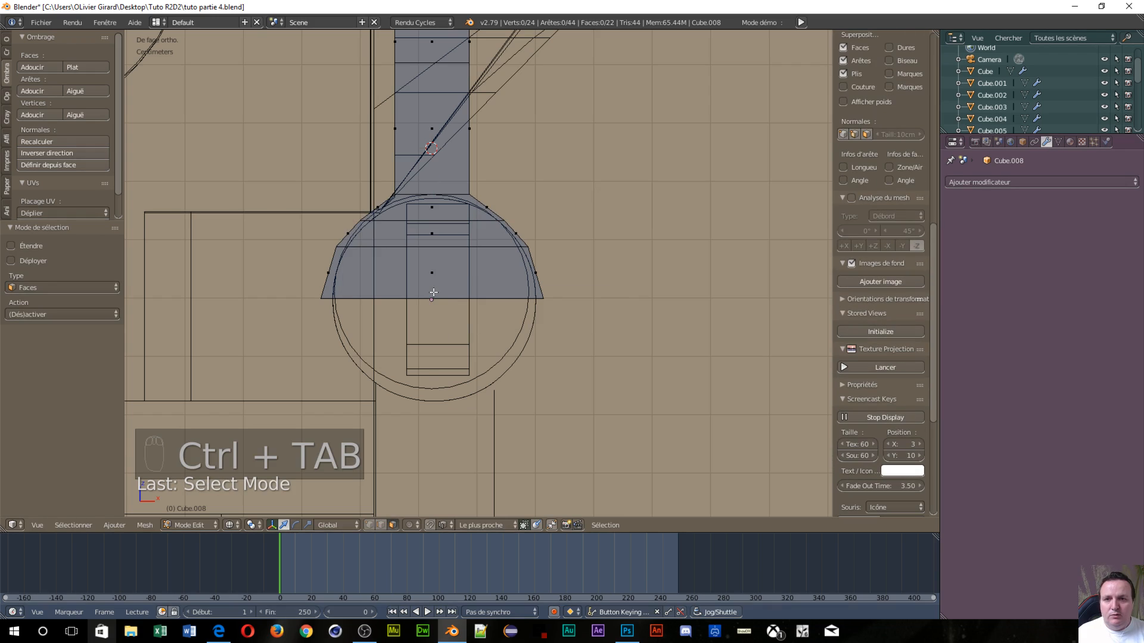
{"action": "left_click", "coordinate": [430, 299]}
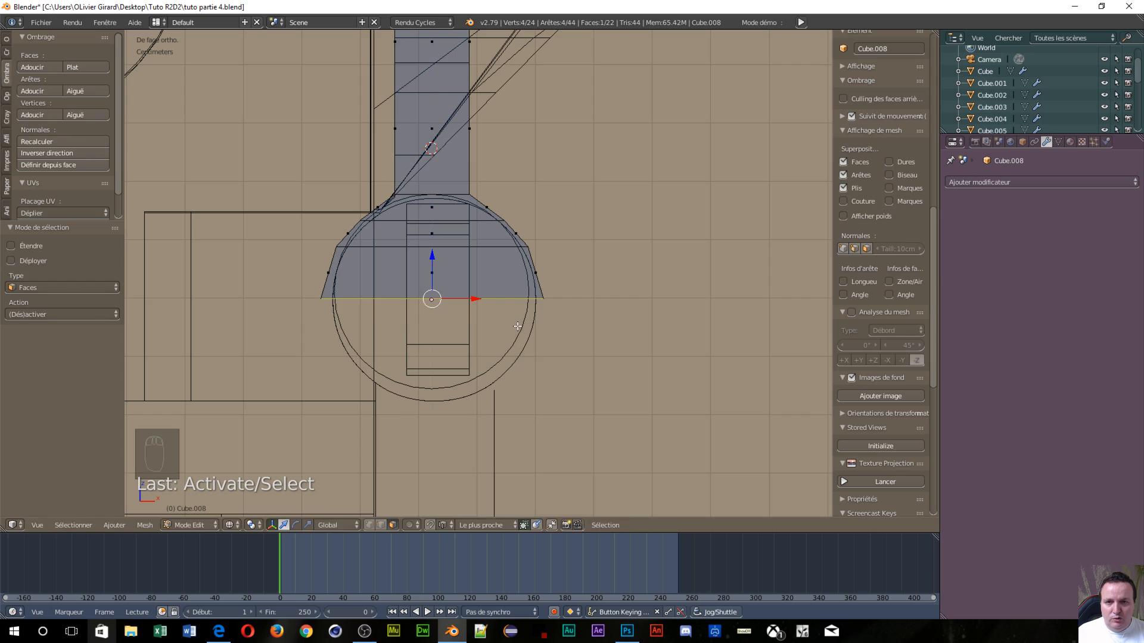
{"action": "key", "text": "e"}
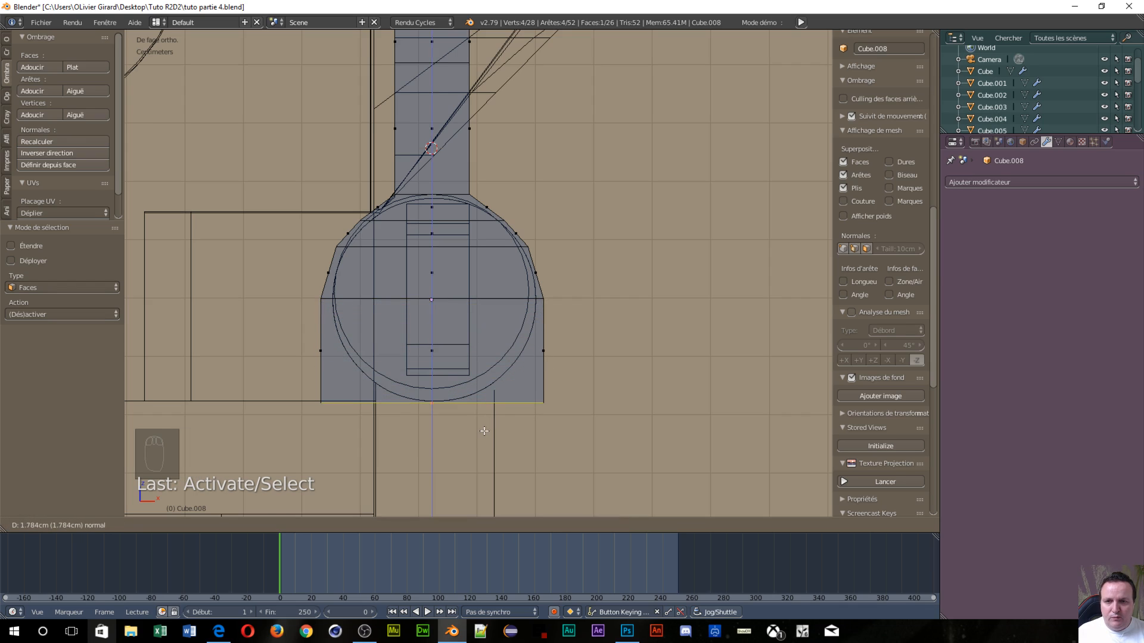
{"action": "left_click", "coordinate": [478, 437]}
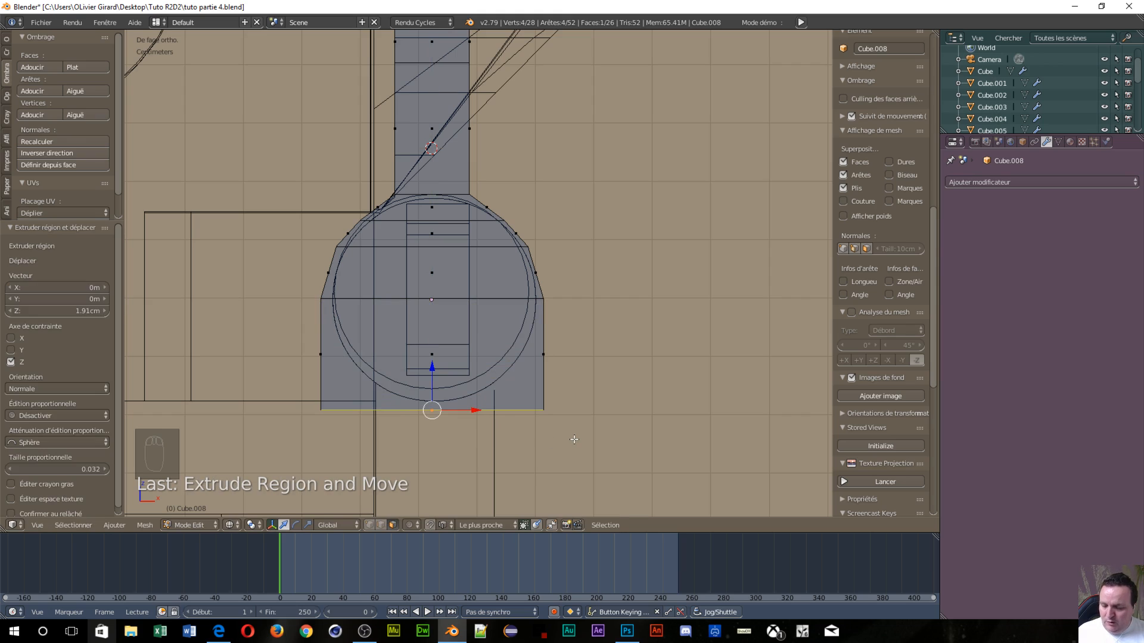
Scale the extruded bottom face along X by about 0.266 to narrow the underside of the ankle part
{"action": "key", "text": "s"}
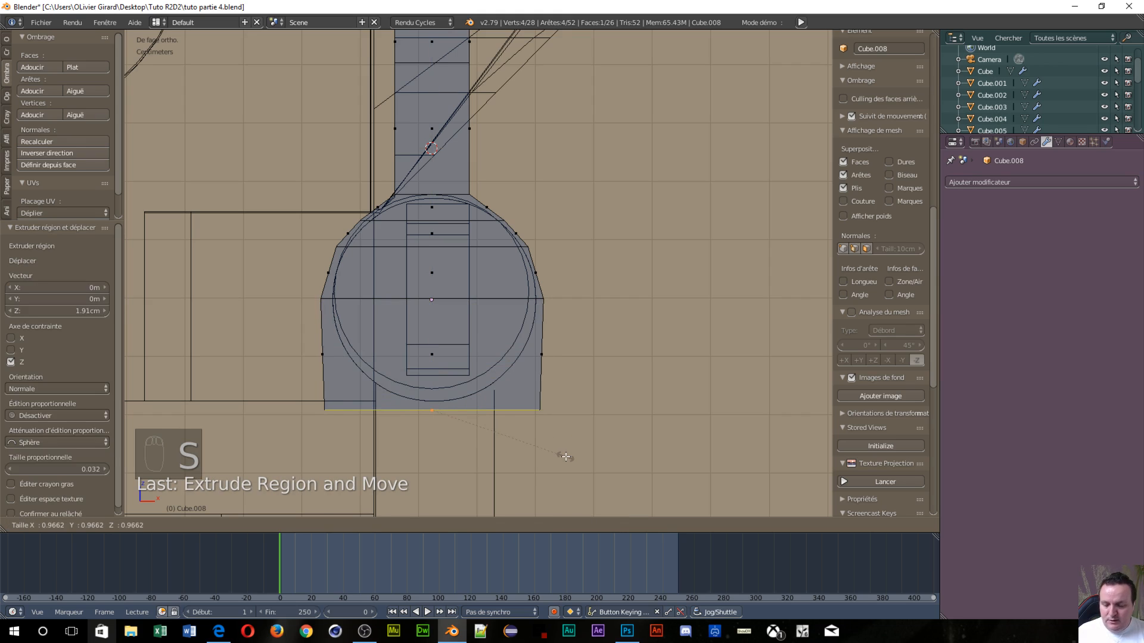
{"action": "key", "text": "x"}
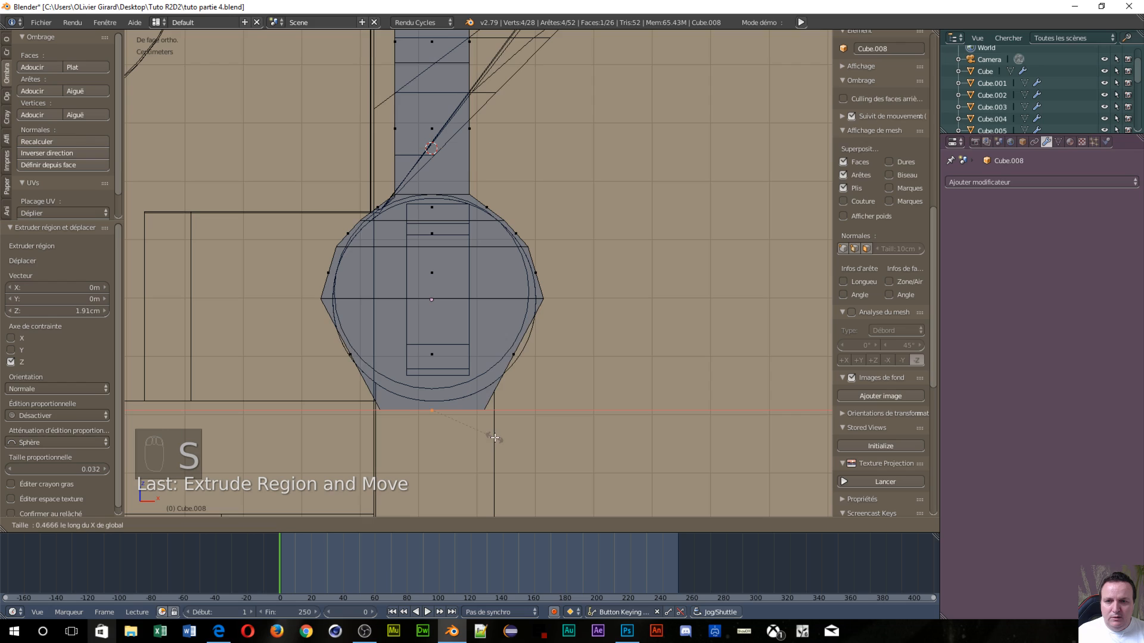
{"action": "left_click", "coordinate": [462, 435]}
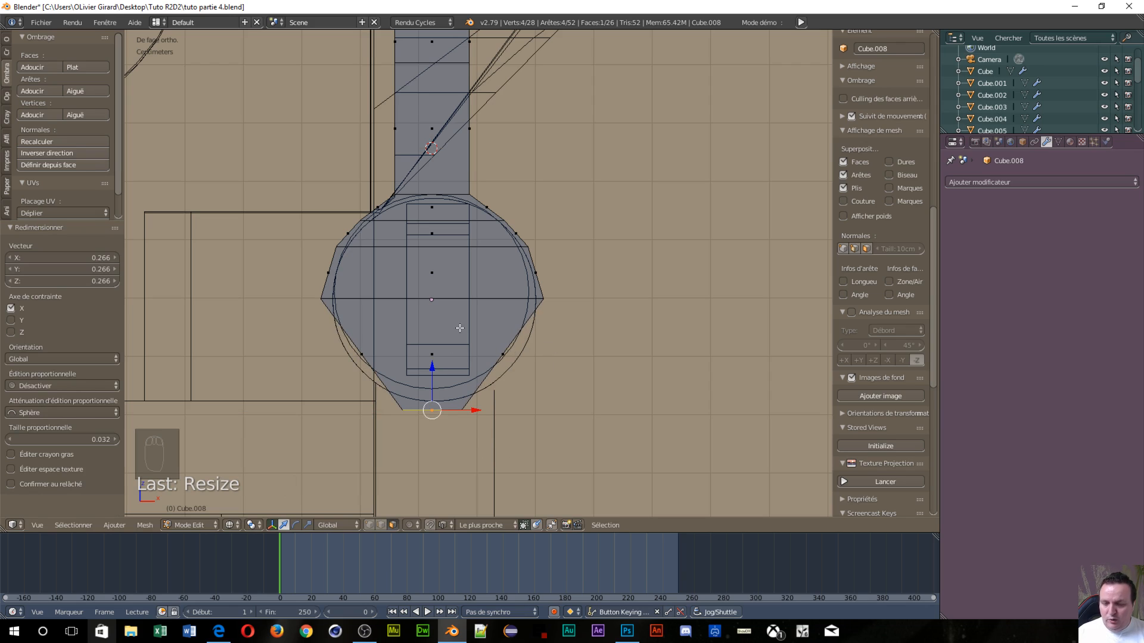
Add three evenly spaced loop cuts across the tapered lower section and scale them together along X by about 1.156
{"action": "key", "text": "ctrl+r"}
{"action": "scroll", "coordinate": [519, 327], "scroll_direction": "up", "scroll_amount": 1}
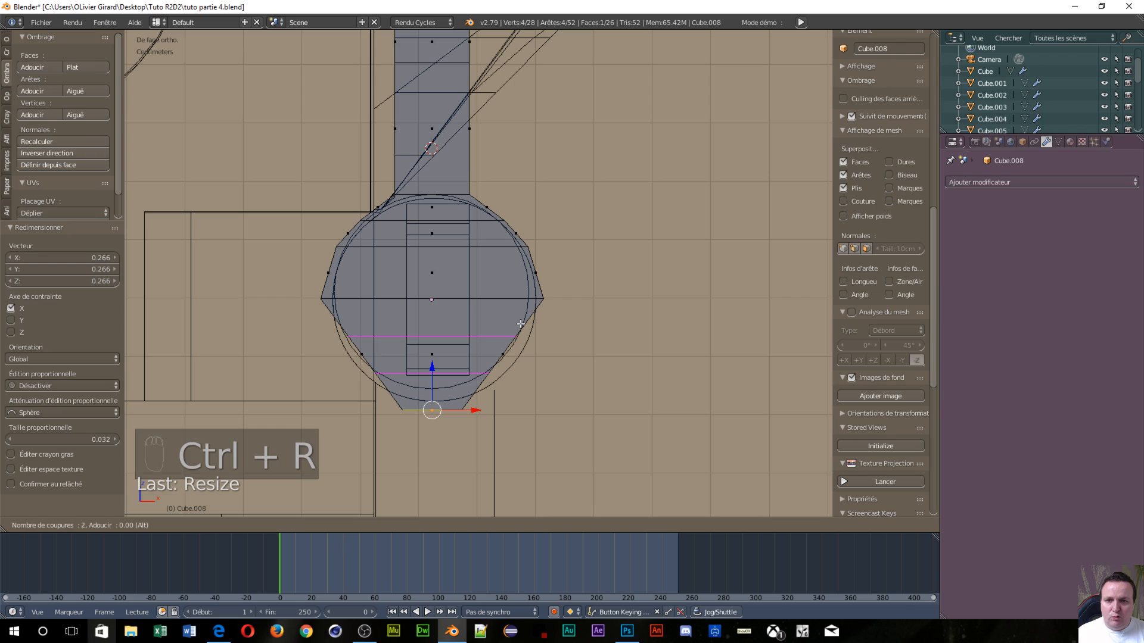
{"action": "left_click", "coordinate": [521, 324]}
{"action": "right_click", "coordinate": [519, 316]}
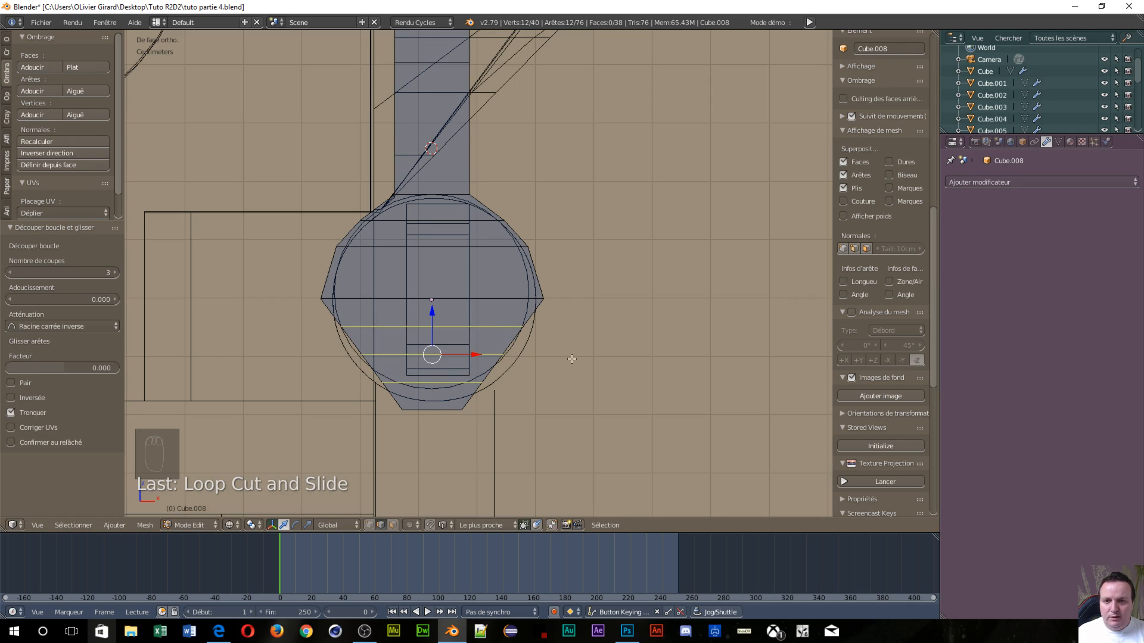
{"action": "key", "text": "s"}
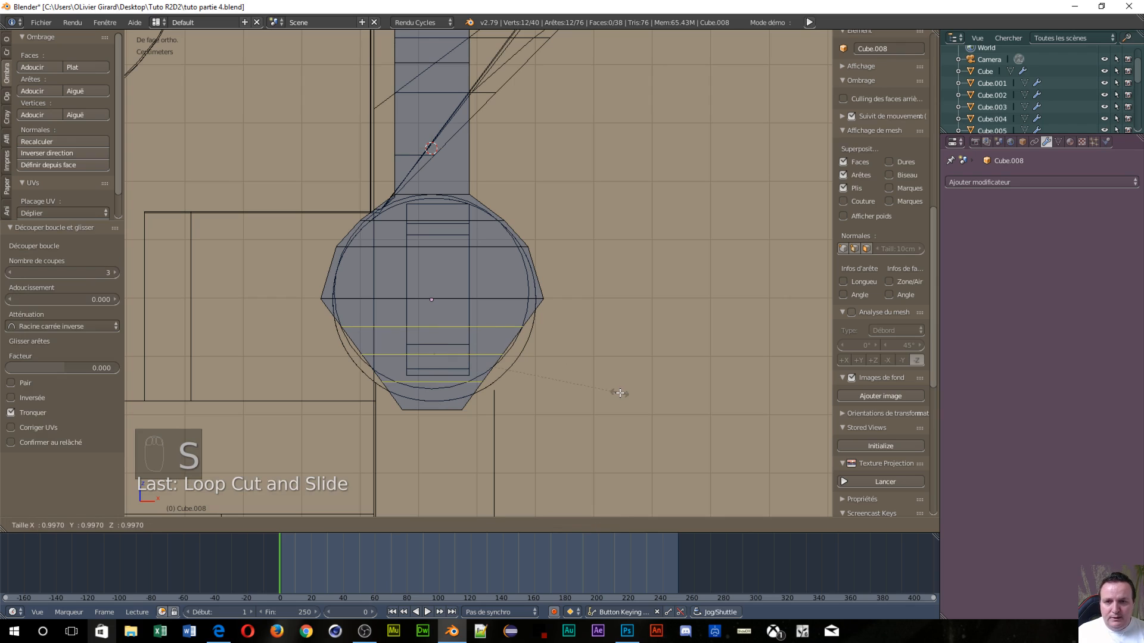
{"action": "key", "text": "x"}
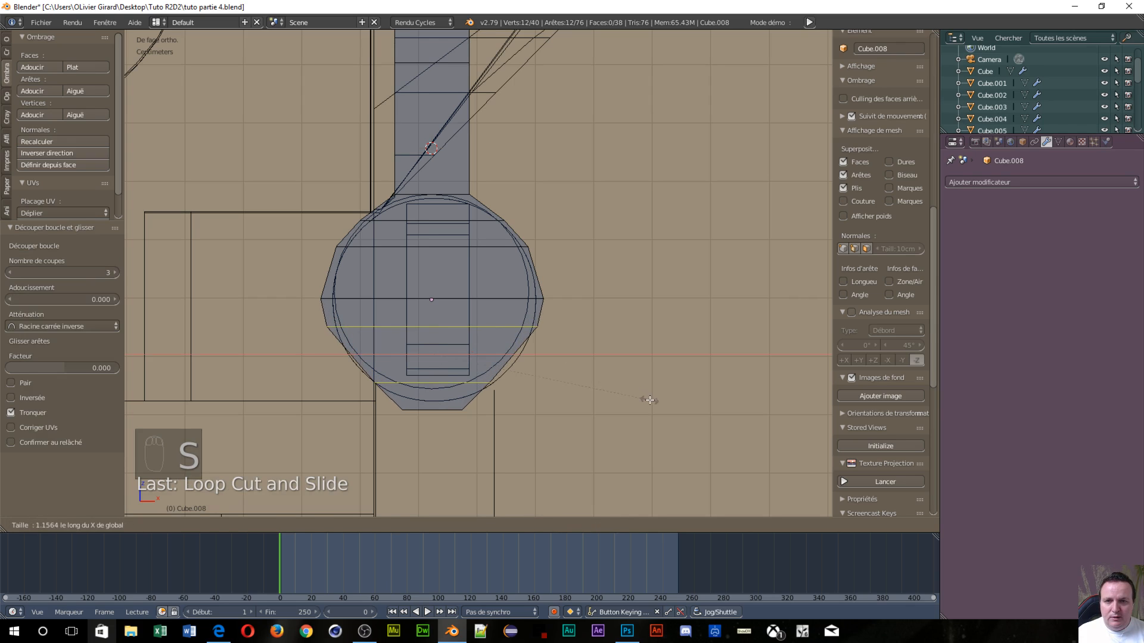
{"action": "left_click", "coordinate": [648, 398]}
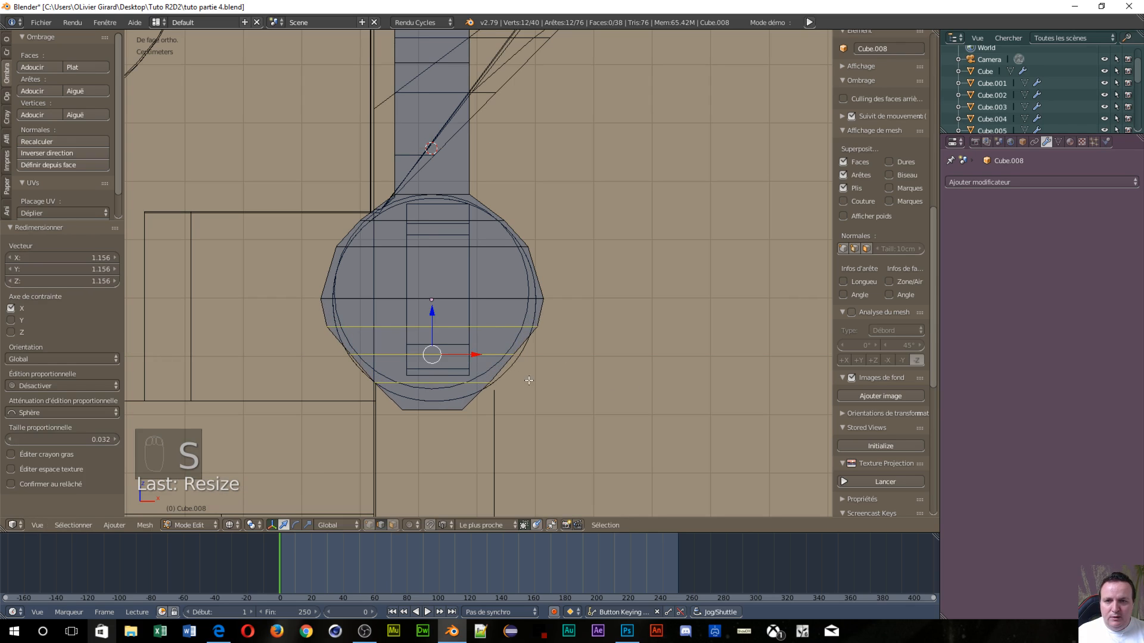
Scale the lower two of the three loops along X by about 1.157, and the lowest loop alone by about 1.097
{"action": "right_click", "coordinate": [495, 321], "text": "alt+shift"}
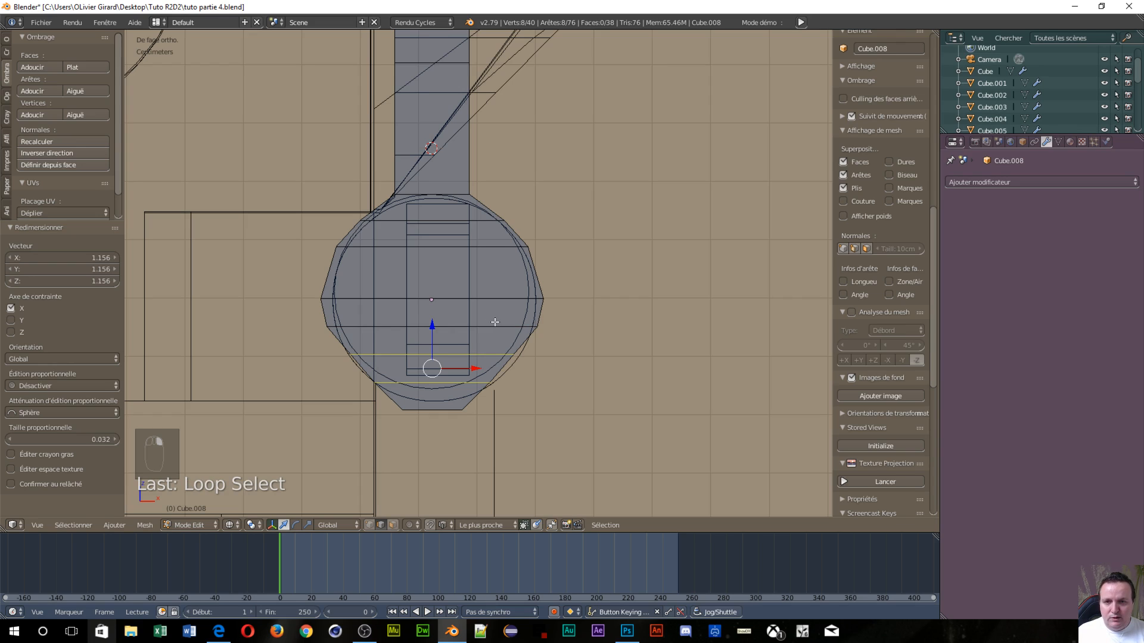
{"action": "key", "text": "s"}
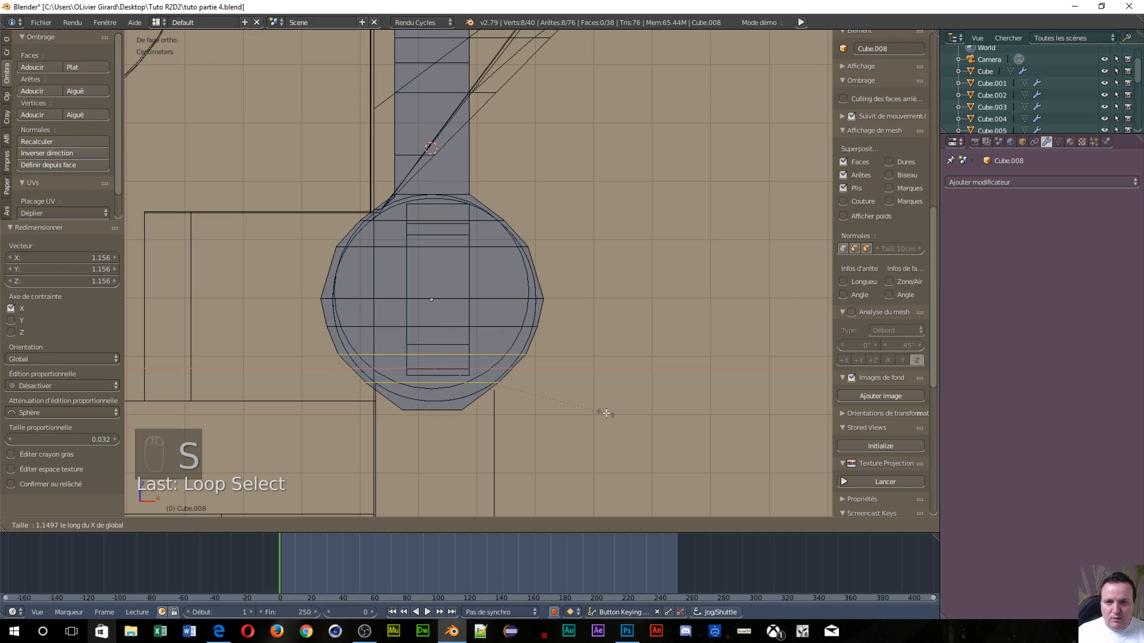
{"action": "left_click", "coordinate": [596, 406]}
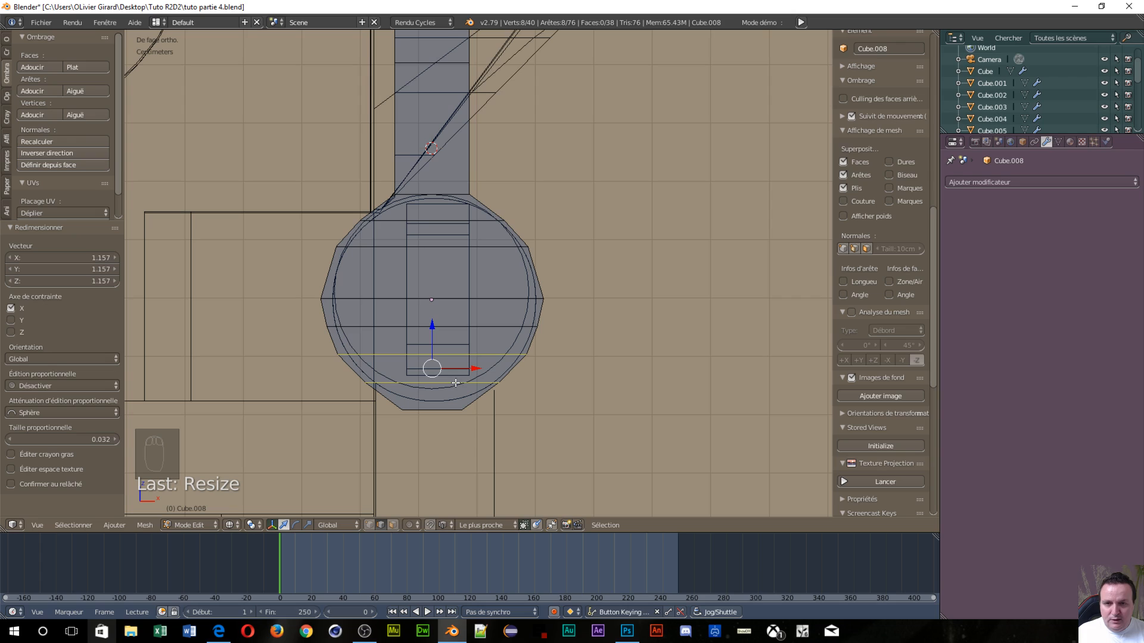
{"action": "right_click", "coordinate": [477, 383], "text": "alt"}
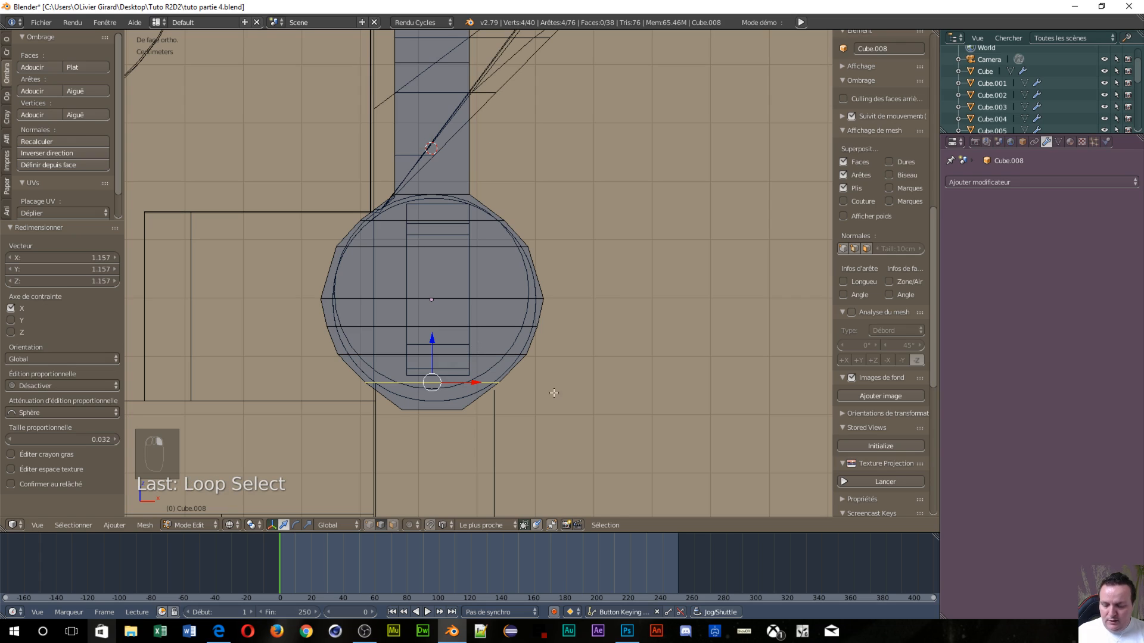
{"action": "key", "text": "s"}
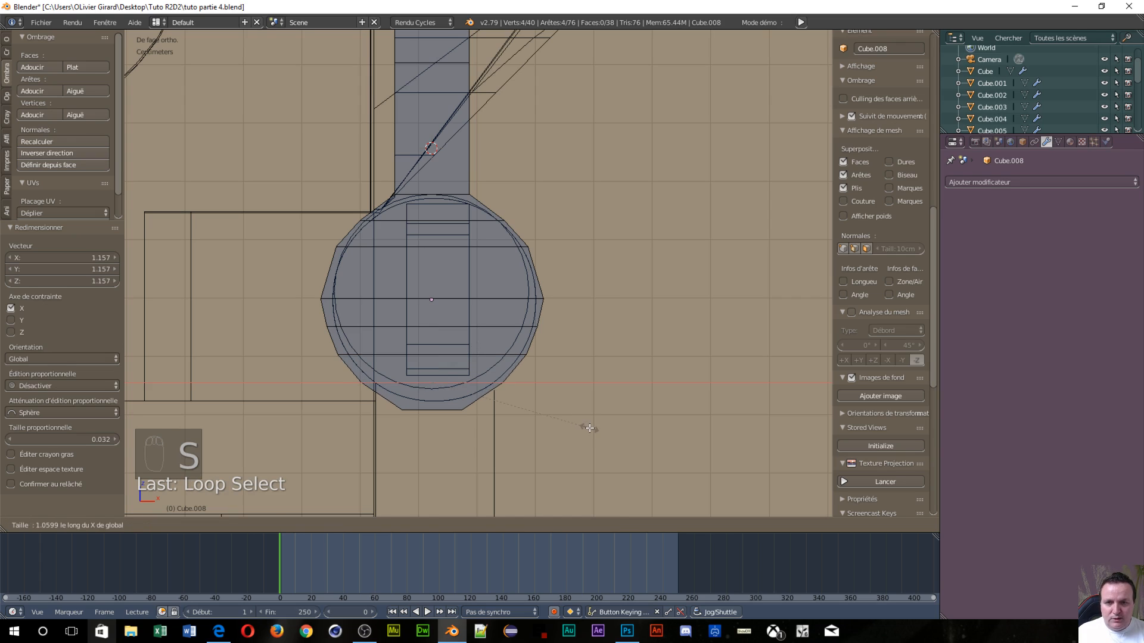
{"action": "left_click", "coordinate": [594, 426]}
Check the rounded ankle part around the cylinder in 3D, return to Object Mode and add a Mirror (Miroir) modifier to it
{"action": "middle_click_drag", "start_coordinate": [613, 391], "coordinate": [522, 386]}
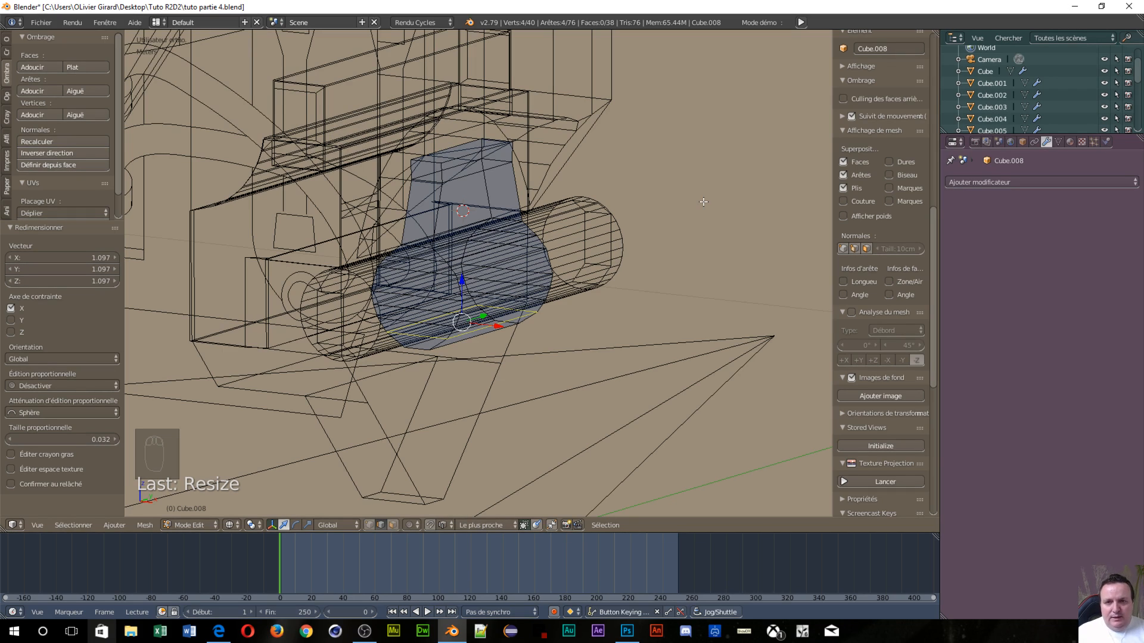
{"action": "scroll", "coordinate": [491, 322], "scroll_direction": "up", "scroll_amount": 3}
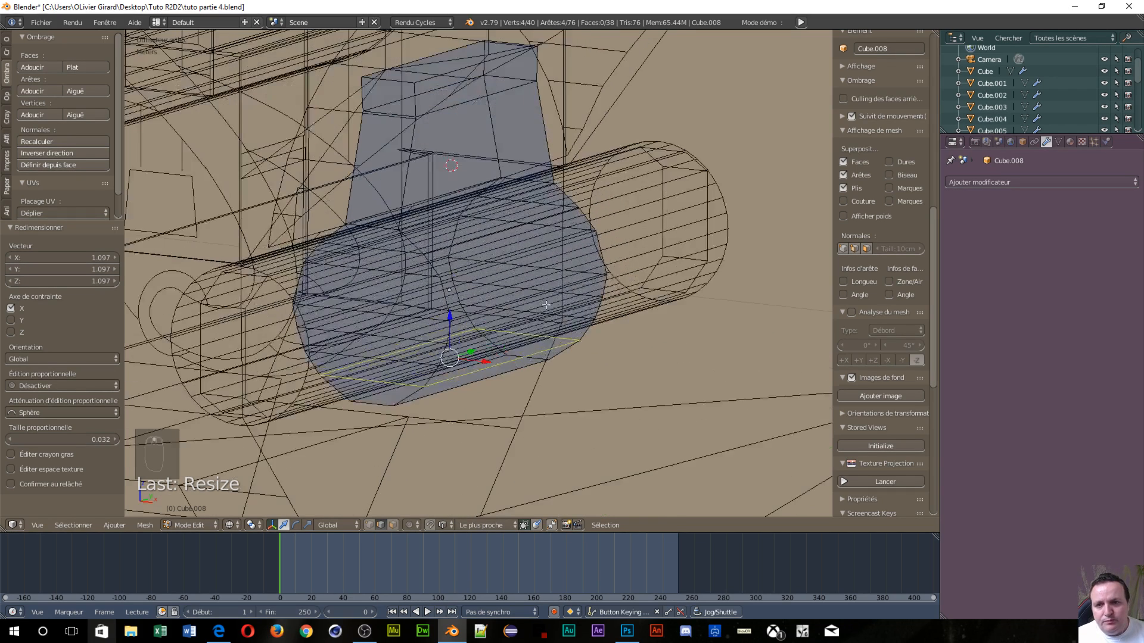
{"action": "scroll", "coordinate": [420, 295], "scroll_direction": "down", "scroll_amount": 3}
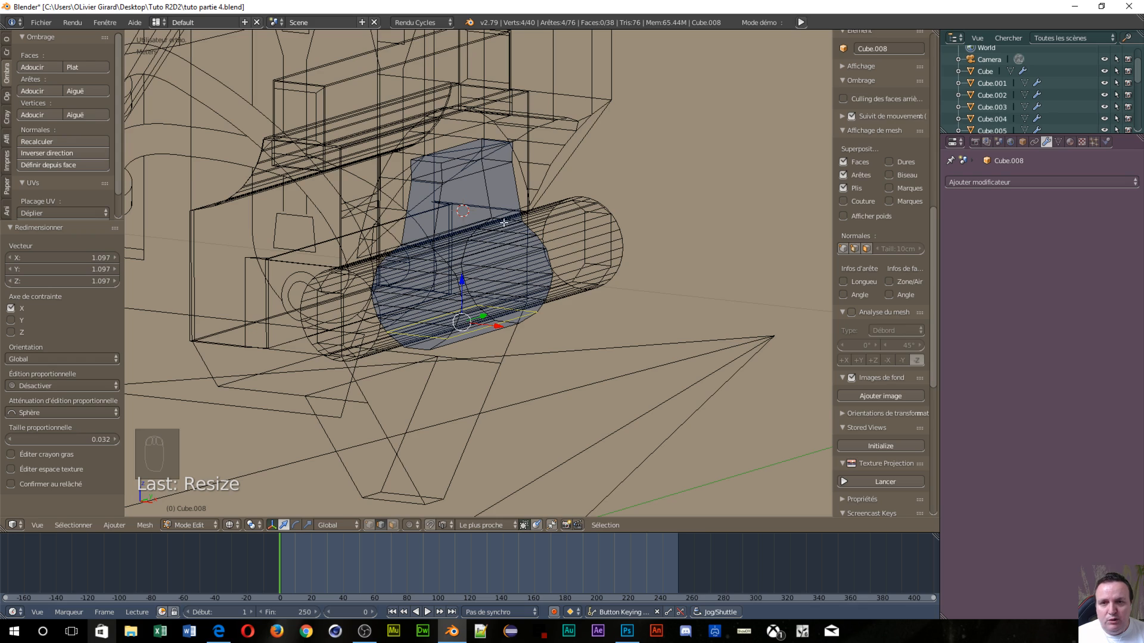
{"action": "key", "text": "Tab"}
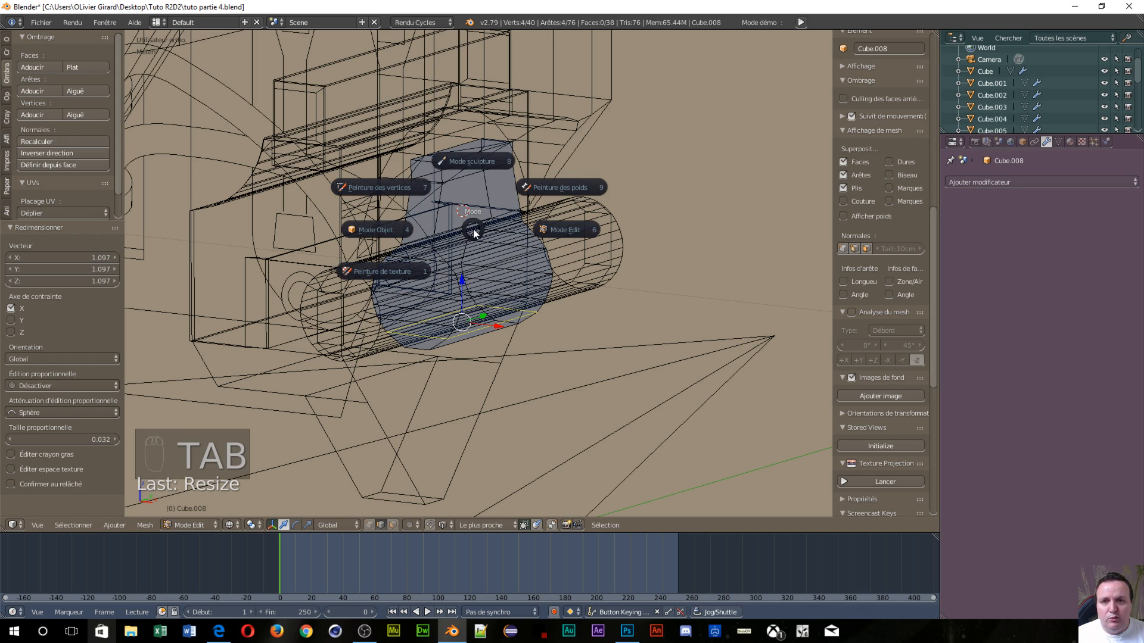
{"action": "left_click", "coordinate": [374, 231]}
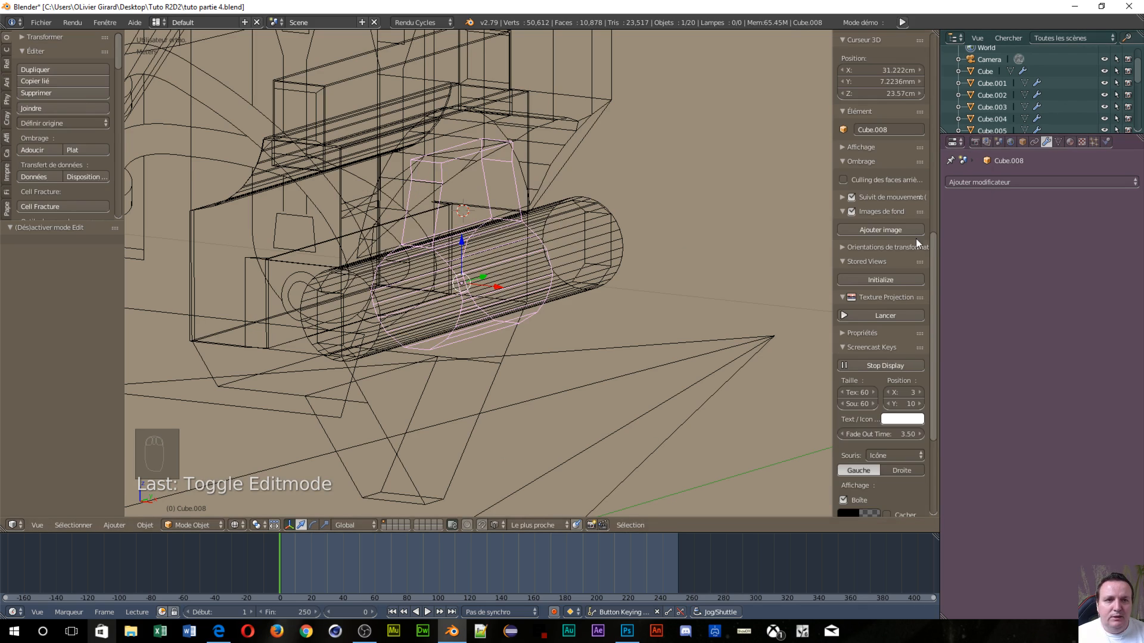
{"action": "left_click", "coordinate": [1087, 180]}
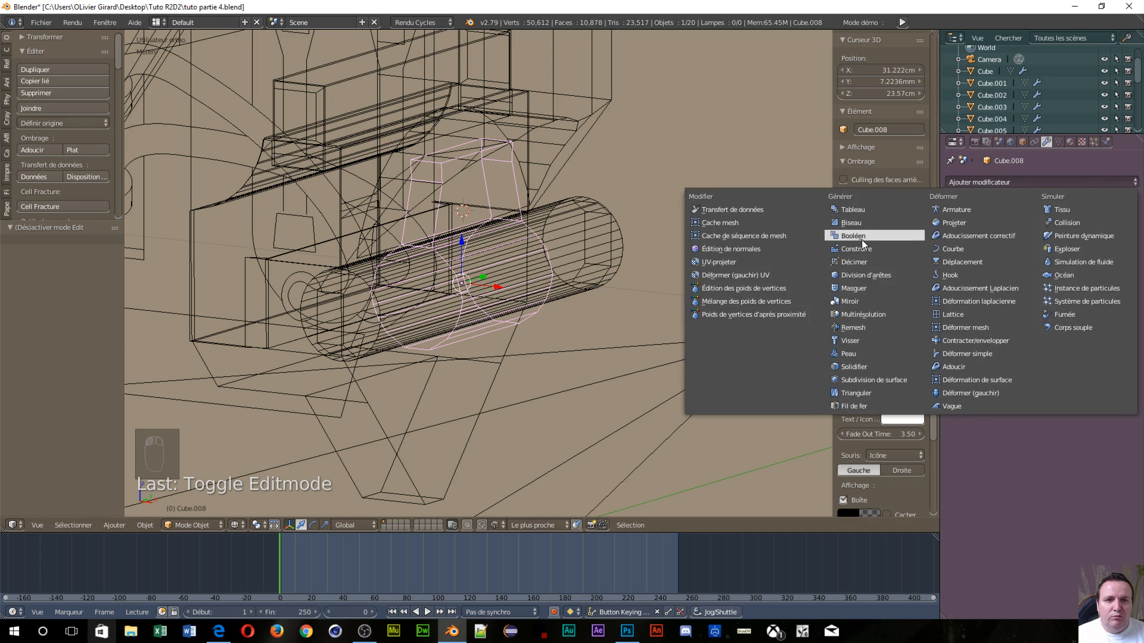
{"action": "left_click", "coordinate": [861, 301]}
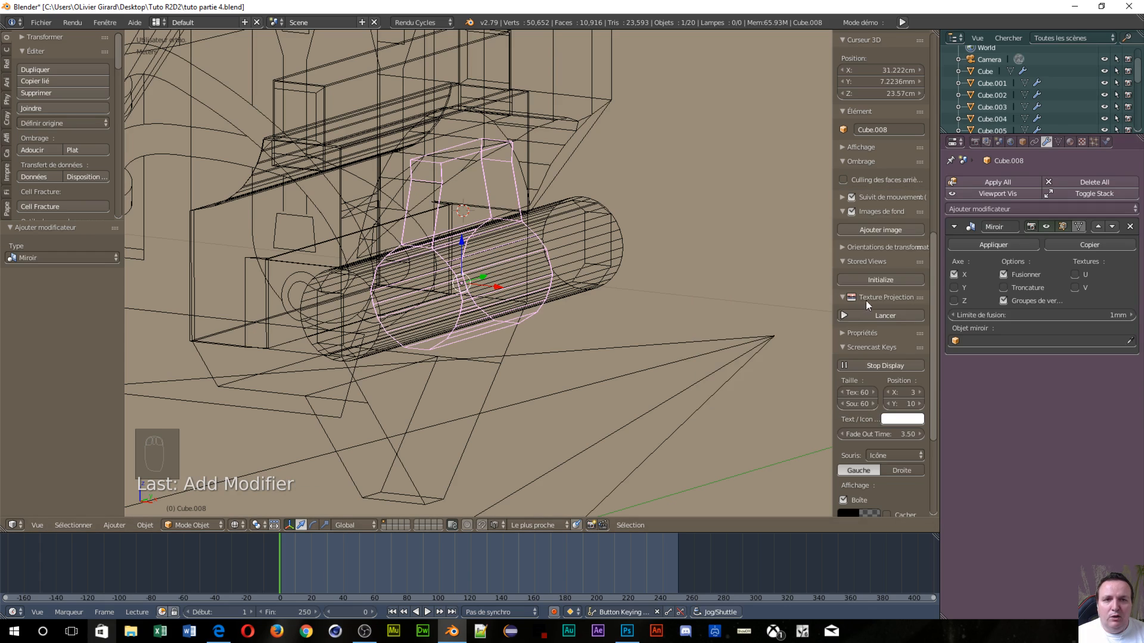
Set Cube.007 as the mirror object of the ankle part's Mirror (Miroir) modifier and check the copy on the other leg
{"action": "left_click", "coordinate": [1132, 336]}
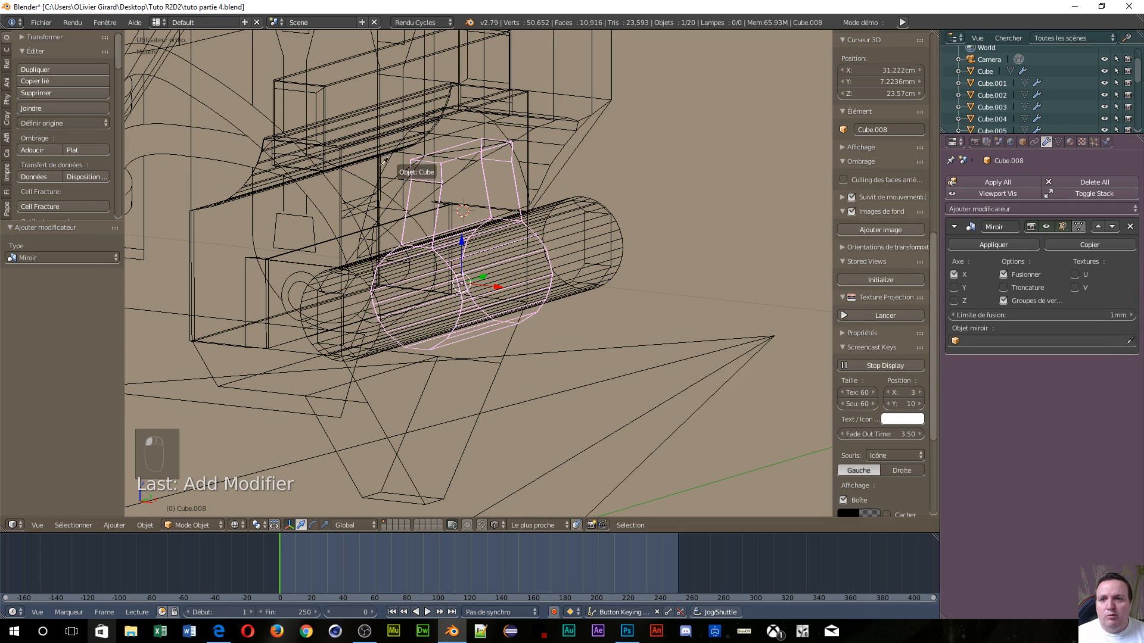
{"action": "left_click", "coordinate": [339, 78]}
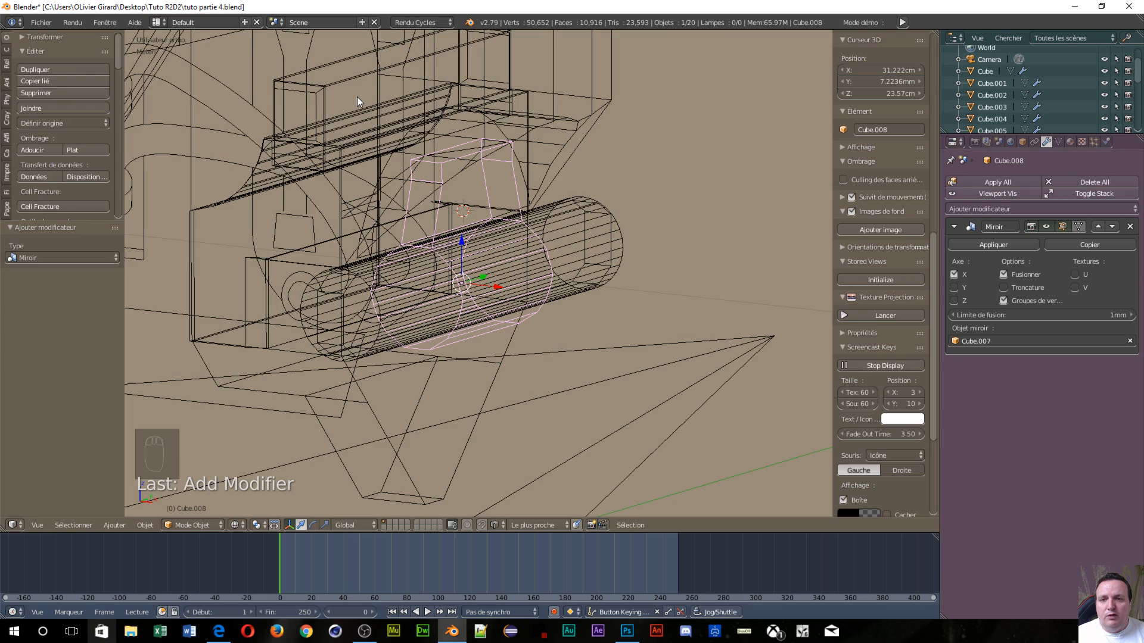
{"action": "scroll", "coordinate": [356, 97], "scroll_direction": "down", "scroll_amount": 8}
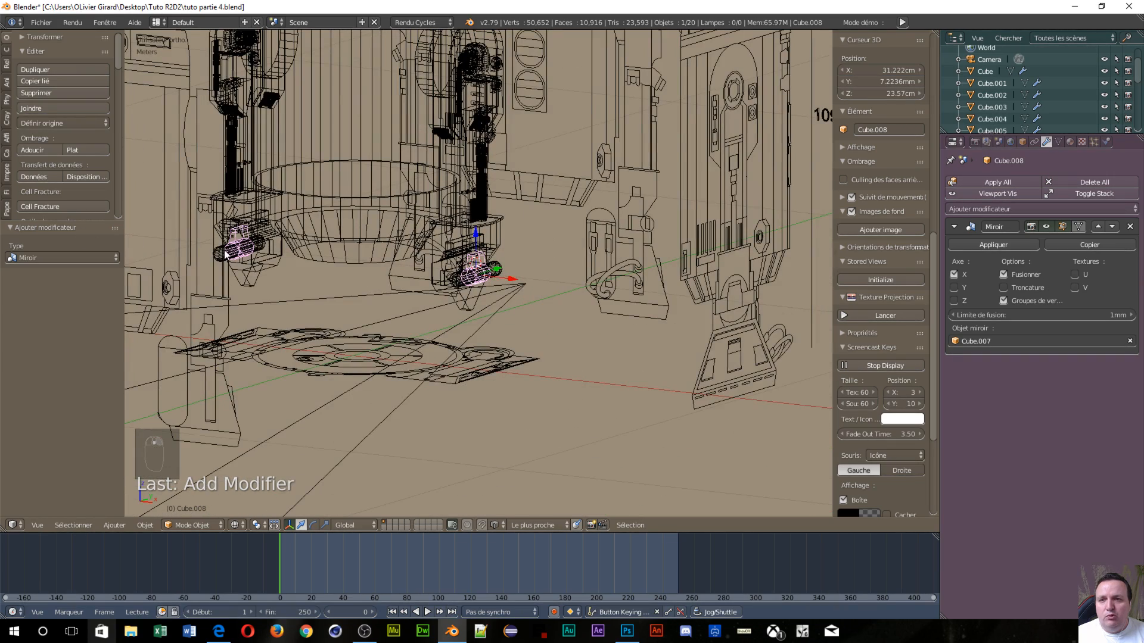
{"action": "scroll", "coordinate": [529, 408], "scroll_direction": "up", "scroll_amount": 6}
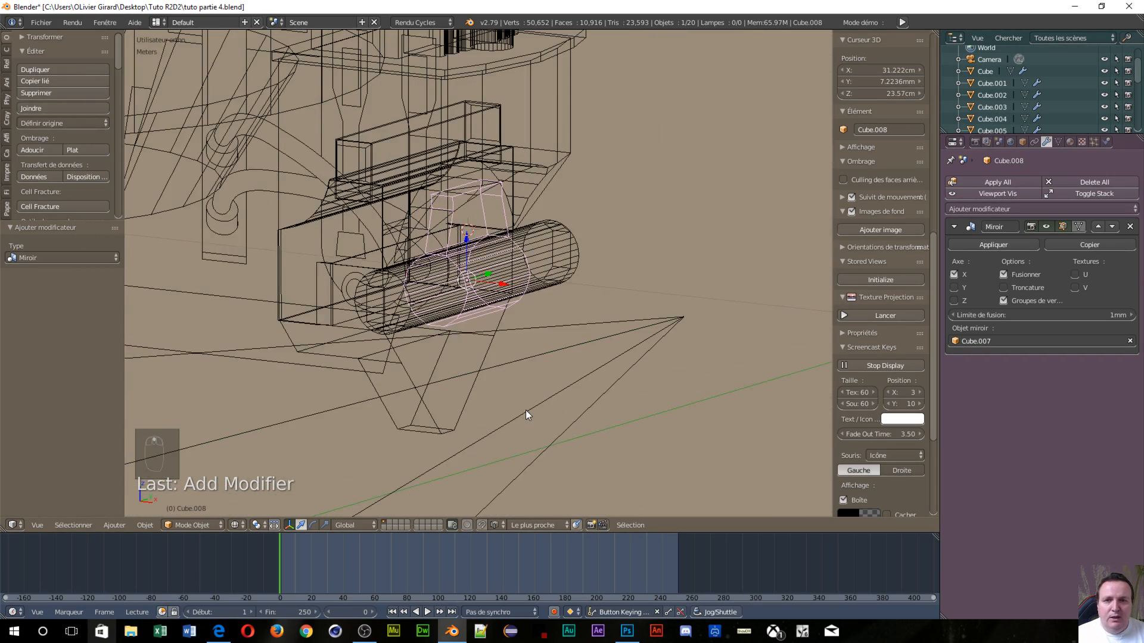
Add a Boolean (Booléen) modifier to the ankle part and place it above the Mirror modifier in the stack
{"action": "left_click", "coordinate": [1019, 210]}
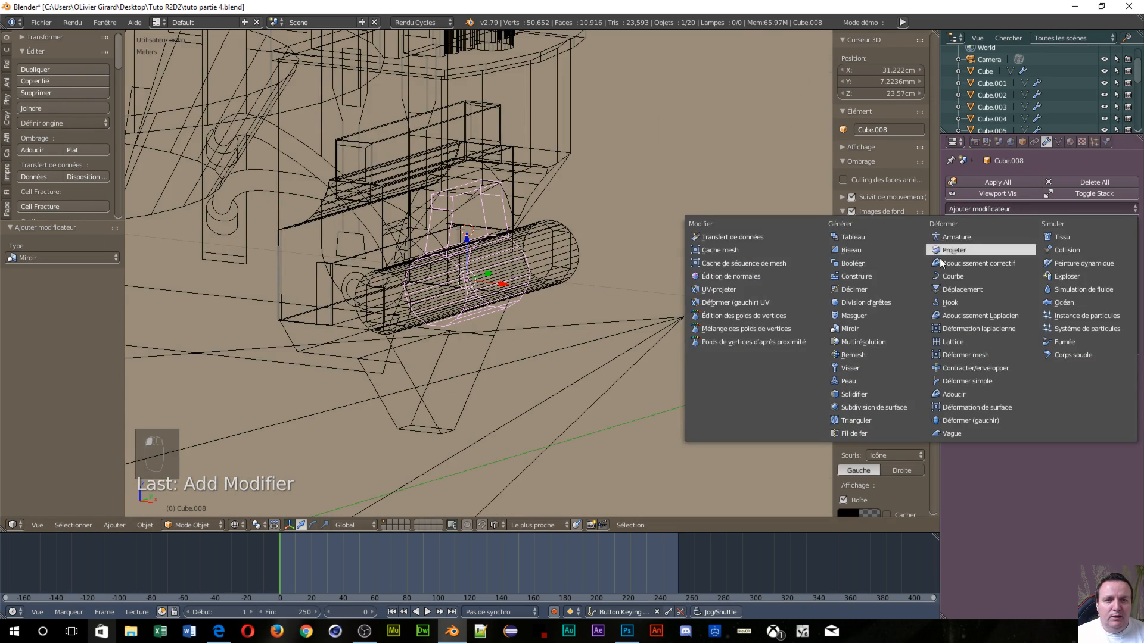
{"action": "left_click", "coordinate": [859, 266]}
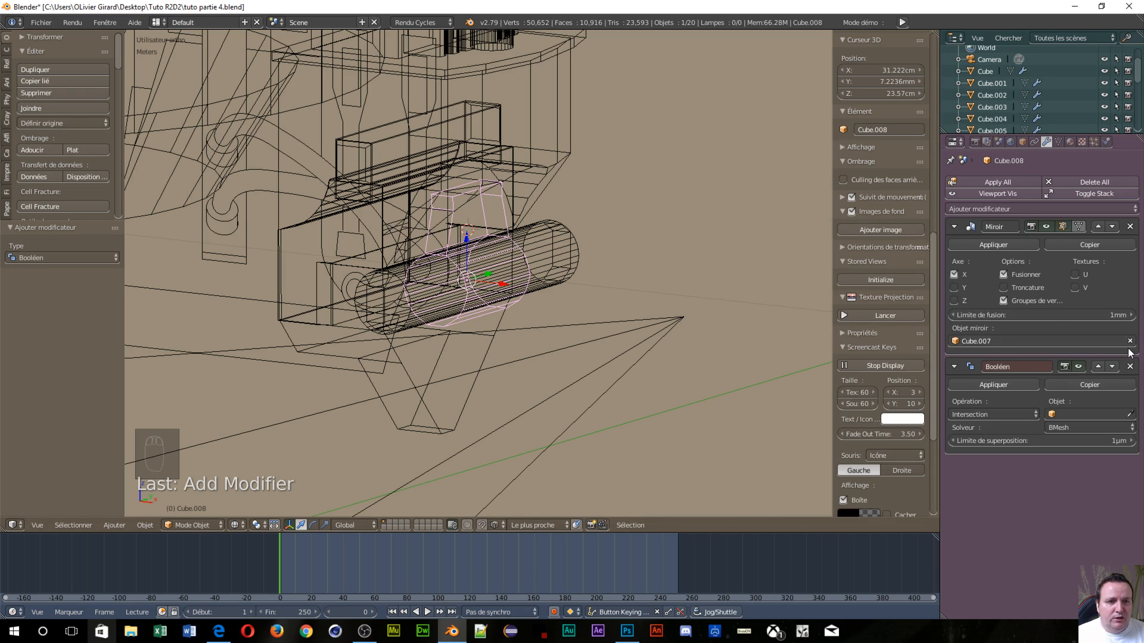
{"action": "left_click", "coordinate": [1098, 367]}
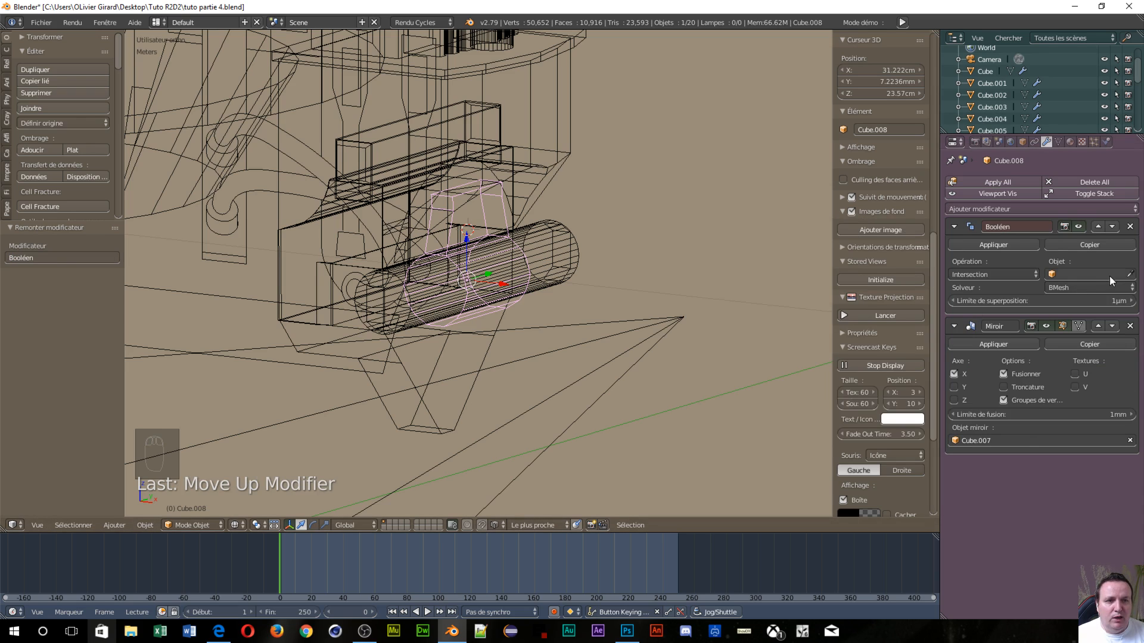
Set the Boolean modifier's object to Cylindre.001 and its operation to Difference (Différence)
{"action": "left_click", "coordinate": [1130, 275]}
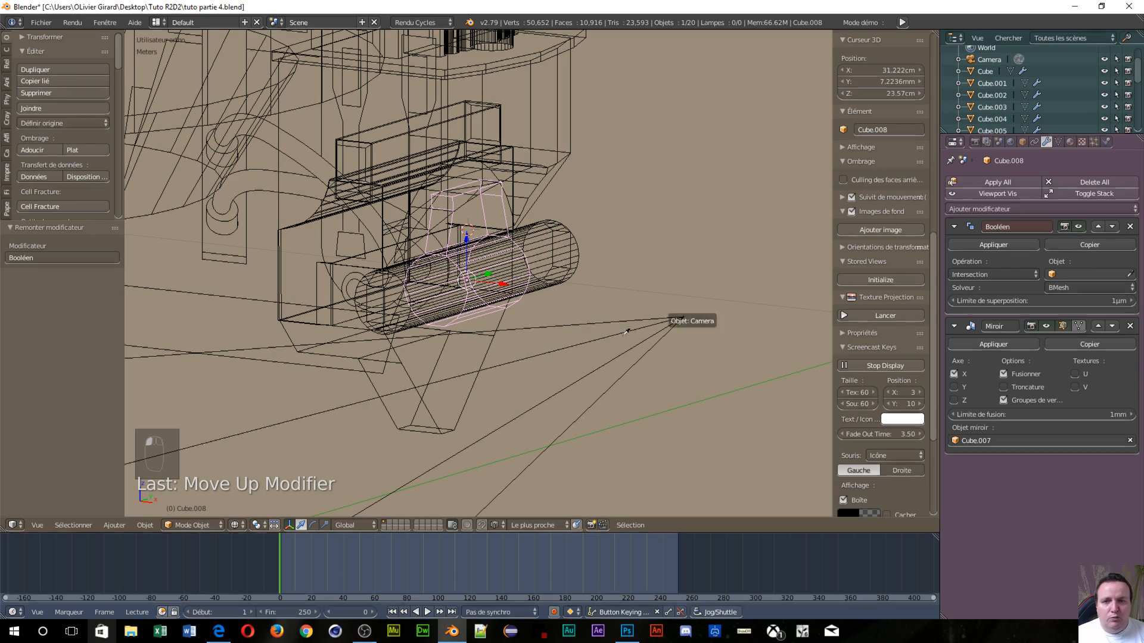
{"action": "left_click", "coordinate": [549, 228]}
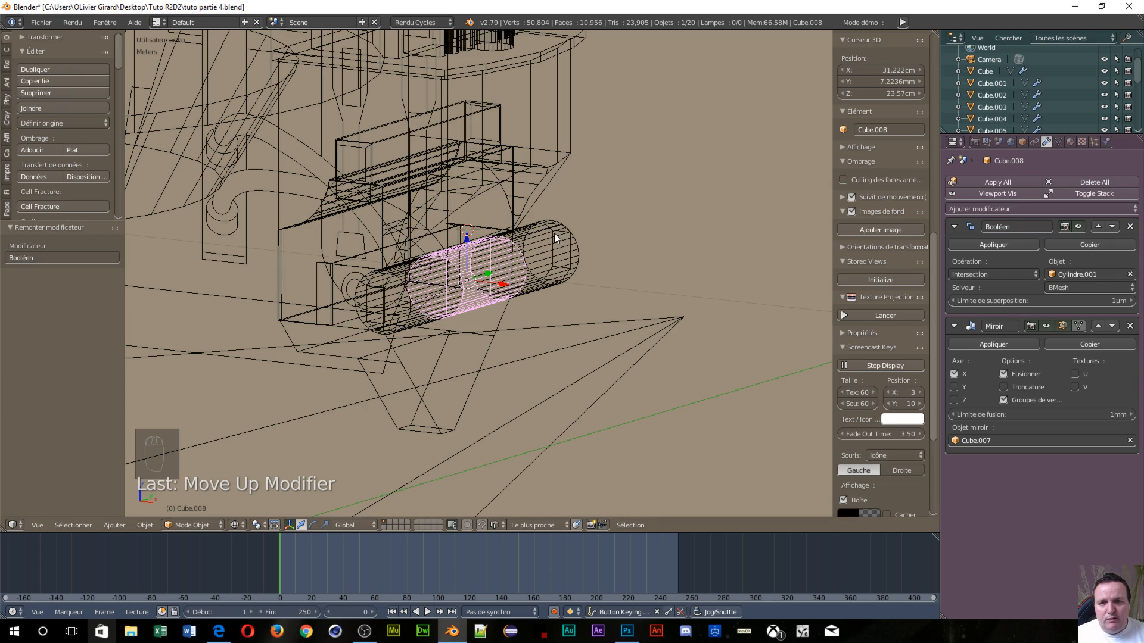
{"action": "left_click", "coordinate": [1024, 273]}
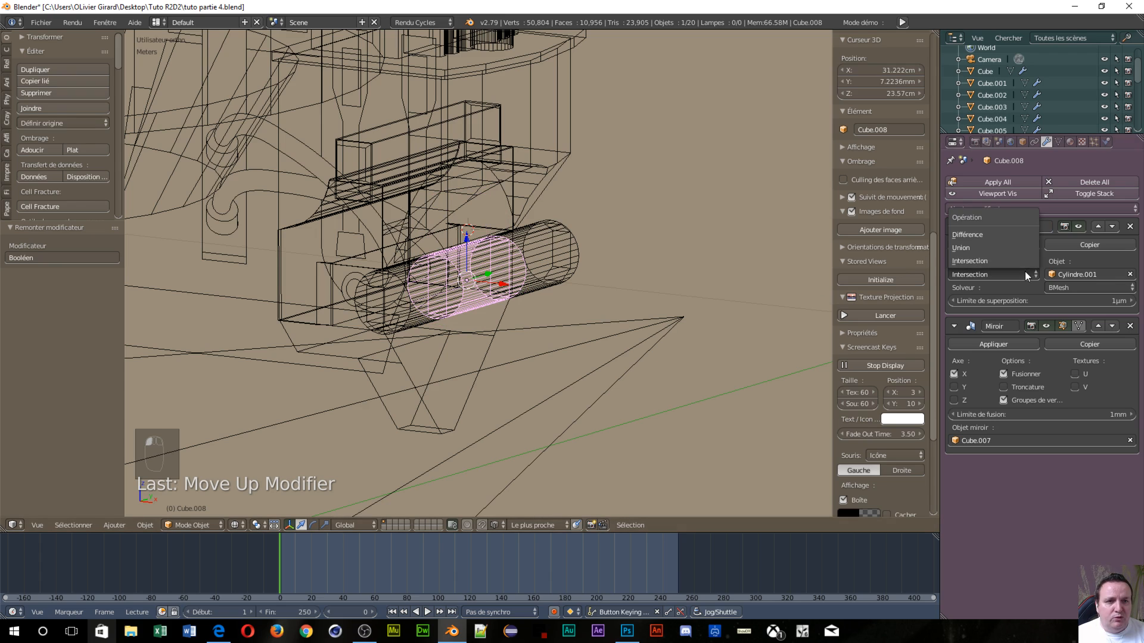
{"action": "left_click", "coordinate": [978, 233]}
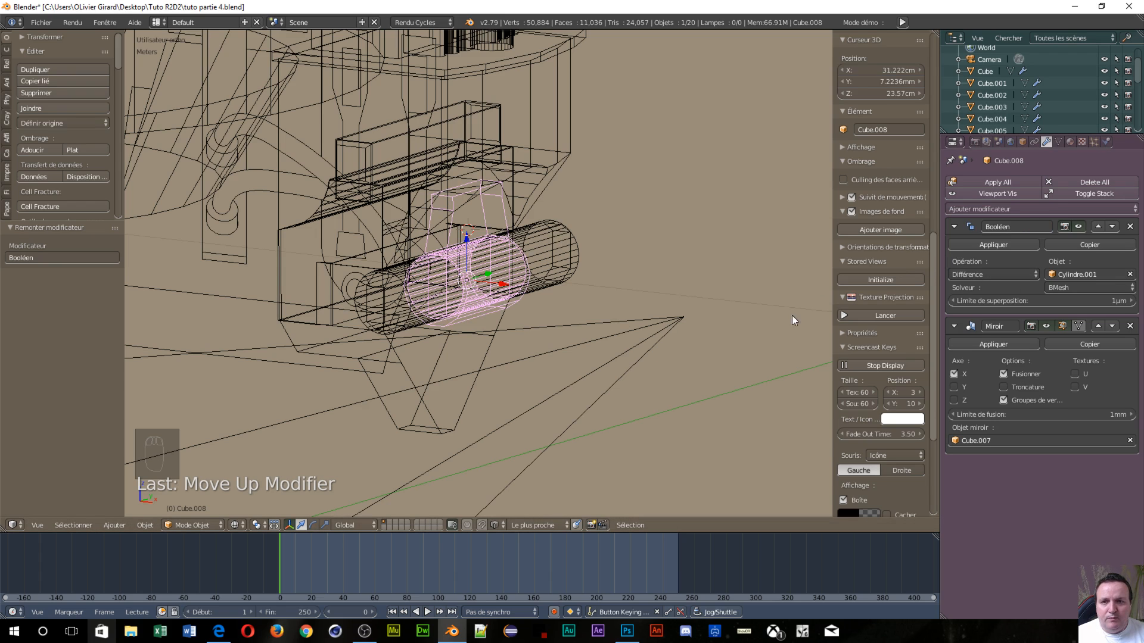
In front view, move Cylindre.001 by about -0.118 mm in X and -1.77 mm in Z within the ankle part's round outline
{"action": "scroll", "coordinate": [462, 362], "scroll_direction": "up", "scroll_amount": 5}
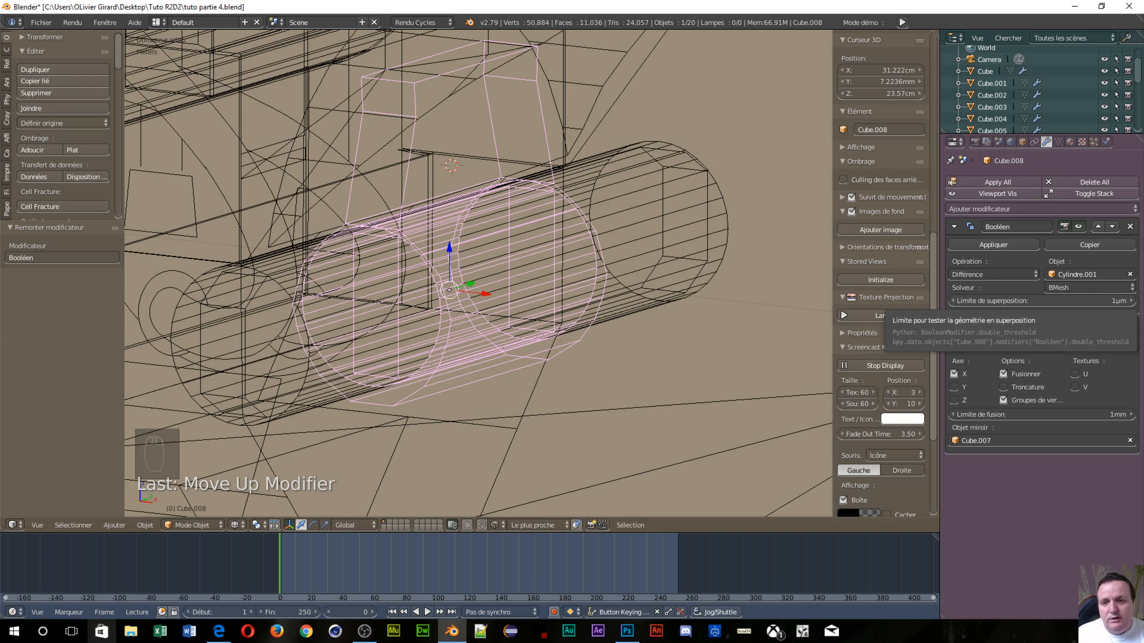
{"action": "key", "text": "KP_1"}
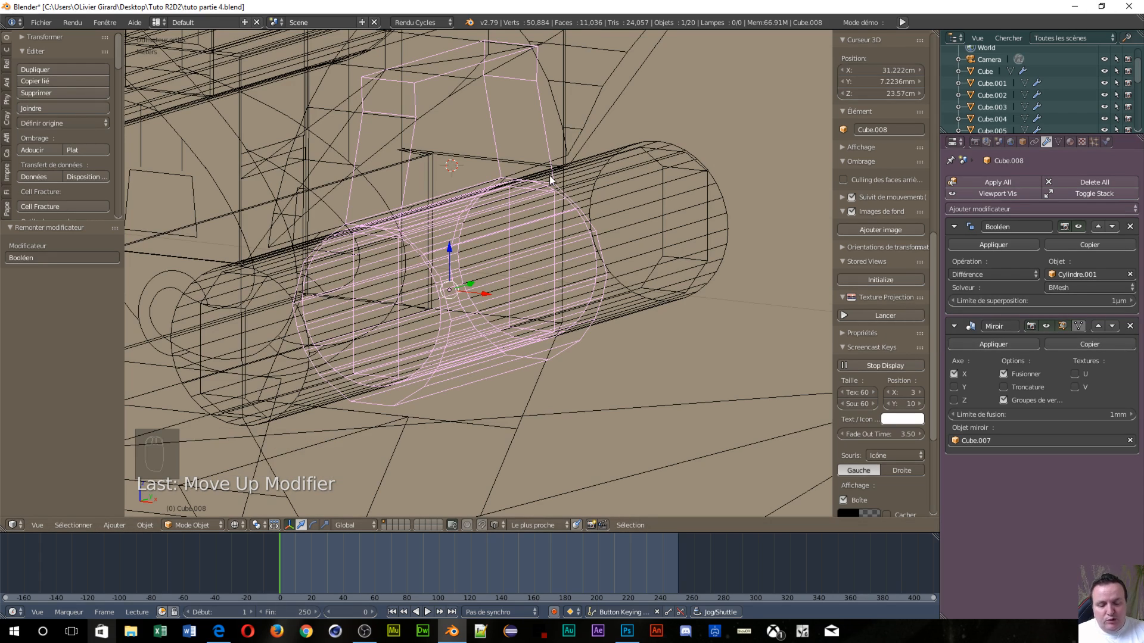
{"action": "key", "text": "KP_1"}
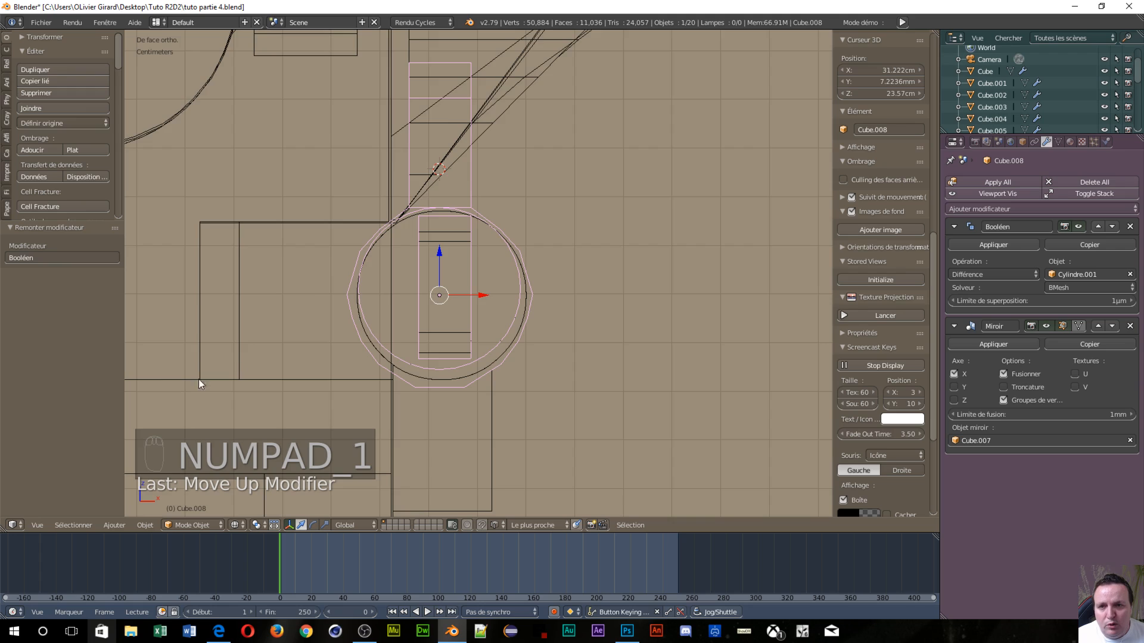
{"action": "scroll", "coordinate": [398, 359], "scroll_direction": "up", "scroll_amount": 4}
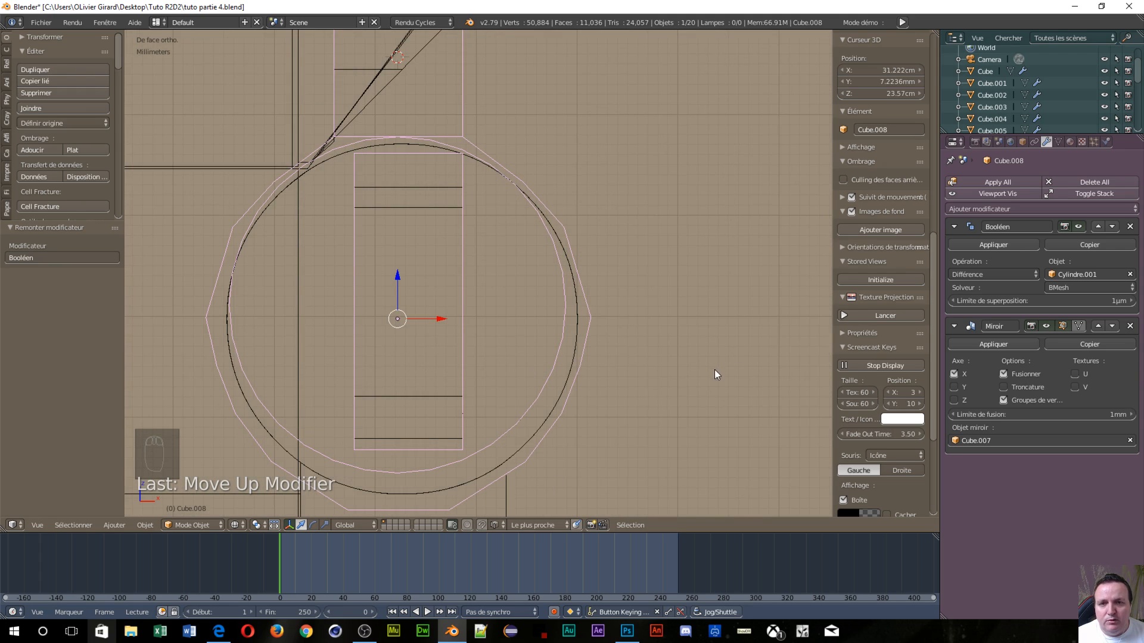
{"action": "middle_click_drag", "start_coordinate": [724, 351], "coordinate": [731, 111]}
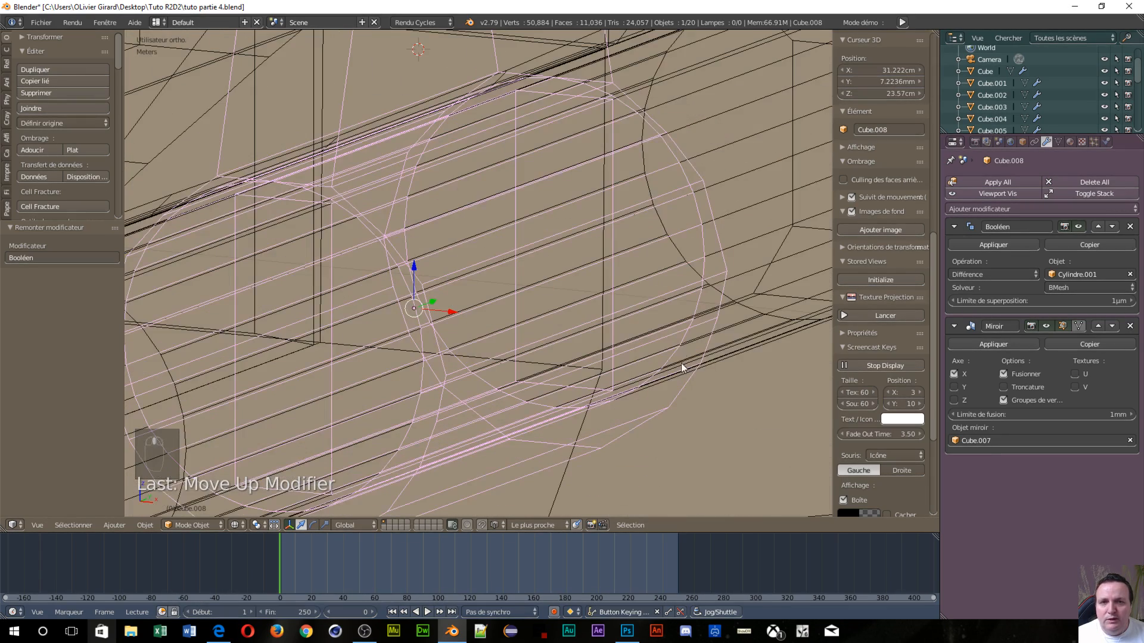
{"action": "right_click", "coordinate": [728, 105]}
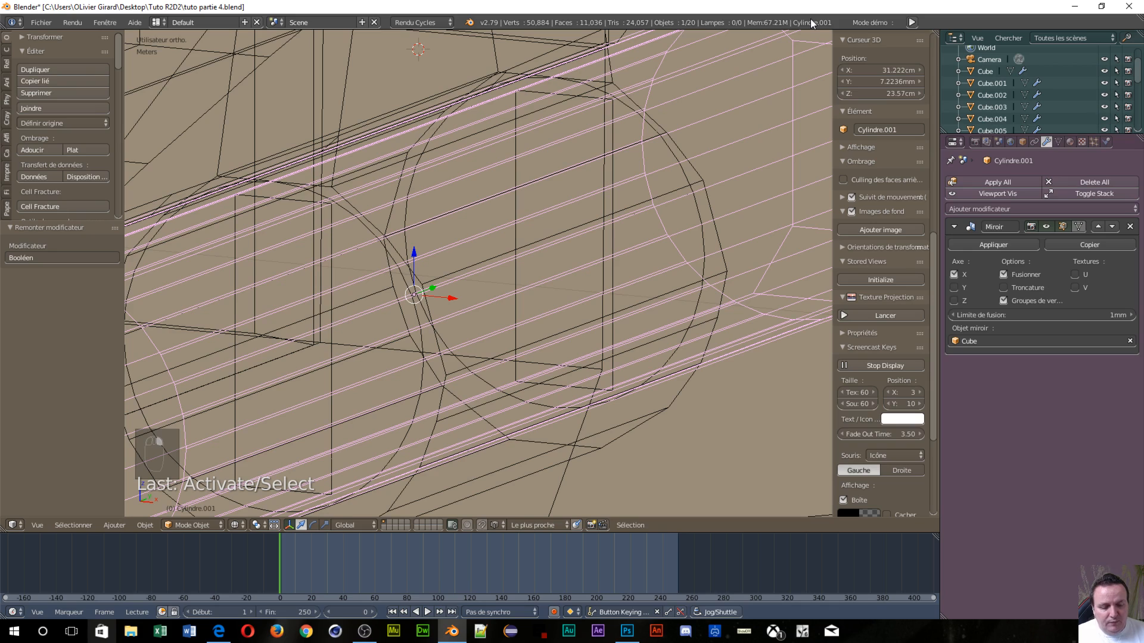
{"action": "key", "text": "KP_1"}
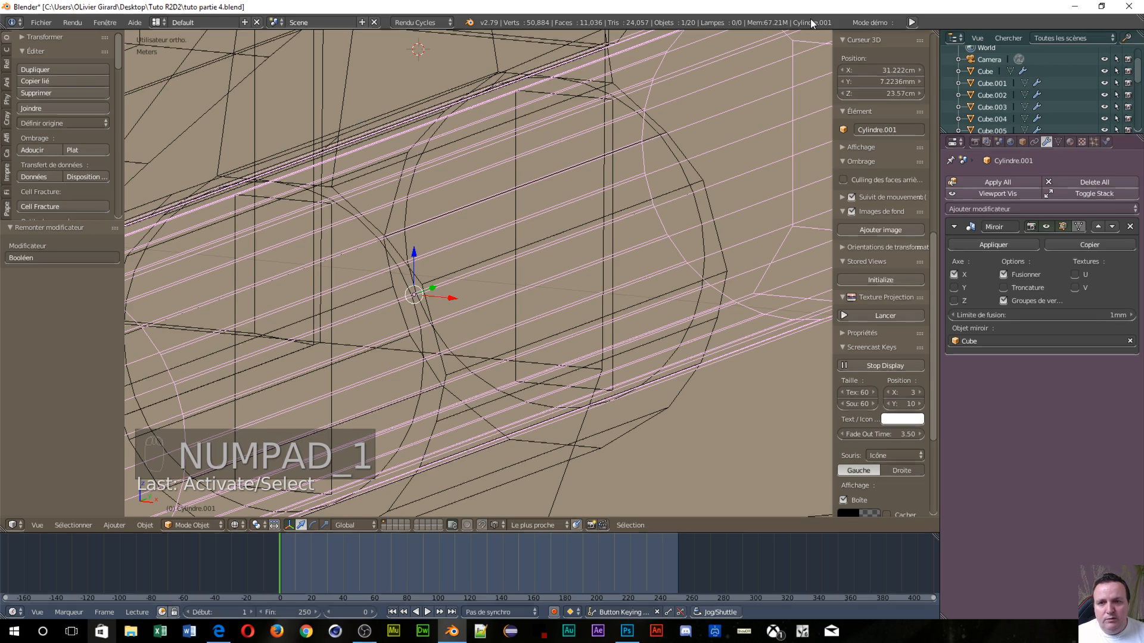
{"action": "key", "text": "KP_1"}
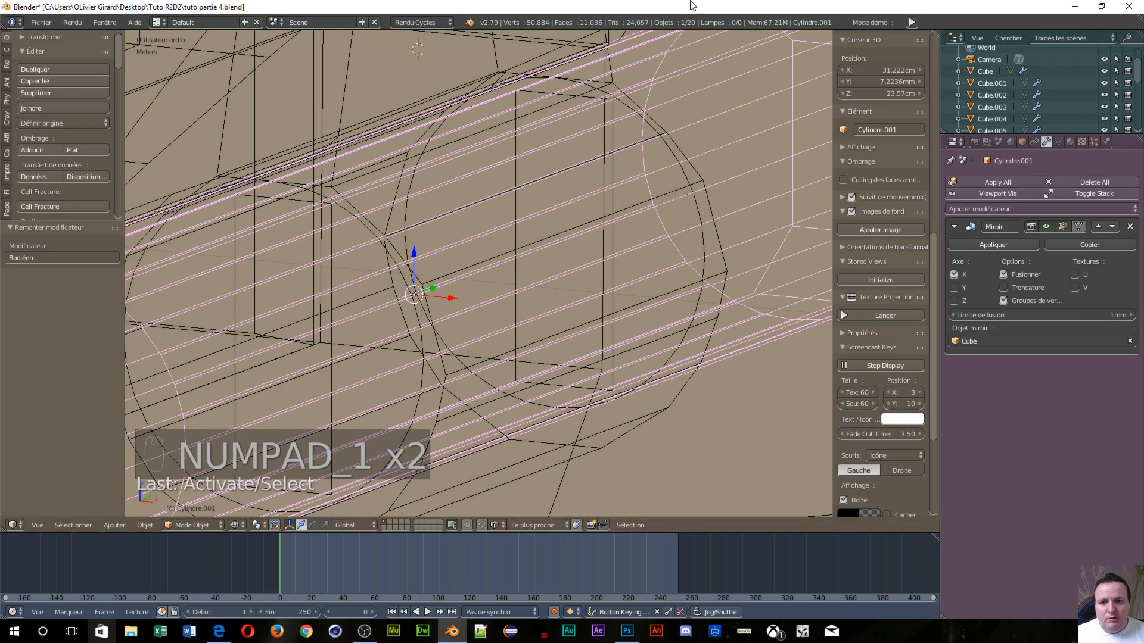
{"action": "key", "text": "KP_1"}
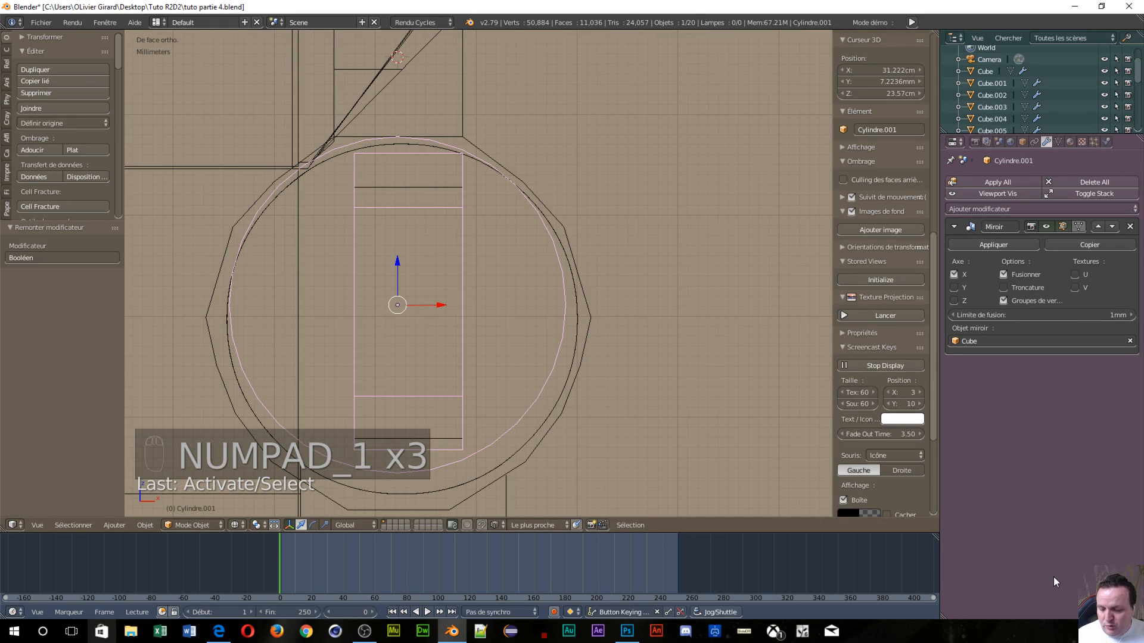
{"action": "key", "text": "g"}
{"action": "key", "text": "z"}
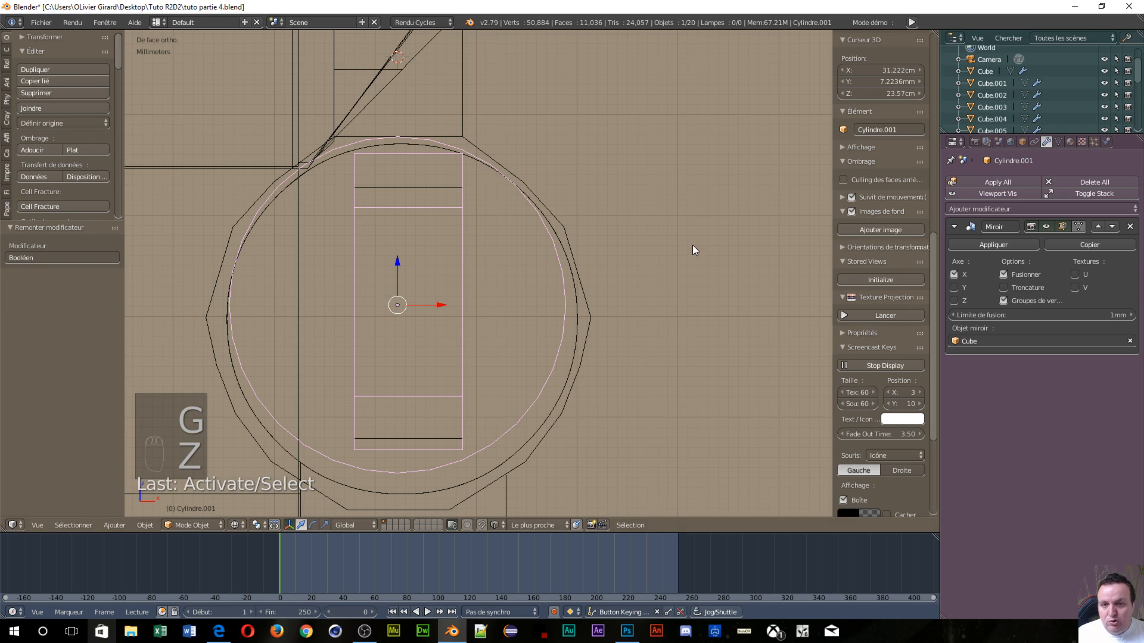
{"action": "key", "text": "g"}
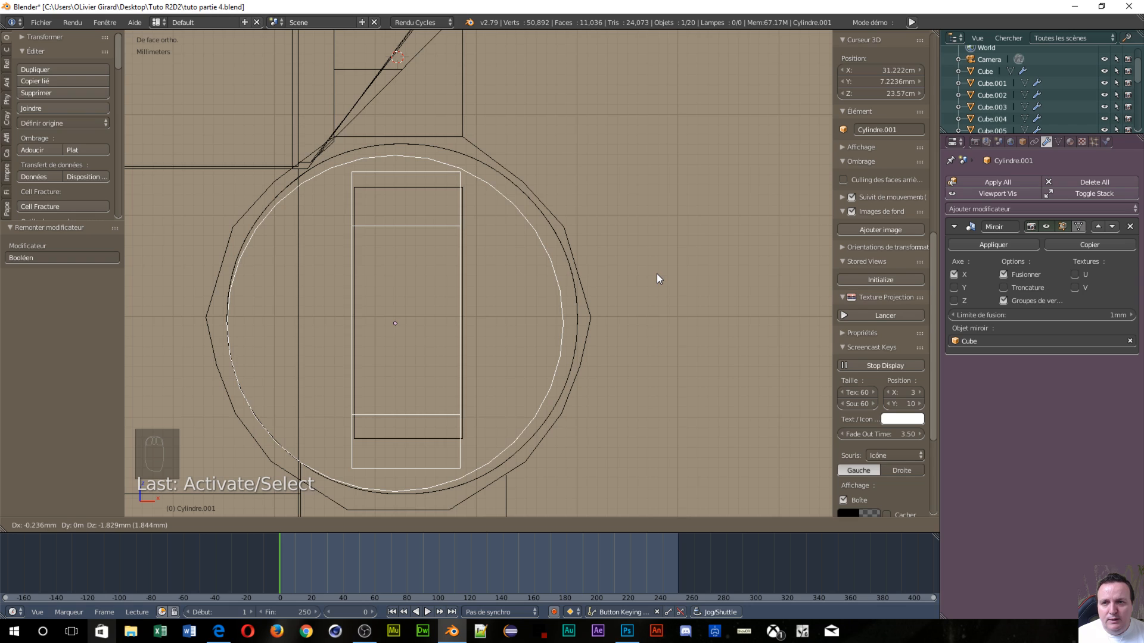
{"action": "left_click", "coordinate": [657, 273]}
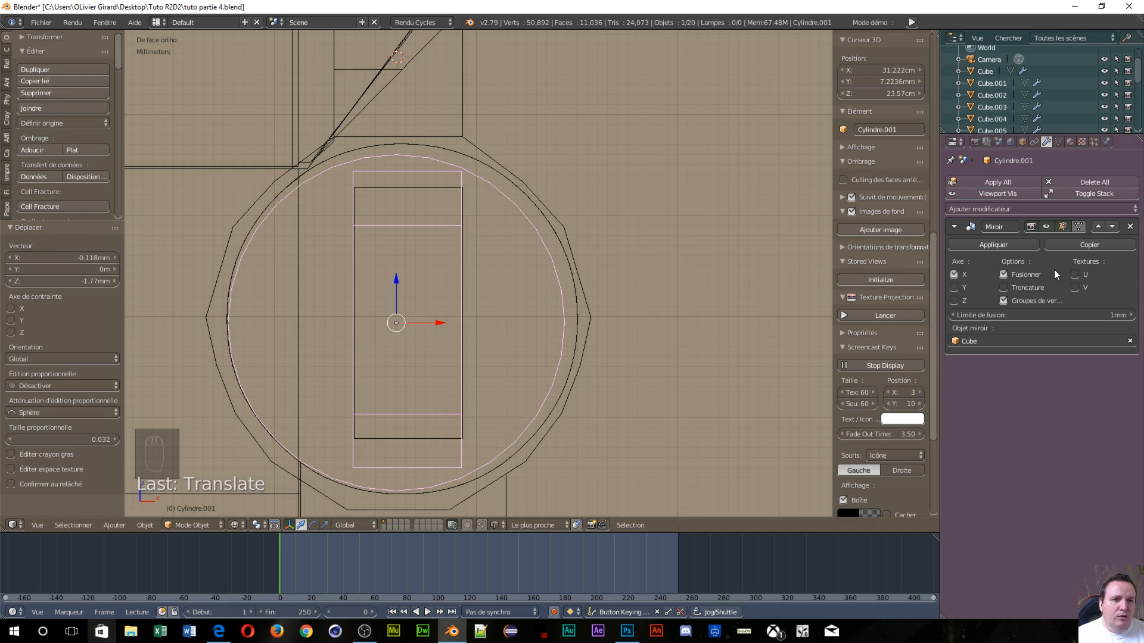
Select the ankle part Cube.008 and apply its Boolean modifier, keeping the Mirror modifier live
{"action": "right_click", "coordinate": [539, 199]}
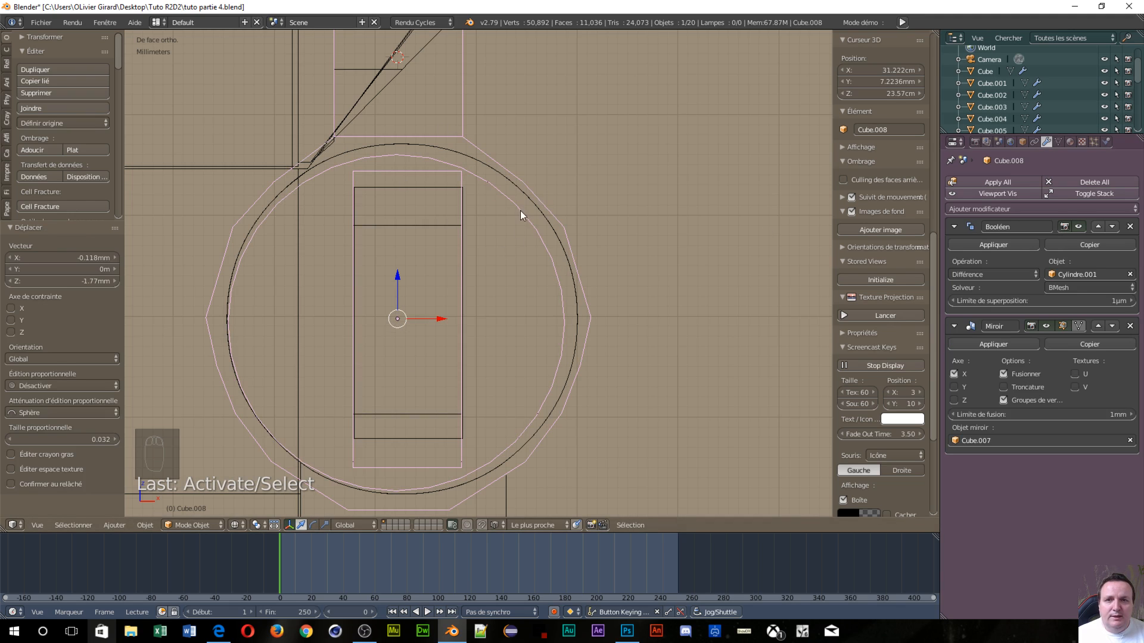
{"action": "middle_click_drag", "start_coordinate": [527, 185], "coordinate": [688, 295]}
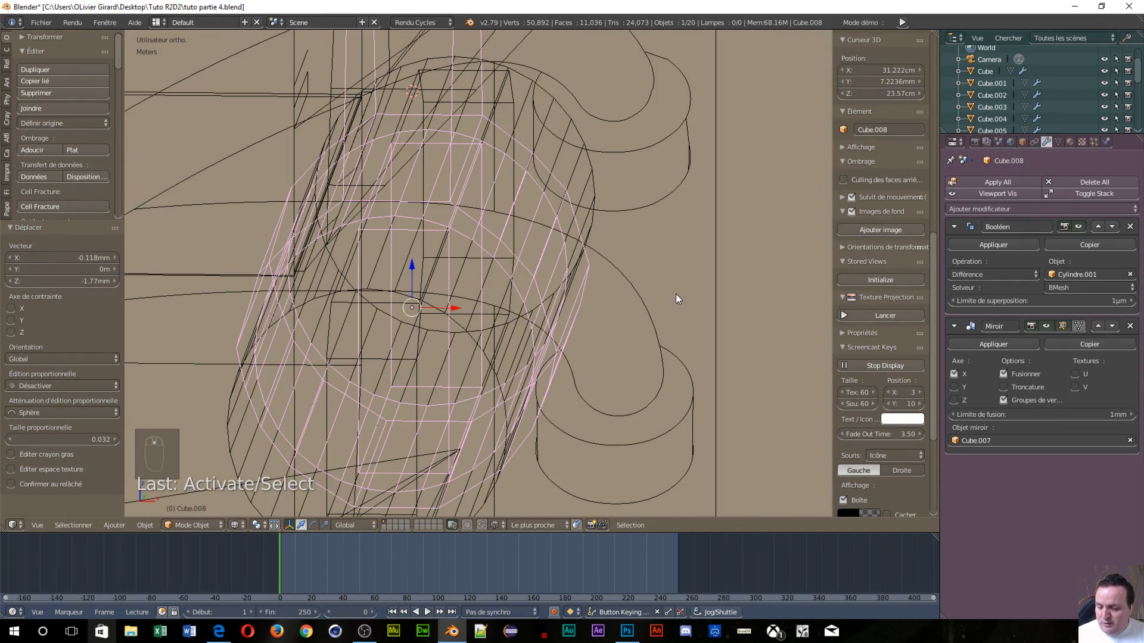
{"action": "left_click", "coordinate": [1020, 241]}
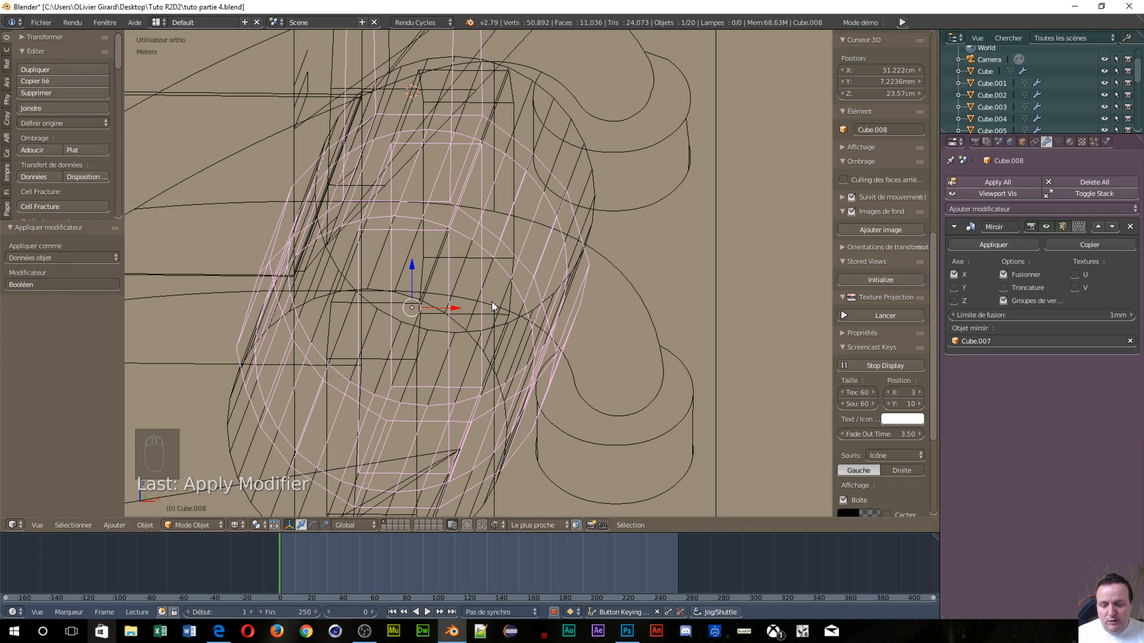
Enter Edit Mode on the ankle part Cube.008, view it from the front and clear the mesh selection
{"action": "key", "text": "Tab"}
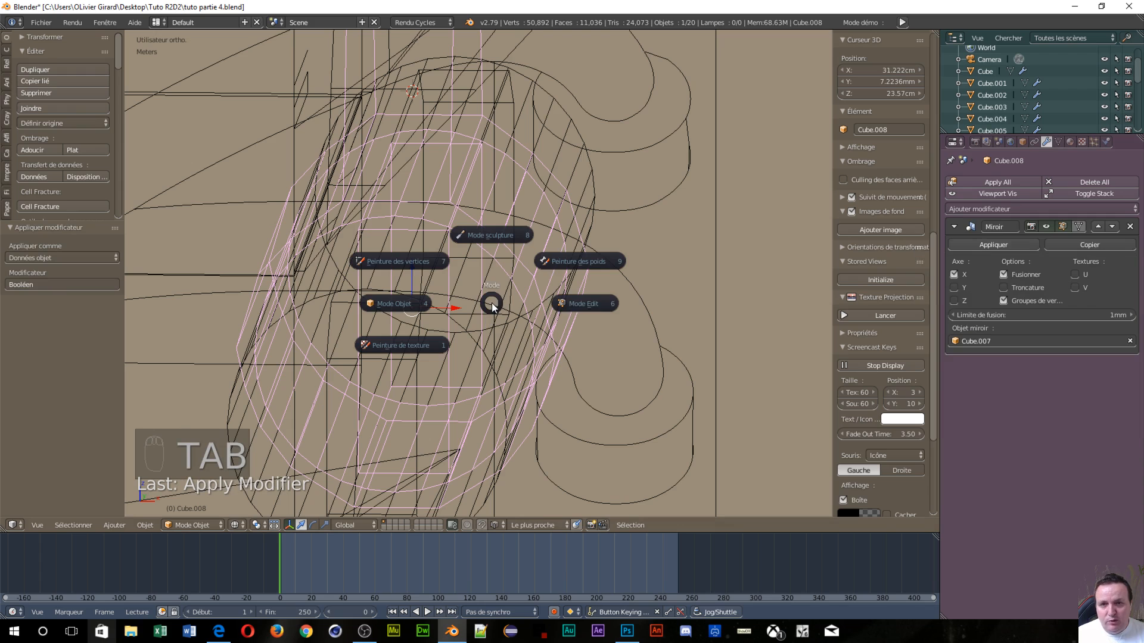
{"action": "left_click", "coordinate": [574, 299]}
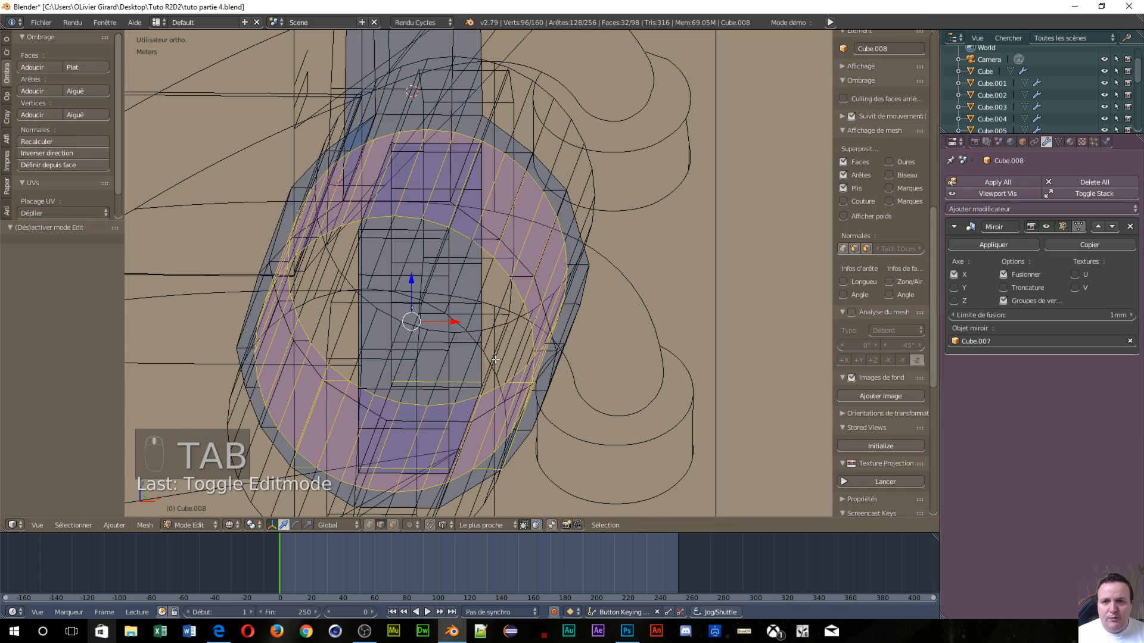
{"action": "middle_click_drag", "start_coordinate": [495, 360], "coordinate": [504, 360]}
{"action": "key", "text": "KP_1"}
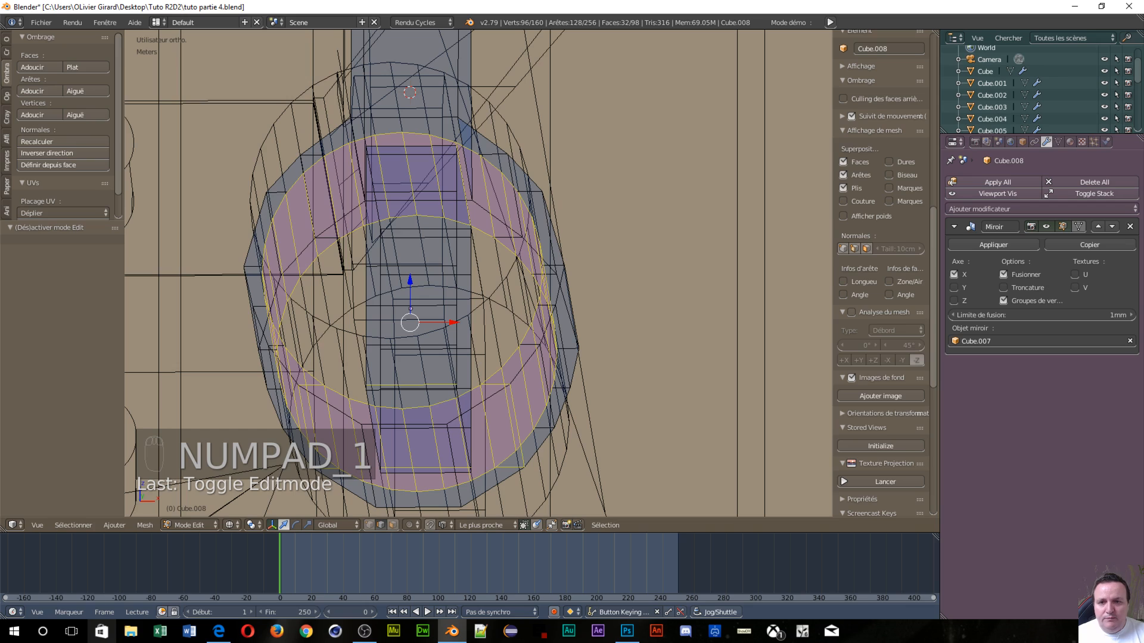
{"action": "key", "text": "KP_1"}
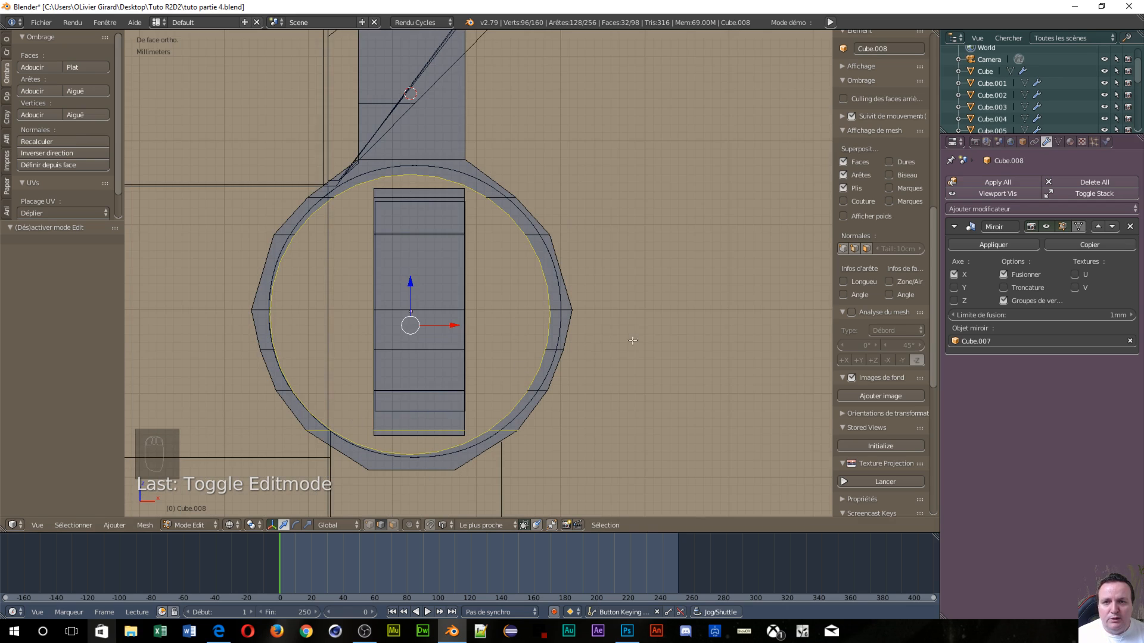
{"action": "scroll", "coordinate": [631, 342], "scroll_direction": "up", "scroll_amount": 2}
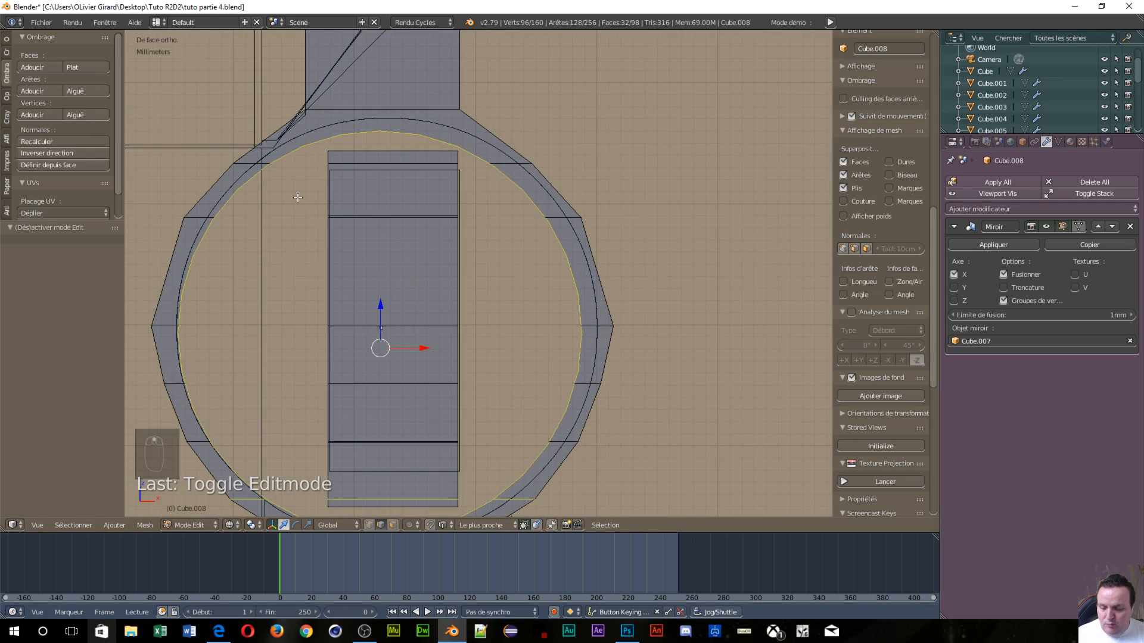
{"action": "key", "text": "a"}
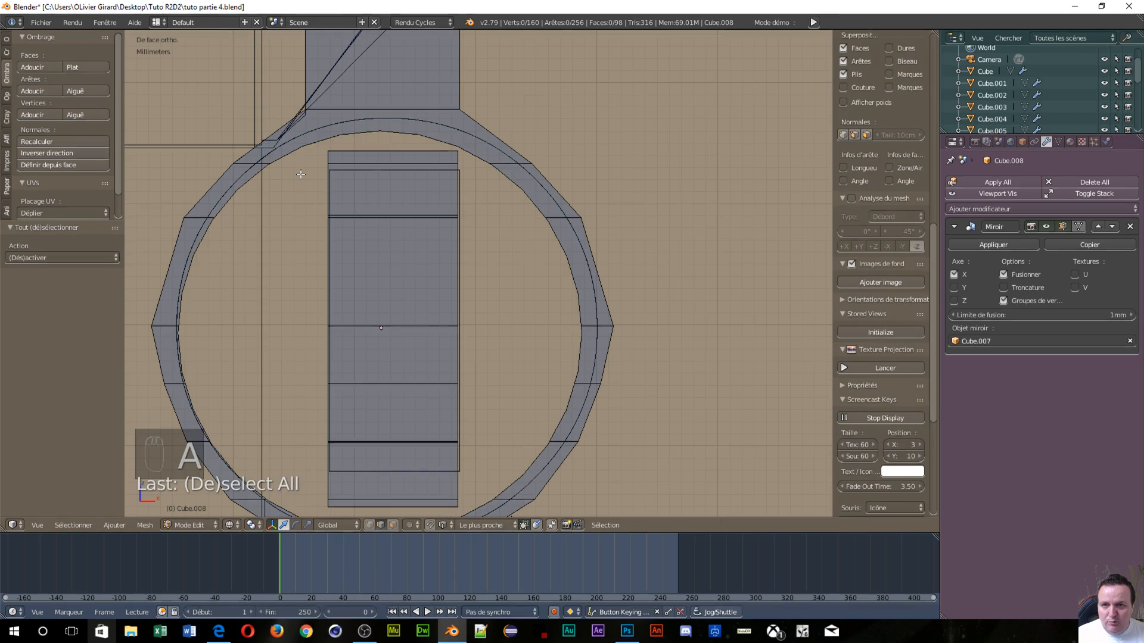
In vertex selection mode, select all vertices of the tall rectangular block inside the ring and delete them
{"action": "key", "text": "b"}
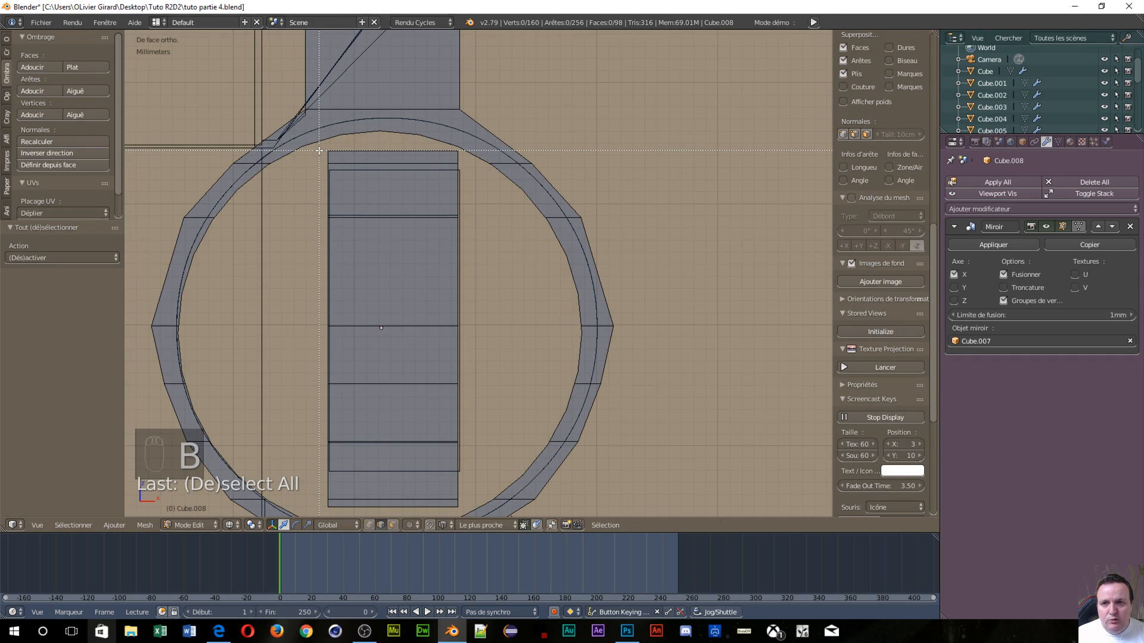
{"action": "left_click_drag", "start_coordinate": [318, 145], "coordinate": [435, 439]}
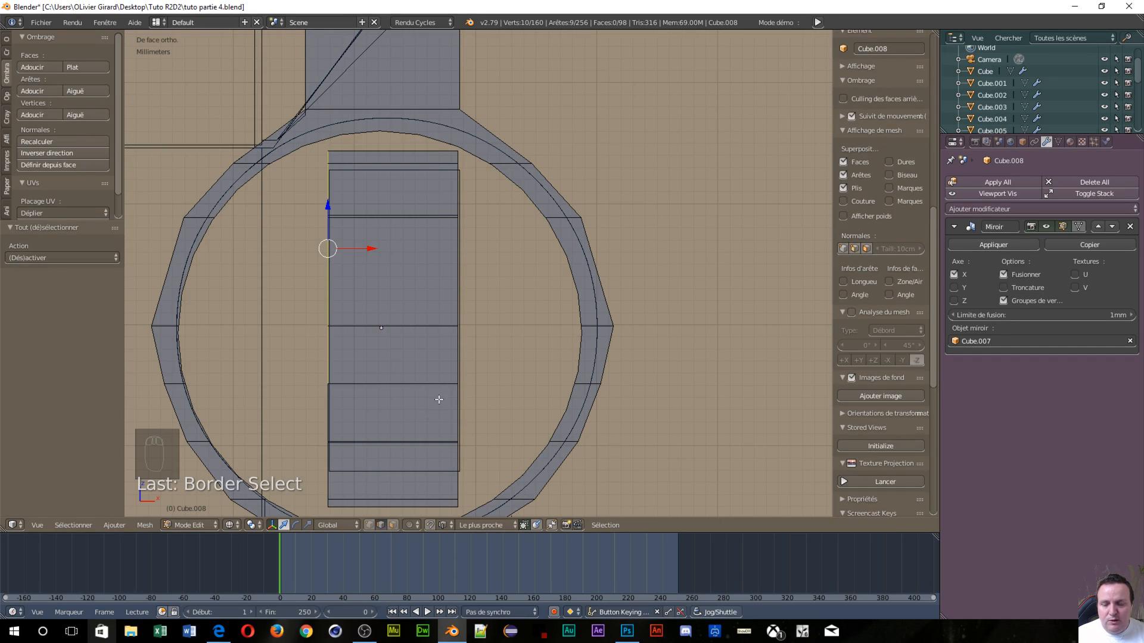
{"action": "key", "text": "ctrl+Tab"}
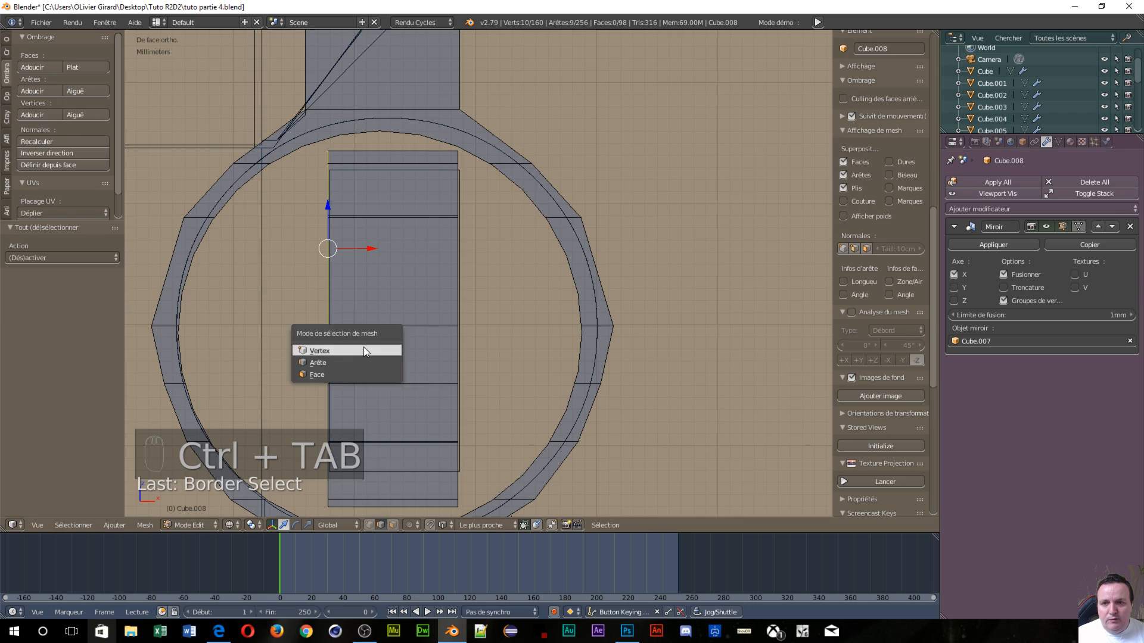
{"action": "left_click", "coordinate": [364, 348]}
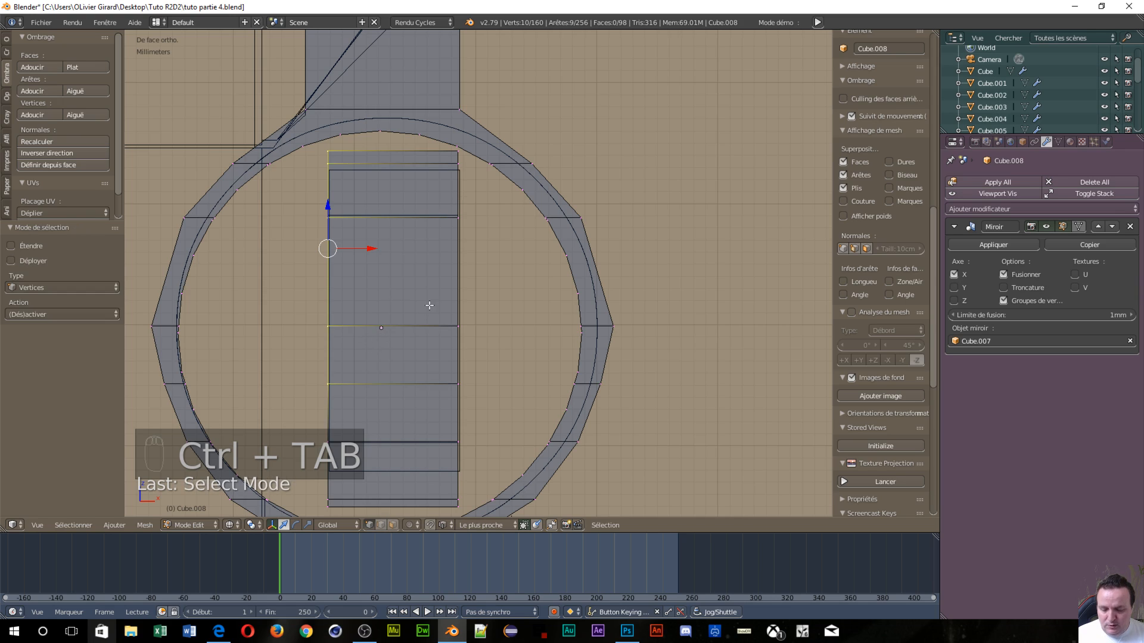
{"action": "key", "text": "c"}
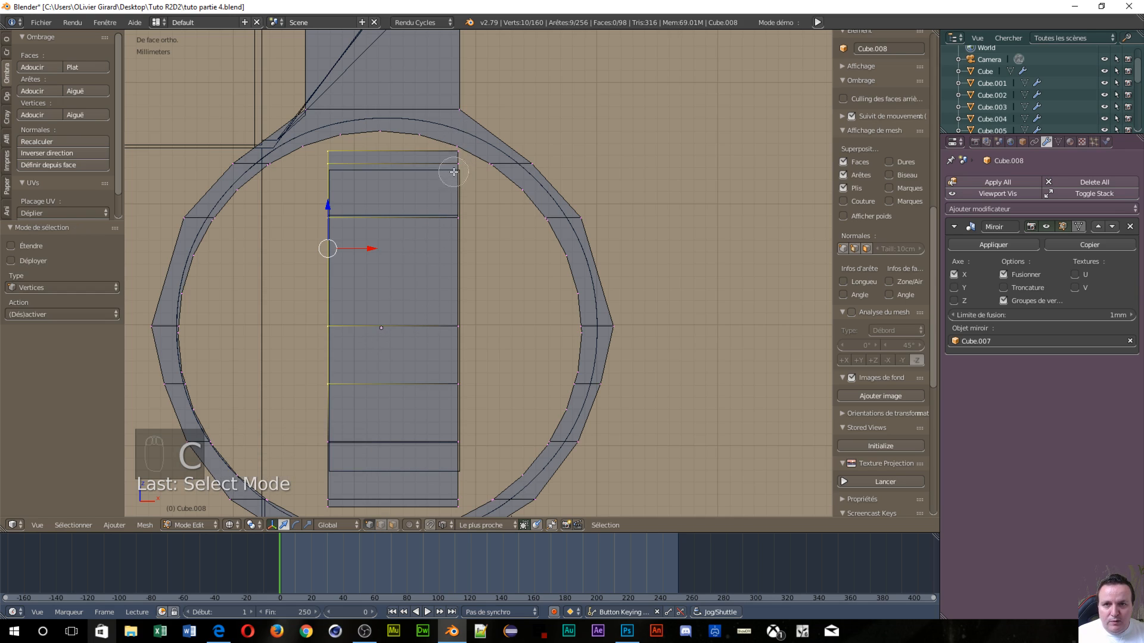
{"action": "mouse_move", "coordinate": [455, 163]}
{"action": "left_mouse_down"}
{"action": "mouse_move", "coordinate": [439, 298]}
{"action": "mouse_move", "coordinate": [462, 455]}
{"action": "mouse_move", "coordinate": [455, 485]}
{"action": "mouse_move", "coordinate": [342, 482]}
{"action": "mouse_move", "coordinate": [325, 410]}
{"action": "left_mouse_up"}
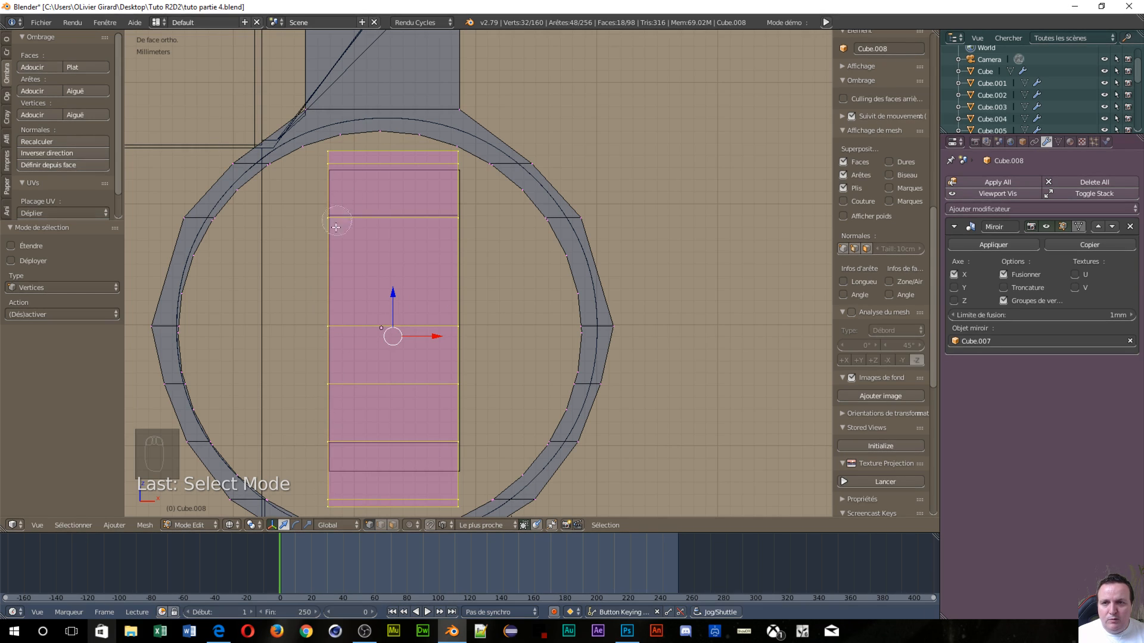
{"action": "right_click", "coordinate": [339, 399]}
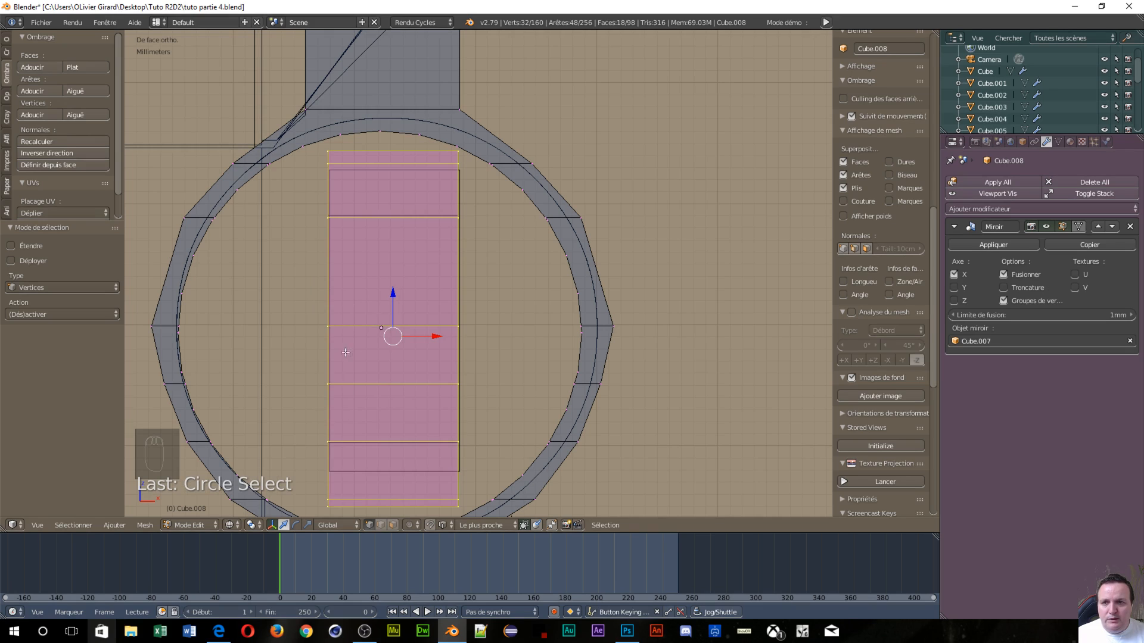
{"action": "key", "text": "x"}
{"action": "left_click", "coordinate": [313, 308]}
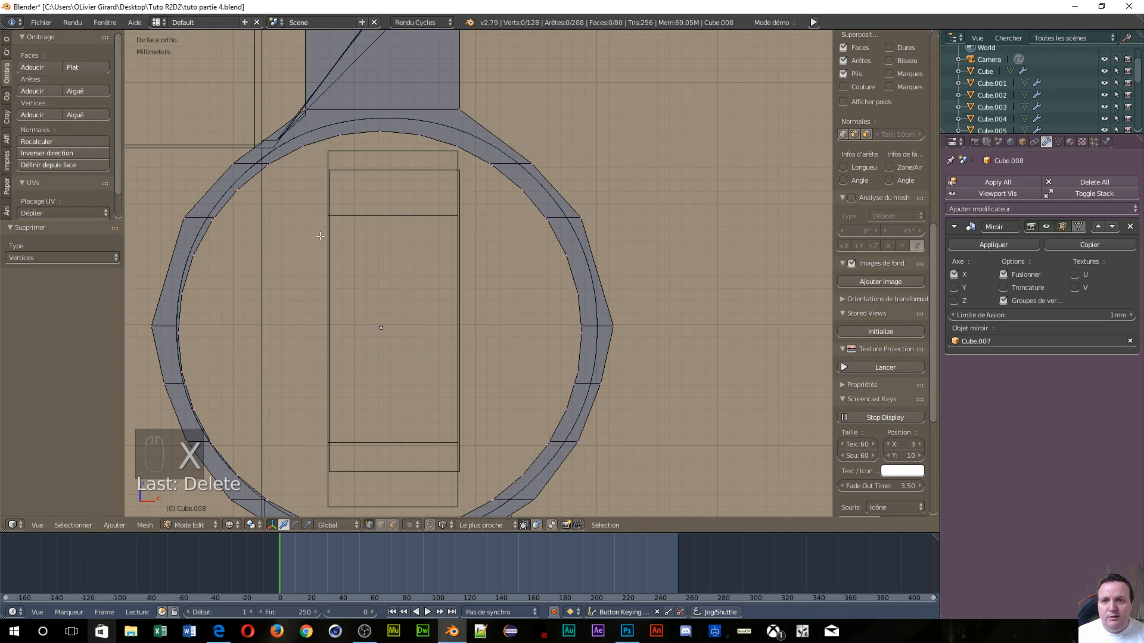
Try to loop-select the rim of the hole cut through the ankle part
{"action": "right_click", "coordinate": [354, 137], "text": "alt"}
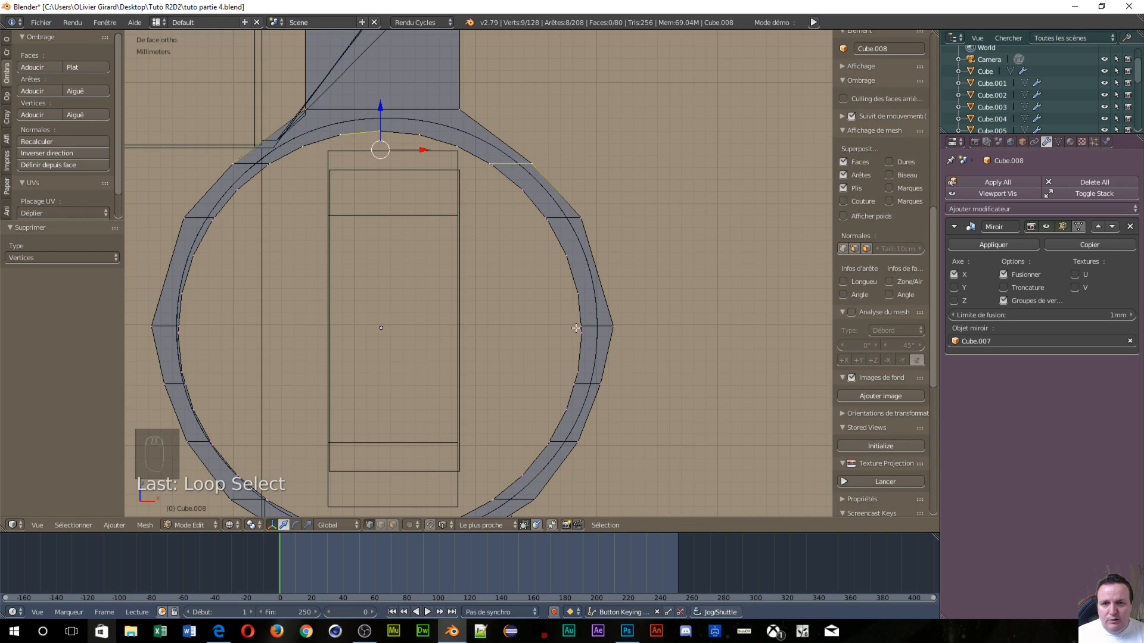
{"action": "middle_click_drag", "start_coordinate": [379, 388], "coordinate": [390, 370]}
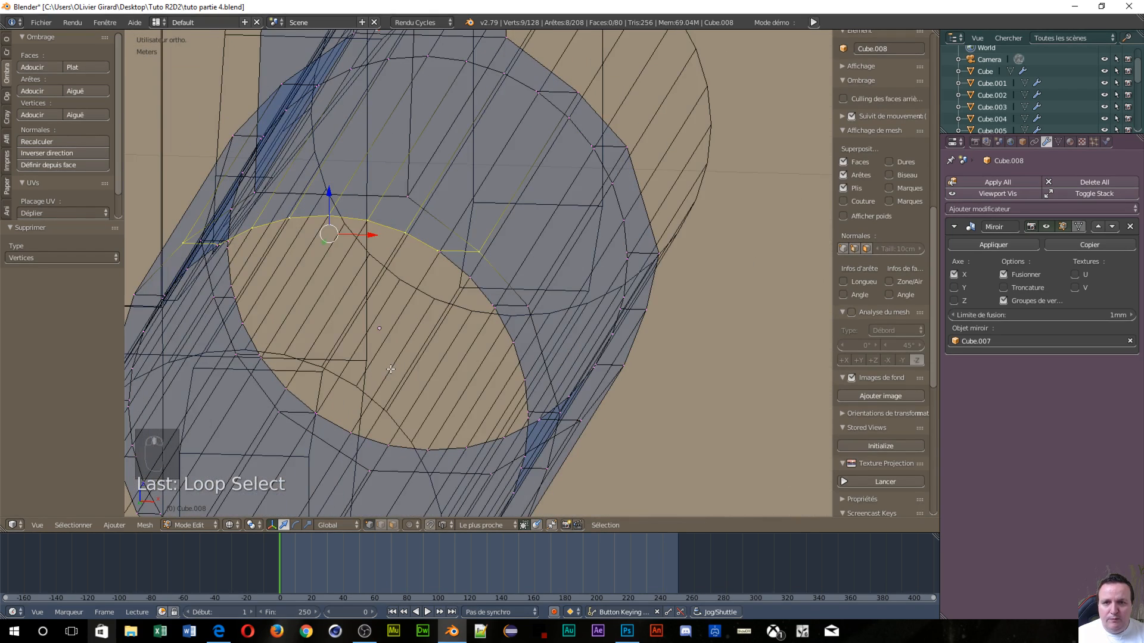
{"action": "right_click", "coordinate": [478, 292]}
{"action": "right_click", "coordinate": [418, 245], "text": "alt"}
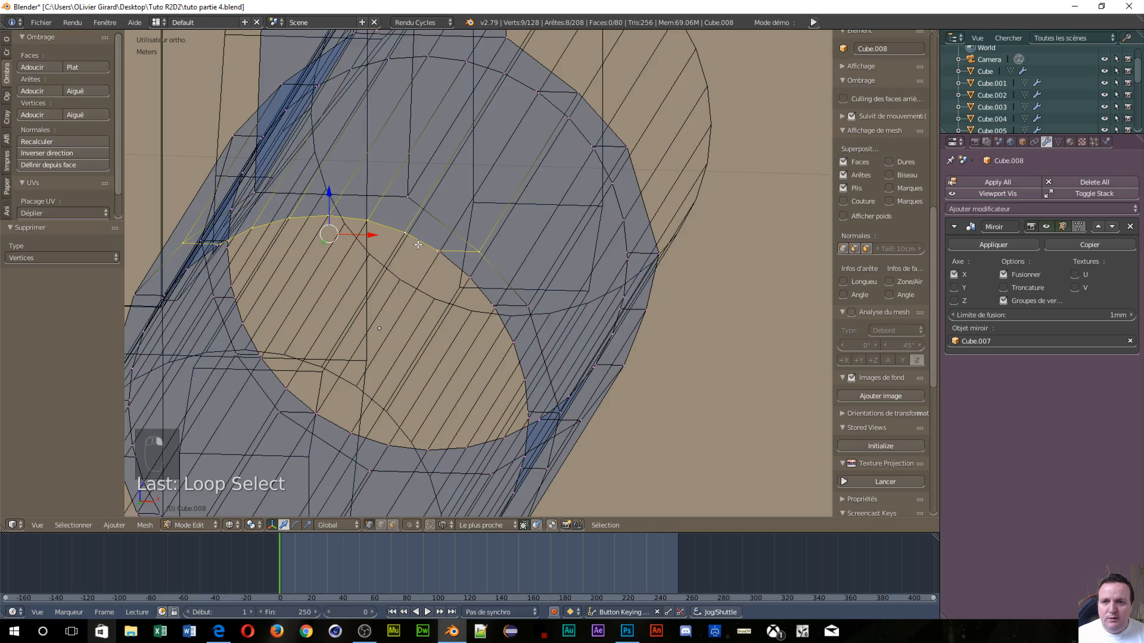
{"action": "scroll", "coordinate": [417, 247], "scroll_direction": "down", "scroll_amount": 2}
{"action": "middle_click_drag", "start_coordinate": [423, 251], "coordinate": [393, 313]}
{"action": "scroll", "coordinate": [569, 294], "scroll_direction": "down", "scroll_amount": 2}
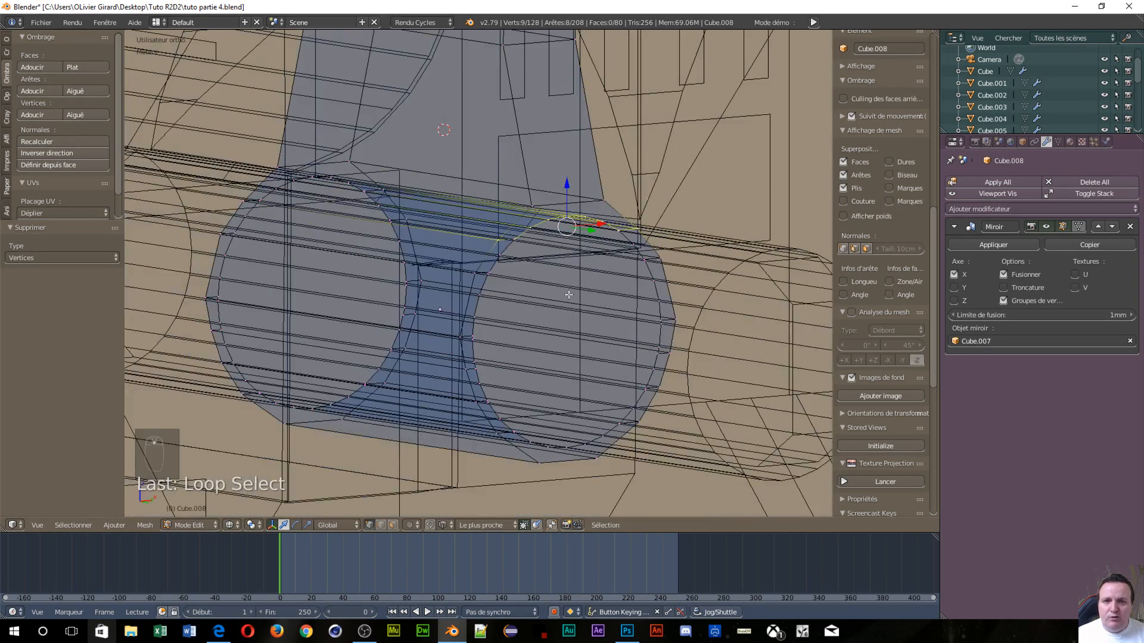
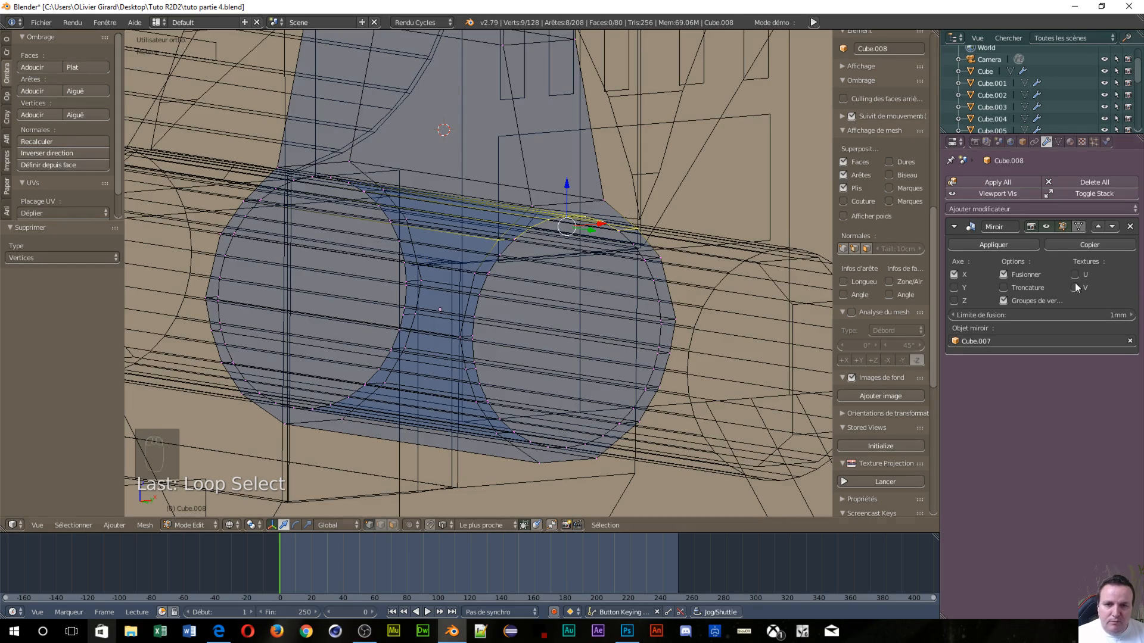
{"action": "scroll", "coordinate": [437, 424], "scroll_direction": "down", "scroll_amount": 5}
{"action": "scroll", "coordinate": [606, 357], "scroll_direction": "up", "scroll_amount": 10}
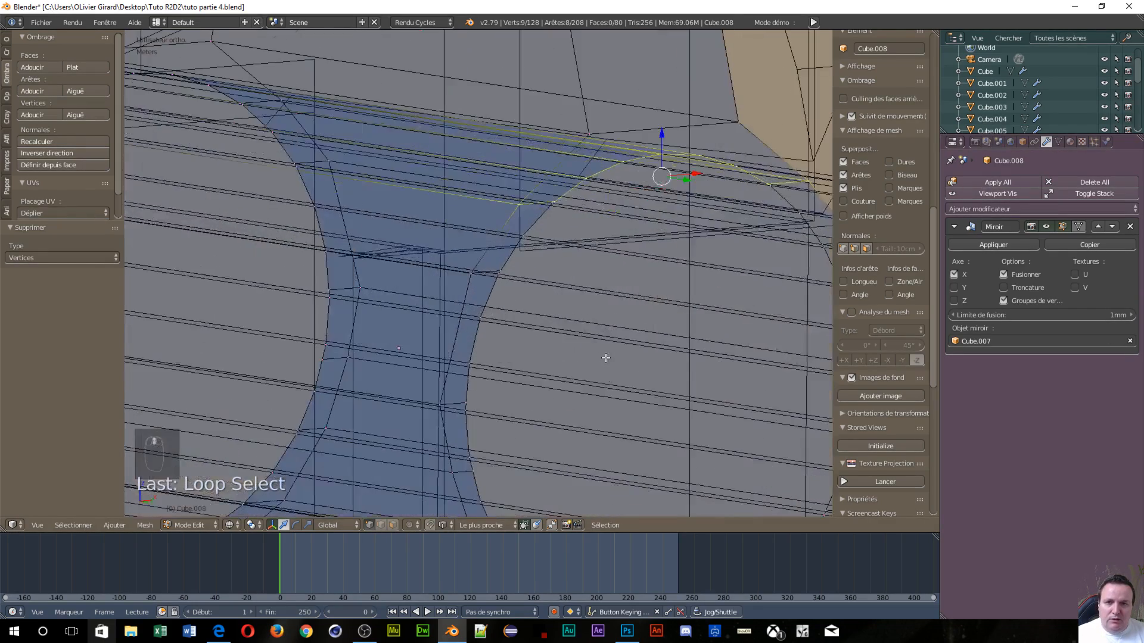
{"action": "middle_click_drag", "start_coordinate": [631, 349], "coordinate": [660, 344]}
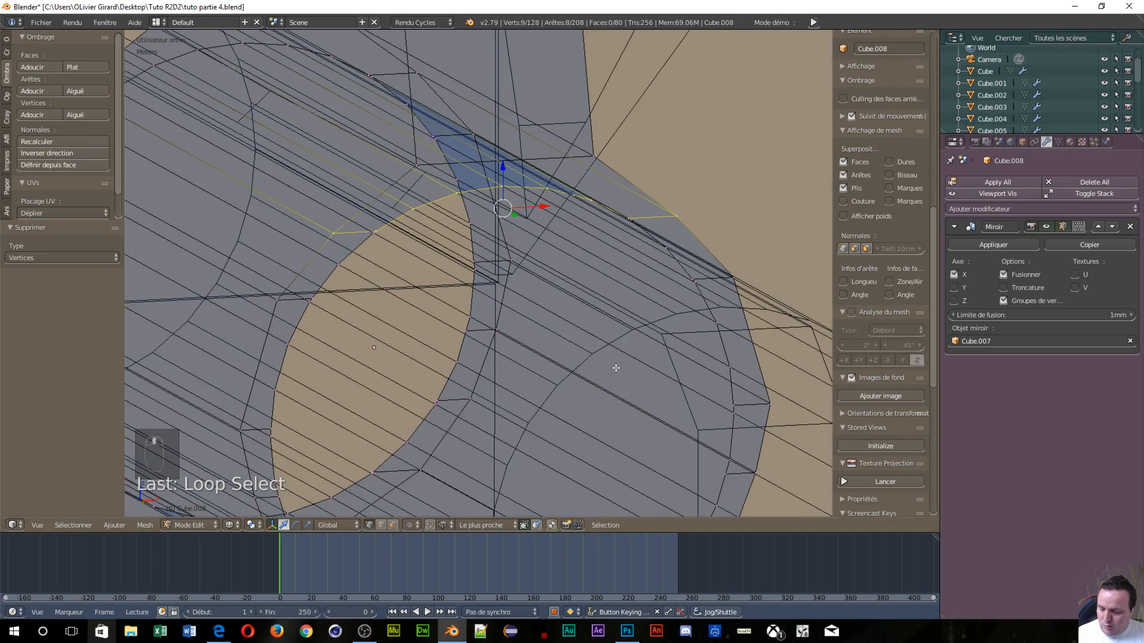
Switch to face selection mode and isolate the ankle part in local view with solid shading
{"action": "key", "text": "ctrl+Tab"}
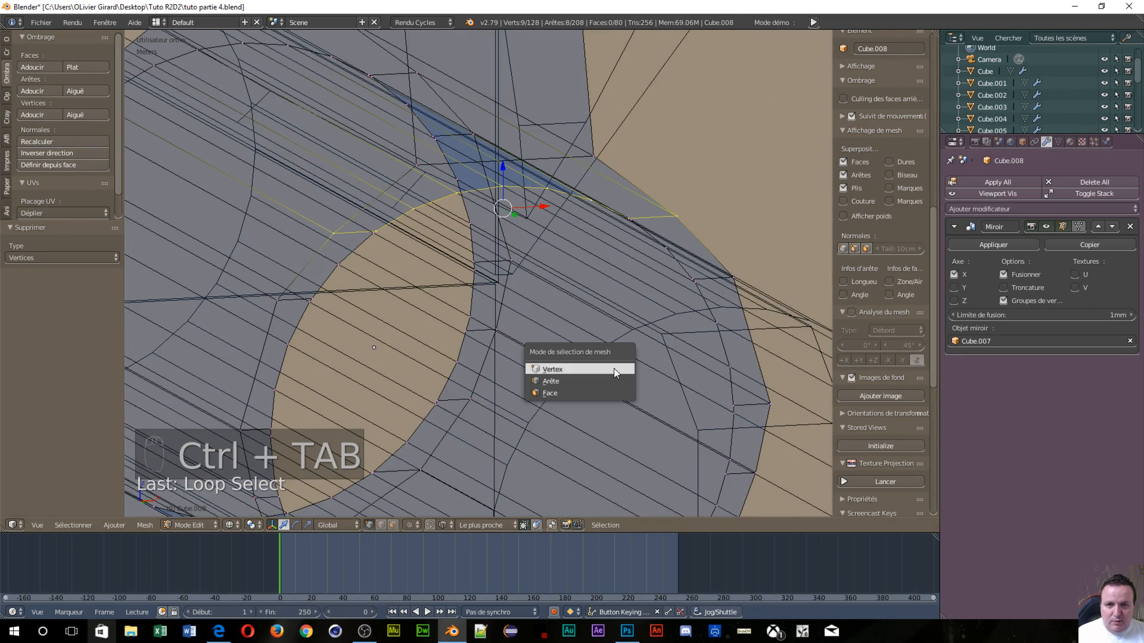
{"action": "left_click", "coordinate": [611, 390]}
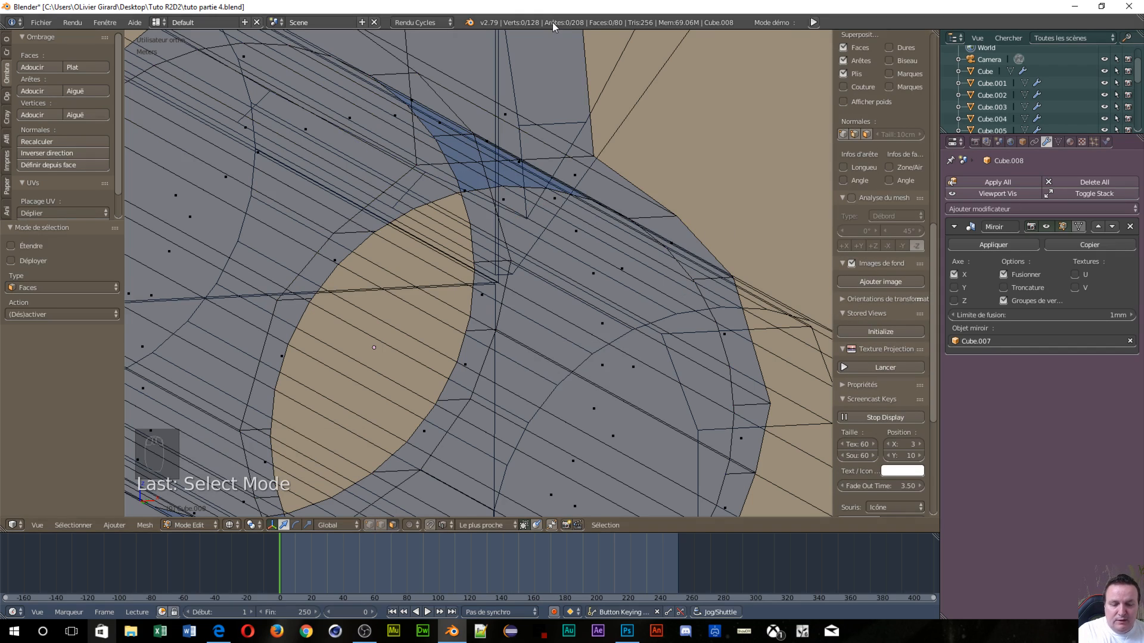
{"action": "key", "text": "KP_Divide"}
{"action": "scroll", "coordinate": [651, 269], "scroll_direction": "up", "scroll_amount": 5}
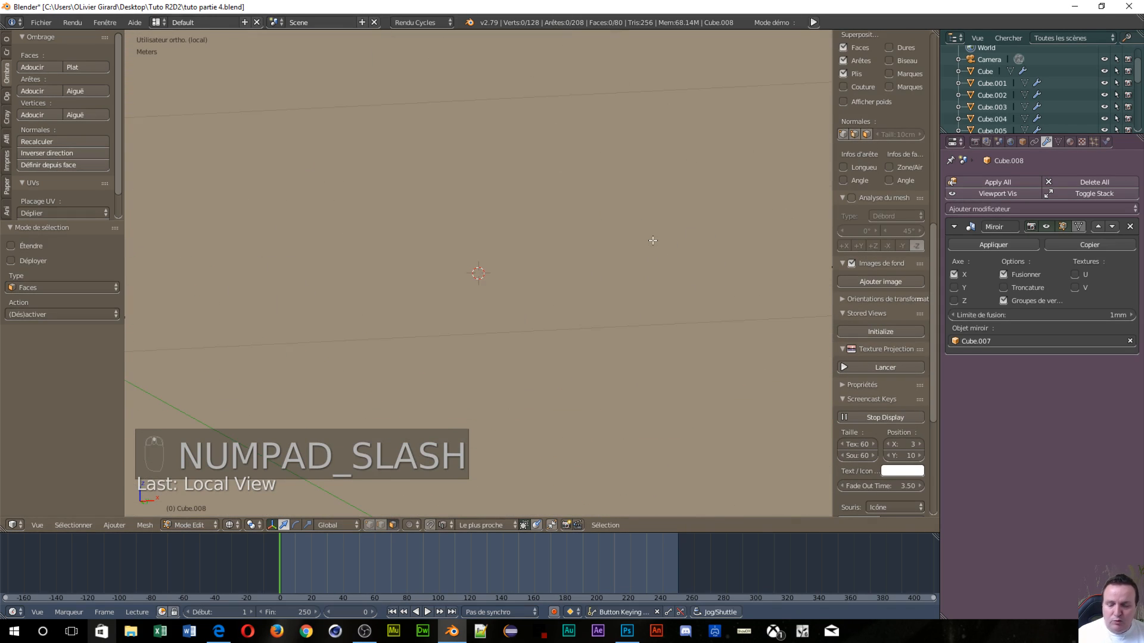
{"action": "scroll", "coordinate": [634, 213], "scroll_direction": "down", "scroll_amount": 5}
{"action": "scroll", "coordinate": [627, 292], "scroll_direction": "up", "scroll_amount": 8}
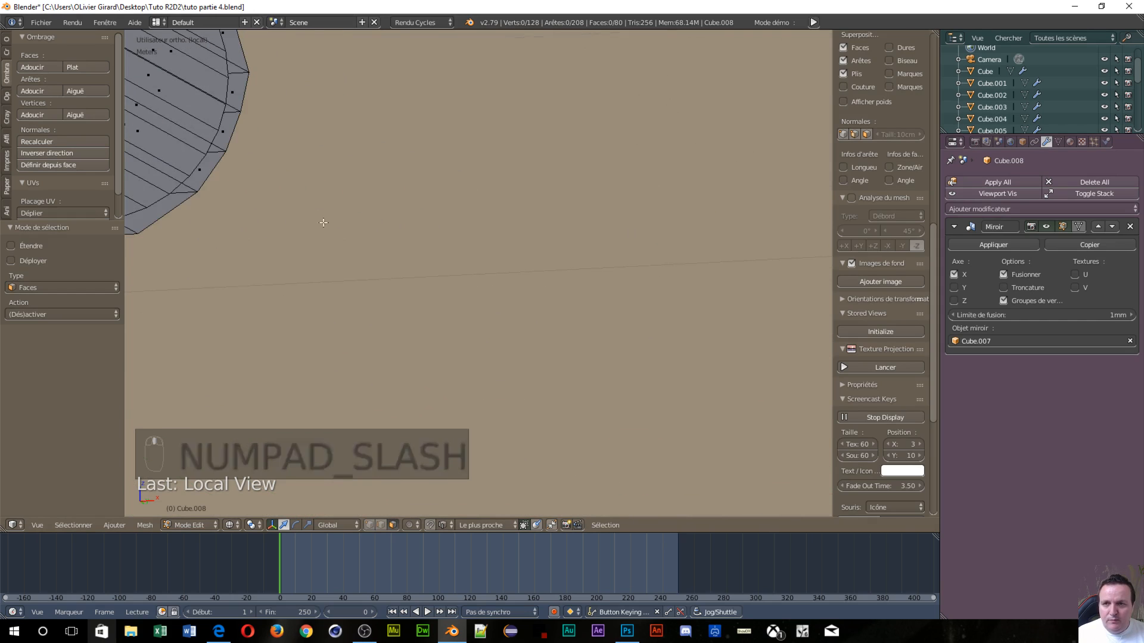
{"action": "middle_click_drag", "start_coordinate": [628, 292], "coordinate": [636, 363], "text": "shift"}
{"action": "key", "text": "z"}
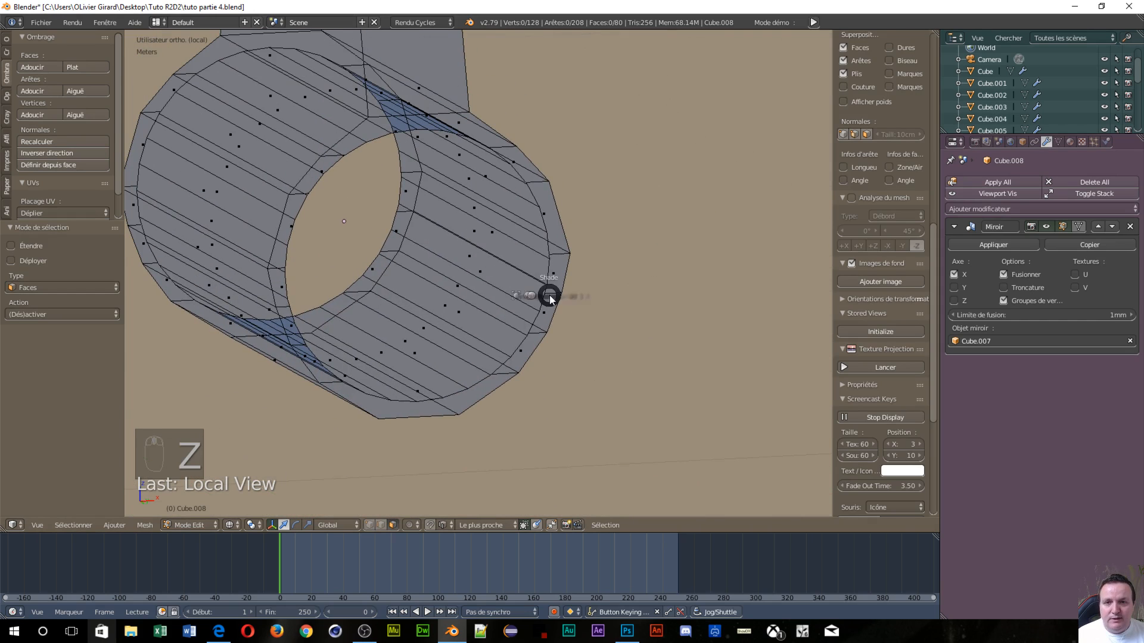
{"action": "left_click", "coordinate": [552, 366]}
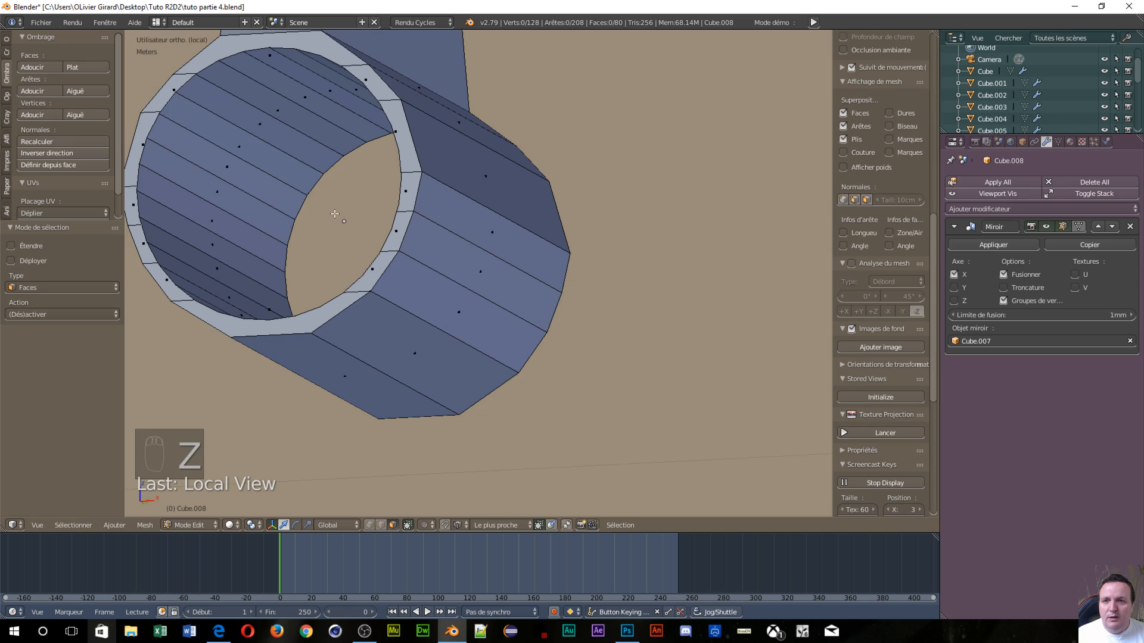
Circle-select the inner wall faces along one side of the hole in the ankle part
{"action": "scroll", "coordinate": [330, 214], "scroll_direction": "up", "scroll_amount": 1}
{"action": "middle_click_drag", "start_coordinate": [330, 215], "coordinate": [348, 223]}
{"action": "middle_click_drag", "start_coordinate": [408, 268], "coordinate": [393, 264]}
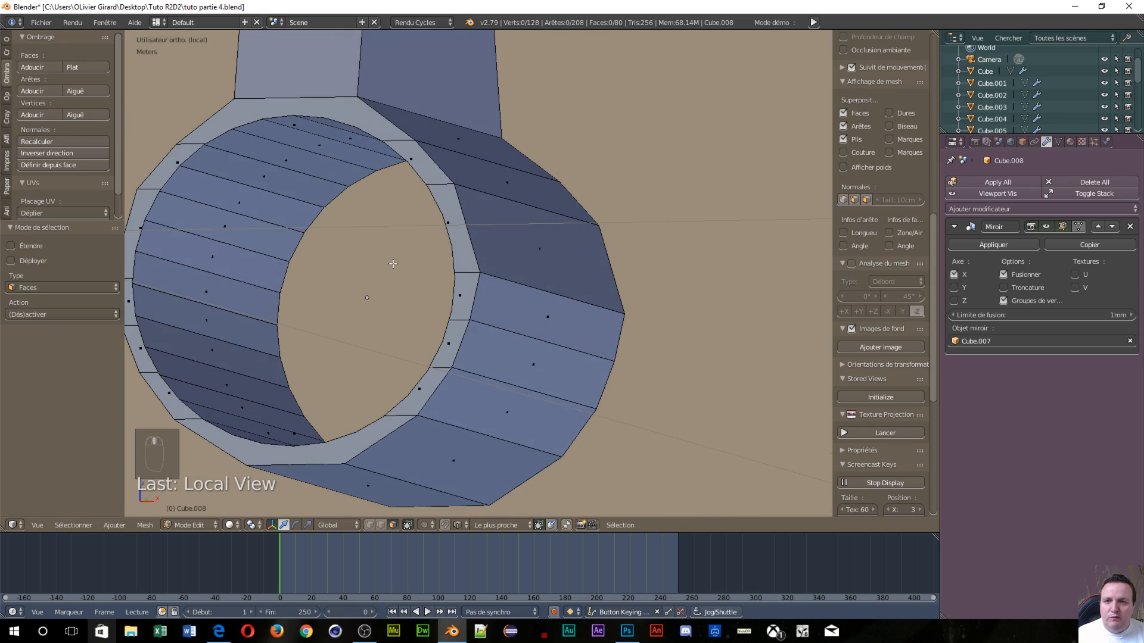
{"action": "key", "text": "c"}
{"action": "mouse_move", "coordinate": [302, 159]}
{"action": "left_mouse_down"}
{"action": "mouse_move", "coordinate": [245, 270]}
{"action": "mouse_move", "coordinate": [230, 383]}
{"action": "mouse_move", "coordinate": [250, 404]}
{"action": "mouse_move", "coordinate": [237, 292]}
{"action": "left_mouse_up"}
{"action": "left_click", "coordinate": [296, 133]}
{"action": "right_click", "coordinate": [308, 141]}
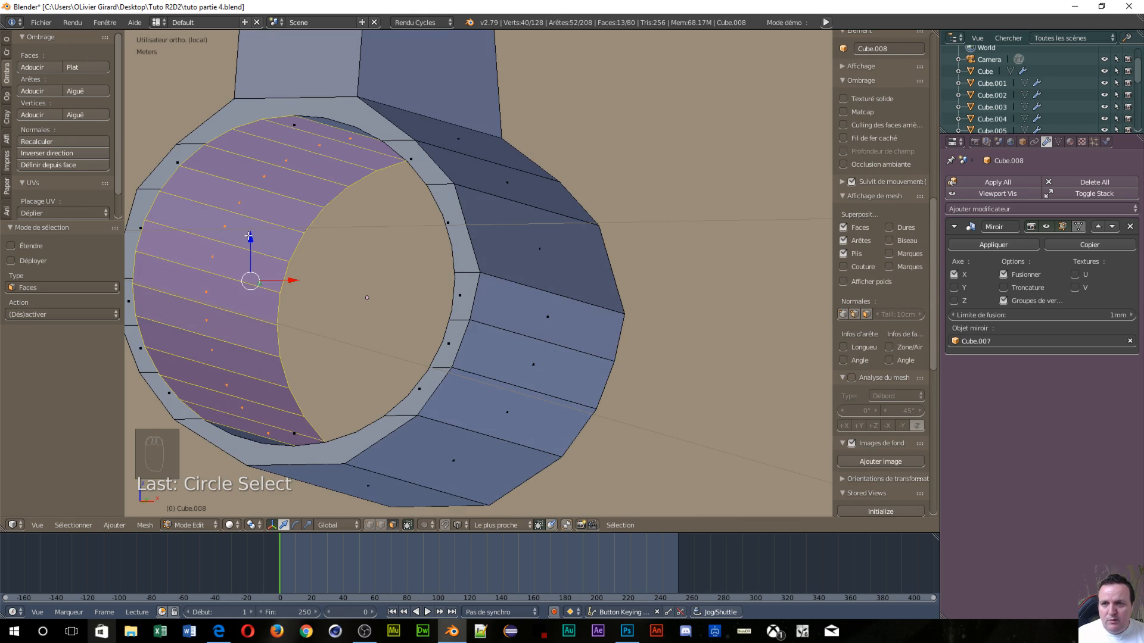
Add the inner wall faces on the opposite side of the hole to the selection with Circle Select
{"action": "middle_click_drag", "start_coordinate": [248, 236], "coordinate": [313, 217]}
{"action": "middle_click_drag", "start_coordinate": [629, 163], "coordinate": [607, 380], "text": "shift"}
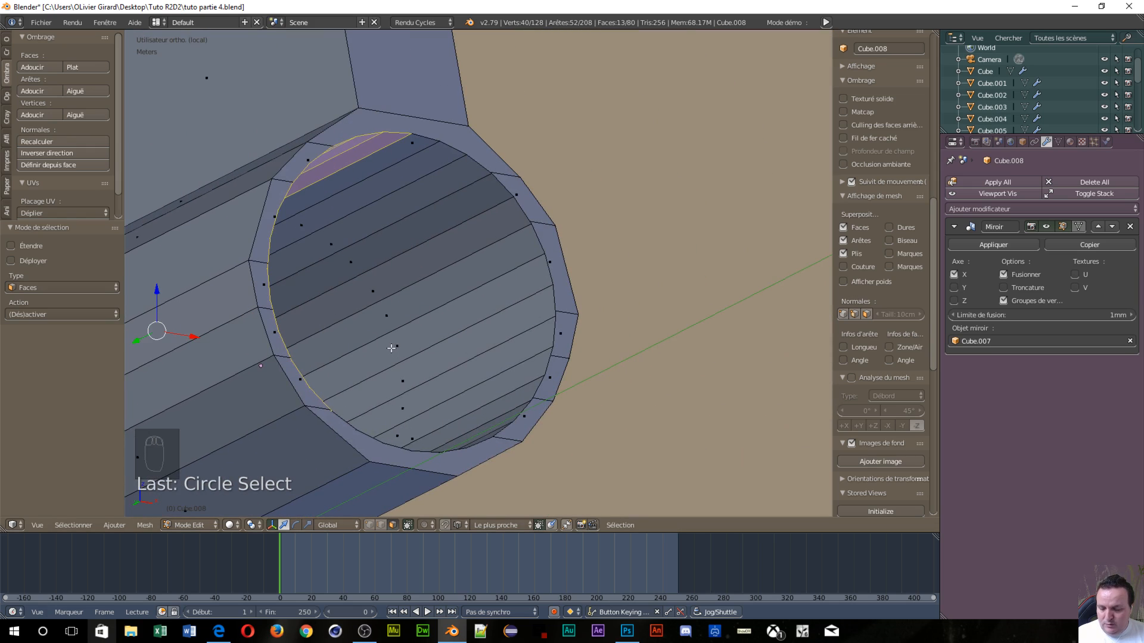
{"action": "key", "text": "c"}
{"action": "mouse_move", "coordinate": [365, 179]}
{"action": "left_mouse_down"}
{"action": "mouse_move", "coordinate": [401, 194]}
{"action": "mouse_move", "coordinate": [470, 373]}
{"action": "left_mouse_up"}
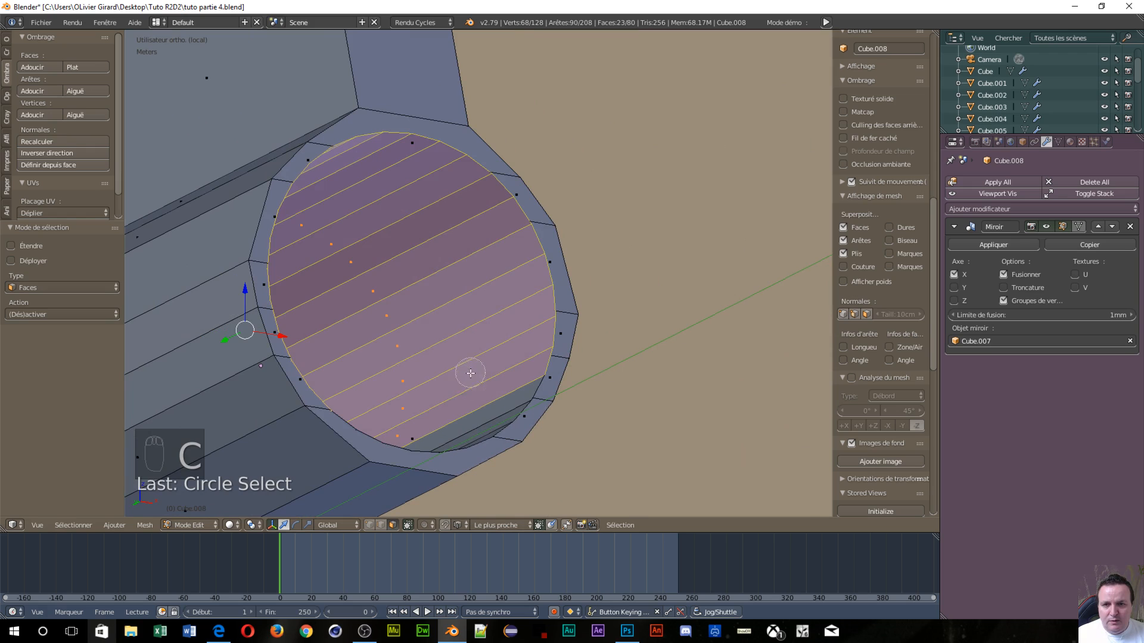
{"action": "right_click", "coordinate": [479, 286]}
Add the remaining inner wall faces to the selection so the whole hole surface is selected
{"action": "middle_click_drag", "start_coordinate": [479, 282], "coordinate": [432, 391]}
{"action": "middle_click_drag", "start_coordinate": [284, 390], "coordinate": [486, 403], "text": "shift"}
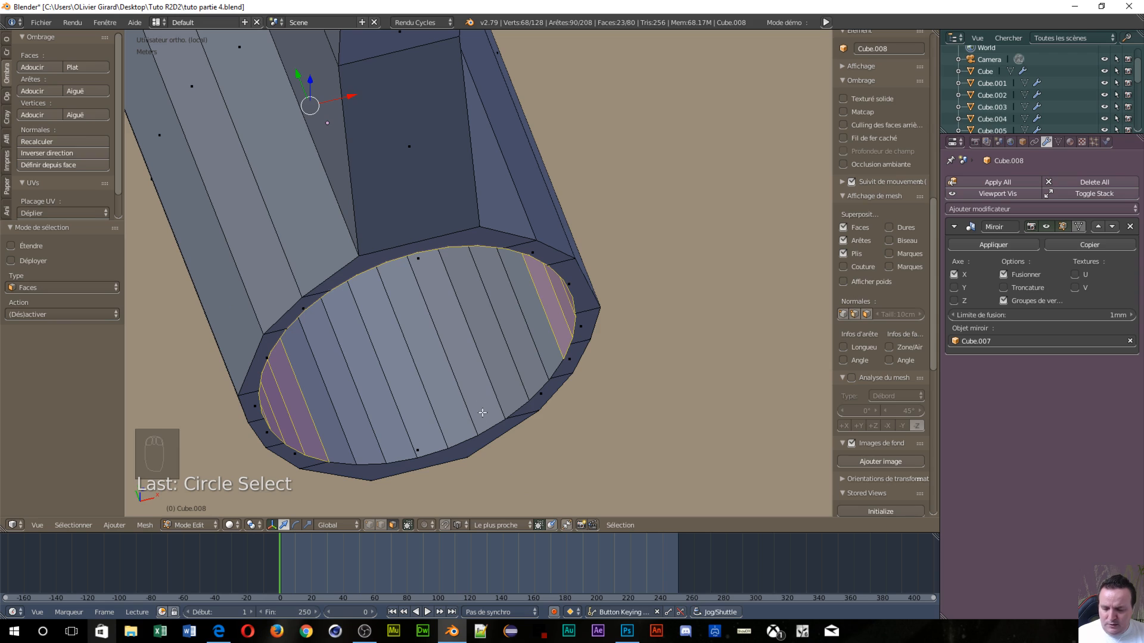
{"action": "key", "text": "c"}
{"action": "mouse_move", "coordinate": [516, 328]}
{"action": "left_mouse_down"}
{"action": "mouse_move", "coordinate": [536, 307]}
{"action": "mouse_move", "coordinate": [320, 410]}
{"action": "left_mouse_up"}
{"action": "right_click", "coordinate": [320, 410]}
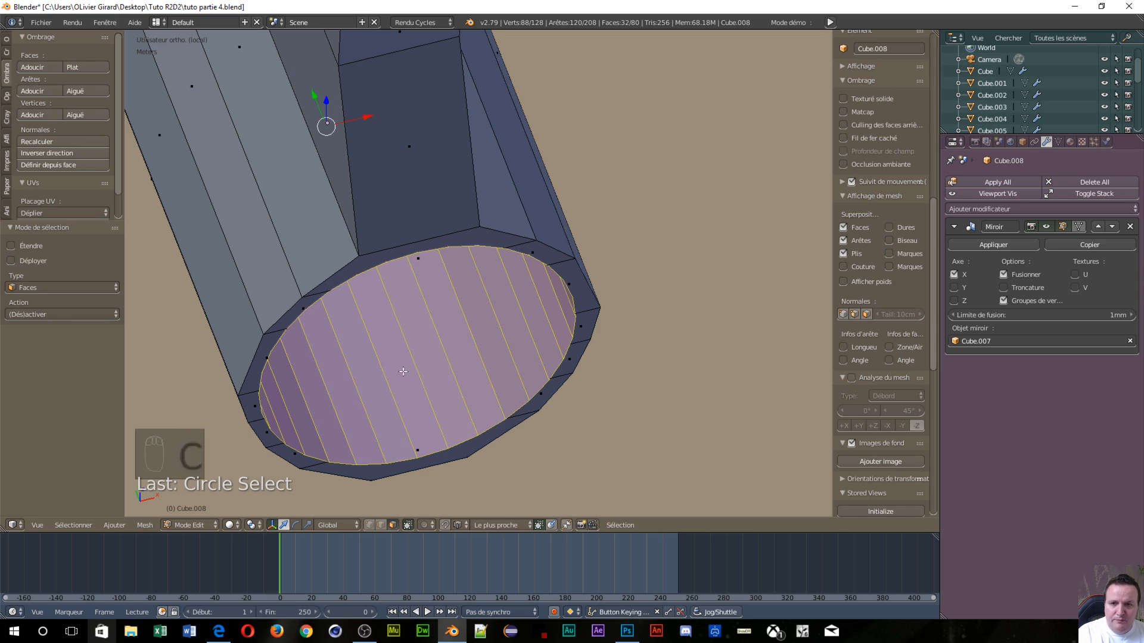
Set the pivot point to Barycentre and scale the selected hole faces by 1.033 in X and Z, excluding Y
{"action": "key", "text": "KP_1"}
{"action": "middle_click_drag", "start_coordinate": [421, 263], "coordinate": [556, 495], "text": "shift"}
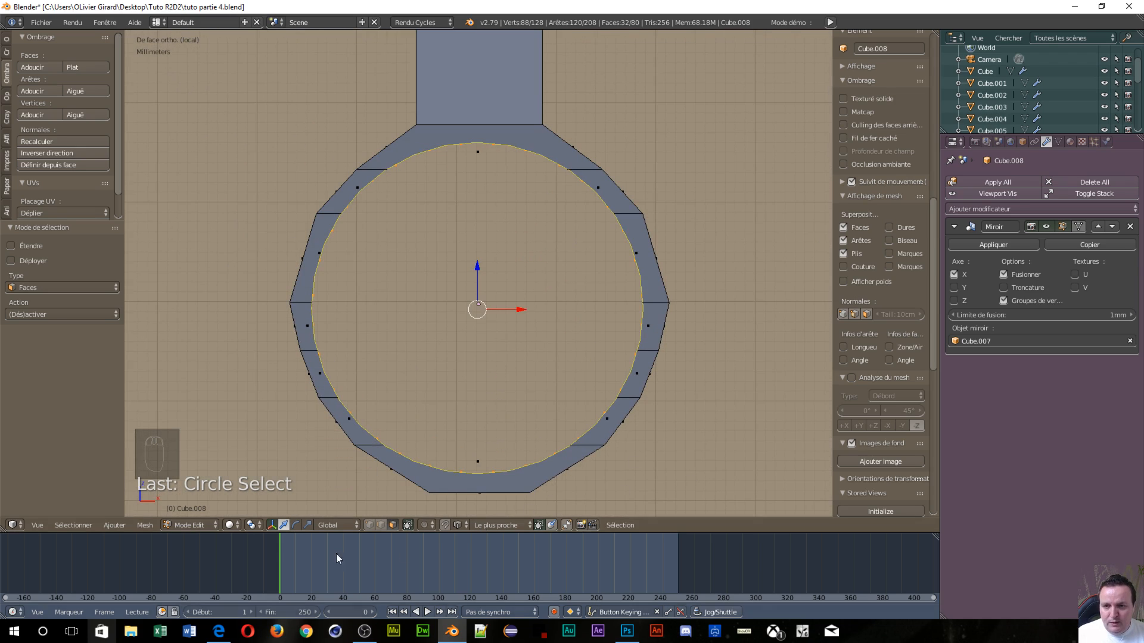
{"action": "left_click", "coordinate": [253, 527]}
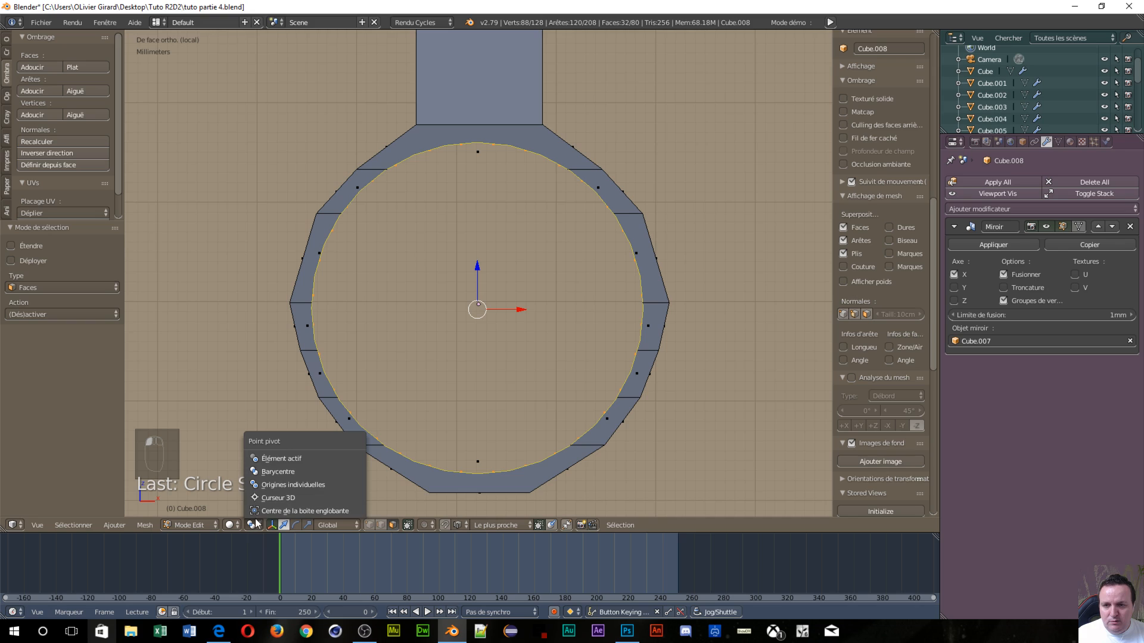
{"action": "left_click", "coordinate": [269, 472]}
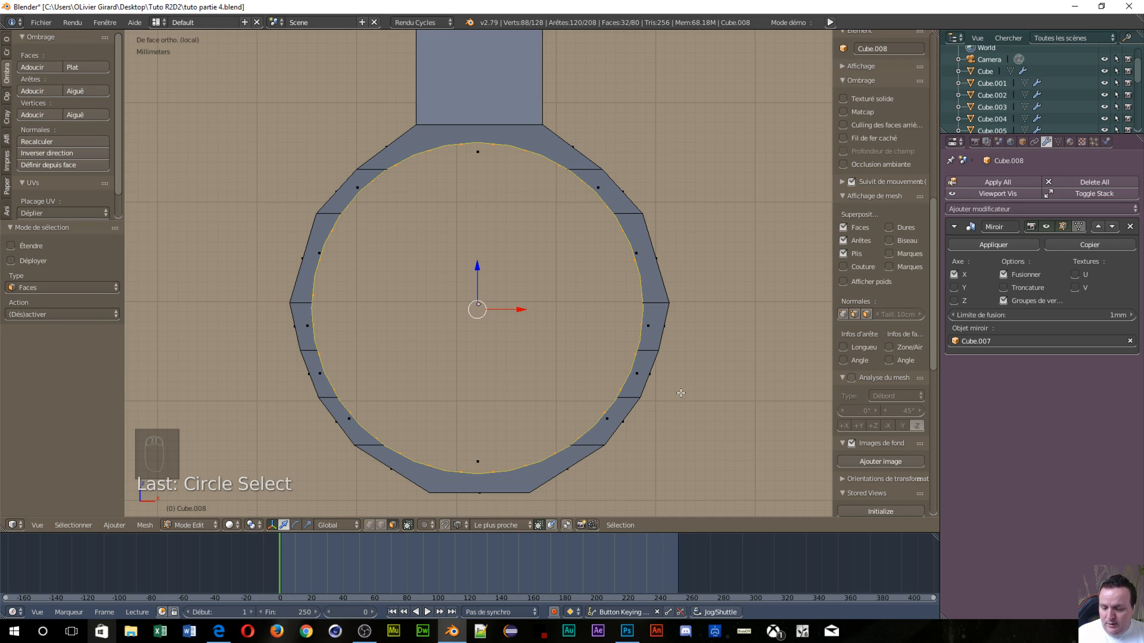
{"action": "key", "text": "s"}
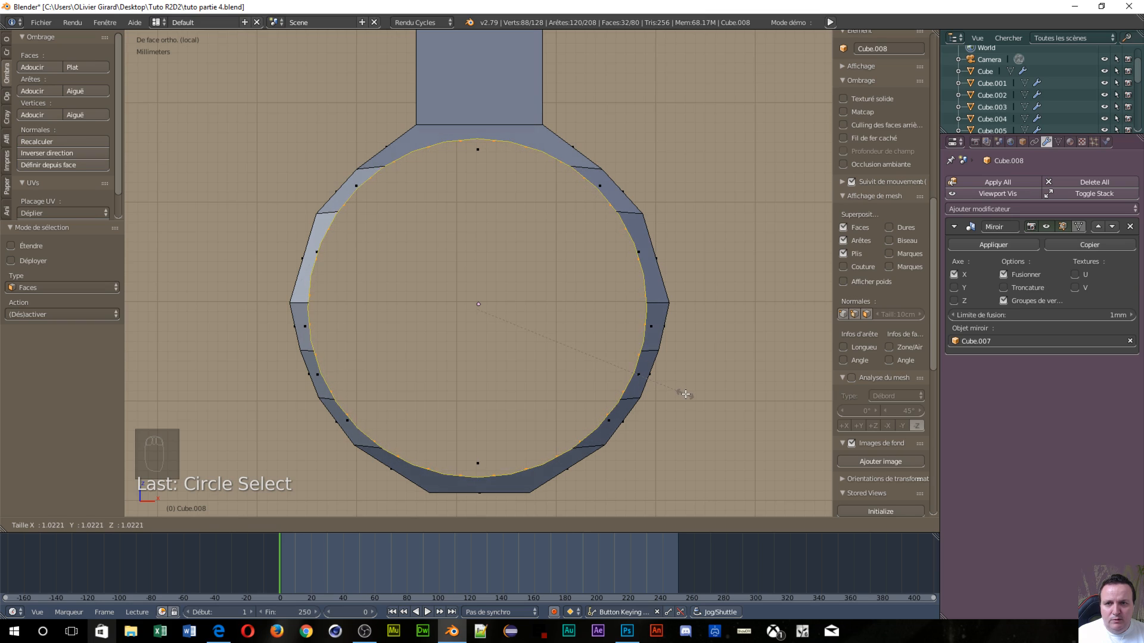
{"action": "key", "text": "Escape"}
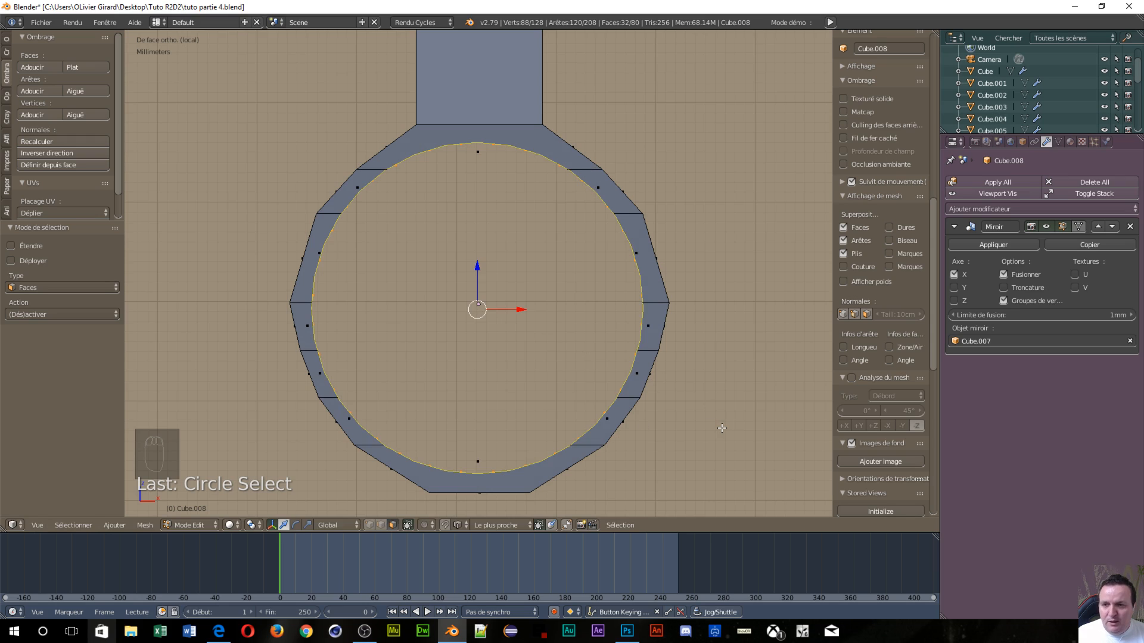
{"action": "key", "text": "s"}
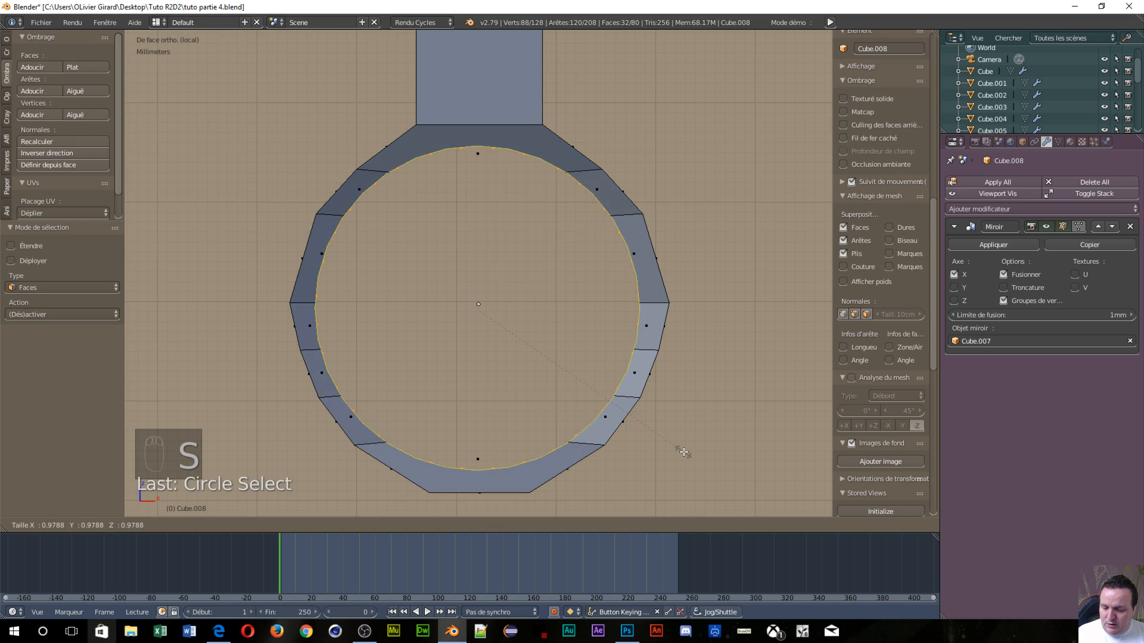
{"action": "key", "text": "shift+y"}
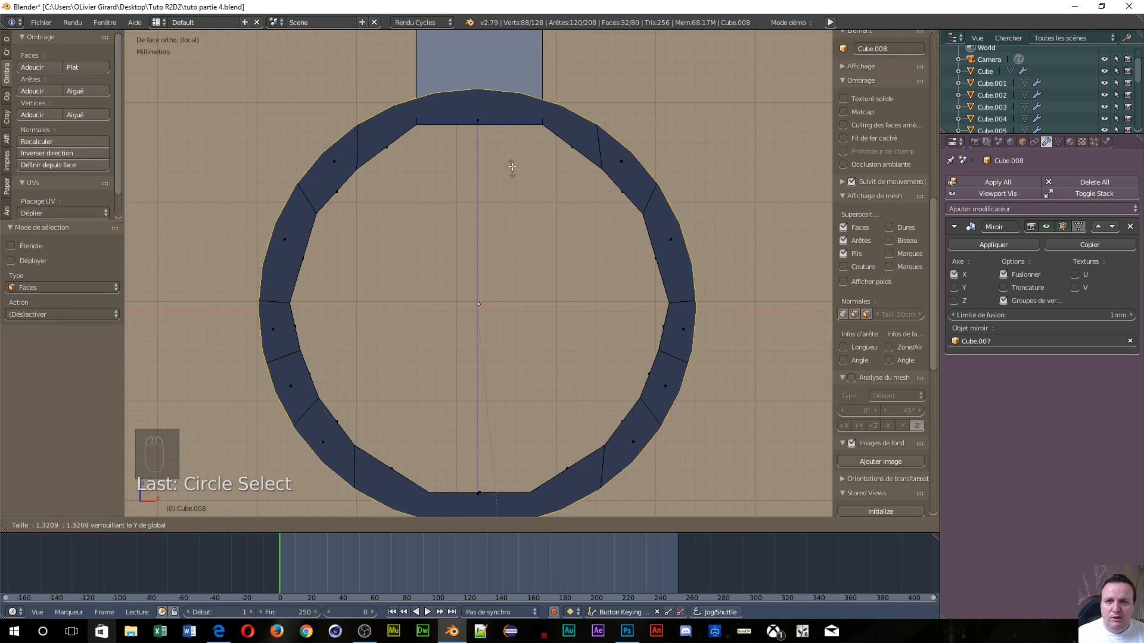
{"action": "left_click", "coordinate": [542, 84]}
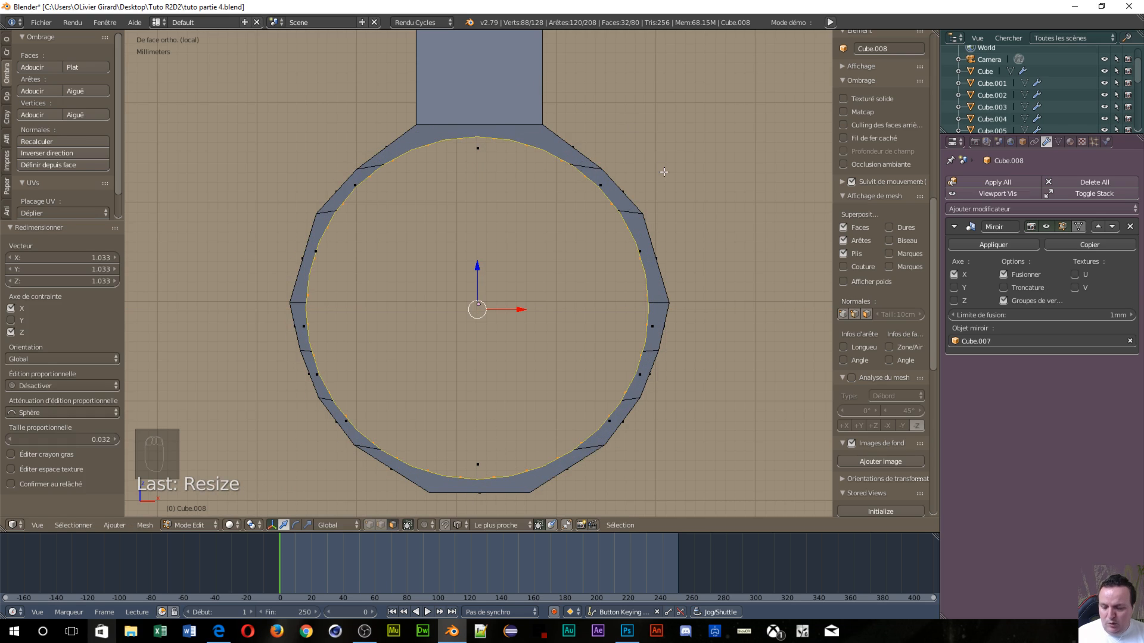
Leave local view and scale the hole's inner wall faces by 0.982 in X and Z, excluding Y, to fit around the ankle cylinder
{"action": "key", "text": "KP_Divide"}
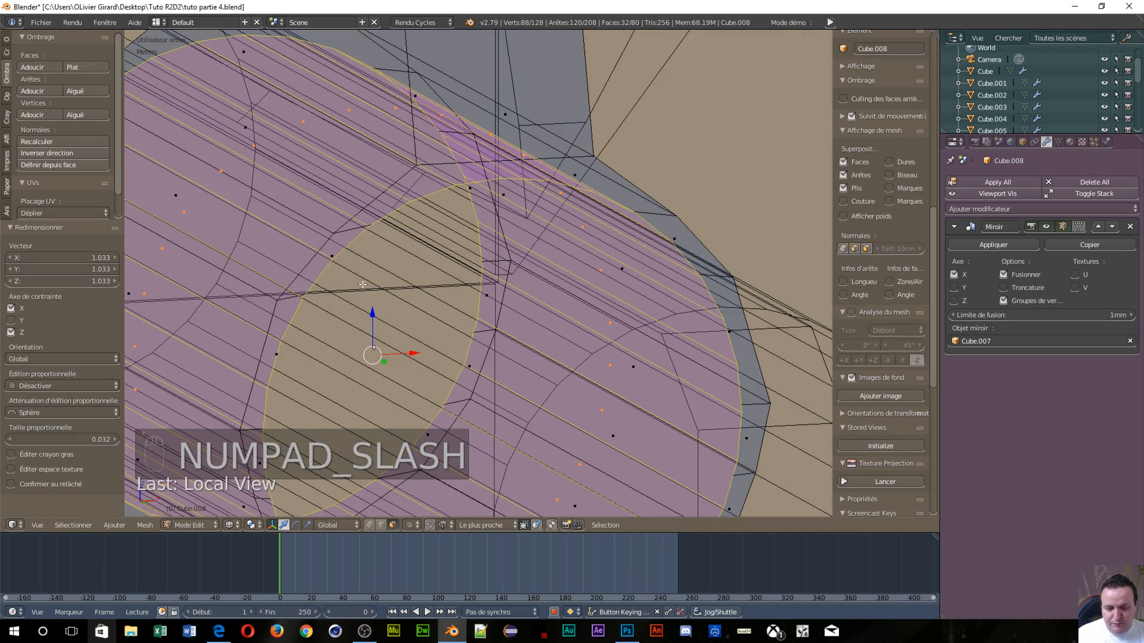
{"action": "key", "text": "KP_Divide"}
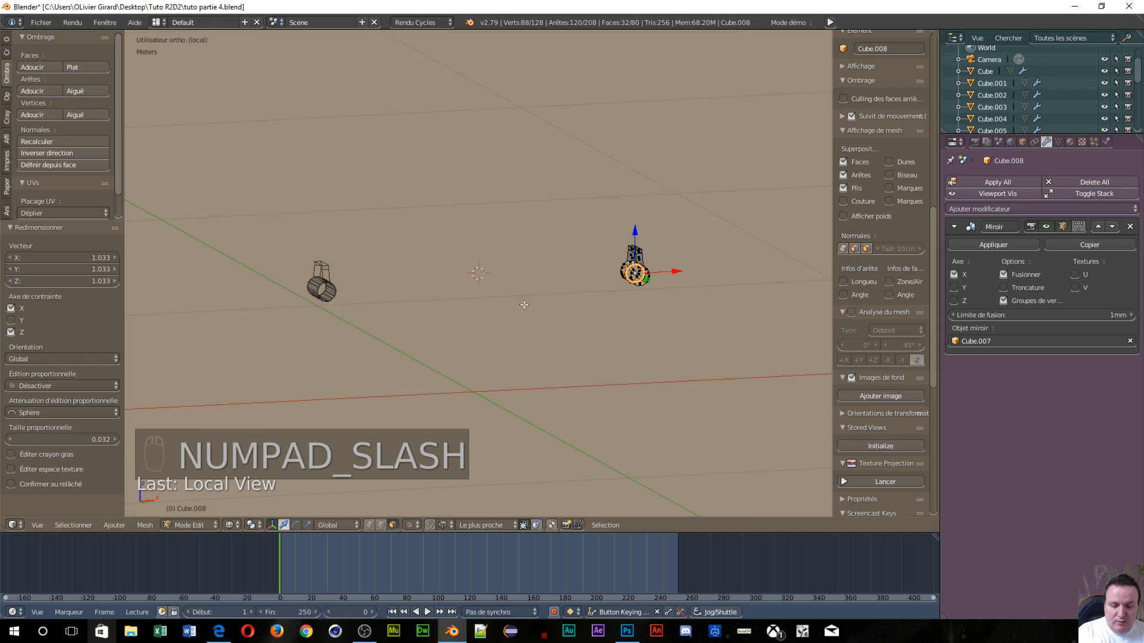
{"action": "key", "text": "KP_1"}
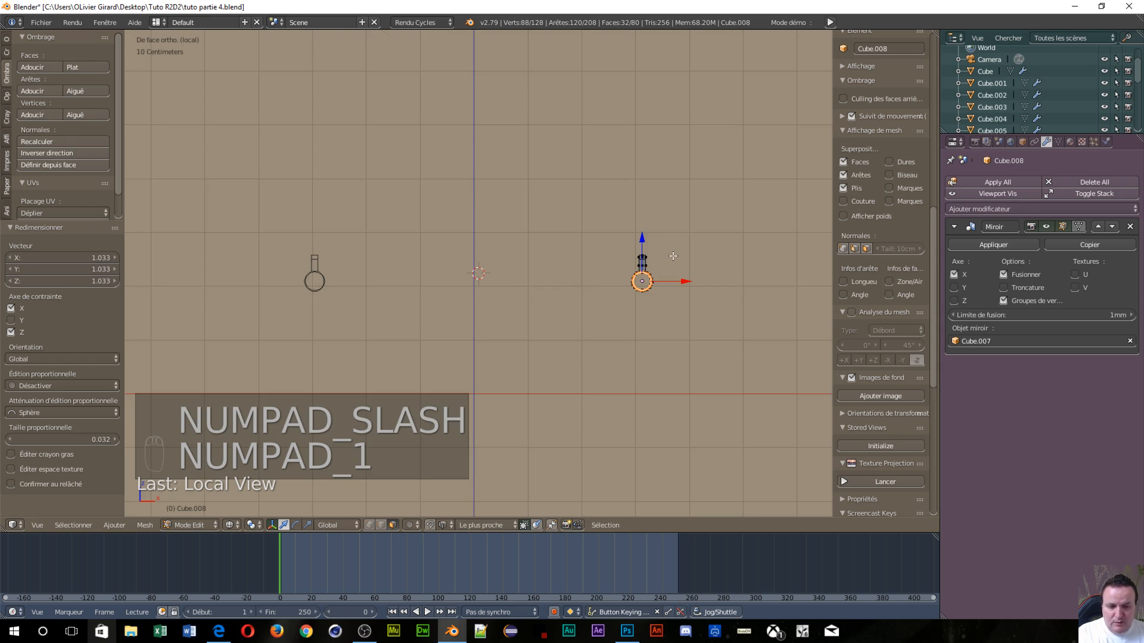
{"action": "key", "text": "KP_Divide"}
{"action": "key", "text": "KP_1"}
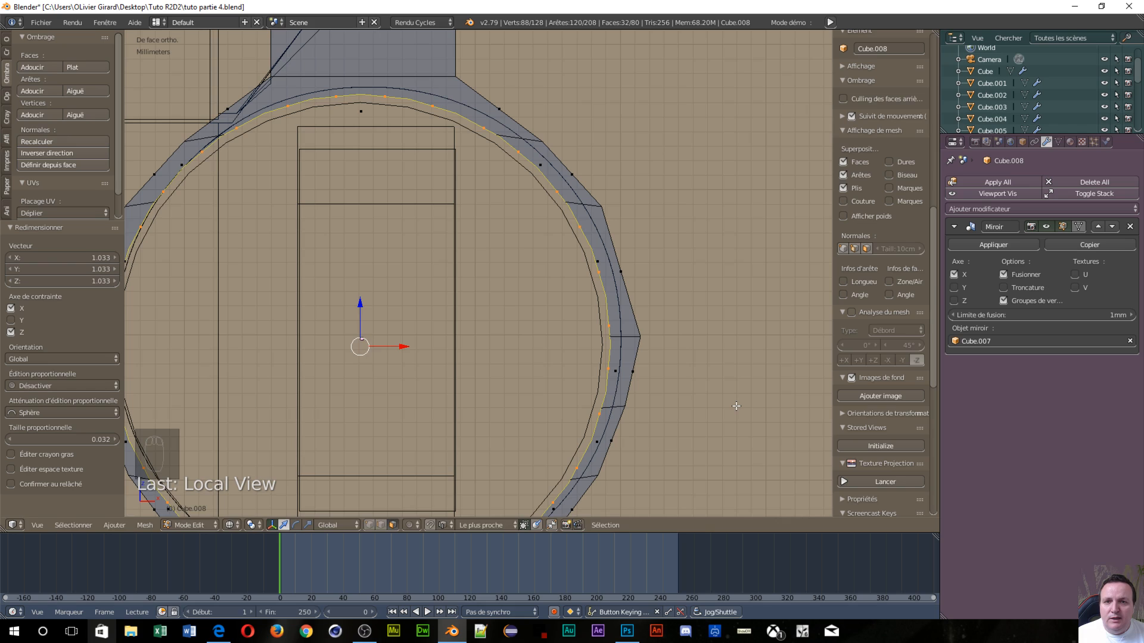
{"action": "key", "text": "s"}
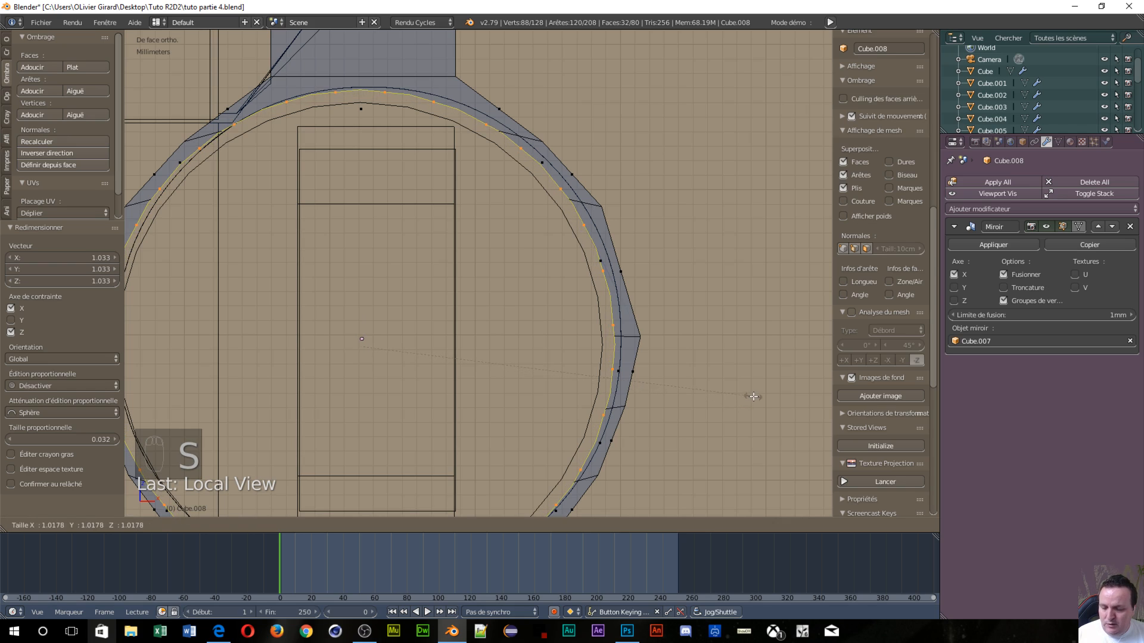
{"action": "key", "text": "shift+y"}
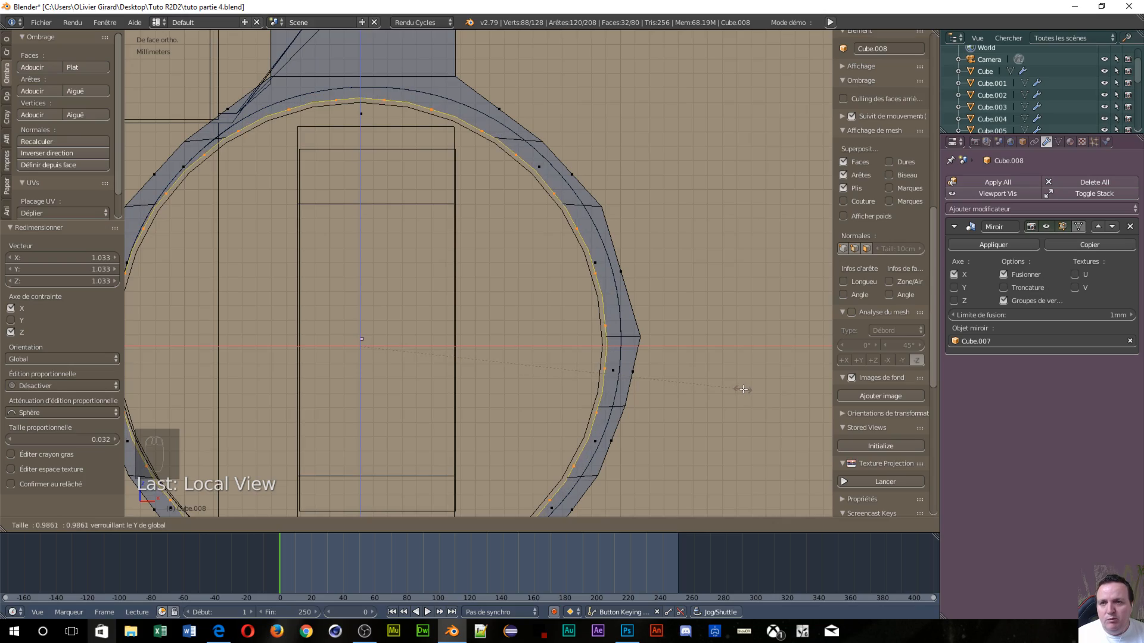
{"action": "left_click", "coordinate": [740, 389]}
Return to Object Mode and check the ankle part against the ankle cylinder in the right orthographic view
{"action": "scroll", "coordinate": [697, 331], "scroll_direction": "down", "scroll_amount": 5}
{"action": "middle_click_drag", "start_coordinate": [697, 331], "coordinate": [565, 372]}
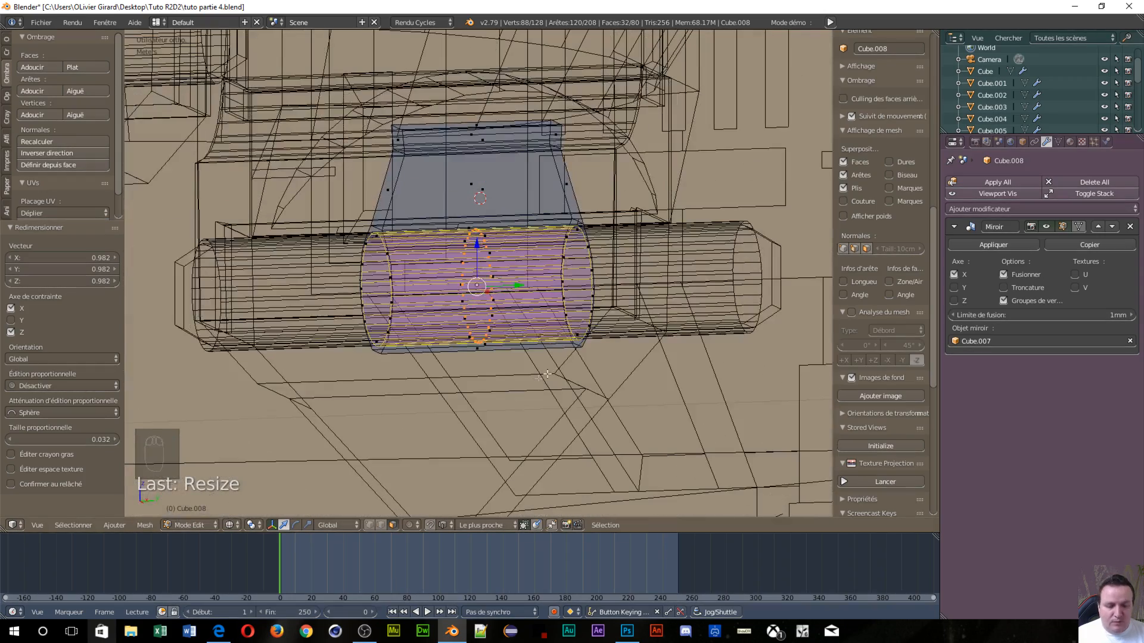
{"action": "key", "text": "KP_1"}
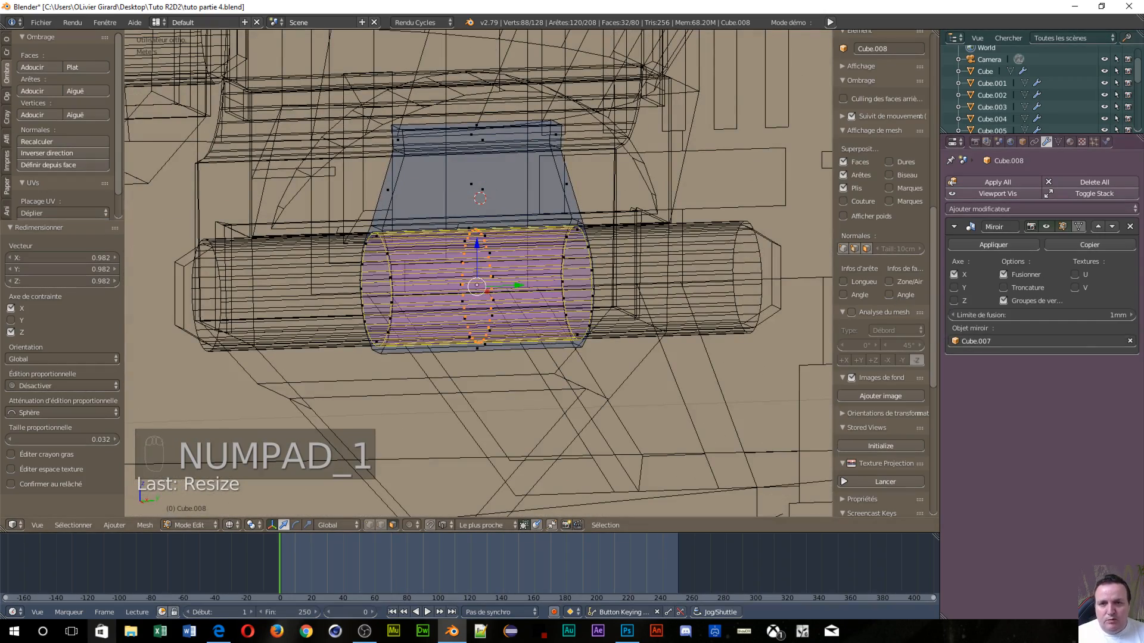
{"action": "key", "text": "KP_3"}
{"action": "key", "text": "KP_2"}
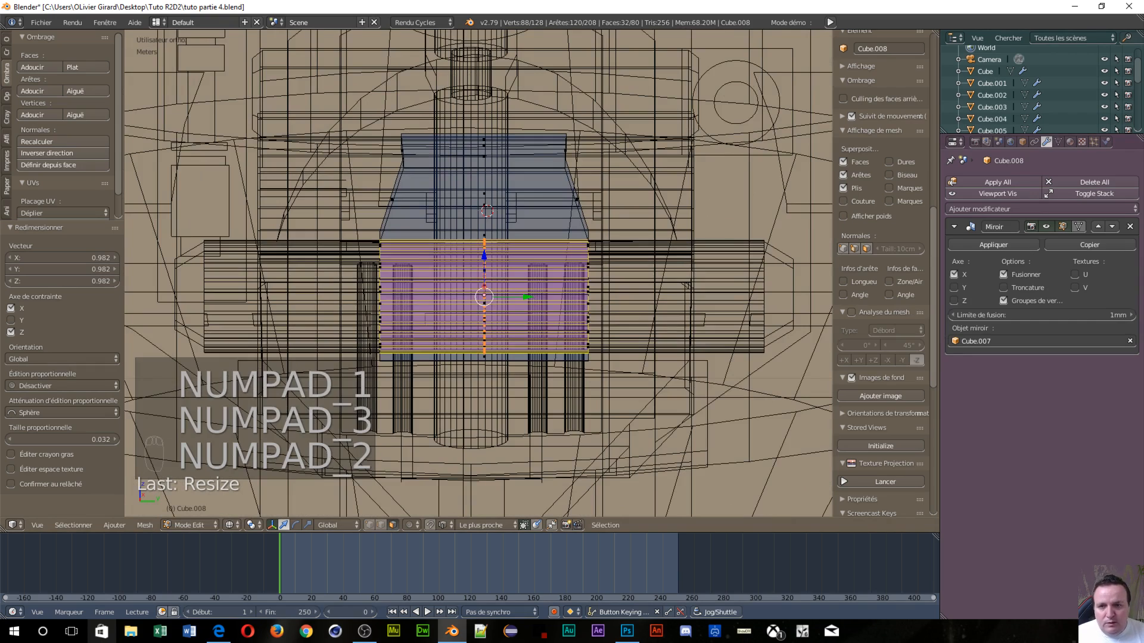
{"action": "scroll", "coordinate": [255, 256], "scroll_direction": "down", "scroll_amount": 7}
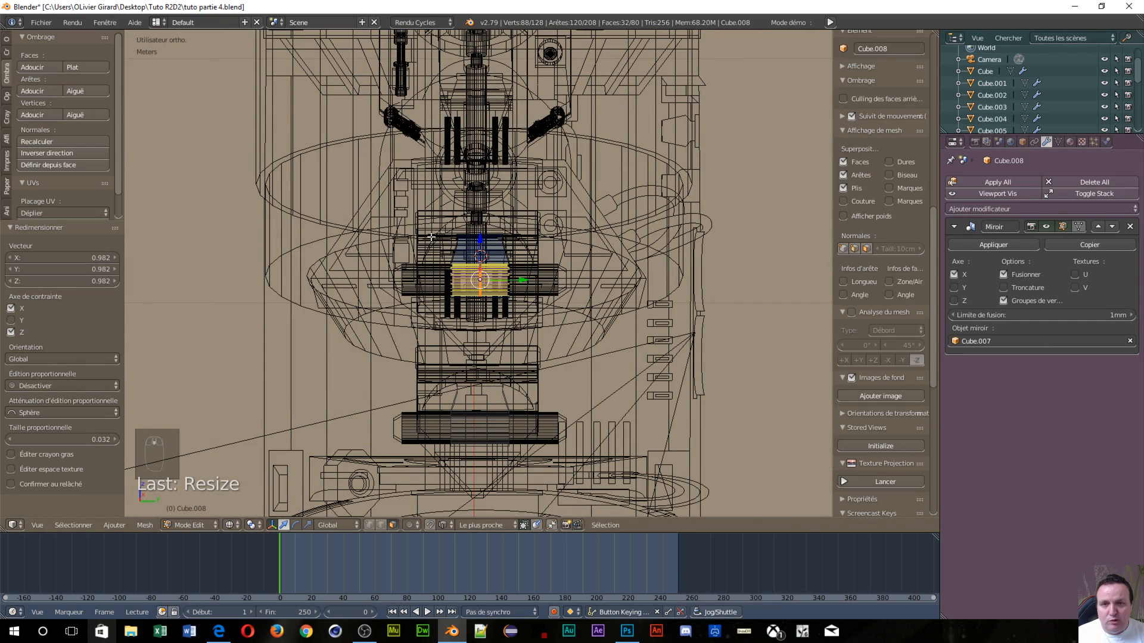
{"action": "key", "text": "Tab"}
{"action": "left_click", "coordinate": [329, 239]}
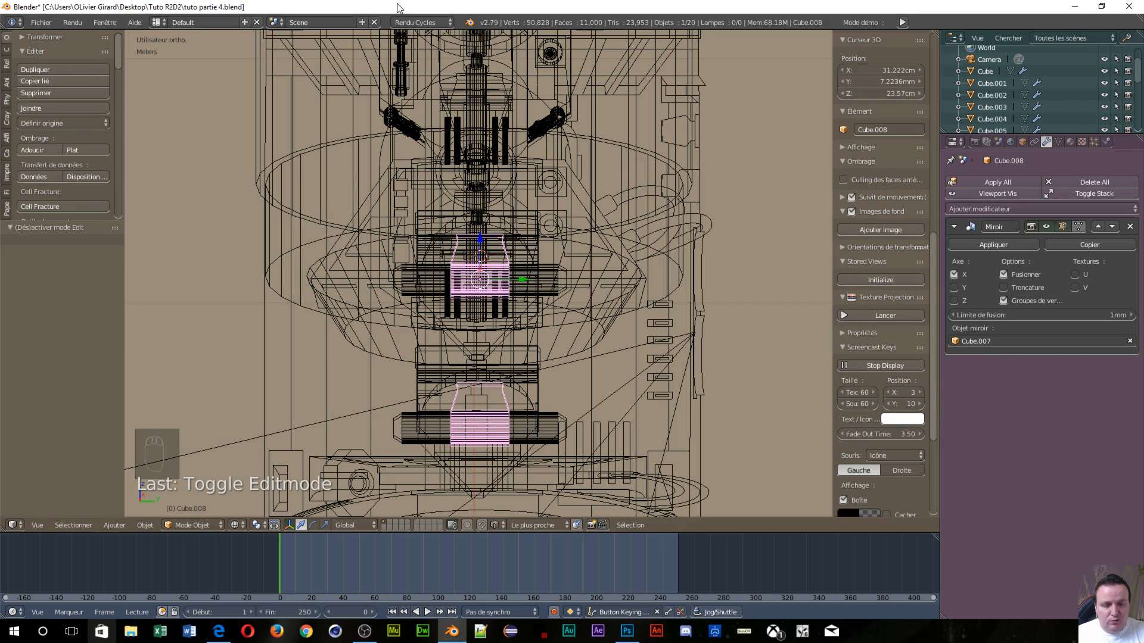
{"action": "key", "text": "KP_3"}
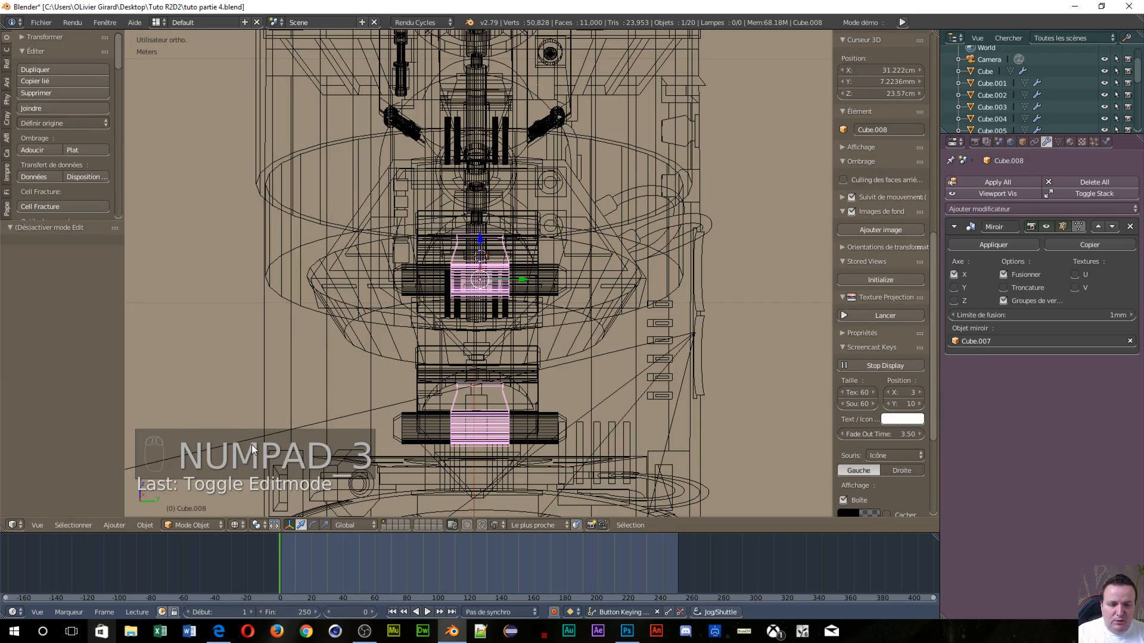
{"action": "key", "text": "KP_3"}
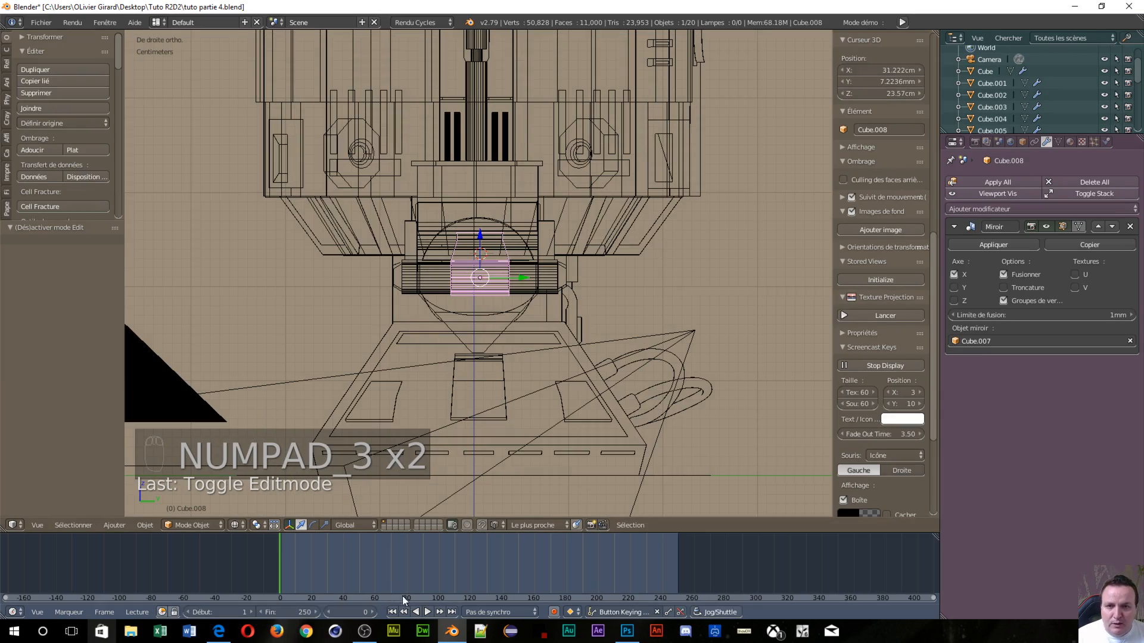
{"action": "middle_click_drag", "start_coordinate": [492, 334], "coordinate": [521, 334]}
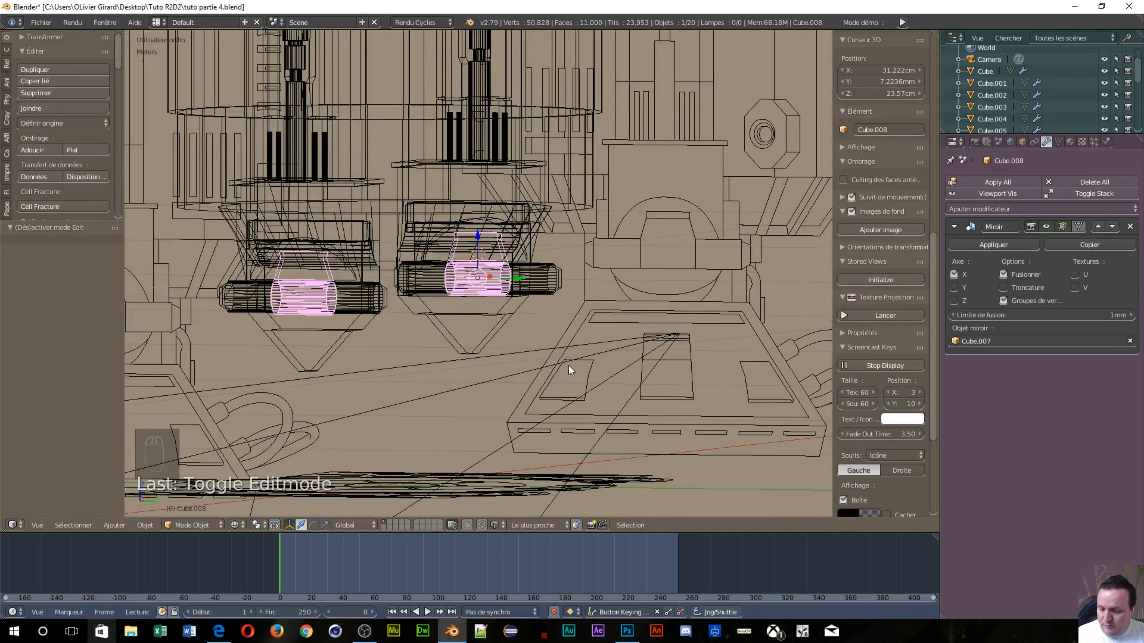
Assign the existing blue material Matériau.004 to the ankle part and display the model in solid shading
{"action": "left_click", "coordinate": [1071, 141]}
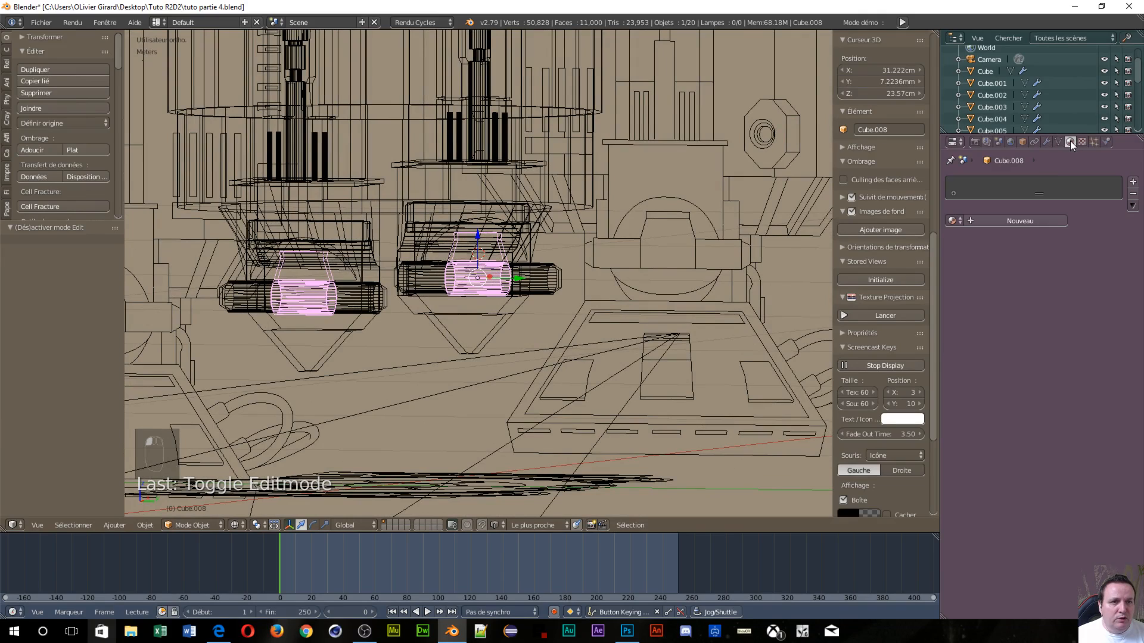
{"action": "left_click", "coordinate": [955, 221]}
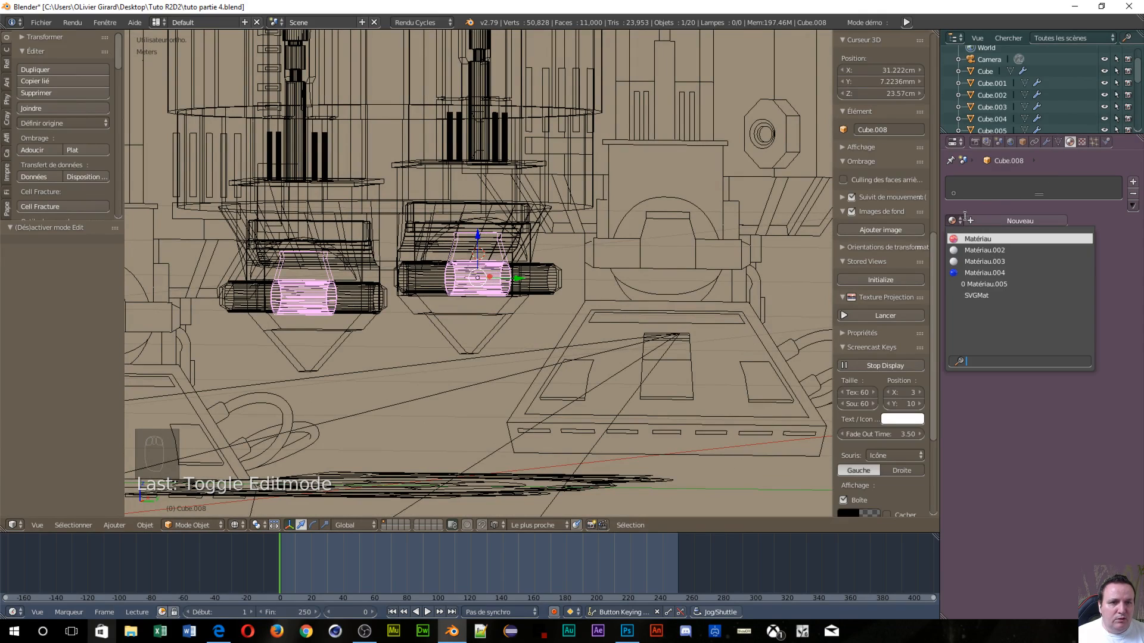
{"action": "left_click", "coordinate": [976, 272]}
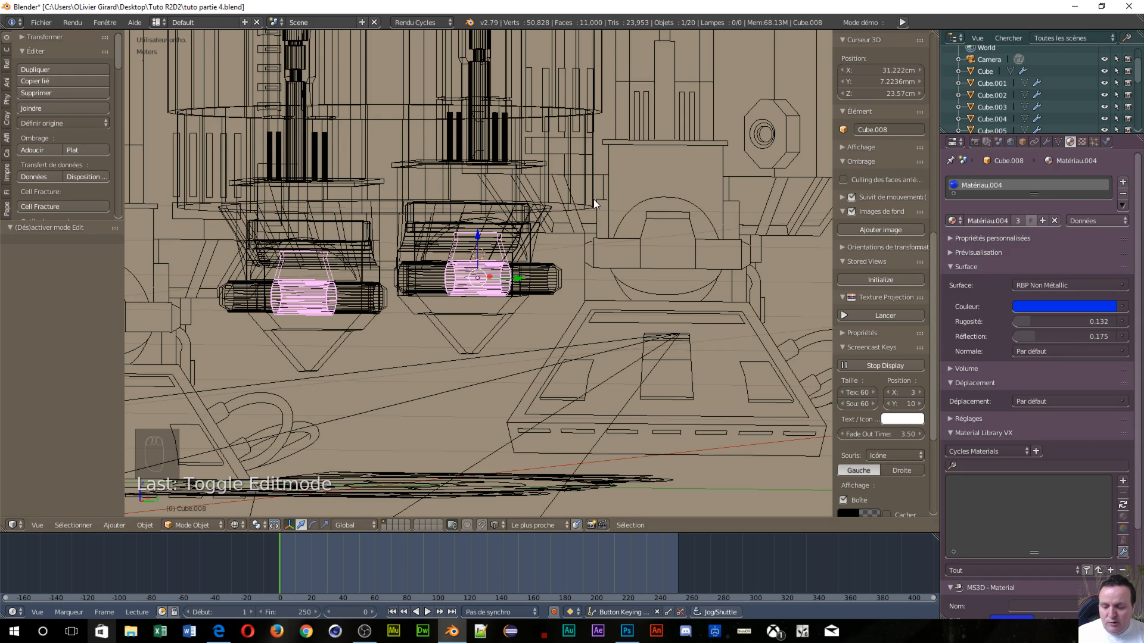
{"action": "key", "text": "z"}
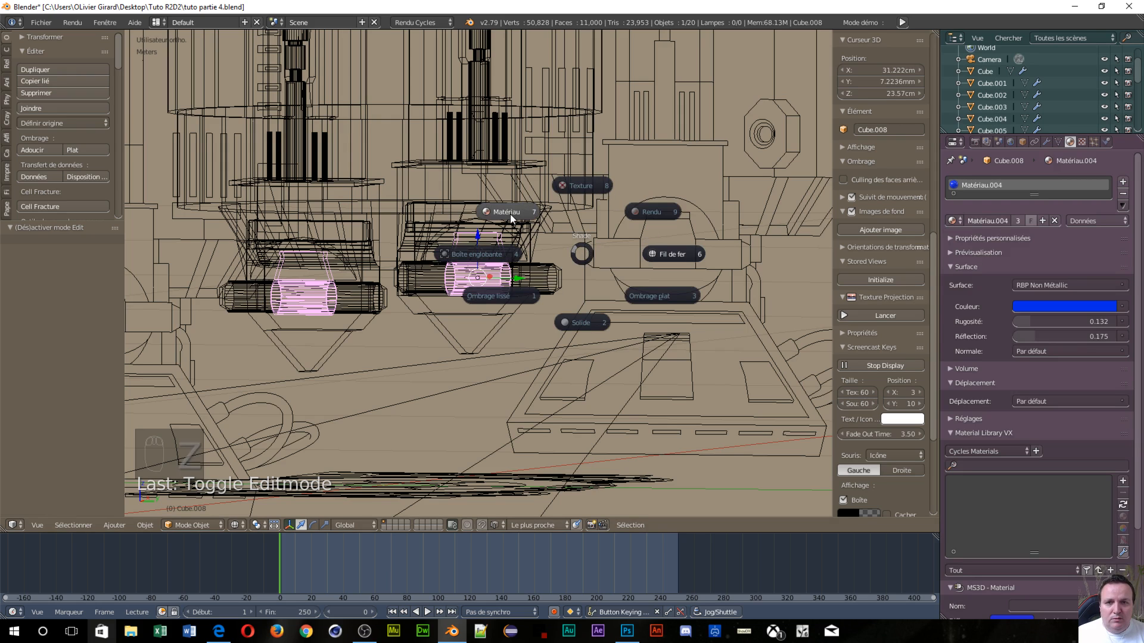
{"action": "left_click", "coordinate": [567, 325]}
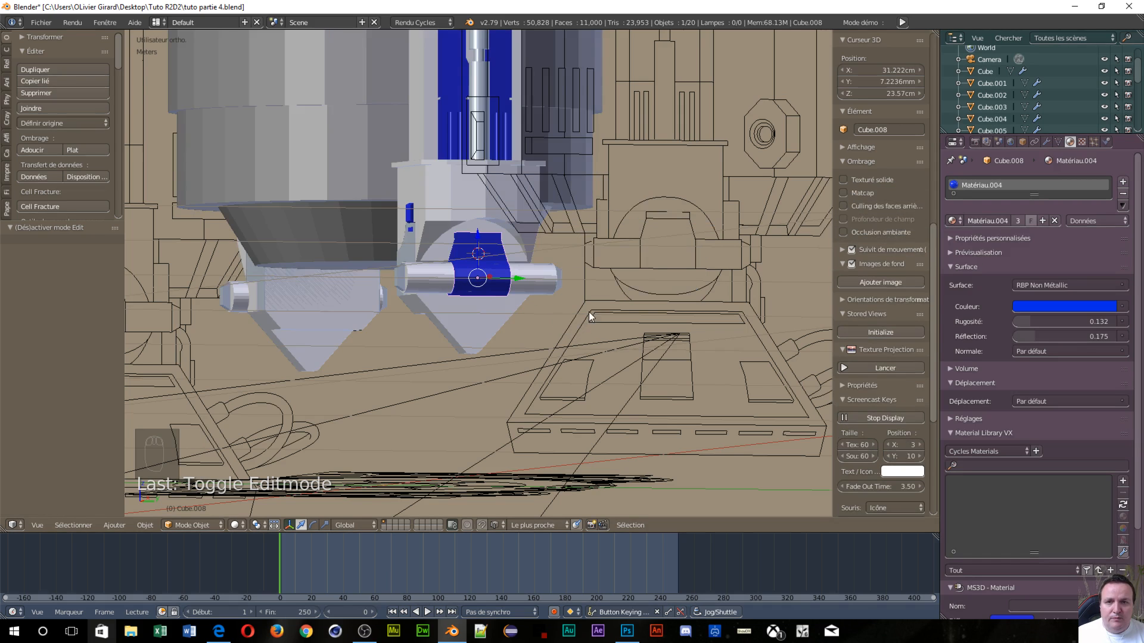
Examine the fit between the ankle part's hole and the cylinder from several angles, including the rest of the leg
{"action": "scroll", "coordinate": [560, 329], "scroll_direction": "up", "scroll_amount": 5}
{"action": "middle_click_drag", "start_coordinate": [495, 342], "coordinate": [634, 354]}
{"action": "scroll", "coordinate": [629, 360], "scroll_direction": "up", "scroll_amount": 4}
{"action": "scroll", "coordinate": [632, 358], "scroll_direction": "up", "scroll_amount": 12}
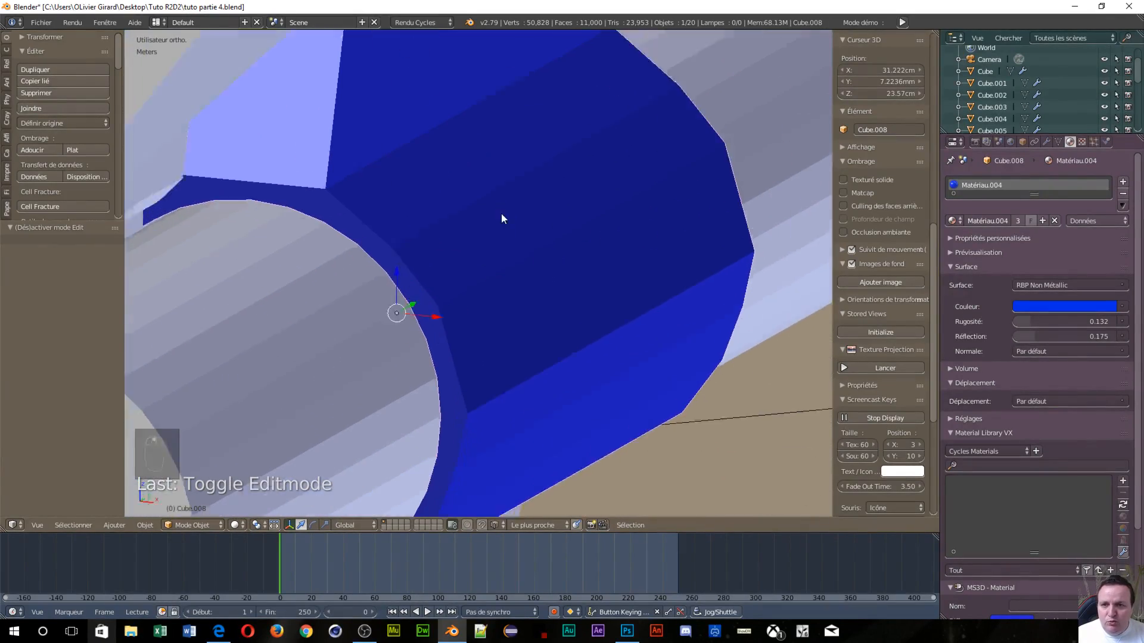
{"action": "middle_click_drag", "start_coordinate": [472, 228], "coordinate": [464, 206]}
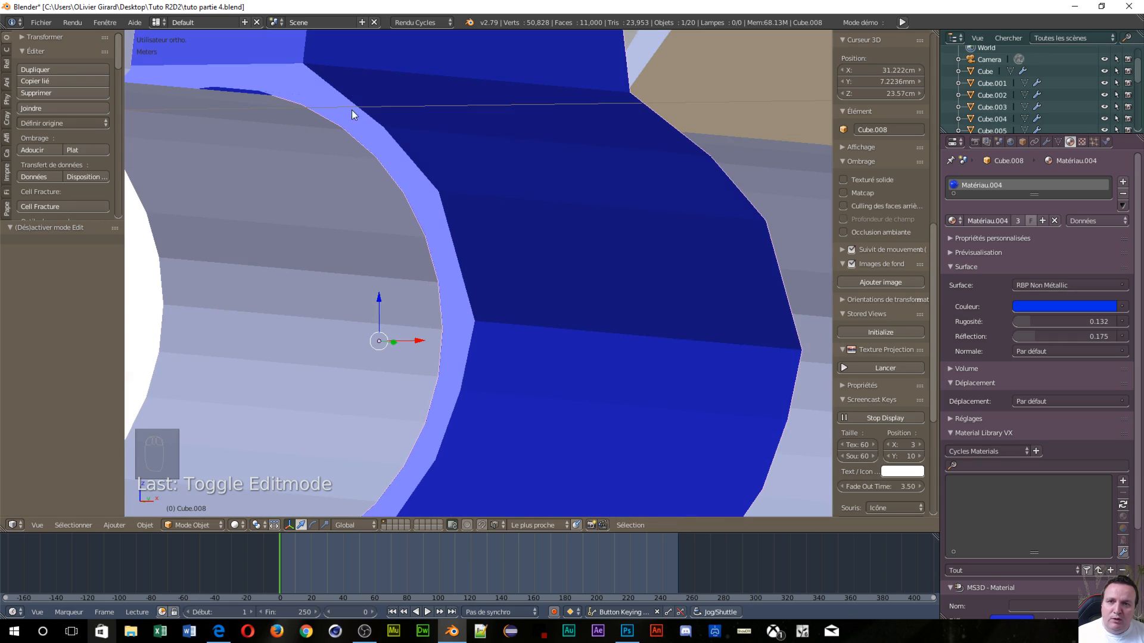
{"action": "middle_click_drag", "start_coordinate": [351, 109], "coordinate": [265, 253]}
{"action": "scroll", "coordinate": [281, 255], "scroll_direction": "down", "scroll_amount": 8}
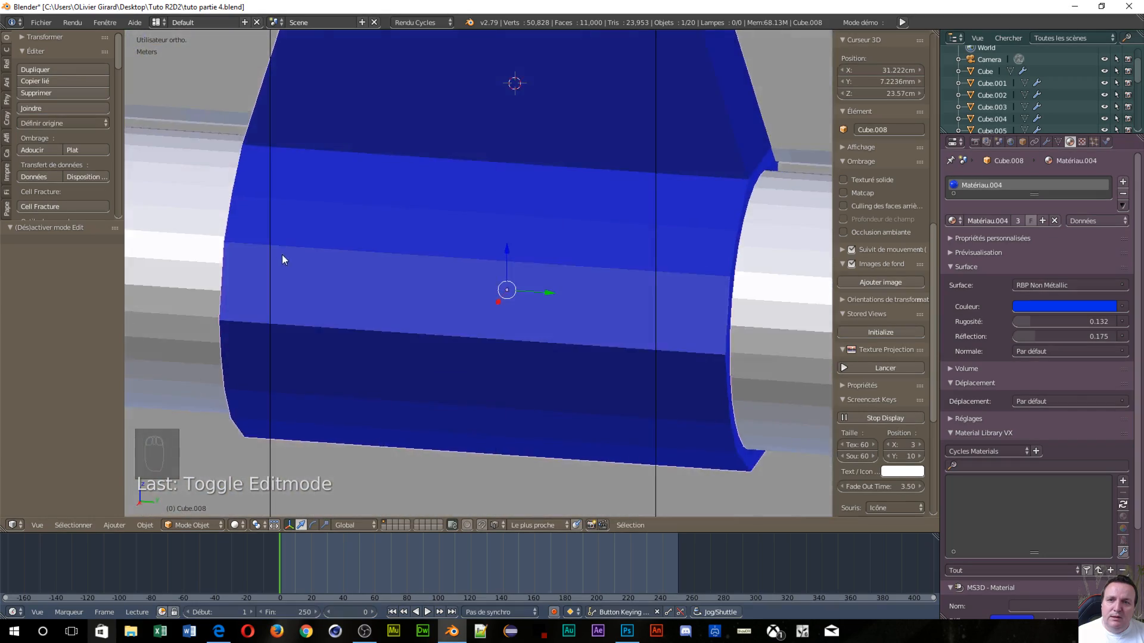
{"action": "mouse_move", "coordinate": [412, 302]}
{"action": "middle_mouse_down"}
{"action": "mouse_move", "coordinate": [538, 287]}
{"action": "mouse_move", "coordinate": [432, 289]}
{"action": "mouse_move", "coordinate": [467, 271]}
{"action": "middle_mouse_up"}
{"action": "scroll", "coordinate": [506, 284], "scroll_direction": "down", "scroll_amount": 4}
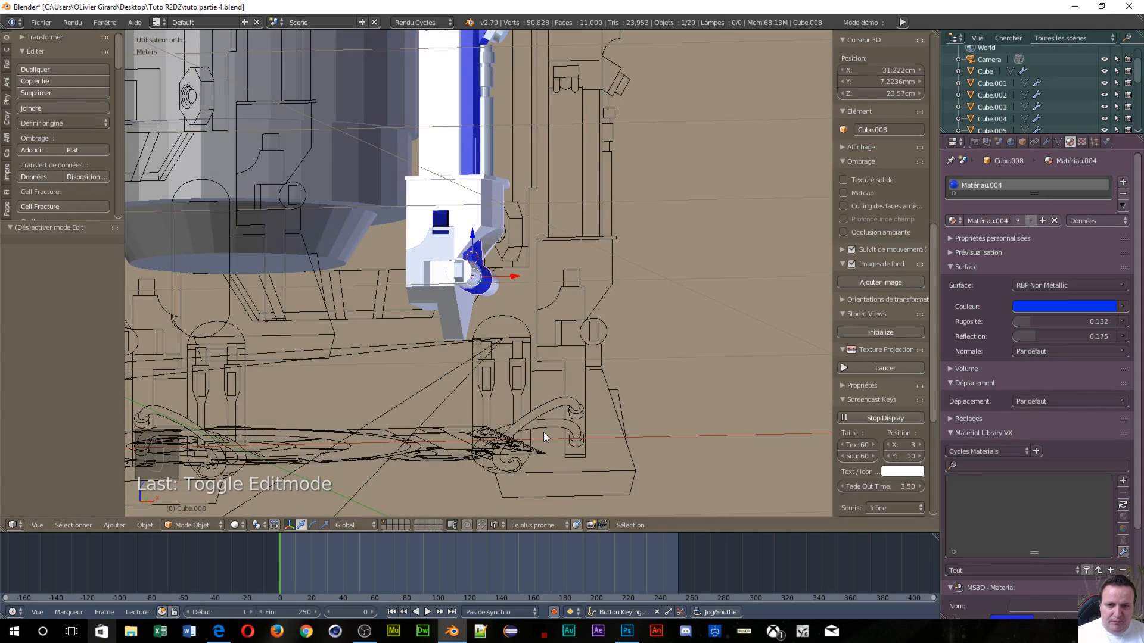
{"action": "scroll", "coordinate": [543, 431], "scroll_direction": "down", "scroll_amount": 3}
{"action": "scroll", "coordinate": [533, 432], "scroll_direction": "up", "scroll_amount": 3}
{"action": "scroll", "coordinate": [543, 346], "scroll_direction": "down", "scroll_amount": 1}
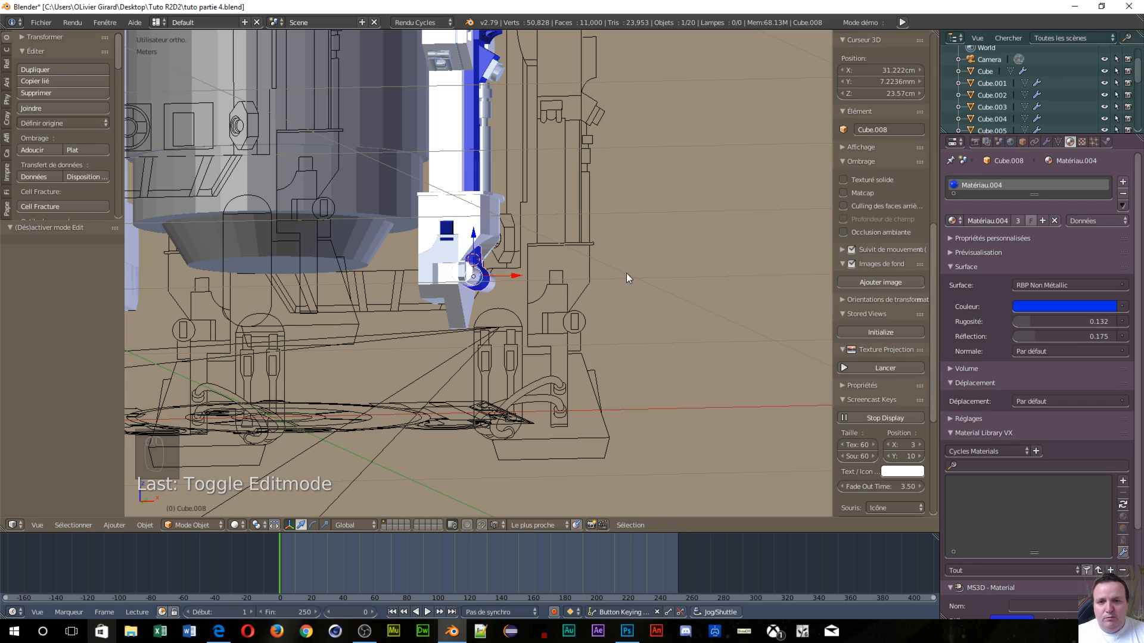
Show the leg in the front orthographic view with wireframe shading
{"action": "key", "text": "KP_1"}
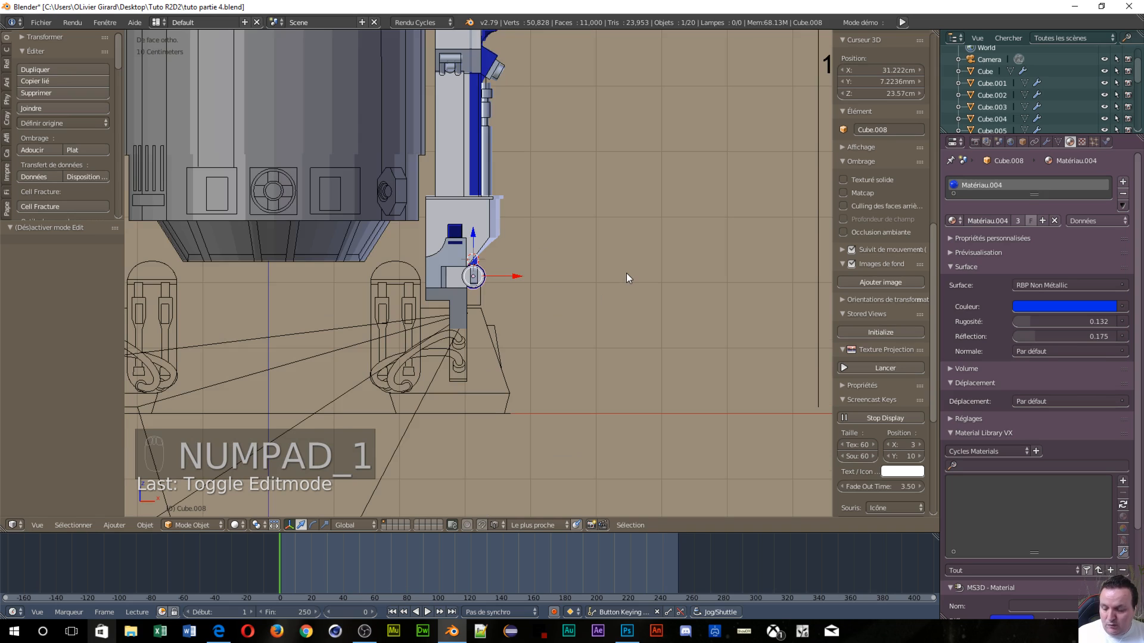
{"action": "key", "text": "z"}
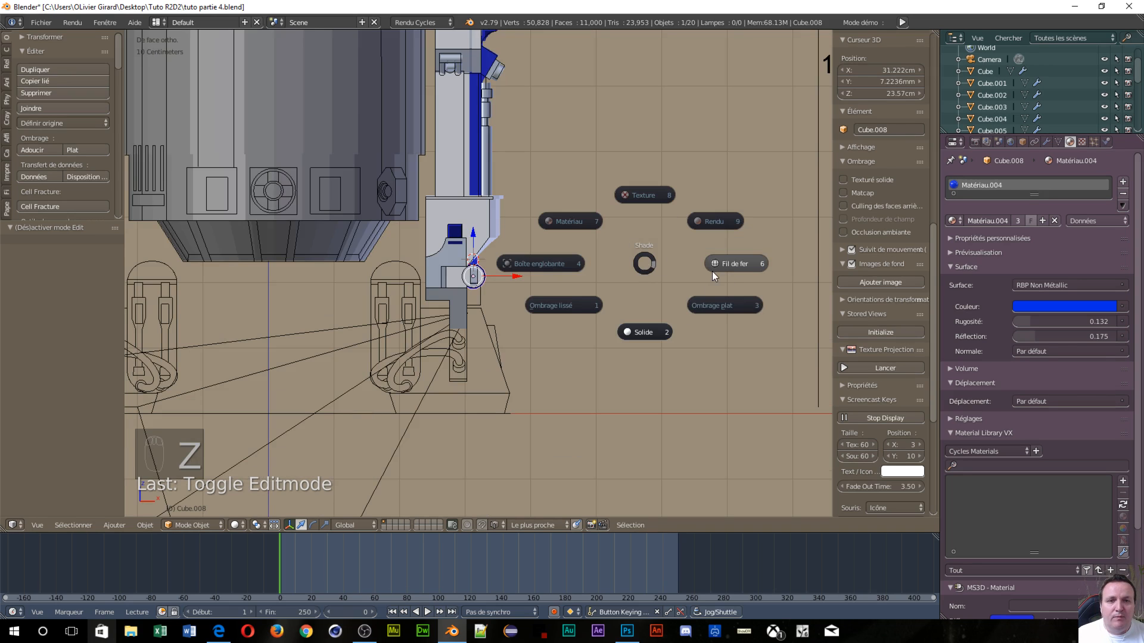
{"action": "left_click", "coordinate": [731, 268]}
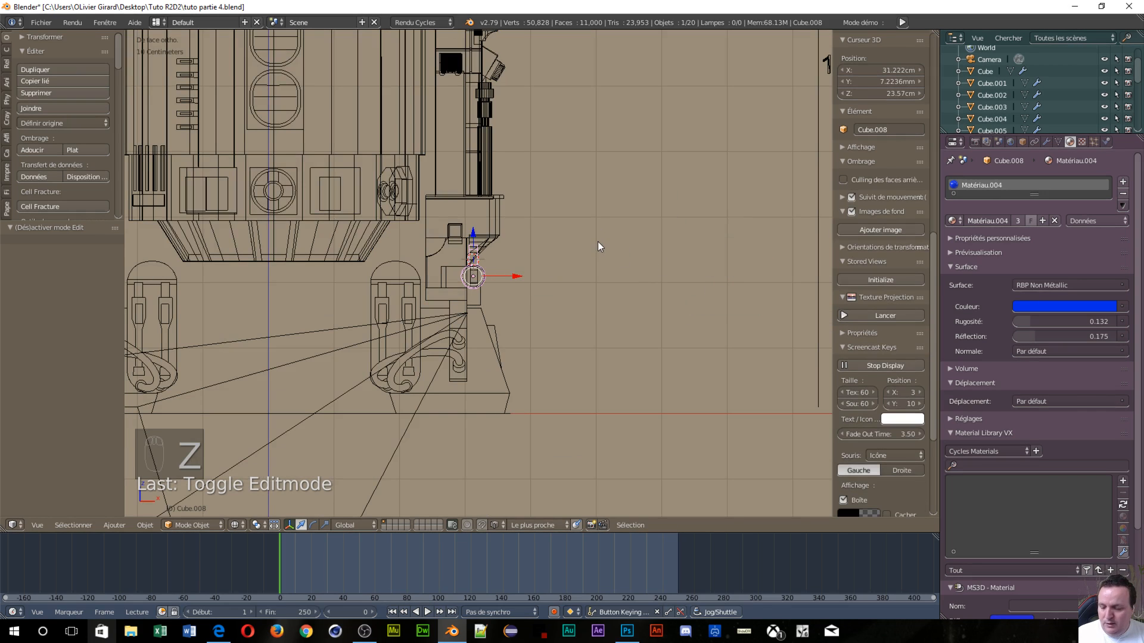
Add a cube mesh at the 3D cursor near the ankle and scale it down to about 0.082
{"action": "key", "text": "shift+a"}
{"action": "mouse_move", "coordinate": [581, 278]}
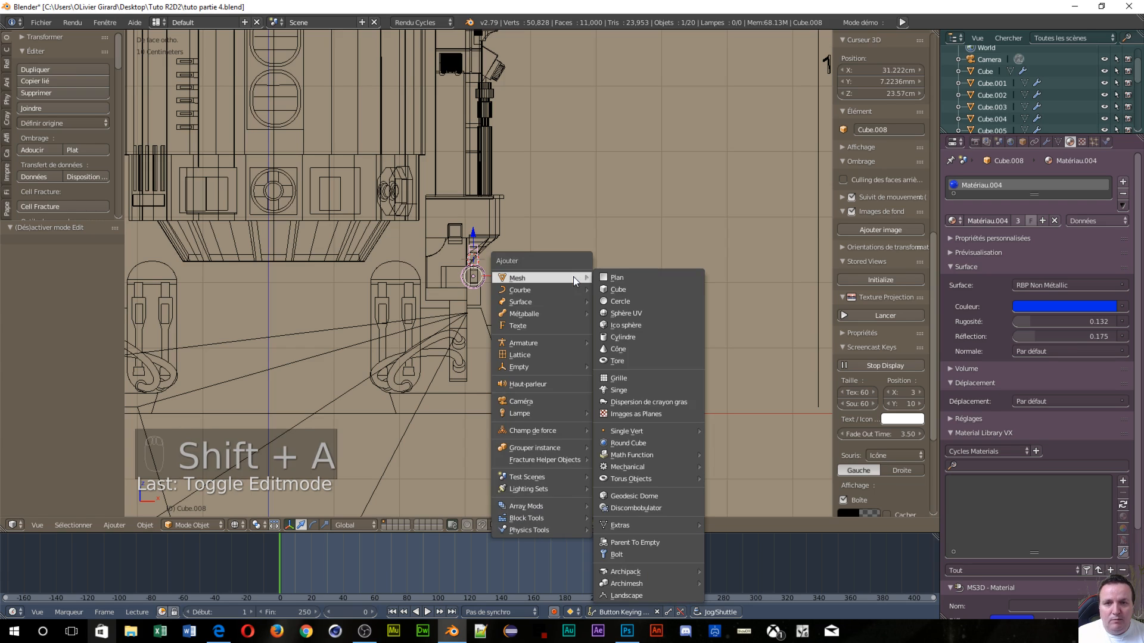
{"action": "left_click", "coordinate": [634, 289]}
{"action": "scroll", "coordinate": [652, 302], "scroll_direction": "down", "scroll_amount": 5}
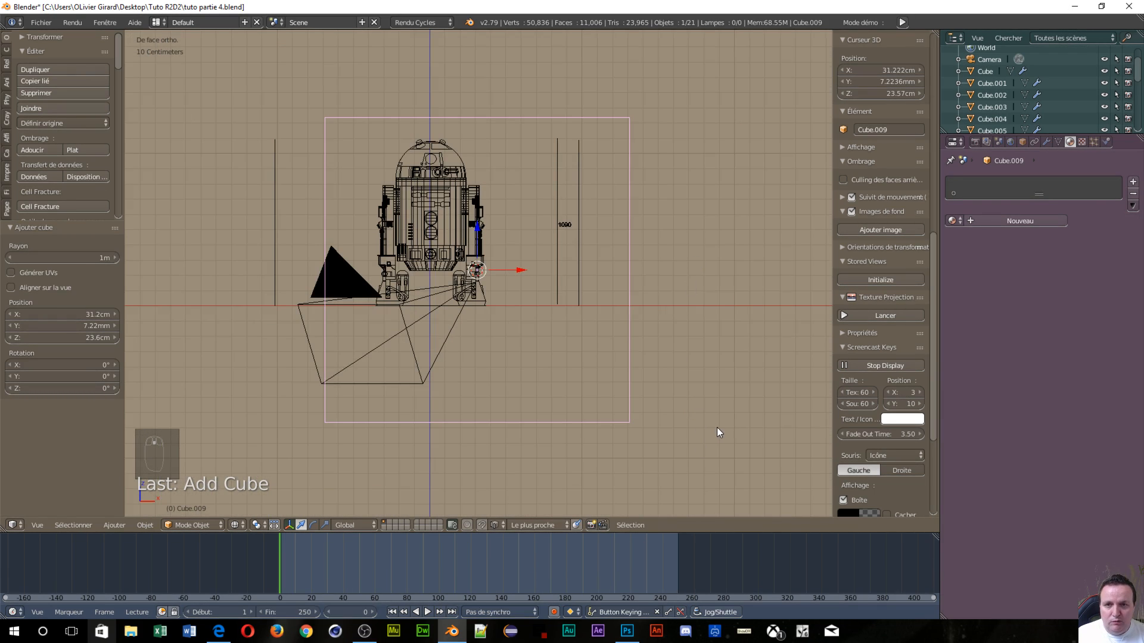
{"action": "key", "text": "s"}
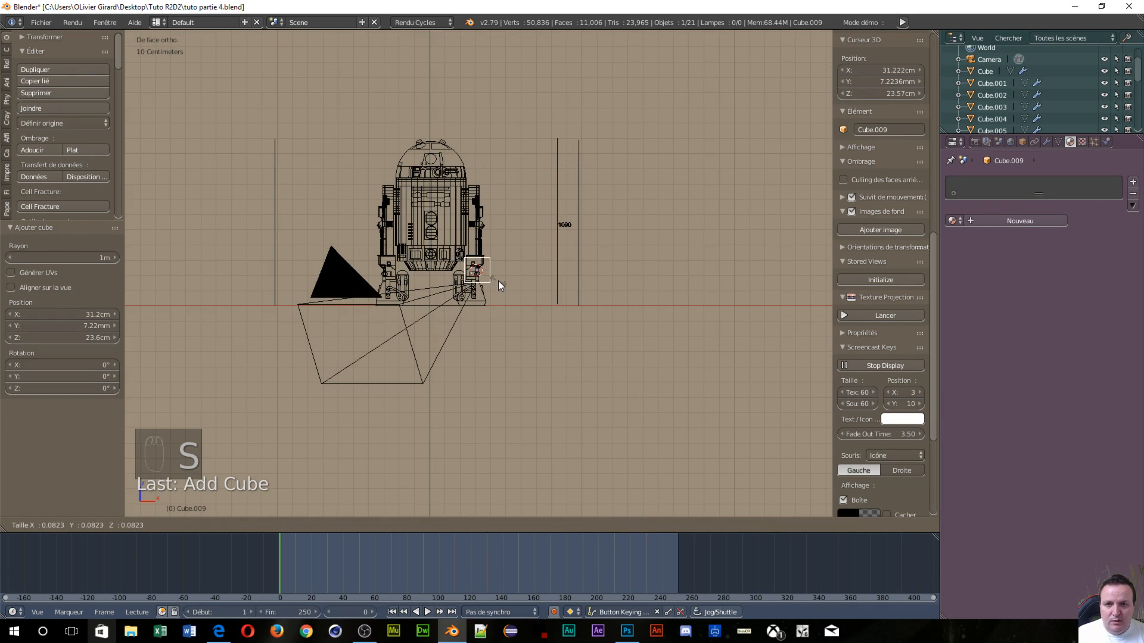
{"action": "left_click", "coordinate": [498, 281]}
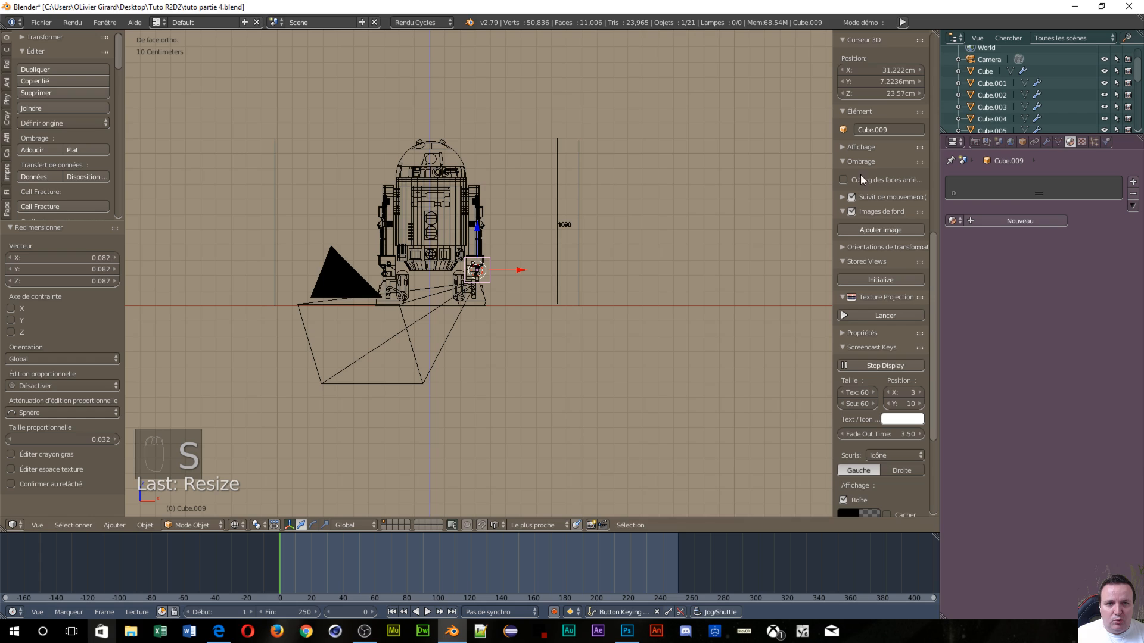
Add a Mirror (Miroir) modifier on X to the new cube, with Cube.002 as the mirror object
{"action": "left_click", "coordinate": [1044, 142]}
{"action": "left_click", "coordinate": [991, 181]}
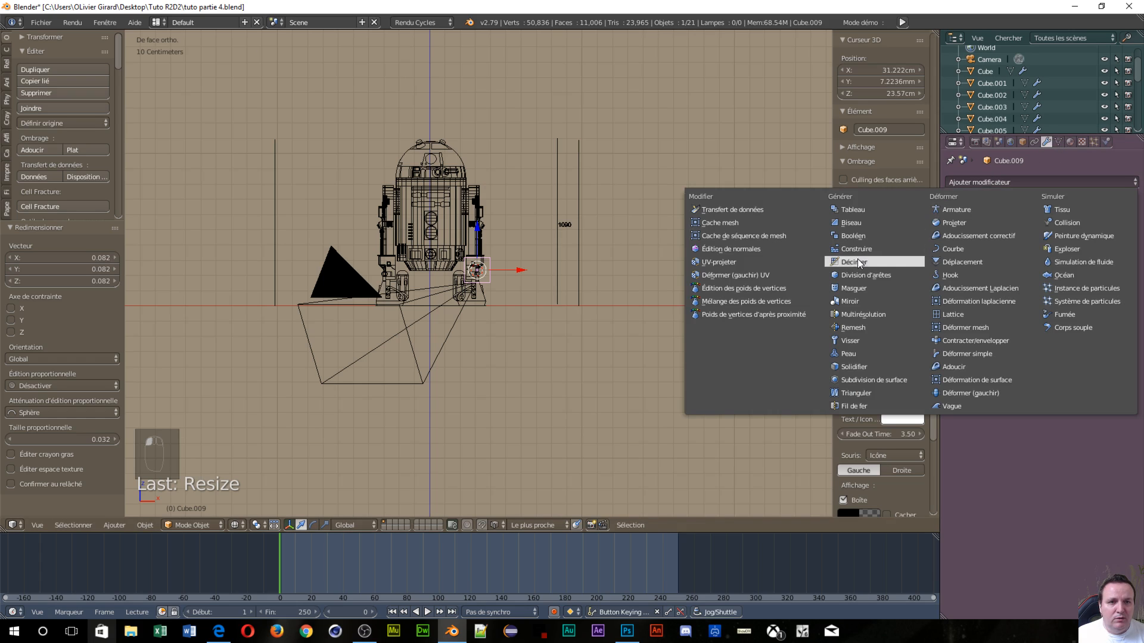
{"action": "left_click", "coordinate": [851, 302]}
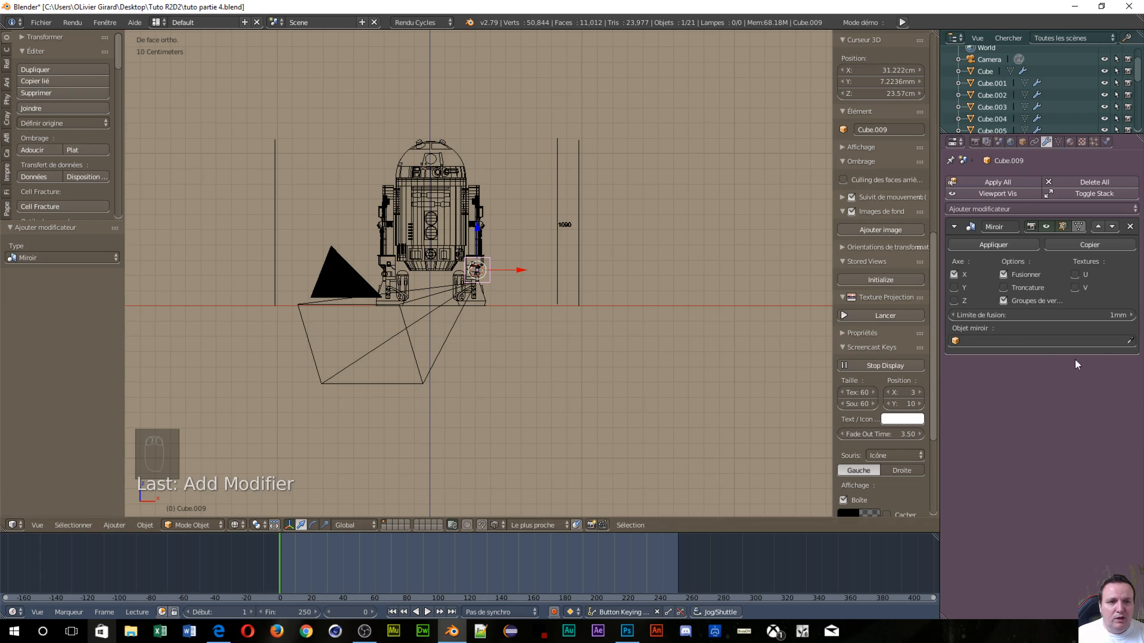
{"action": "left_click", "coordinate": [1129, 339]}
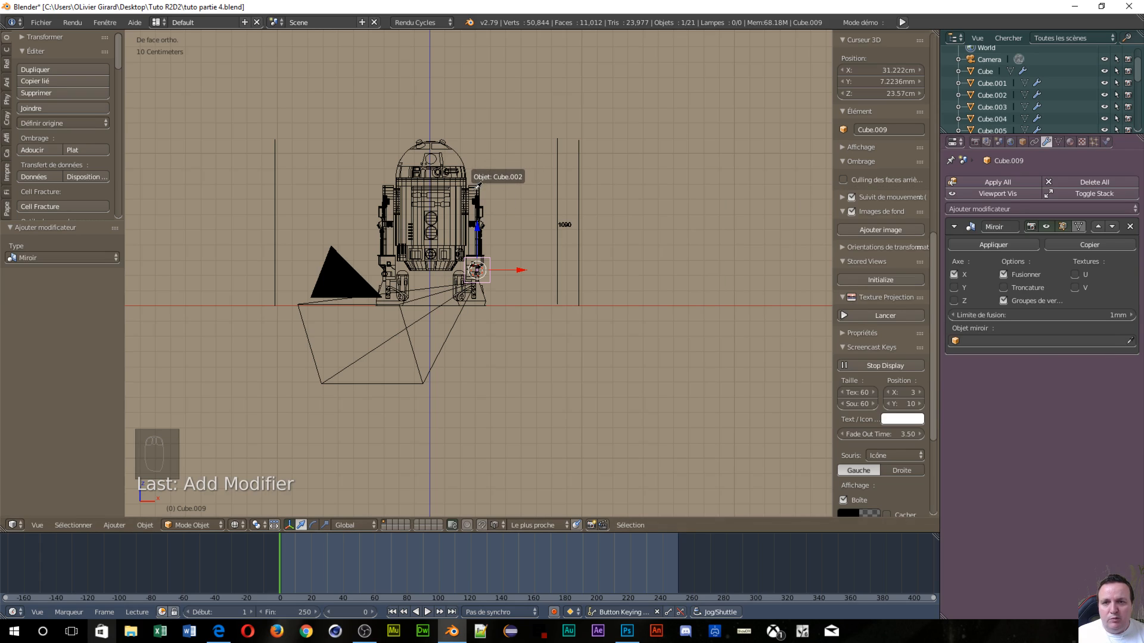
{"action": "left_click", "coordinate": [477, 187]}
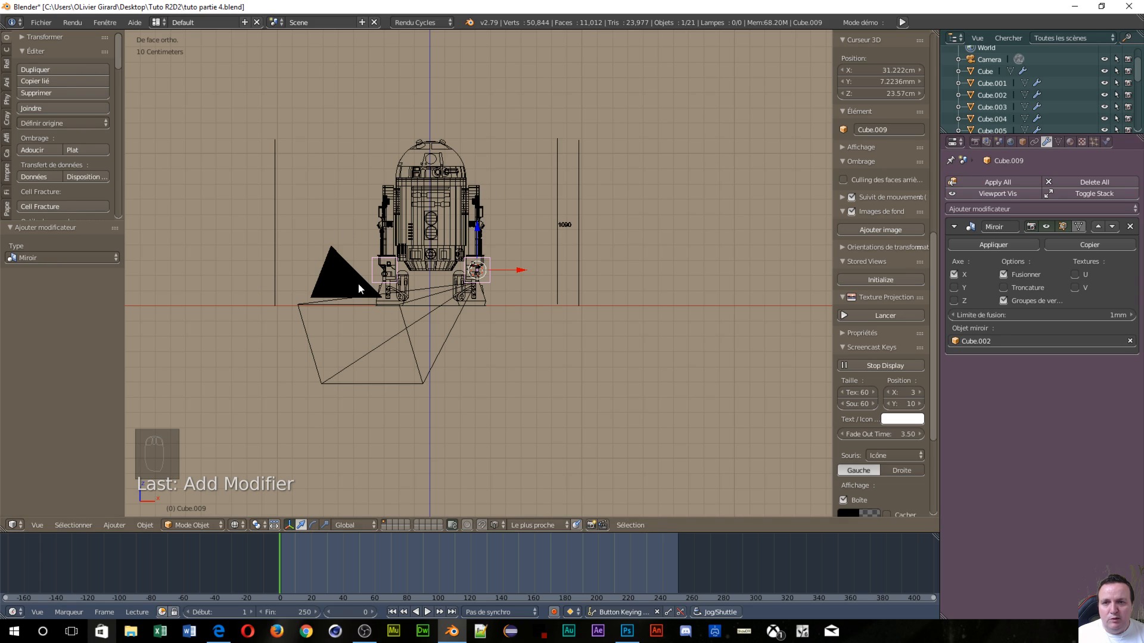
In Edit Mode, move the cube's bottom face down about 15.3 cm along Z to the foot's ground line
{"action": "scroll", "coordinate": [485, 281], "scroll_direction": "up", "scroll_amount": 9}
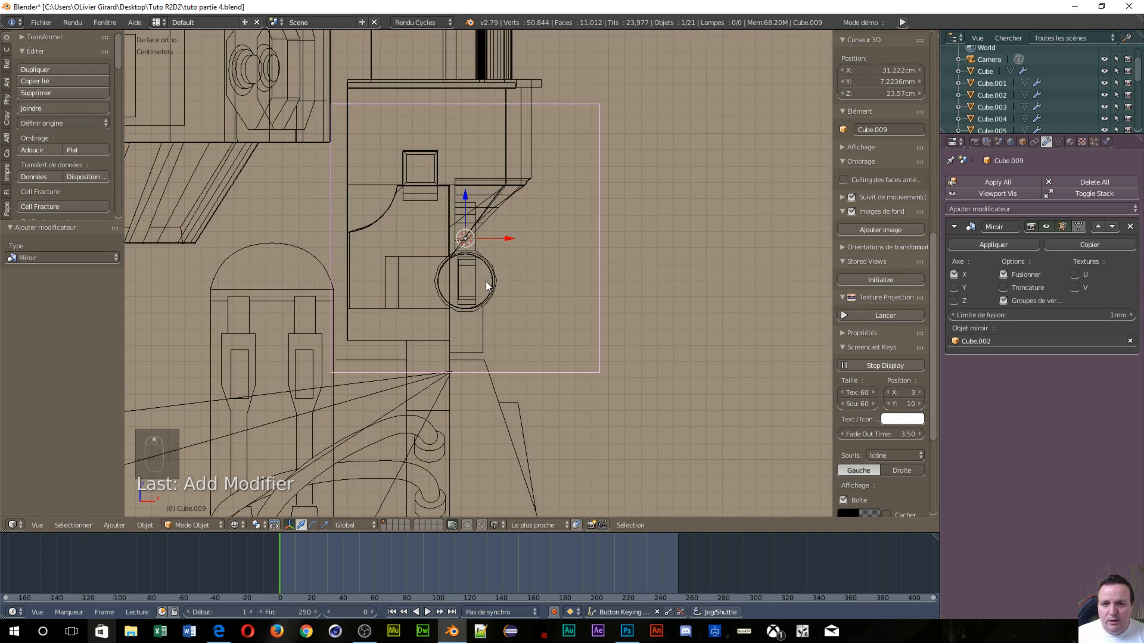
{"action": "scroll", "coordinate": [485, 281], "scroll_direction": "down", "scroll_amount": 1}
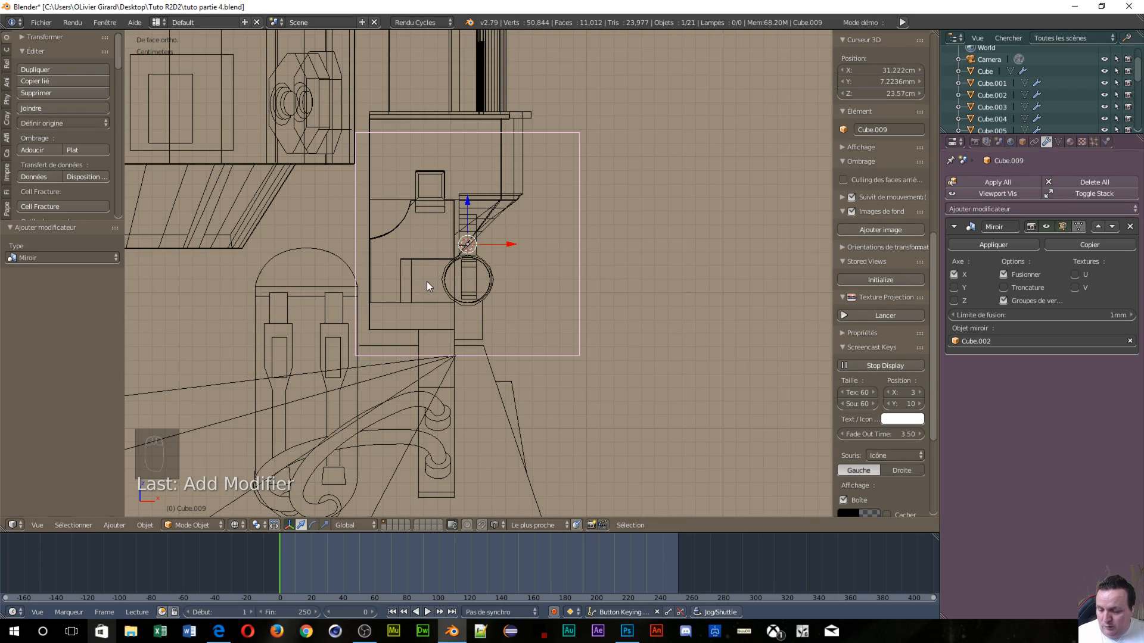
{"action": "key", "text": "Tab"}
{"action": "key", "text": "Tab"}
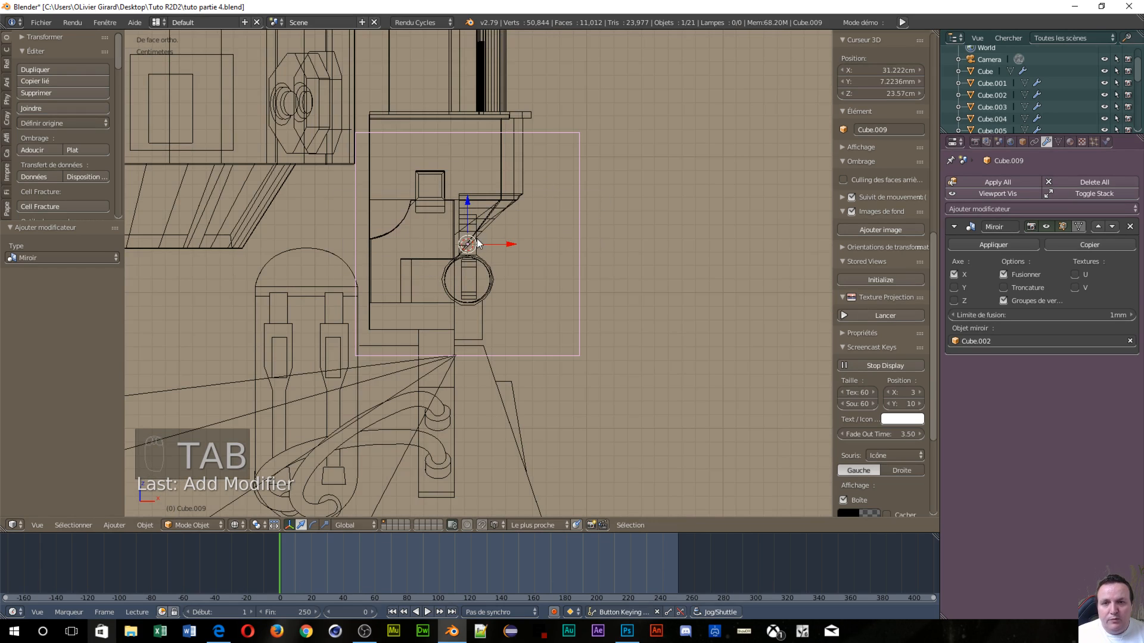
{"action": "left_click", "coordinate": [581, 241]}
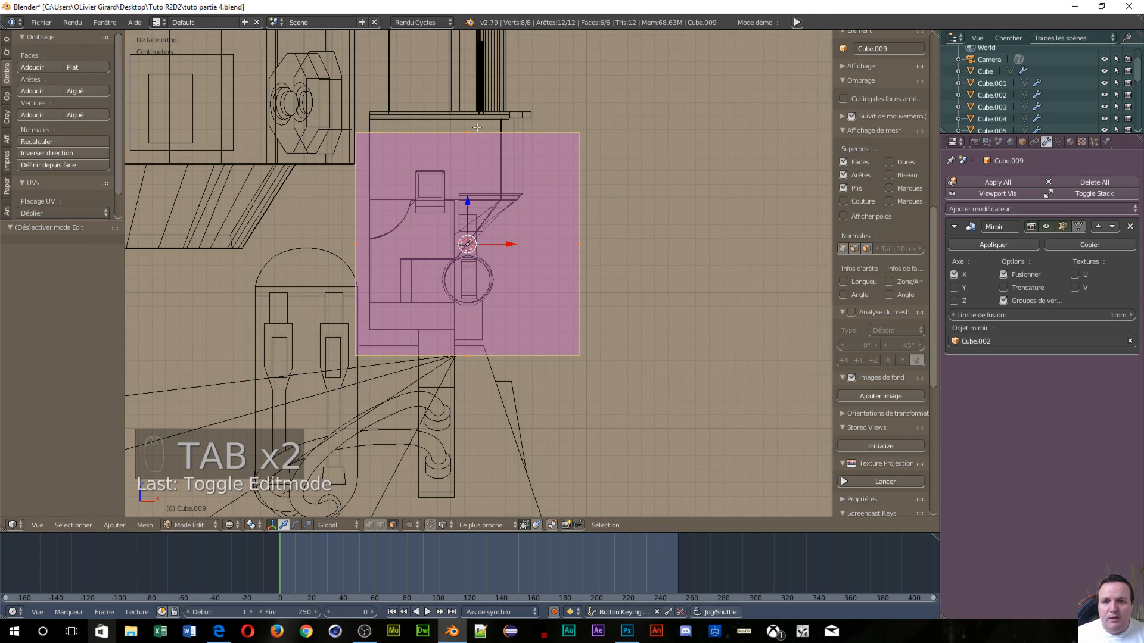
{"action": "right_click", "coordinate": [470, 354]}
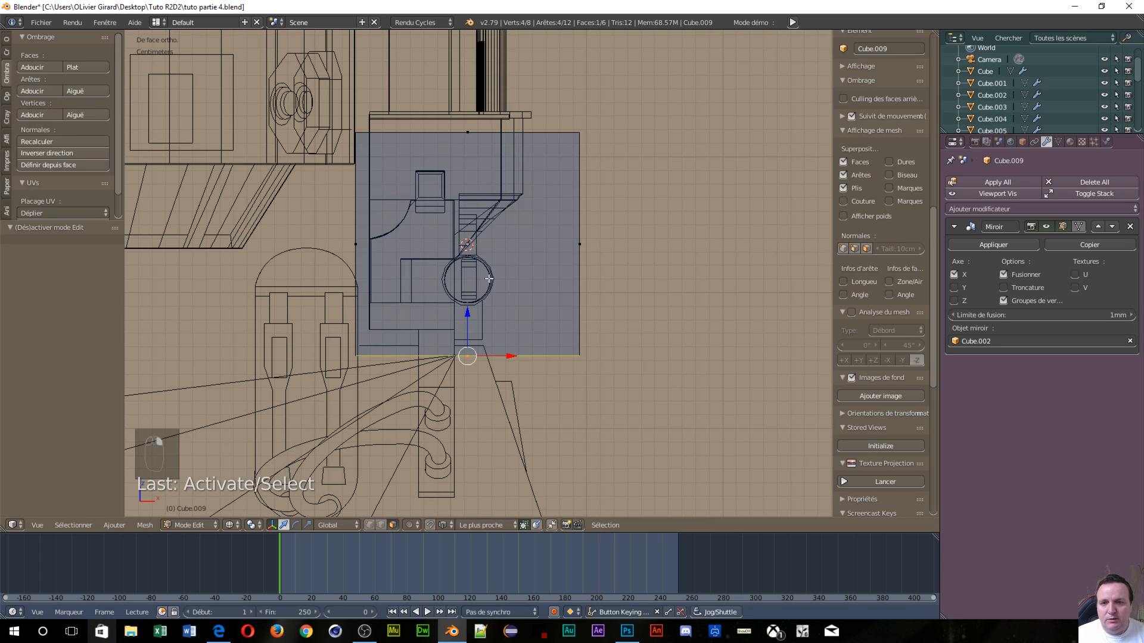
{"action": "scroll", "coordinate": [462, 308], "scroll_direction": "down", "scroll_amount": 5}
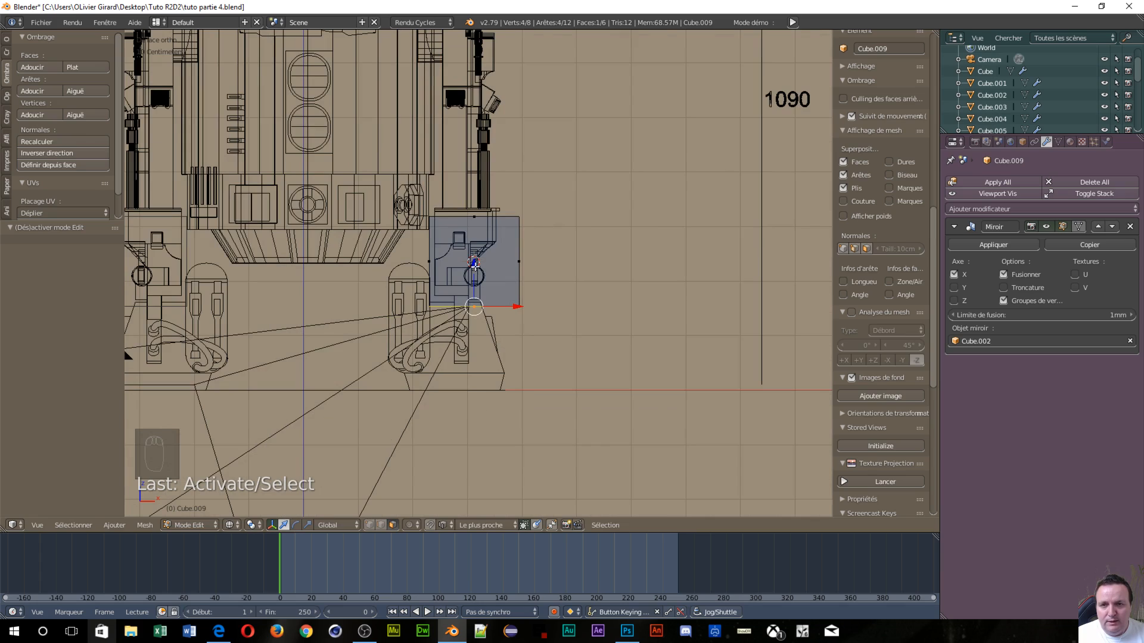
{"action": "key", "text": "e"}
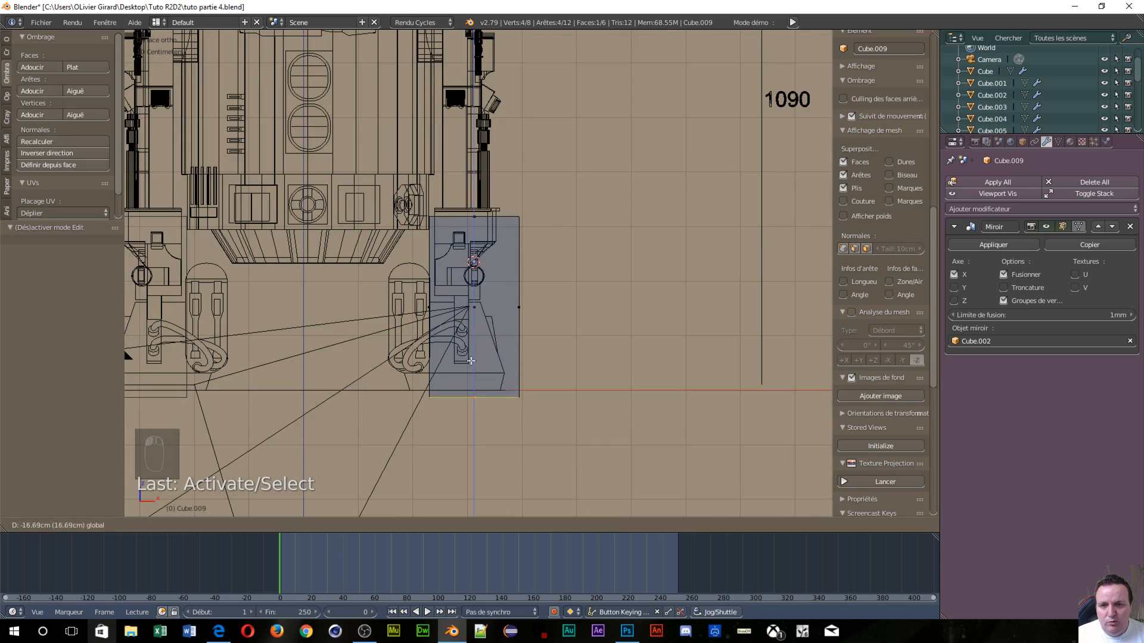
{"action": "left_click", "coordinate": [471, 397]}
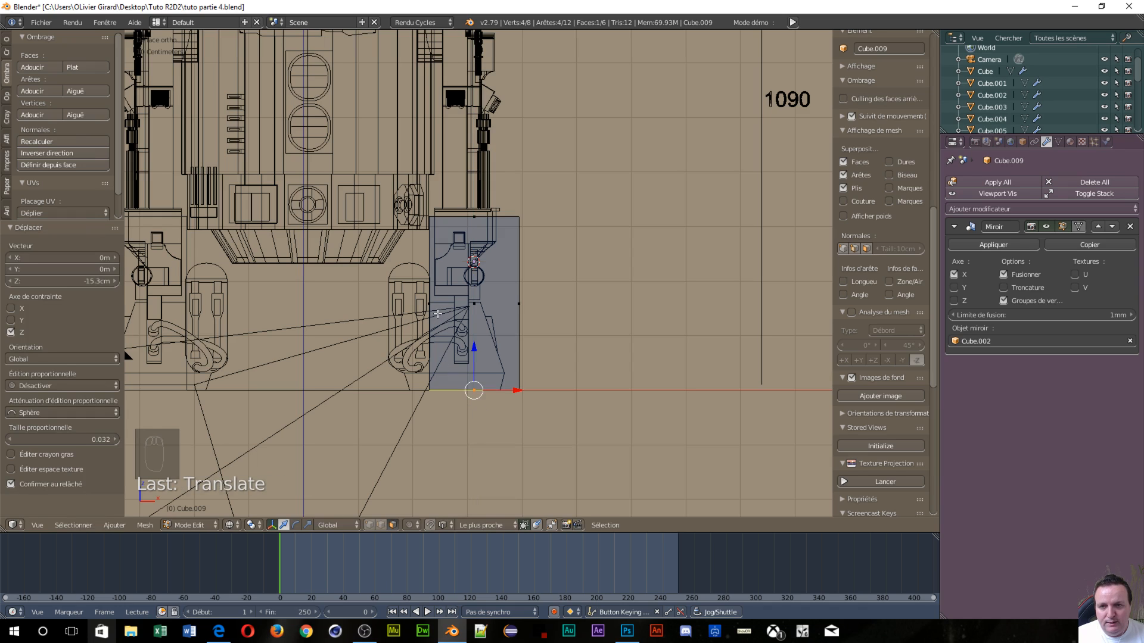
Shift the cube's inner and outer side faces about -3.5 cm each along X to match the foot's base in the blueprint
{"action": "scroll", "coordinate": [457, 353], "scroll_direction": "up", "scroll_amount": 3}
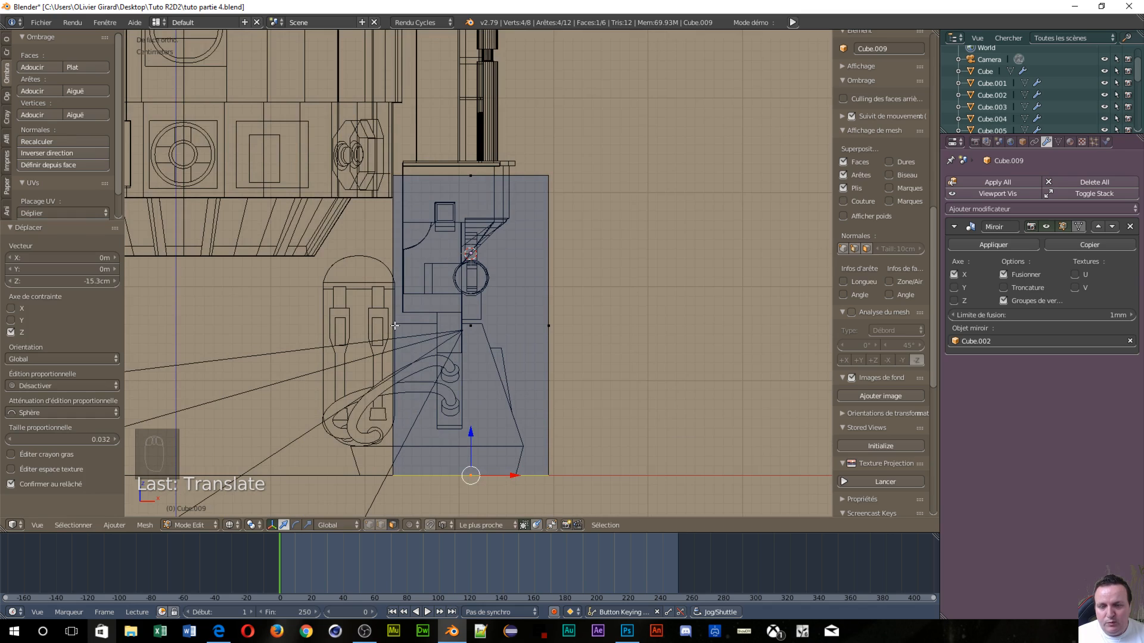
{"action": "right_click", "coordinate": [393, 324]}
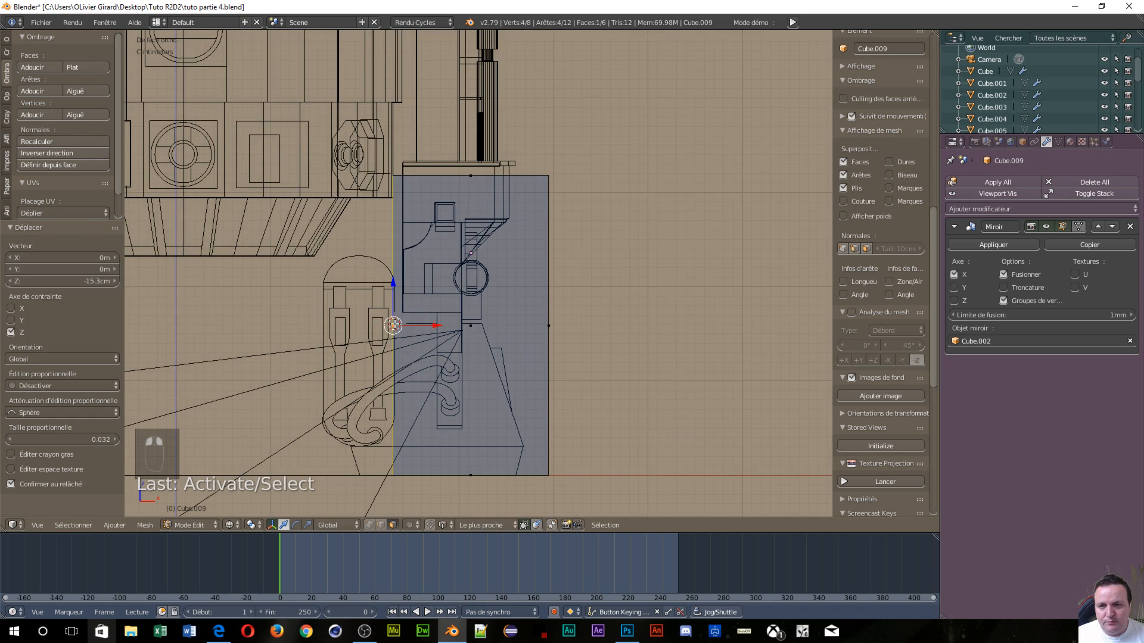
{"action": "key", "text": "g"}
{"action": "key", "text": "x"}
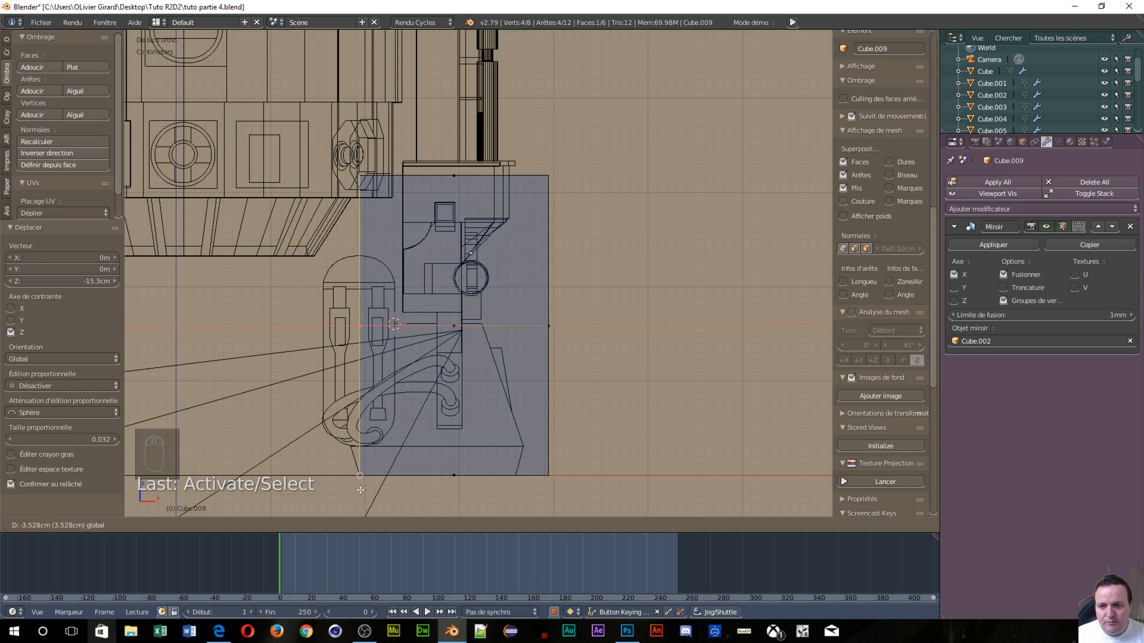
{"action": "left_click", "coordinate": [360, 489]}
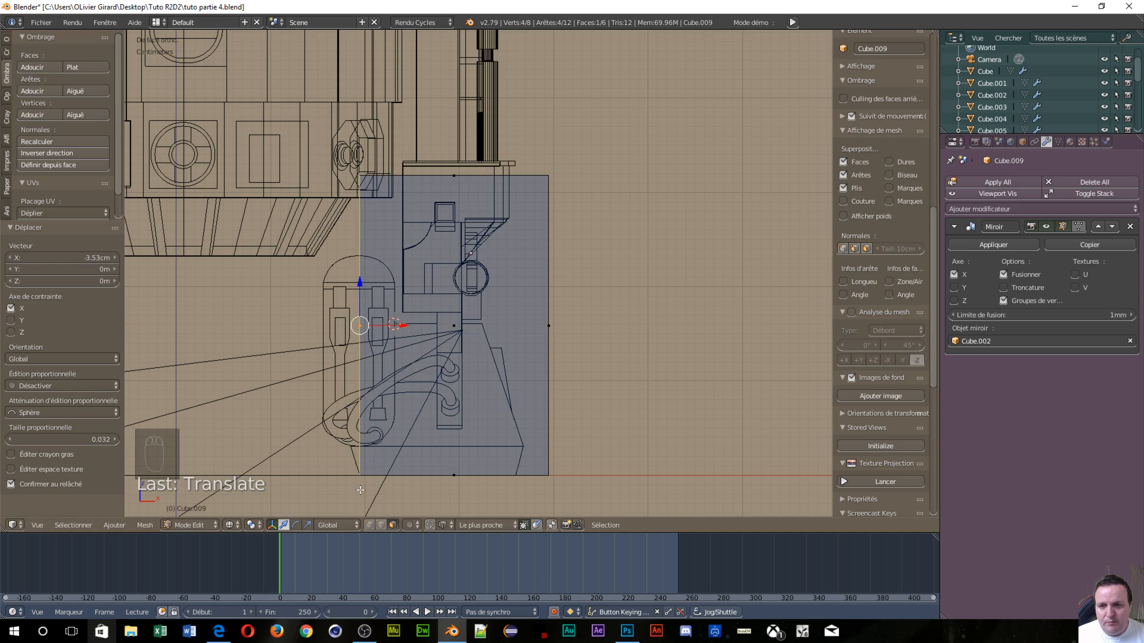
{"action": "right_click", "coordinate": [551, 323]}
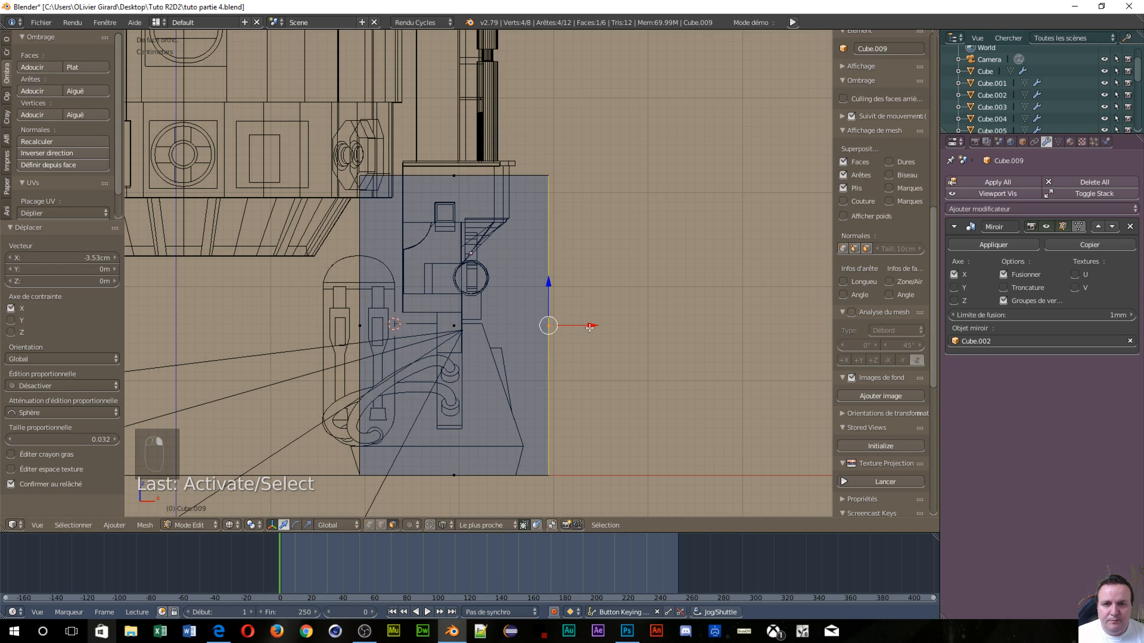
{"action": "left_click_drag", "start_coordinate": [590, 327], "coordinate": [543, 349]}
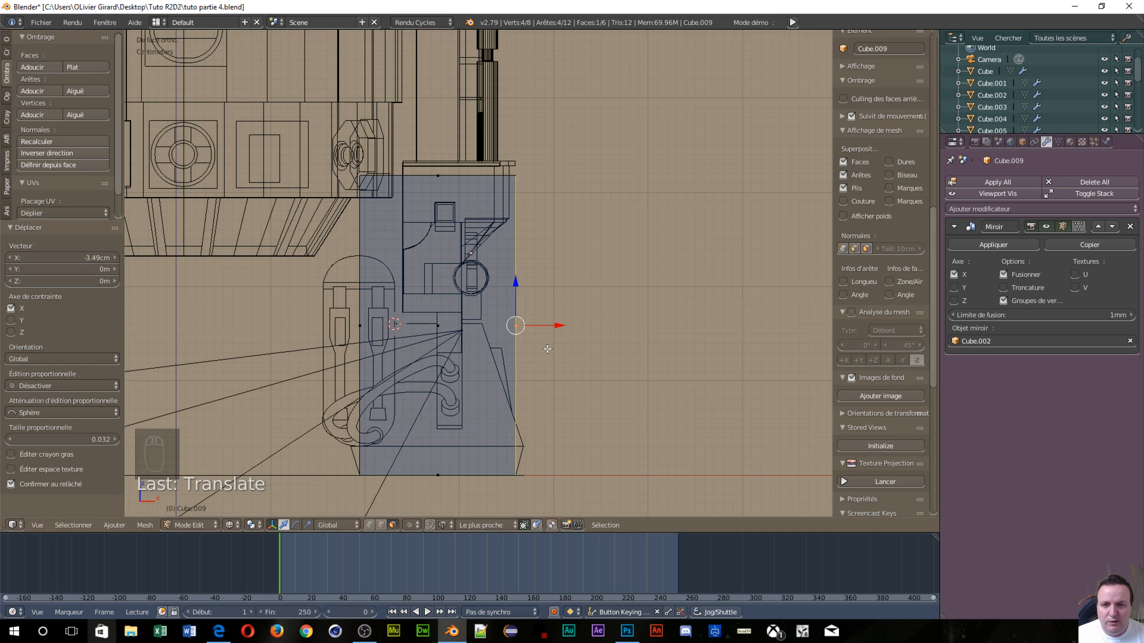
Lower the block's top face about 28.7 cm to the foot's rim line and widen it along X by about 1.097
{"action": "right_click", "coordinate": [433, 173]}
{"action": "left_click_drag", "start_coordinate": [437, 135], "coordinate": [414, 408]}
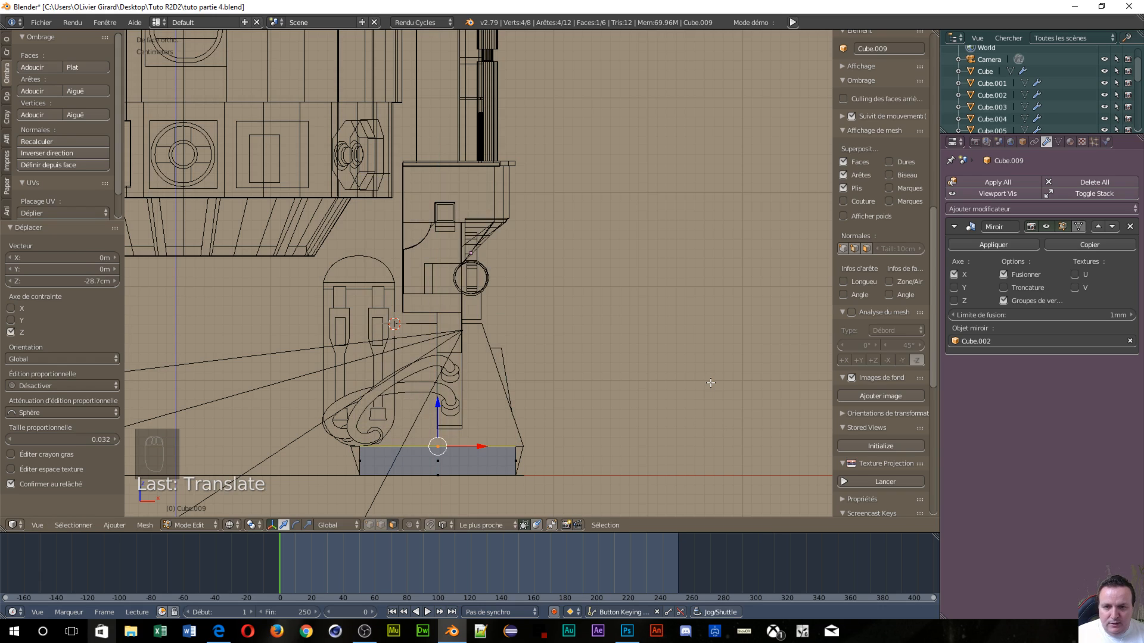
{"action": "key", "text": "s"}
{"action": "key", "text": "x"}
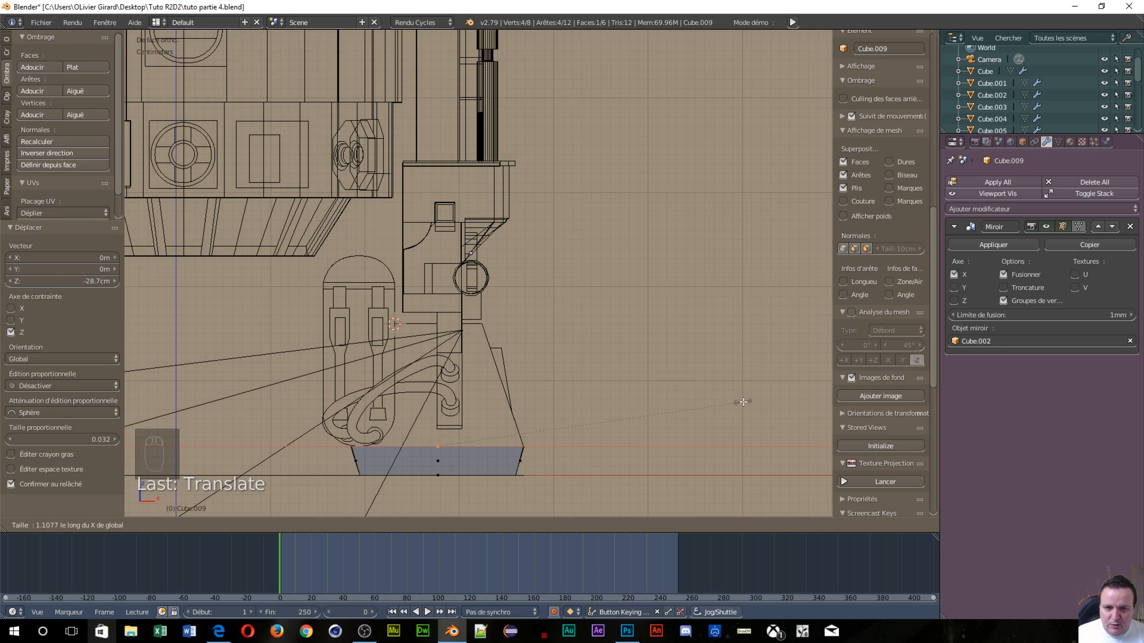
{"action": "left_click", "coordinate": [740, 402]}
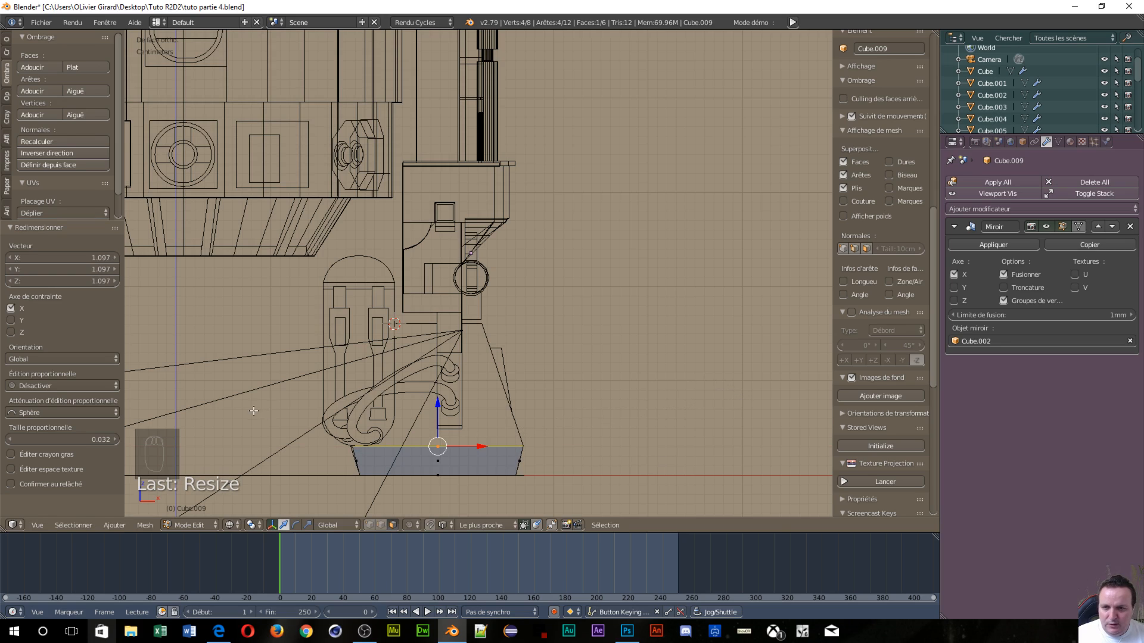
In vertex selection mode, move the block's upper inner vertices about -2.5 mm along X to fit the foot outline
{"action": "key", "text": "ctrl+Tab"}
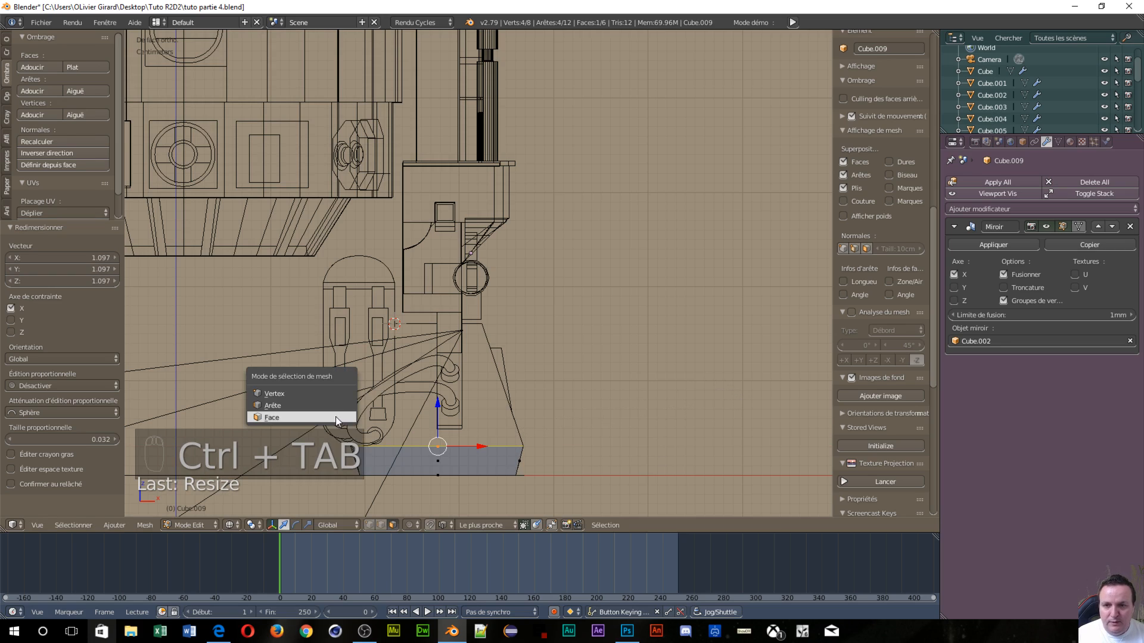
{"action": "left_click", "coordinate": [320, 395]}
{"action": "key", "text": "a"}
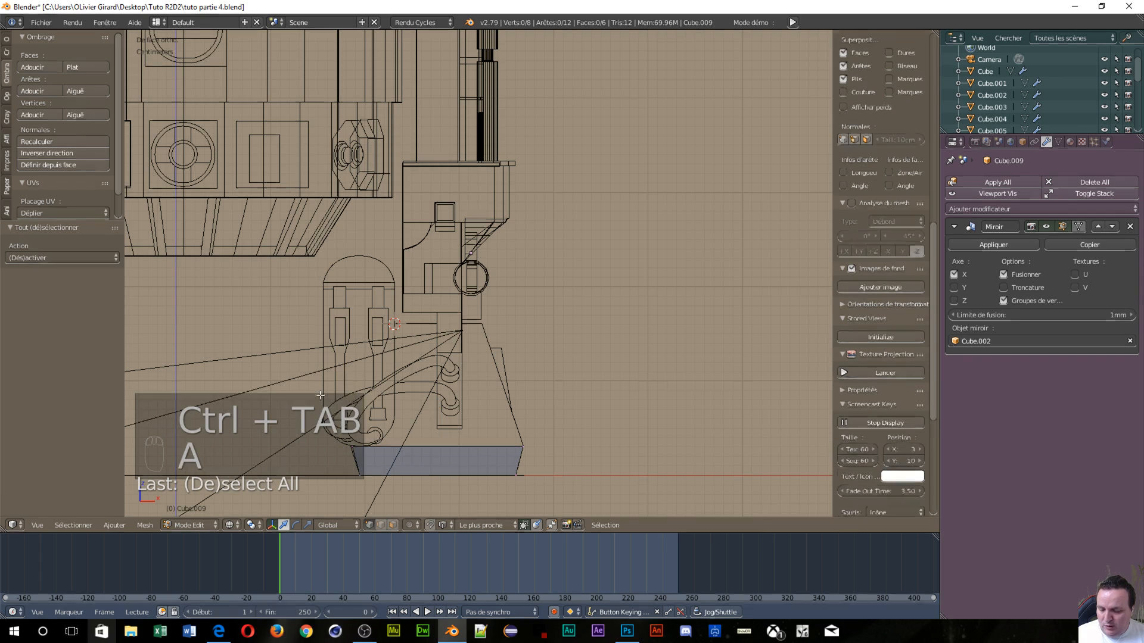
{"action": "key", "text": "c"}
{"action": "left_click", "coordinate": [356, 448]}
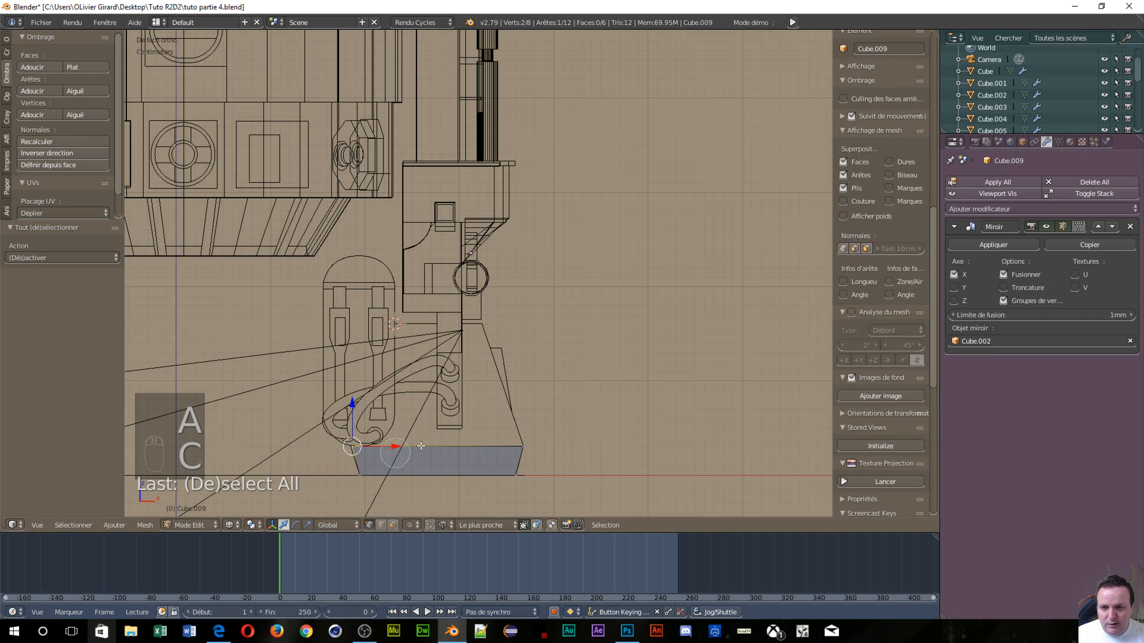
{"action": "right_click", "coordinate": [441, 440]}
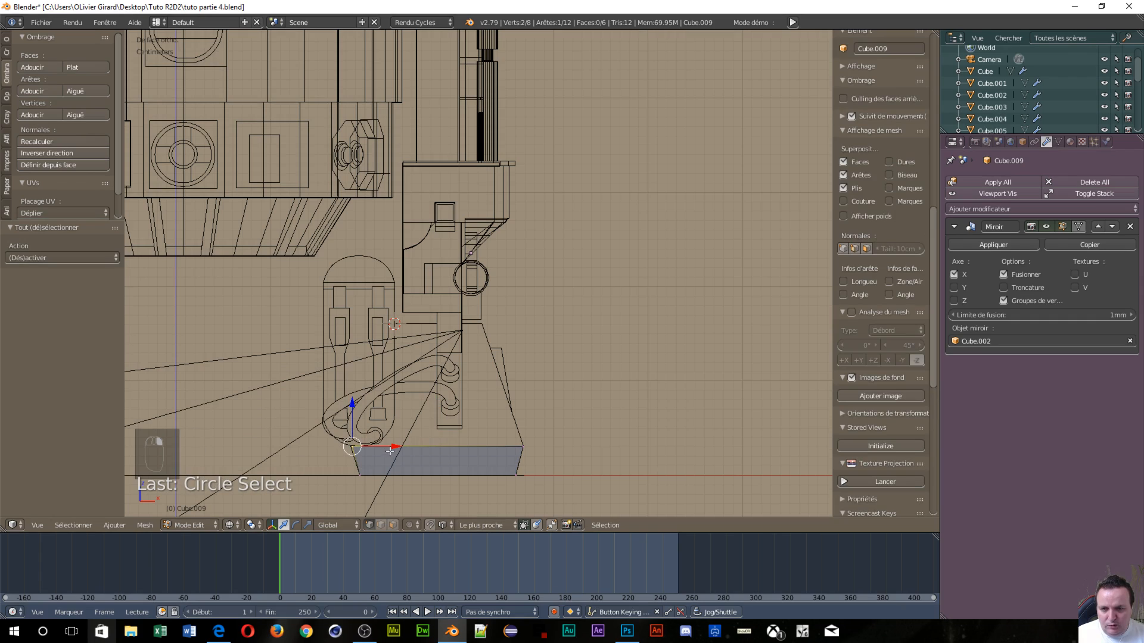
{"action": "left_click_drag", "start_coordinate": [394, 446], "coordinate": [393, 447]}
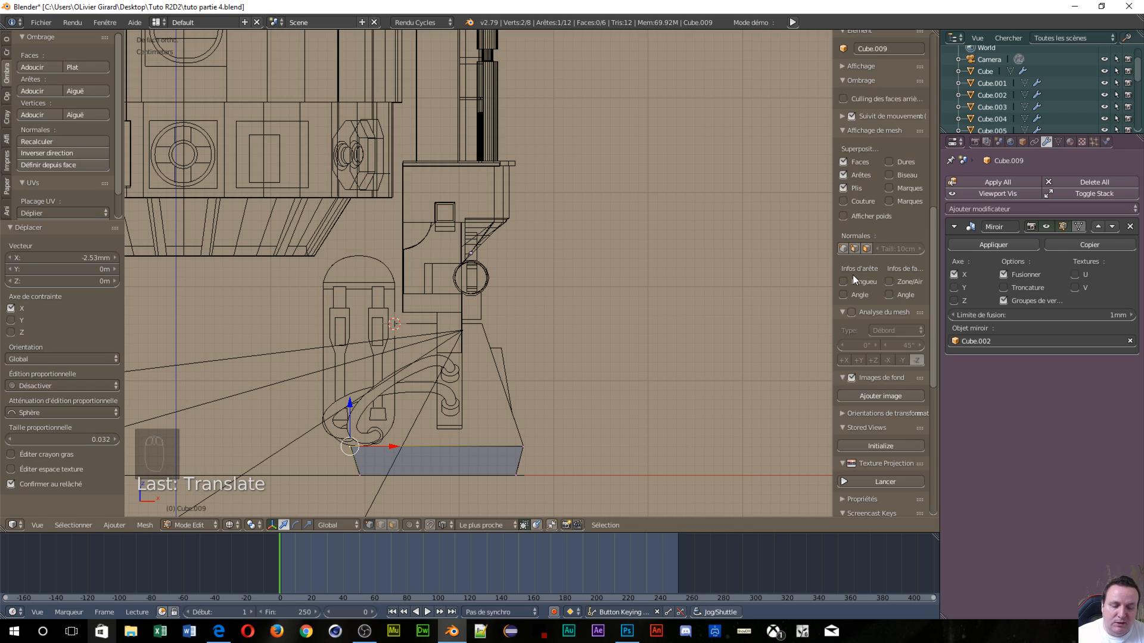
In the right orthographic view, scale the whole foot base block along Y by about 2.025 to span the blueprint's base
{"action": "key", "text": "KP_3"}
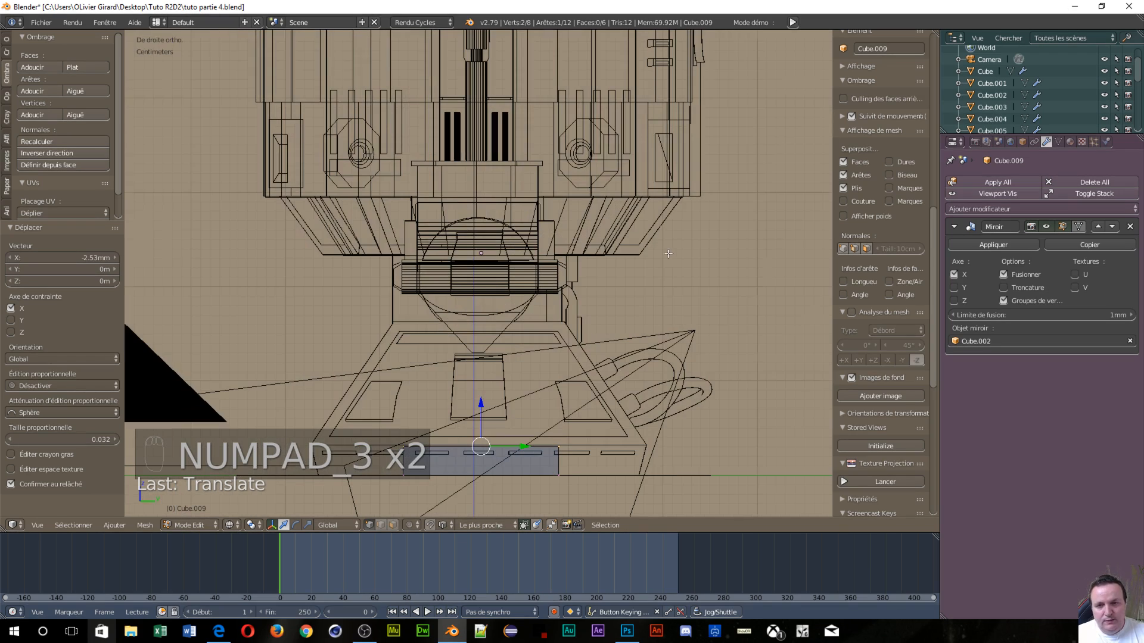
{"action": "key", "text": "KP_3"}
{"action": "scroll", "coordinate": [481, 284], "scroll_direction": "down", "scroll_amount": 2}
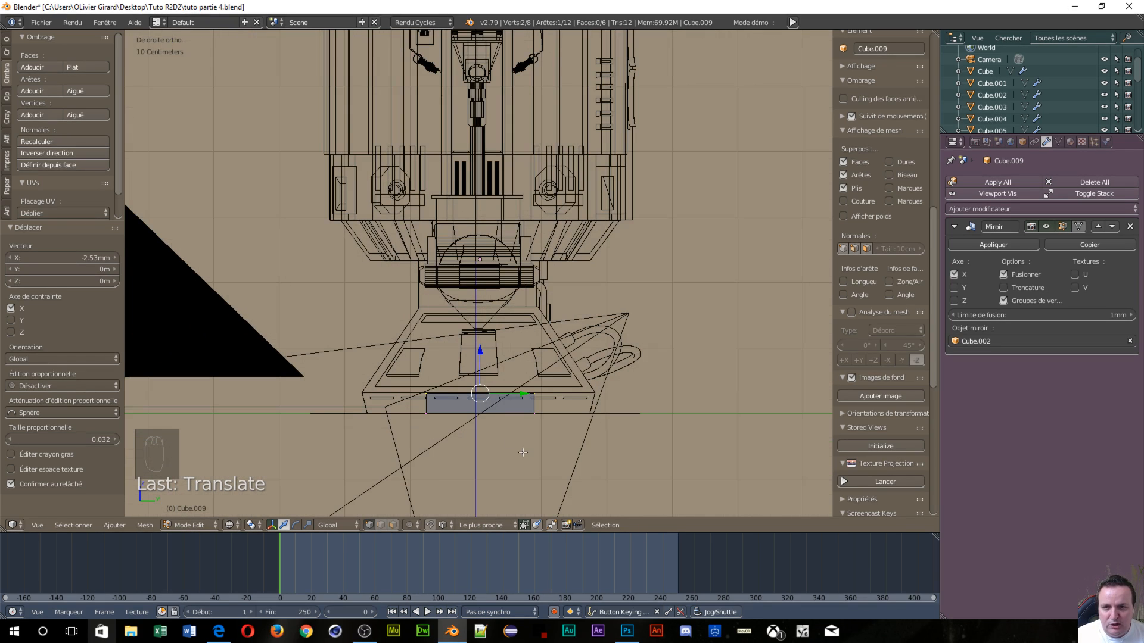
{"action": "key", "text": "a"}
{"action": "key", "text": "a"}
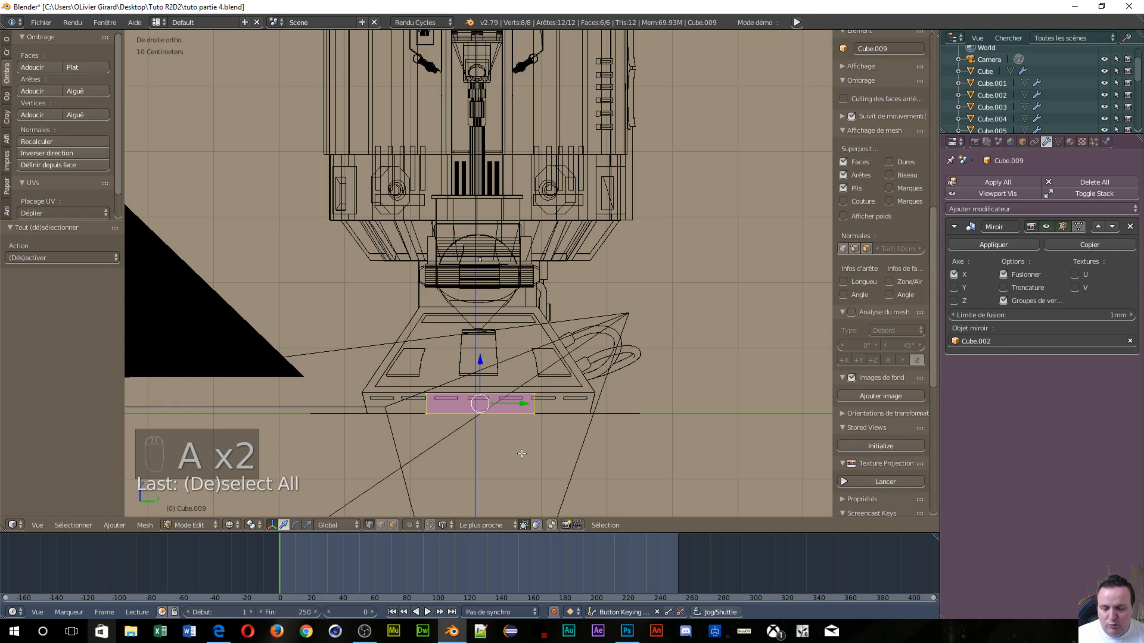
{"action": "key", "text": "s"}
{"action": "key", "text": "y"}
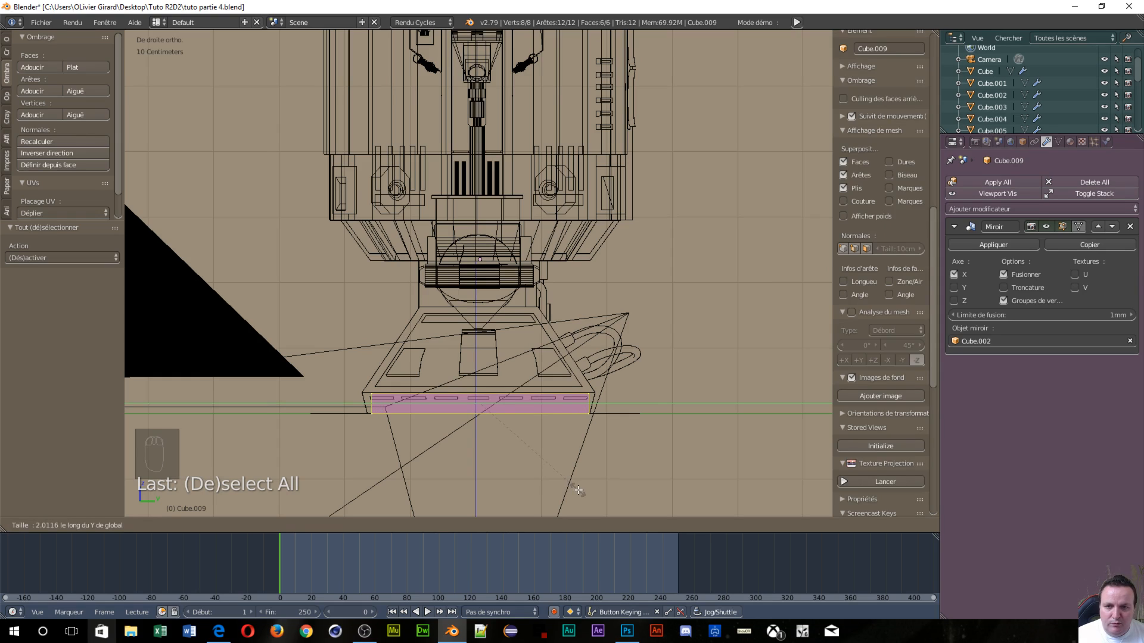
{"action": "left_click", "coordinate": [579, 491]}
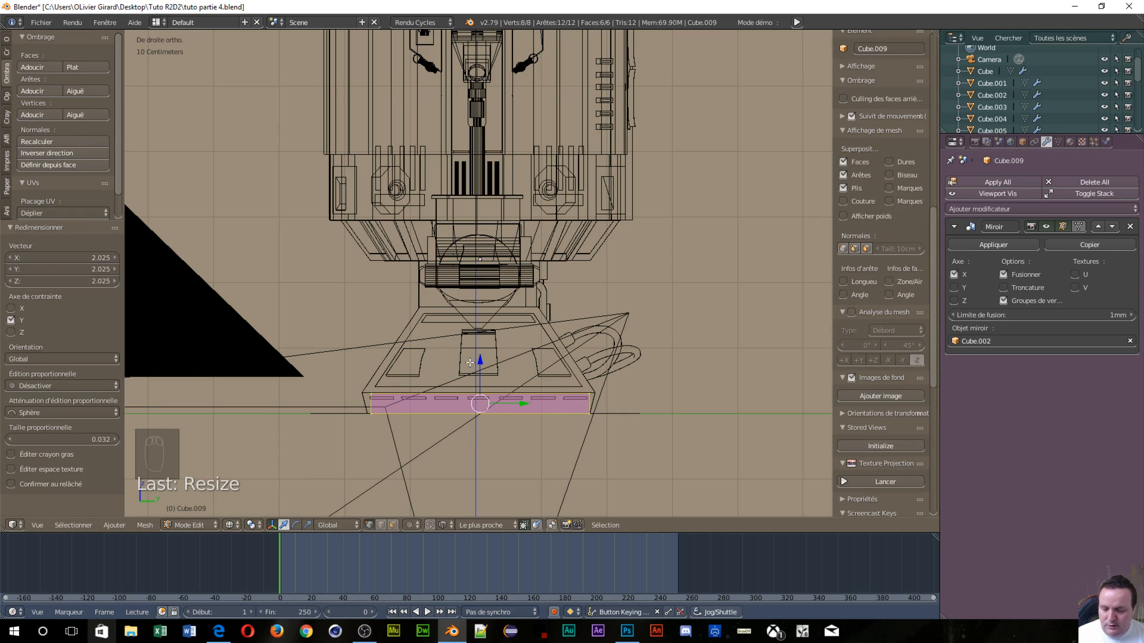
Select the four vertices at the foot block's front end and move them about -4.55 mm along Y to fit the blueprint's base
{"action": "key", "text": "a"}
{"action": "key", "text": "c"}
{"action": "left_click", "coordinate": [373, 401]}
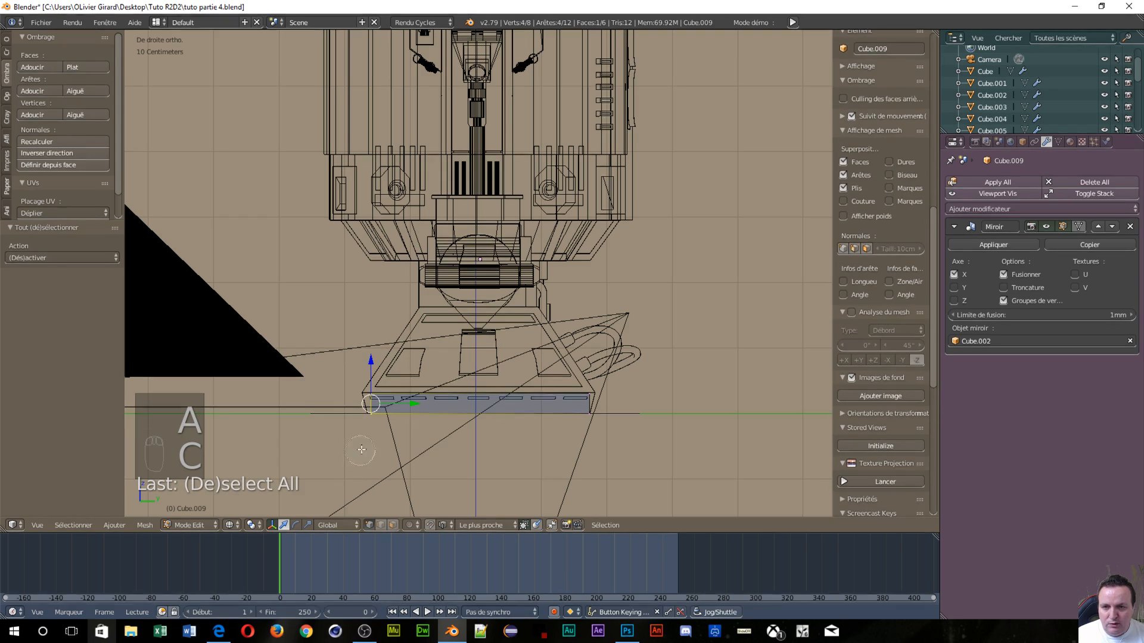
{"action": "right_click", "coordinate": [462, 400]}
{"action": "left_click_drag", "start_coordinate": [416, 405], "coordinate": [411, 405]}
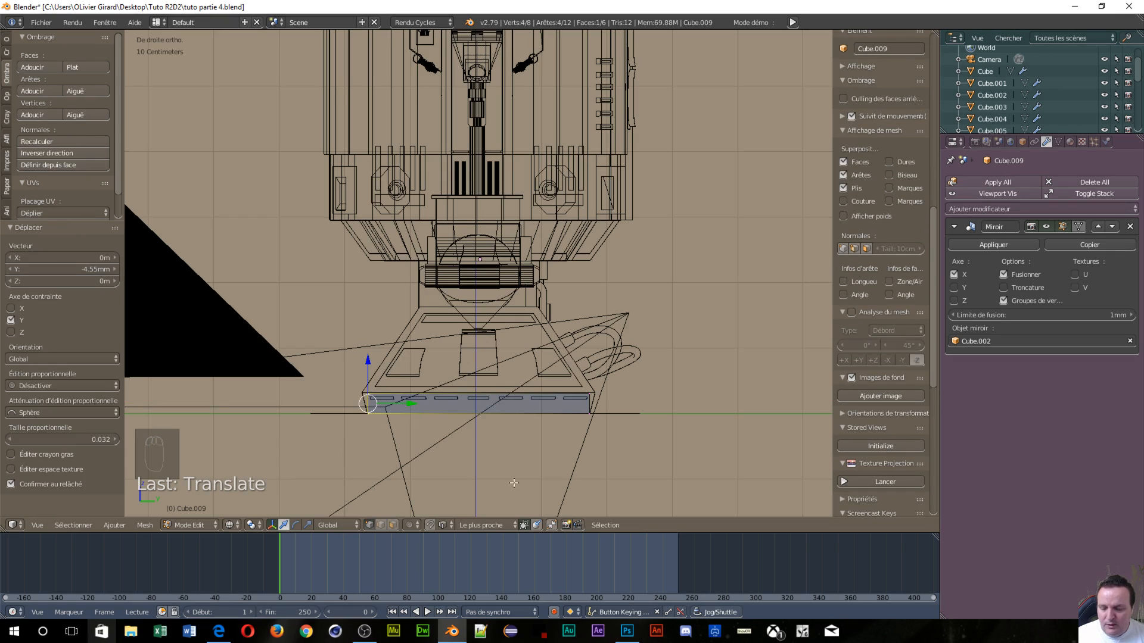
Move the two upper front vertices of the block about -8.18 mm along Y to match the foot's slanted front outline
{"action": "key", "text": "a"}
{"action": "key", "text": "c"}
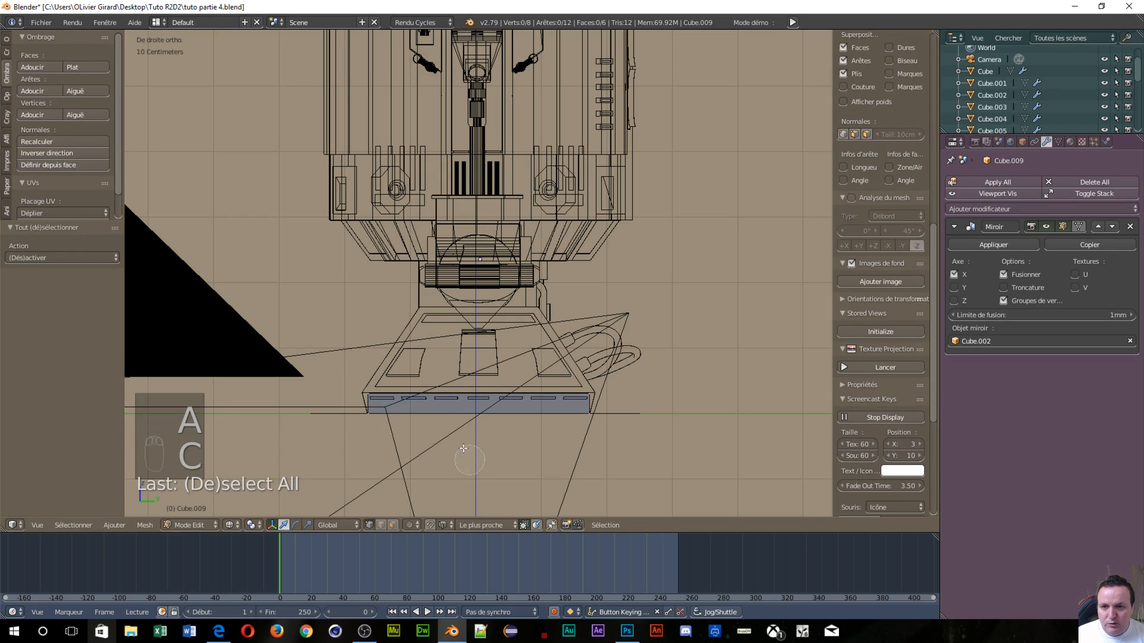
{"action": "left_click", "coordinate": [371, 386]}
{"action": "right_click", "coordinate": [370, 386]}
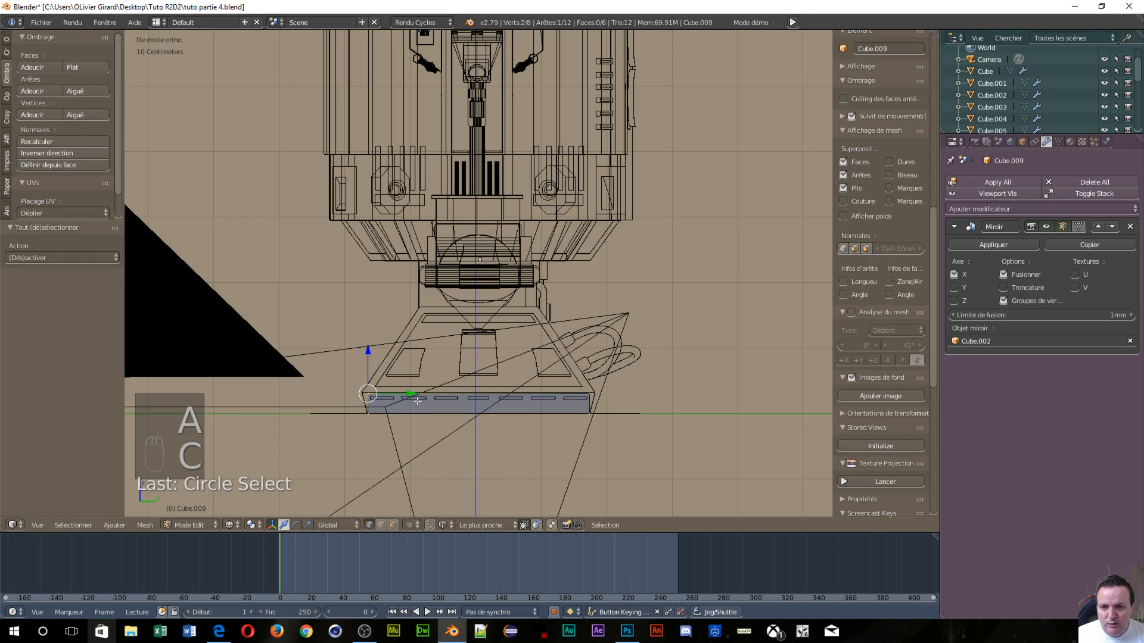
{"action": "left_click_drag", "start_coordinate": [410, 394], "coordinate": [403, 391]}
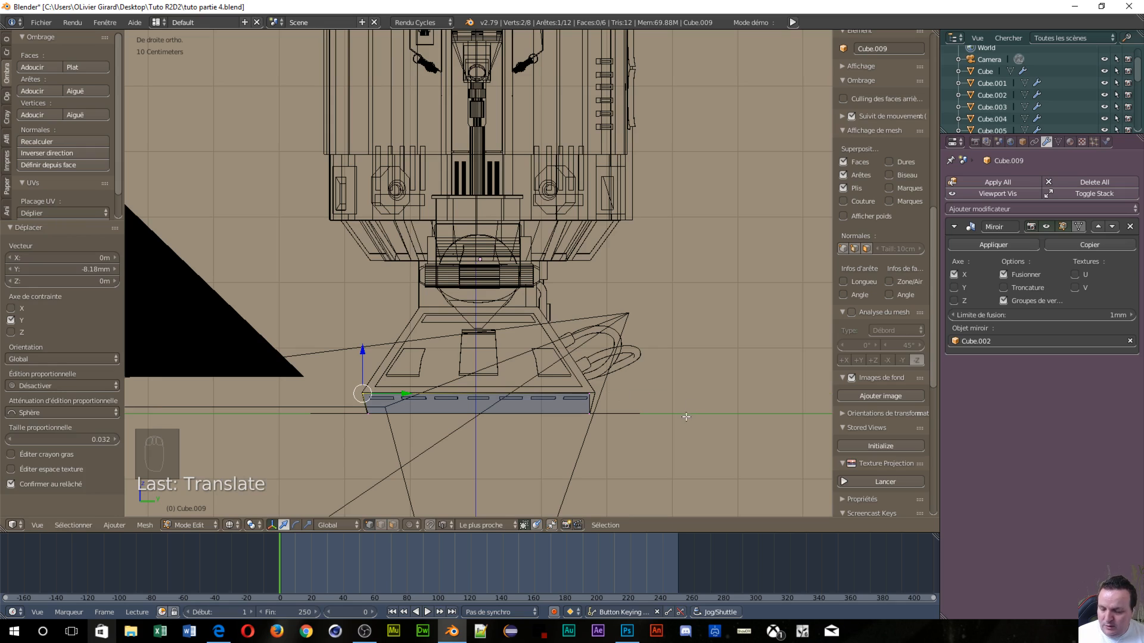
Move the two upper rear vertices of the block about 9.09 mm along Y to reach the foot's rear rim corner
{"action": "key", "text": "a"}
{"action": "key", "text": "c"}
{"action": "left_click", "coordinate": [596, 392]}
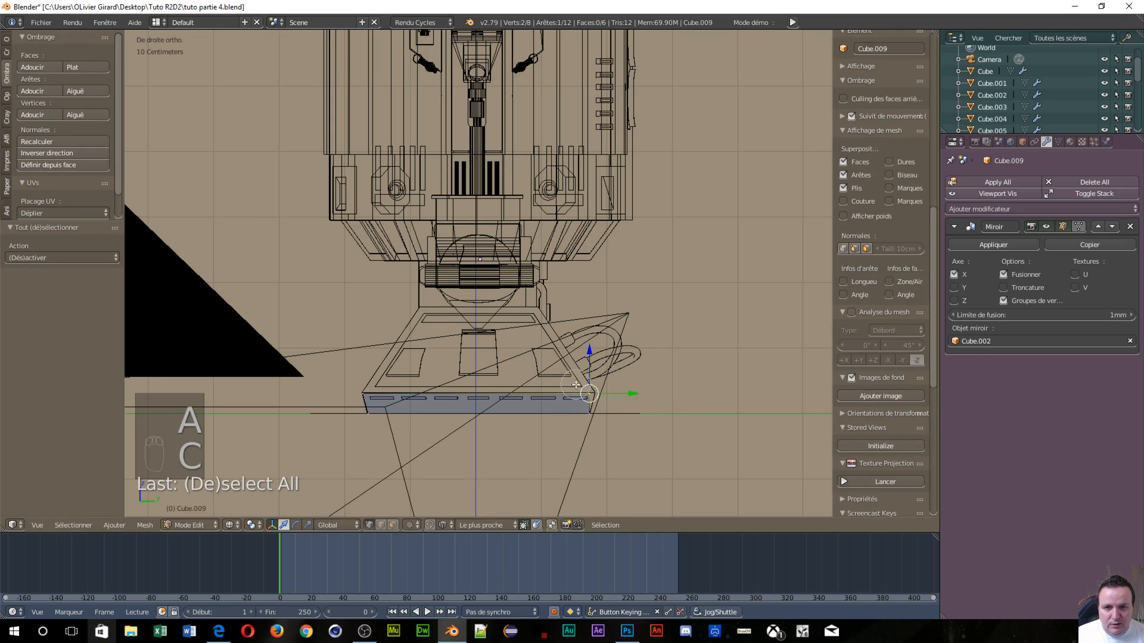
{"action": "right_click", "coordinate": [570, 454]}
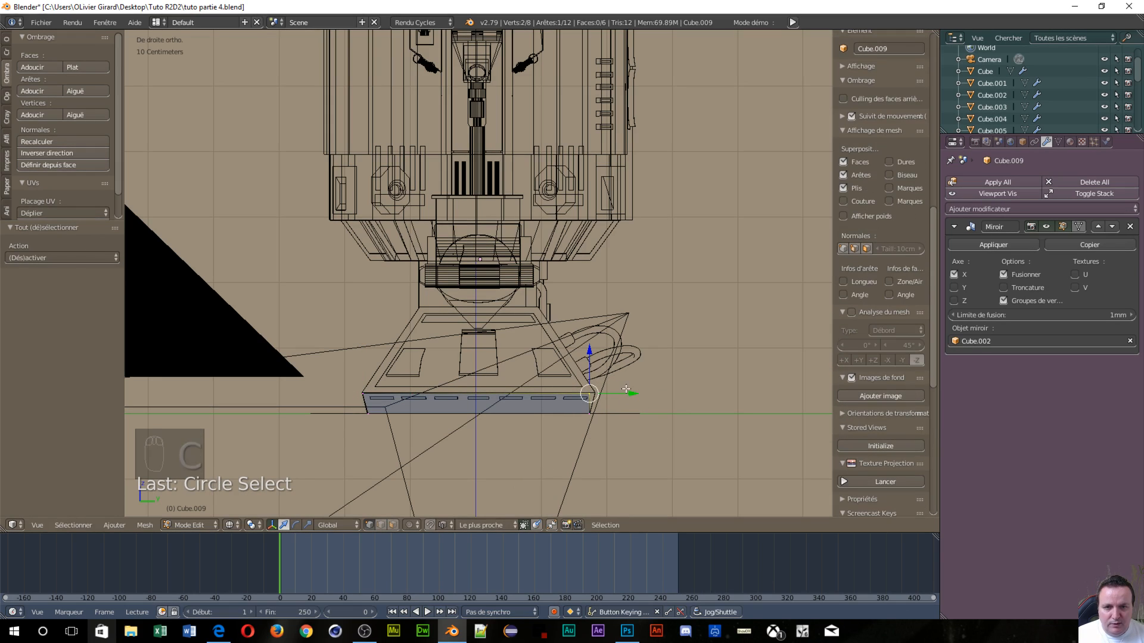
{"action": "left_click_drag", "start_coordinate": [630, 394], "coordinate": [637, 403]}
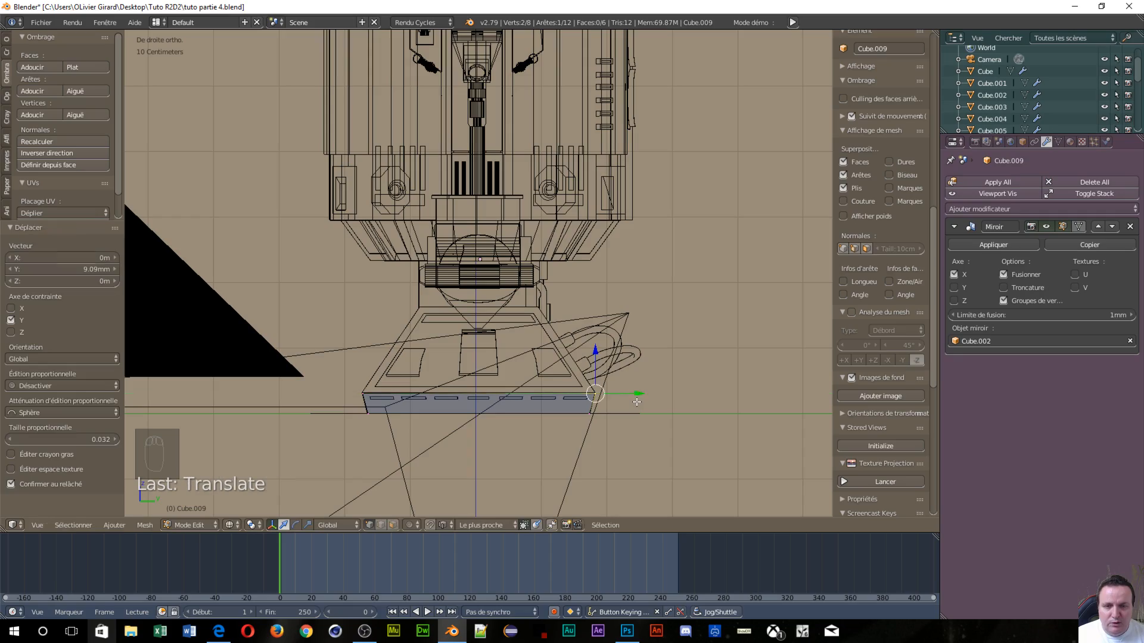
Examine the foot base block against the blueprint from several angles and in the top and front orthographic views
{"action": "middle_click_drag", "start_coordinate": [487, 480], "coordinate": [584, 492]}
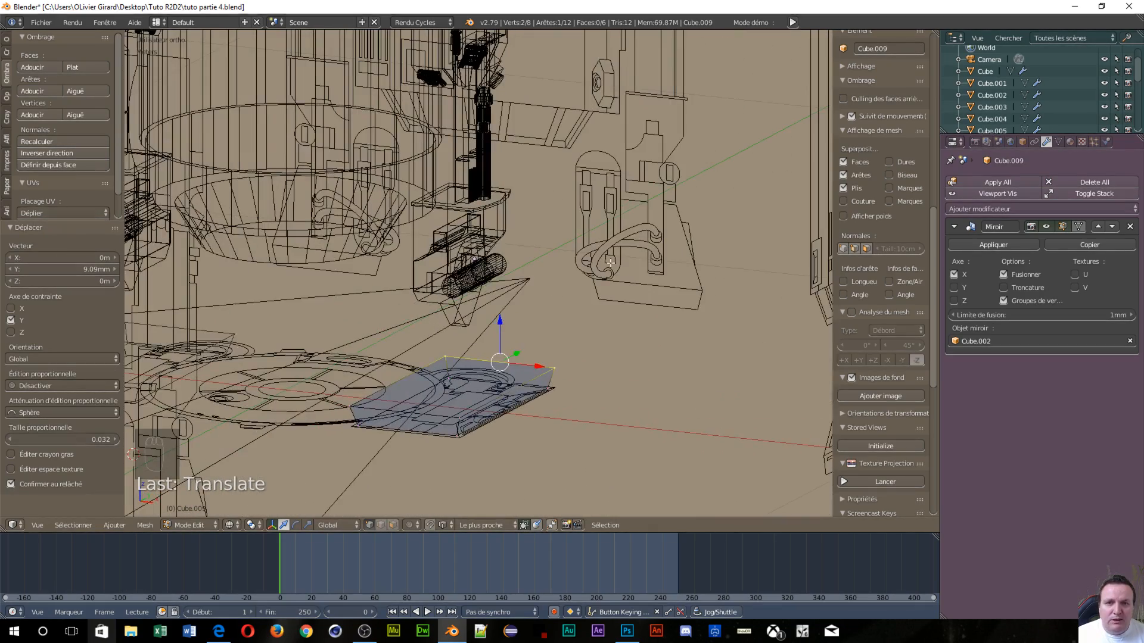
{"action": "middle_click_drag", "start_coordinate": [700, 340], "coordinate": [510, 356]}
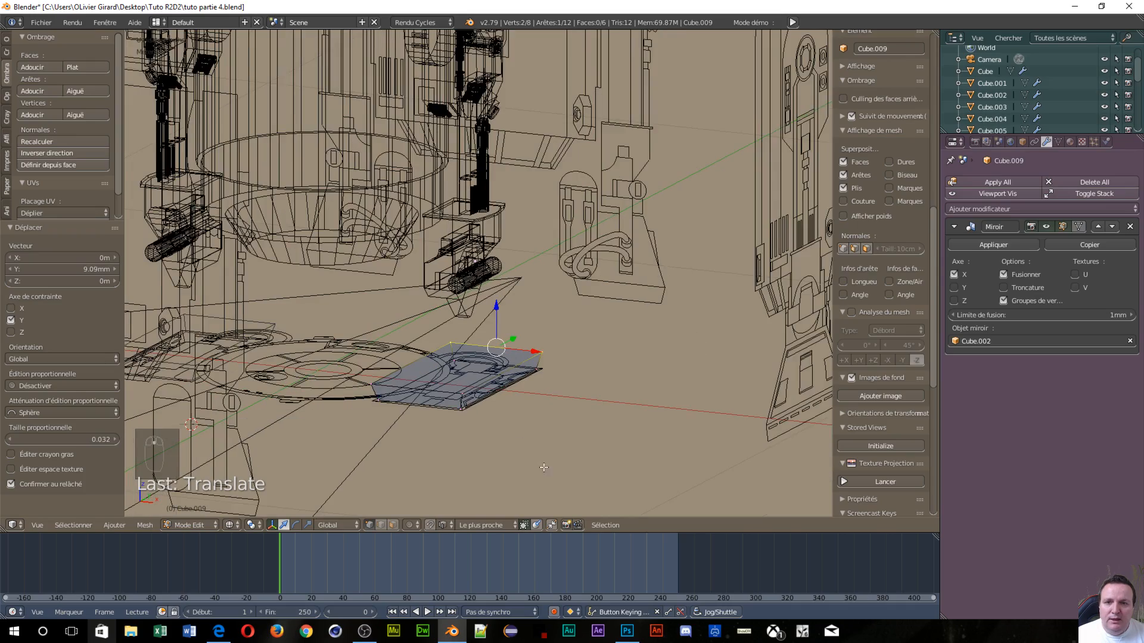
{"action": "middle_click_drag", "start_coordinate": [543, 468], "coordinate": [569, 417]}
{"action": "middle_click_drag", "start_coordinate": [543, 426], "coordinate": [537, 428]}
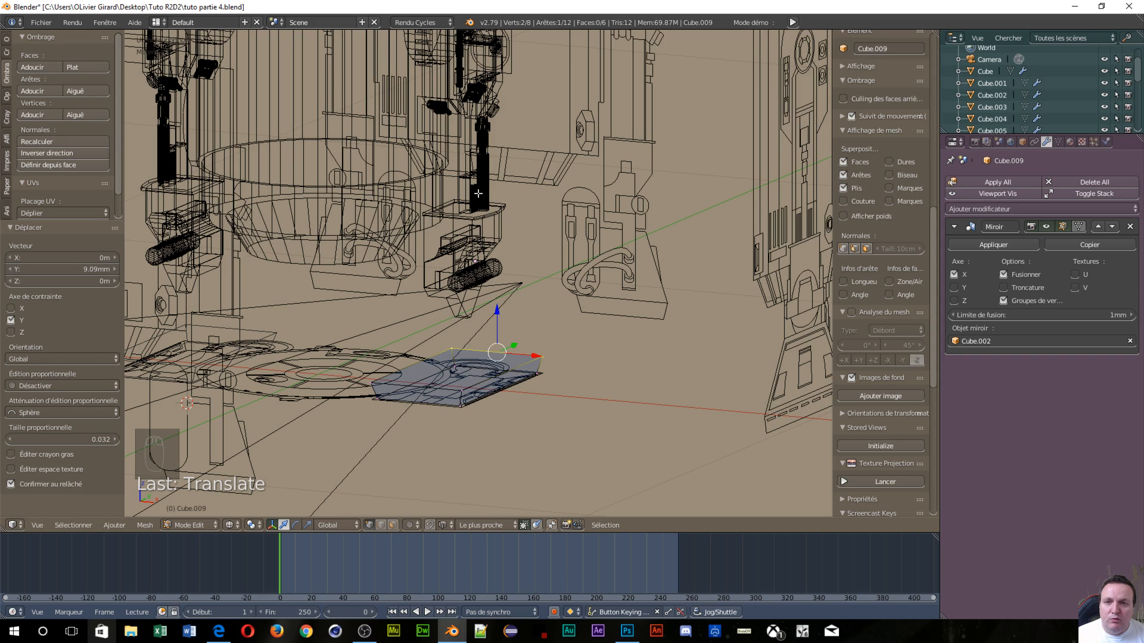
{"action": "scroll", "coordinate": [628, 376], "scroll_direction": "up", "scroll_amount": 4}
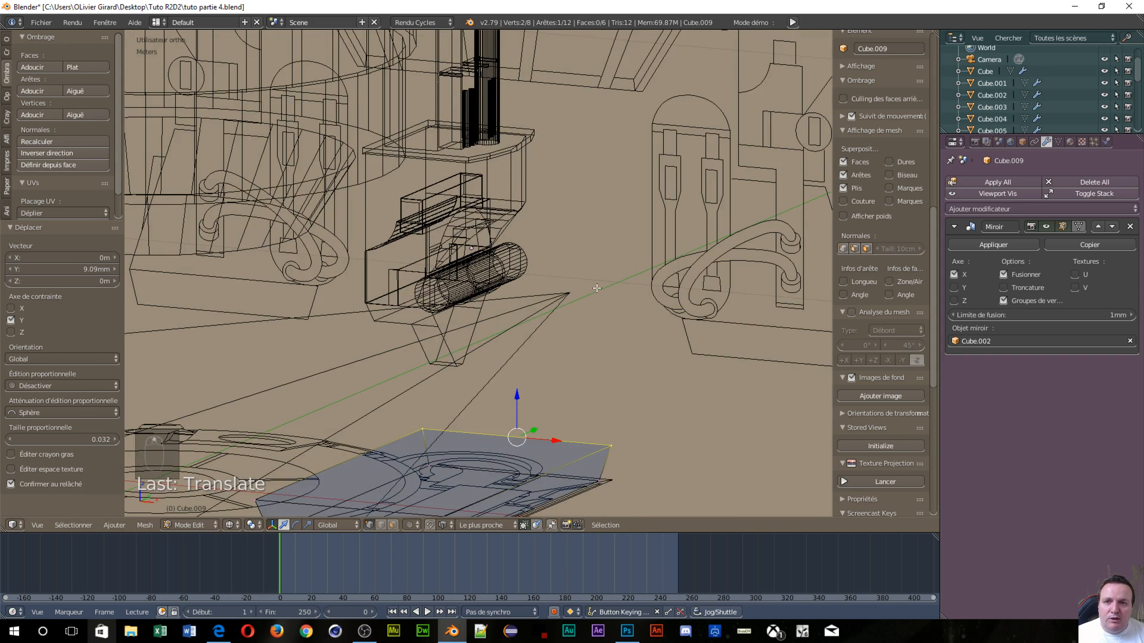
{"action": "middle_click_drag", "start_coordinate": [663, 383], "coordinate": [600, 447]}
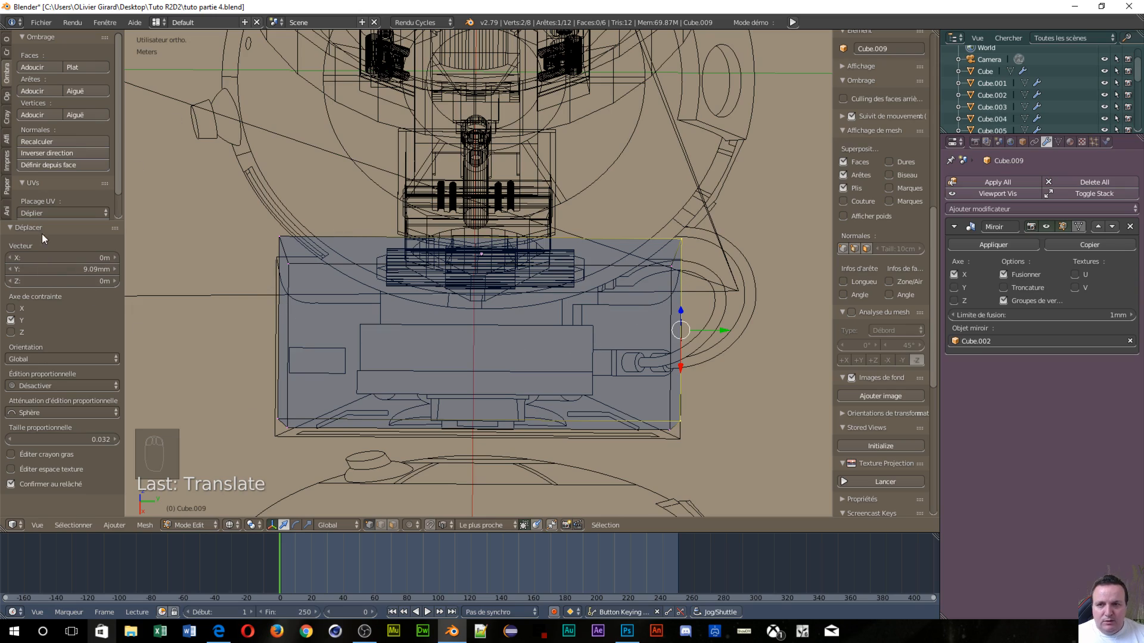
{"action": "middle_click_drag", "start_coordinate": [159, 373], "coordinate": [220, 339]}
{"action": "key", "text": "KP_7"}
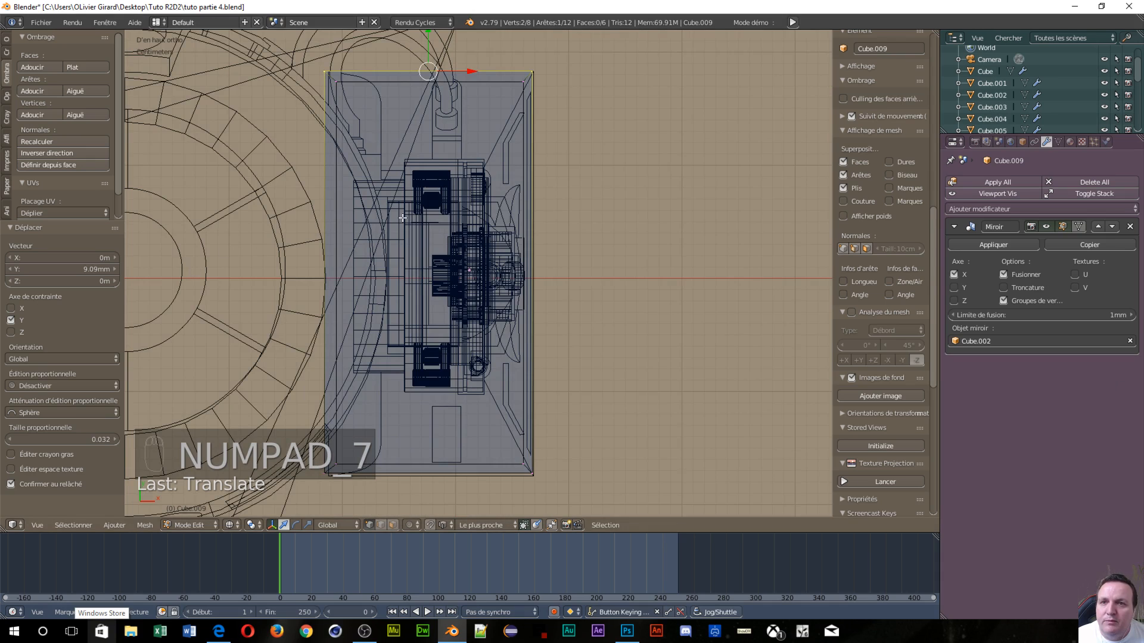
{"action": "middle_click_drag", "start_coordinate": [402, 223], "coordinate": [470, 332], "text": "shift"}
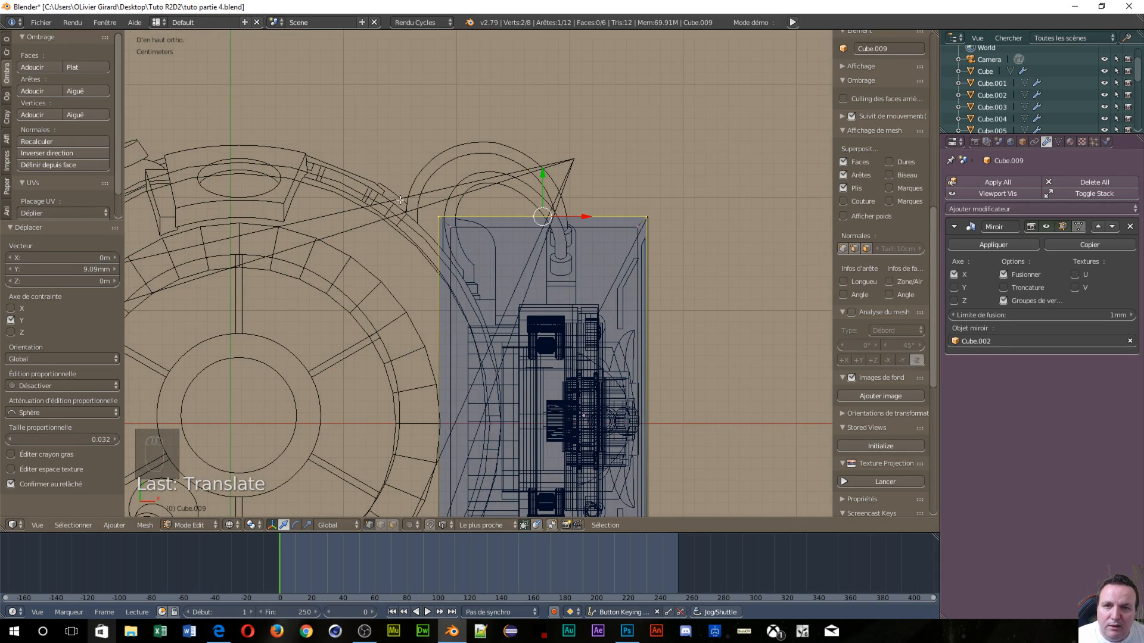
{"action": "scroll", "coordinate": [453, 292], "scroll_direction": "down", "scroll_amount": 5}
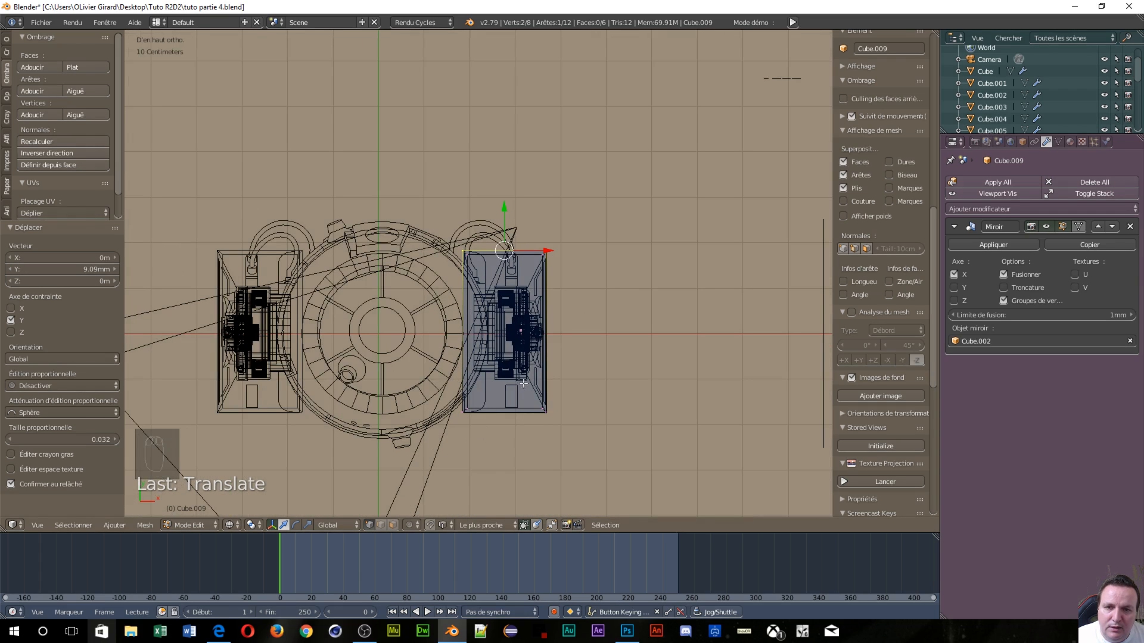
{"action": "scroll", "coordinate": [493, 467], "scroll_direction": "up", "scroll_amount": 4}
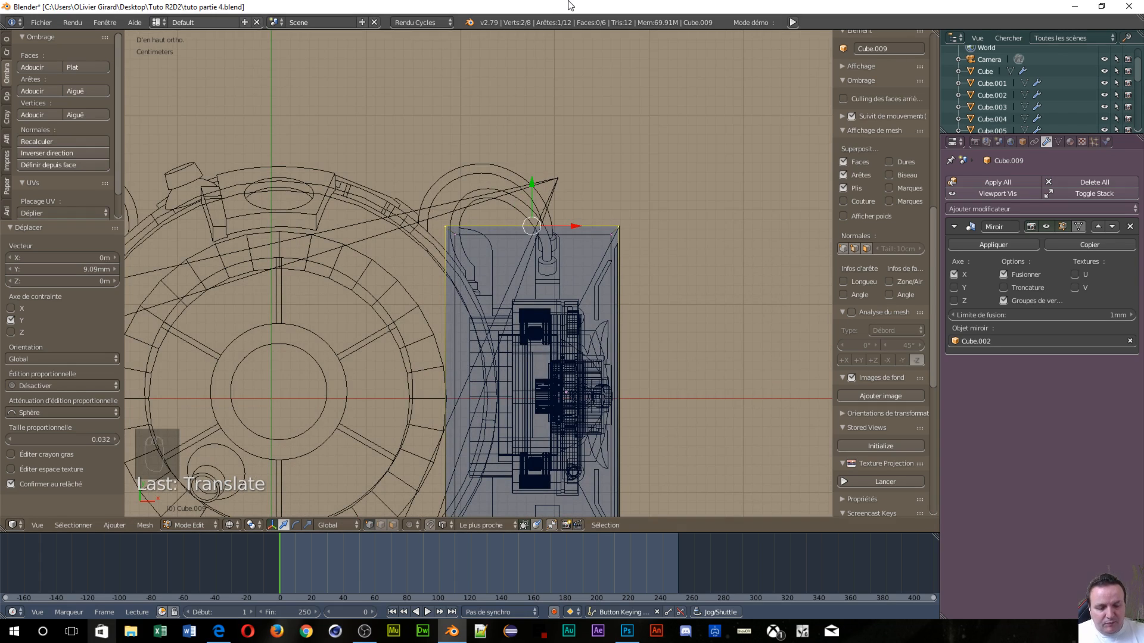
{"action": "key", "text": "KP_1"}
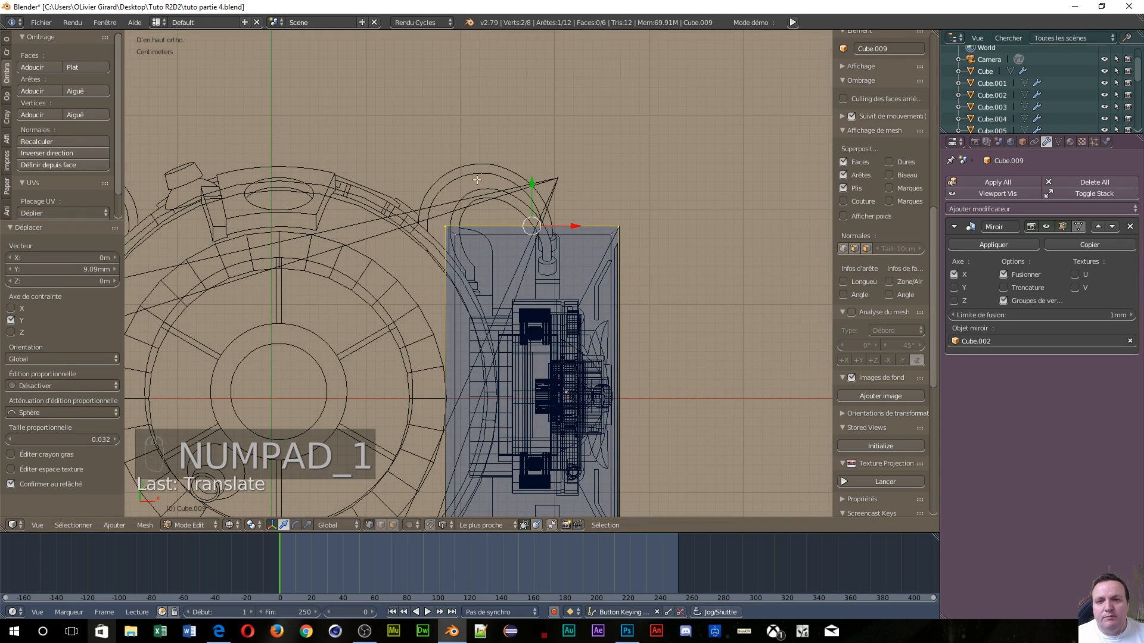
{"action": "key", "text": "KP_1"}
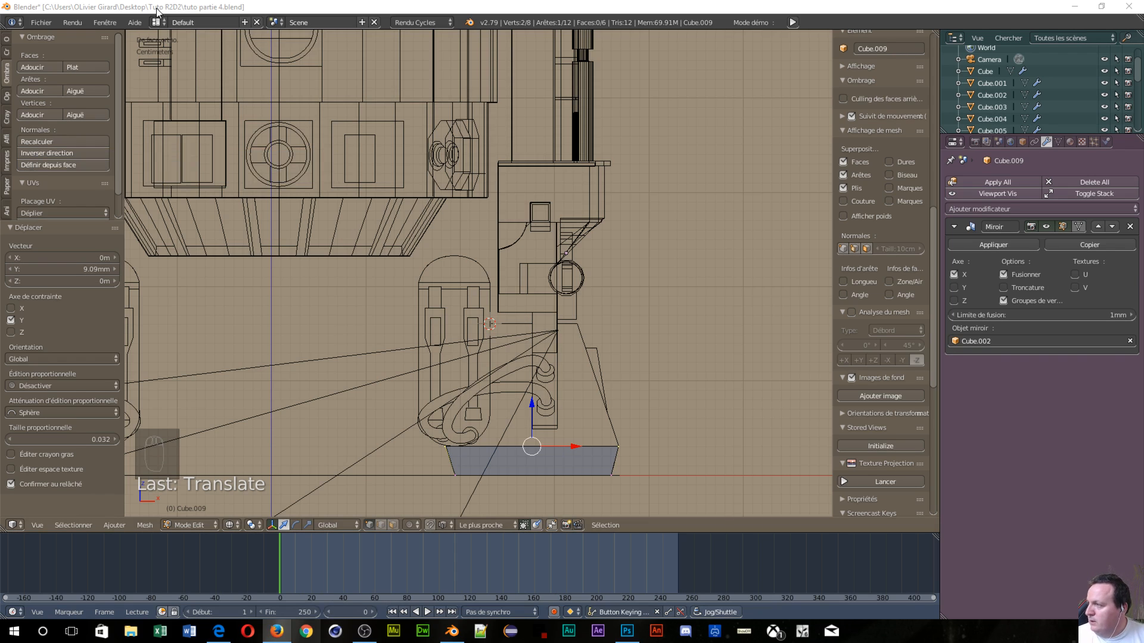
Switch to Firefox, show the image results for R2d2 and open the Walmart Smart R2-D2 picture at full size
{"action": "left_click_drag", "start_coordinate": [274, 0], "coordinate": [321, 6]}
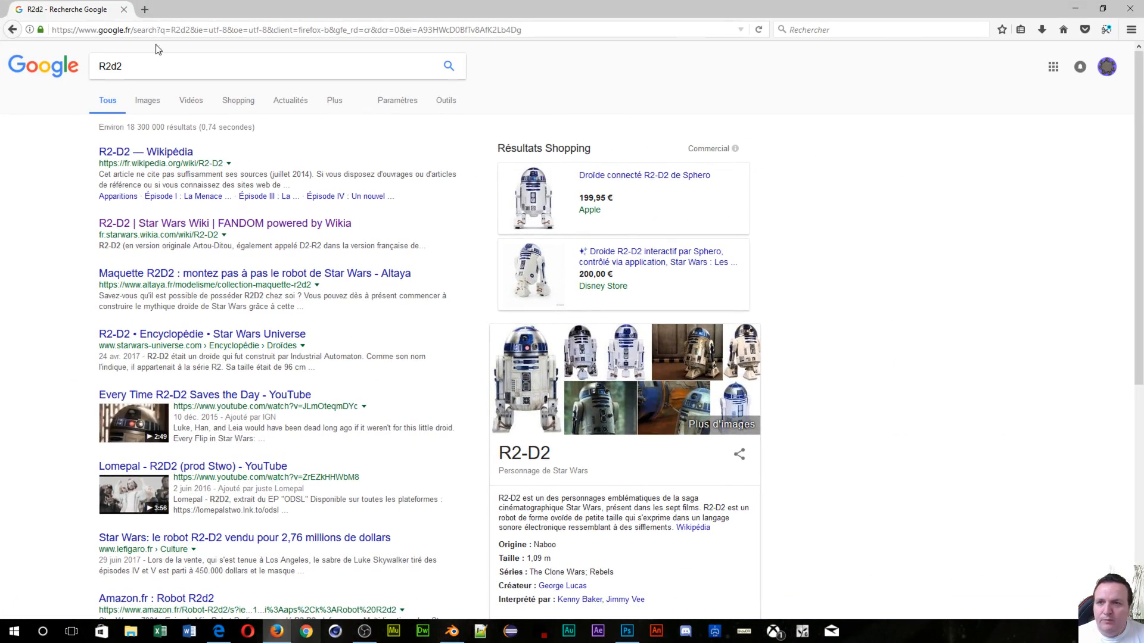
{"action": "left_click", "coordinate": [146, 101]}
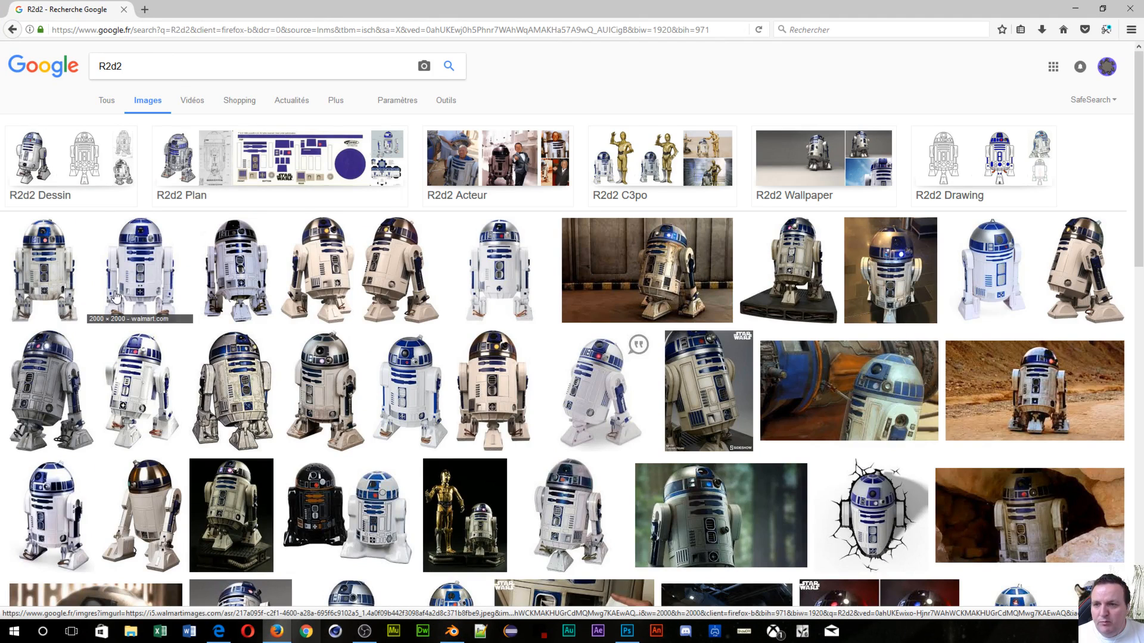
{"action": "left_click", "coordinate": [137, 284]}
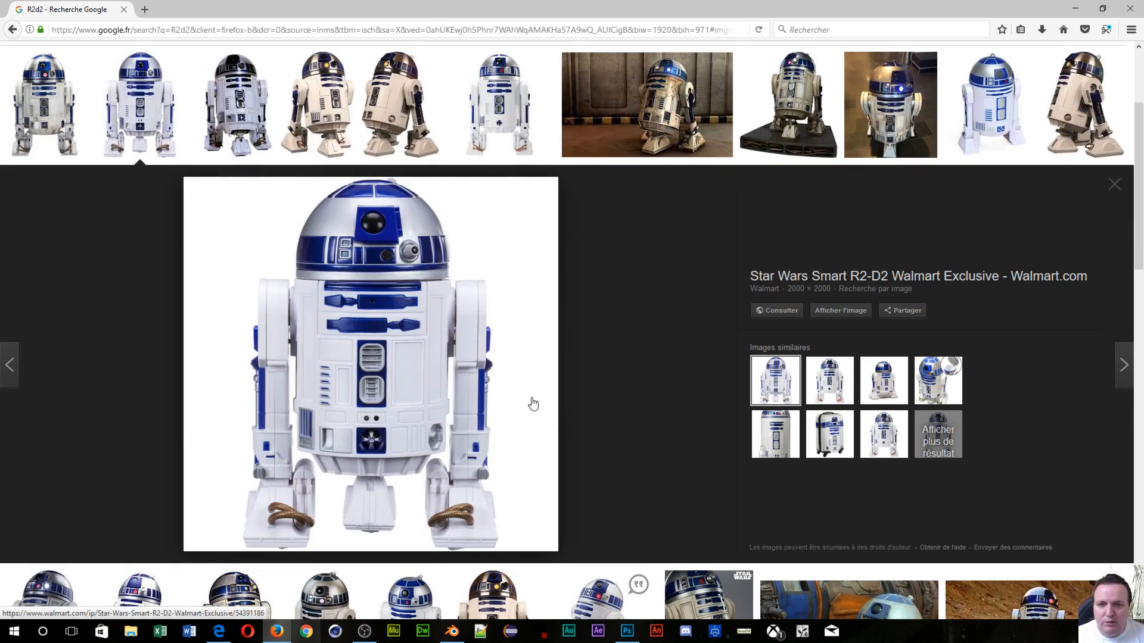
{"action": "left_click", "coordinate": [850, 312]}
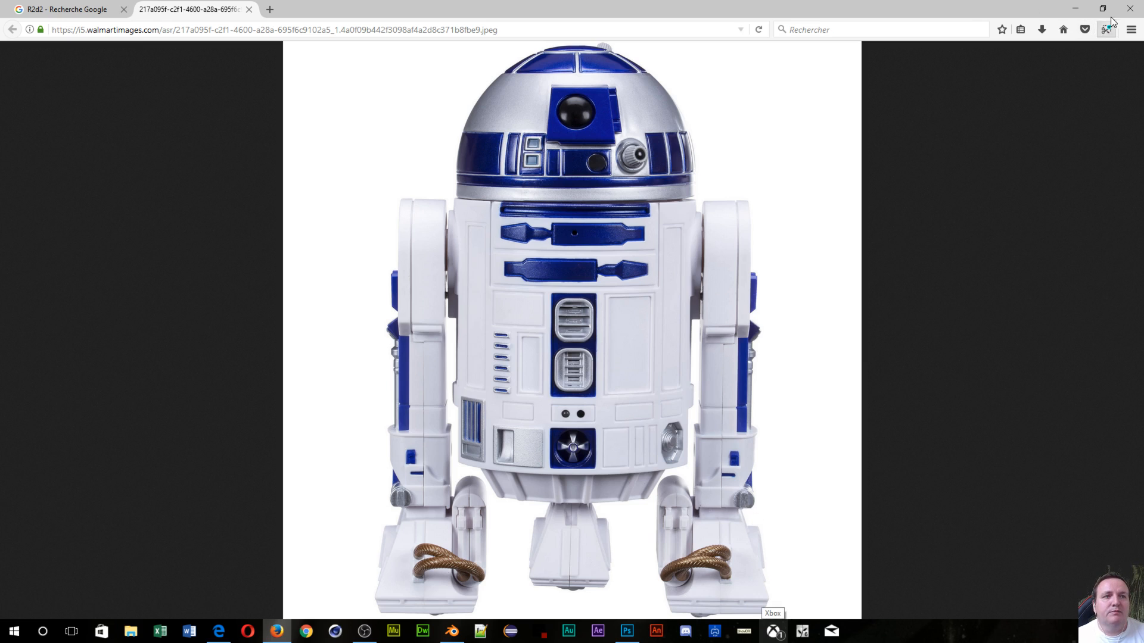
Close the full-size picture, preview the Star Wars Wiki image of R2-D2 to examine its feet, and return to Blender
{"action": "left_click", "coordinate": [1128, 10]}
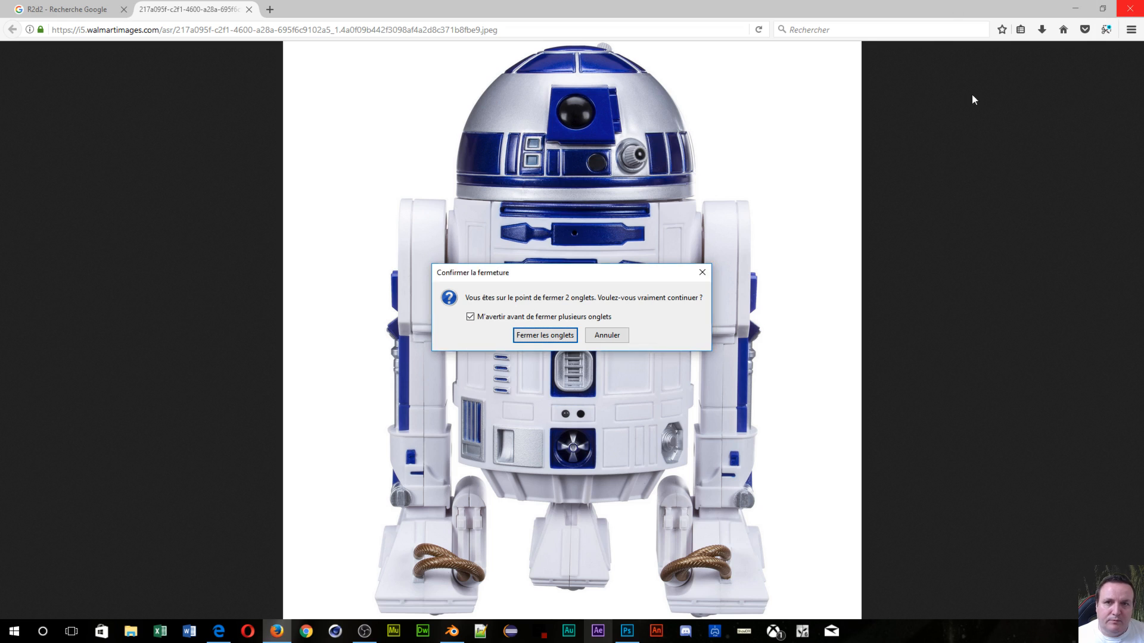
{"action": "left_click", "coordinate": [604, 335]}
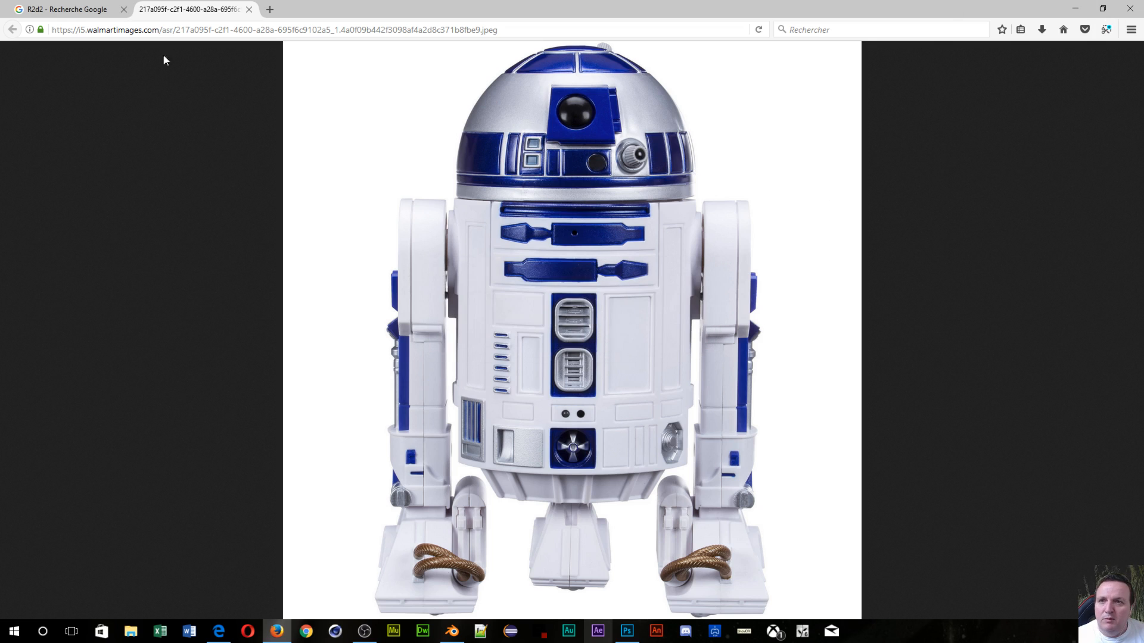
{"action": "left_click", "coordinate": [249, 10]}
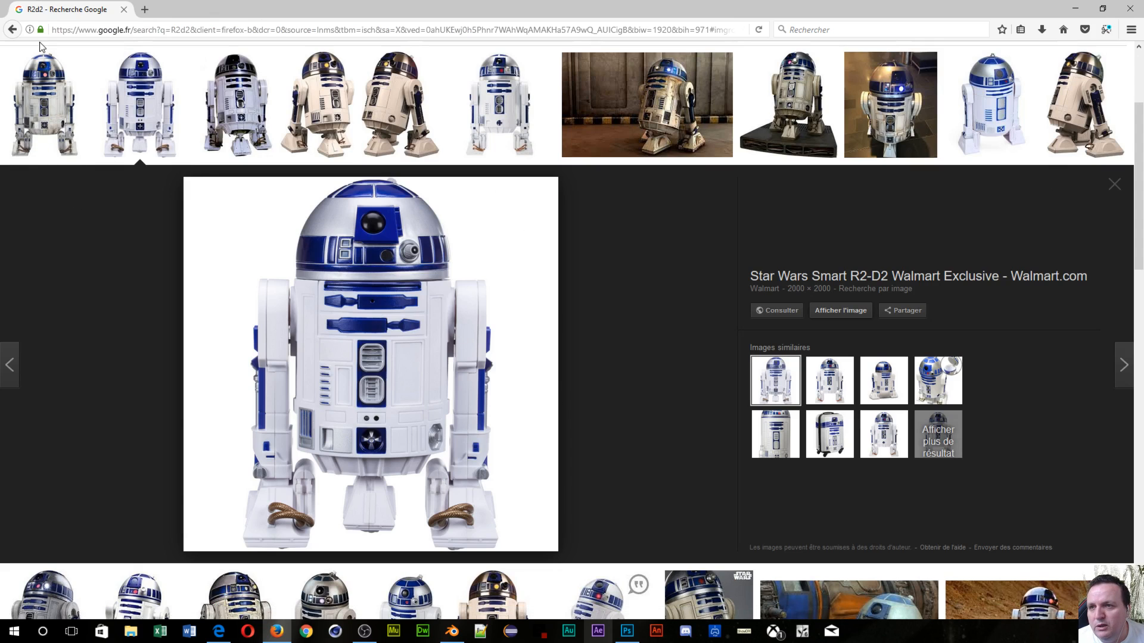
{"action": "left_click", "coordinate": [27, 81]}
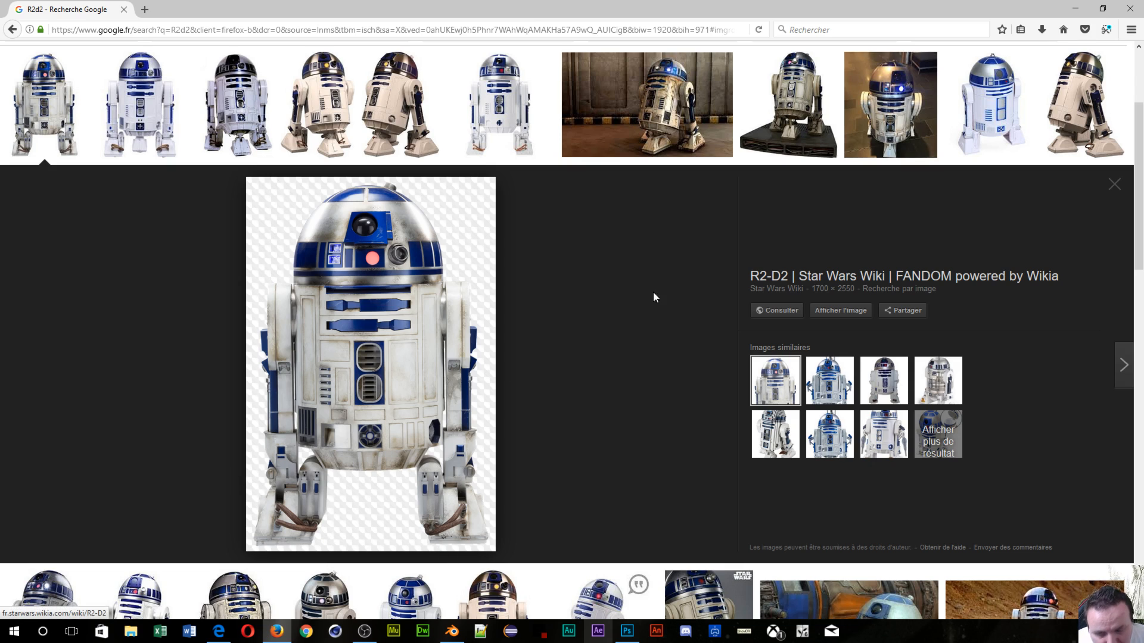
{"action": "left_click", "coordinate": [1127, 8]}
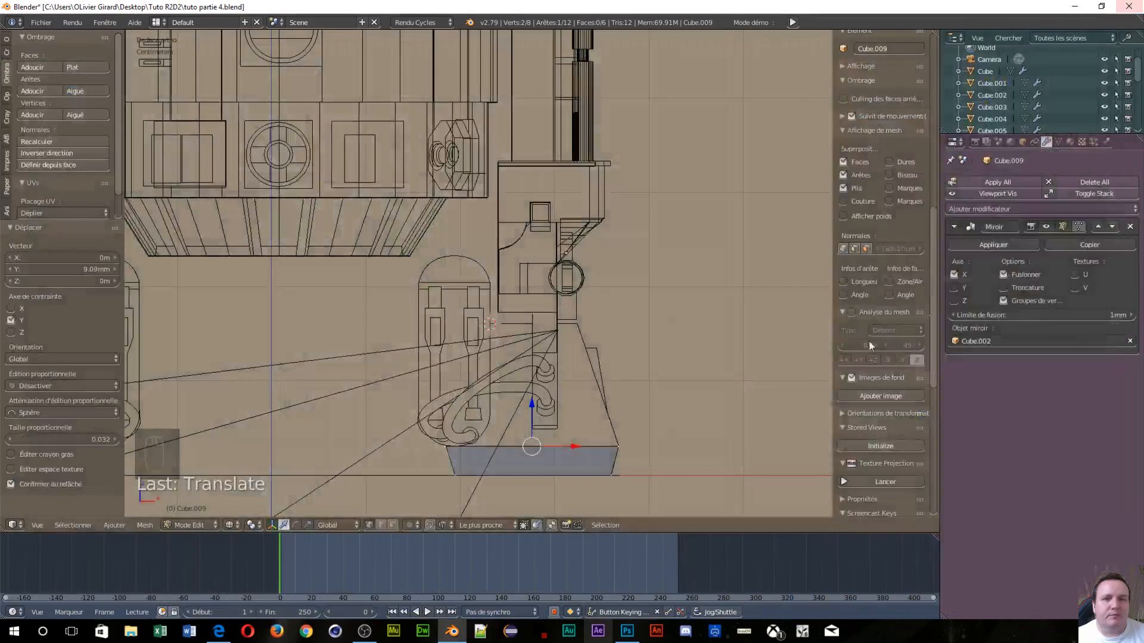
In the front orthographic view, extrude the block's upper rear edge about 1.71 cm upward along Z
{"action": "scroll", "coordinate": [453, 500], "scroll_direction": "up", "scroll_amount": 2}
{"action": "scroll", "coordinate": [485, 331], "scroll_direction": "down", "scroll_amount": 4}
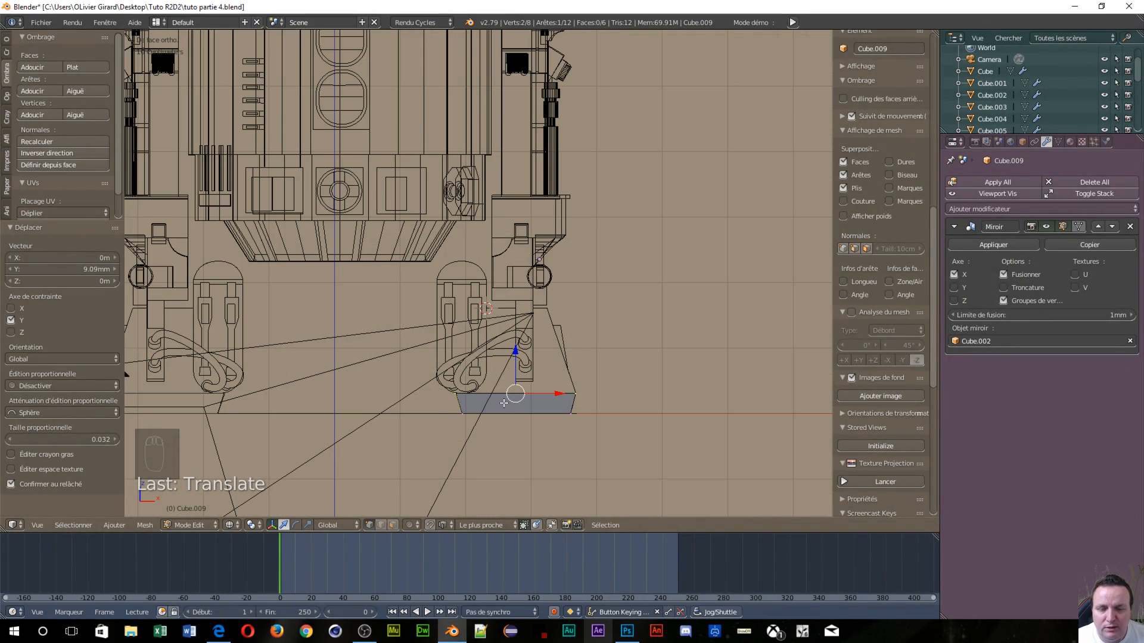
{"action": "scroll", "coordinate": [503, 403], "scroll_direction": "up", "scroll_amount": 2}
{"action": "scroll", "coordinate": [509, 399], "scroll_direction": "up", "scroll_amount": 2}
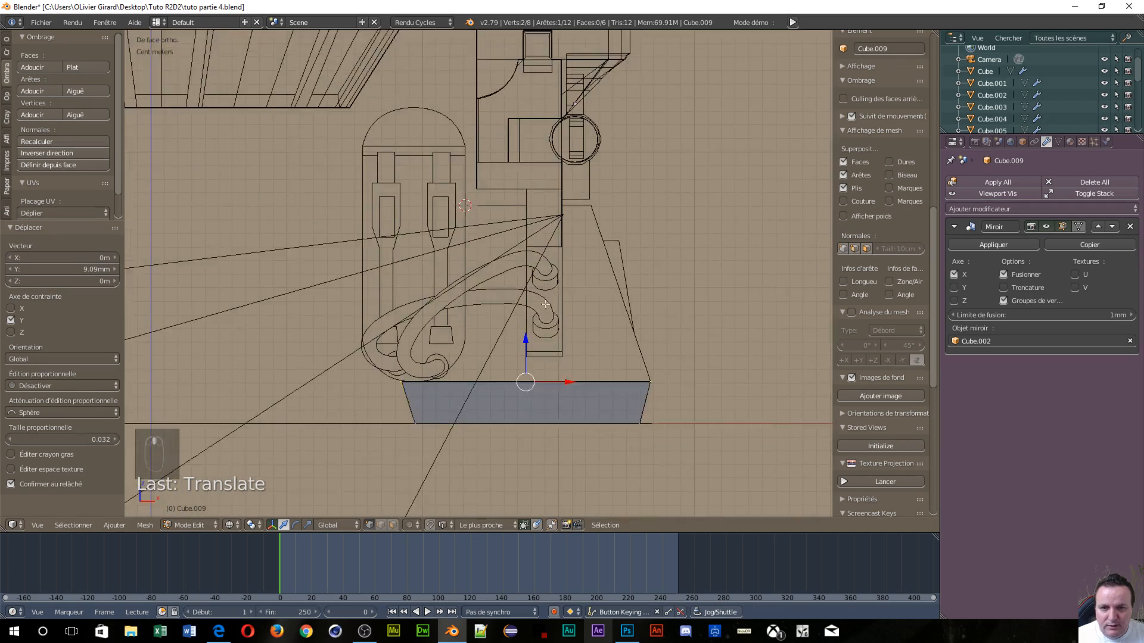
{"action": "middle_click_drag", "start_coordinate": [545, 305], "coordinate": [548, 263], "text": "shift"}
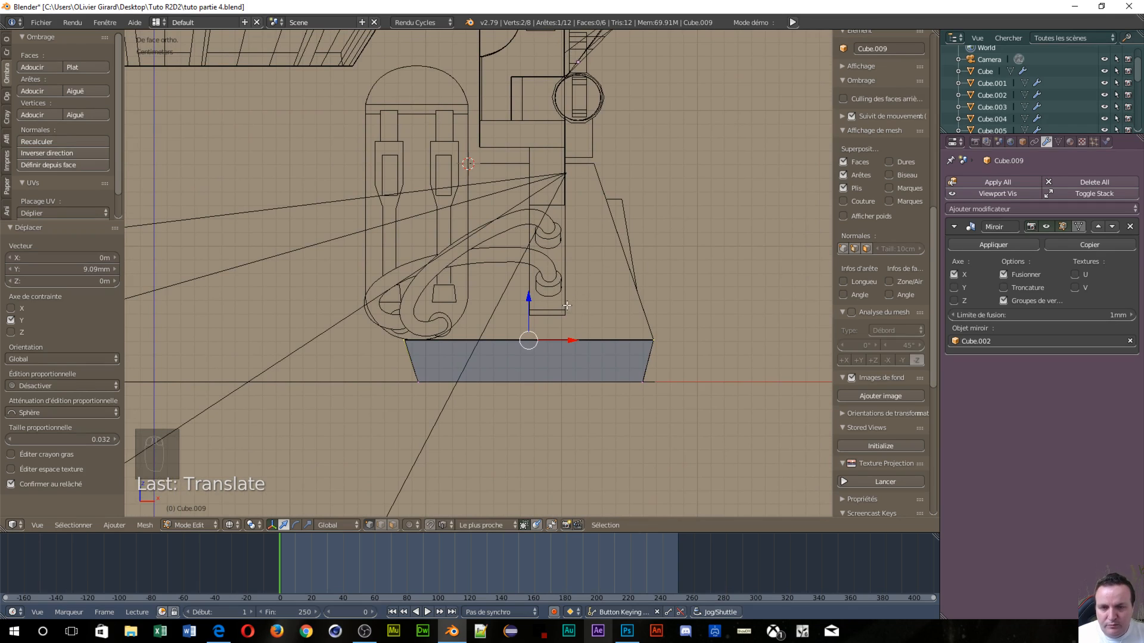
{"action": "key", "text": "e"}
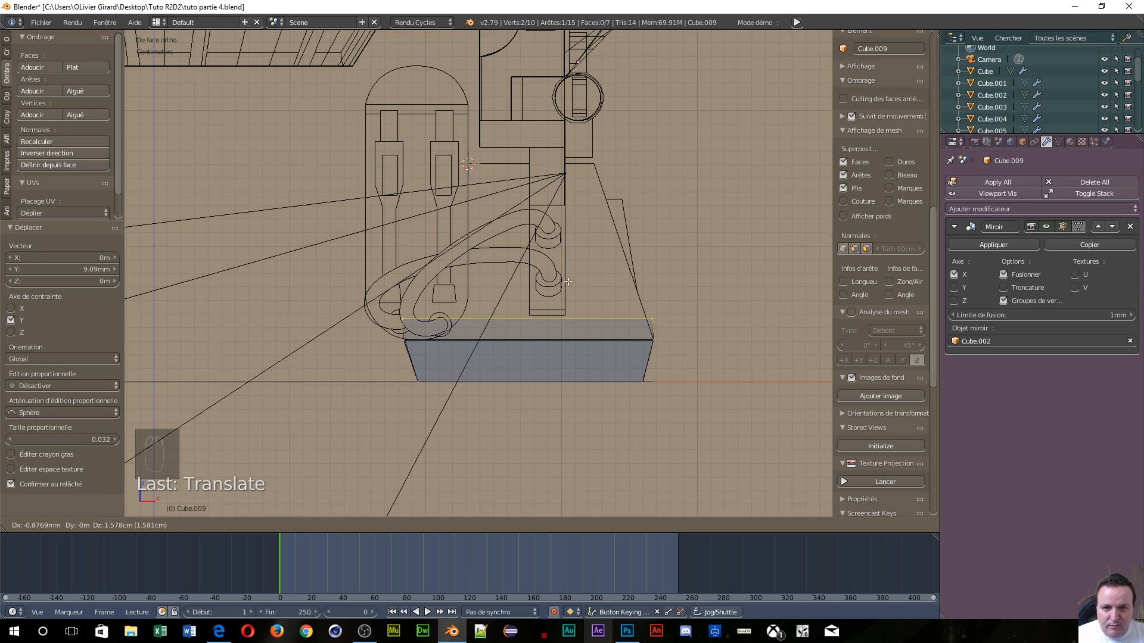
{"action": "key", "text": "z"}
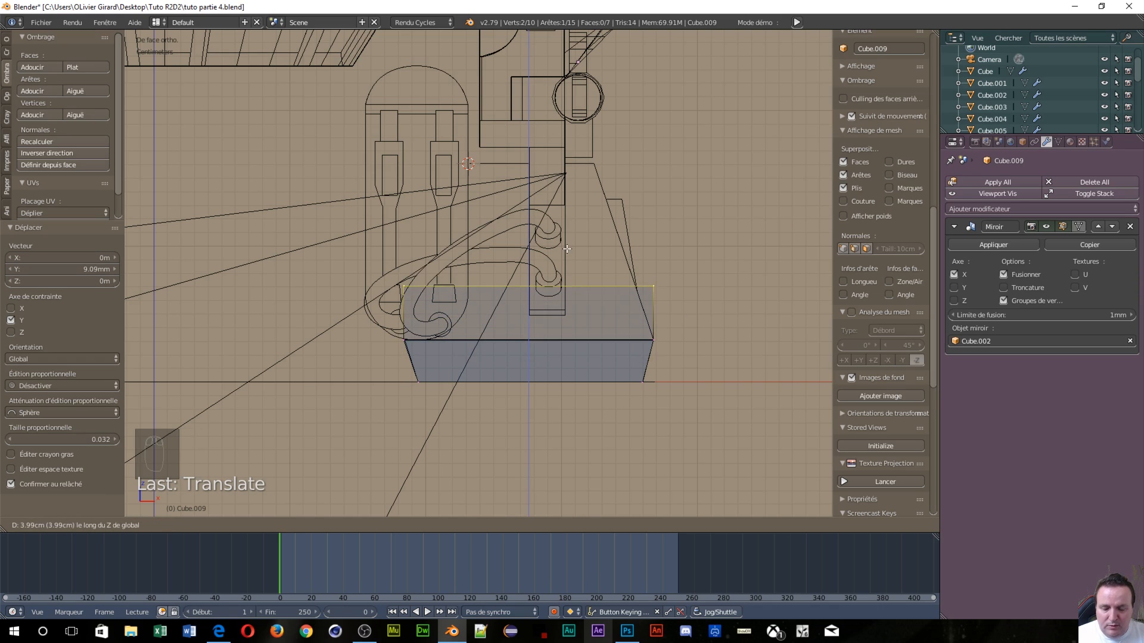
{"action": "left_click", "coordinate": [562, 280]}
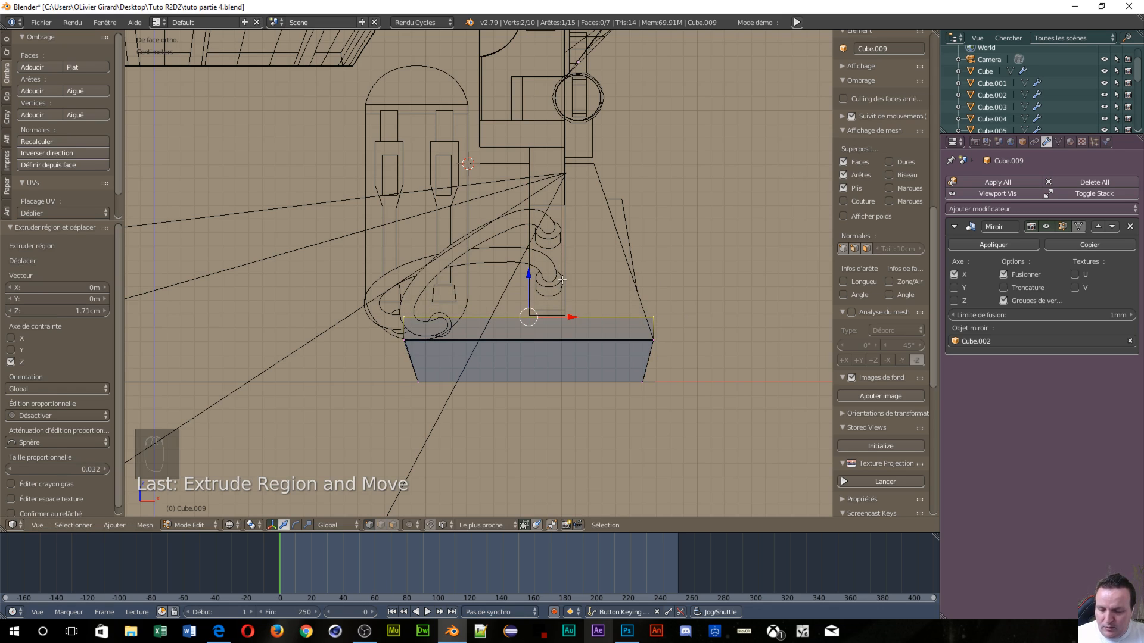
Extrude the selected top edge about 1.75 cm further upward along Z
{"action": "key", "text": "e"}
{"action": "key", "text": "z"}
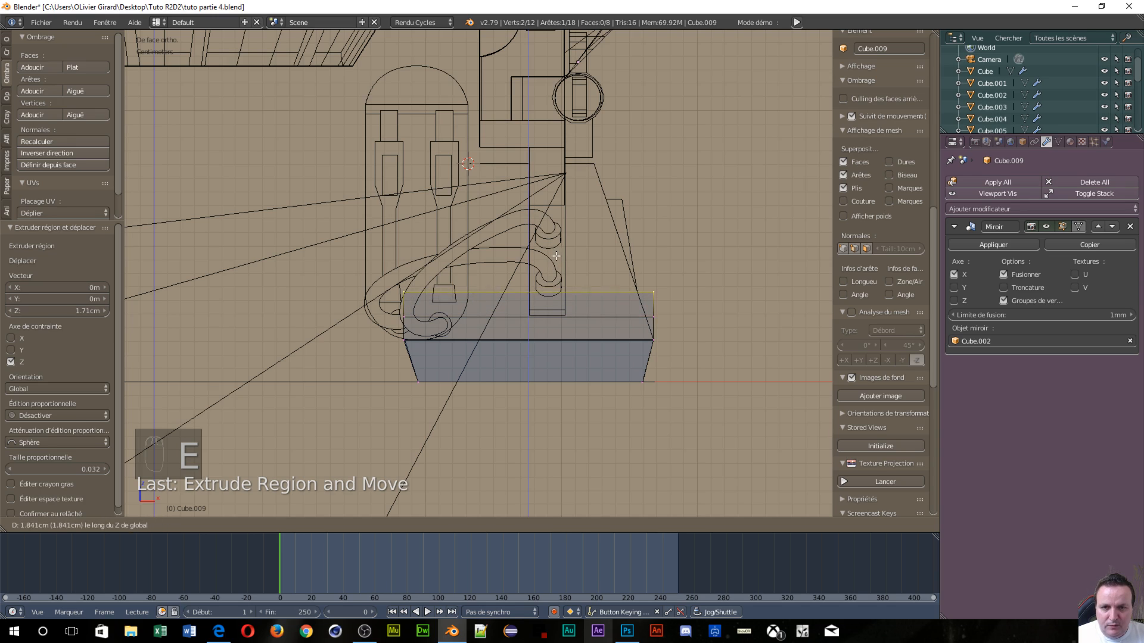
{"action": "left_click", "coordinate": [556, 256]}
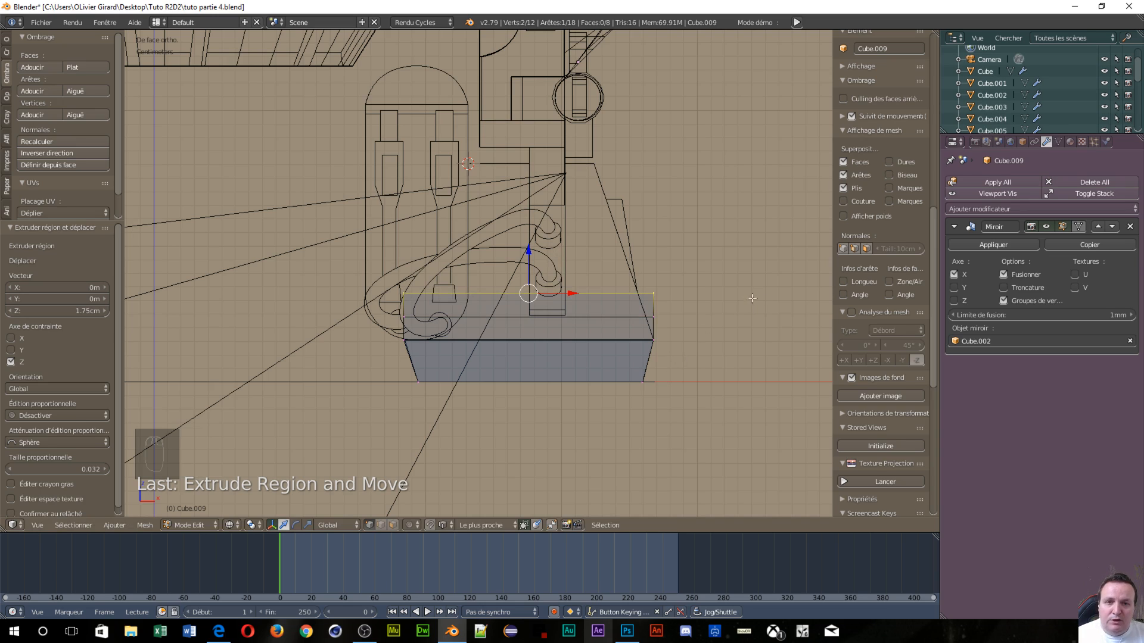
Repeat the last extrusion six times, and lower the resulting top edge about 9.6 mm along Z to fit the blueprint
{"action": "key", "text": "shift+r"}
{"action": "key", "text": "shift+r"}
{"action": "key", "text": "shift+r"}
{"action": "key", "text": "shift+r"}
{"action": "key", "text": "shift+r"}
{"action": "key", "text": "shift+r"}
{"action": "key", "text": "shift+r"}
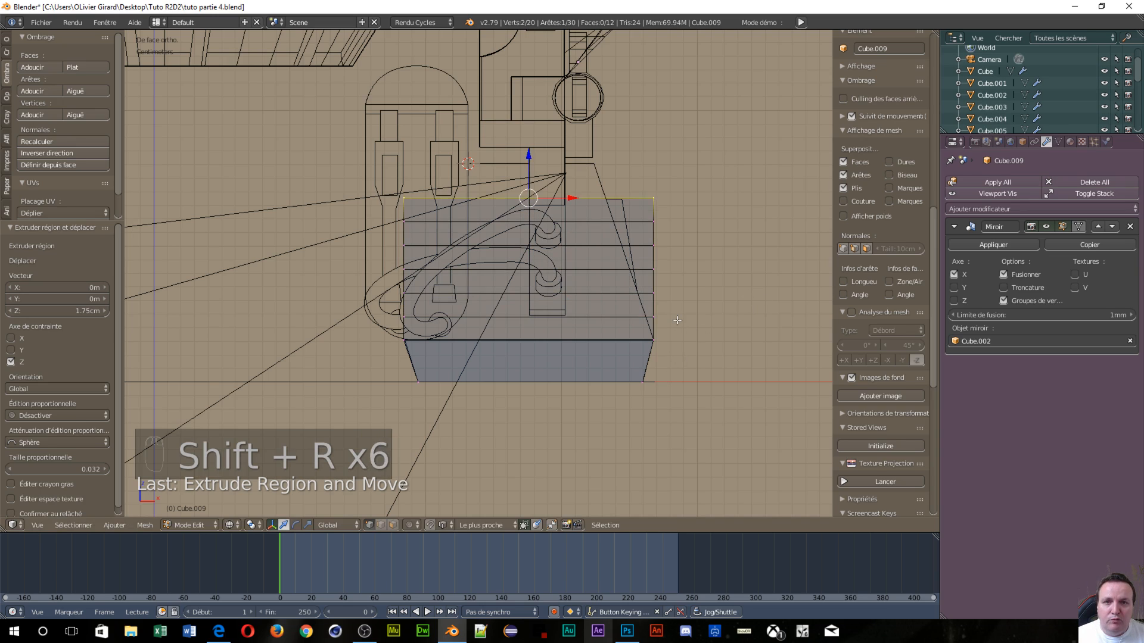
{"action": "key", "text": "shift+r"}
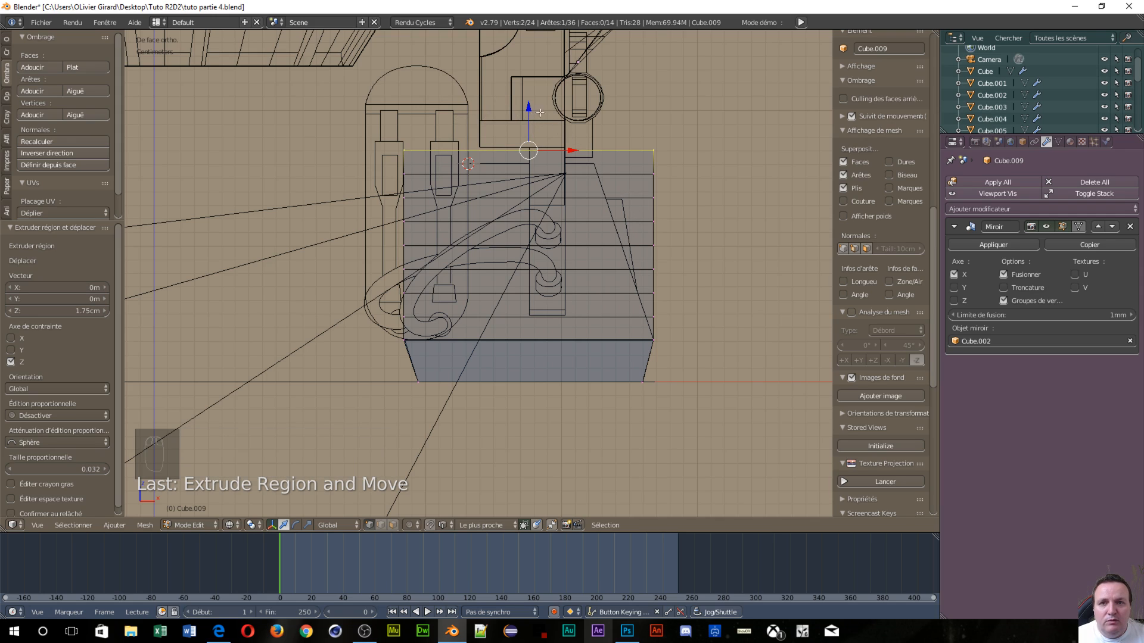
{"action": "left_click_drag", "start_coordinate": [528, 108], "coordinate": [588, 161]}
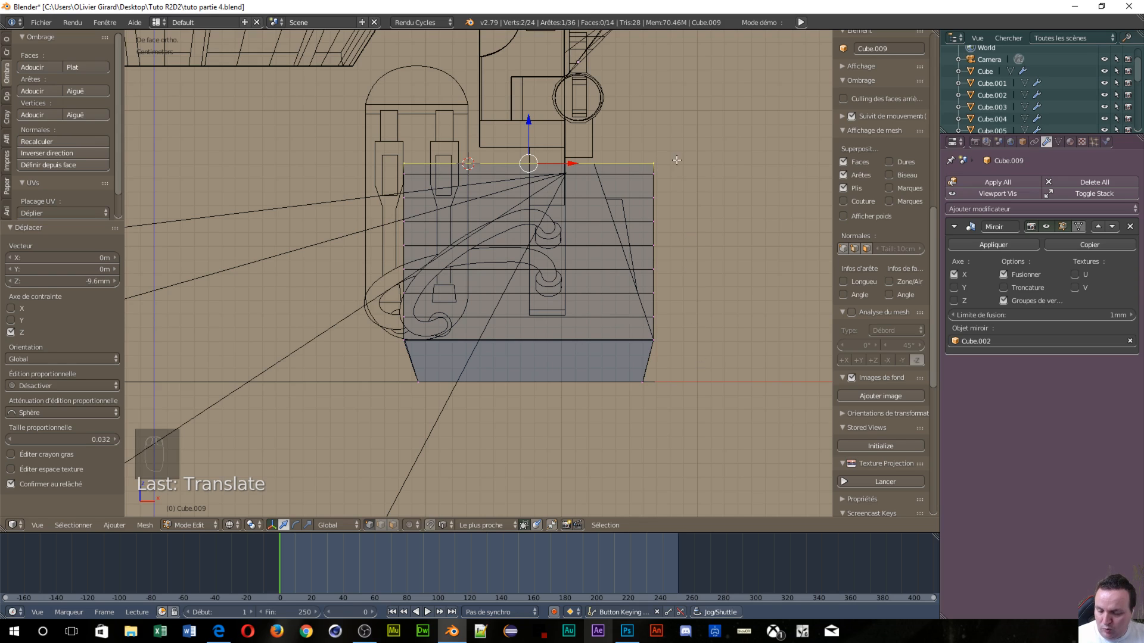
Move the +X end vertex of the first extruded row about 5.7 mm inward along X onto the blueprint's slanted line
{"action": "key", "text": "a"}
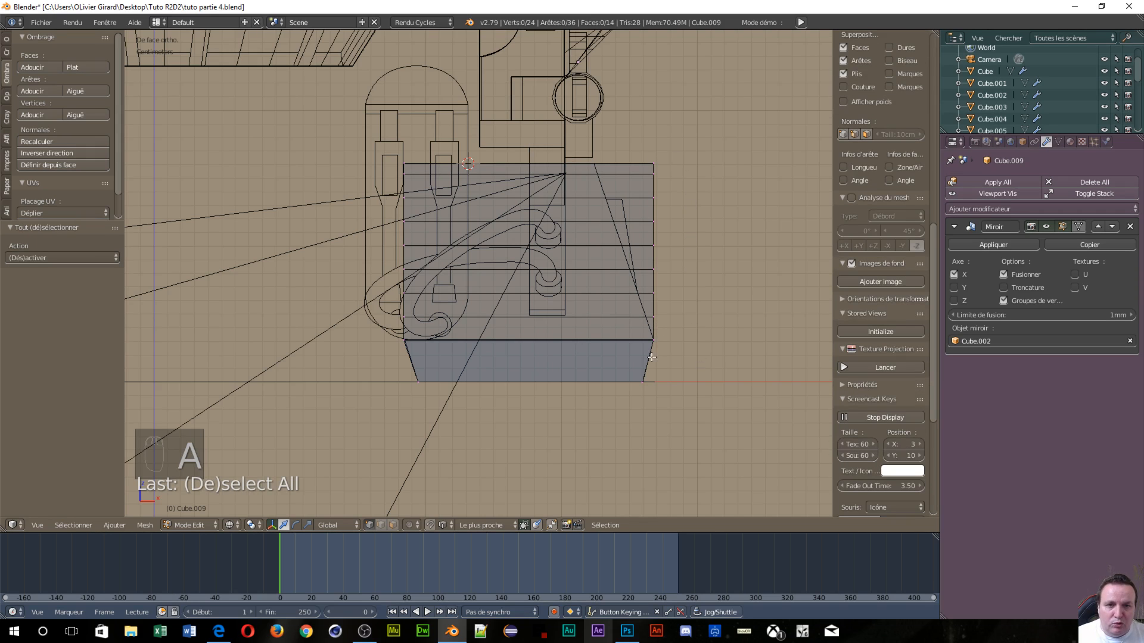
{"action": "key", "text": "c"}
{"action": "left_click", "coordinate": [666, 314]}
{"action": "right_click", "coordinate": [666, 316]}
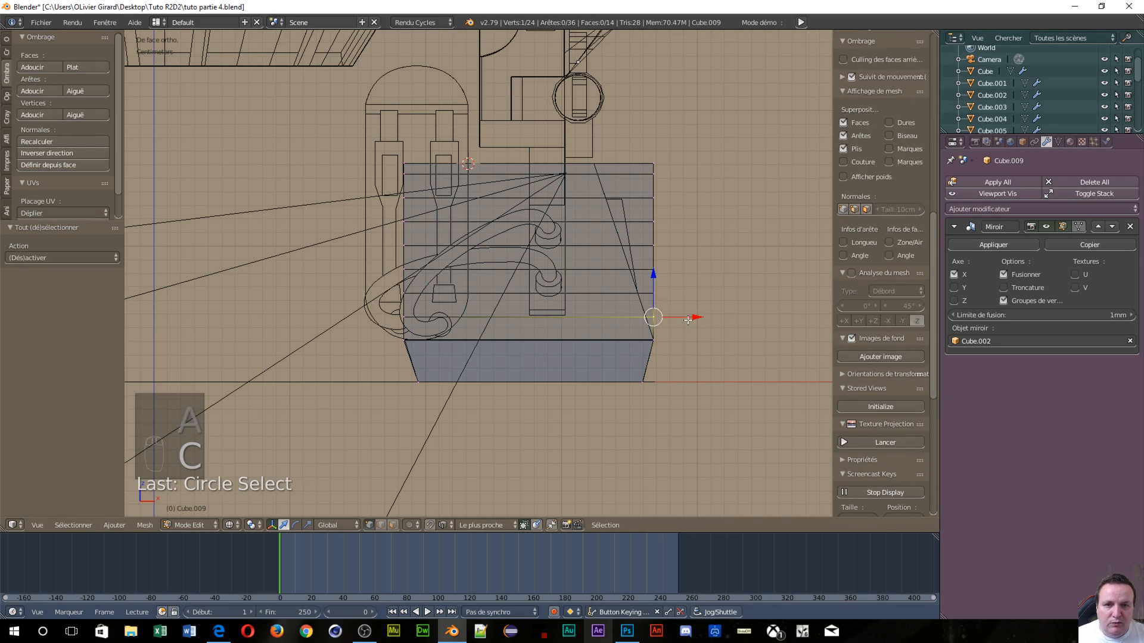
{"action": "left_click_drag", "start_coordinate": [696, 316], "coordinate": [692, 318]}
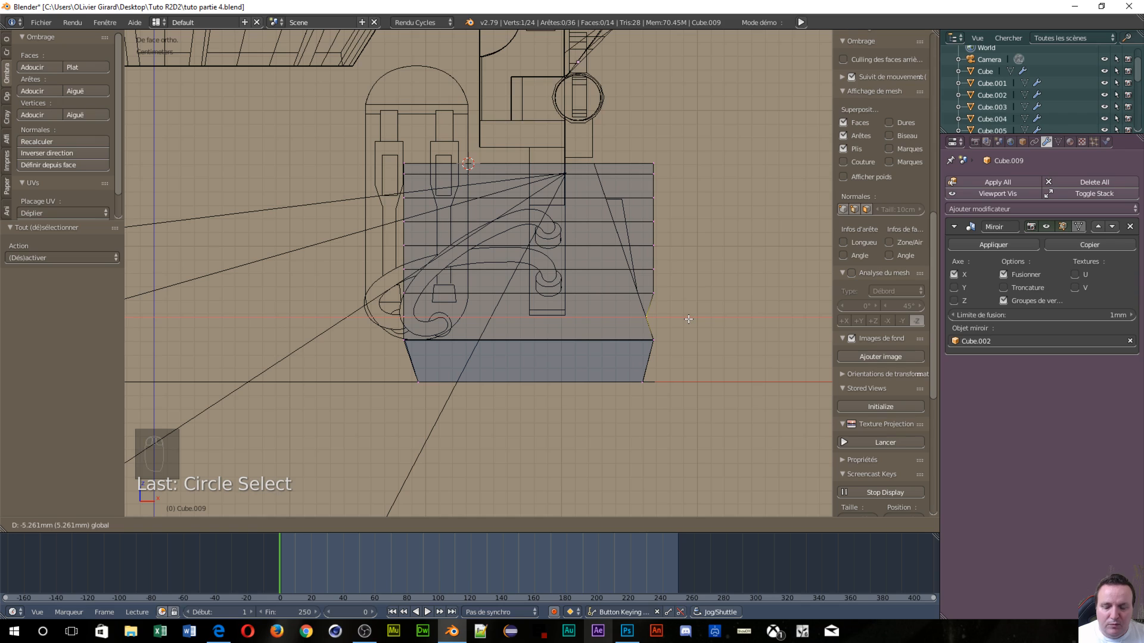
{"action": "left_click_drag", "start_coordinate": [687, 319], "coordinate": [689, 304]}
Move the +X end vertex of the second extruded row about 1.14 cm inward along X onto the slanted line
{"action": "scroll", "coordinate": [704, 294], "scroll_direction": "up", "scroll_amount": 3}
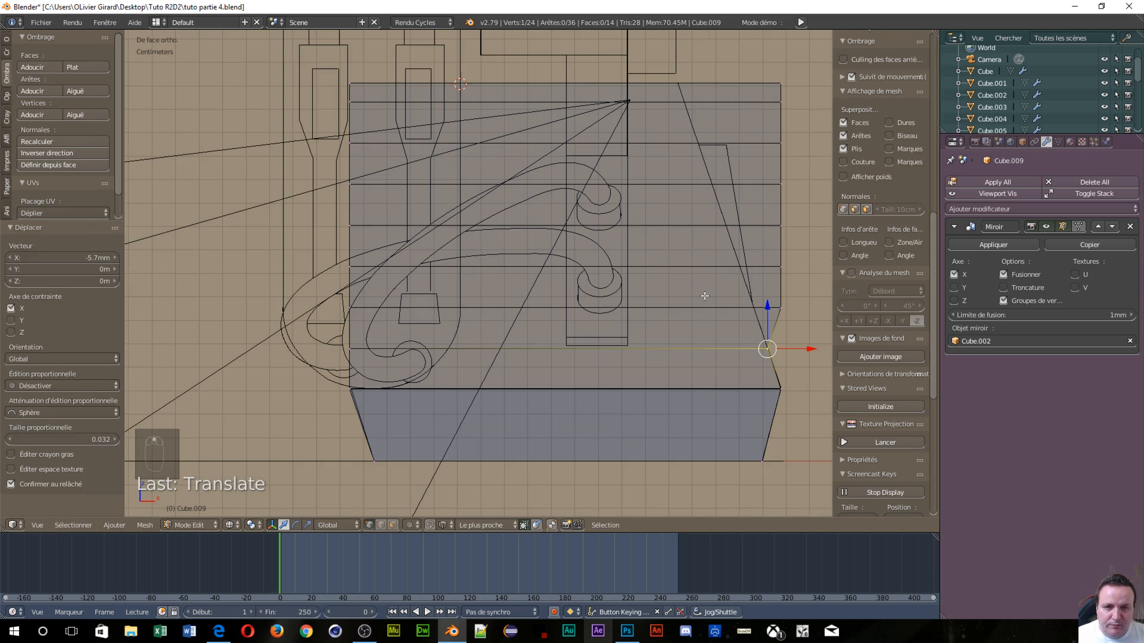
{"action": "middle_click_drag", "start_coordinate": [680, 269], "coordinate": [544, 235], "text": "shift"}
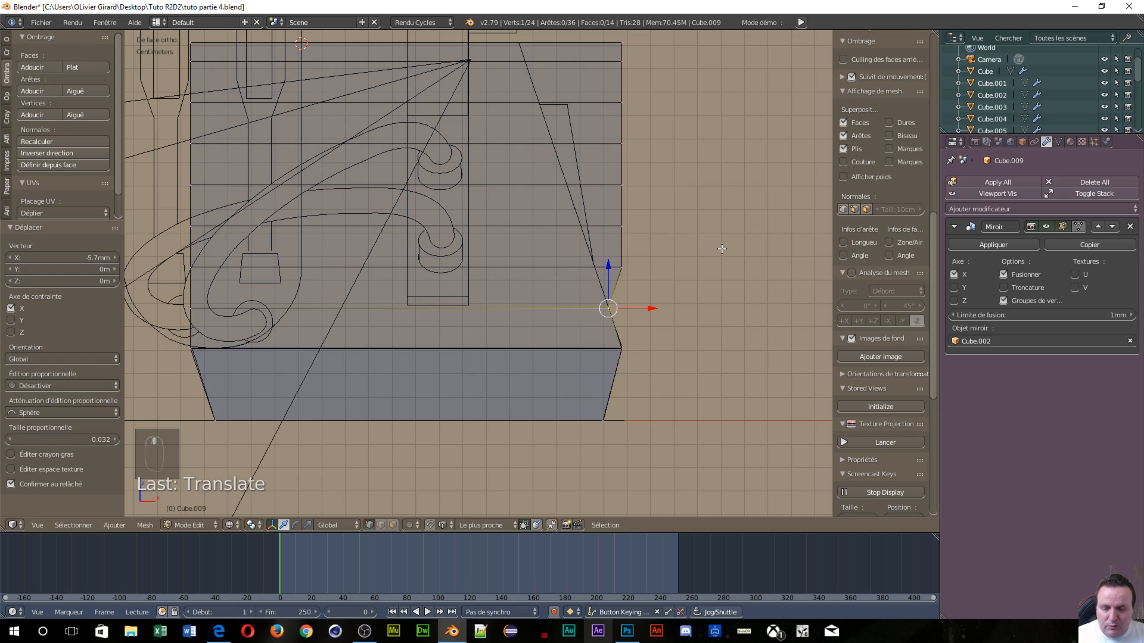
{"action": "key", "text": "a"}
{"action": "key", "text": "c"}
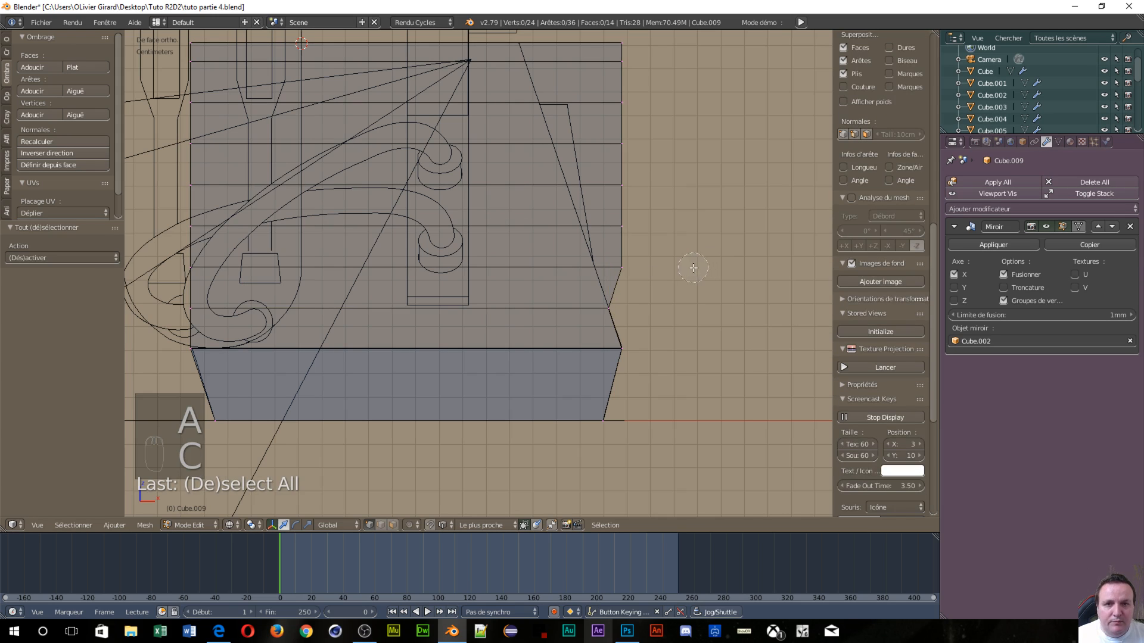
{"action": "left_click", "coordinate": [625, 273]}
{"action": "right_click", "coordinate": [632, 276]}
{"action": "left_click_drag", "start_coordinate": [666, 266], "coordinate": [638, 264]}
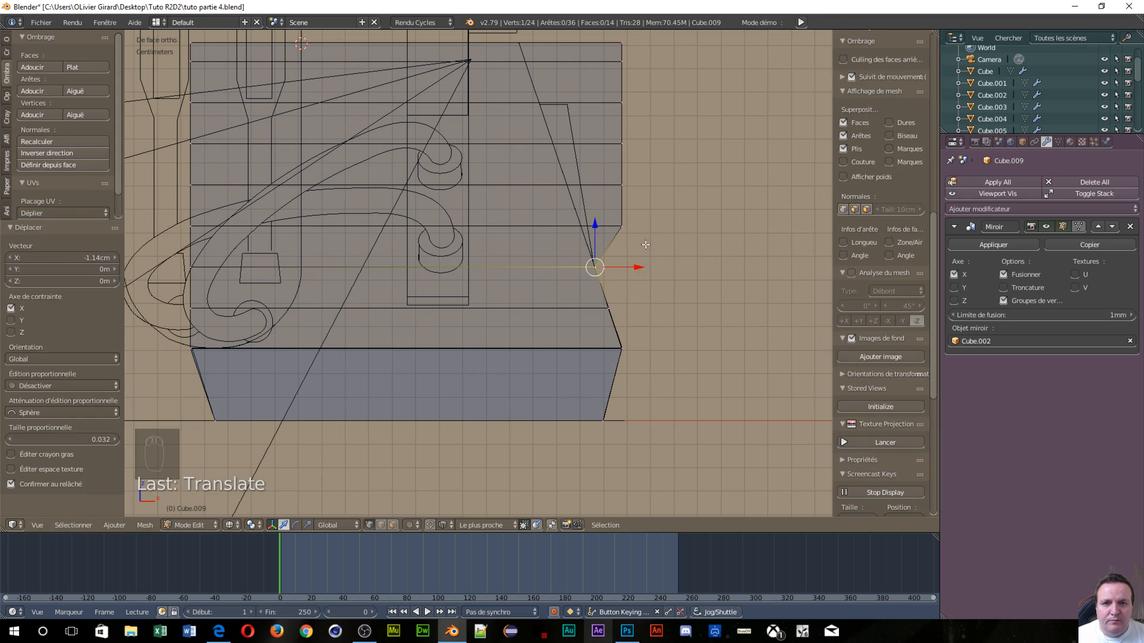
Move the +X end vertex of the third extruded row inward along X onto the blueprint's slanted line
{"action": "key", "text": "a"}
{"action": "key", "text": "c"}
{"action": "left_click", "coordinate": [622, 226]}
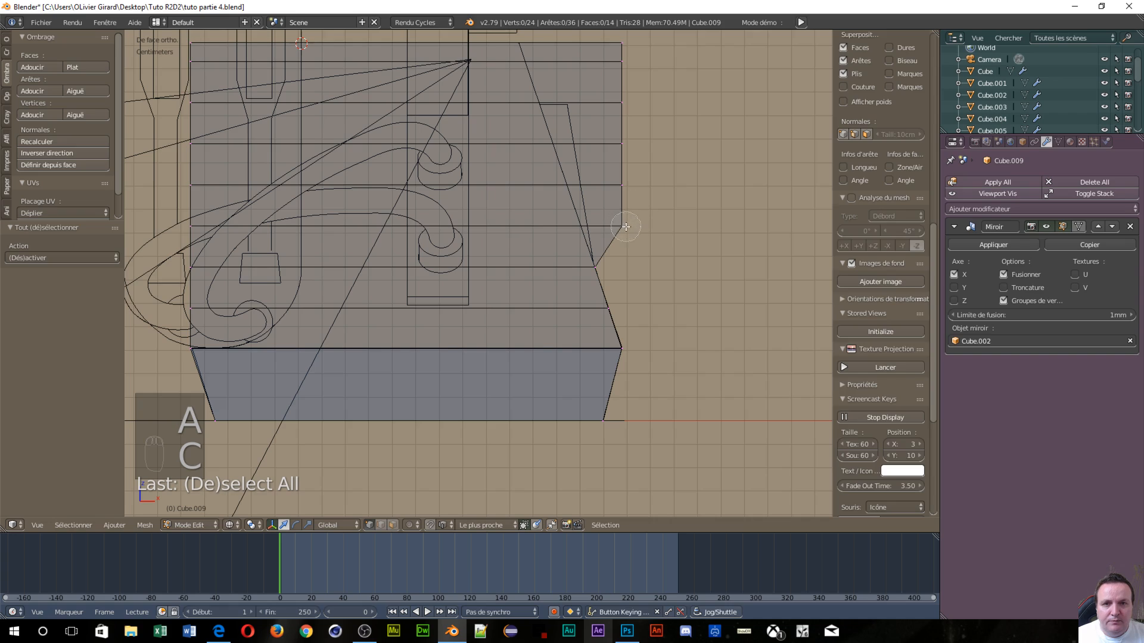
{"action": "key", "text": "Escape"}
{"action": "left_click_drag", "start_coordinate": [671, 229], "coordinate": [622, 226]}
Move the +X end vertex of the fourth extruded row about 2.31 cm inward along X onto the slanted line
{"action": "key", "text": "a"}
{"action": "key", "text": "c"}
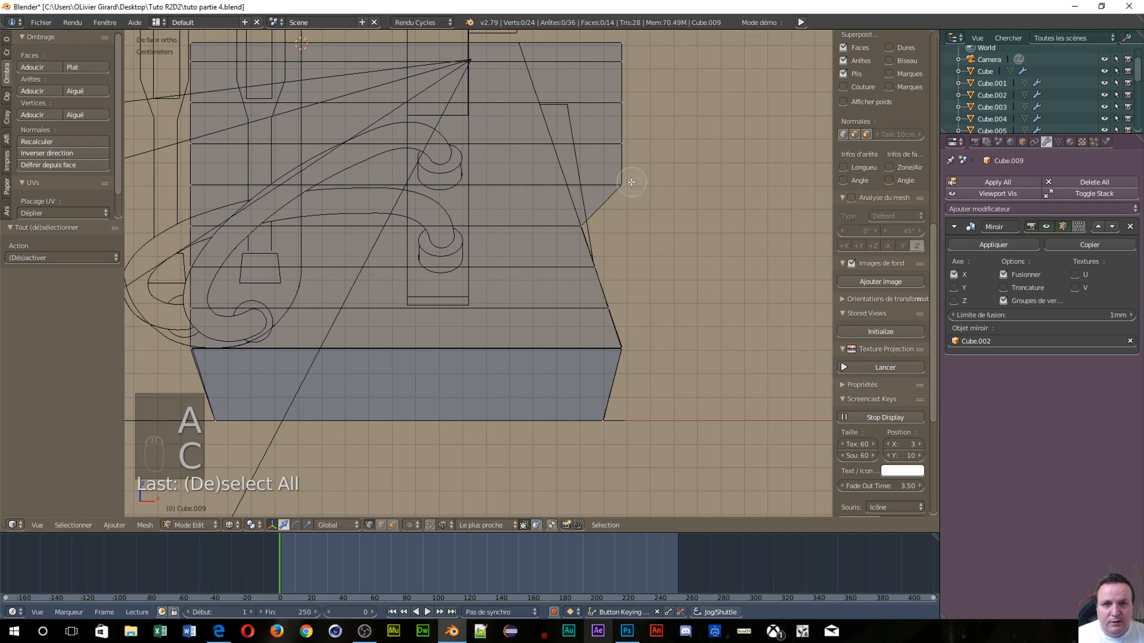
{"action": "left_click", "coordinate": [625, 183]}
{"action": "right_click", "coordinate": [658, 186]}
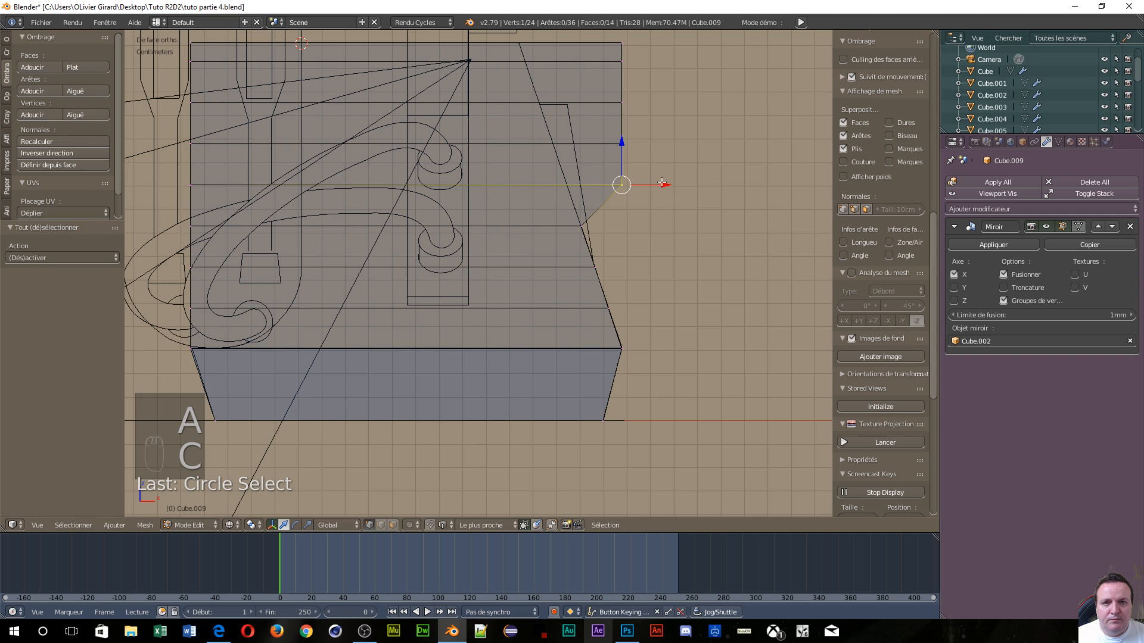
{"action": "left_click_drag", "start_coordinate": [661, 184], "coordinate": [611, 186]}
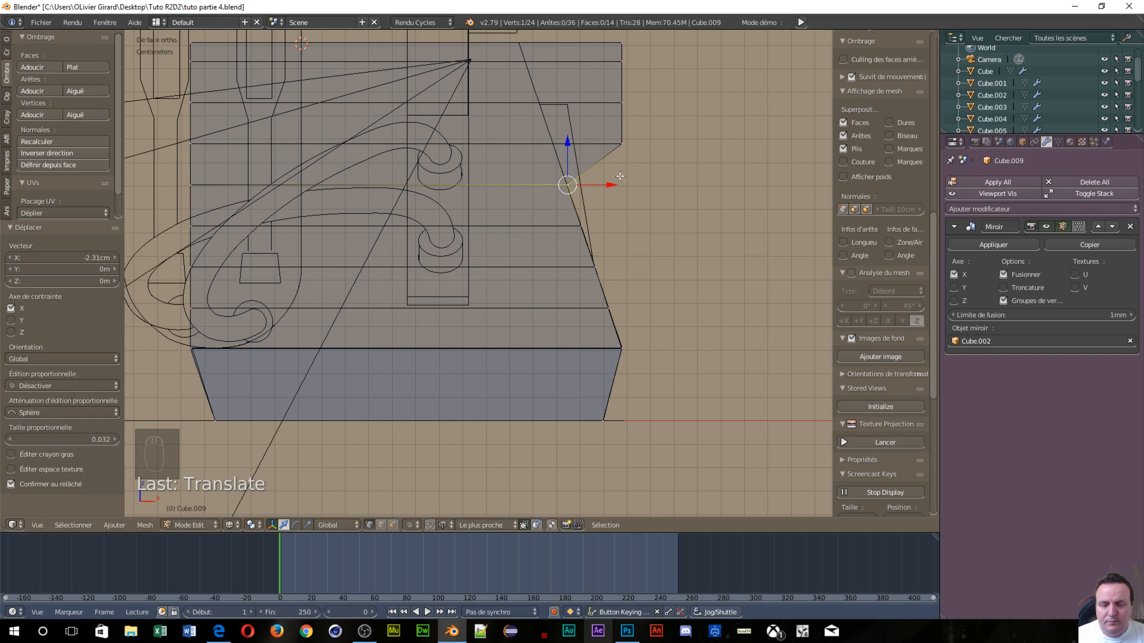
Select the +X end vertex of the fifth extruded row for alignment with the blueprint's slanted line
{"action": "key", "text": "a"}
{"action": "key", "text": "c"}
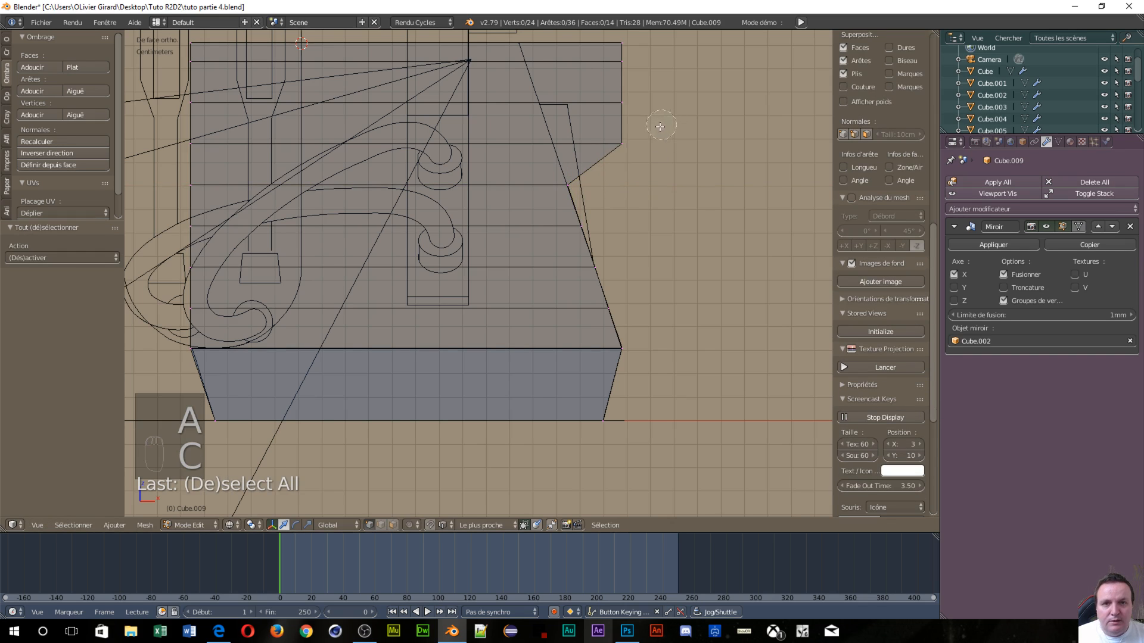
{"action": "left_click", "coordinate": [620, 142]}
{"action": "right_click", "coordinate": [666, 175]}
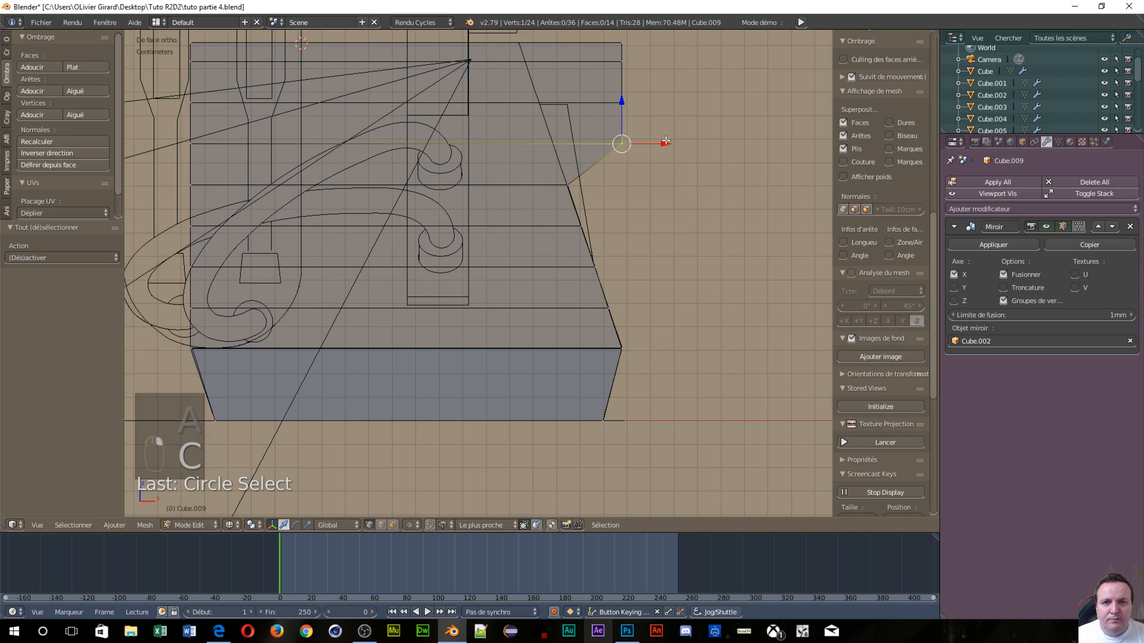
Move the outer vertices of the fourth and third horizontal edges from the top inward along X onto the slanted line, the third by about -3.4 cm
{"action": "left_click_drag", "start_coordinate": [666, 141], "coordinate": [598, 141]}
{"action": "key", "text": "a"}
{"action": "key", "text": "c"}
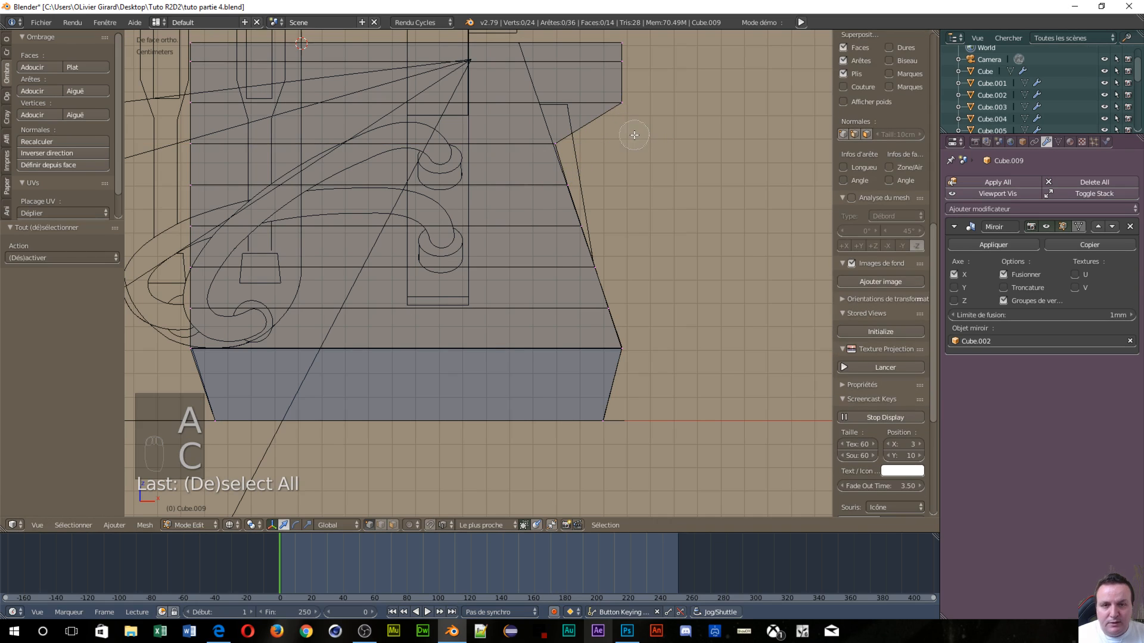
{"action": "left_click", "coordinate": [621, 100]}
{"action": "right_click", "coordinate": [683, 103]}
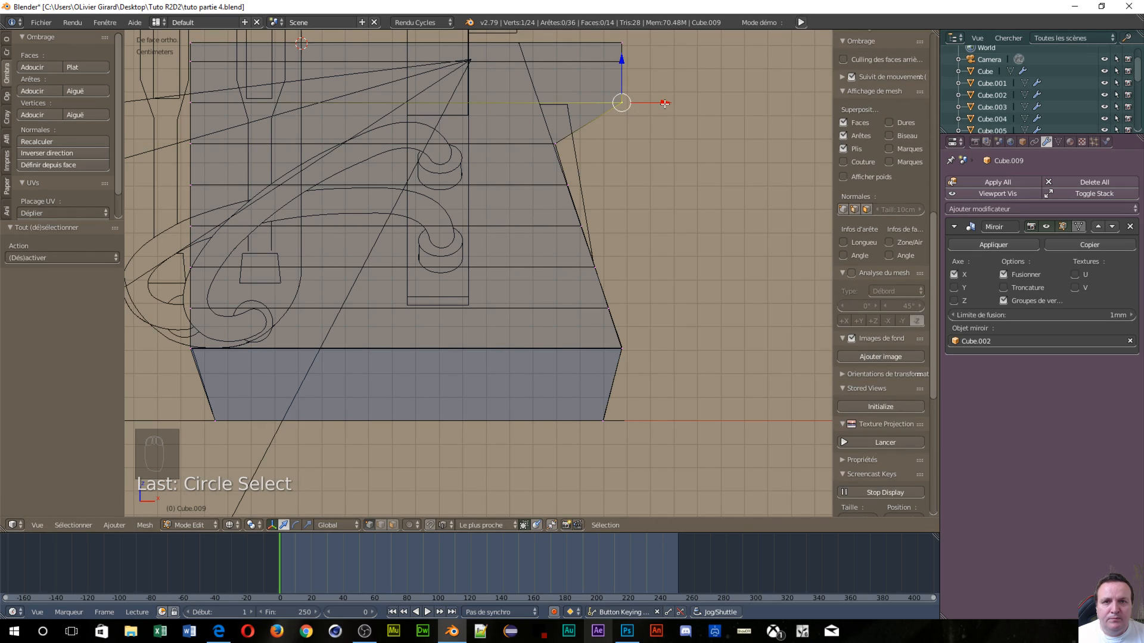
{"action": "left_click_drag", "start_coordinate": [664, 103], "coordinate": [584, 102]}
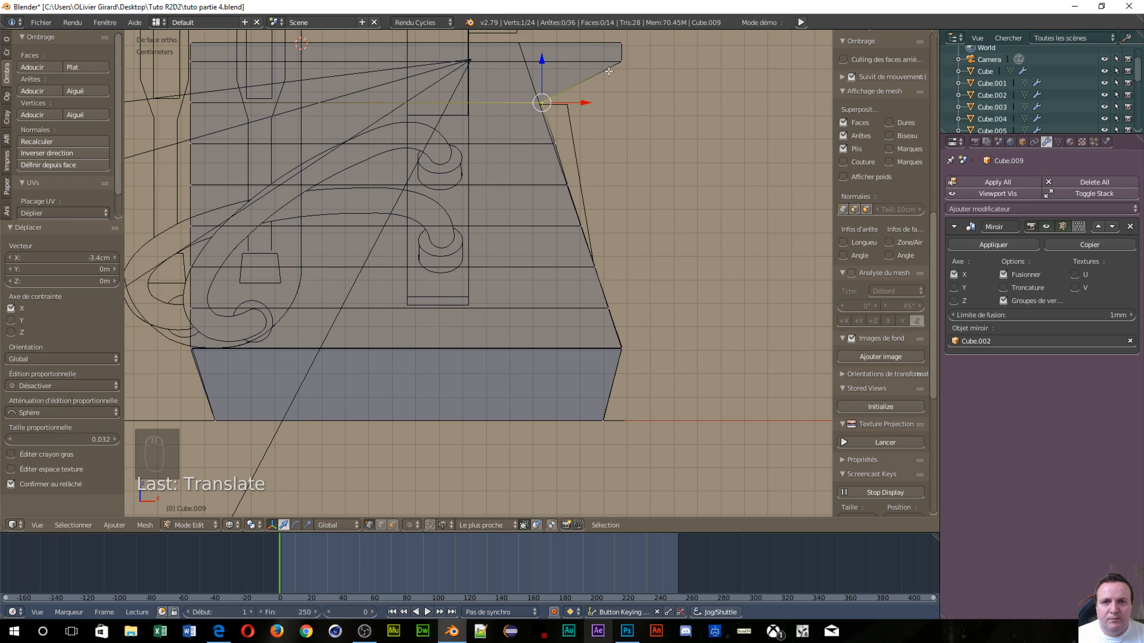
Move the outer vertex of the second horizontal edge from the top inward along X onto the slanted line
{"action": "key", "text": "a"}
{"action": "key", "text": "c"}
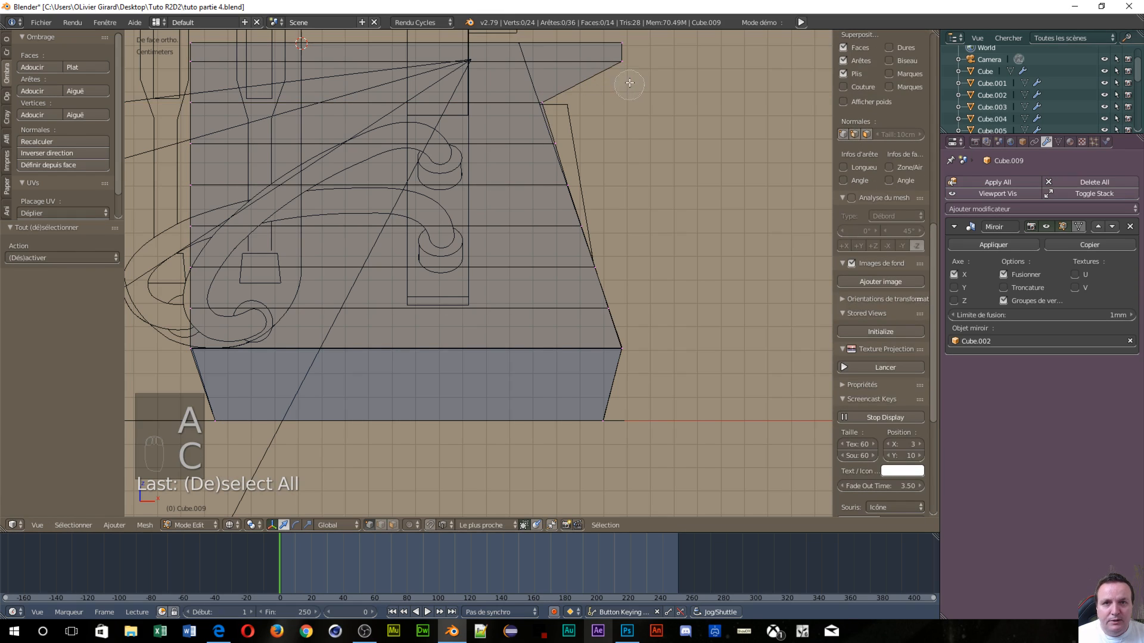
{"action": "left_click", "coordinate": [621, 61]}
{"action": "right_click", "coordinate": [643, 77]}
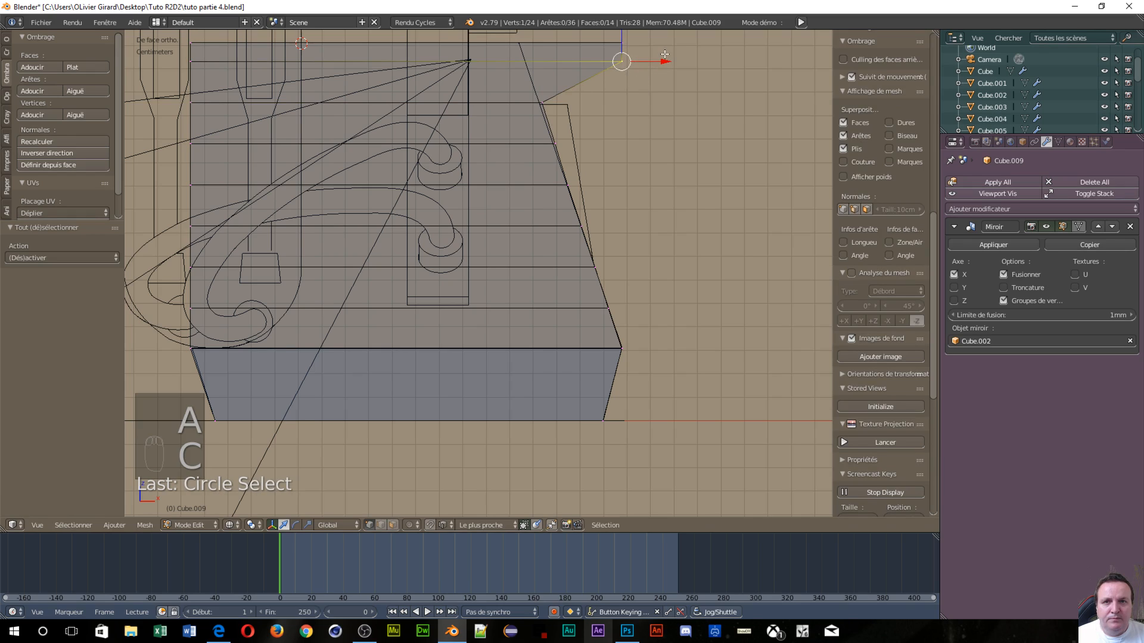
{"action": "left_click_drag", "start_coordinate": [664, 60], "coordinate": [569, 74]}
Move the outer vertex of the topmost edge about -4.38 cm along X onto the slanted line's upper end
{"action": "key", "text": "a"}
{"action": "key", "text": "c"}
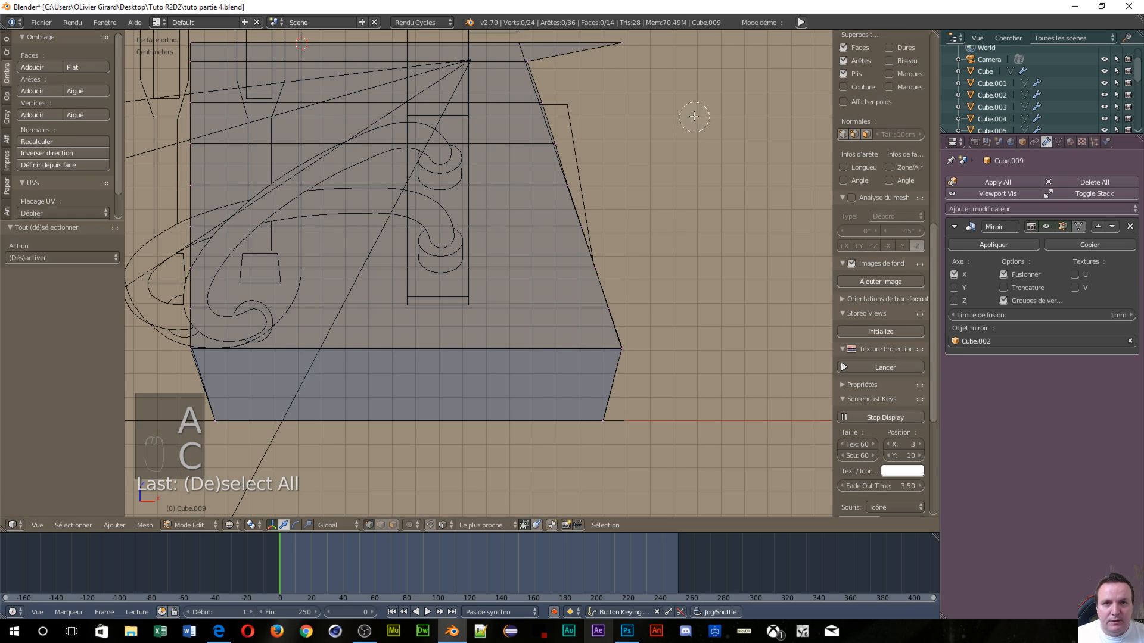
{"action": "left_click", "coordinate": [619, 37]}
{"action": "right_click", "coordinate": [663, 56]}
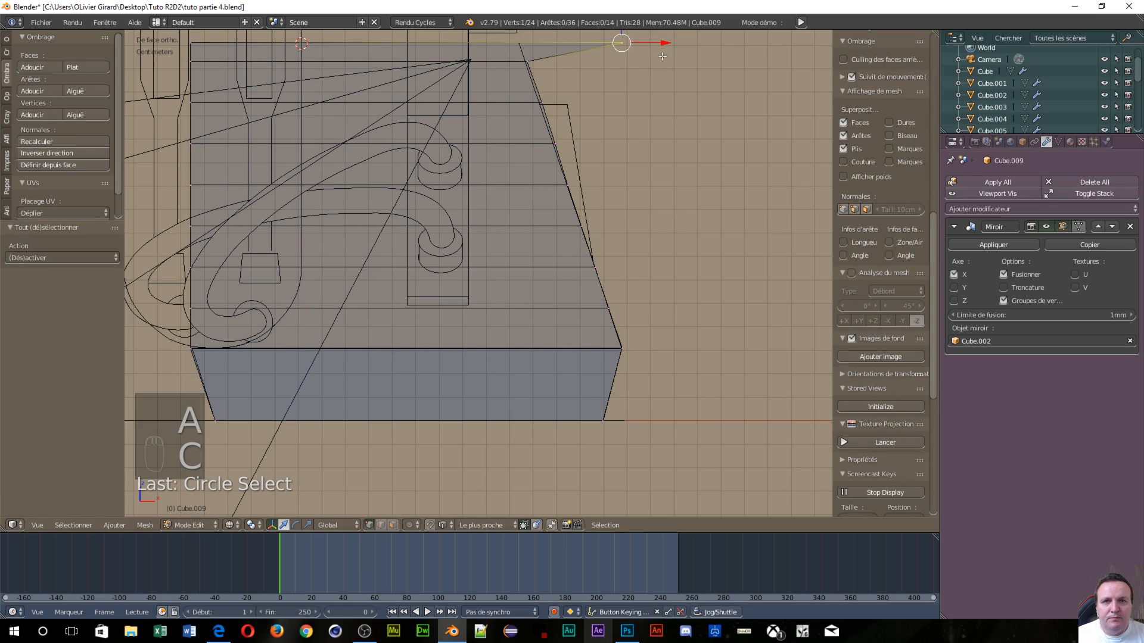
{"action": "left_click_drag", "start_coordinate": [666, 44], "coordinate": [574, 69]}
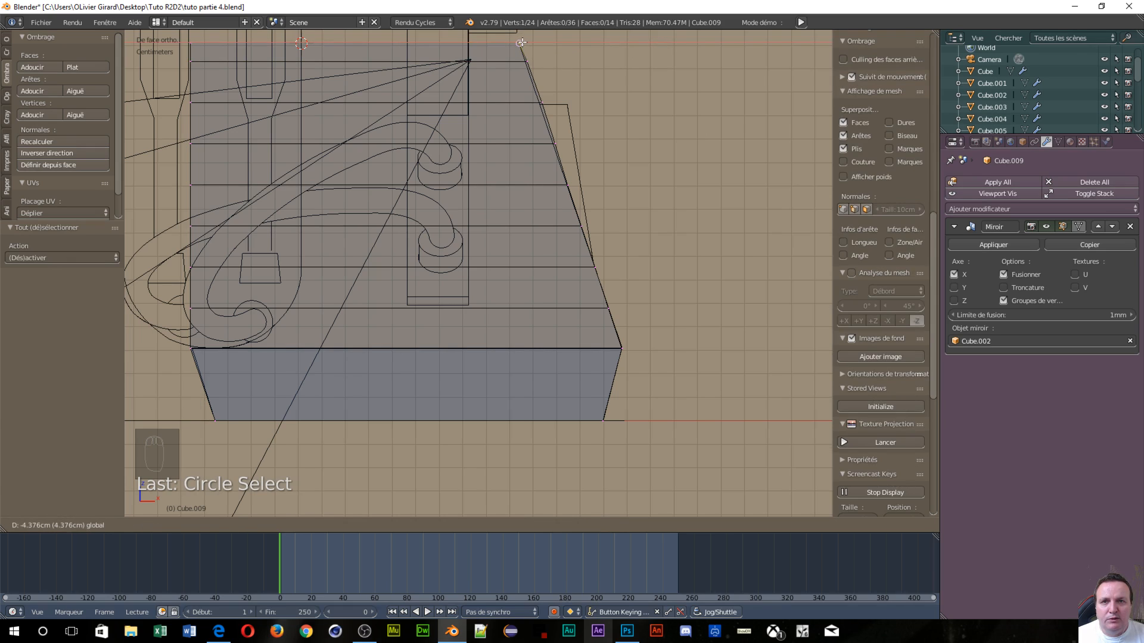
{"action": "left_click_drag", "start_coordinate": [522, 43], "coordinate": [522, 43]}
Fine-tune the outer vertex of the first edge above the base, shifting it about 0.15 mm along X onto the slanted line
{"action": "scroll", "coordinate": [595, 161], "scroll_direction": "up", "scroll_amount": 6}
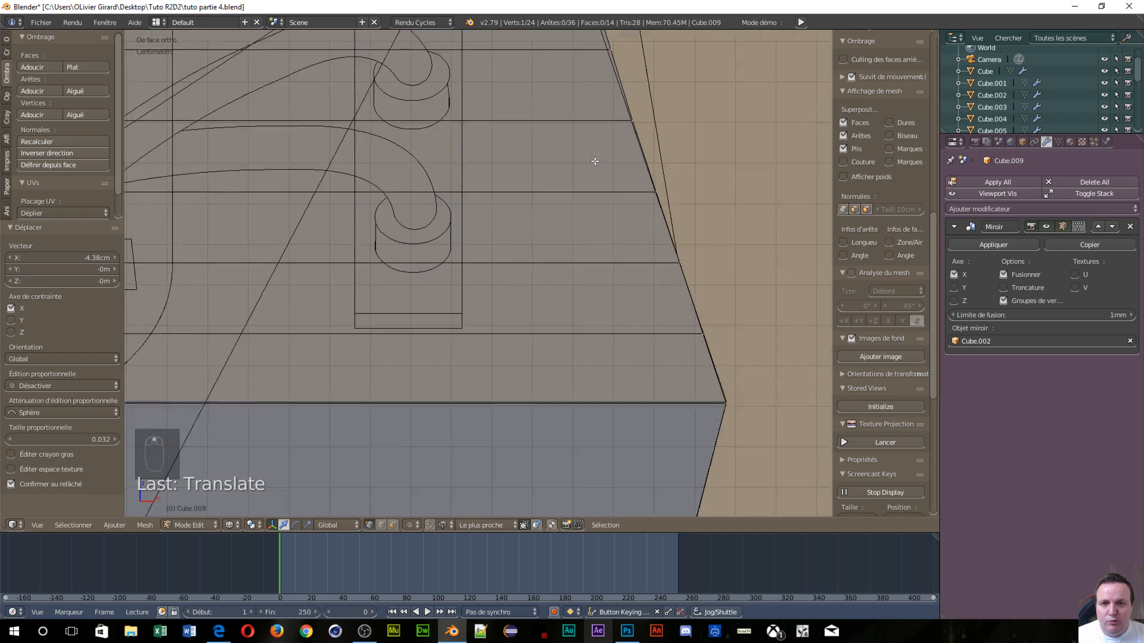
{"action": "scroll", "coordinate": [417, 155], "scroll_direction": "up", "scroll_amount": 4}
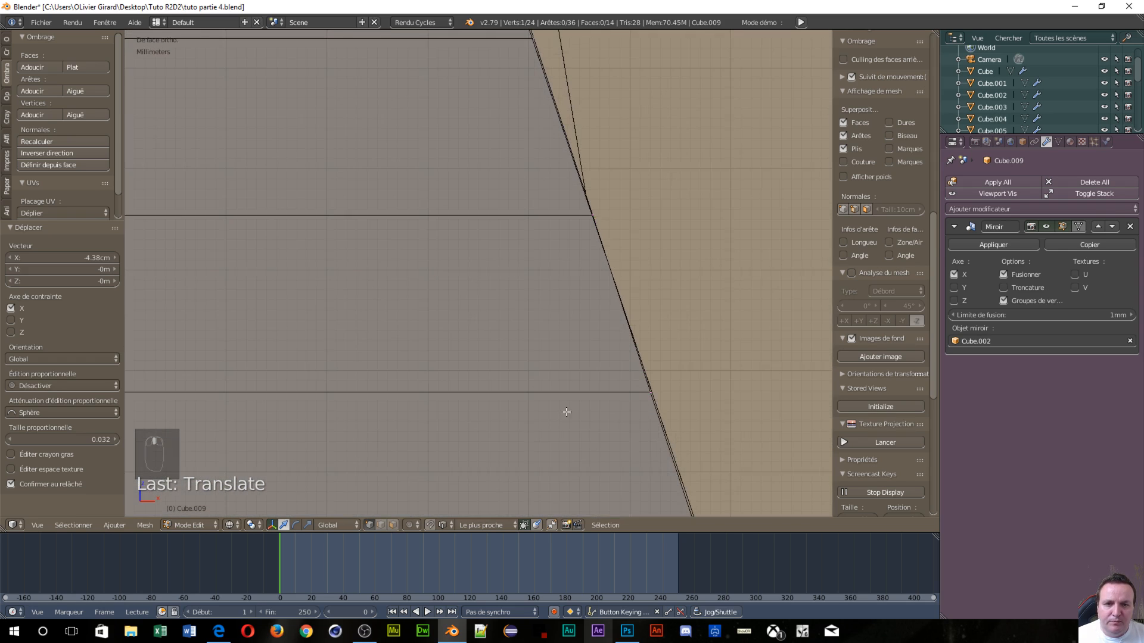
{"action": "scroll", "coordinate": [548, 296], "scroll_direction": "up", "scroll_amount": 1}
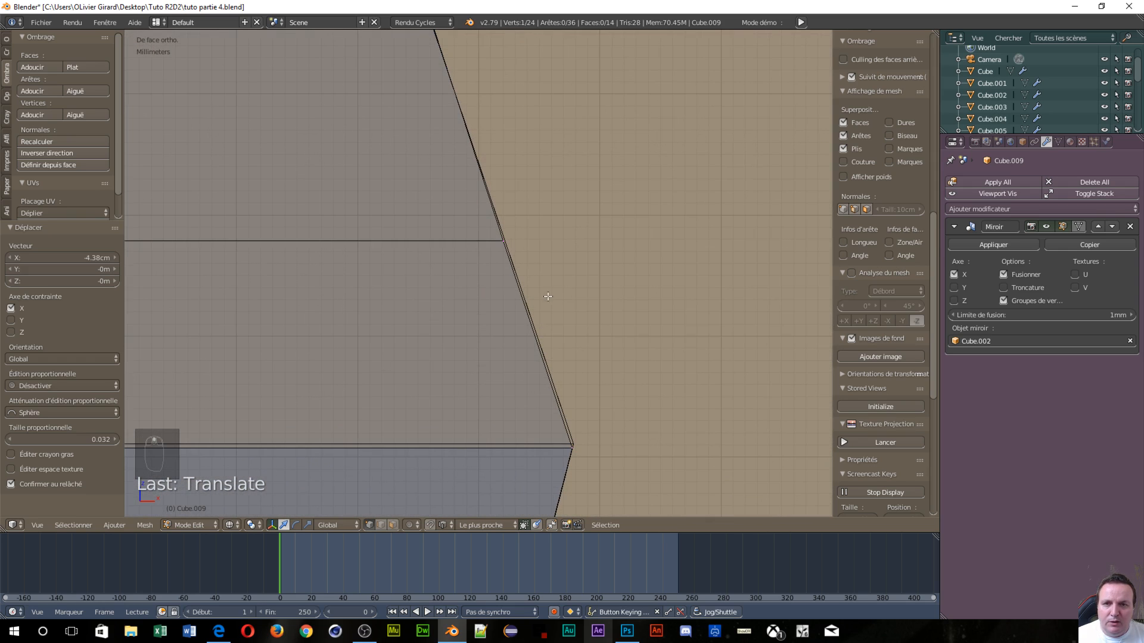
{"action": "key", "text": "a"}
{"action": "key", "text": "c"}
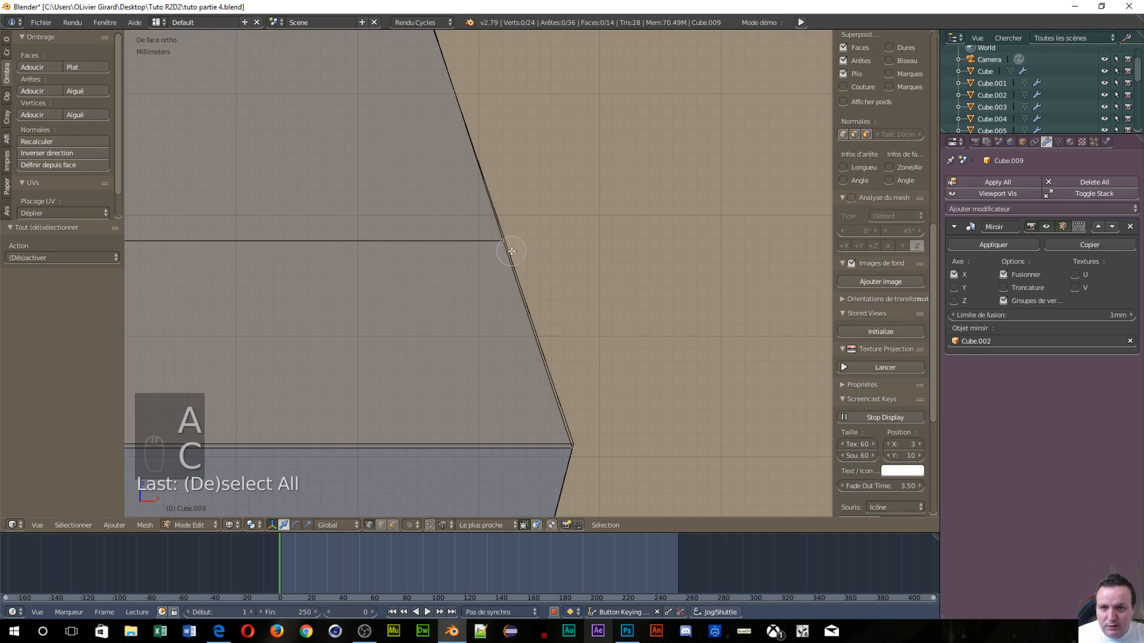
{"action": "left_click", "coordinate": [505, 244]}
{"action": "right_click", "coordinate": [583, 246]}
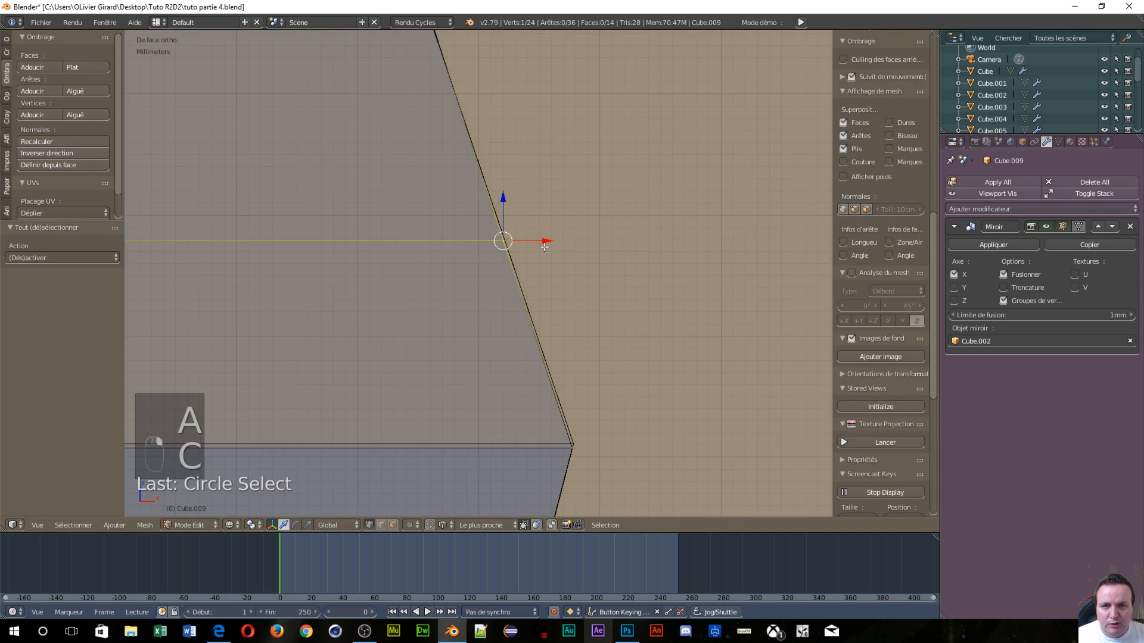
{"action": "left_click_drag", "start_coordinate": [547, 241], "coordinate": [552, 242]}
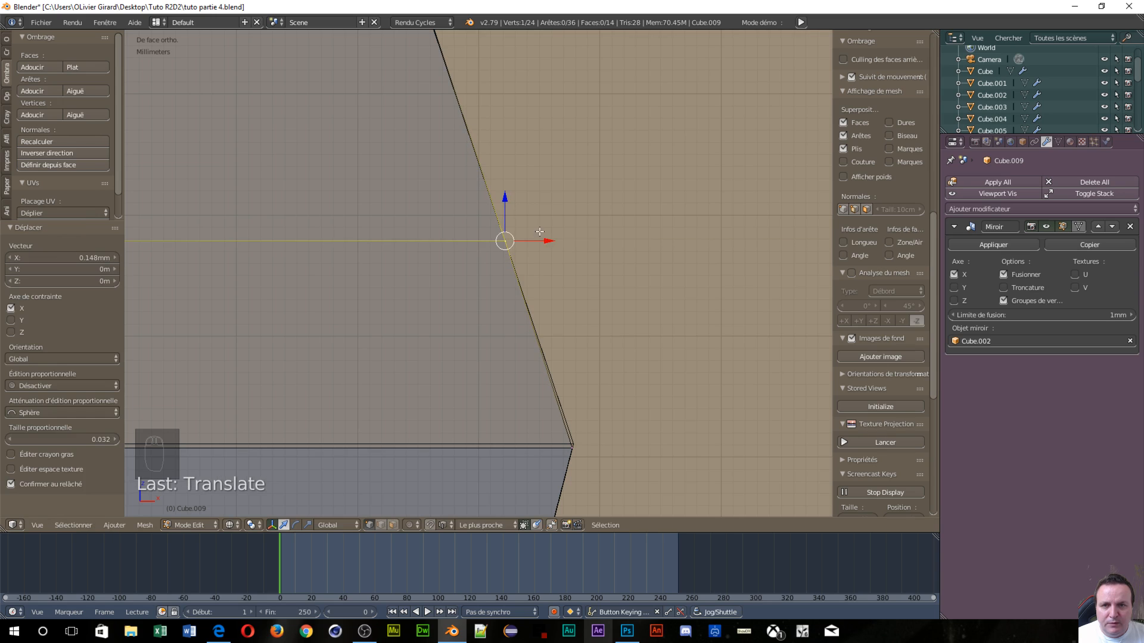
Nudge the outer vertex of the second edge above the base about -0.05 mm along X to align with the slanted line
{"action": "scroll", "coordinate": [521, 84], "scroll_direction": "down", "scroll_amount": 2}
{"action": "key", "text": "a"}
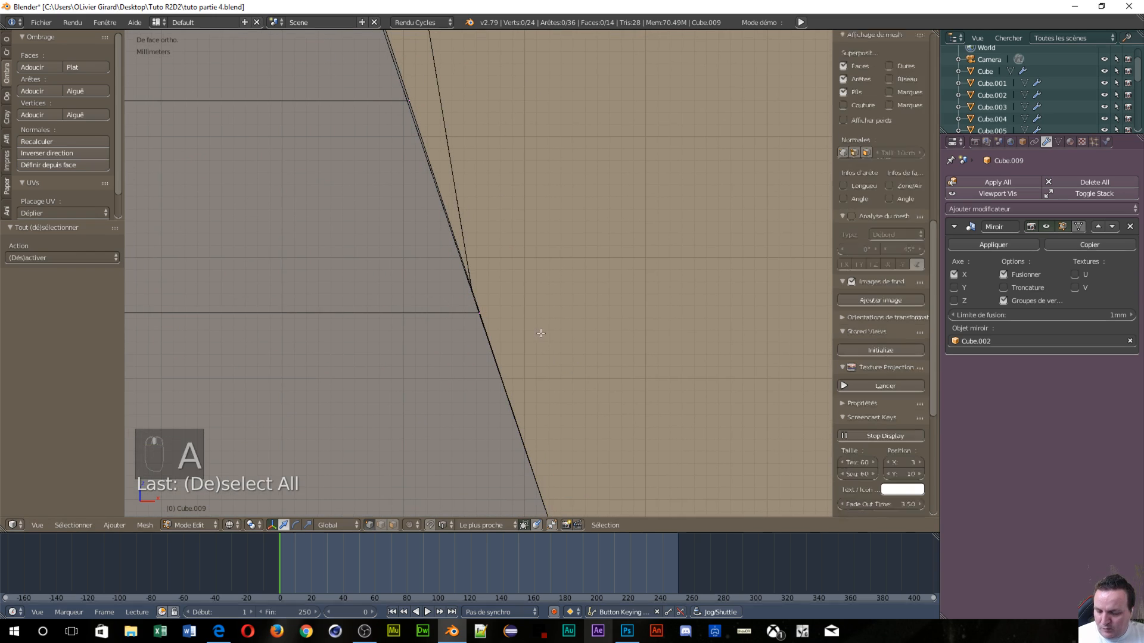
{"action": "key", "text": "c"}
{"action": "left_click", "coordinate": [484, 311]}
{"action": "right_click", "coordinate": [539, 319]}
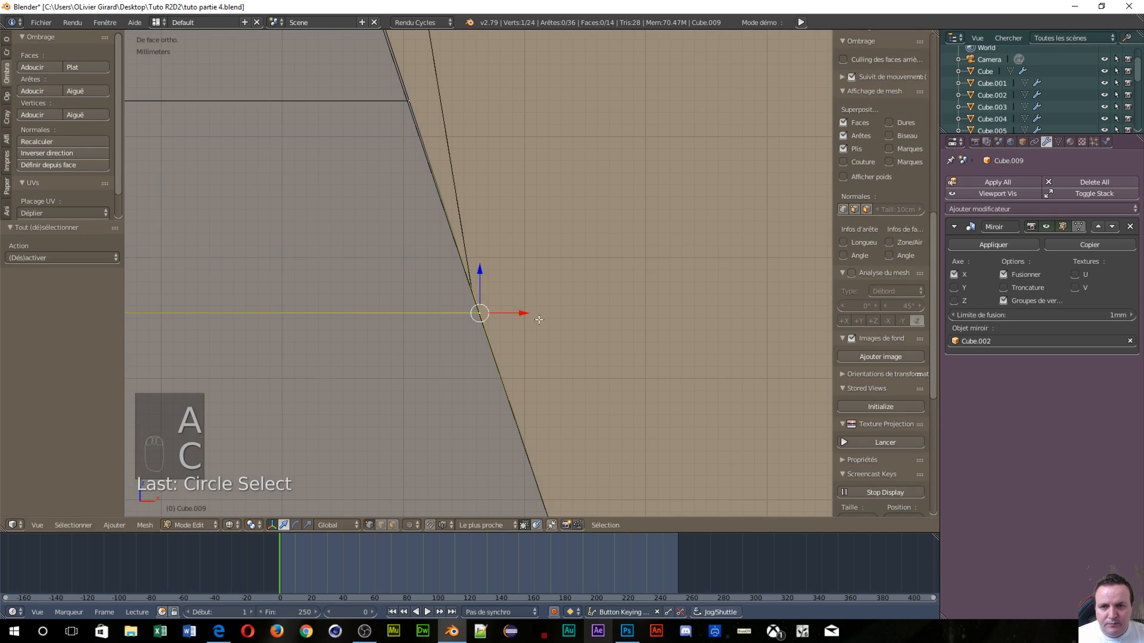
{"action": "left_click_drag", "start_coordinate": [523, 314], "coordinate": [523, 315]}
Align the outer vertex of the third edge above the base with the slanted line by shifting it about -0.14 mm along X
{"action": "middle_click_drag", "start_coordinate": [501, 197], "coordinate": [537, 365], "text": "shift"}
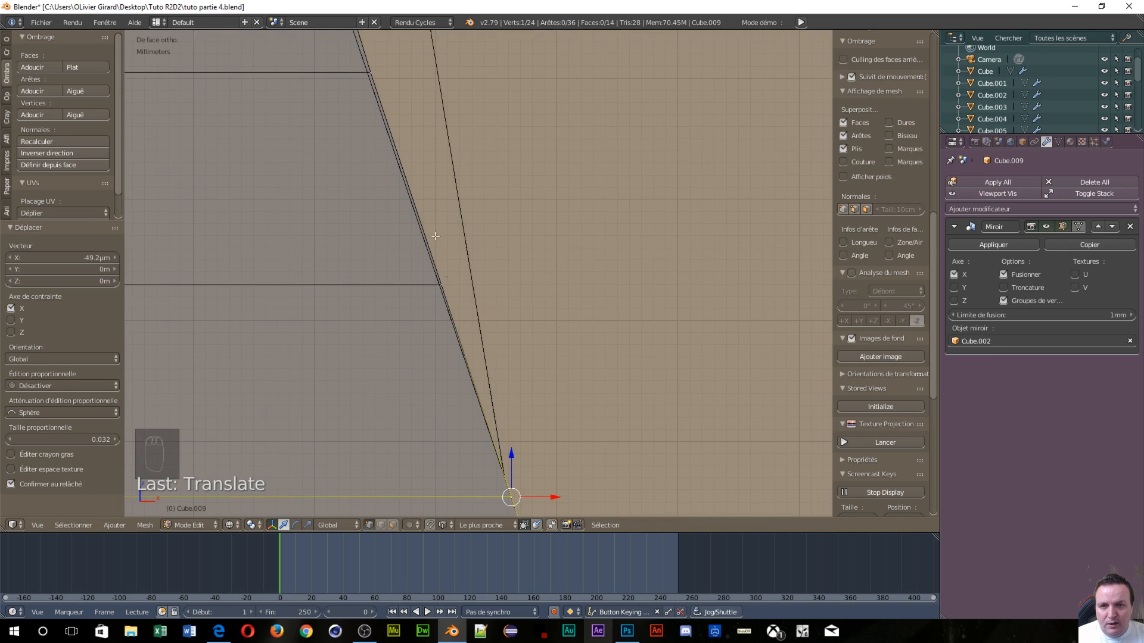
{"action": "key", "text": "a"}
{"action": "key", "text": "c"}
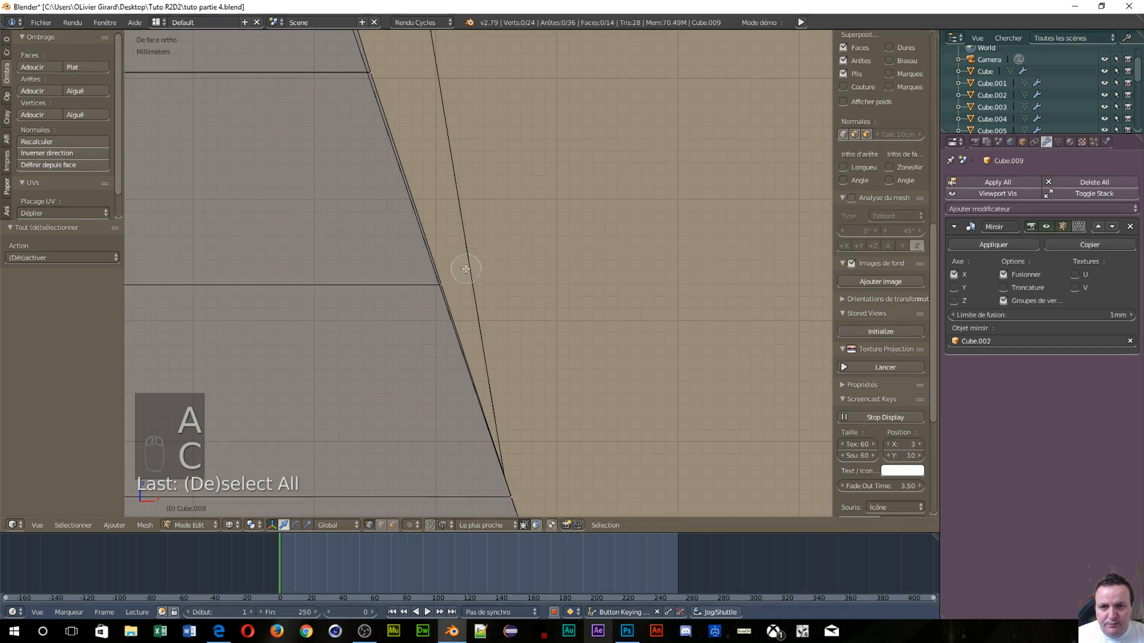
{"action": "left_click", "coordinate": [441, 290]}
{"action": "right_click", "coordinate": [503, 282]}
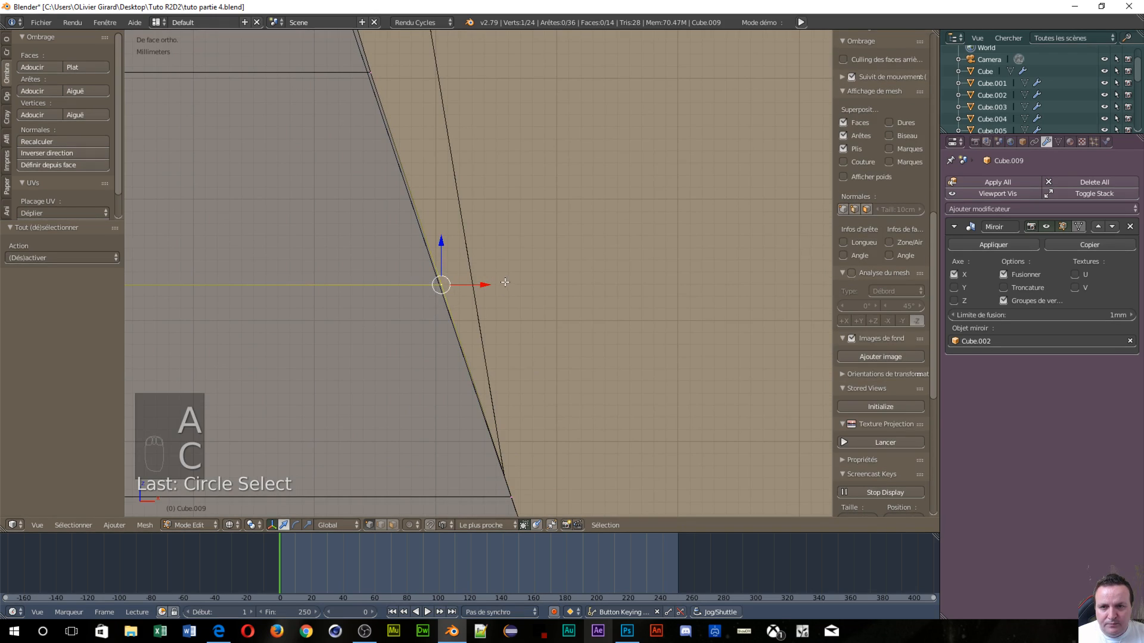
{"action": "left_click_drag", "start_coordinate": [485, 286], "coordinate": [482, 287]}
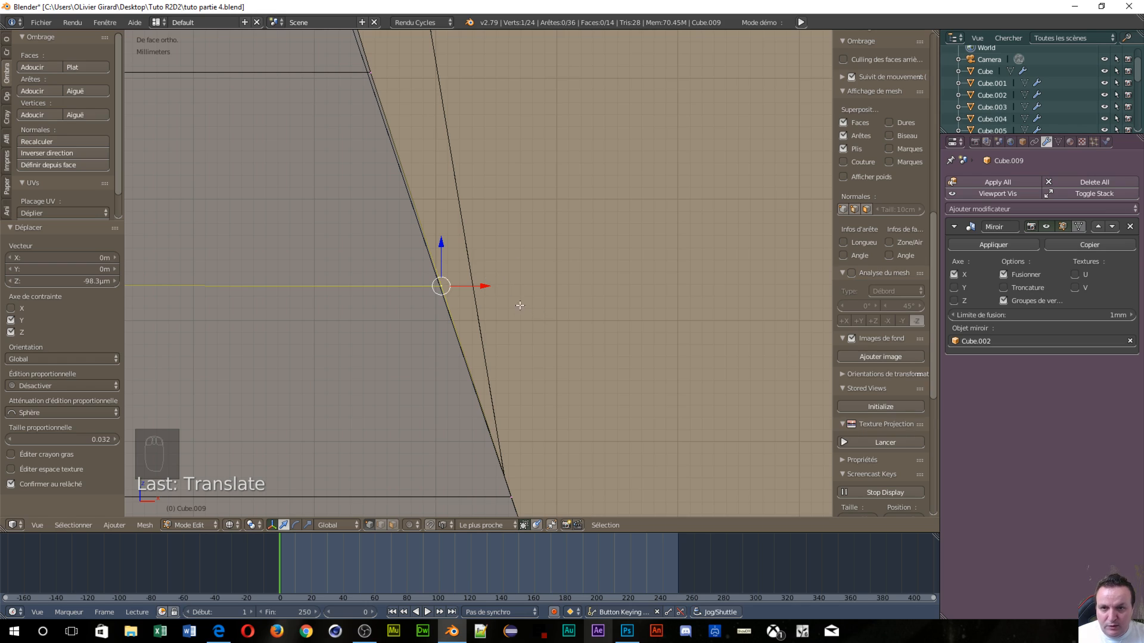
{"action": "key", "text": "ctrl+z"}
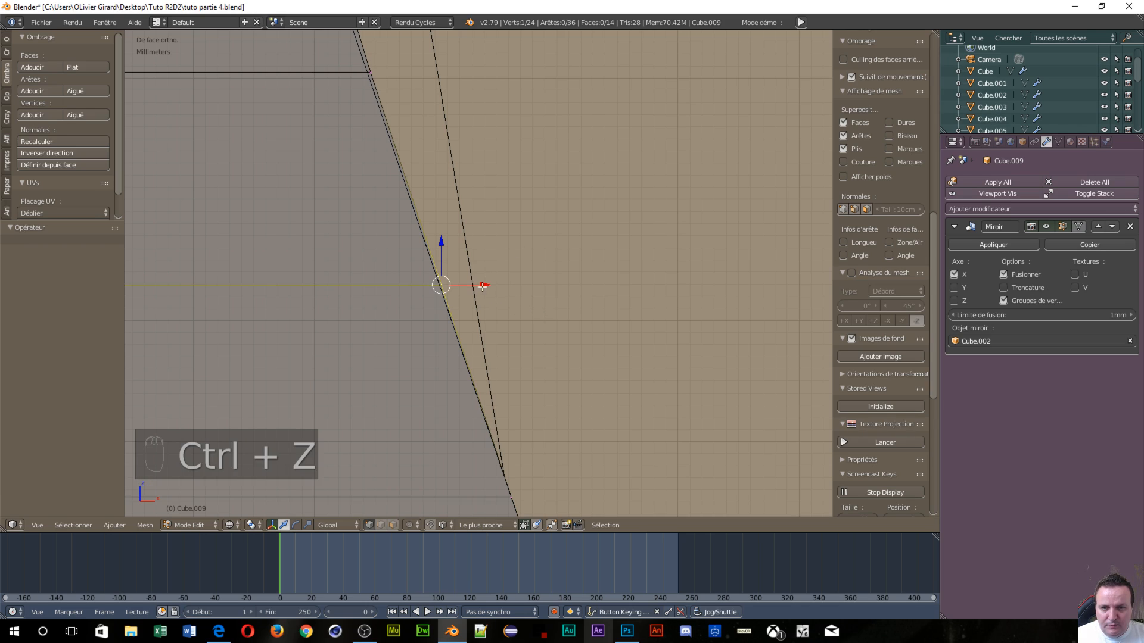
{"action": "left_click_drag", "start_coordinate": [483, 286], "coordinate": [479, 290]}
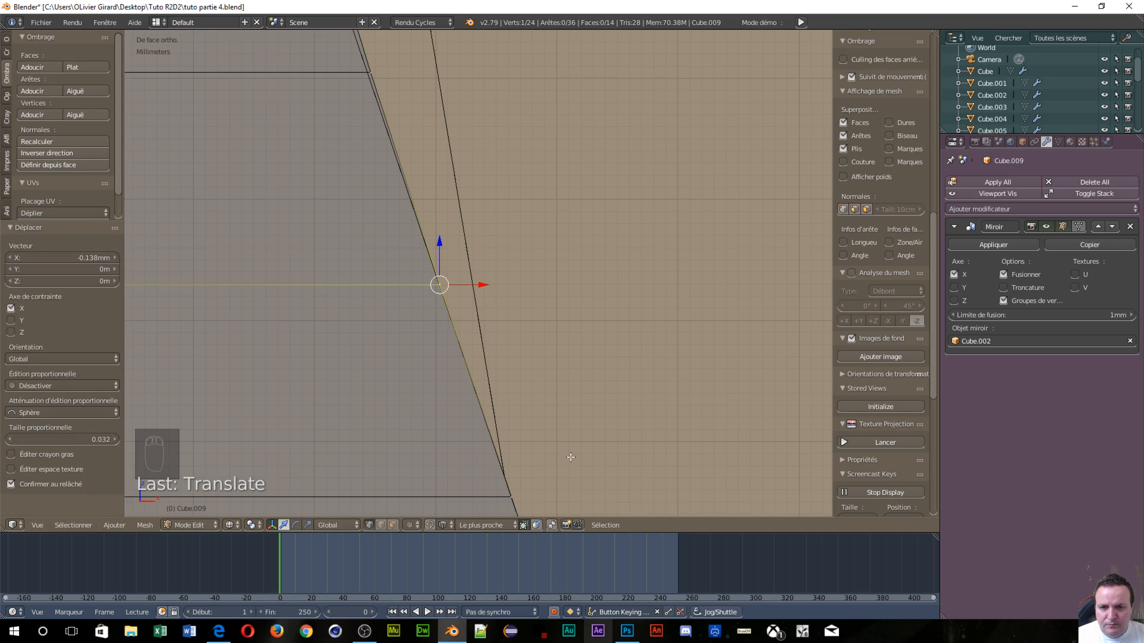
Align the outer vertex of the fourth edge above the base with the slanted line by shifting it about -0.29 mm along X
{"action": "middle_click_drag", "start_coordinate": [455, 138], "coordinate": [565, 434], "text": "shift"}
{"action": "key", "text": "a"}
{"action": "key", "text": "c"}
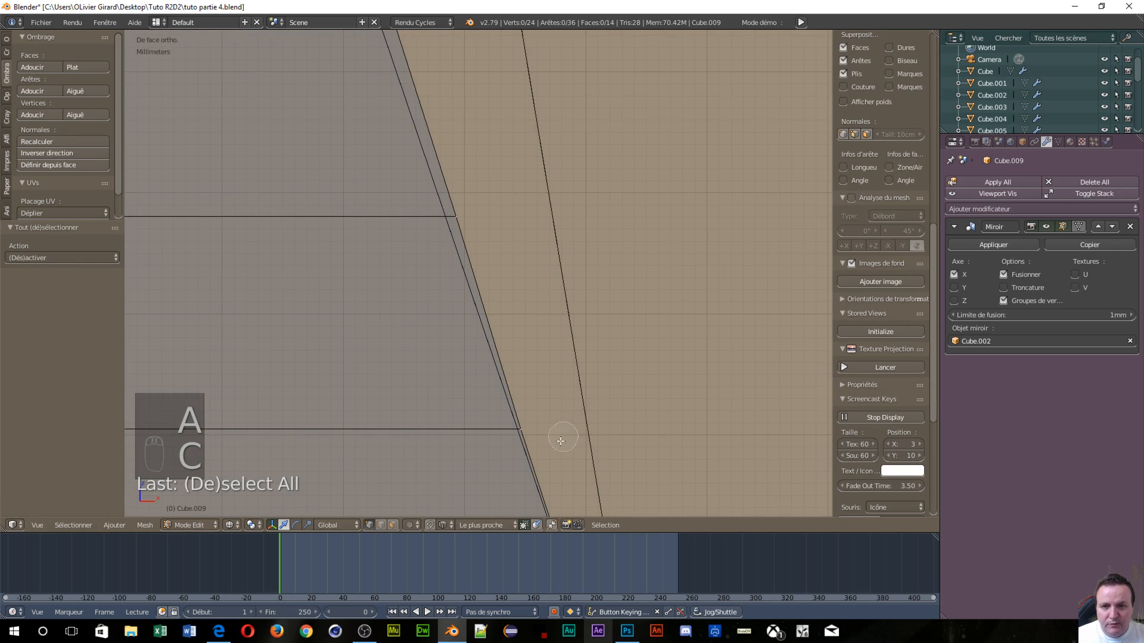
{"action": "left_click", "coordinate": [531, 423]}
{"action": "right_click", "coordinate": [574, 413]}
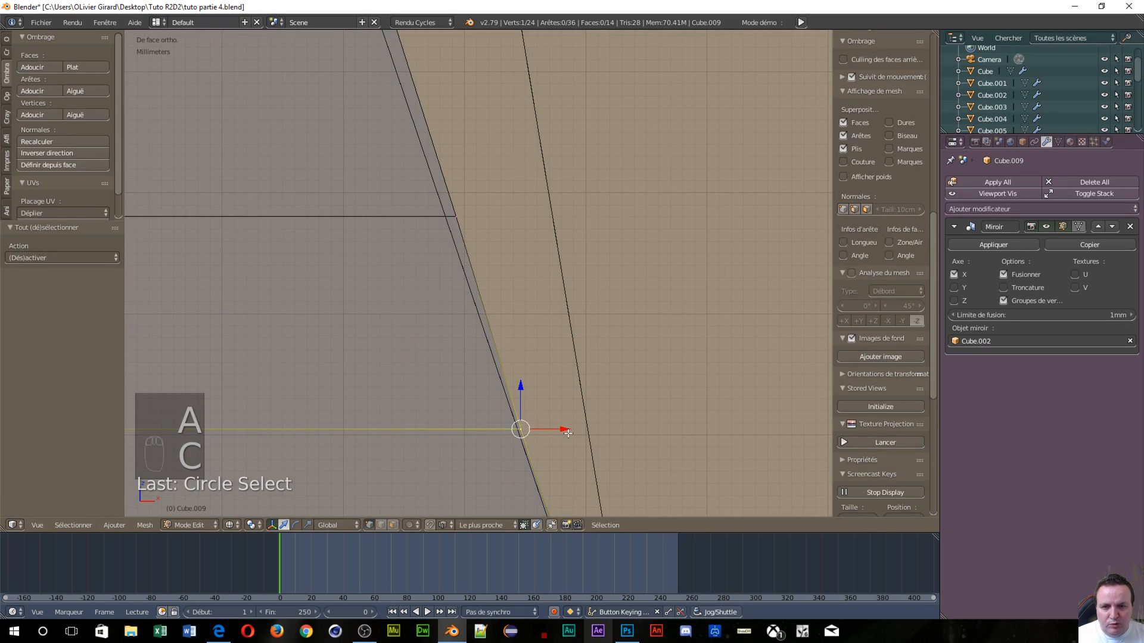
{"action": "left_click_drag", "start_coordinate": [565, 430], "coordinate": [556, 428], "text": "shift"}
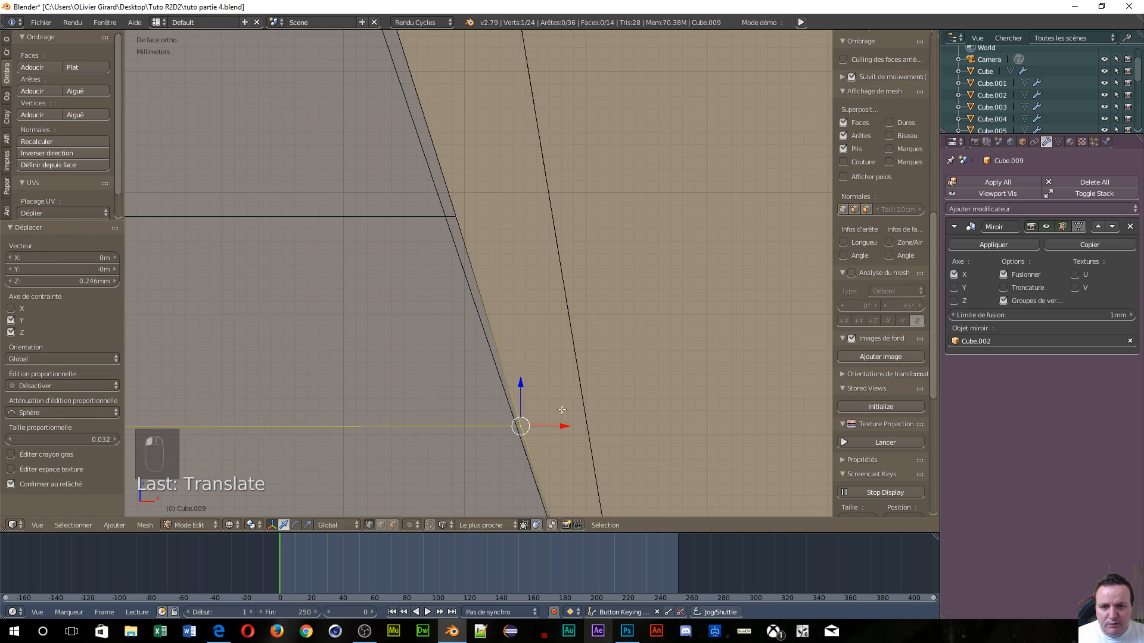
{"action": "key", "text": "ctrl+z"}
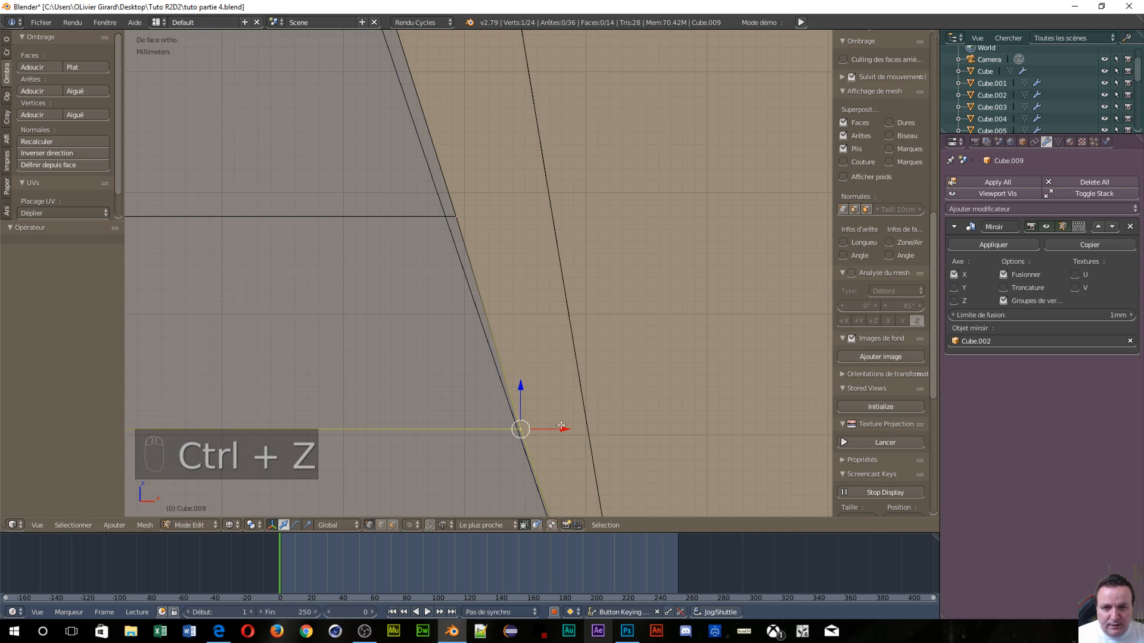
{"action": "left_click_drag", "start_coordinate": [560, 429], "coordinate": [556, 433]}
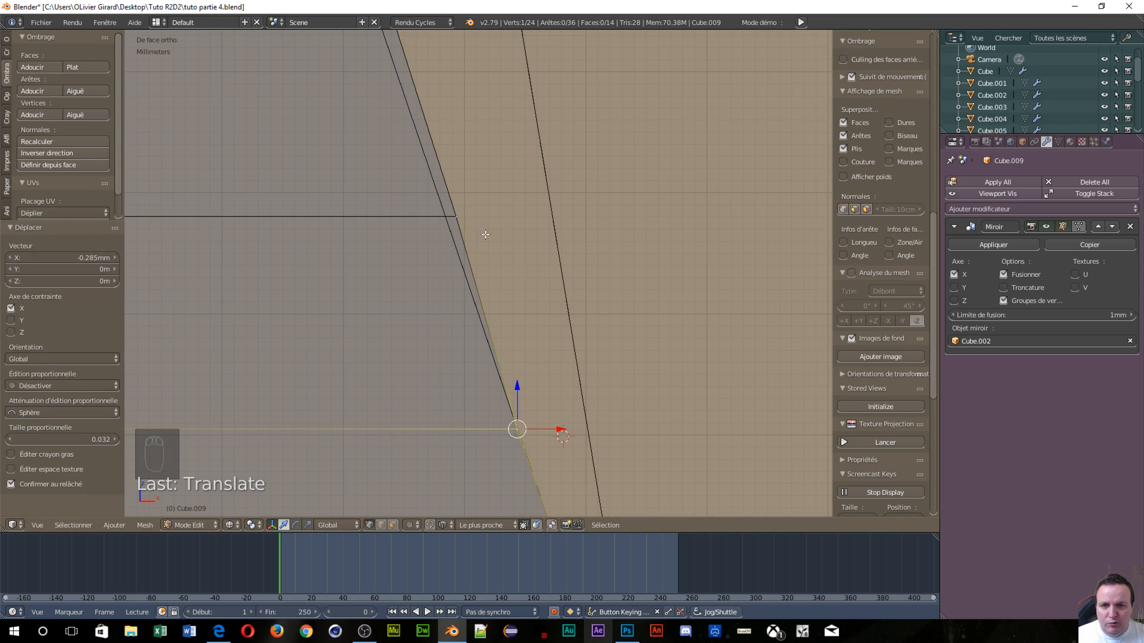
Shift the outer vertex of the fifth edge above the base about -0.86 mm along X onto the slanted line
{"action": "key", "text": "a"}
{"action": "key", "text": "c"}
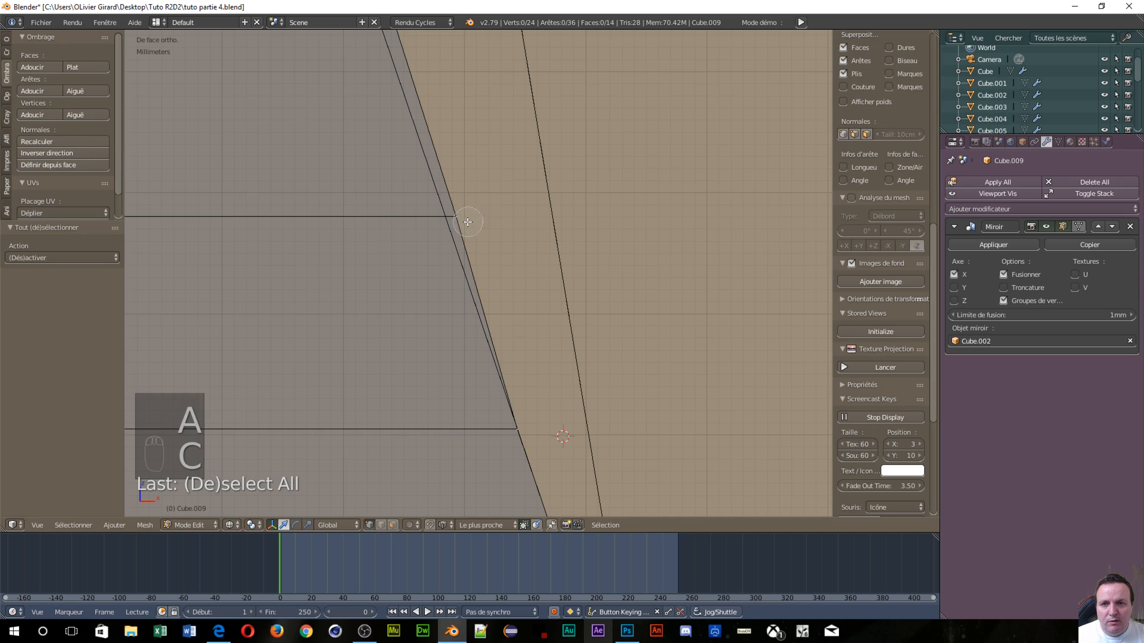
{"action": "left_click", "coordinate": [467, 221]}
{"action": "right_click", "coordinate": [468, 222]}
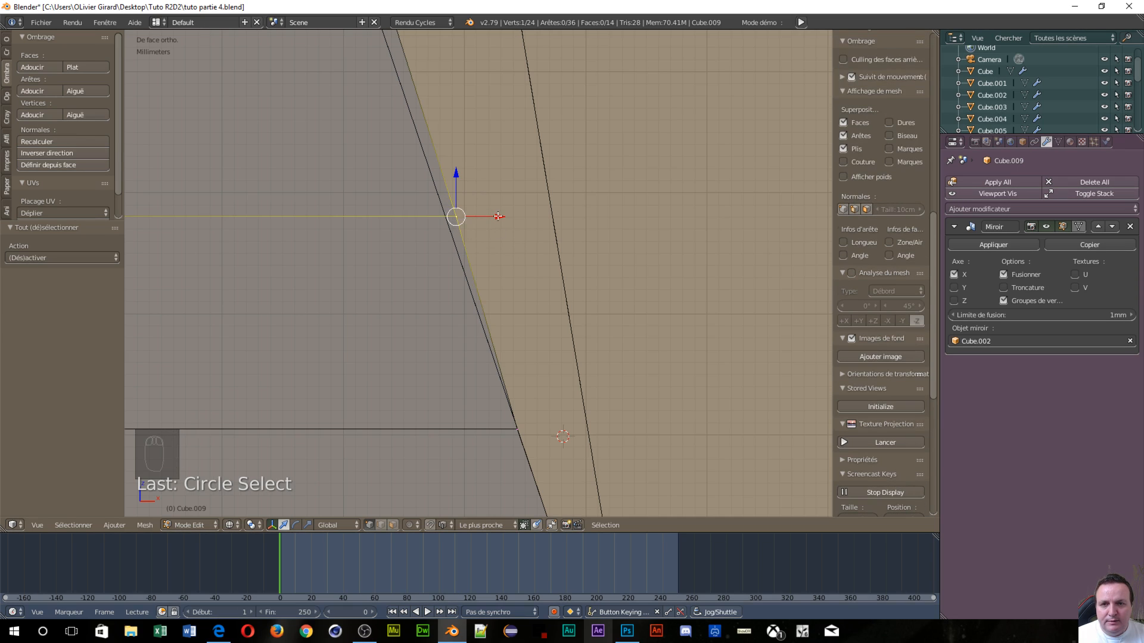
{"action": "left_click_drag", "start_coordinate": [497, 216], "coordinate": [491, 217], "text": "shift"}
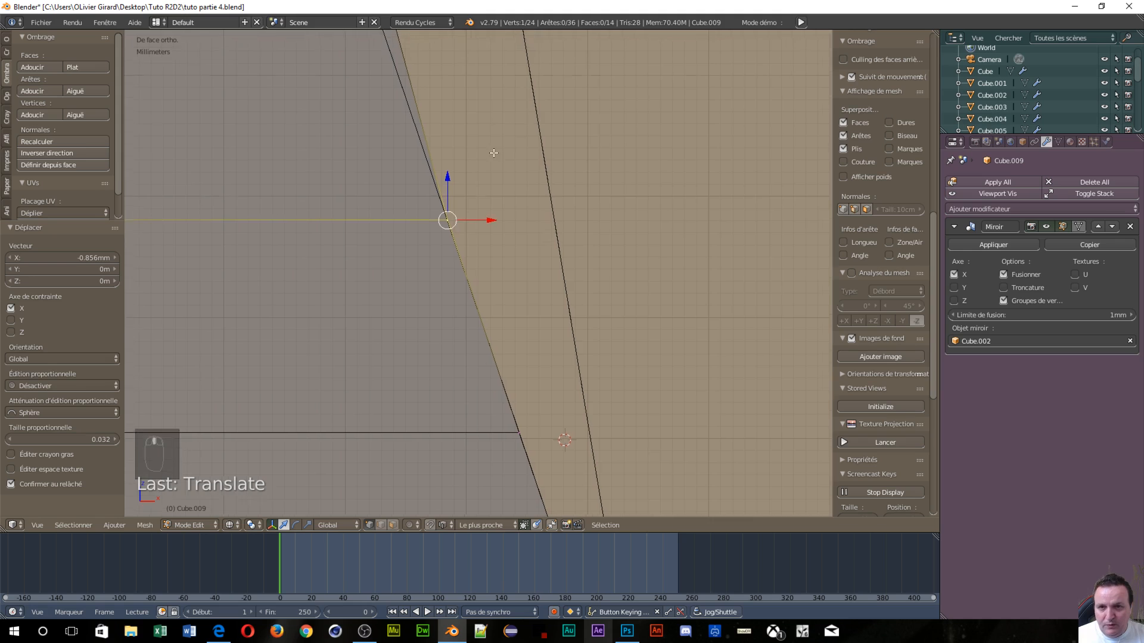
Shift the outer vertex of the sixth edge above the base, beside the neighbouring part's step corner, about -1.23 mm along X onto the slanted line
{"action": "middle_click_drag", "start_coordinate": [490, 152], "coordinate": [574, 404], "text": "shift"}
{"action": "key", "text": "a"}
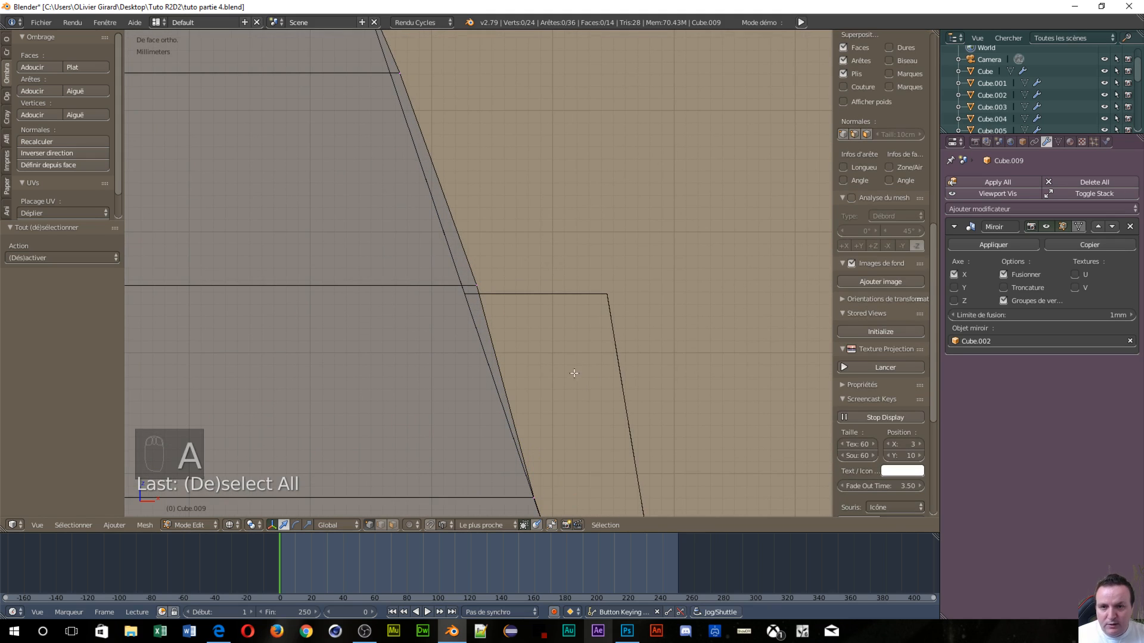
{"action": "key", "text": "c"}
{"action": "left_click", "coordinate": [476, 285]}
{"action": "right_click", "coordinate": [586, 289]}
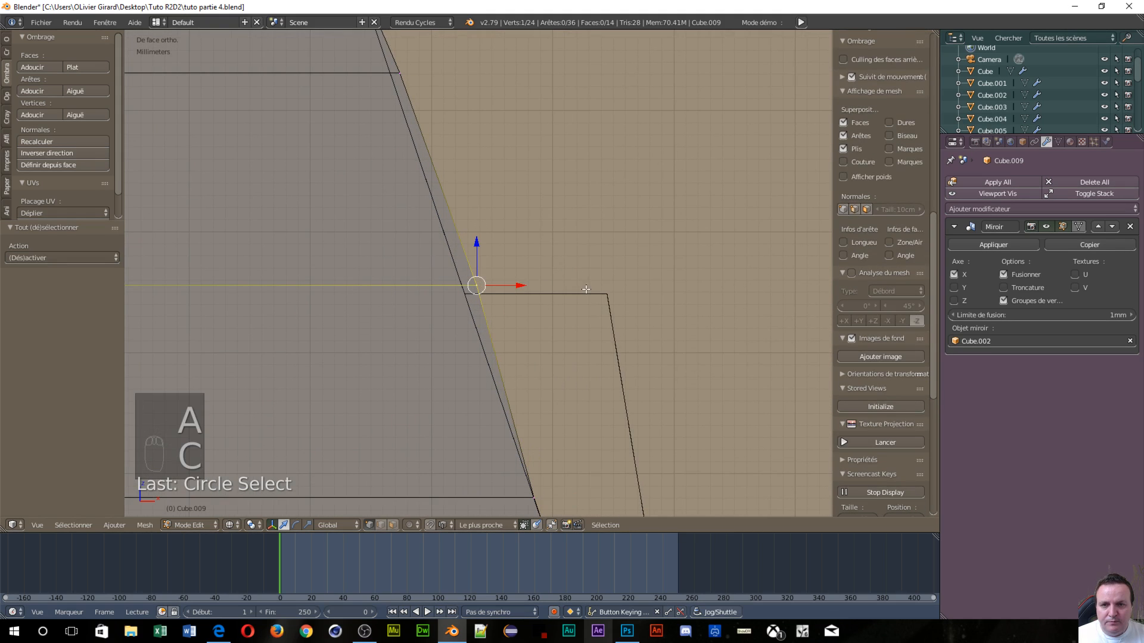
{"action": "left_click_drag", "start_coordinate": [520, 286], "coordinate": [514, 286], "text": "shift"}
{"action": "key", "text": "ctrl+z"}
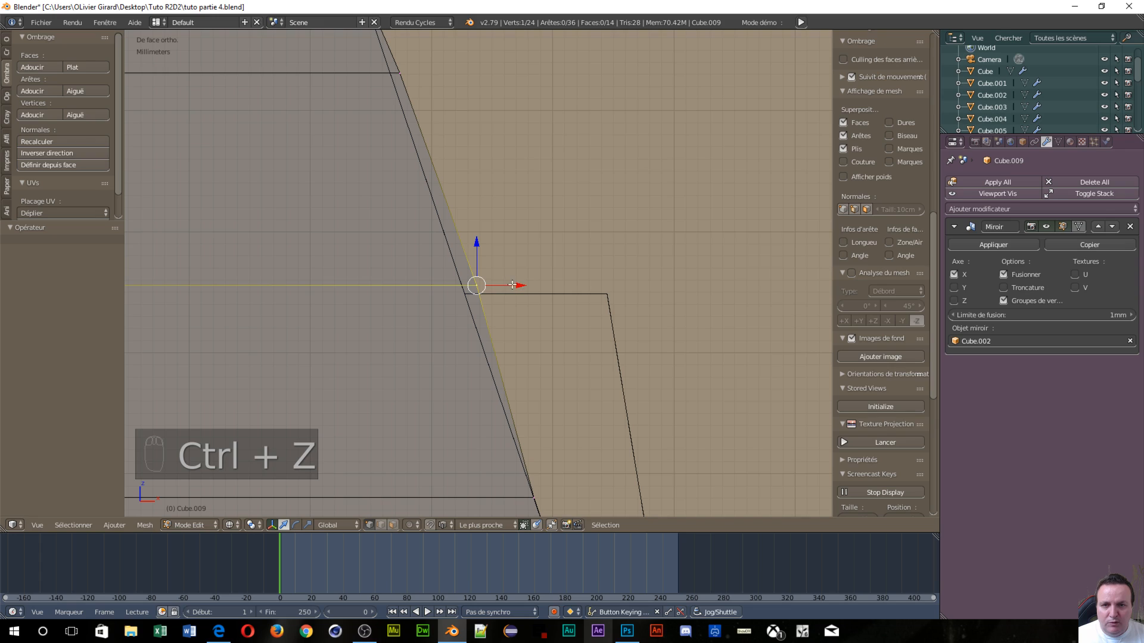
{"action": "left_click_drag", "start_coordinate": [518, 285], "coordinate": [491, 288]}
{"action": "middle_click_drag", "start_coordinate": [466, 74], "coordinate": [494, 225]}
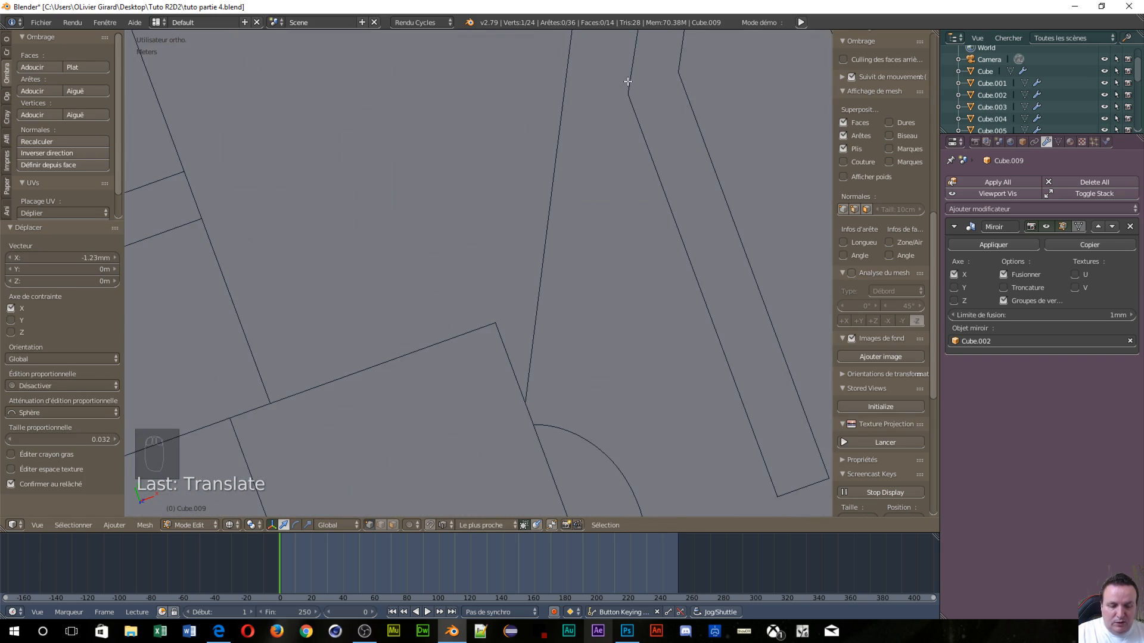
{"action": "key", "text": "KP_1"}
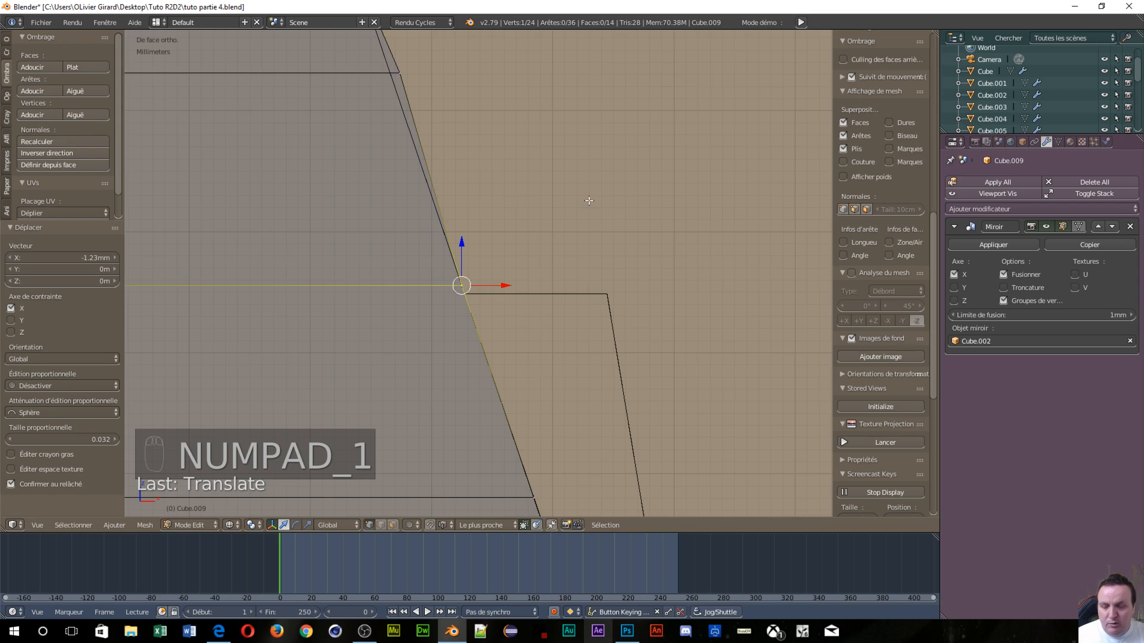
Shift the outer vertex of the seventh edge above the base, just below the top edge, about -0.8 mm along X onto the slanted line
{"action": "middle_click_drag", "start_coordinate": [587, 197], "coordinate": [653, 357], "text": "shift"}
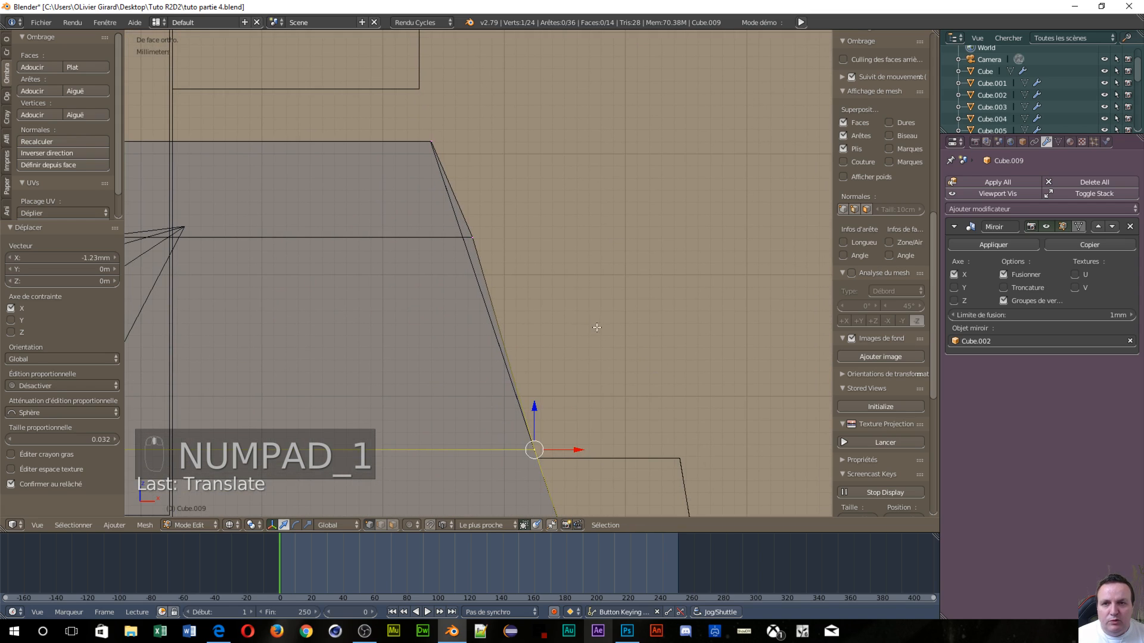
{"action": "key", "text": "a"}
{"action": "key", "text": "c"}
{"action": "left_click", "coordinate": [472, 237]}
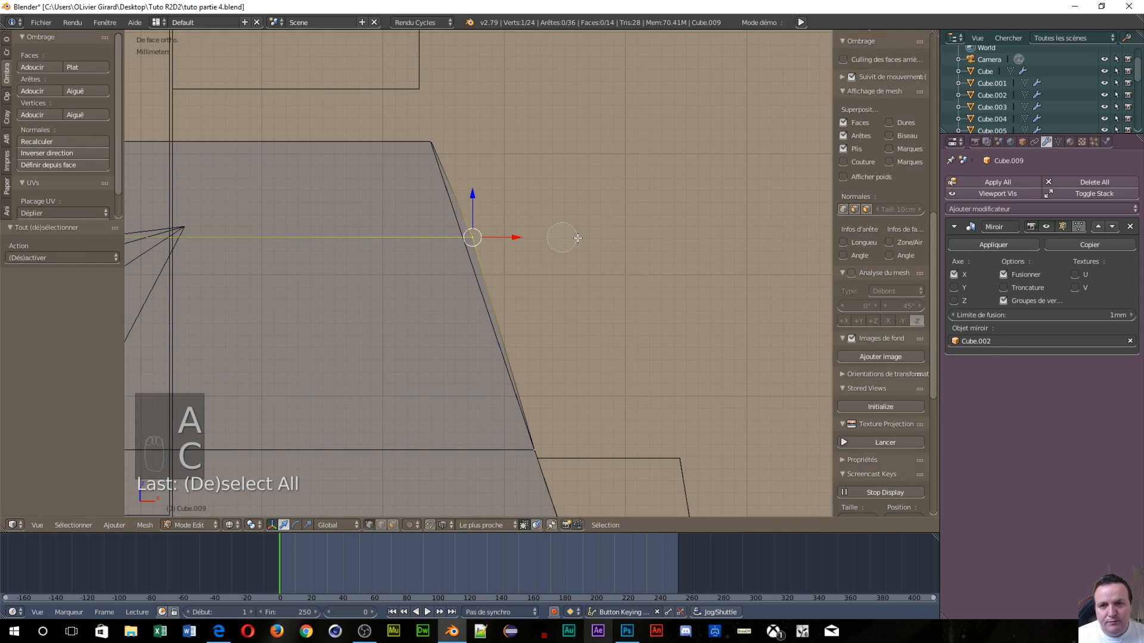
{"action": "right_click", "coordinate": [524, 262]}
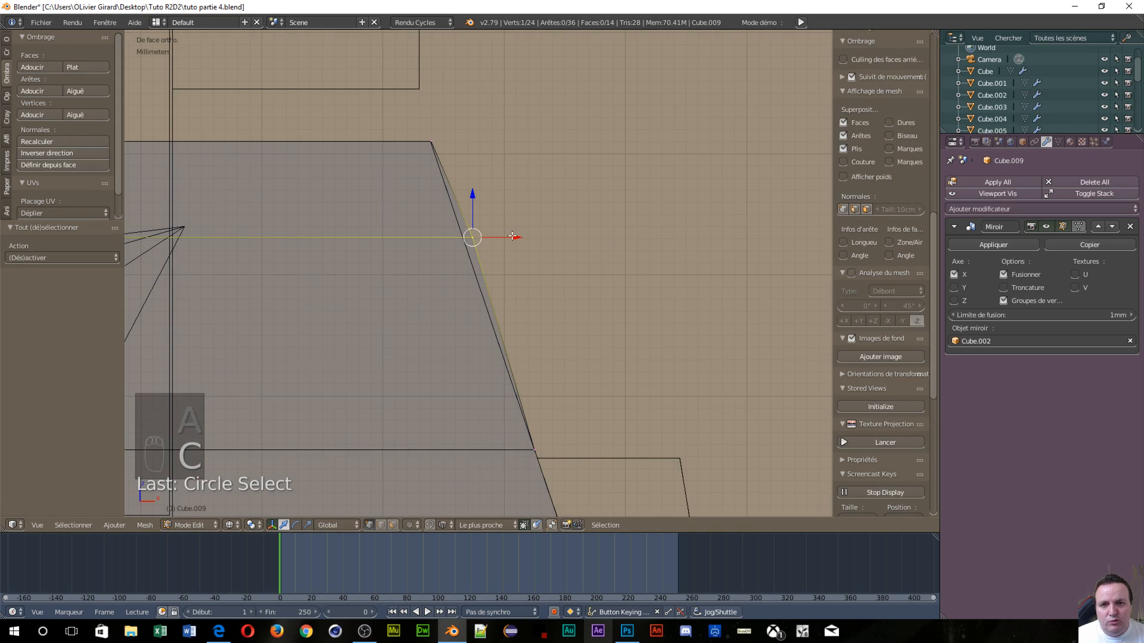
{"action": "left_click_drag", "start_coordinate": [512, 236], "coordinate": [556, 225]}
{"action": "scroll", "coordinate": [563, 295], "scroll_direction": "down", "scroll_amount": 10}
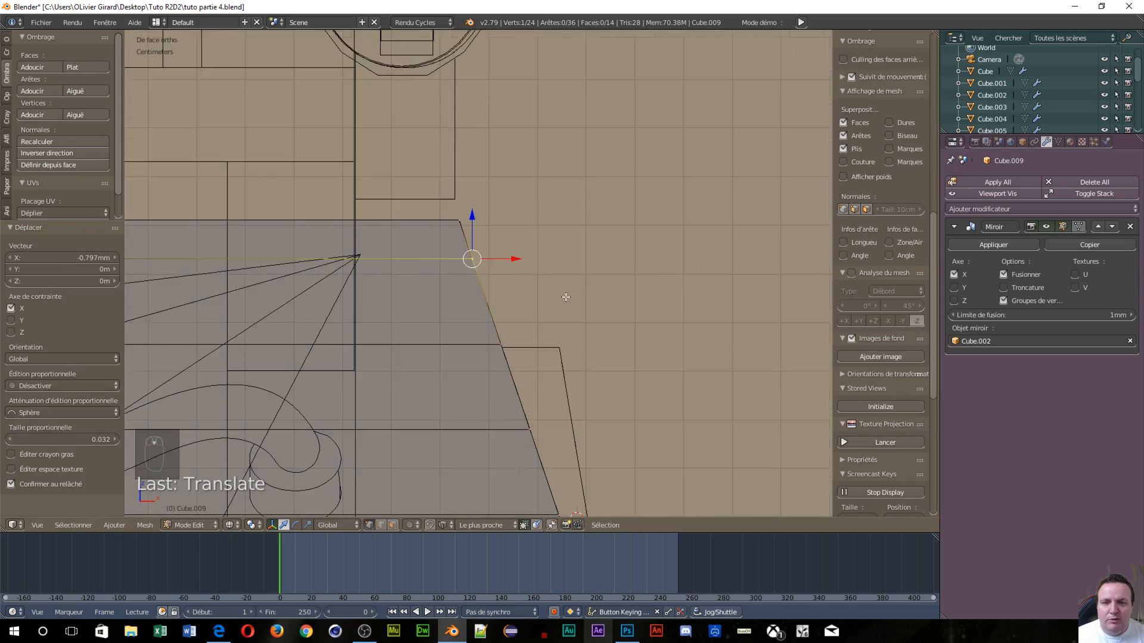
Select the two upper corner vertices at the base's front end and extrude their edge about 1.89 cm upward along Z
{"action": "middle_click_drag", "start_coordinate": [631, 396], "coordinate": [588, 402]}
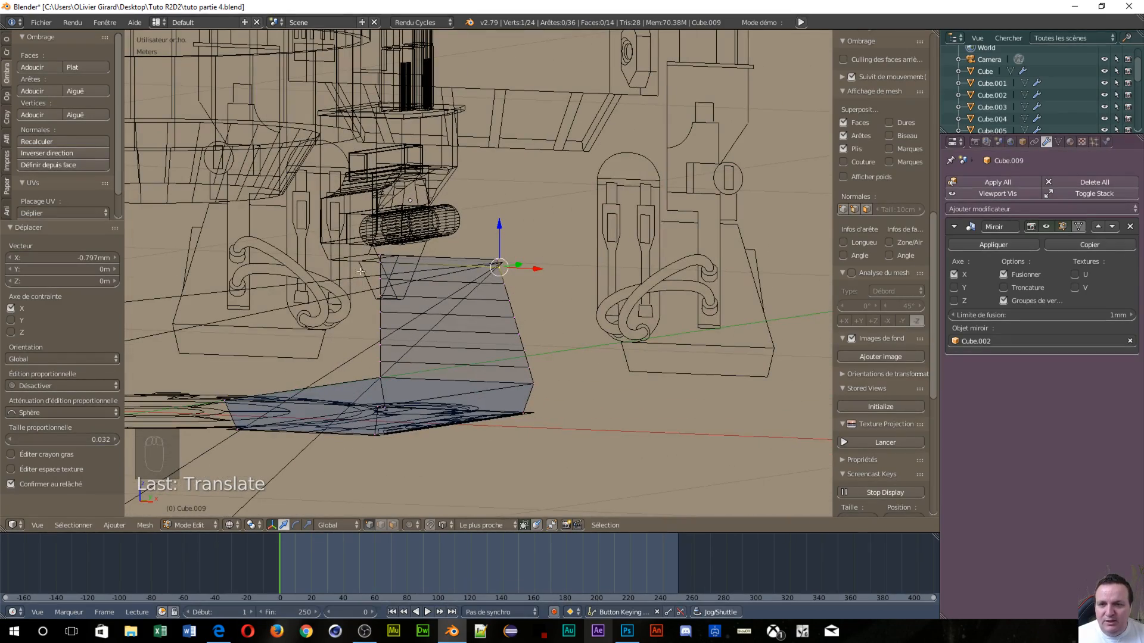
{"action": "middle_click_drag", "start_coordinate": [589, 421], "coordinate": [592, 450]}
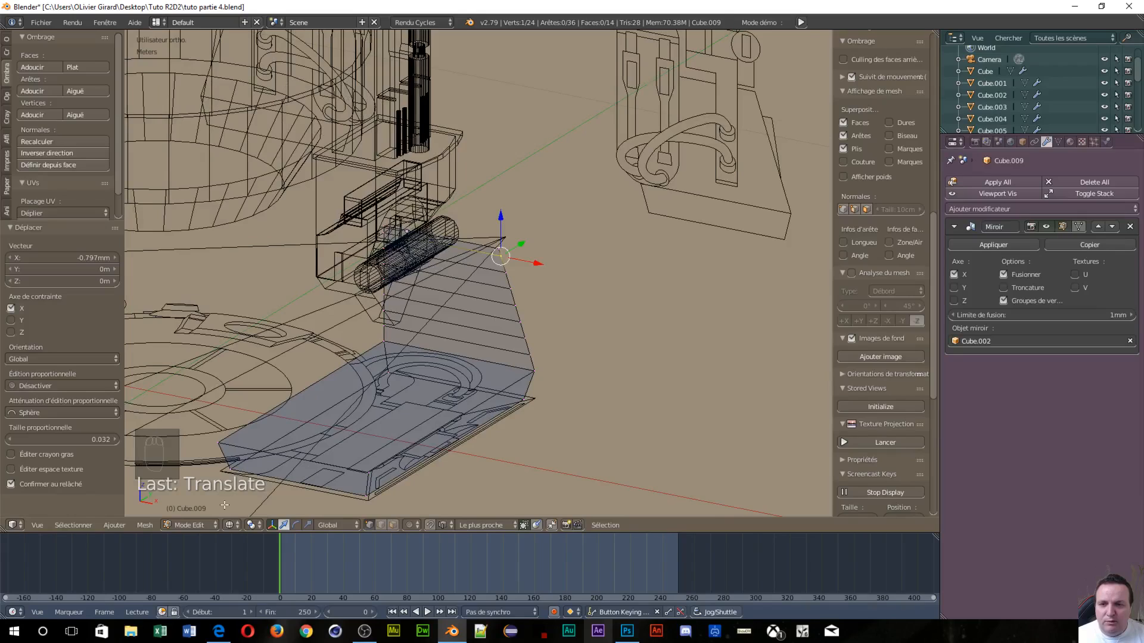
{"action": "right_click", "coordinate": [370, 470]}
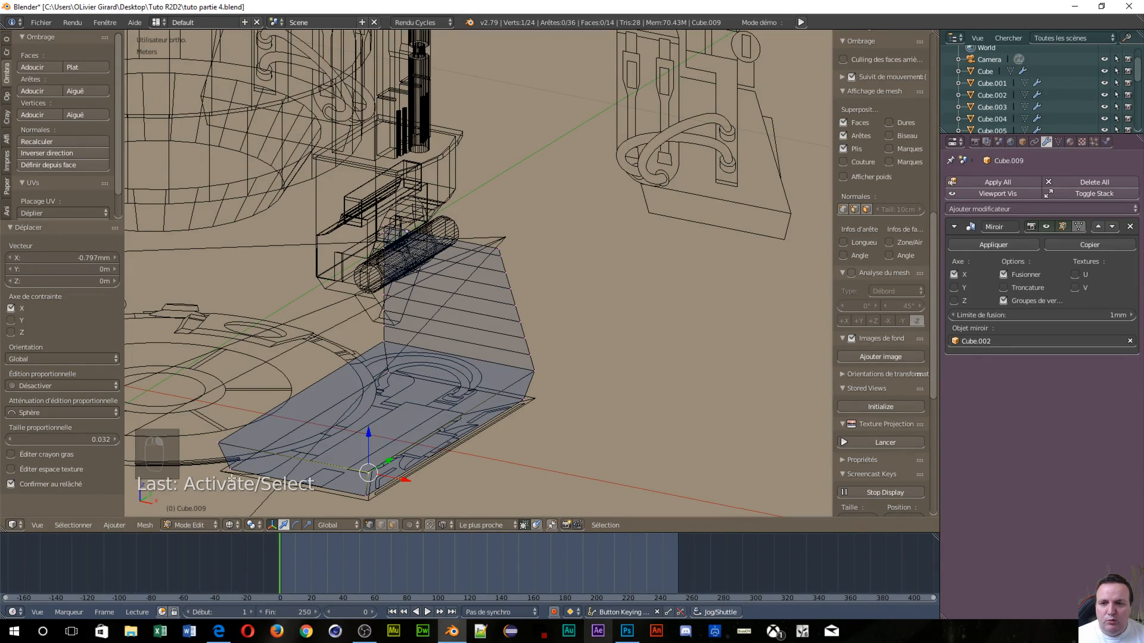
{"action": "right_click", "coordinate": [219, 441], "text": "shift"}
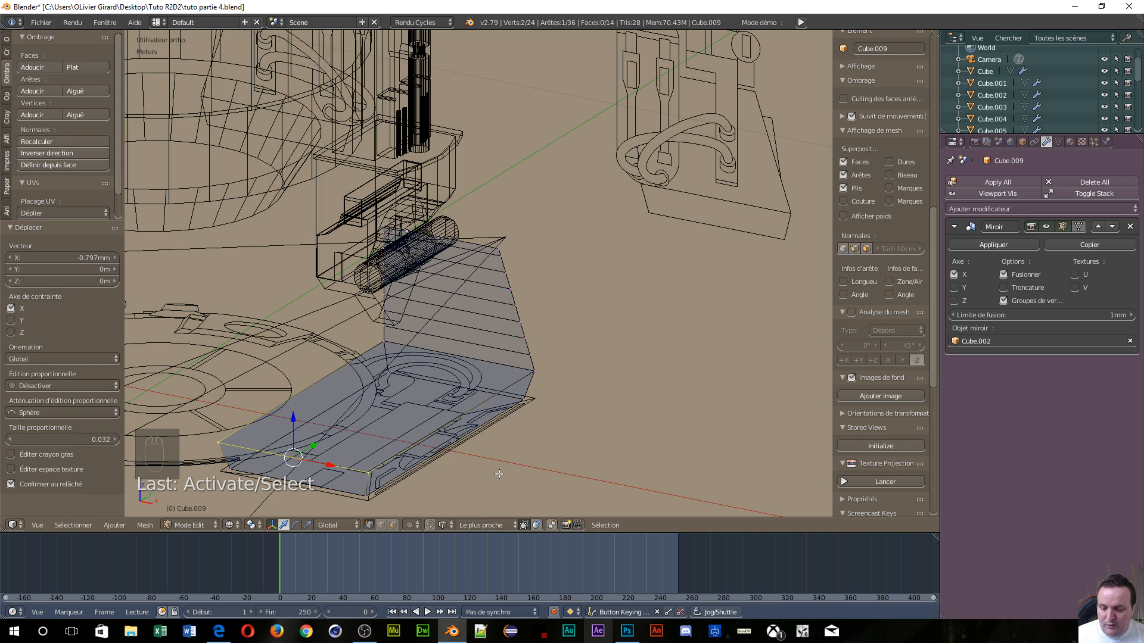
{"action": "key", "text": "e"}
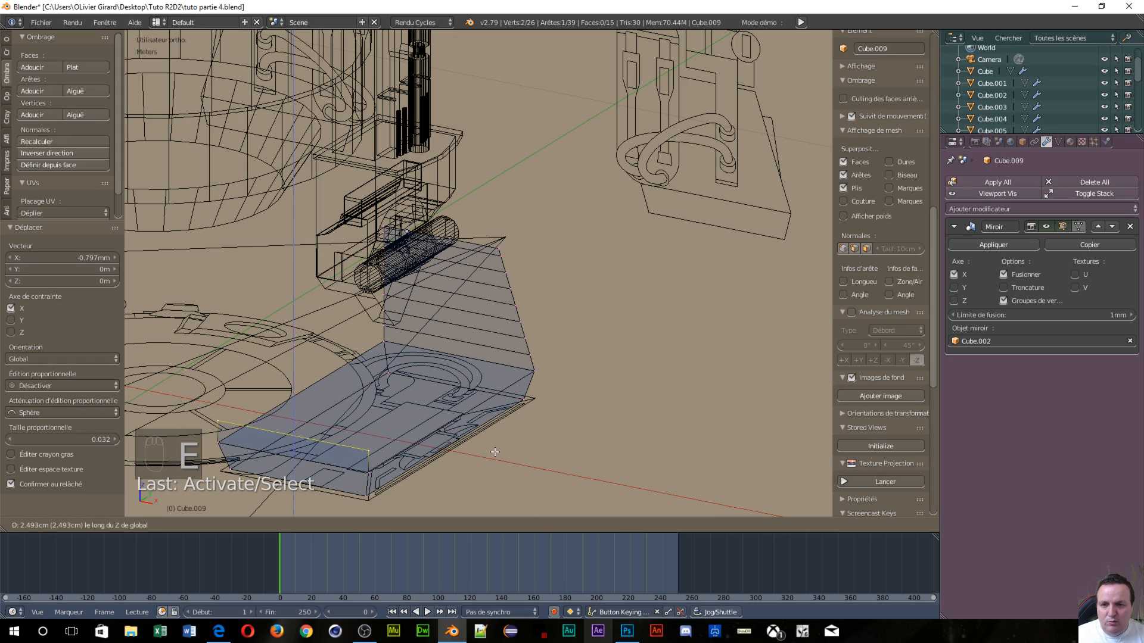
{"action": "left_click", "coordinate": [490, 456]}
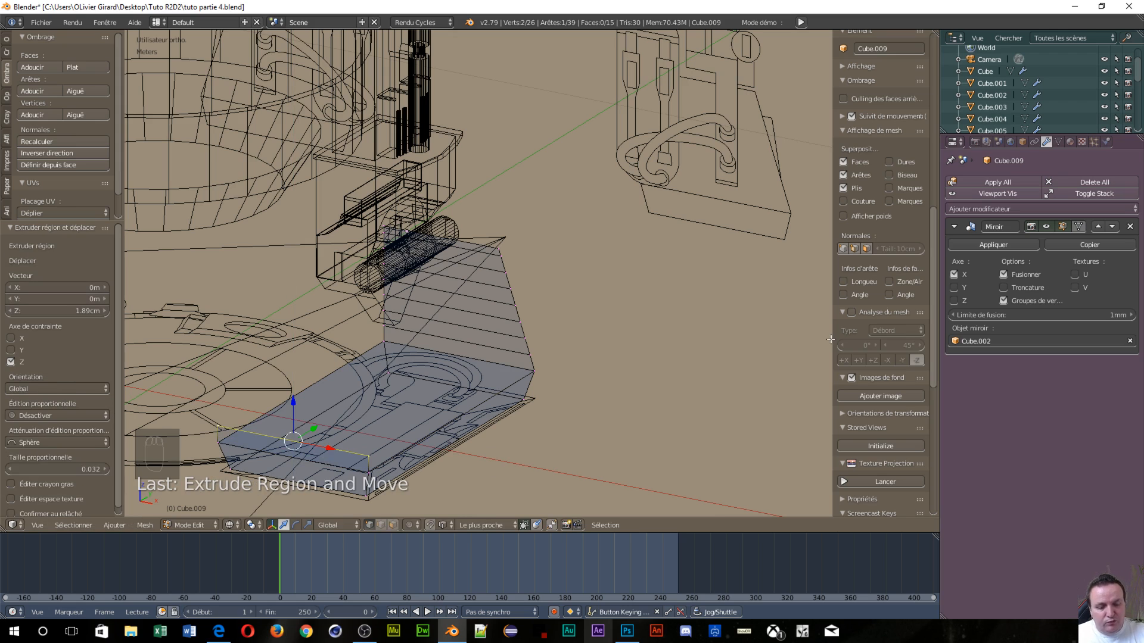
In front view, extrude the new front edge about 1.58 cm up along Z and repeat the extrusion six times to reach the rear wall's top
{"action": "key", "text": "KP_1"}
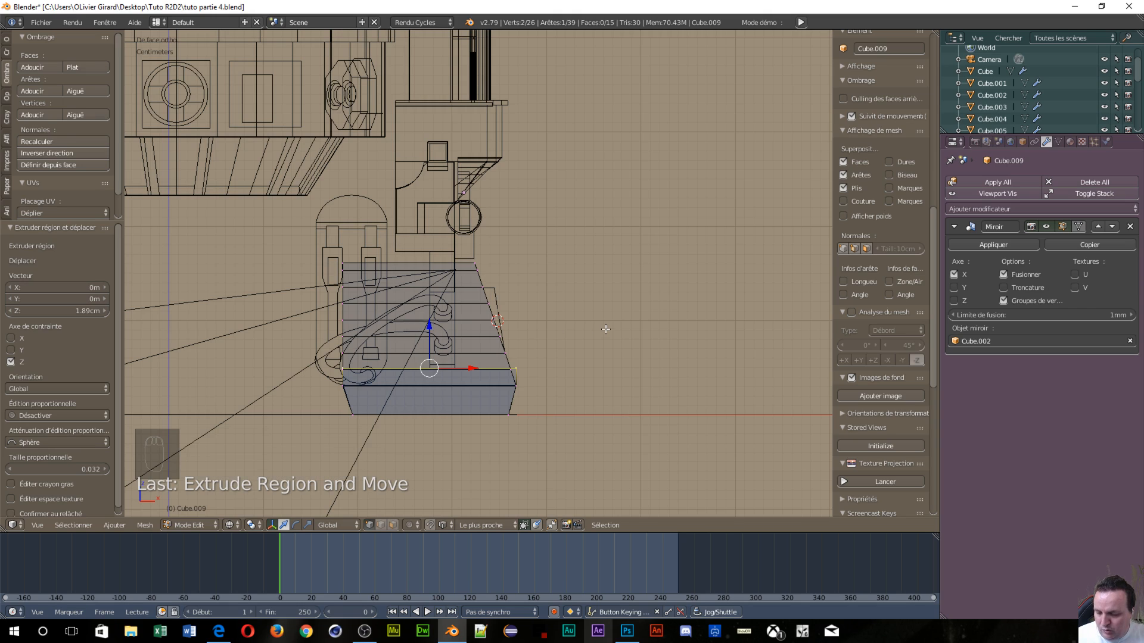
{"action": "key", "text": "e"}
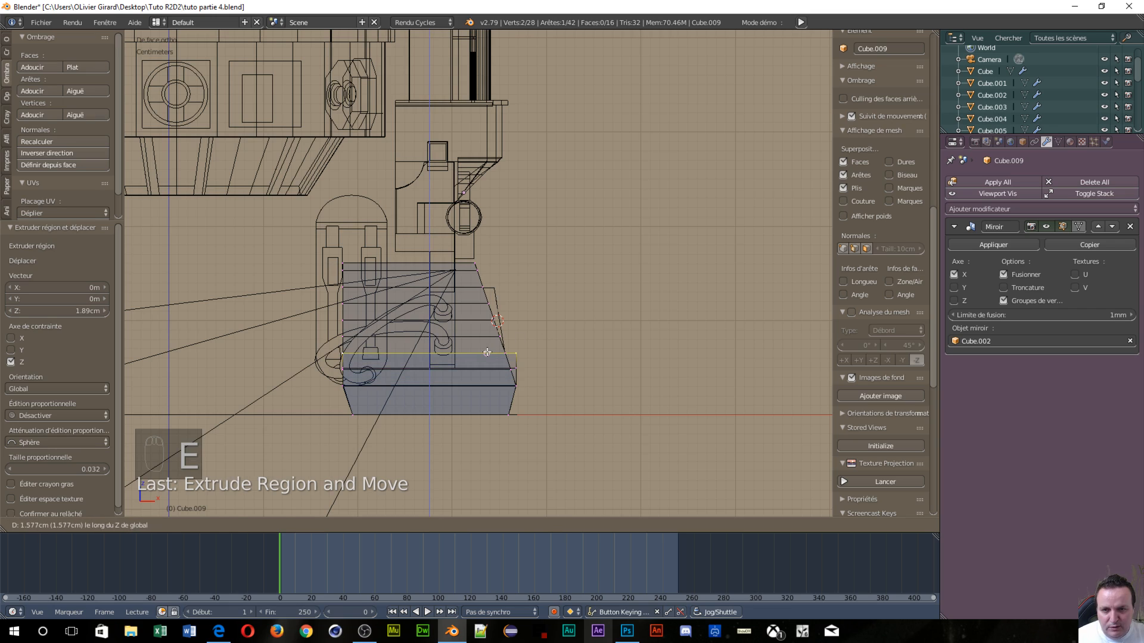
{"action": "left_click", "coordinate": [517, 325]}
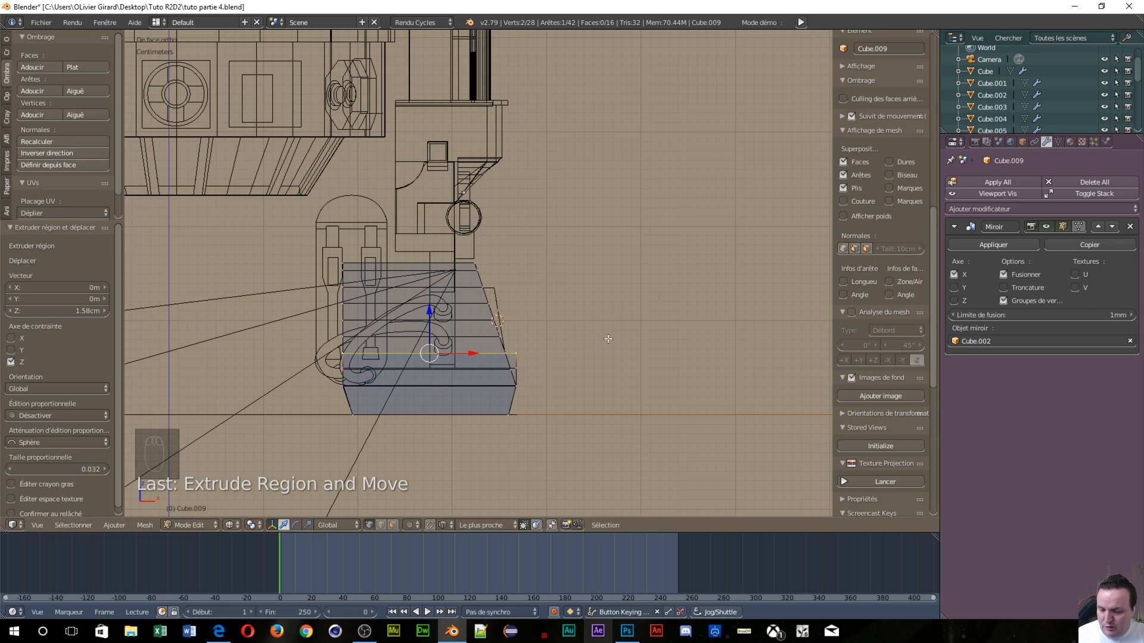
{"action": "key", "text": "shift+r"}
{"action": "key", "text": "shift+r"}
{"action": "key", "text": "shift+r"}
{"action": "key", "text": "shift+r"}
{"action": "key", "text": "shift+r"}
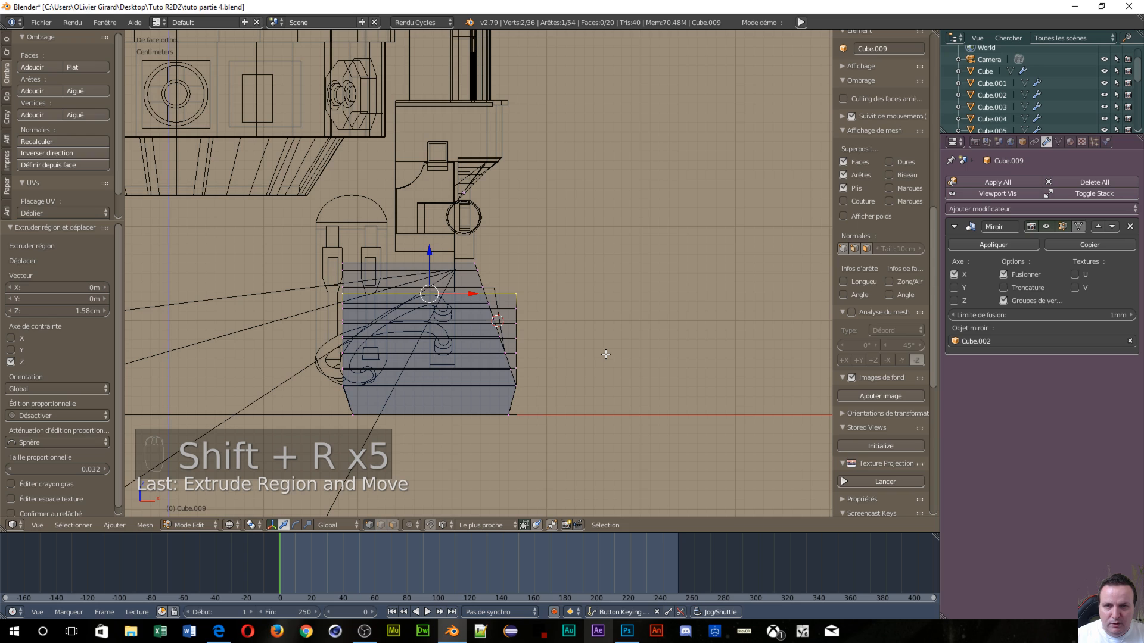
{"action": "key", "text": "shift+r"}
{"action": "scroll", "coordinate": [572, 356], "scroll_direction": "up", "scroll_amount": 3}
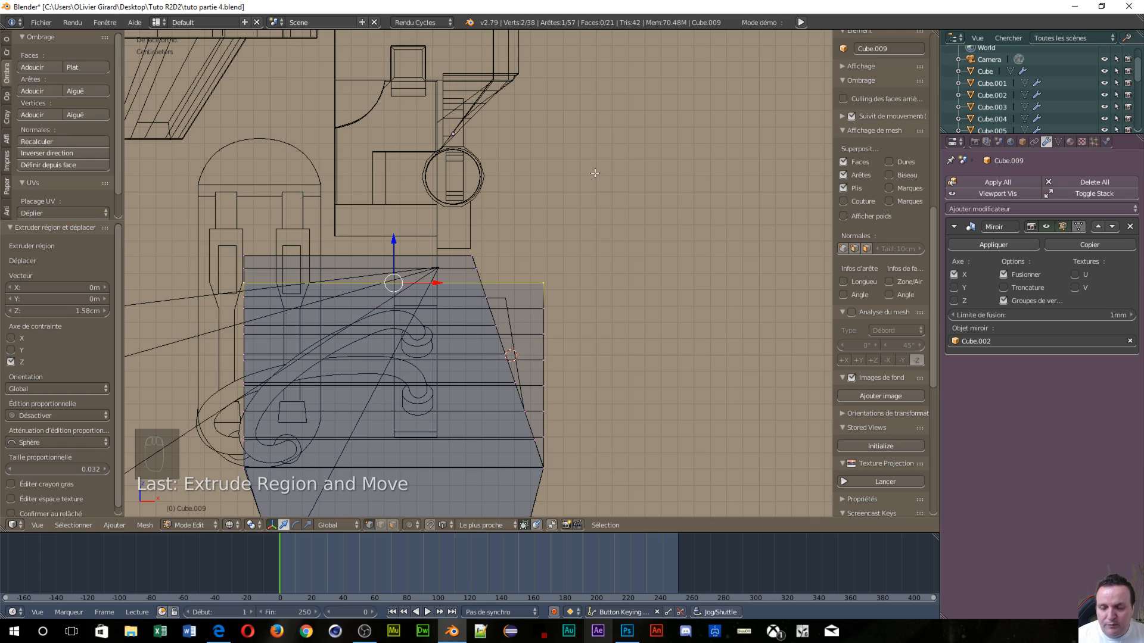
{"action": "key", "text": "shift+r"}
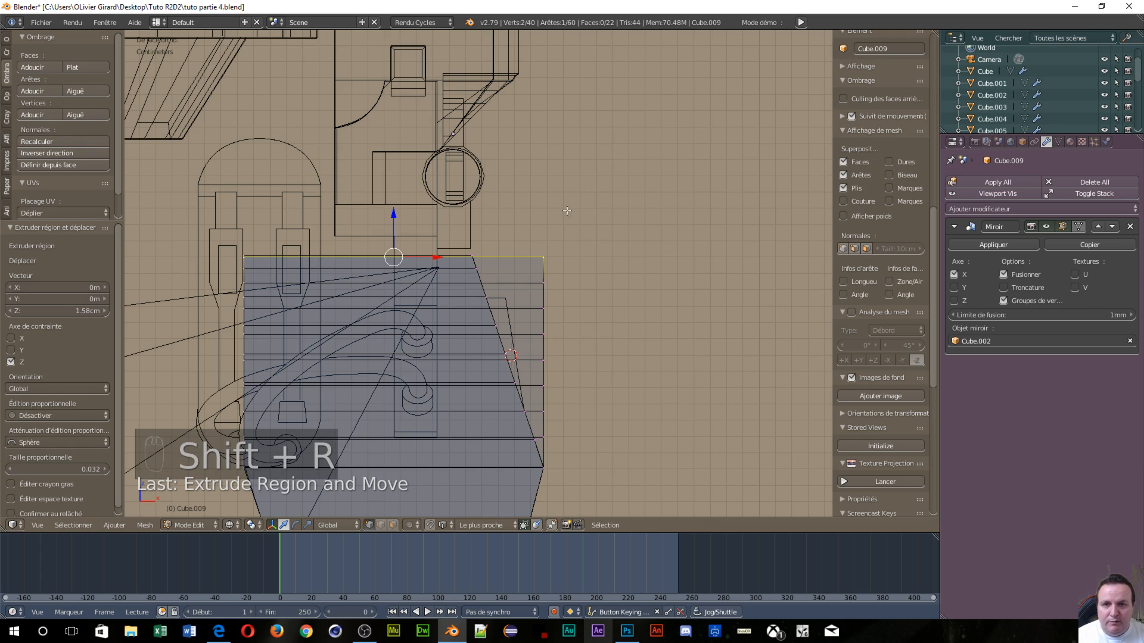
Set the snap element to Vertex and snap the front wall's top outer vertex onto the top corner of the slanted rear wall
{"action": "right_click", "coordinate": [545, 254]}
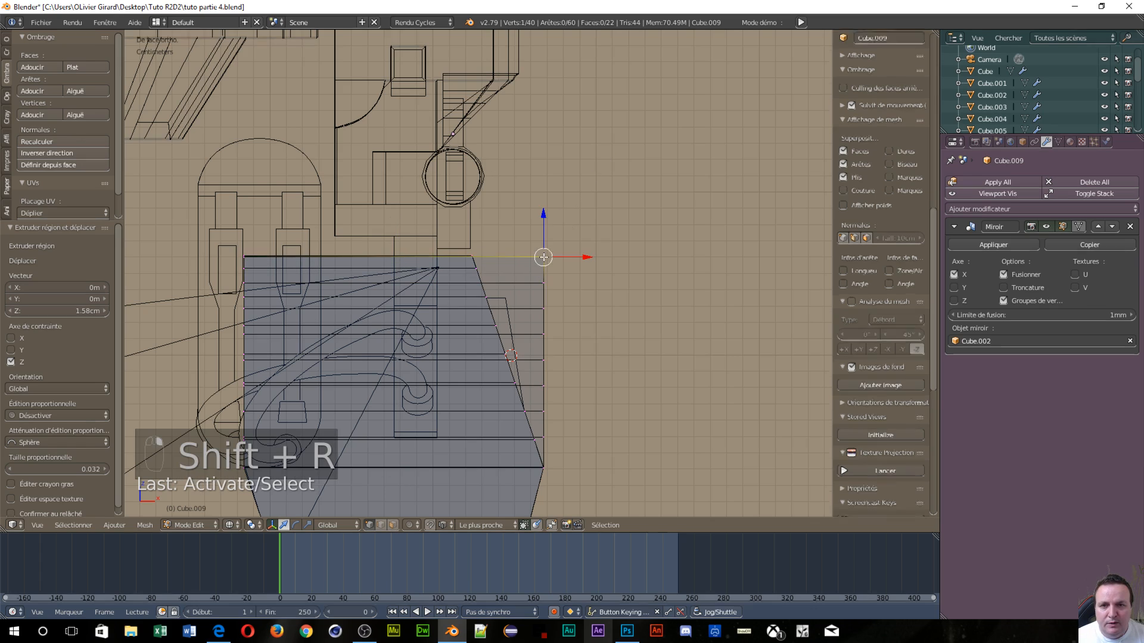
{"action": "key", "text": "g"}
{"action": "right_click", "coordinate": [630, 280]}
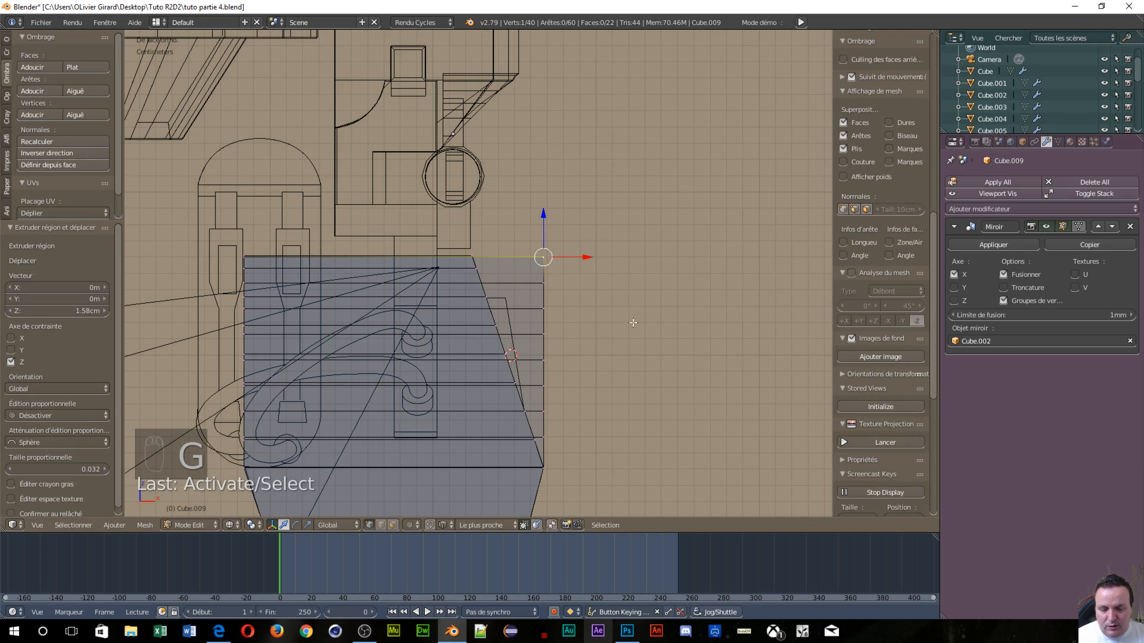
{"action": "left_click", "coordinate": [446, 526]}
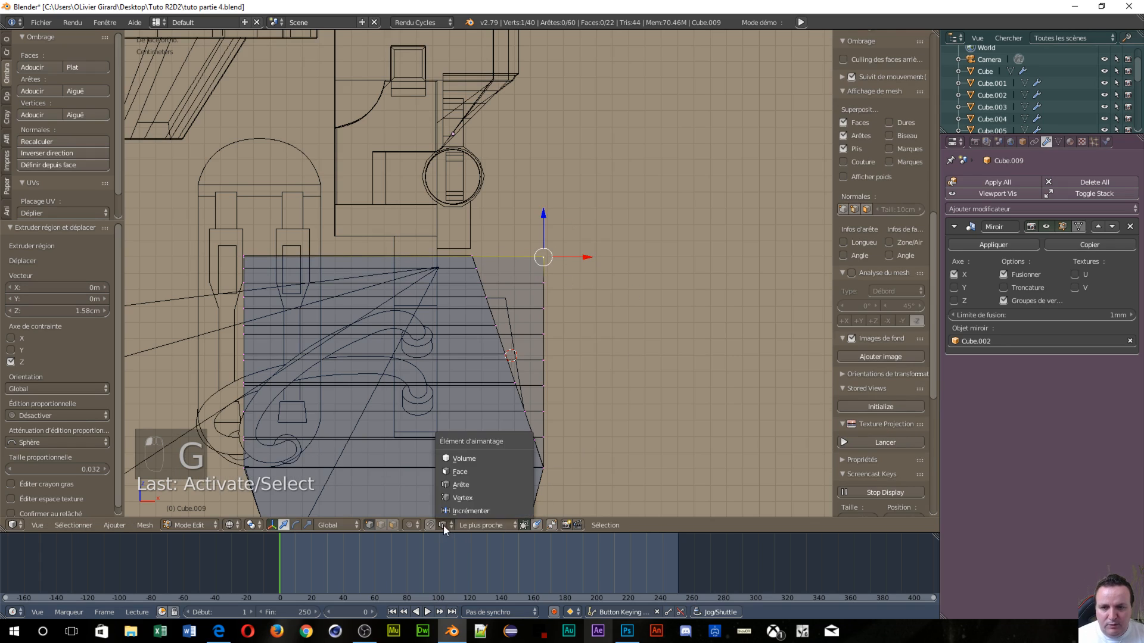
{"action": "left_click", "coordinate": [458, 498]}
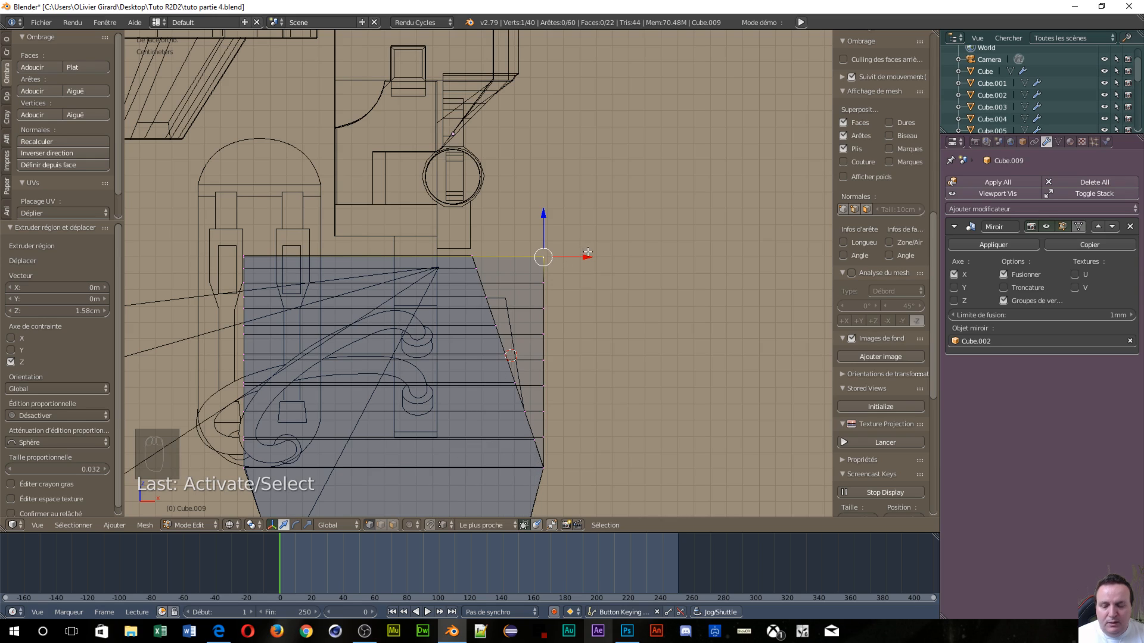
{"action": "key", "text": "g"}
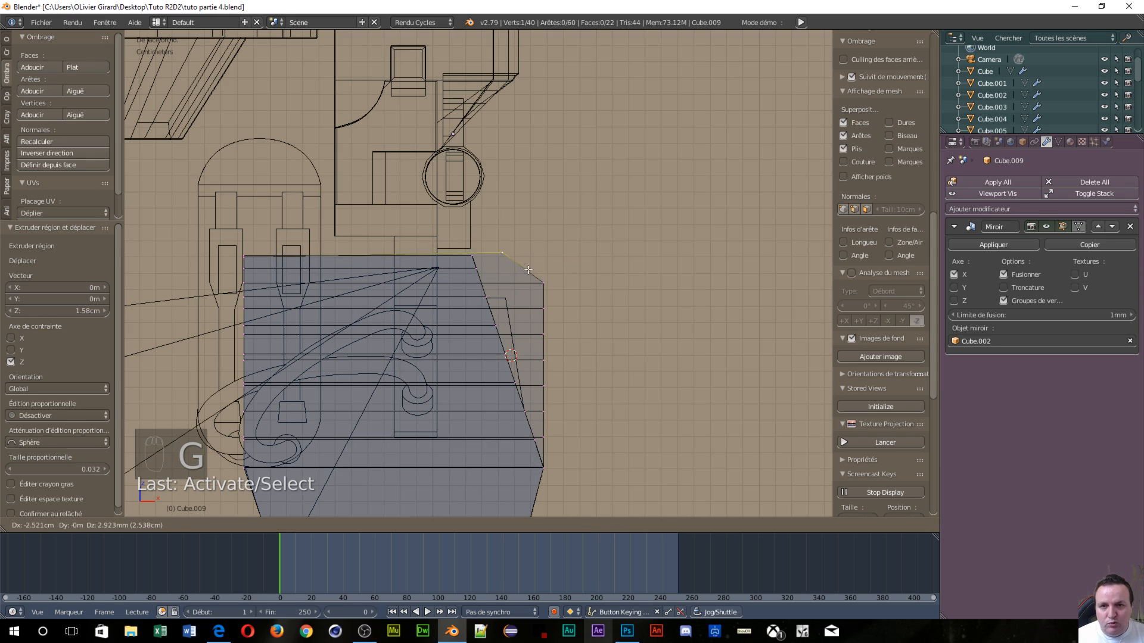
{"action": "left_click", "coordinate": [466, 258]}
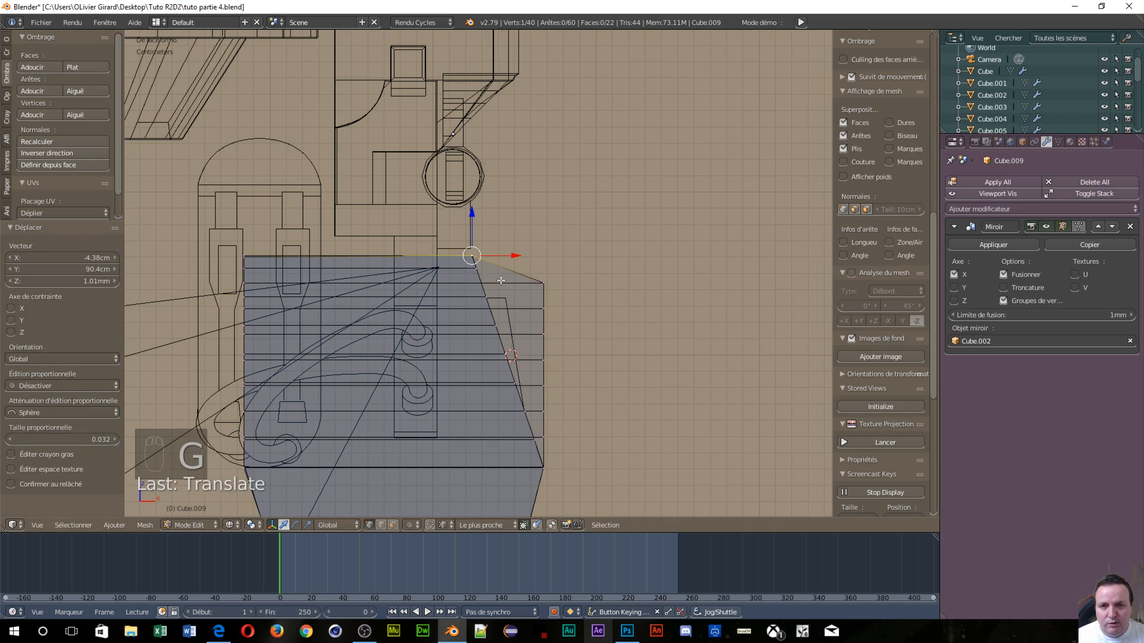
Snap the front wall's second outer vertex from the top onto the rear wall's second vertex on the slanted outline
{"action": "right_click", "coordinate": [532, 285]}
{"action": "key", "text": "g"}
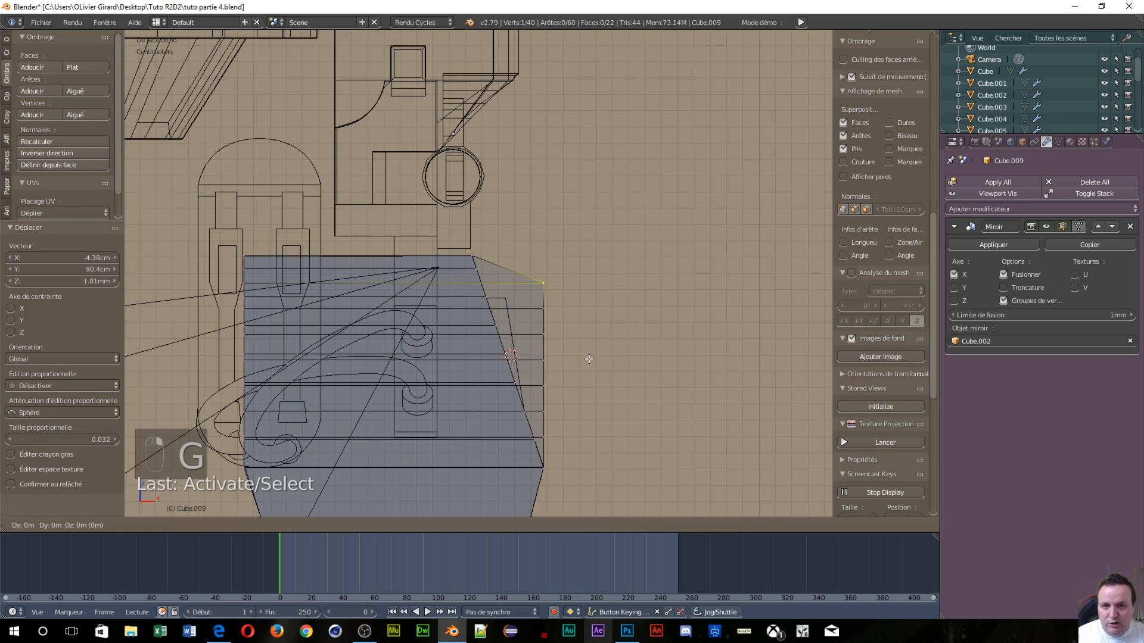
{"action": "left_click", "coordinate": [476, 269]}
Snap the front wall's third outer vertex from the top onto the rear wall's slanted-outline vertex beside the neighbouring part's step corner
{"action": "right_click", "coordinate": [540, 310]}
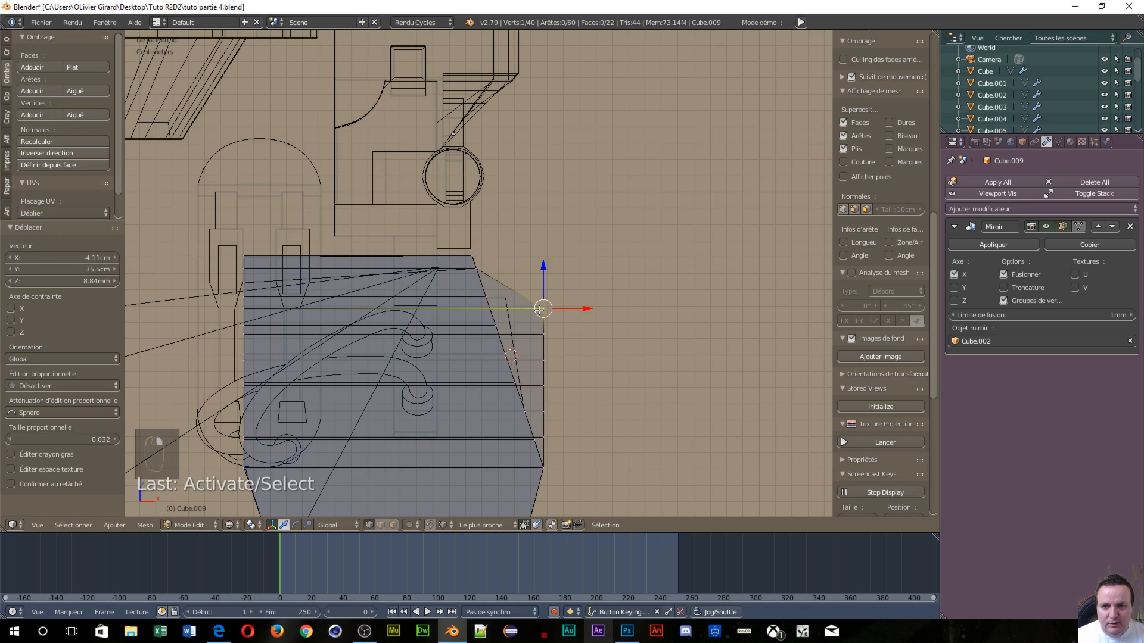
{"action": "key", "text": "g"}
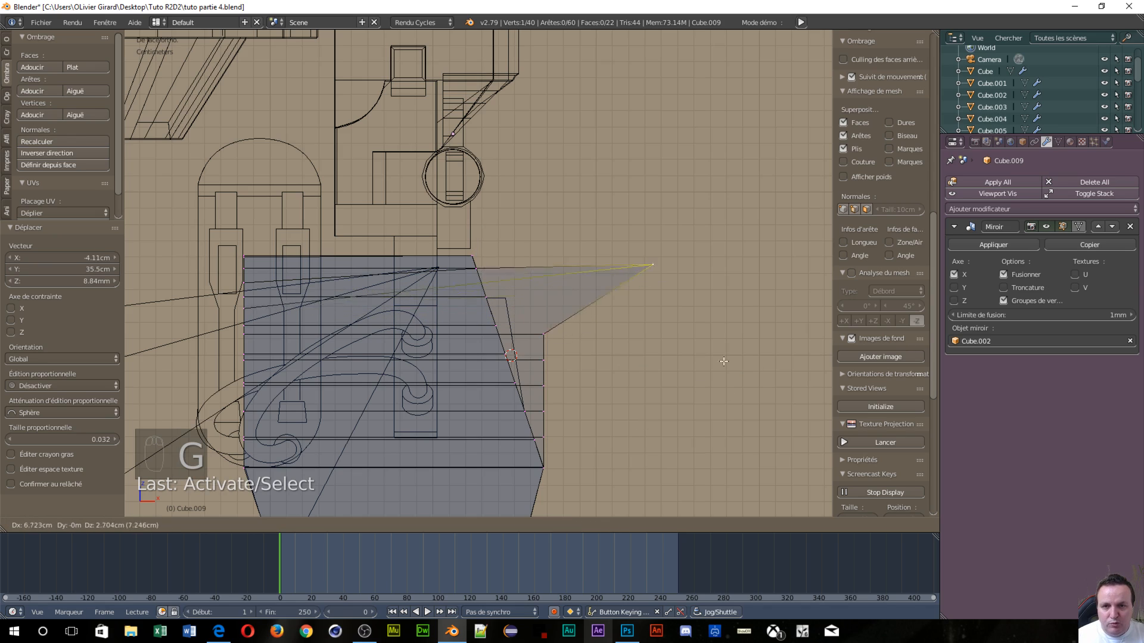
{"action": "left_click", "coordinate": [486, 306]}
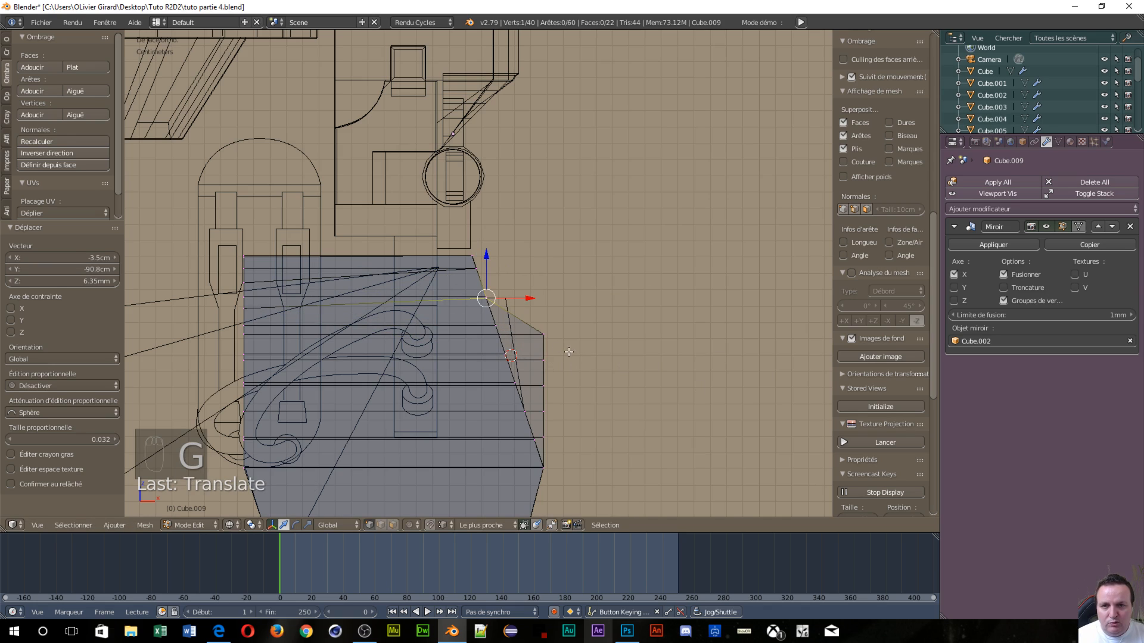
{"action": "scroll", "coordinate": [573, 355], "scroll_direction": "up", "scroll_amount": 7}
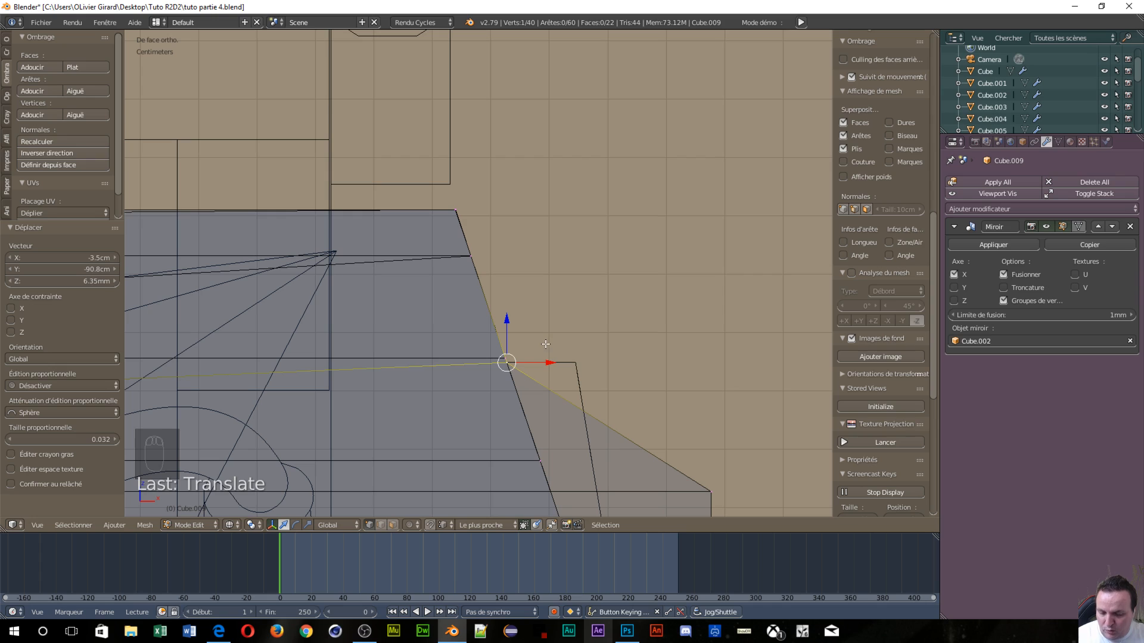
{"action": "key", "text": "g"}
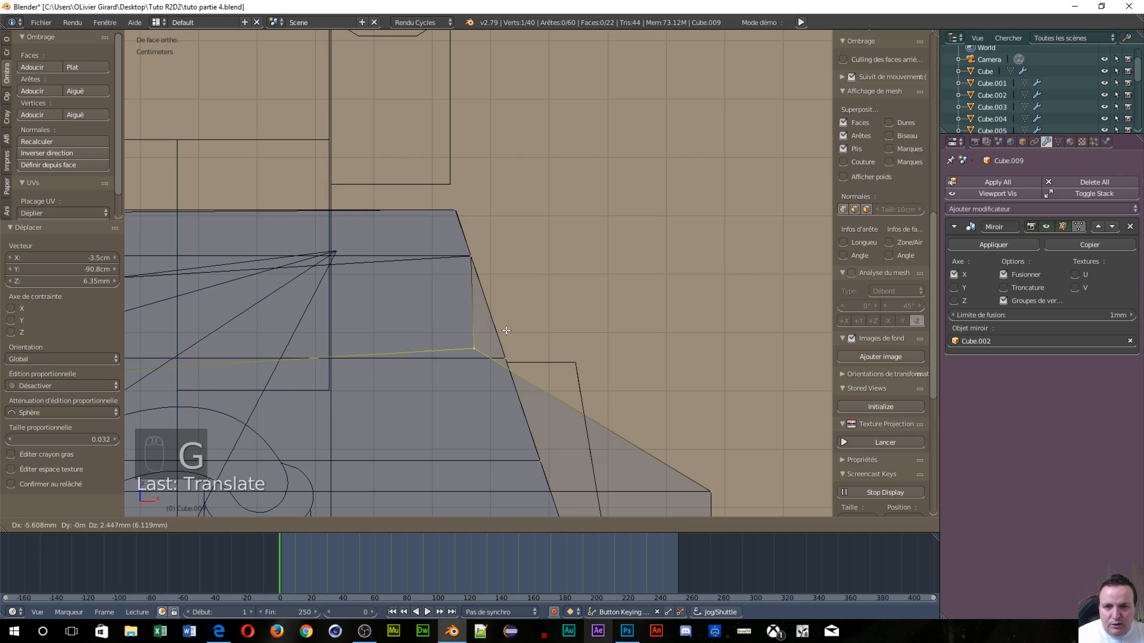
{"action": "left_click", "coordinate": [537, 337]}
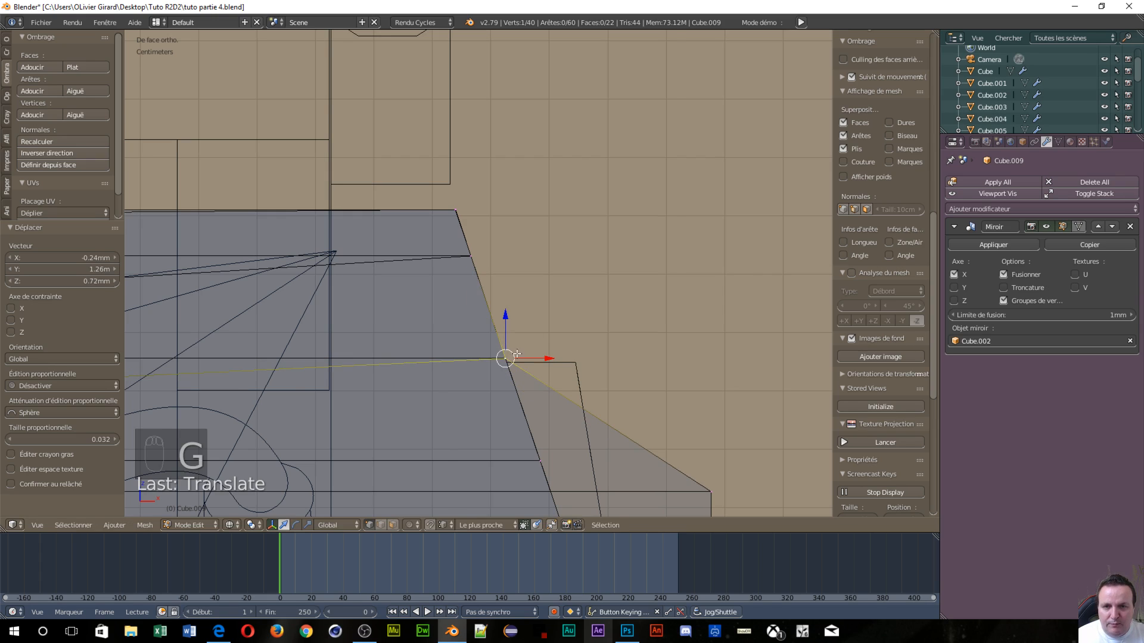
{"action": "scroll", "coordinate": [708, 375], "scroll_direction": "down", "scroll_amount": 5}
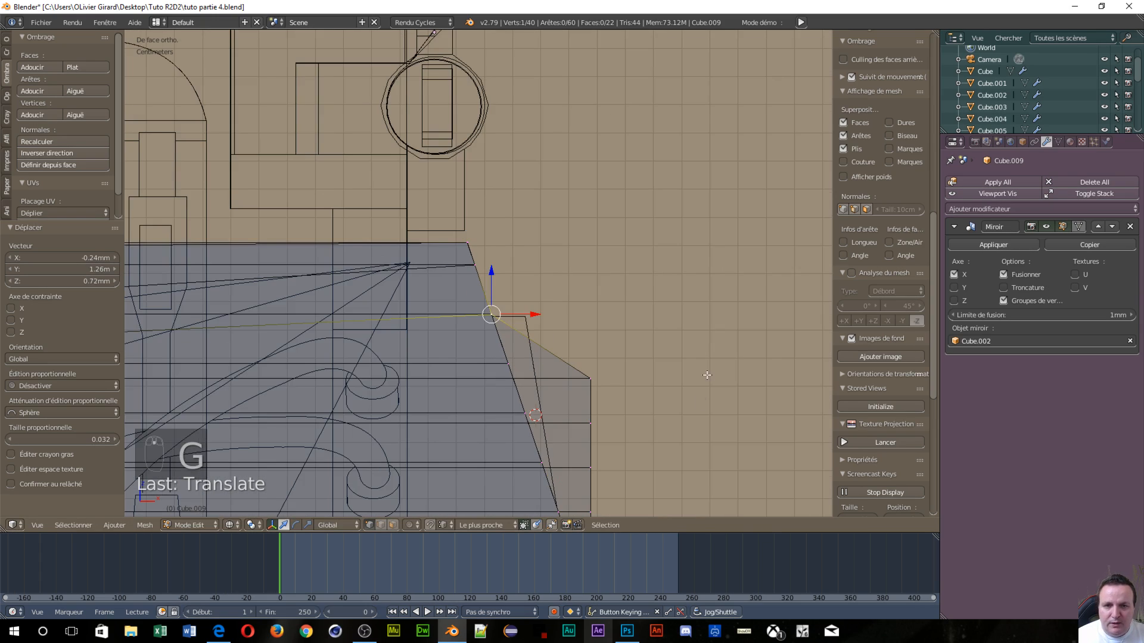
Snap the front wall's fourth outer vertex from the top onto the rear wall's fourth vertex on the slanted outline
{"action": "right_click", "coordinate": [593, 379]}
{"action": "key", "text": "g"}
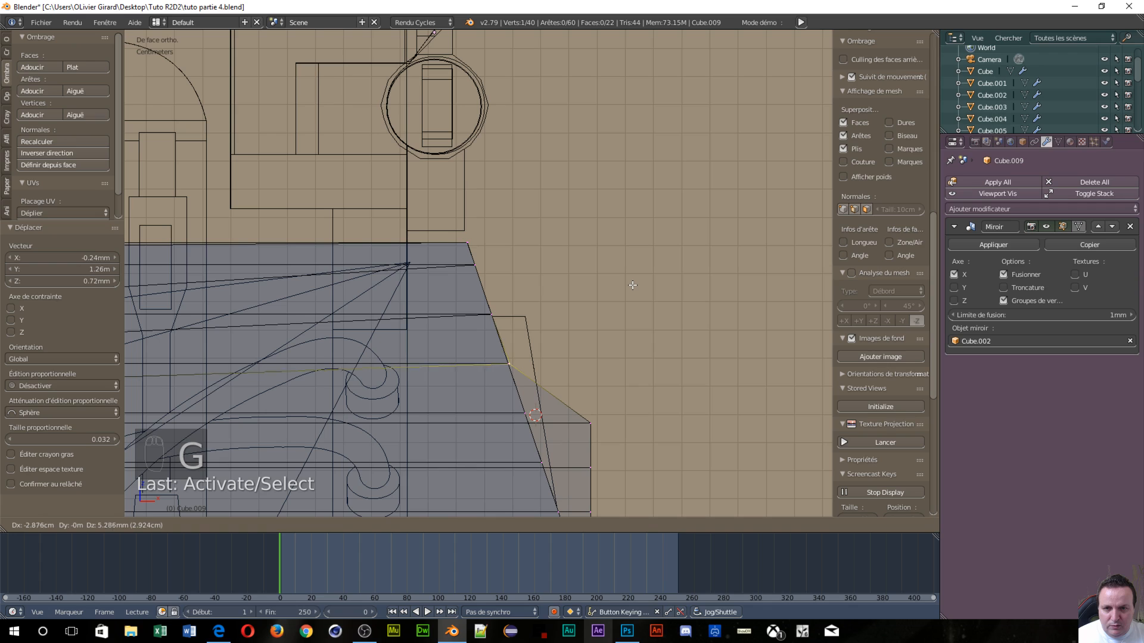
{"action": "left_click", "coordinate": [510, 361]}
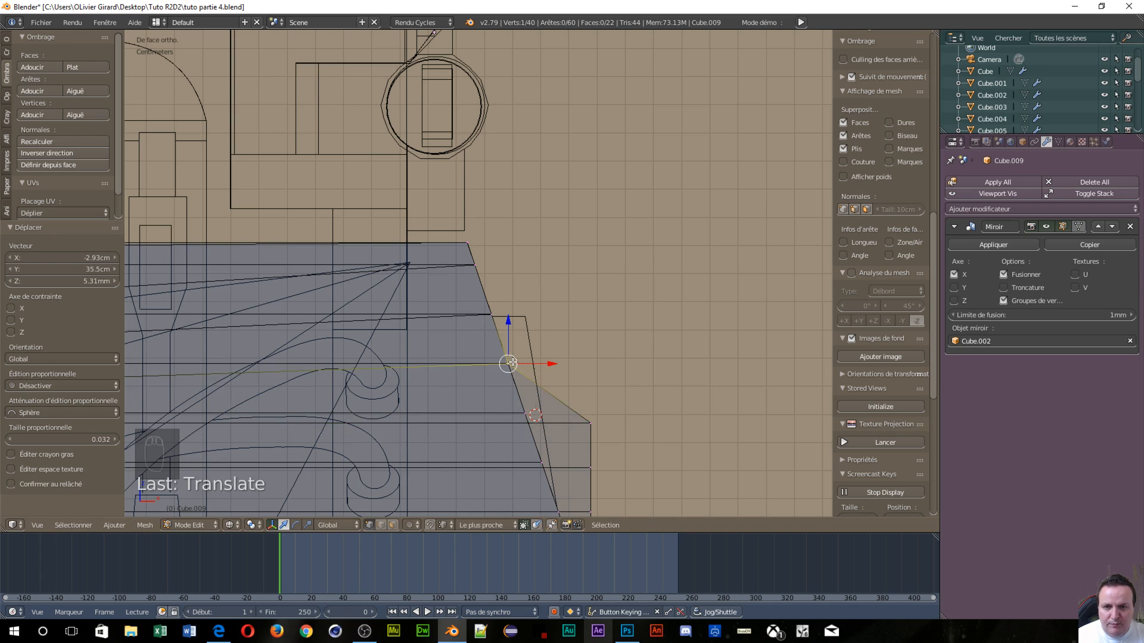
Snap the front wall's fifth outer vertex from the top onto the rear wall's fifth vertex on the slanted outline
{"action": "left_click", "coordinate": [599, 424]}
{"action": "right_click", "coordinate": [596, 422]}
{"action": "key", "text": "g"}
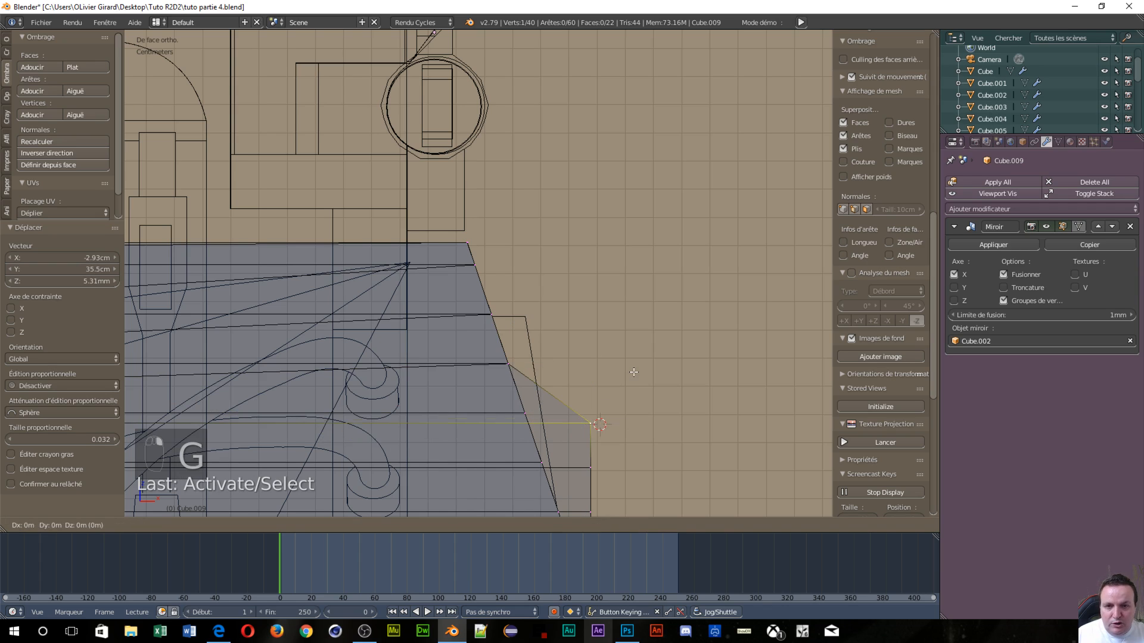
{"action": "left_click", "coordinate": [512, 412]}
Snap the front wall's sixth outer vertex from the top onto the rear wall's sixth vertex on the slanted outline
{"action": "scroll", "coordinate": [630, 383], "scroll_direction": "down", "scroll_amount": 2}
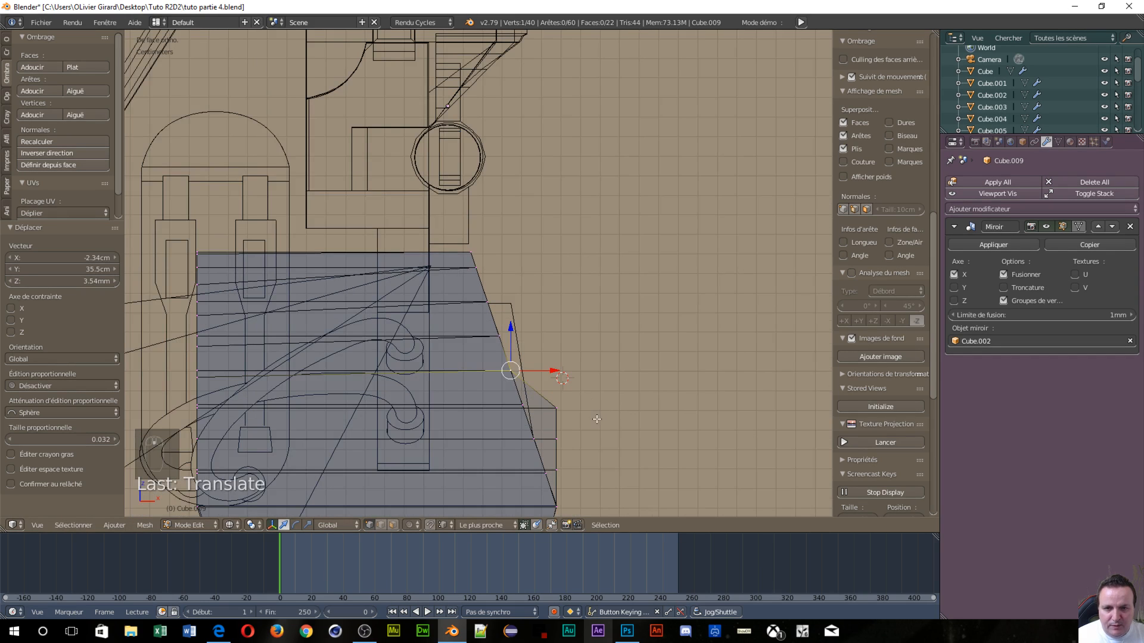
{"action": "right_click", "coordinate": [555, 409]}
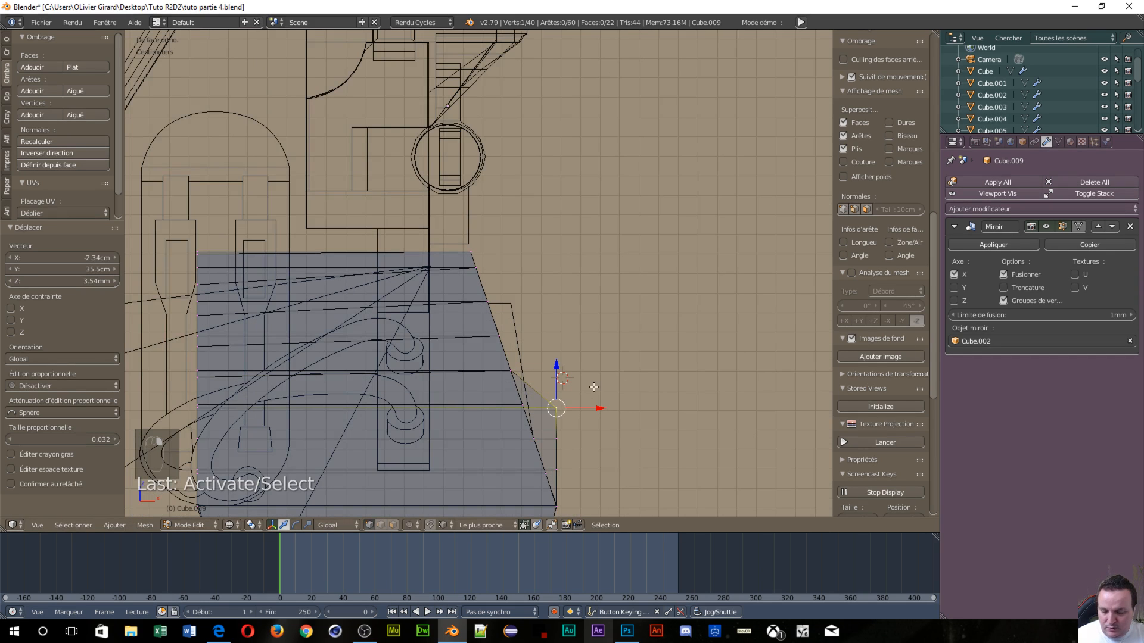
{"action": "key", "text": "g"}
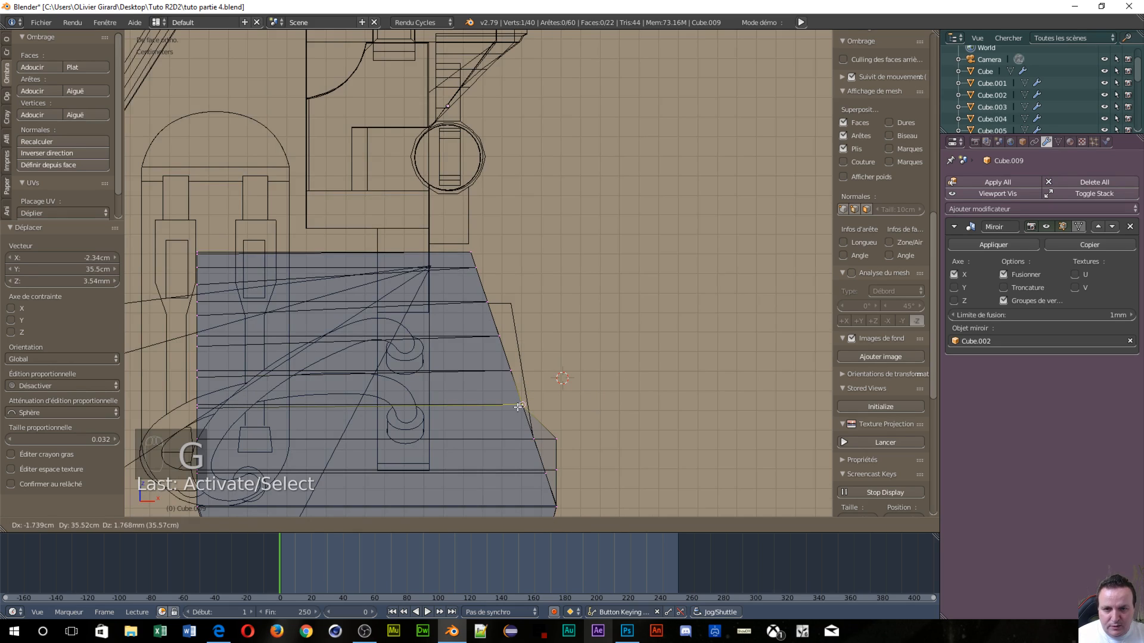
{"action": "left_click", "coordinate": [526, 437]}
Snap the front wall's seventh outer vertex from the top onto the rear wall's seventh vertex on the slanted outline
{"action": "right_click", "coordinate": [554, 440]}
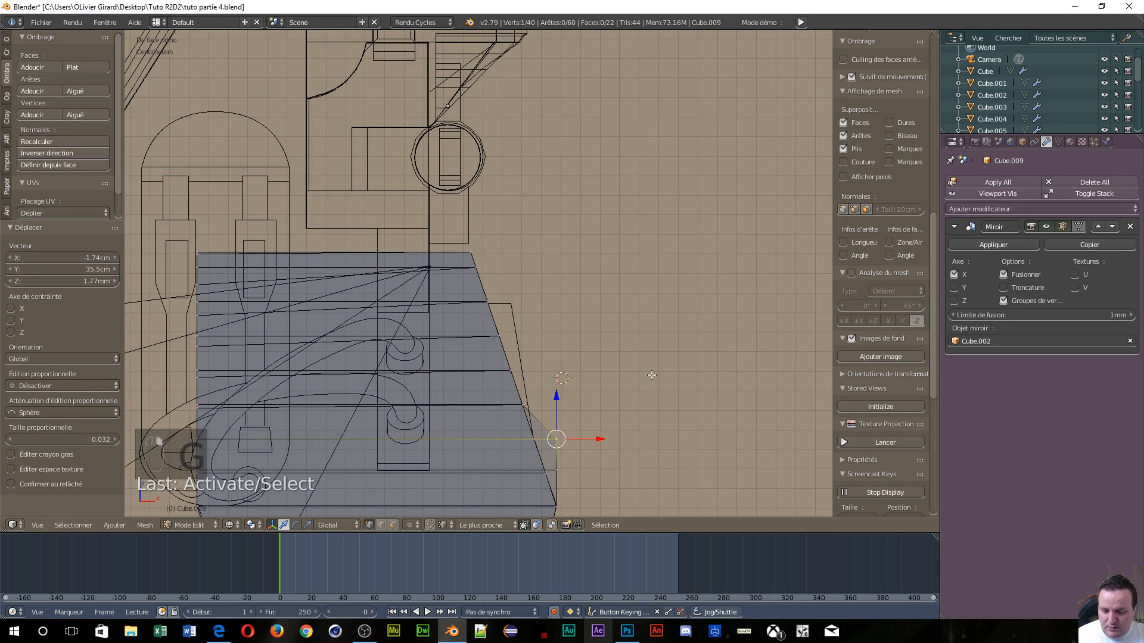
{"action": "key", "text": "g"}
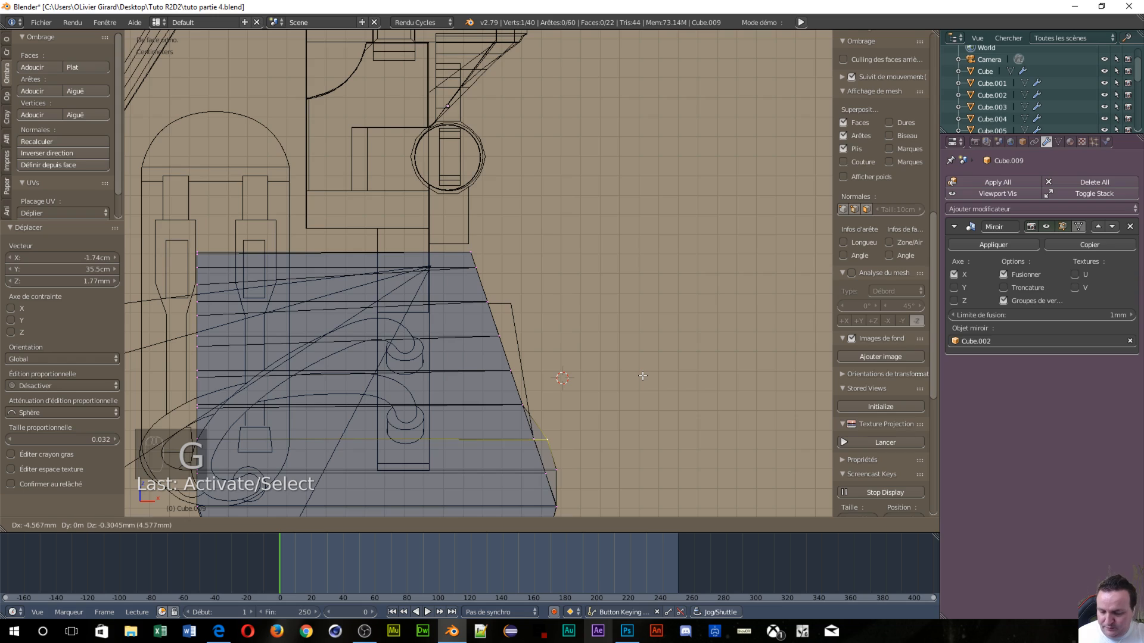
{"action": "left_click", "coordinate": [535, 433]}
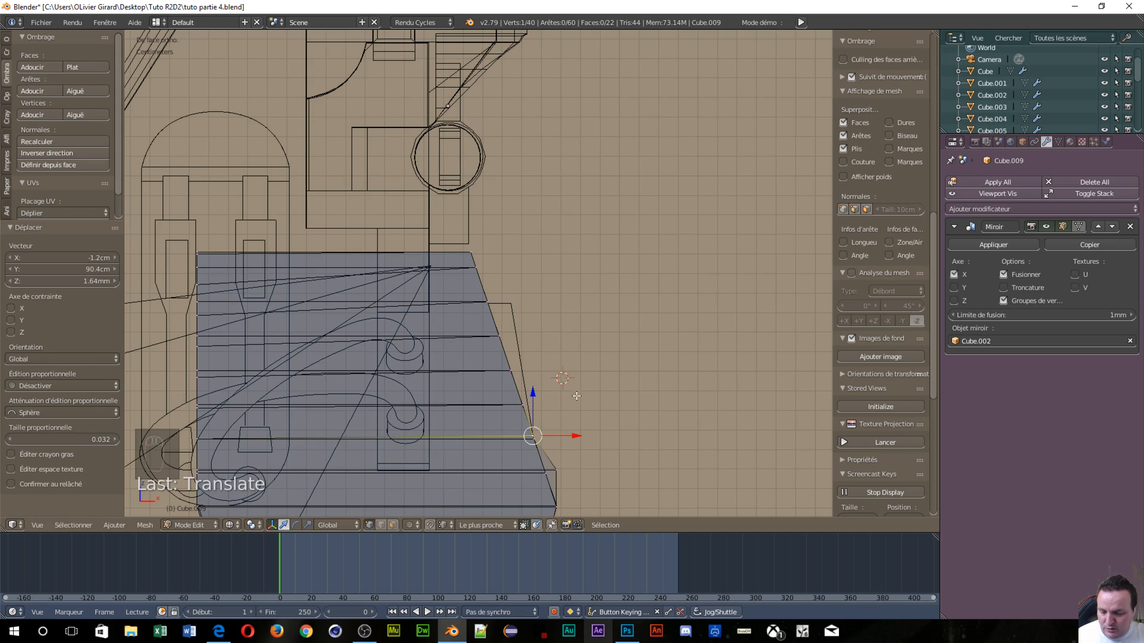
{"action": "key", "text": "d"}
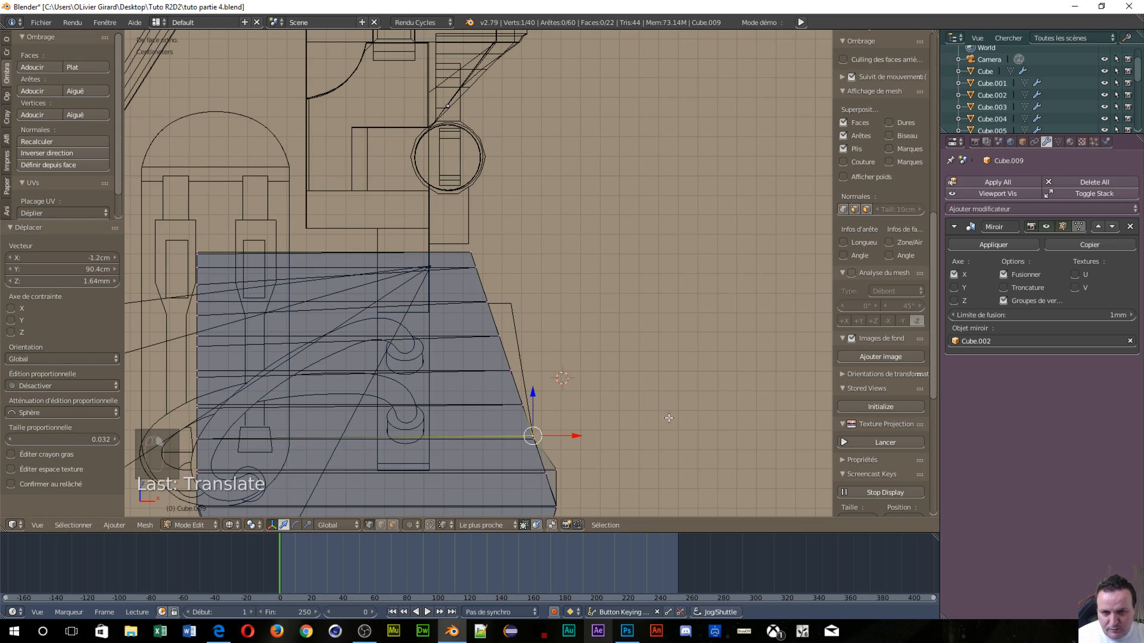
{"action": "key", "text": "g"}
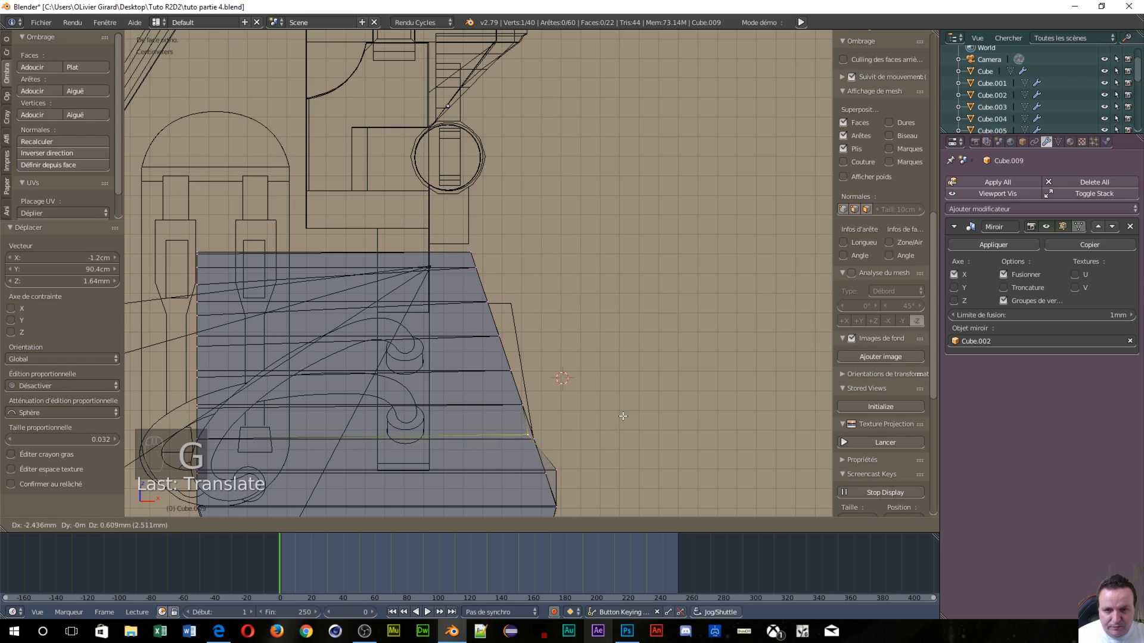
{"action": "left_click", "coordinate": [552, 464]}
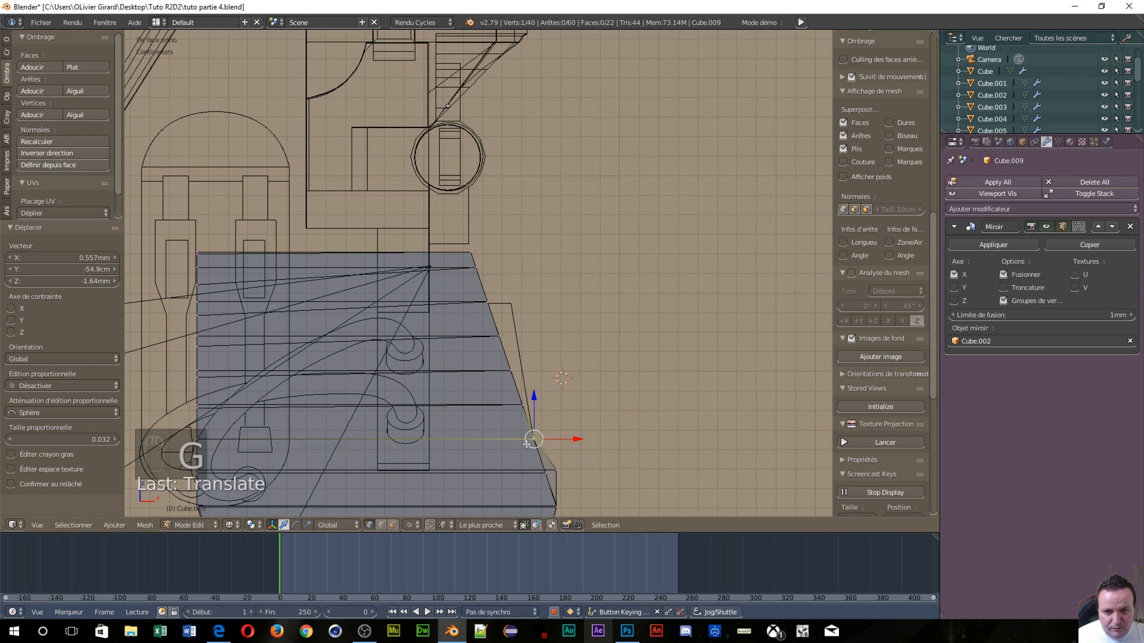
Snap the front wall's eighth outer vertex from the top onto the rear wall's eighth vertex on the slanted outline
{"action": "right_click", "coordinate": [556, 469]}
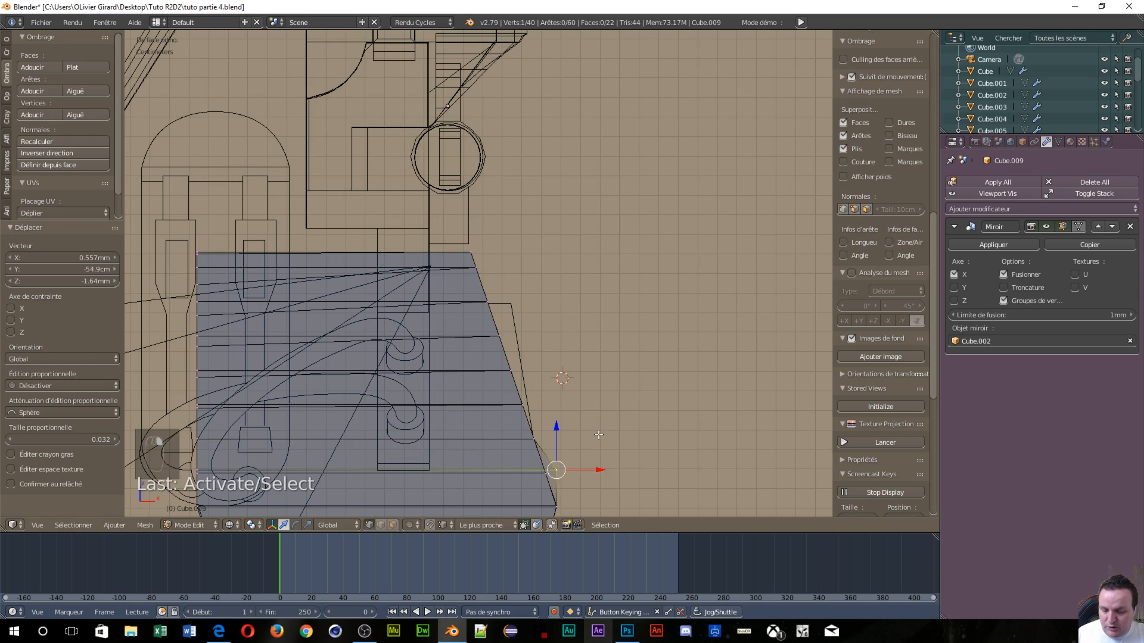
{"action": "key", "text": "g"}
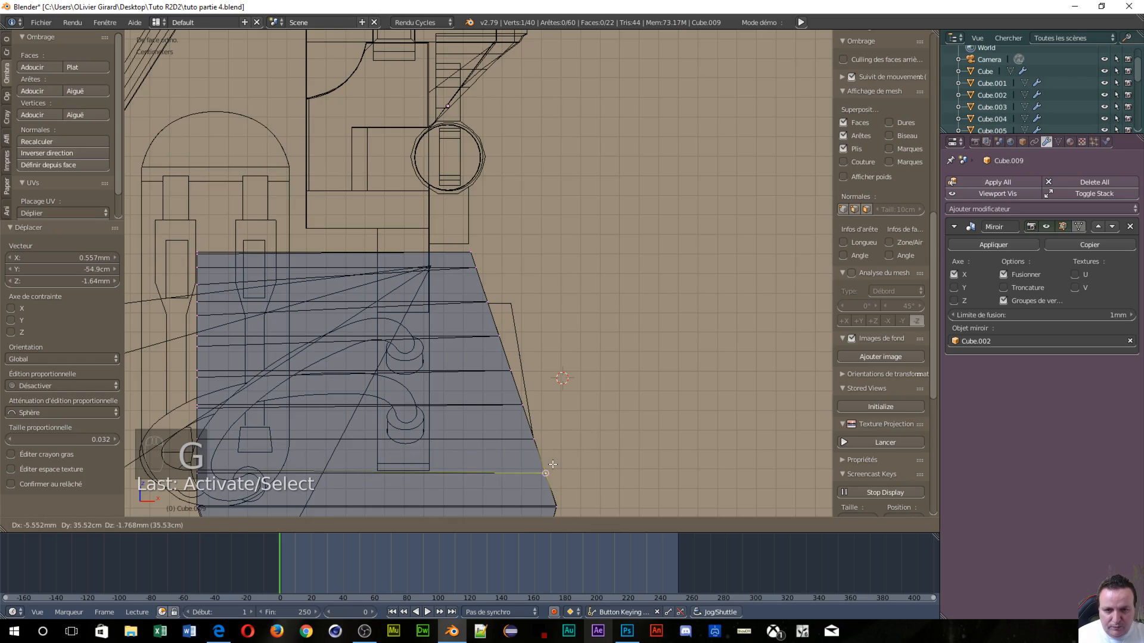
{"action": "left_click", "coordinate": [553, 464]}
Undo all the front wall's outer-vertex snaps, back to its straight vertical outer edge
{"action": "scroll", "coordinate": [554, 459], "scroll_direction": "down", "scroll_amount": 4}
{"action": "middle_click_drag", "start_coordinate": [554, 459], "coordinate": [659, 403]}
{"action": "key", "text": "ctrl+z"}
{"action": "key", "text": "ctrl+e"}
{"action": "key", "text": "ctrl+z"}
{"action": "key", "text": "ctrl+z"}
{"action": "key", "text": "ctrl+z"}
{"action": "key", "text": "ctrl+z"}
{"action": "key", "text": "ctrl+z"}
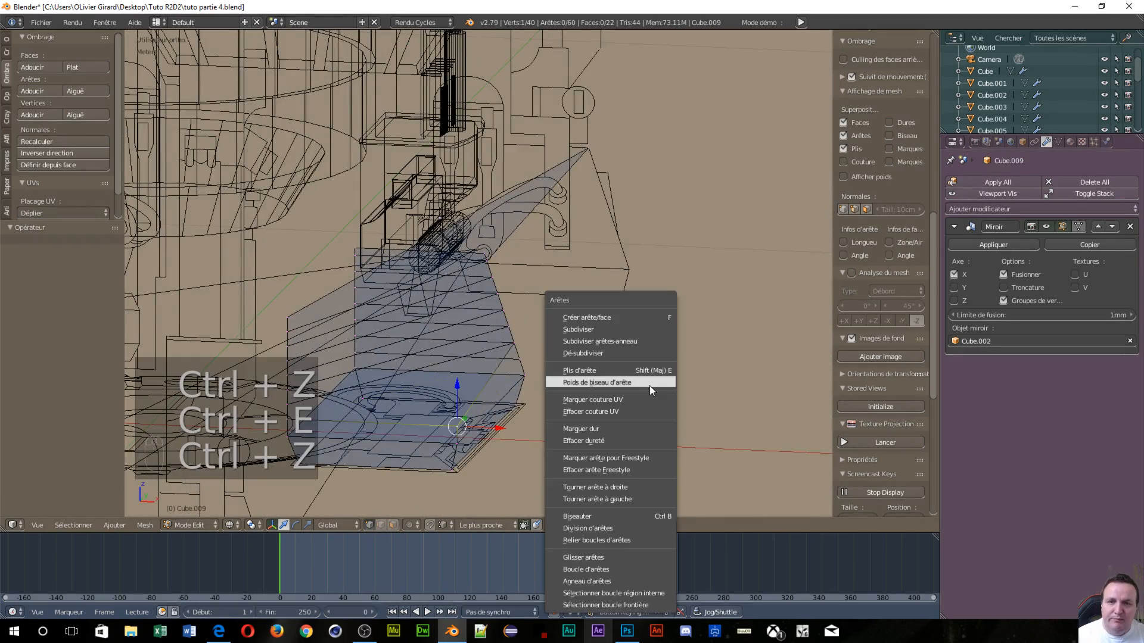
{"action": "key", "text": "ctrl+z"}
{"action": "key", "text": "ctrl+z"}
{"action": "key", "text": "ctrl+z"}
{"action": "key", "text": "ctrl+z"}
{"action": "key", "text": "ctrl+z"}
{"action": "key", "text": "ctrl+z"}
{"action": "key", "text": "ctrl+z"}
{"action": "key", "text": "ctrl+z"}
{"action": "key", "text": "ctrl+z"}
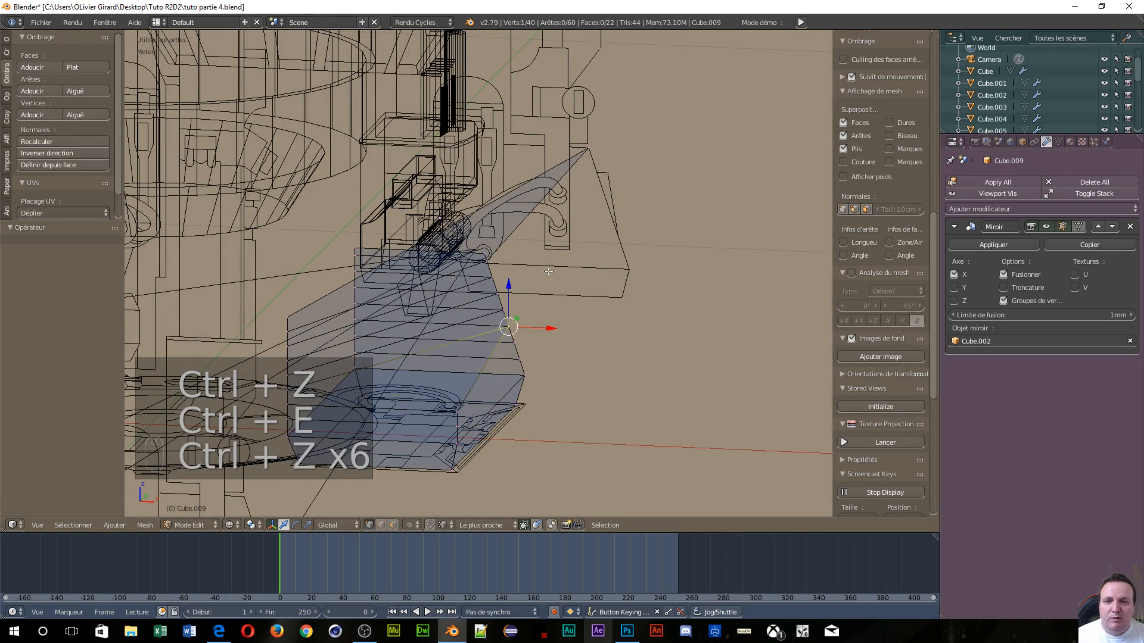
{"action": "key", "text": "ctrl+z"}
{"action": "key", "text": "ctrl+z"}
{"action": "key", "text": "ctrl+z"}
{"action": "key", "text": "ctrl+z"}
{"action": "key", "text": "ctrl+z"}
{"action": "key", "text": "ctrl+z"}
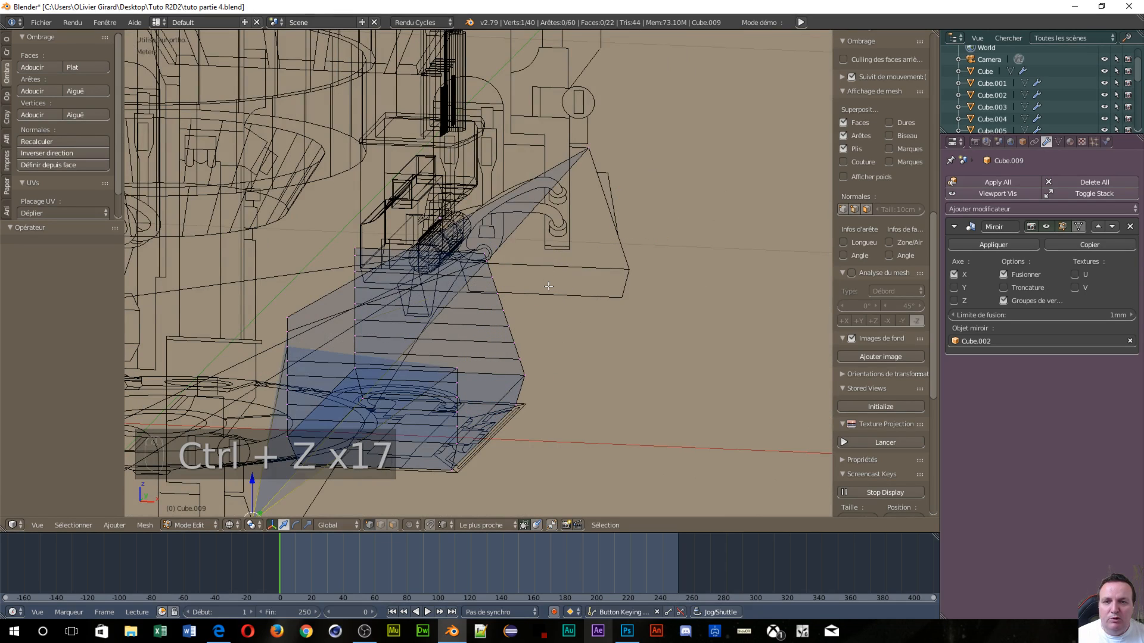
{"action": "key", "text": "ctrl+z"}
{"action": "key", "text": "ctrl+z"}
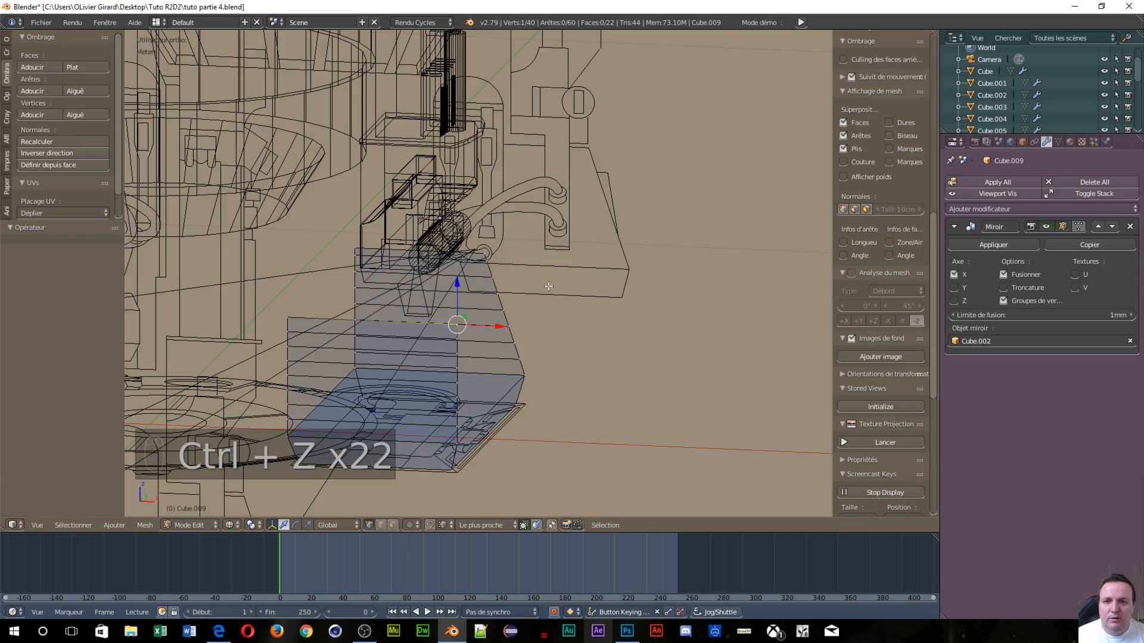
Try to snap the front wall's top outer vertex onto the rear wall's top outer corner in front view, and undo the move
{"action": "scroll", "coordinate": [539, 301], "scroll_direction": "up", "scroll_amount": 5}
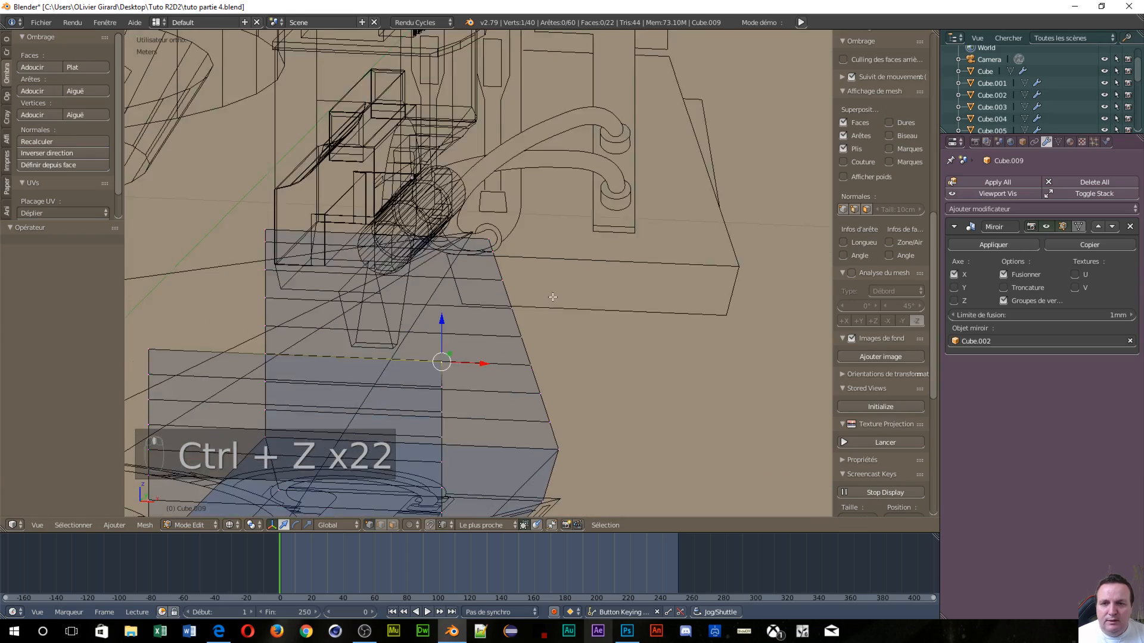
{"action": "middle_click_drag", "start_coordinate": [555, 263], "coordinate": [562, 285]}
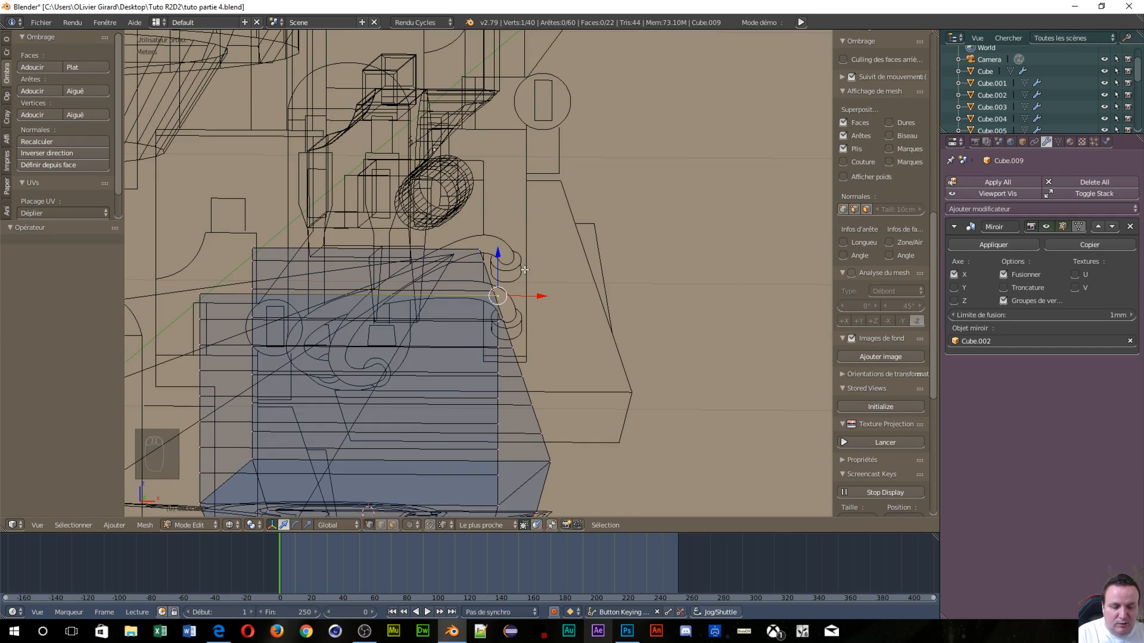
{"action": "key", "text": "KP_1"}
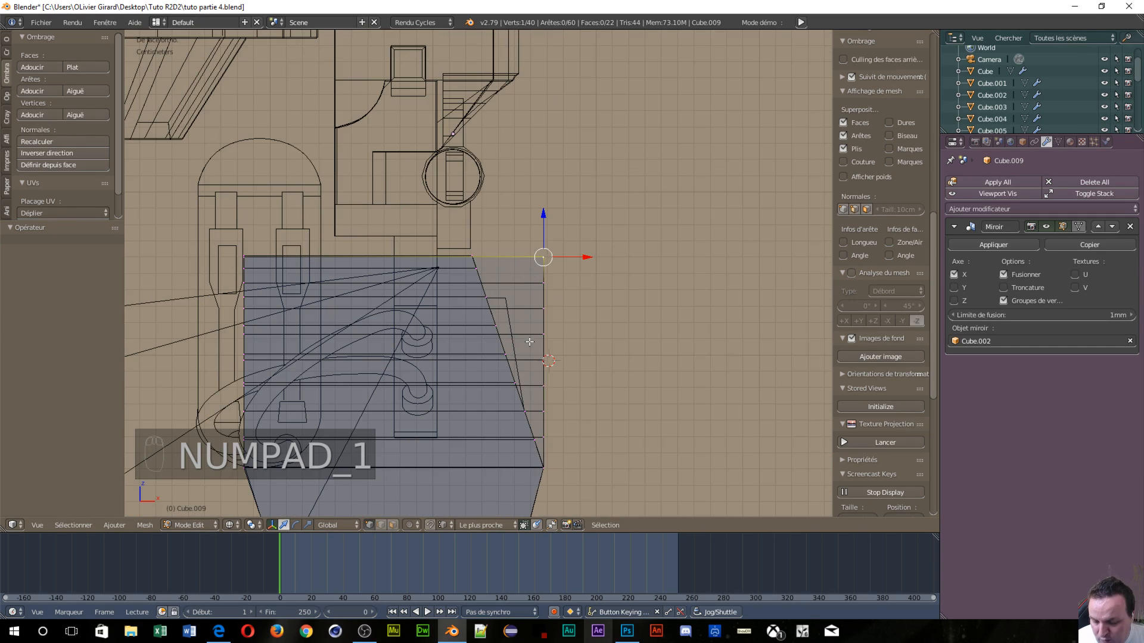
{"action": "key", "text": "g"}
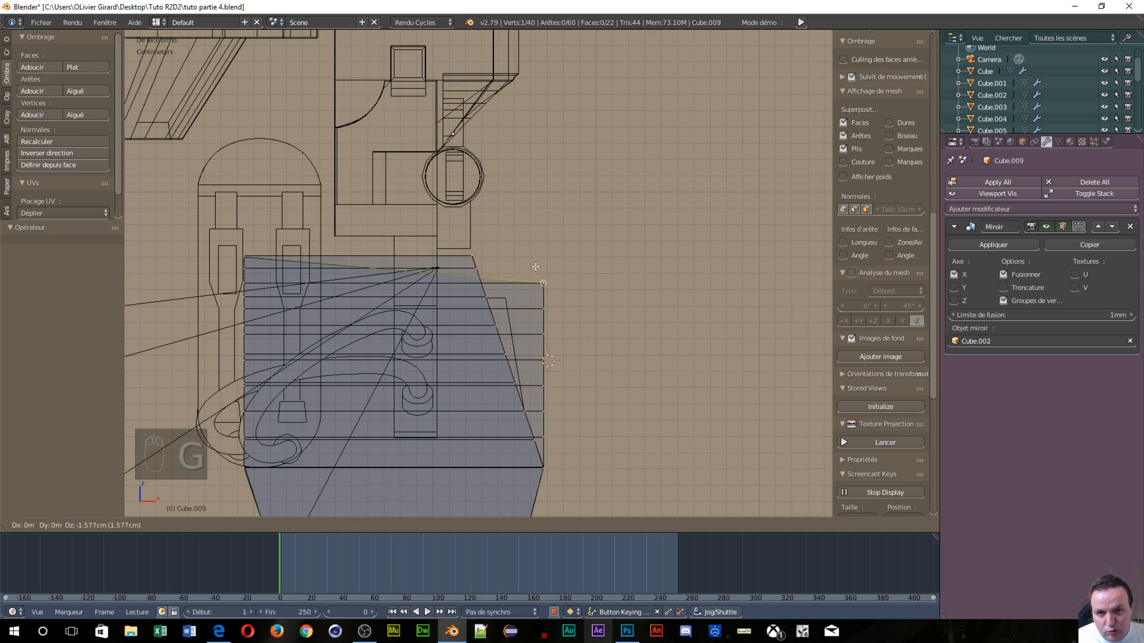
{"action": "left_click", "coordinate": [472, 267]}
{"action": "middle_click_drag", "start_coordinate": [474, 263], "coordinate": [566, 293]}
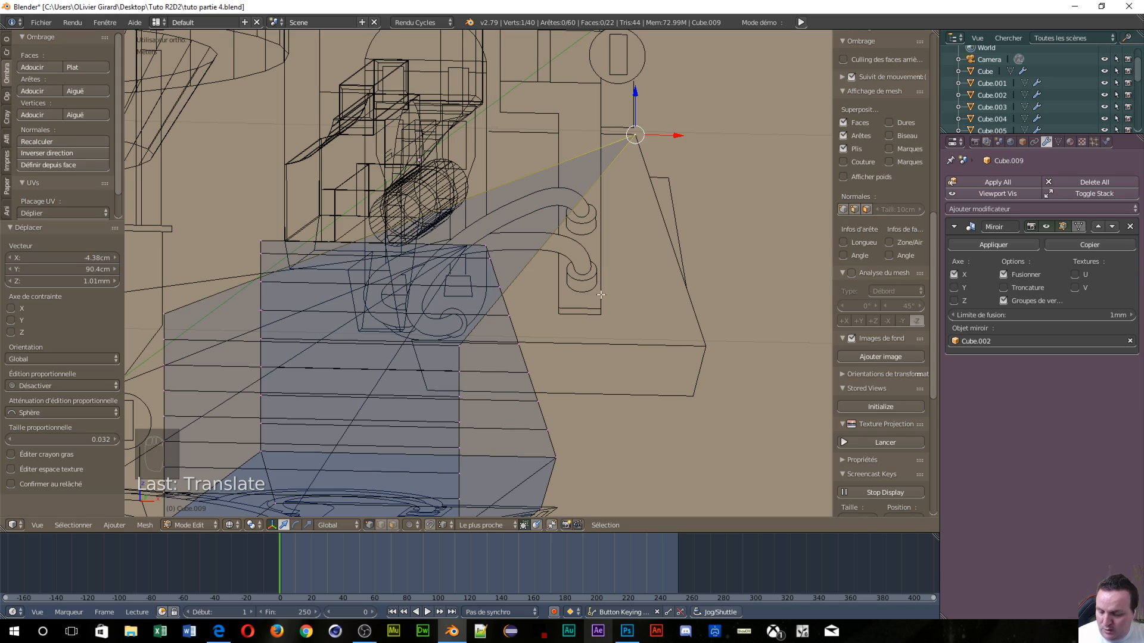
{"action": "key", "text": "ctrl+z"}
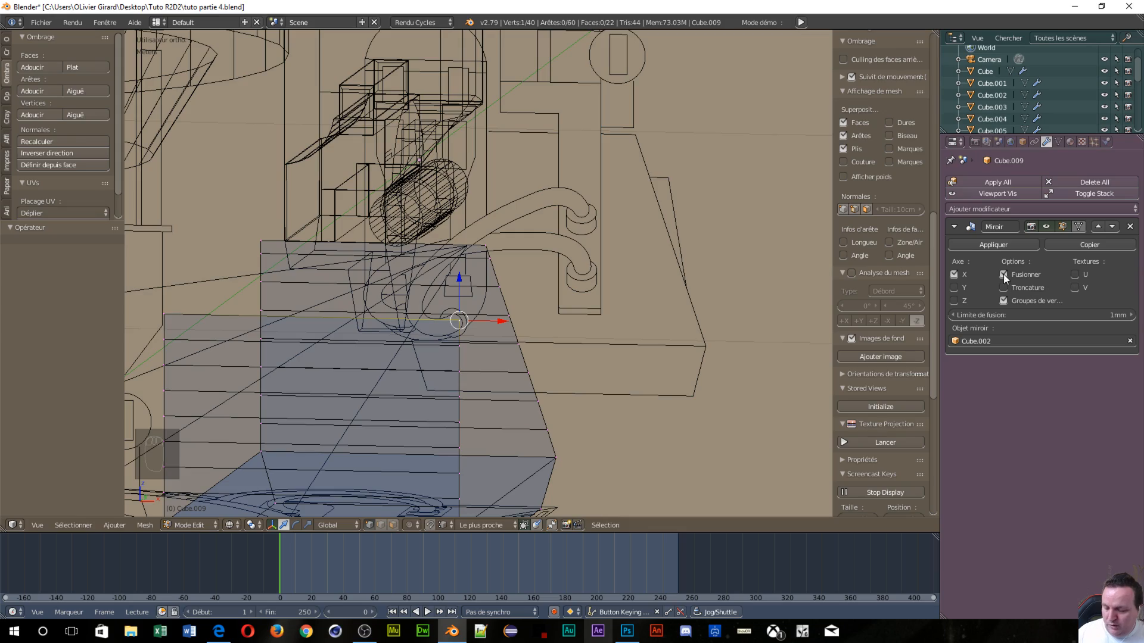
Switch to face selection and delete the front wall's eight stacked faces
{"action": "scroll", "coordinate": [858, 340], "scroll_direction": "down", "scroll_amount": 2}
{"action": "scroll", "coordinate": [809, 320], "scroll_direction": "down", "scroll_amount": 1}
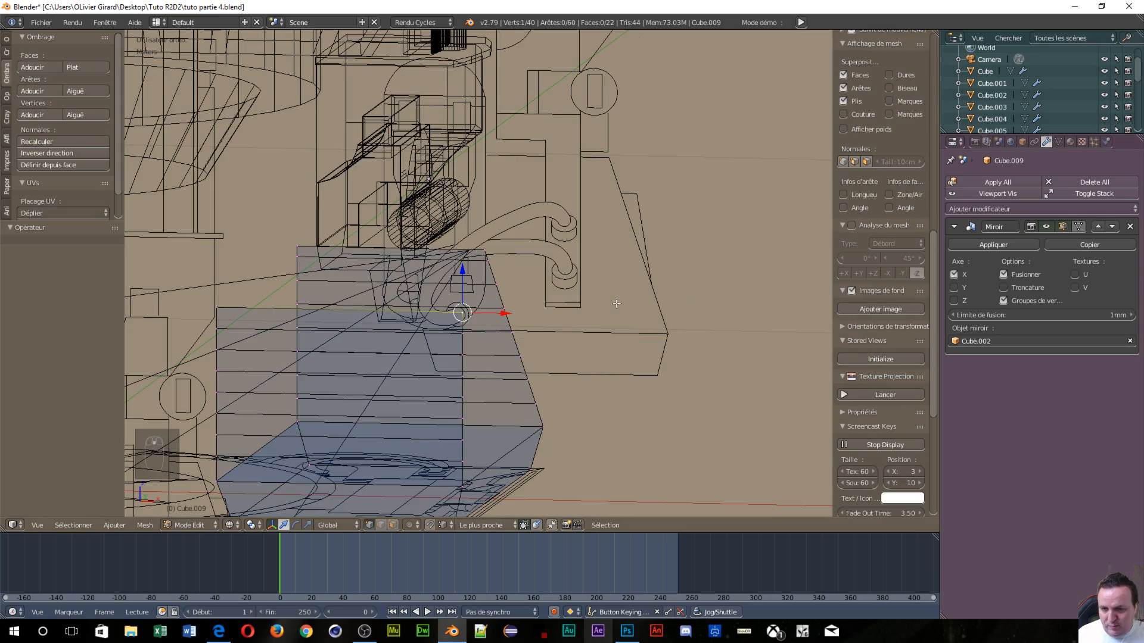
{"action": "middle_click_drag", "start_coordinate": [616, 304], "coordinate": [685, 286]}
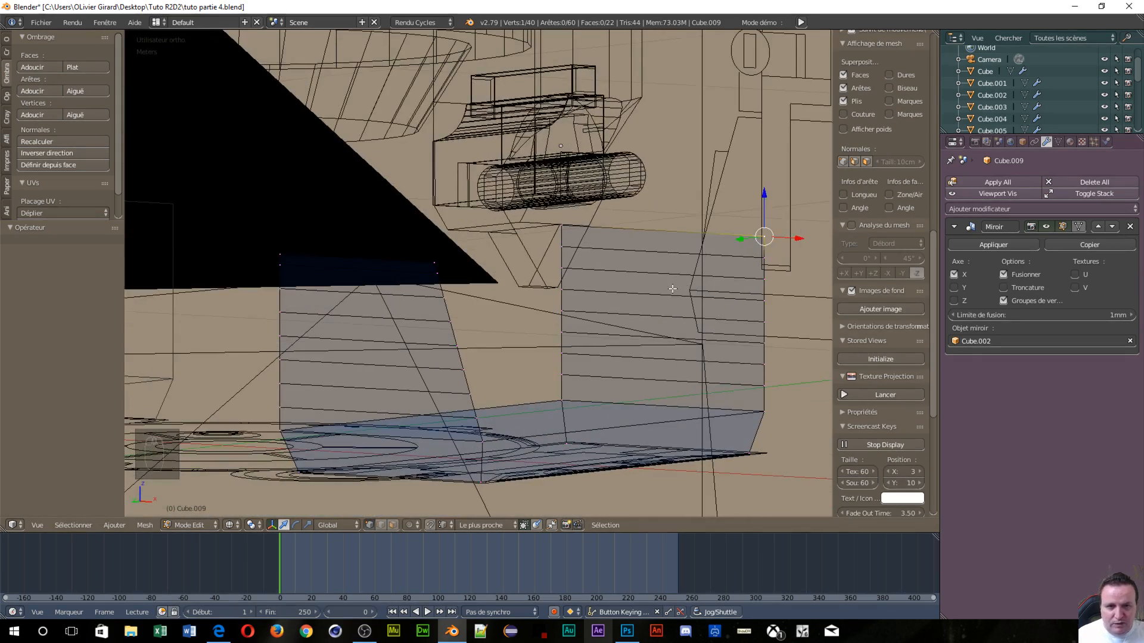
{"action": "key", "text": "ctrl+Tab"}
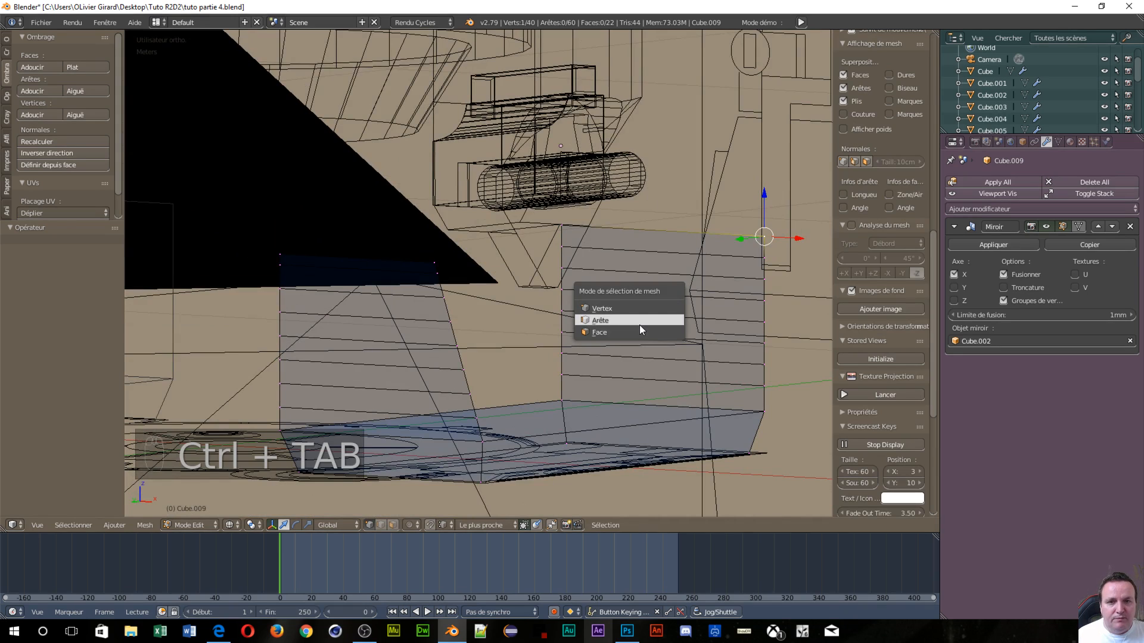
{"action": "left_click", "coordinate": [592, 332]}
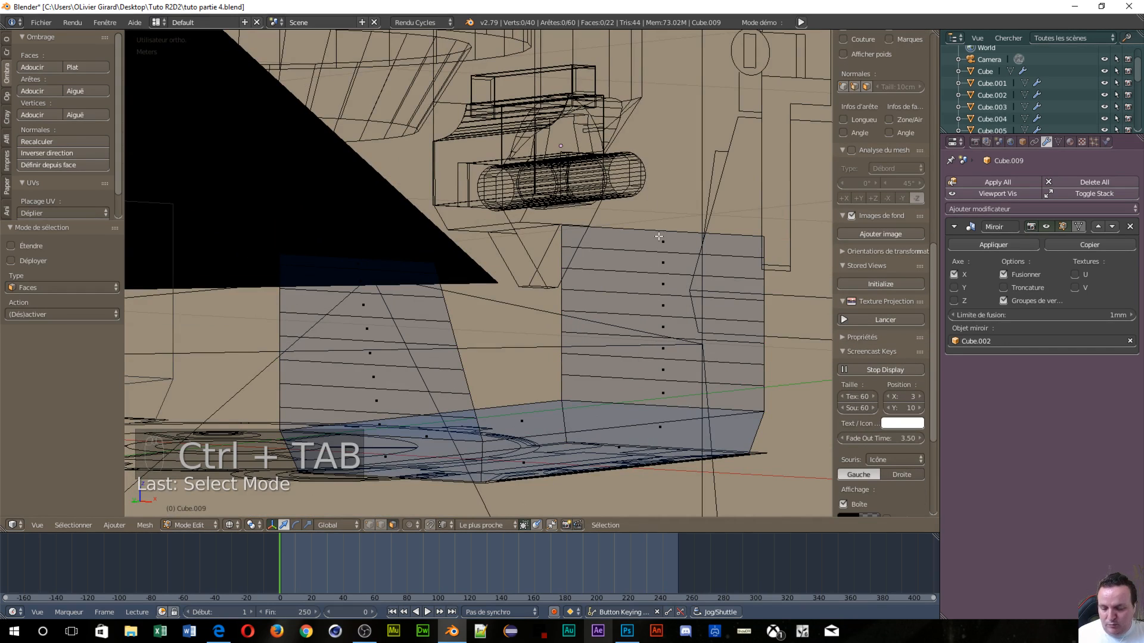
{"action": "key", "text": "b"}
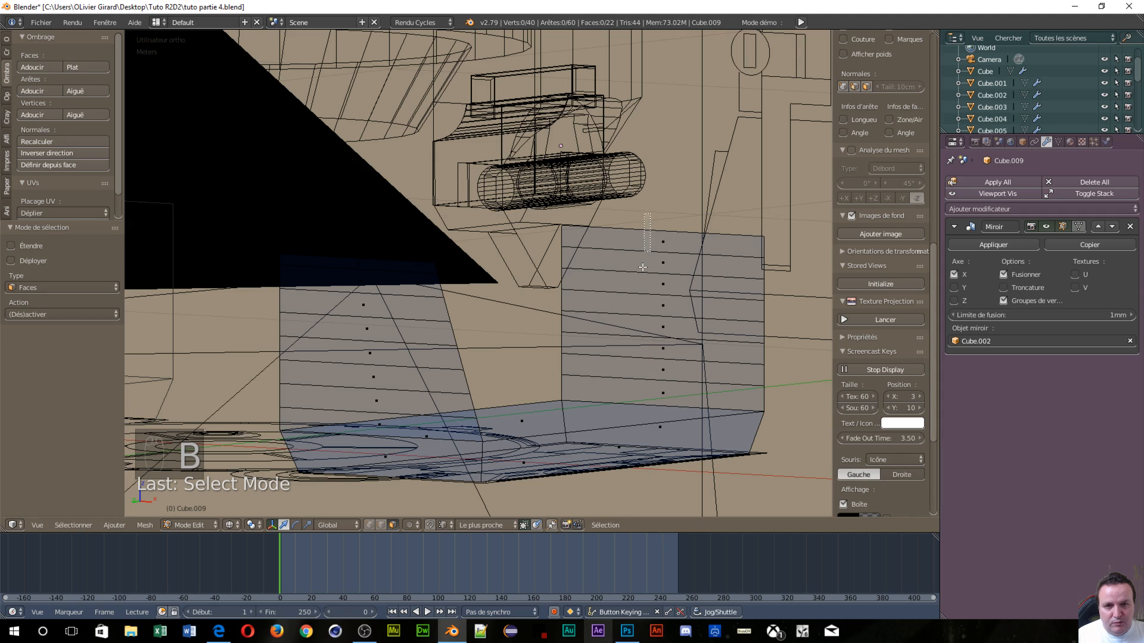
{"action": "left_click_drag", "start_coordinate": [650, 213], "coordinate": [666, 397]}
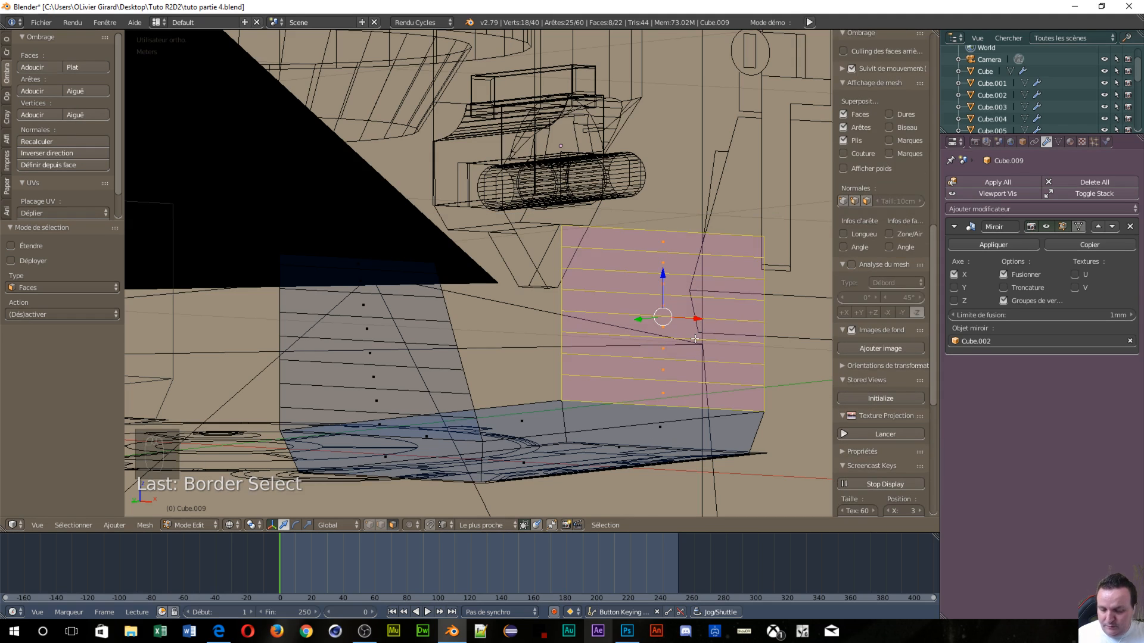
{"action": "key", "text": "x"}
{"action": "left_click", "coordinate": [681, 364]}
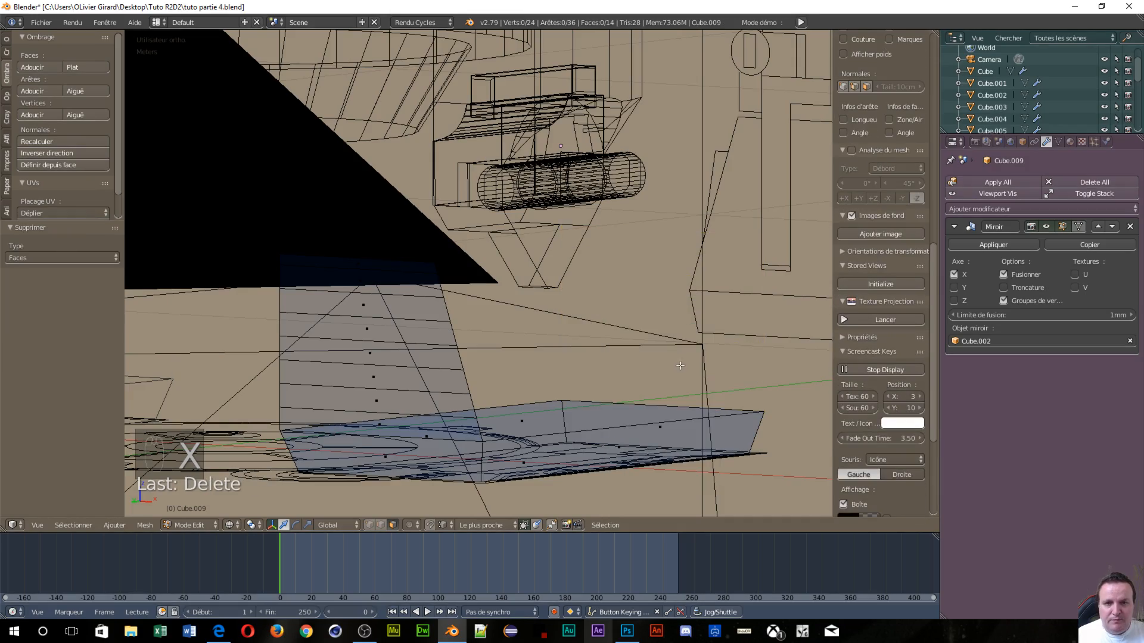
Dissolve the slanted rear wall's eight stacked faces into a single face
{"action": "middle_click_drag", "start_coordinate": [680, 365], "coordinate": [558, 415]}
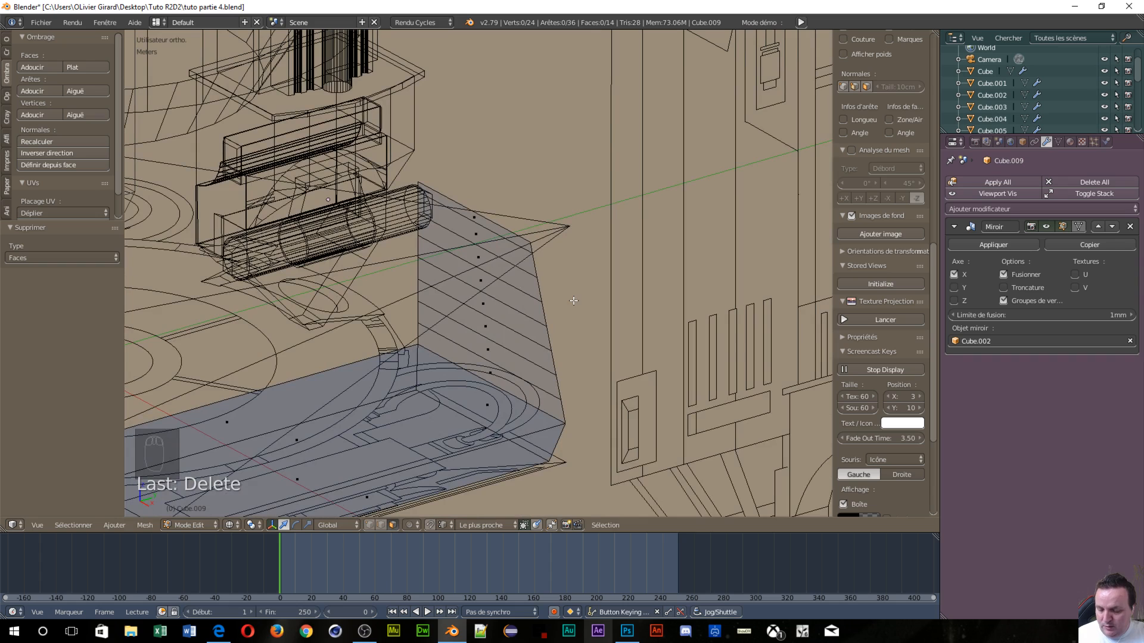
{"action": "middle_click_drag", "start_coordinate": [518, 275], "coordinate": [559, 314]}
{"action": "key", "text": "b"}
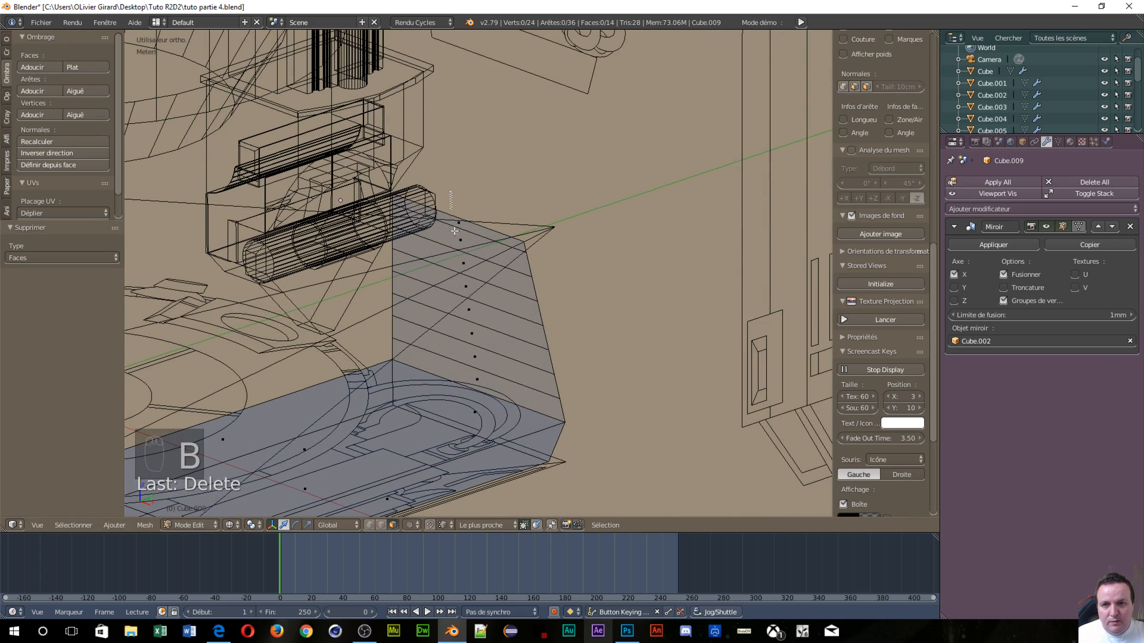
{"action": "left_click_drag", "start_coordinate": [450, 192], "coordinate": [494, 381]}
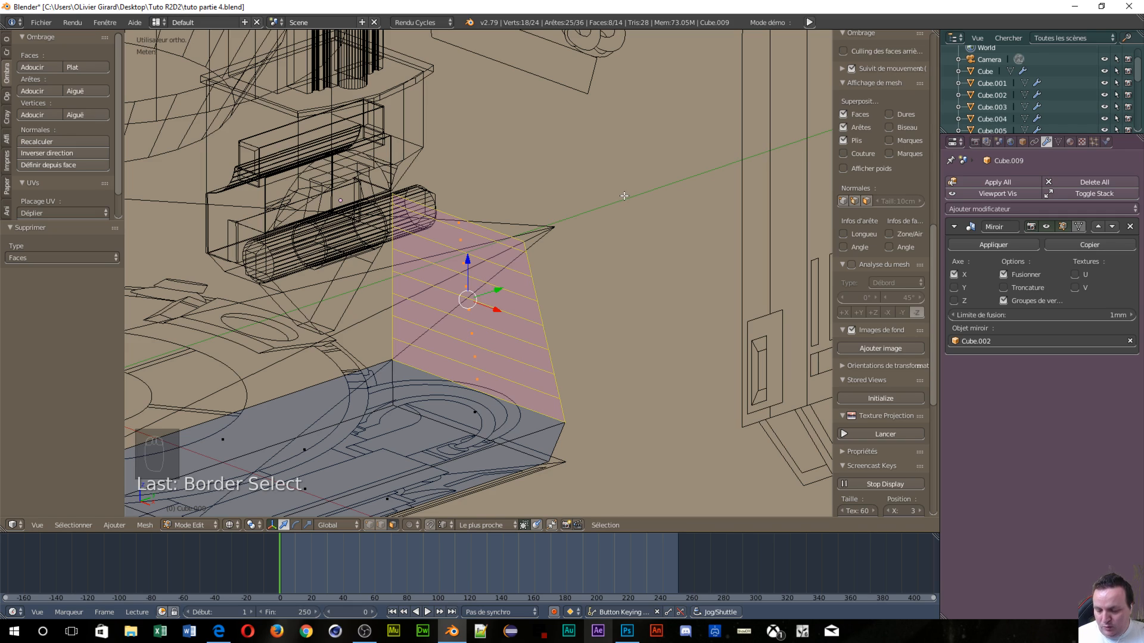
{"action": "key", "text": "x"}
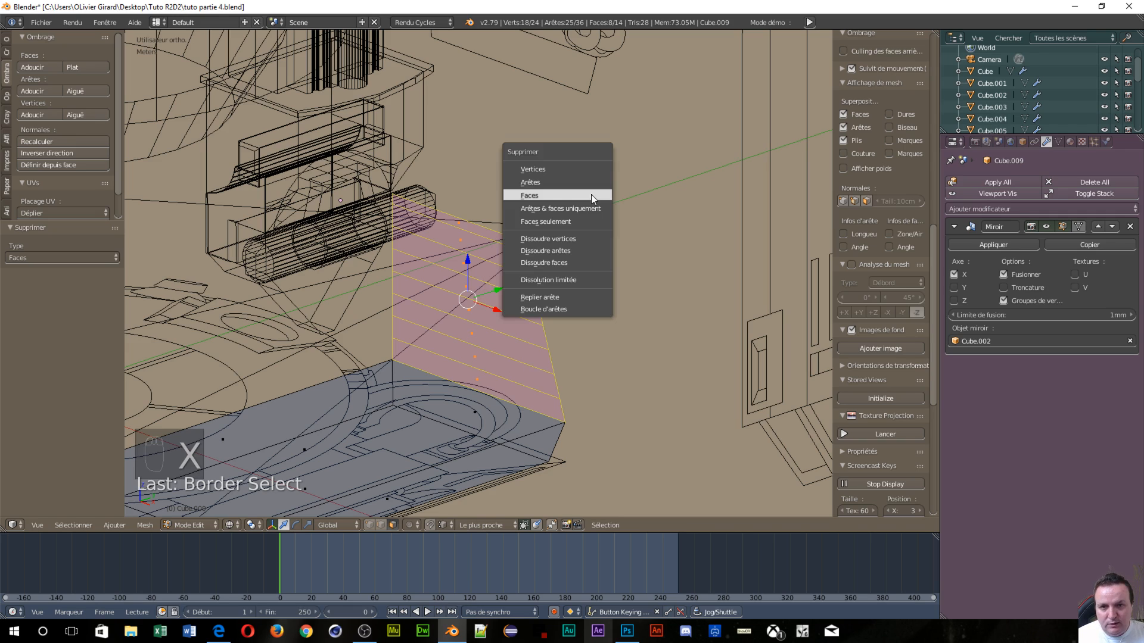
{"action": "left_click", "coordinate": [568, 263]}
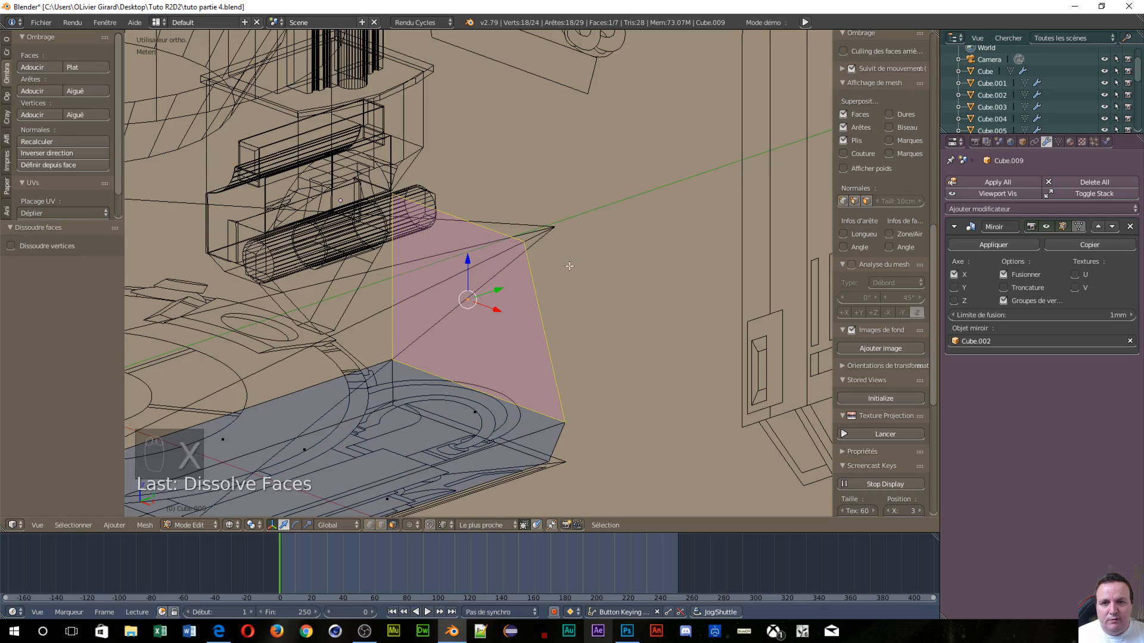
Switch to vertex selection and delete the fourteen intermediate vertices along the rear wall's two side edges
{"action": "middle_click_drag", "start_coordinate": [570, 267], "coordinate": [528, 284]}
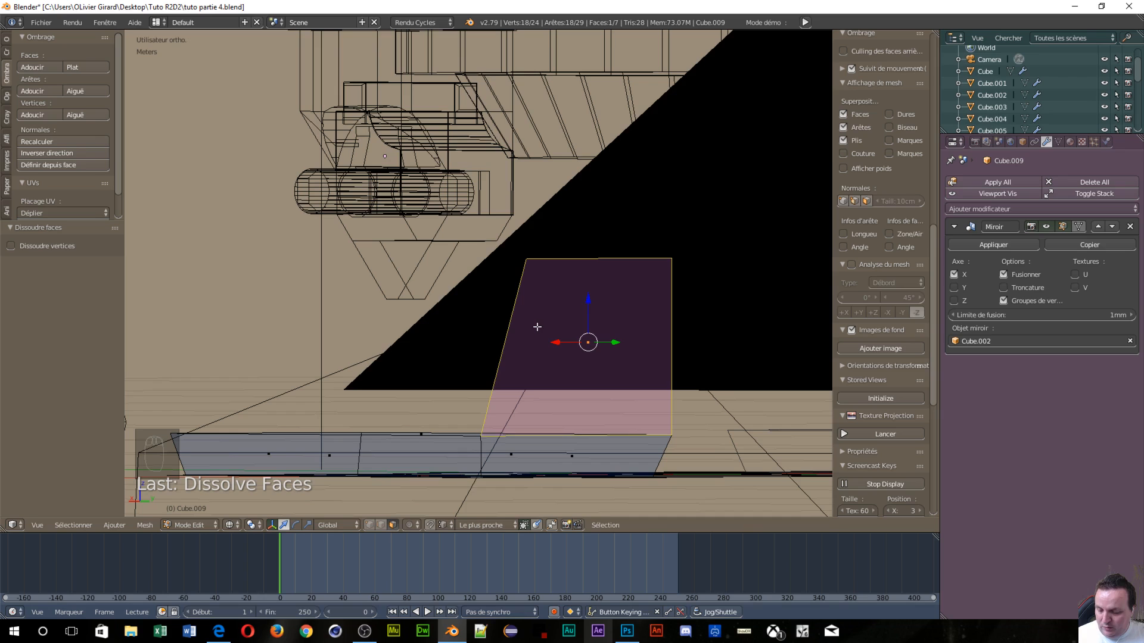
{"action": "key", "text": "ctrl+Tab"}
{"action": "left_click", "coordinate": [475, 308]}
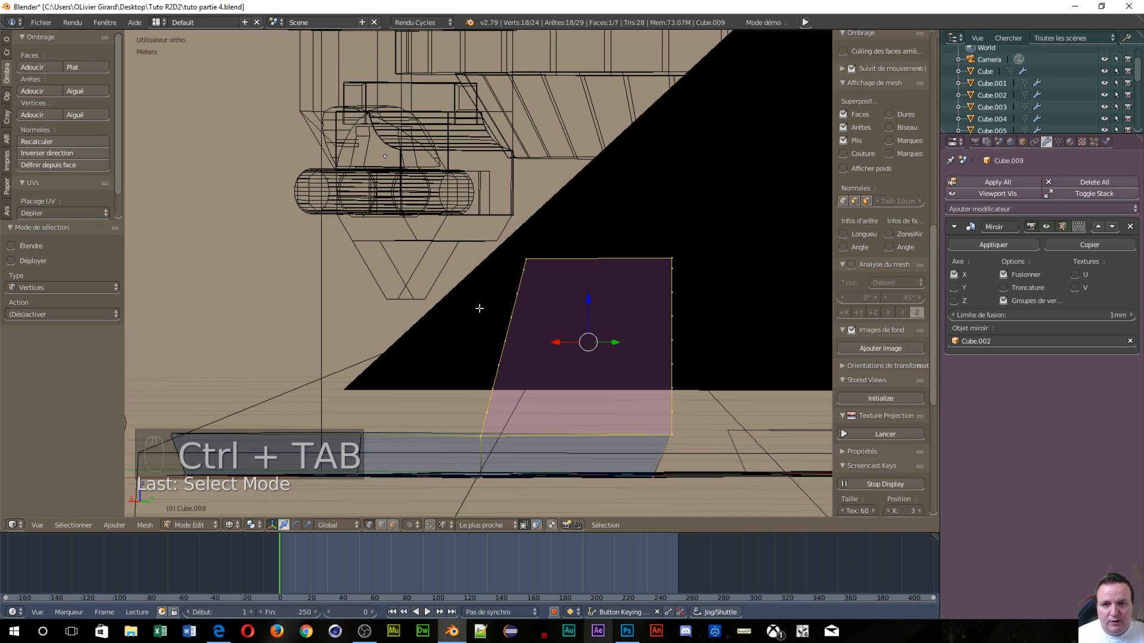
{"action": "key", "text": "a"}
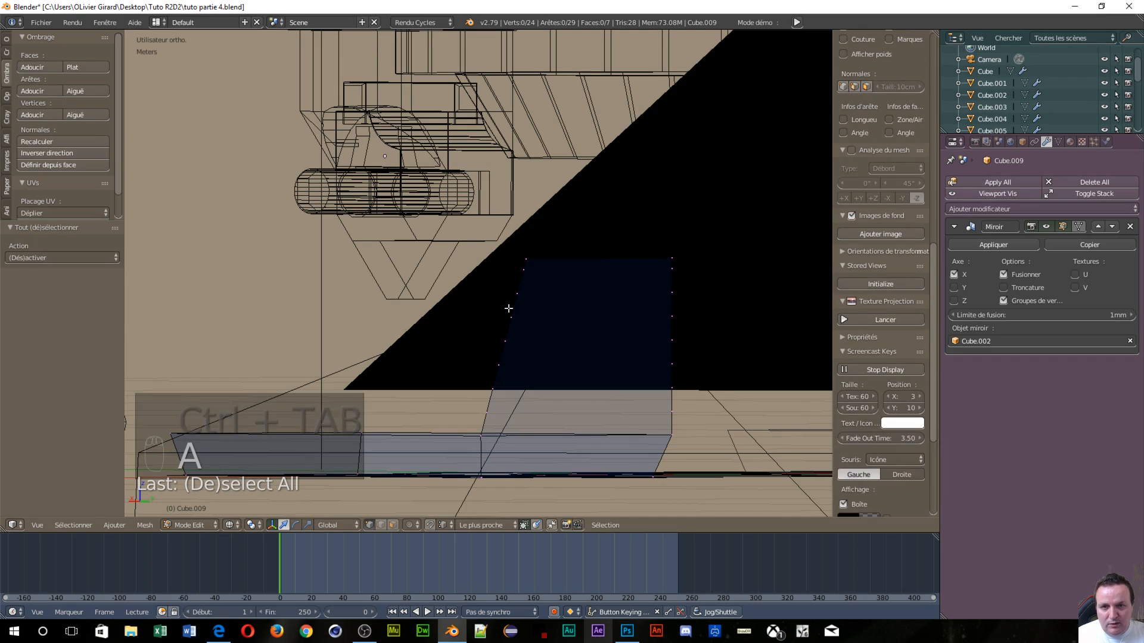
{"action": "middle_click_drag", "start_coordinate": [573, 291], "coordinate": [536, 306]}
{"action": "key", "text": "c"}
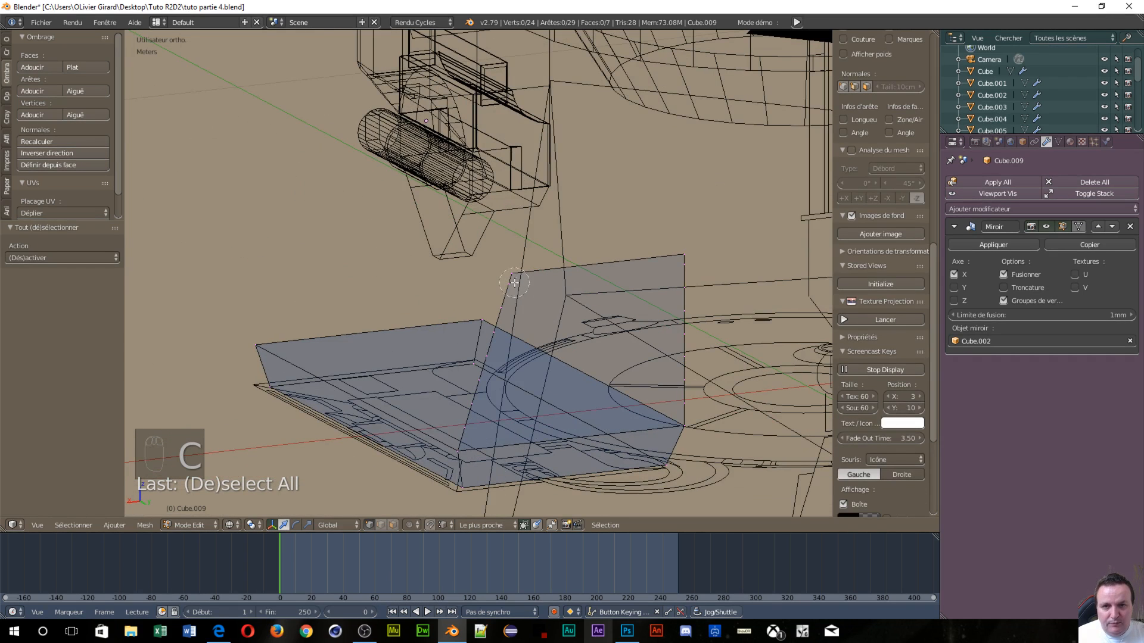
{"action": "left_click", "coordinate": [512, 277]}
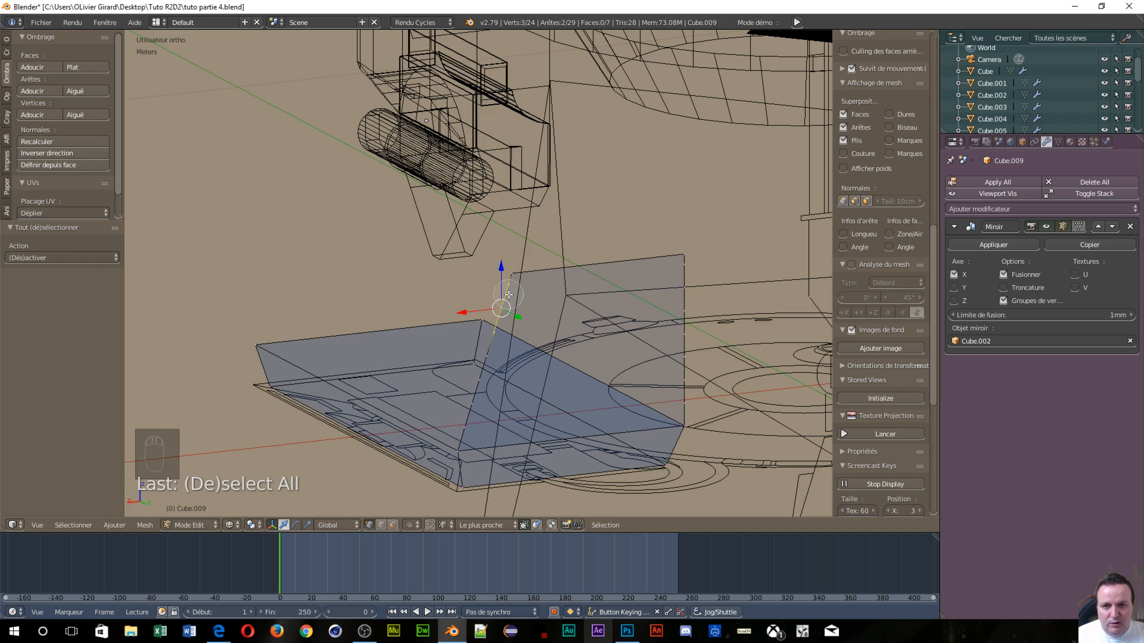
{"action": "mouse_move", "coordinate": [479, 351]}
{"action": "left_mouse_down"}
{"action": "mouse_move", "coordinate": [457, 411]}
{"action": "mouse_move", "coordinate": [463, 430]}
{"action": "left_mouse_up"}
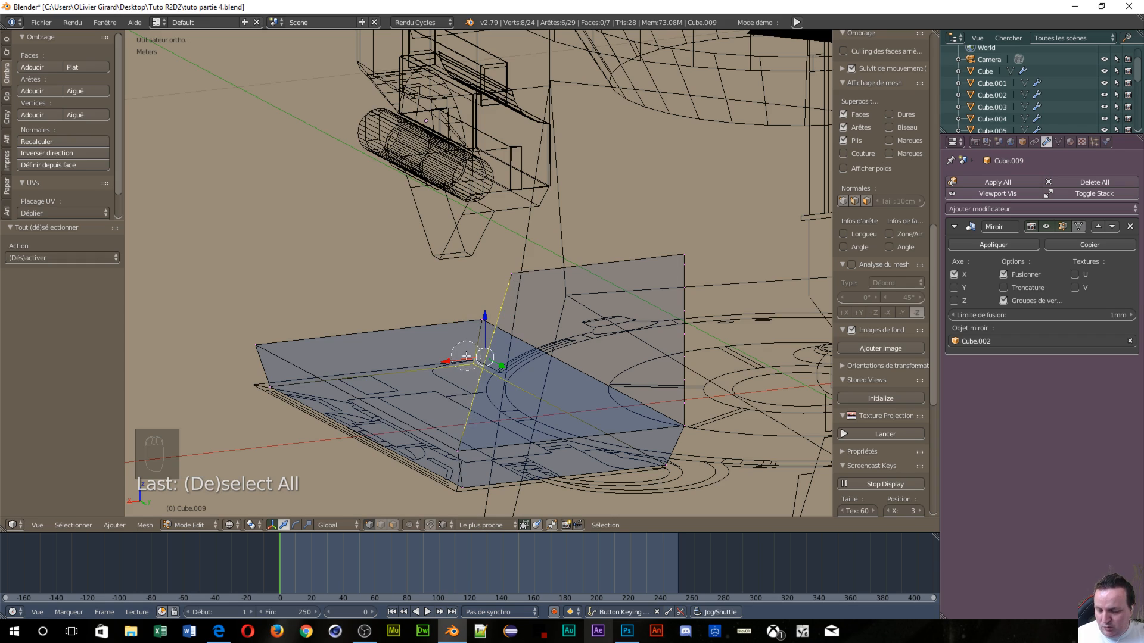
{"action": "middle_click", "coordinate": [467, 356]}
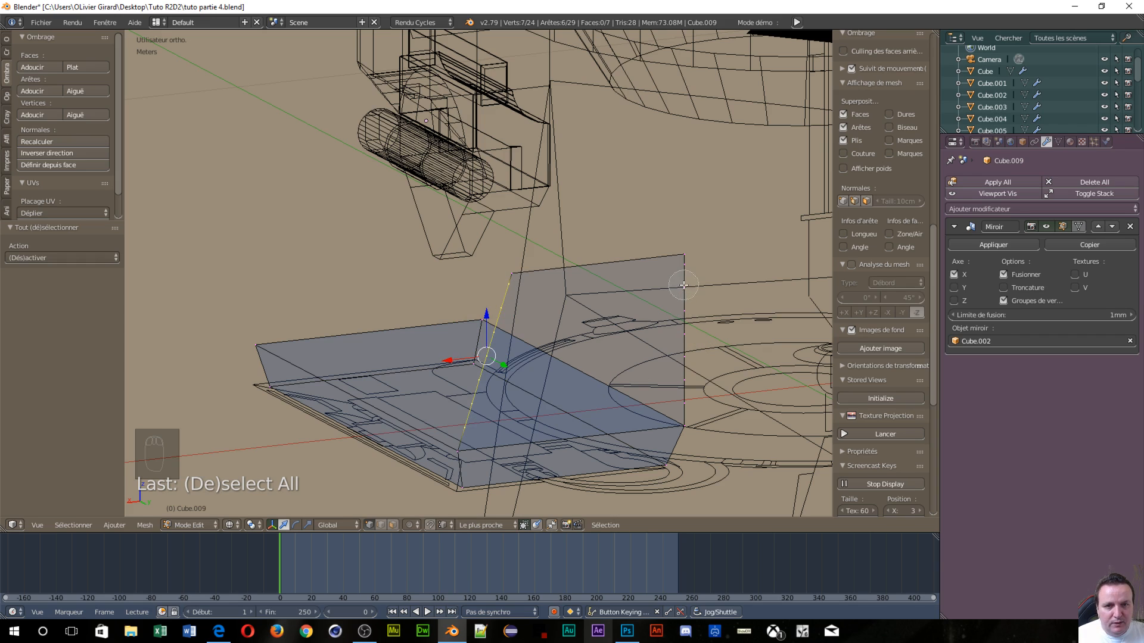
{"action": "left_click_drag", "start_coordinate": [684, 263], "coordinate": [685, 396]}
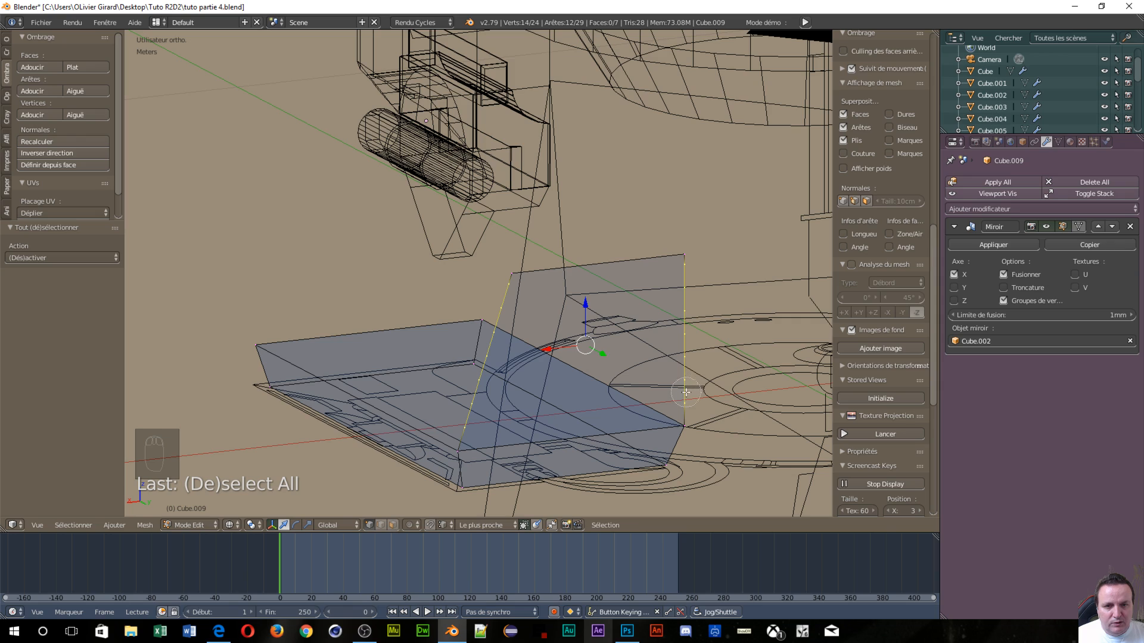
{"action": "right_click", "coordinate": [721, 329]}
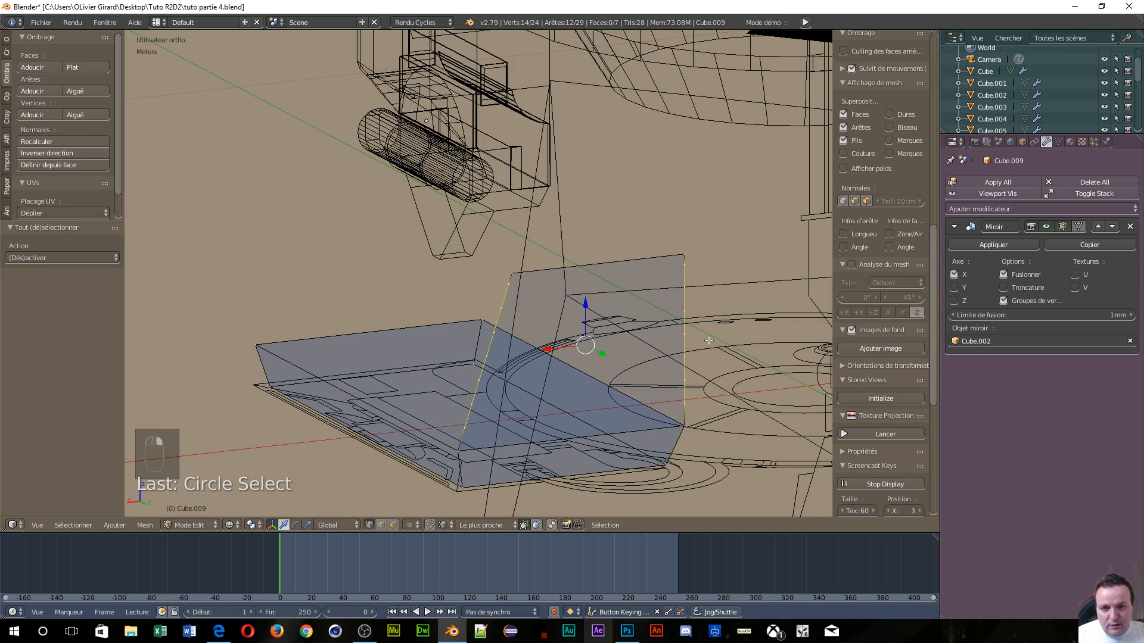
{"action": "key", "text": "x"}
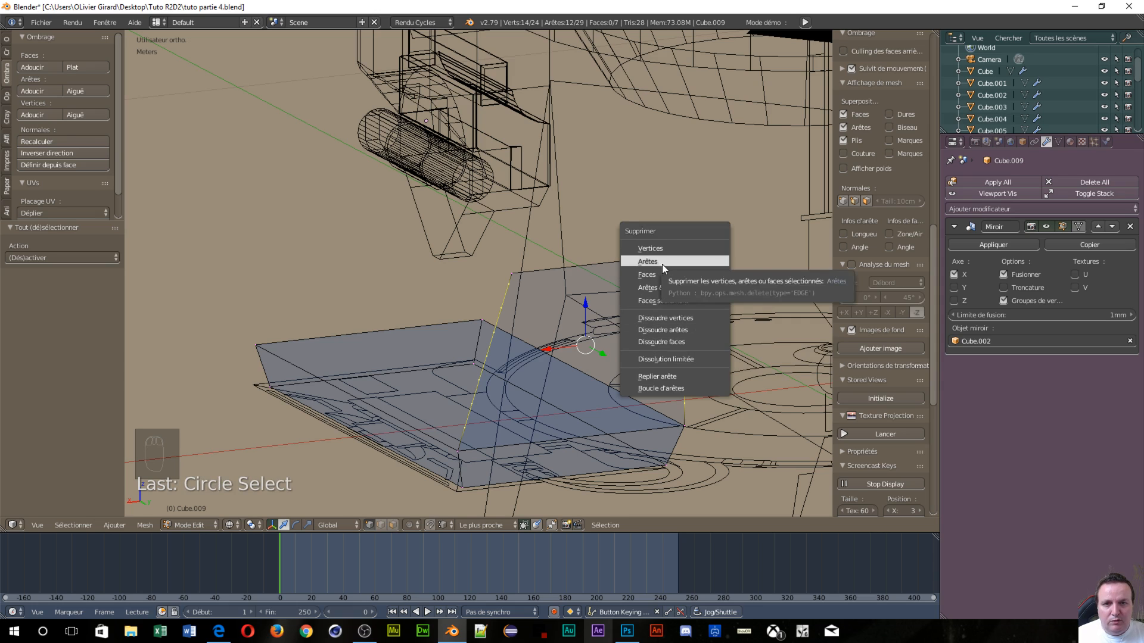
{"action": "left_click", "coordinate": [657, 248]}
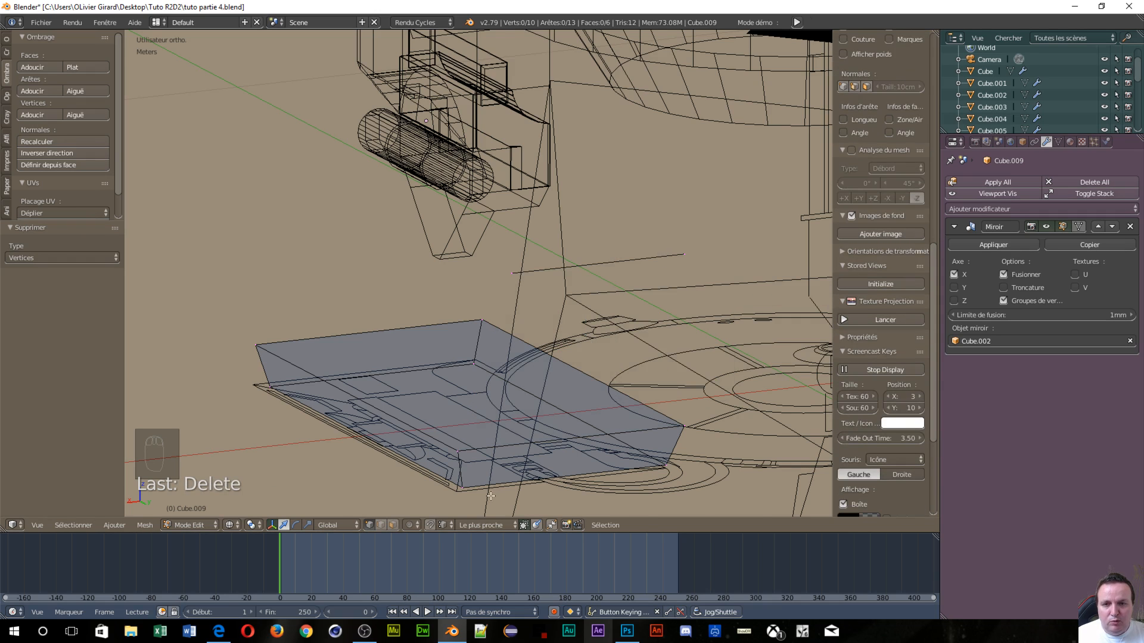
Create an edge joining the base's outer rear corner to the outer end of the loose rear top edge
{"action": "scroll", "coordinate": [516, 464], "scroll_direction": "up", "scroll_amount": 2}
{"action": "middle_click_drag", "start_coordinate": [523, 454], "coordinate": [600, 222], "text": "shift"}
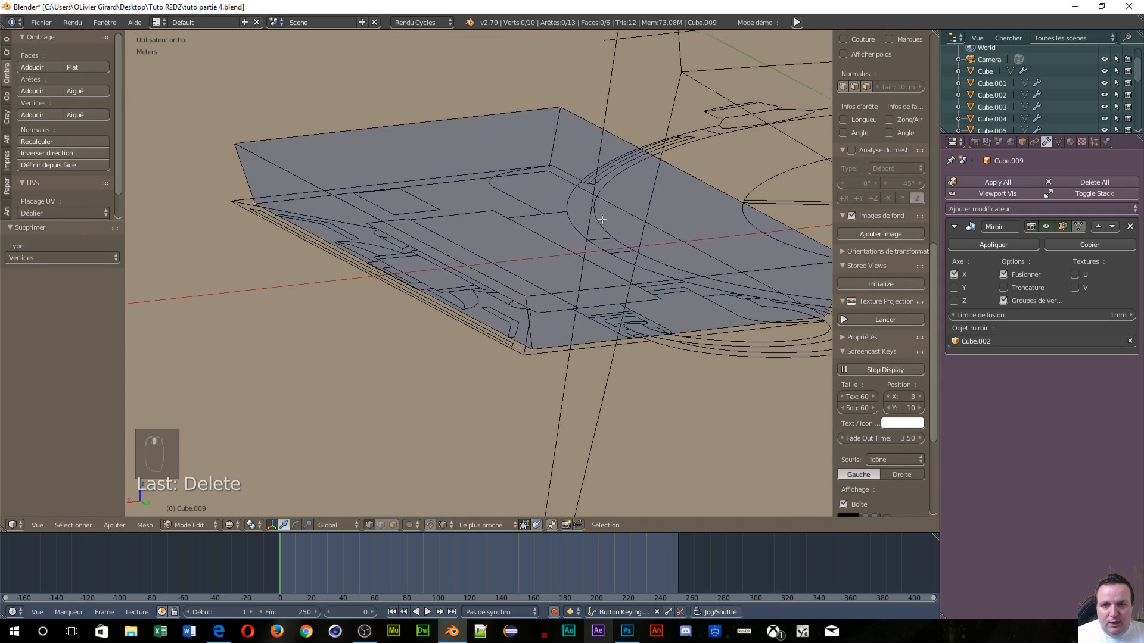
{"action": "right_click", "coordinate": [529, 296]}
{"action": "middle_click_drag", "start_coordinate": [554, 161], "coordinate": [541, 221], "text": "shift"}
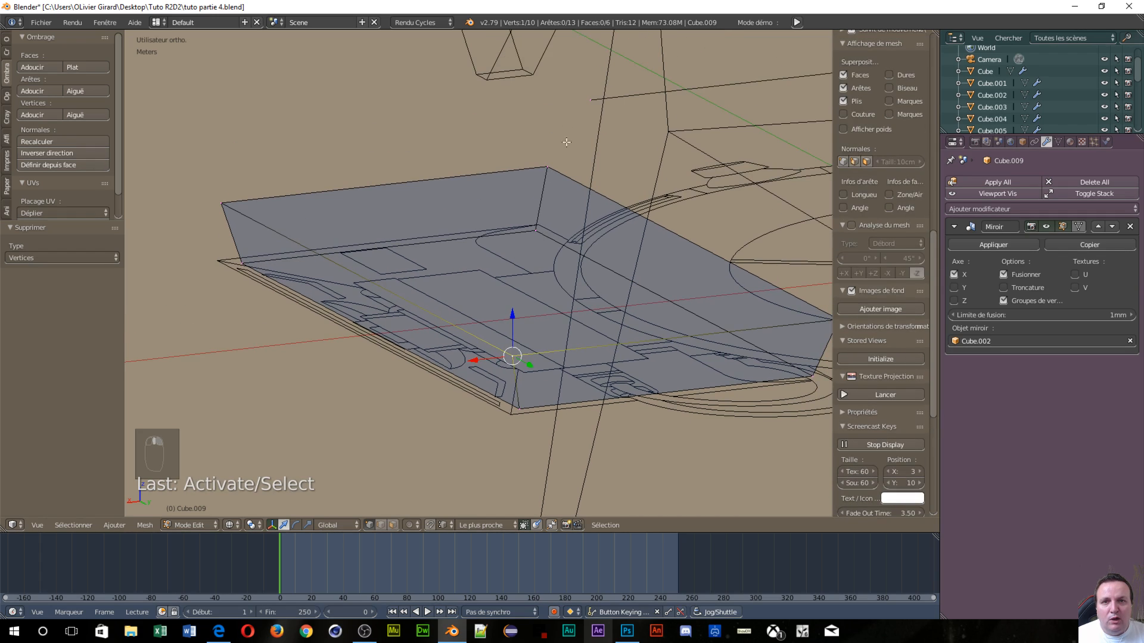
{"action": "right_click", "coordinate": [590, 104], "text": "shift"}
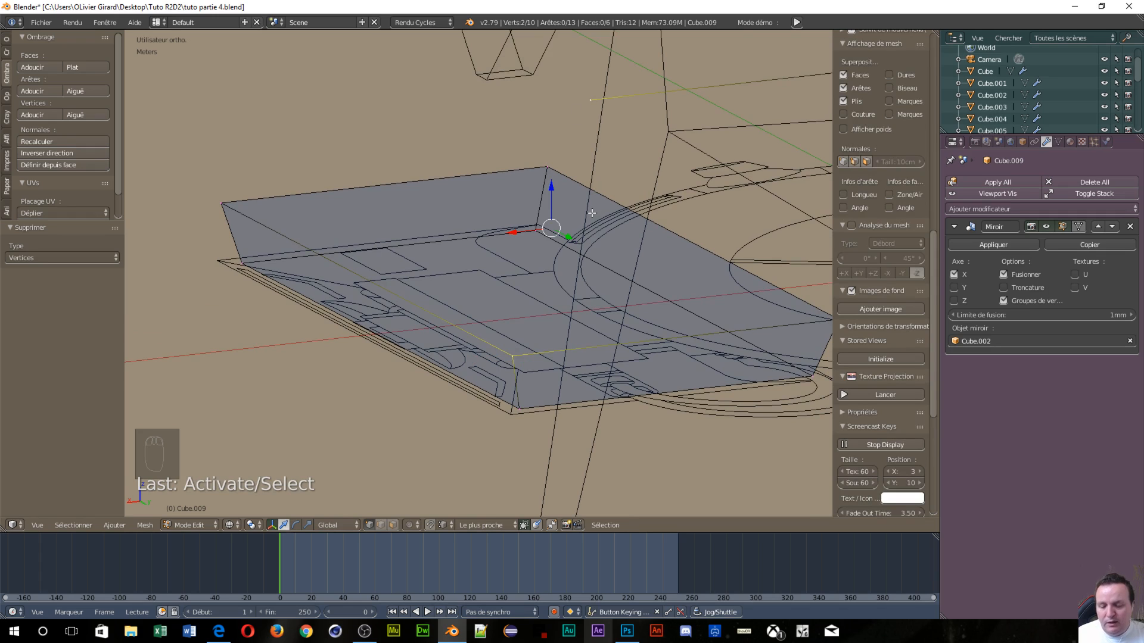
{"action": "key", "text": "f"}
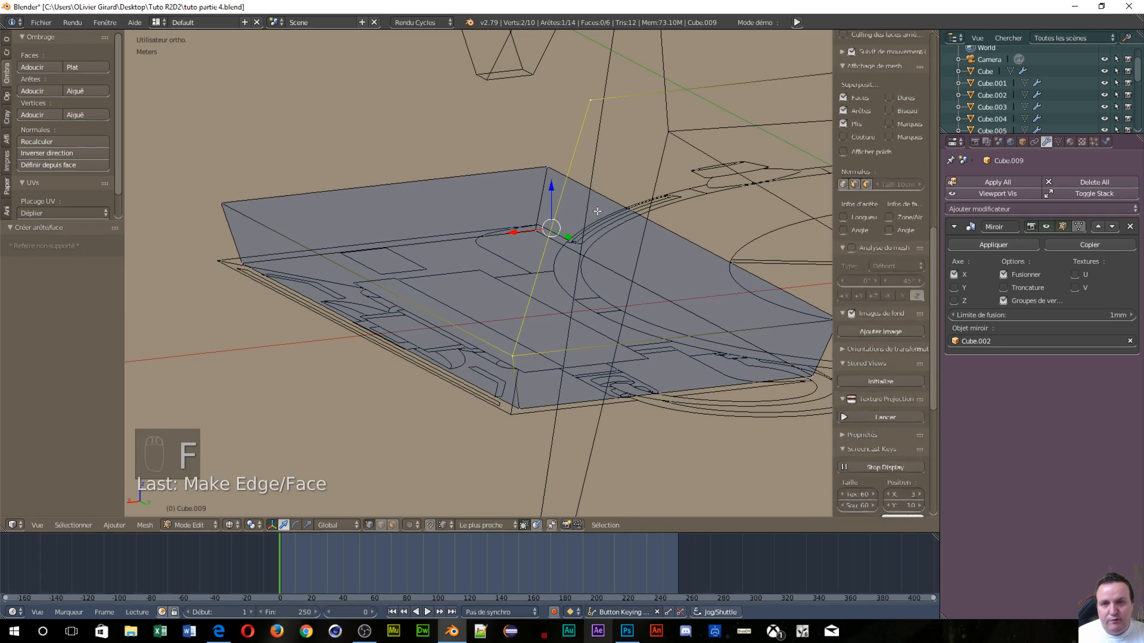
Extrude the new slanted edge -35.5 cm along Y to the base's front outer corner to form the outer side wall
{"action": "scroll", "coordinate": [688, 195], "scroll_direction": "down", "scroll_amount": 2}
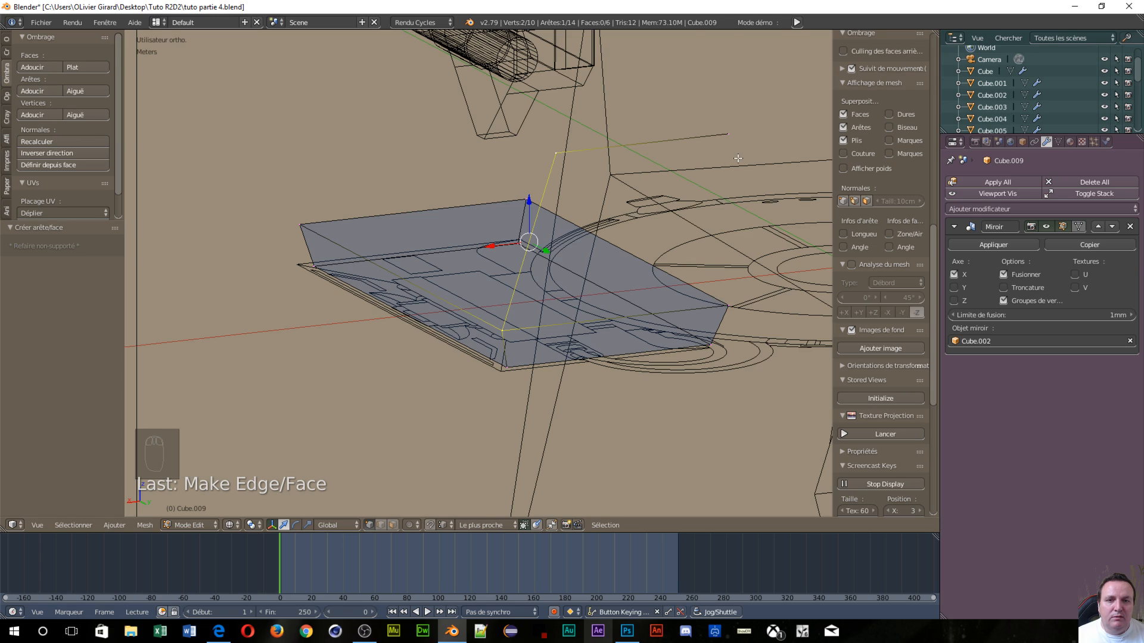
{"action": "scroll", "coordinate": [677, 237], "scroll_direction": "down", "scroll_amount": 1}
{"action": "middle_click_drag", "start_coordinate": [625, 251], "coordinate": [683, 247]}
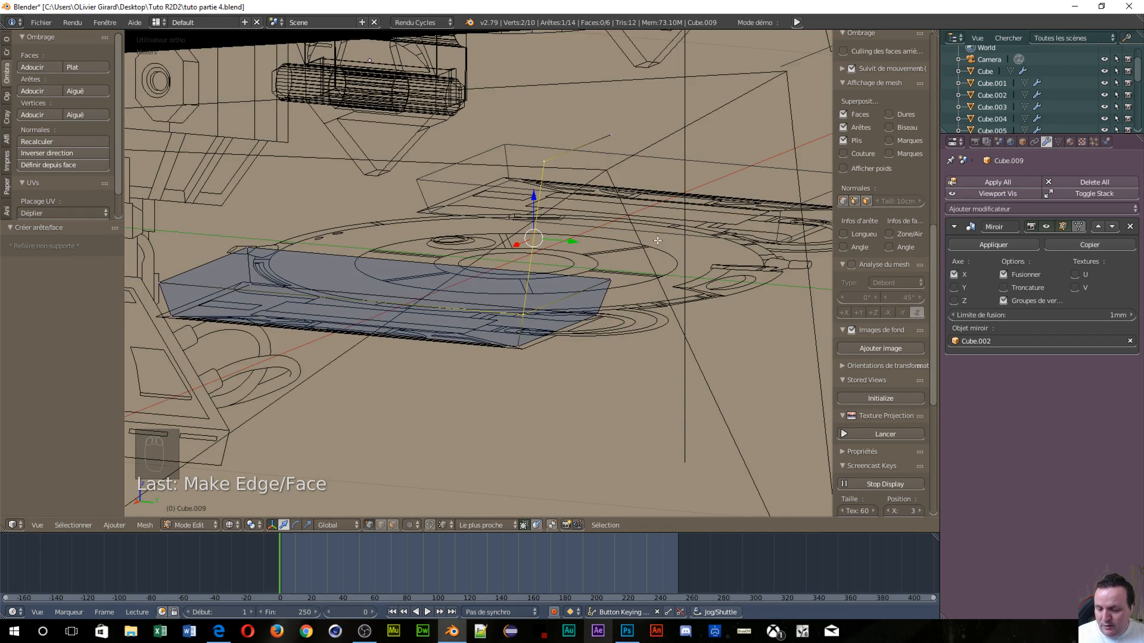
{"action": "key", "text": "e"}
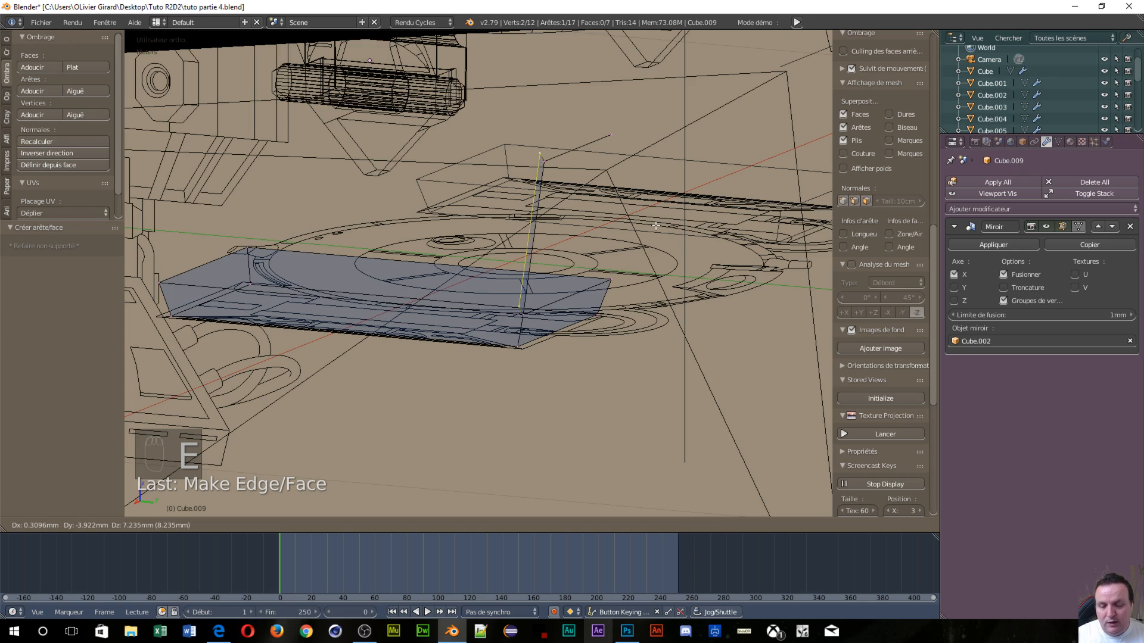
{"action": "key", "text": "y"}
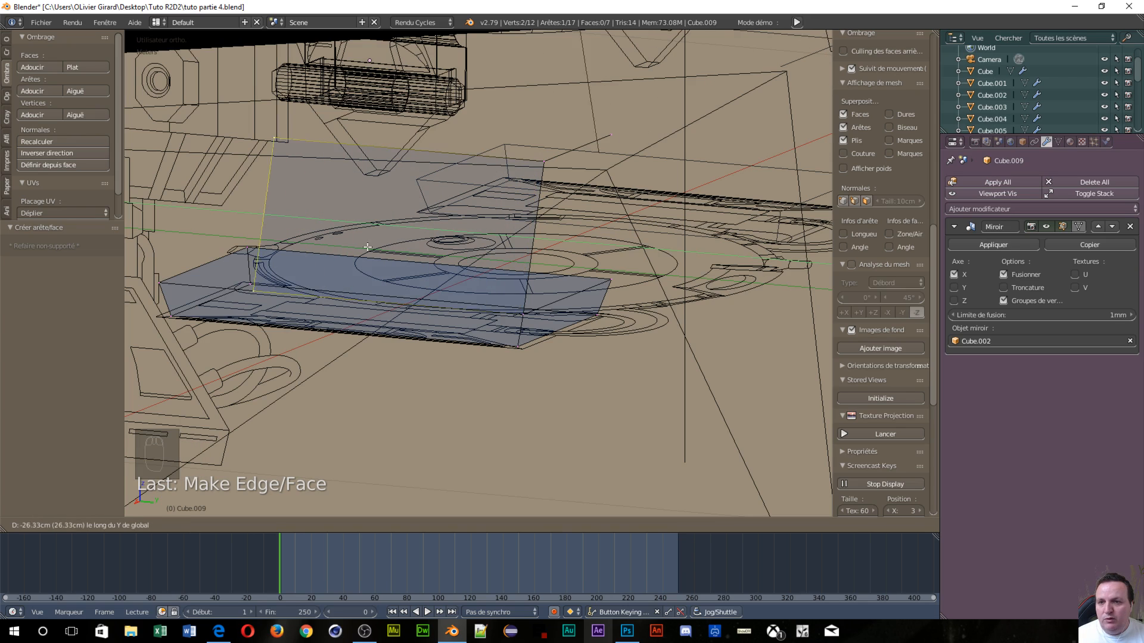
{"action": "left_click", "coordinate": [156, 285]}
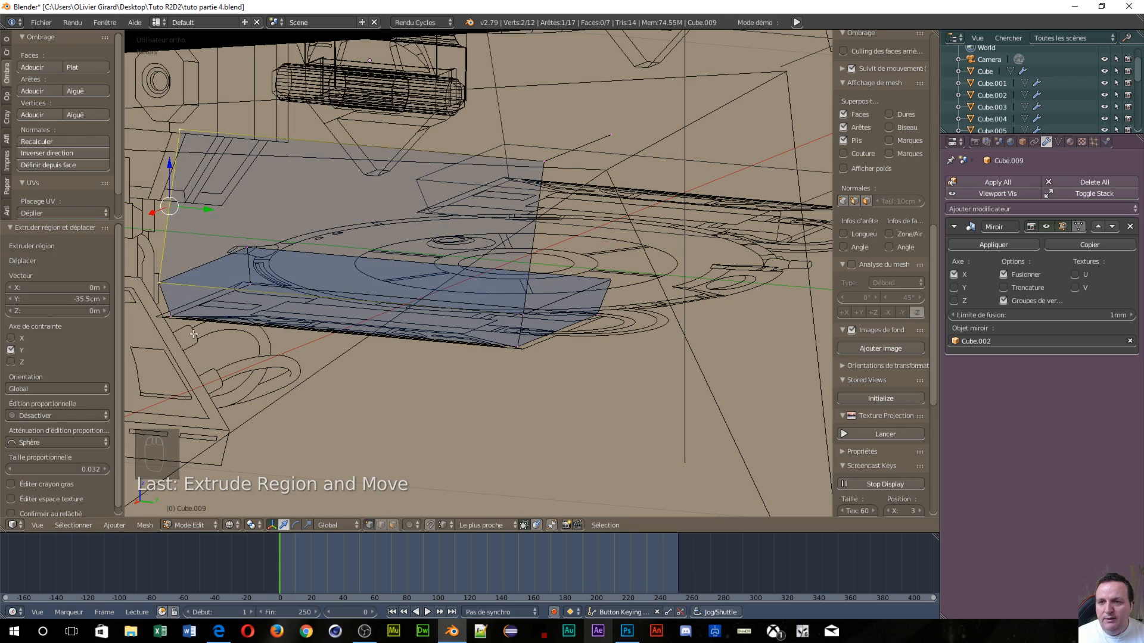
Merge at center the two overlapping vertices where the outer side wall meets the base's front outer corner
{"action": "scroll", "coordinate": [193, 334], "scroll_direction": "up", "scroll_amount": 2}
{"action": "middle_click_drag", "start_coordinate": [196, 333], "coordinate": [559, 360], "text": "shift"}
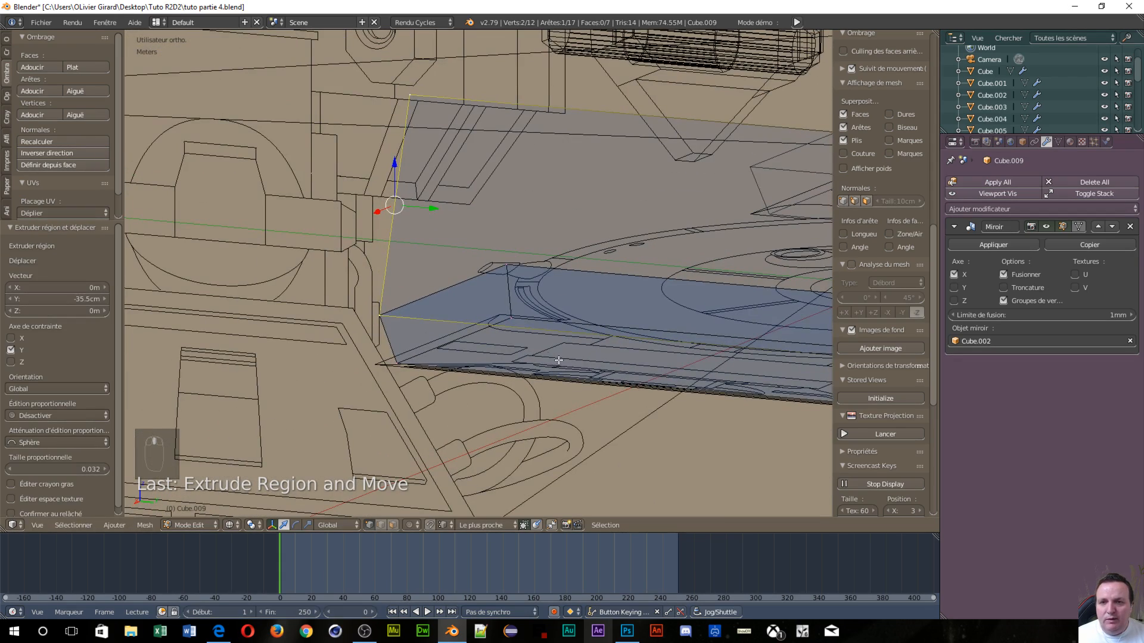
{"action": "scroll", "coordinate": [361, 332], "scroll_direction": "up", "scroll_amount": 8}
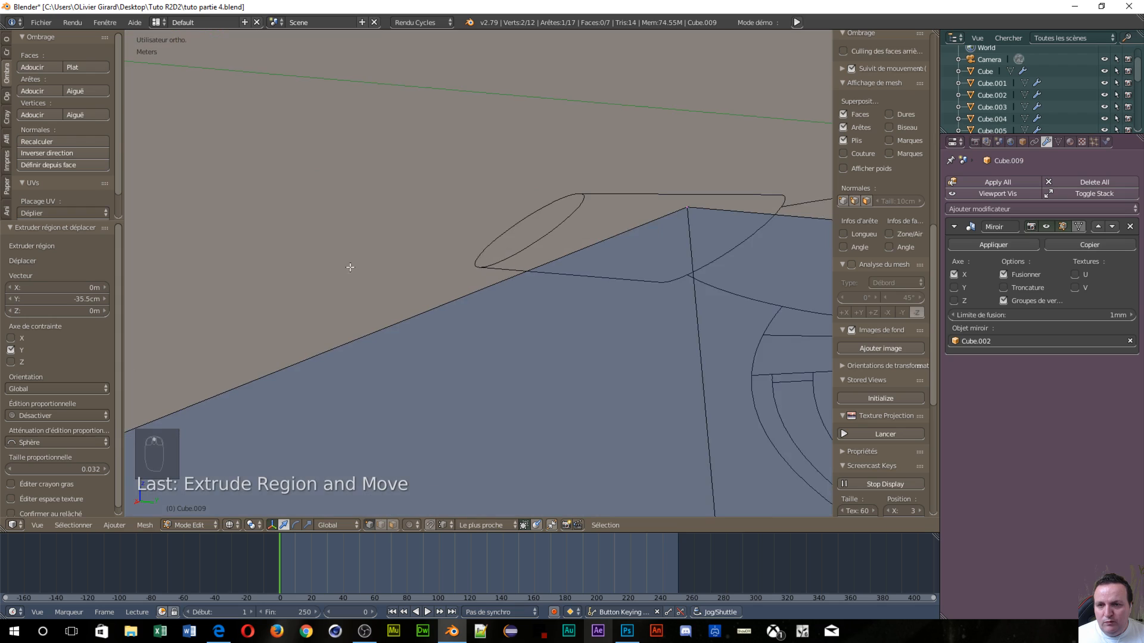
{"action": "middle_click_drag", "start_coordinate": [462, 246], "coordinate": [309, 42], "text": "shift"}
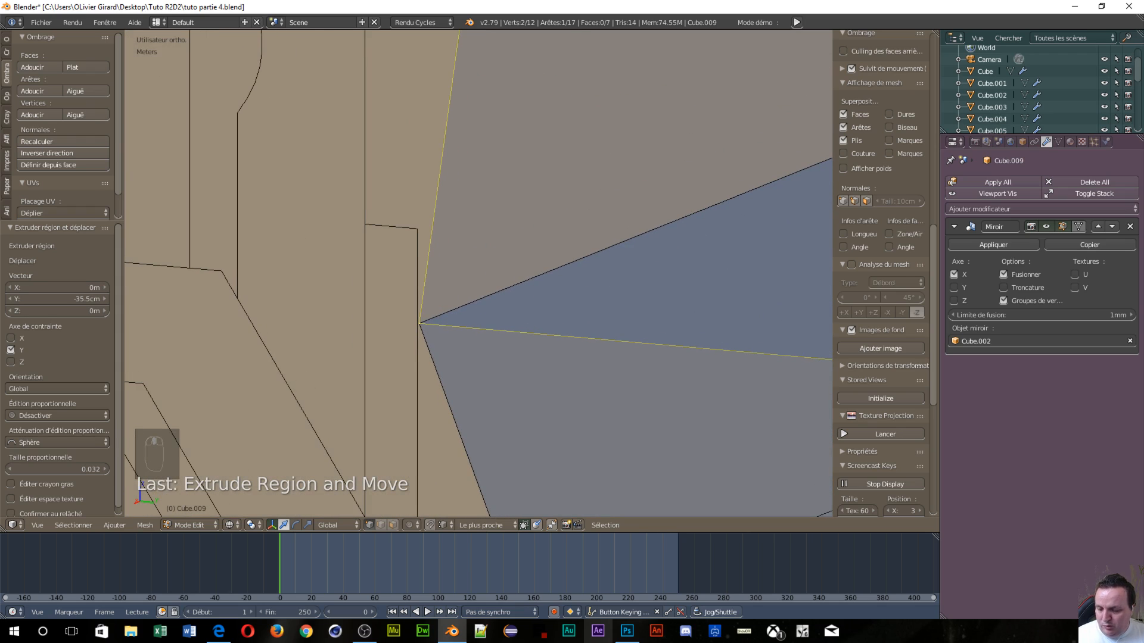
{"action": "key", "text": "a"}
{"action": "key", "text": "c"}
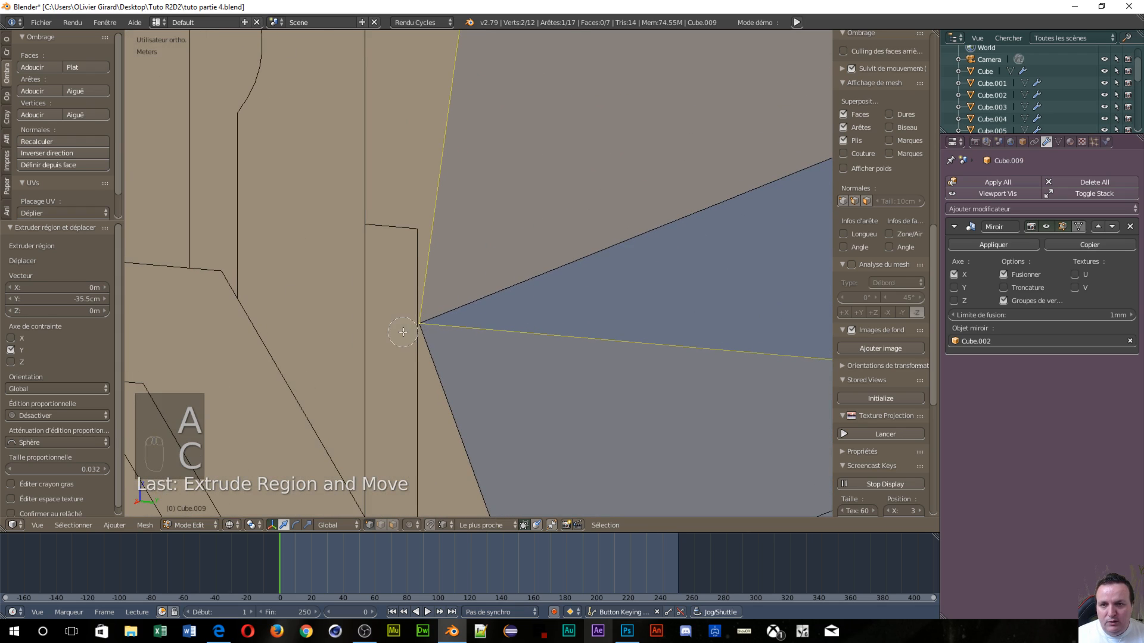
{"action": "key", "text": "a"}
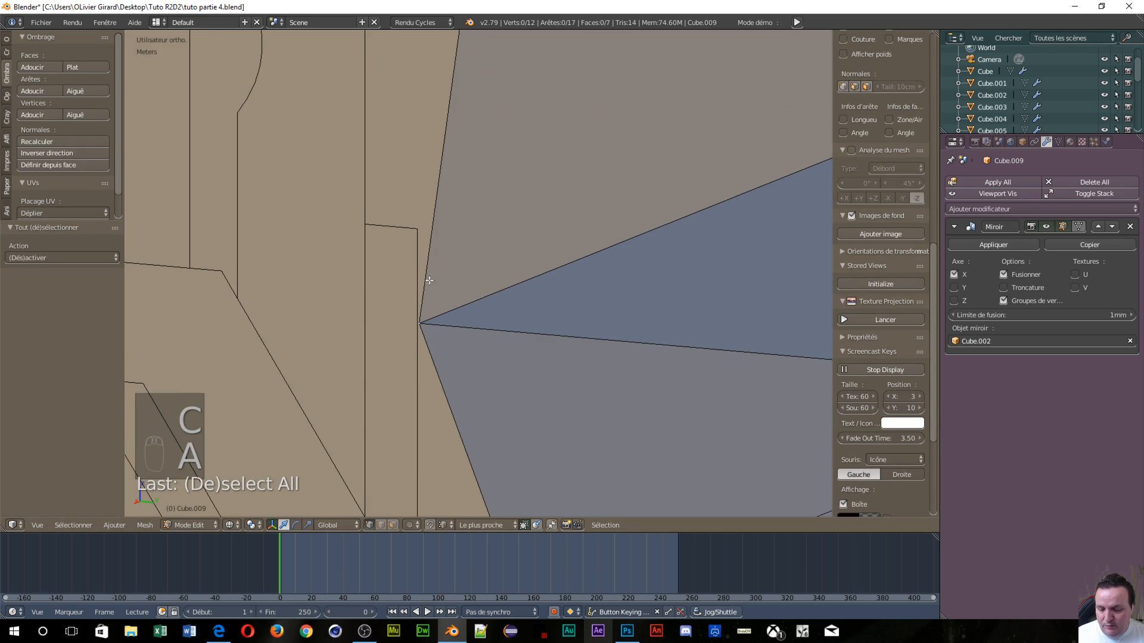
{"action": "key", "text": "c"}
{"action": "left_click", "coordinate": [416, 320]}
{"action": "right_click", "coordinate": [399, 319]}
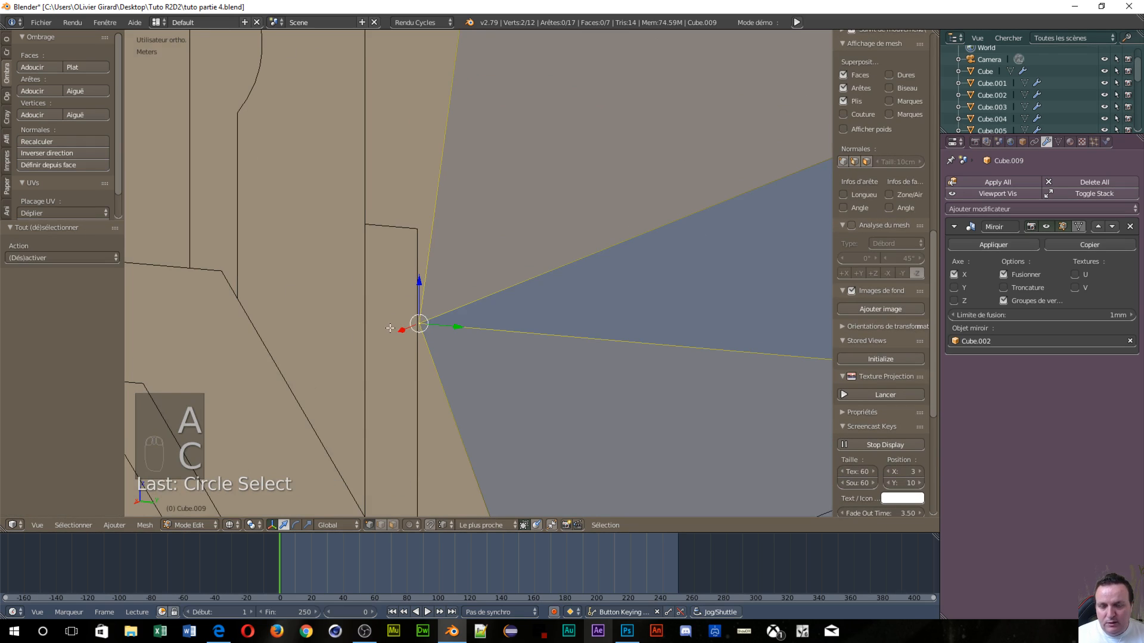
{"action": "key", "text": "alt+m"}
{"action": "left_click", "coordinate": [325, 360]}
Duplicate the rear top edge's inner vertex -35.5 cm along Y to the front
{"action": "scroll", "coordinate": [325, 360], "scroll_direction": "down", "scroll_amount": 15}
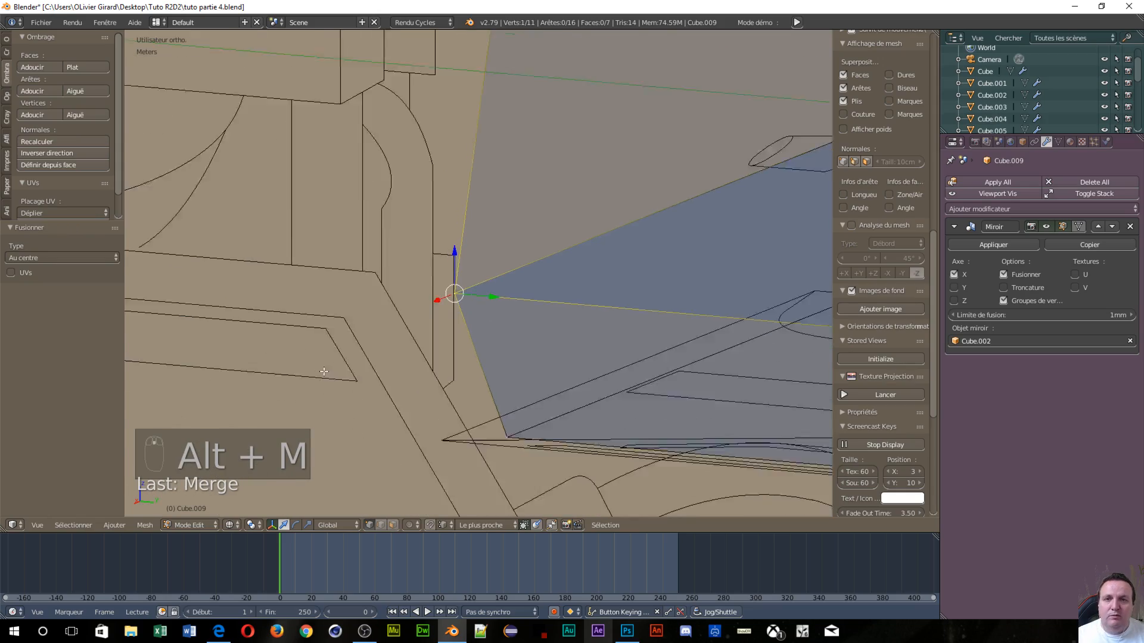
{"action": "middle_click_drag", "start_coordinate": [295, 339], "coordinate": [334, 243]}
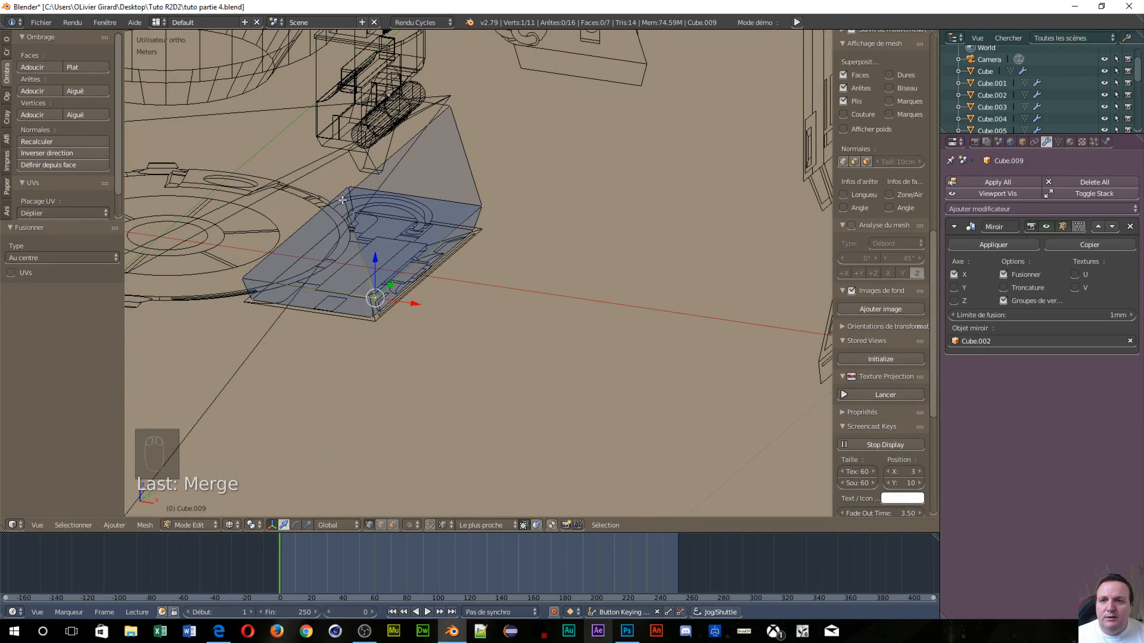
{"action": "right_click", "coordinate": [348, 90]}
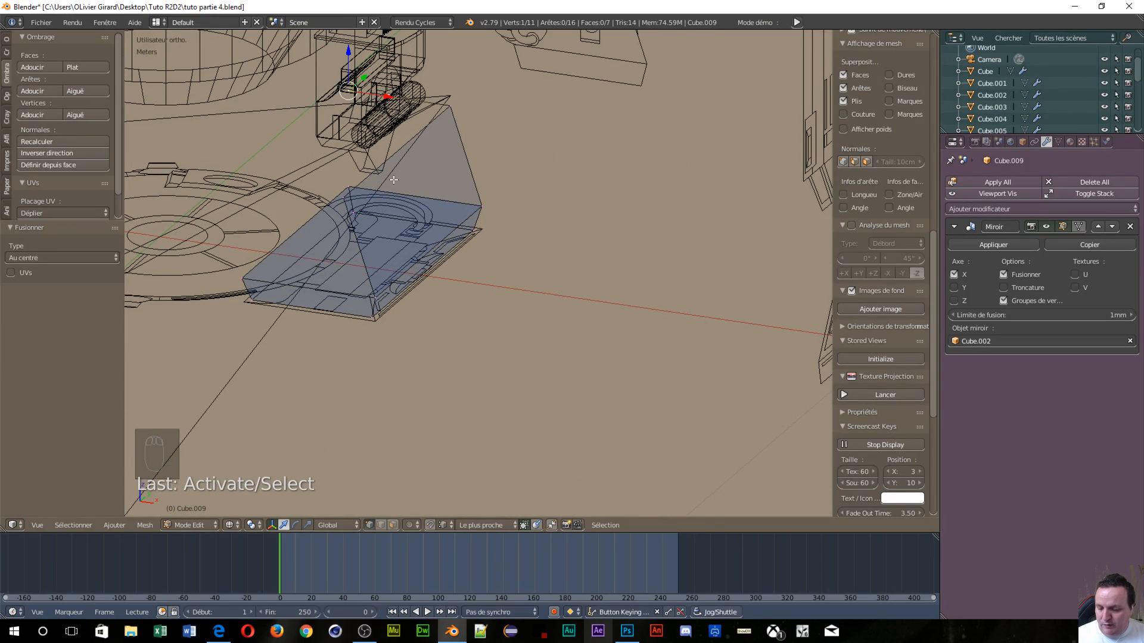
{"action": "key", "text": "shift+d"}
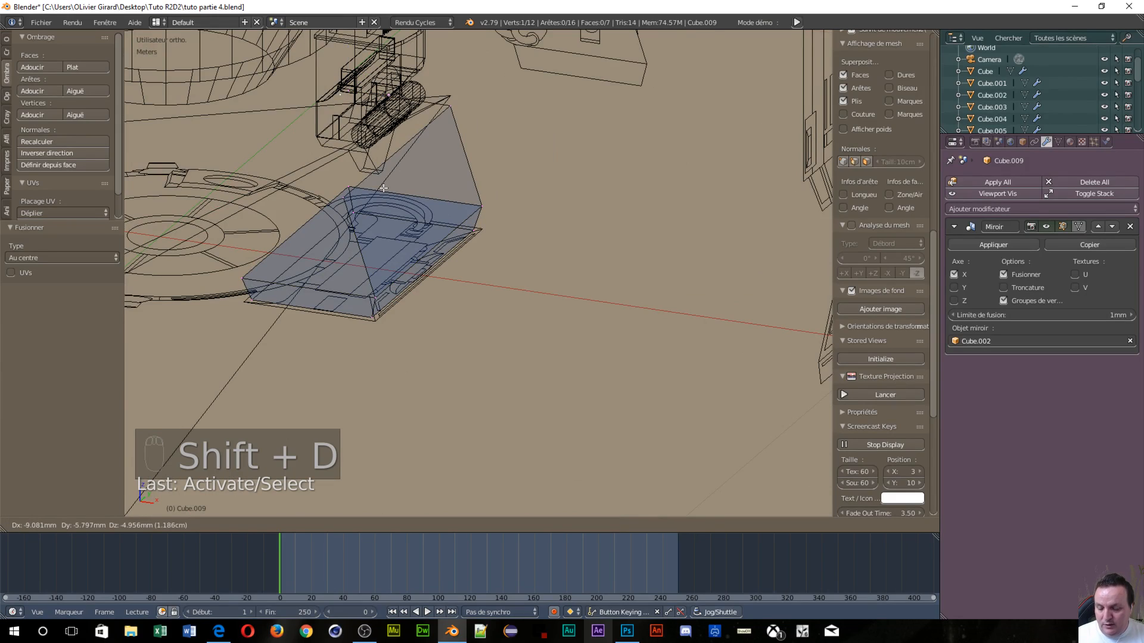
{"action": "key", "text": "y"}
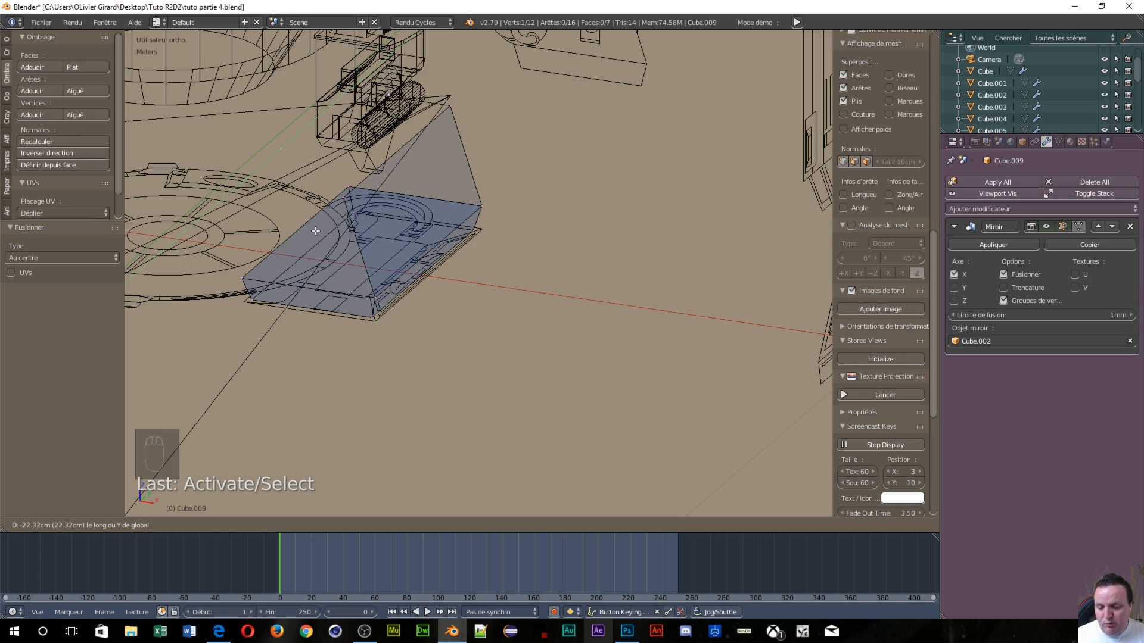
{"action": "left_click", "coordinate": [343, 197]}
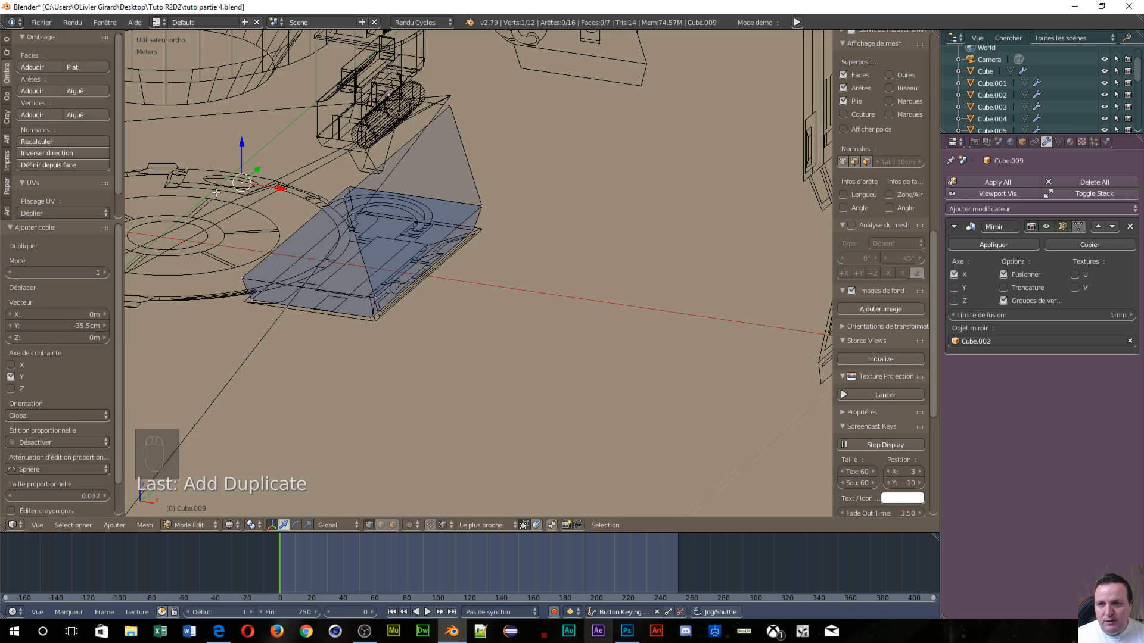
Create a front top edge between the duplicated vertex and the outer side wall's front top corner
{"action": "right_click", "coordinate": [341, 196], "text": "shift"}
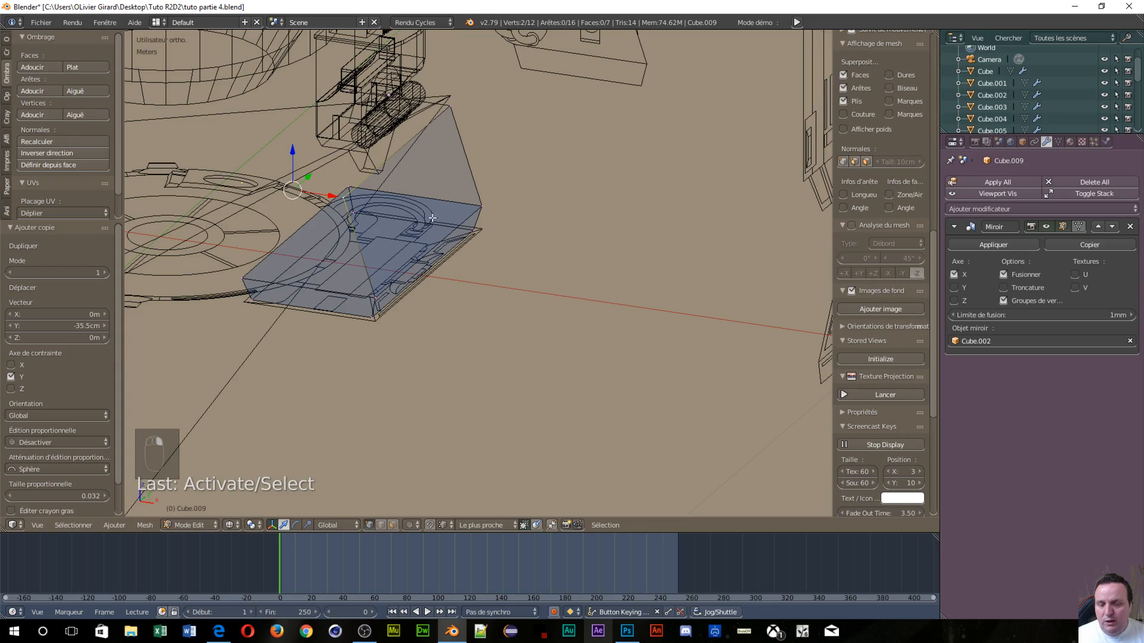
{"action": "key", "text": "f"}
{"action": "mouse_move", "coordinate": [488, 262]}
{"action": "middle_mouse_down"}
{"action": "mouse_move", "coordinate": [531, 289]}
{"action": "mouse_move", "coordinate": [595, 247]}
{"action": "mouse_move", "coordinate": [554, 246]}
{"action": "mouse_move", "coordinate": [613, 281]}
{"action": "mouse_move", "coordinate": [488, 265]}
{"action": "middle_mouse_up"}
{"action": "scroll", "coordinate": [211, 190], "scroll_direction": "down", "scroll_amount": 4}
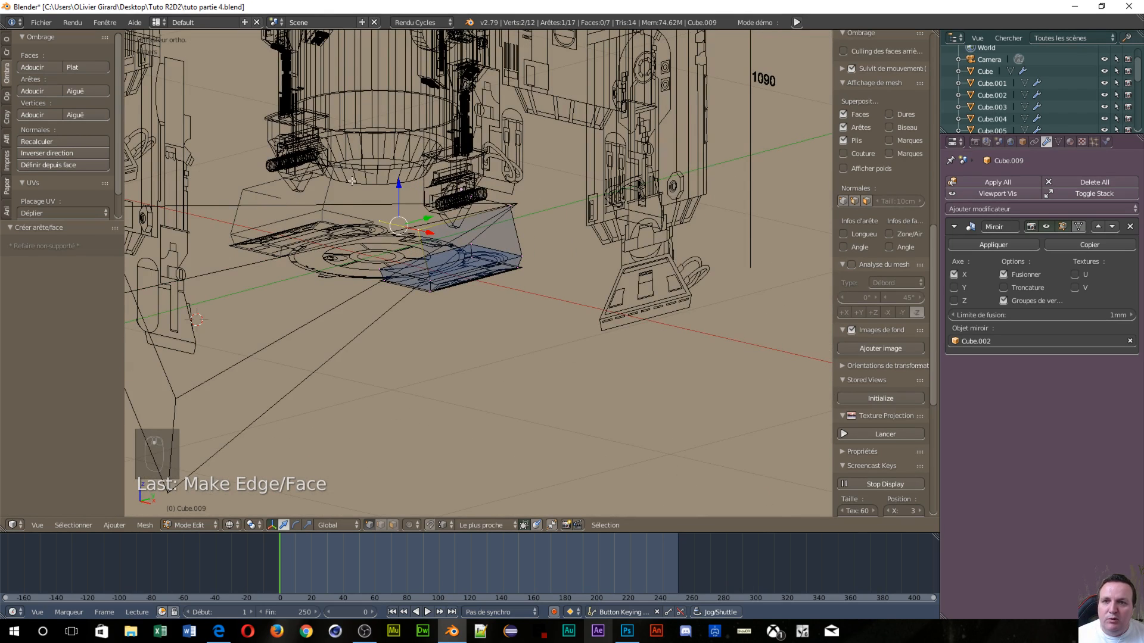
{"action": "scroll", "coordinate": [242, 238], "scroll_direction": "up", "scroll_amount": 3}
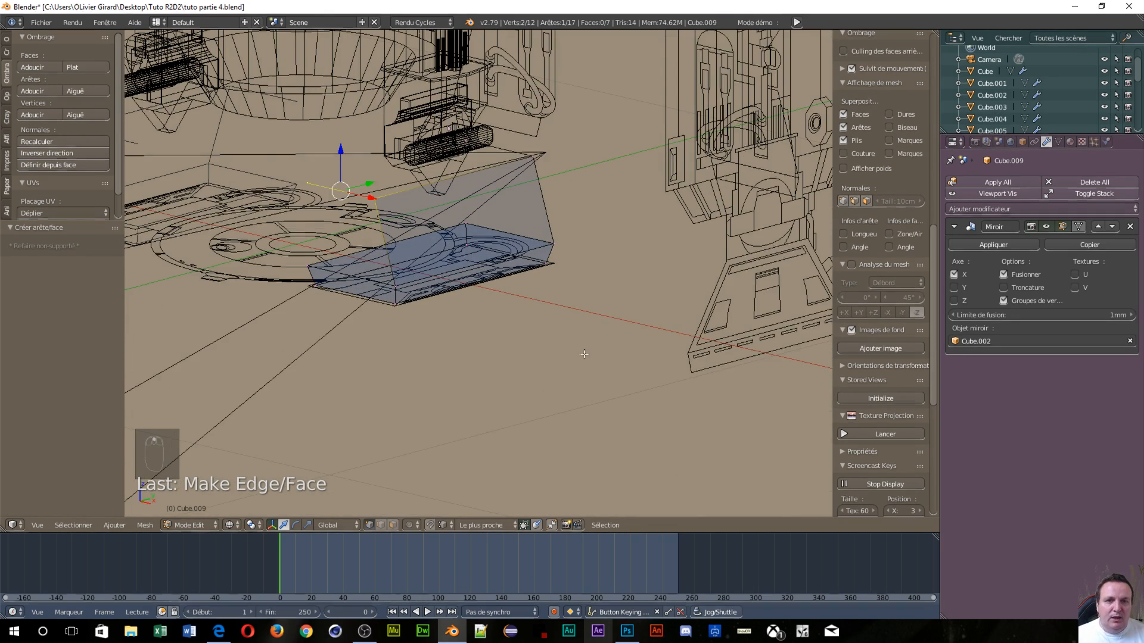
Scale the front and rear top edges by 0.517 along Y to match the tapered foot panel behind
{"action": "key", "text": "KP_1"}
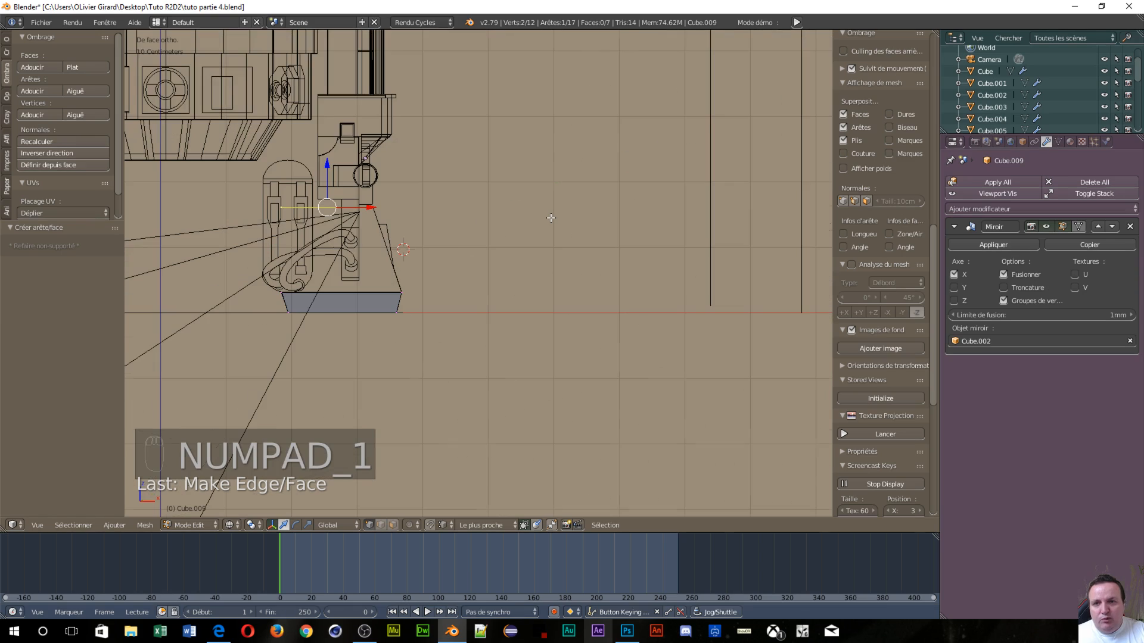
{"action": "key", "text": "KP_3"}
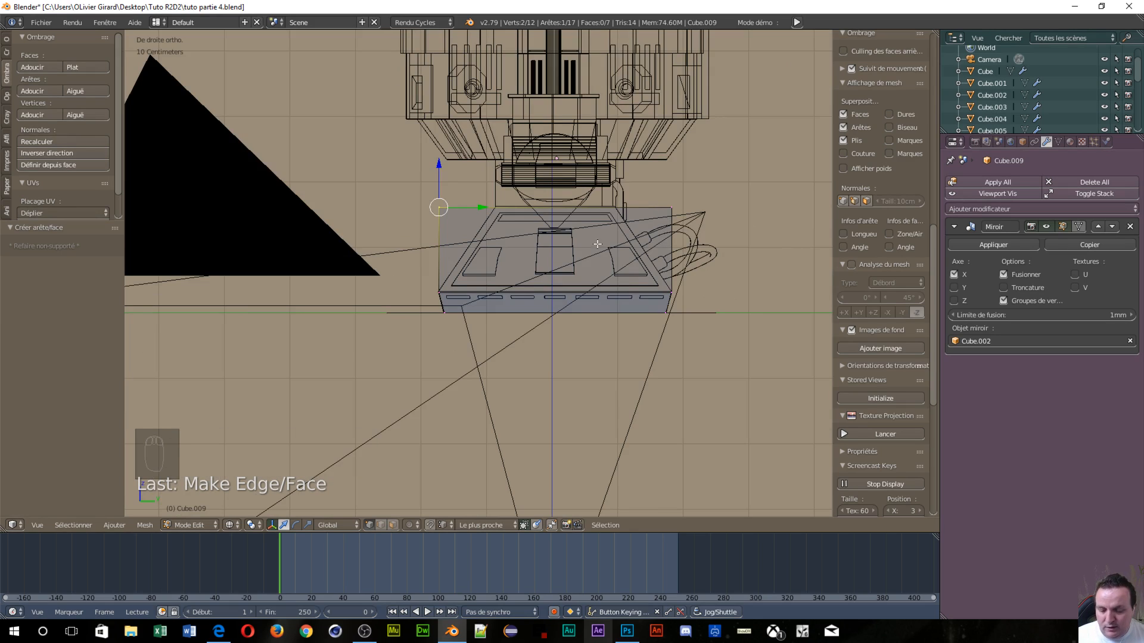
{"action": "key", "text": "c"}
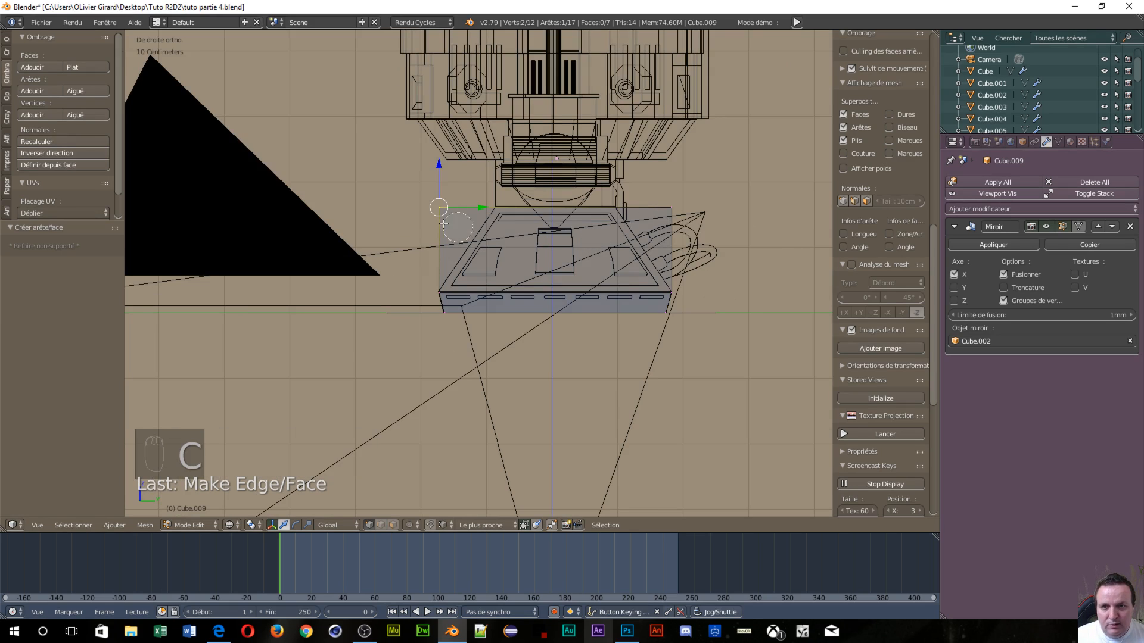
{"action": "left_click", "coordinate": [676, 200]}
{"action": "right_click", "coordinate": [730, 195]}
{"action": "mouse_move", "coordinate": [749, 260]}
{"action": "middle_mouse_down"}
{"action": "mouse_move", "coordinate": [752, 280]}
{"action": "mouse_move", "coordinate": [752, 262]}
{"action": "middle_mouse_up"}
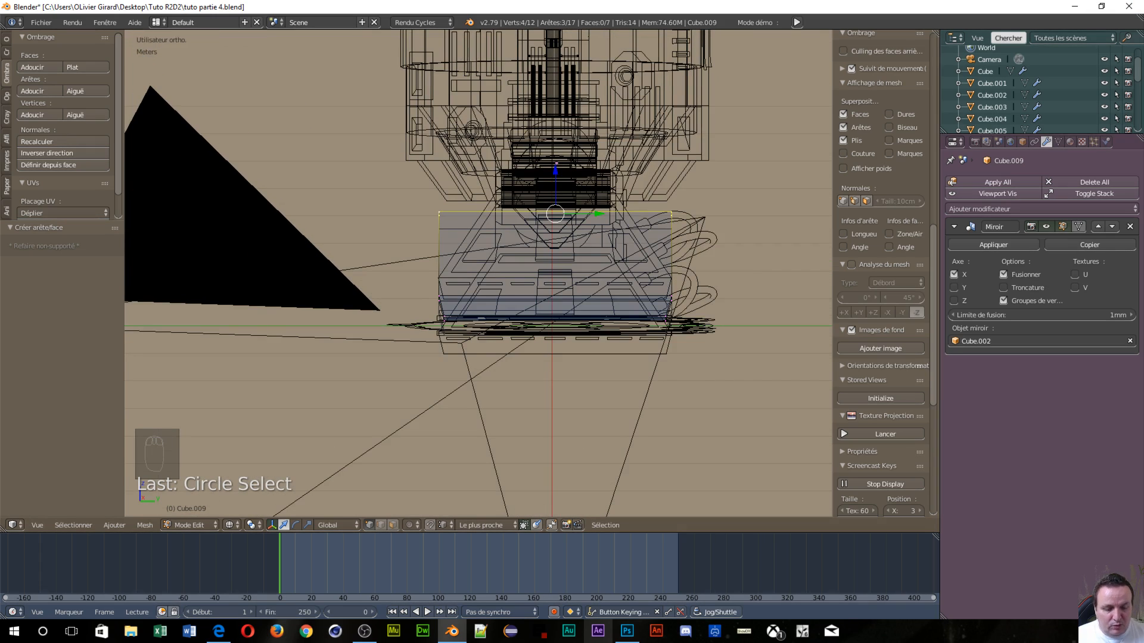
{"action": "key", "text": "KP_3"}
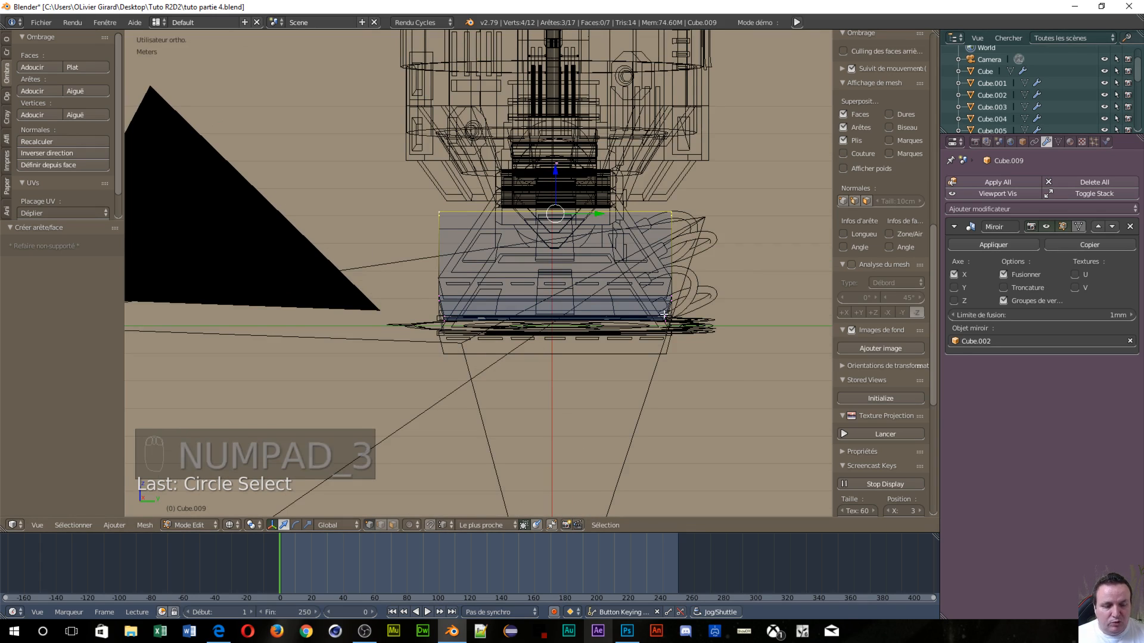
{"action": "key", "text": "KP_3"}
{"action": "scroll", "coordinate": [664, 314], "scroll_direction": "up", "scroll_amount": 3}
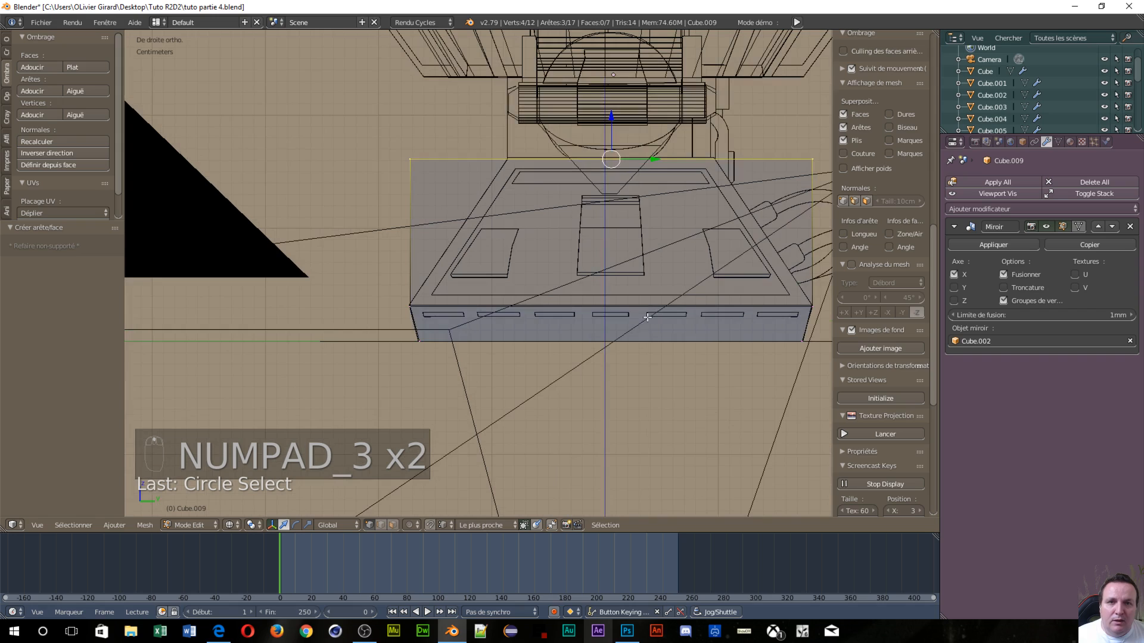
{"action": "key", "text": "s"}
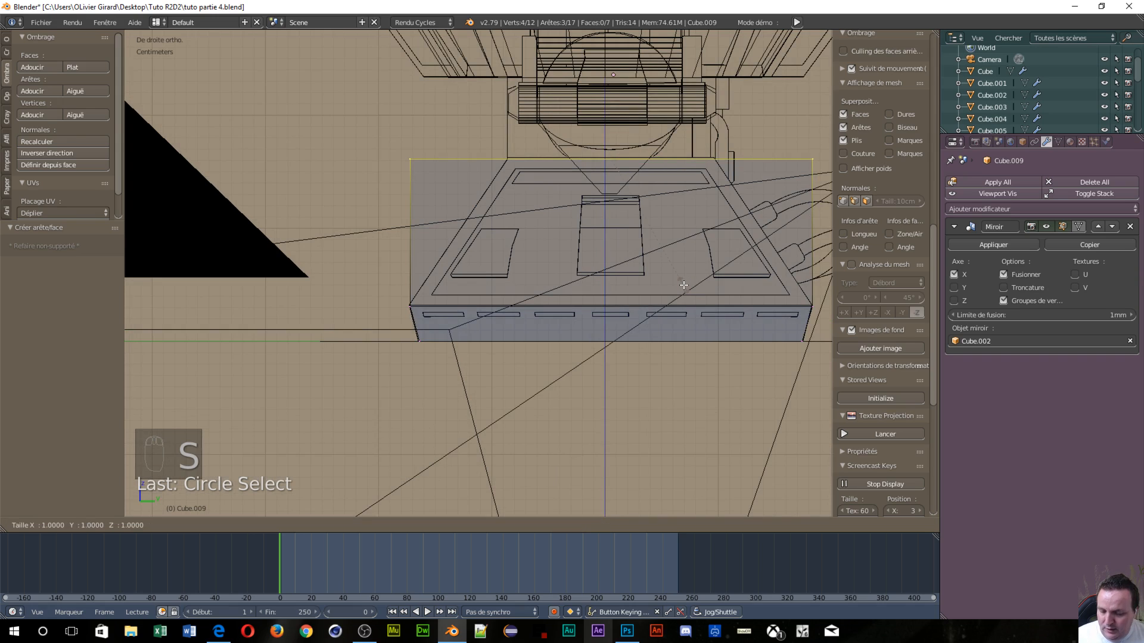
{"action": "key", "text": "y"}
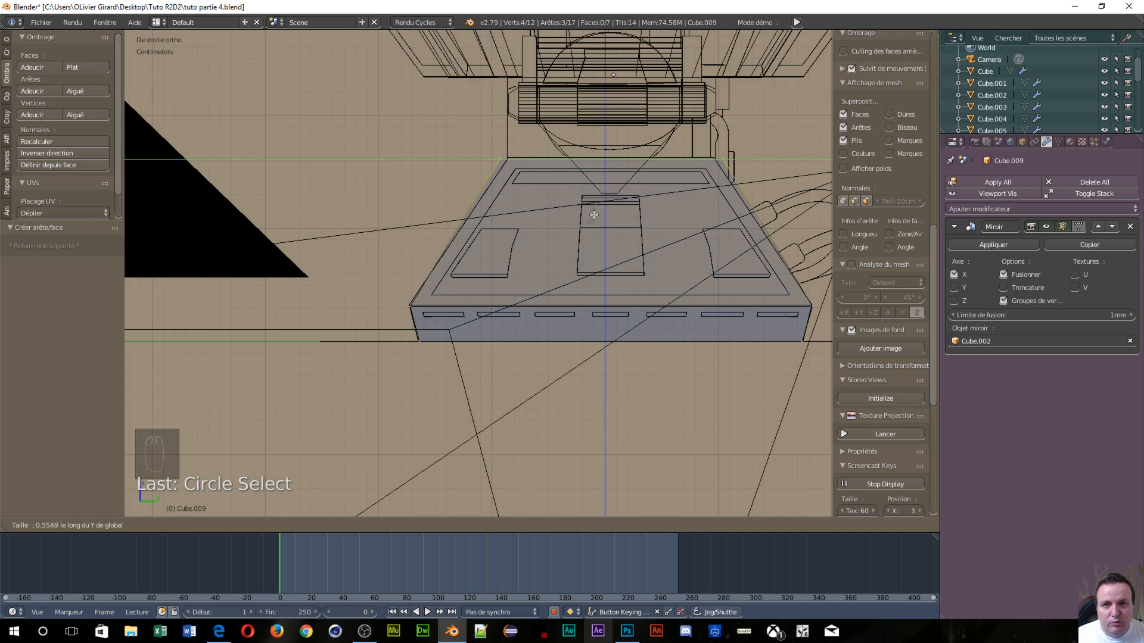
{"action": "left_click", "coordinate": [616, 169]}
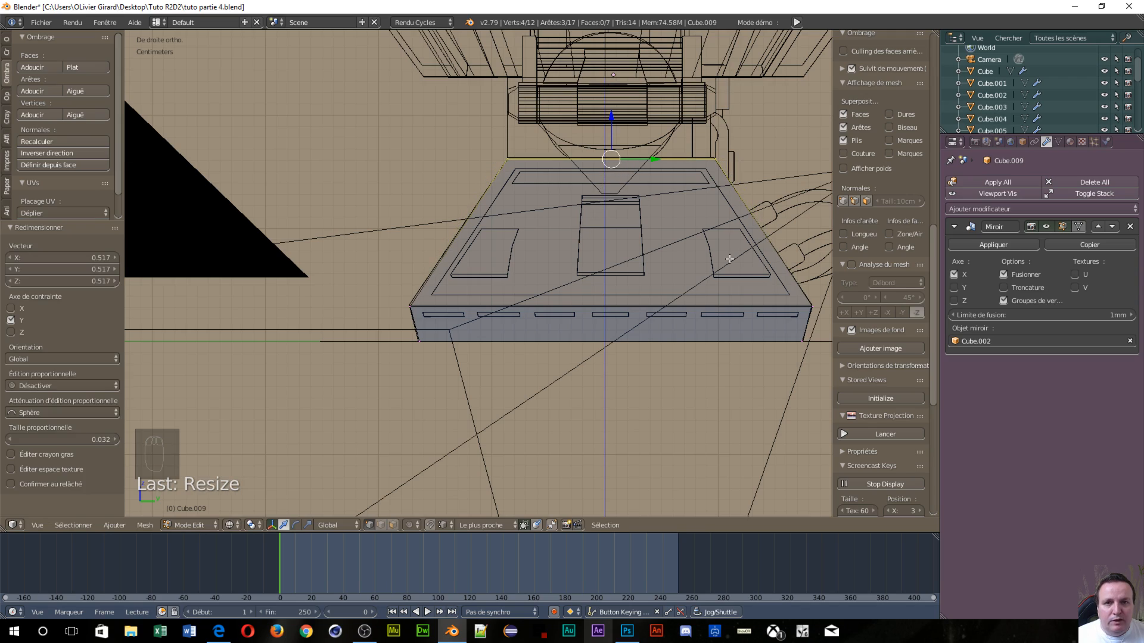
Move the two inner vertices of the front and rear top edges 1.53 cm along X
{"action": "middle_click_drag", "start_coordinate": [484, 340], "coordinate": [637, 389]}
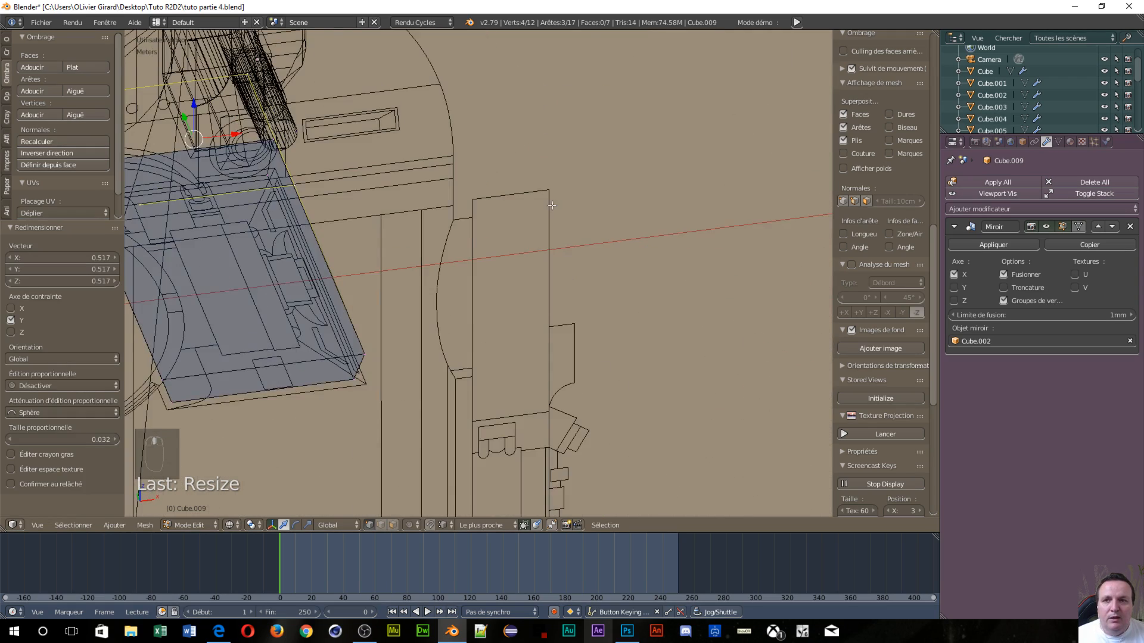
{"action": "scroll", "coordinate": [552, 205], "scroll_direction": "down", "scroll_amount": 3}
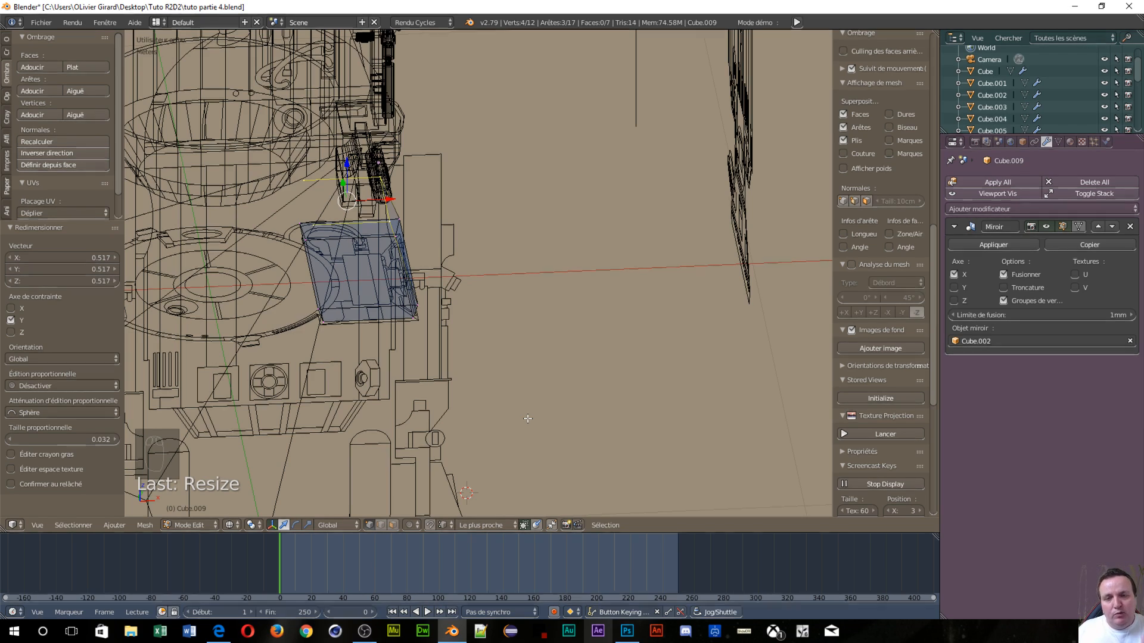
{"action": "key", "text": "KP_1"}
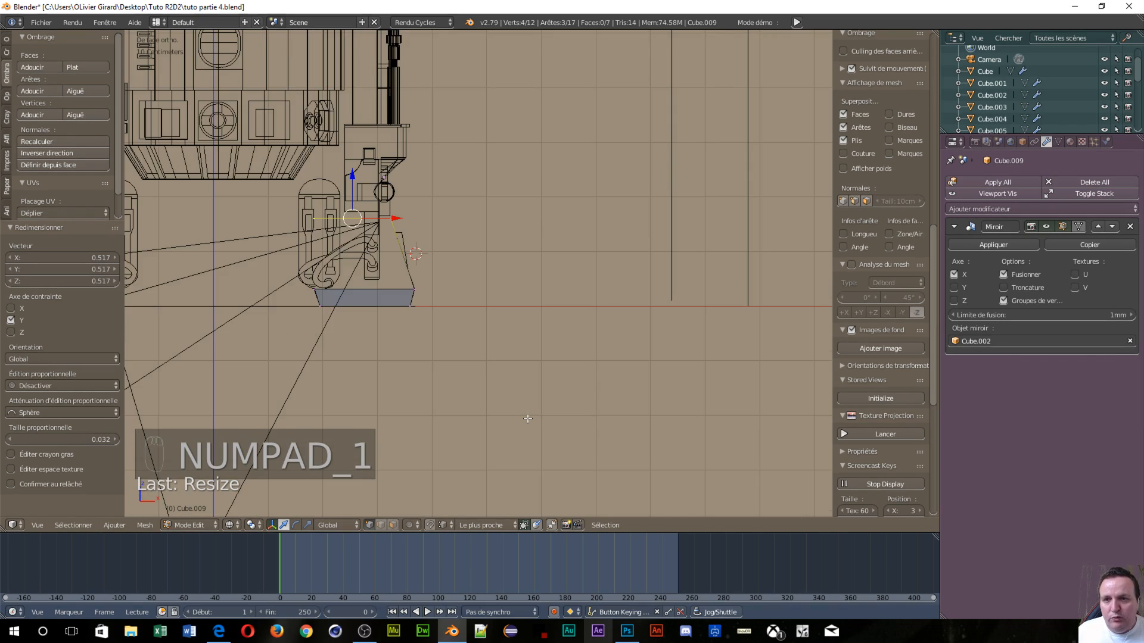
{"action": "scroll", "coordinate": [273, 273], "scroll_direction": "up", "scroll_amount": 4}
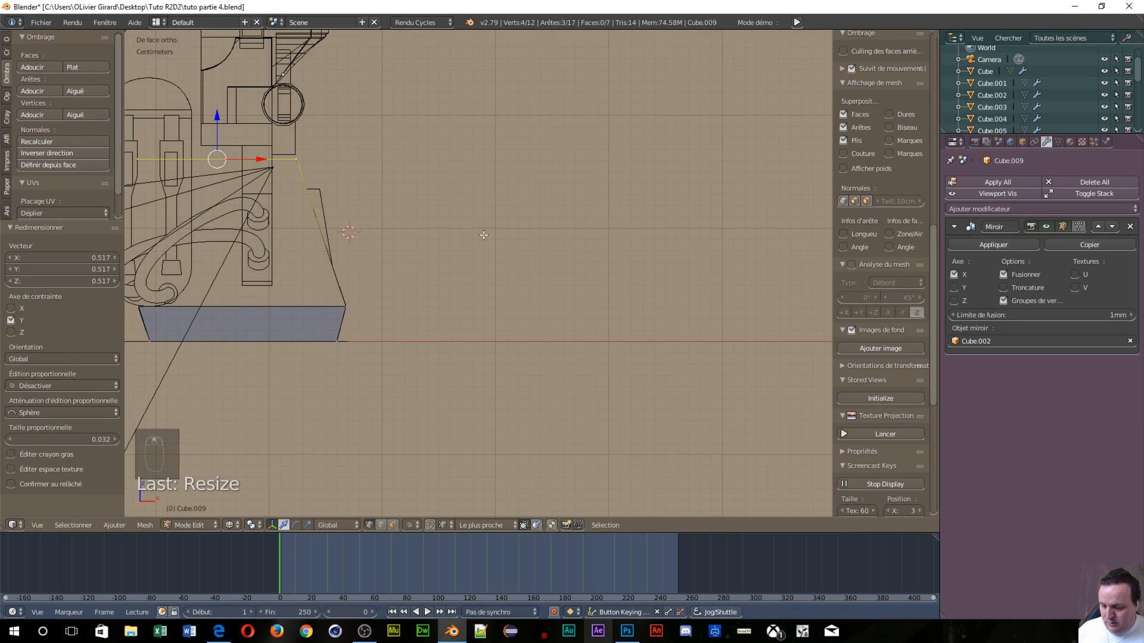
{"action": "middle_click_drag", "start_coordinate": [485, 238], "coordinate": [716, 230], "text": "shift"}
{"action": "scroll", "coordinate": [670, 219], "scroll_direction": "up", "scroll_amount": 4}
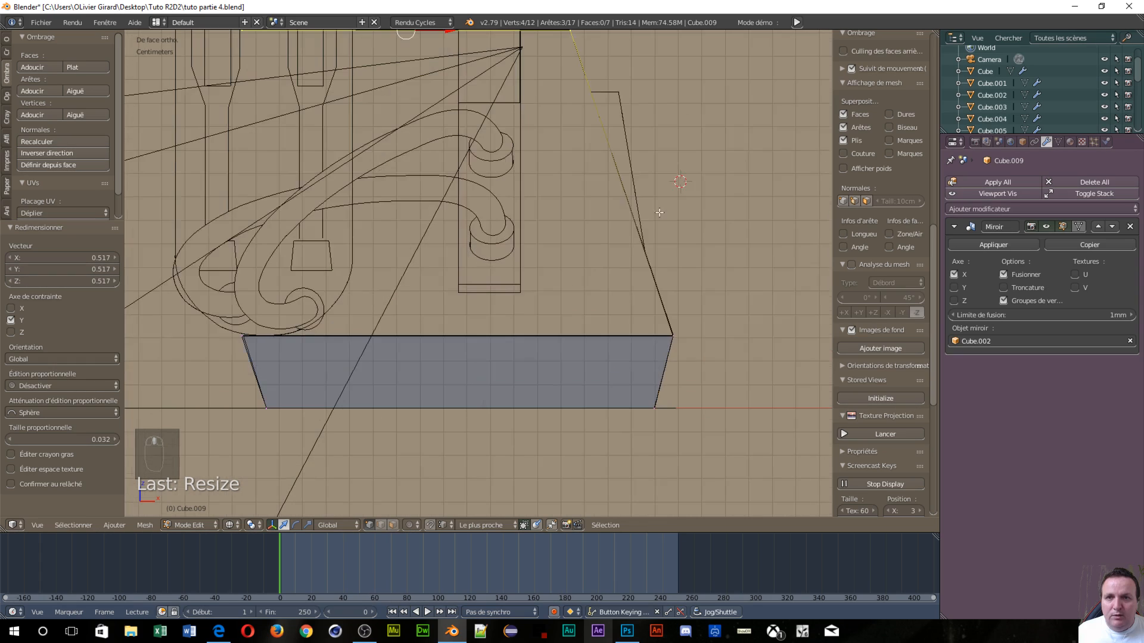
{"action": "scroll", "coordinate": [528, 147], "scroll_direction": "down", "scroll_amount": 2, "text": "shift"}
{"action": "scroll", "coordinate": [519, 138], "scroll_direction": "down", "scroll_amount": 3}
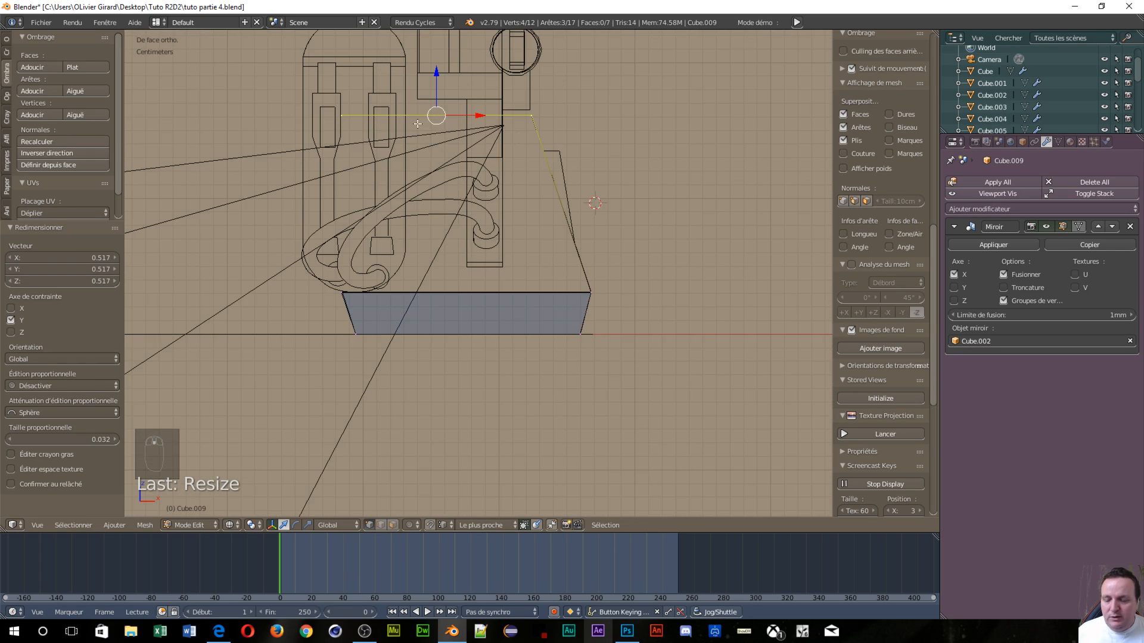
{"action": "key", "text": "a"}
{"action": "key", "text": "c"}
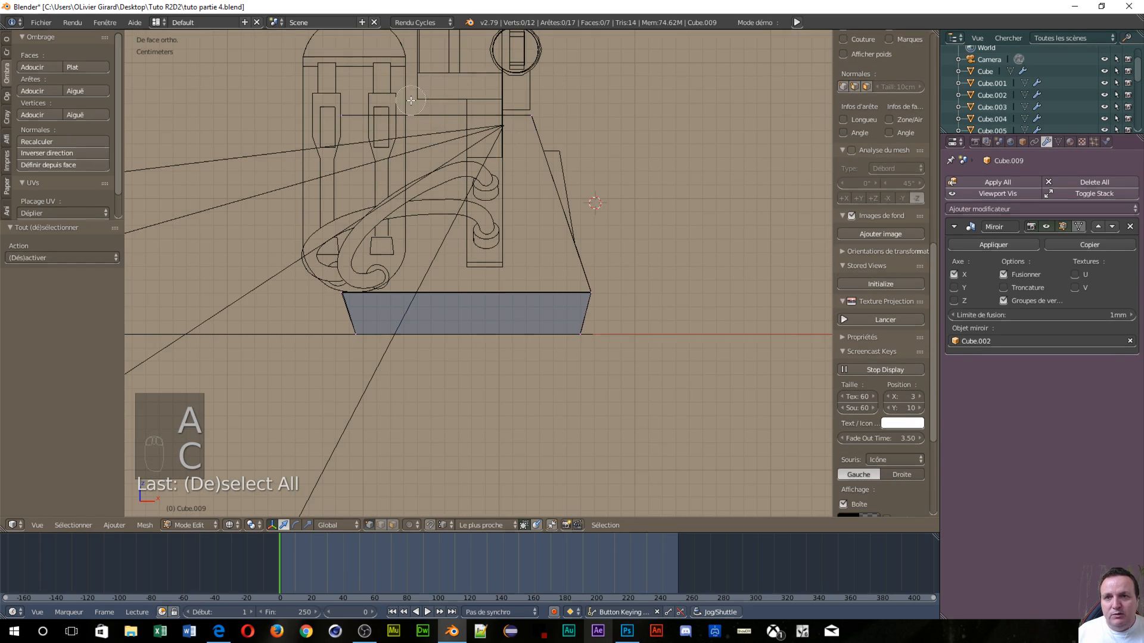
{"action": "left_click_drag", "start_coordinate": [357, 113], "coordinate": [343, 116]}
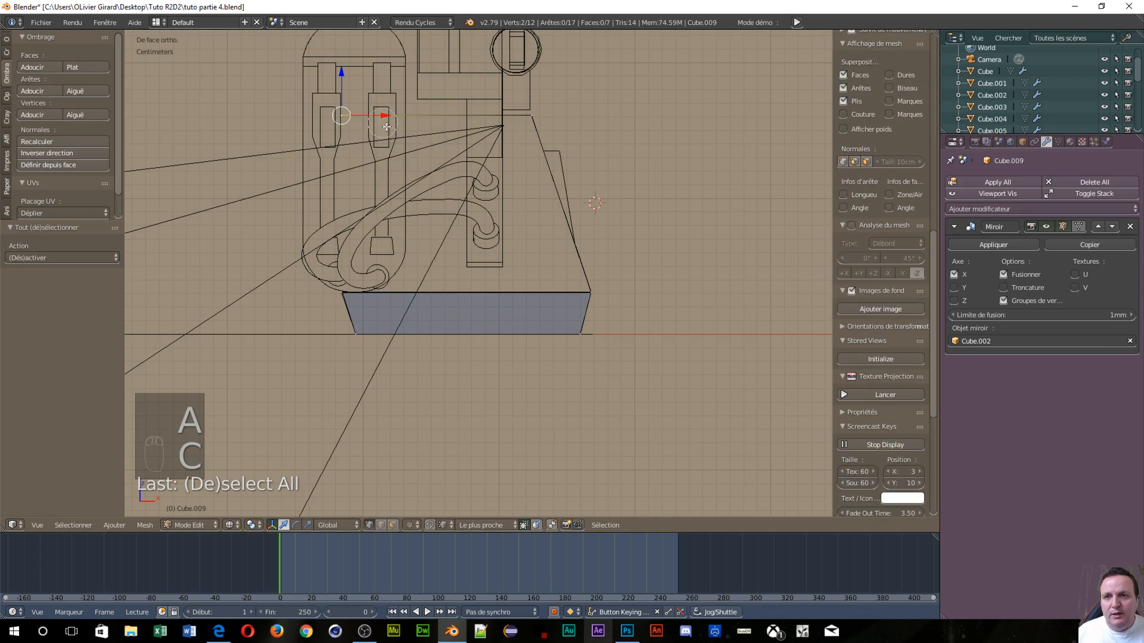
{"action": "right_click", "coordinate": [251, 110]}
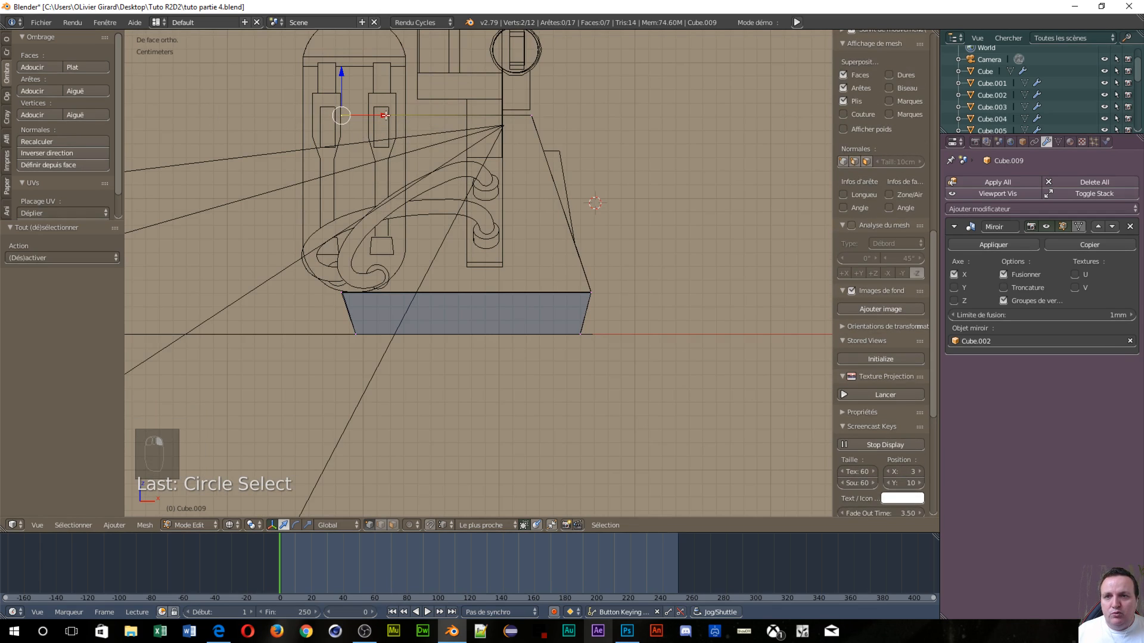
{"action": "left_click_drag", "start_coordinate": [386, 115], "coordinate": [411, 123]}
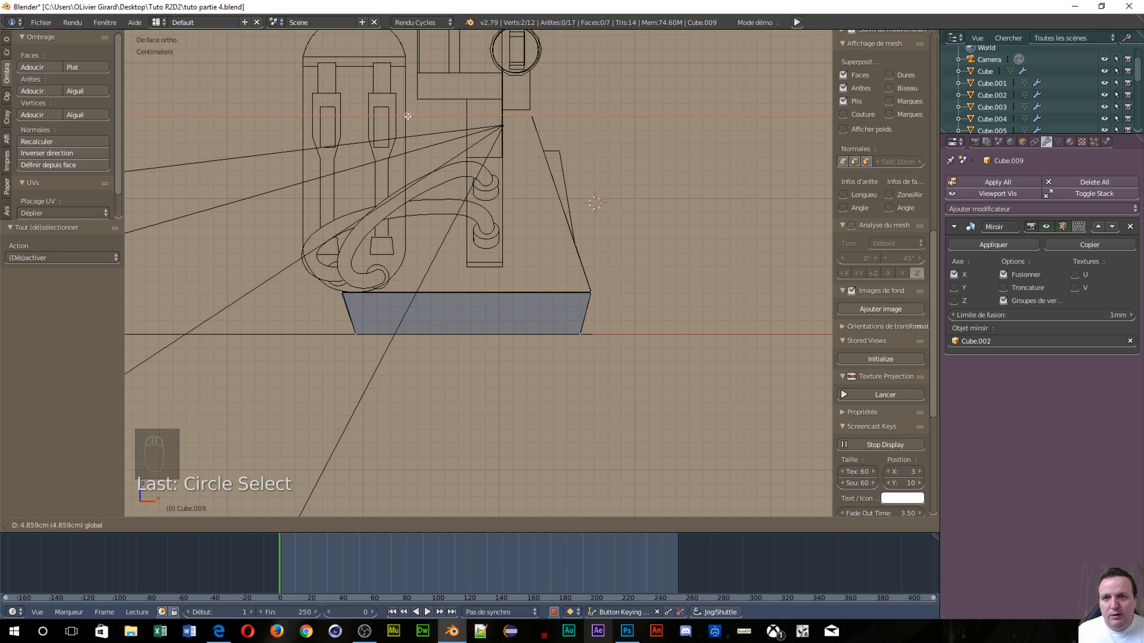
{"action": "left_click_drag", "start_coordinate": [407, 116], "coordinate": [408, 116]}
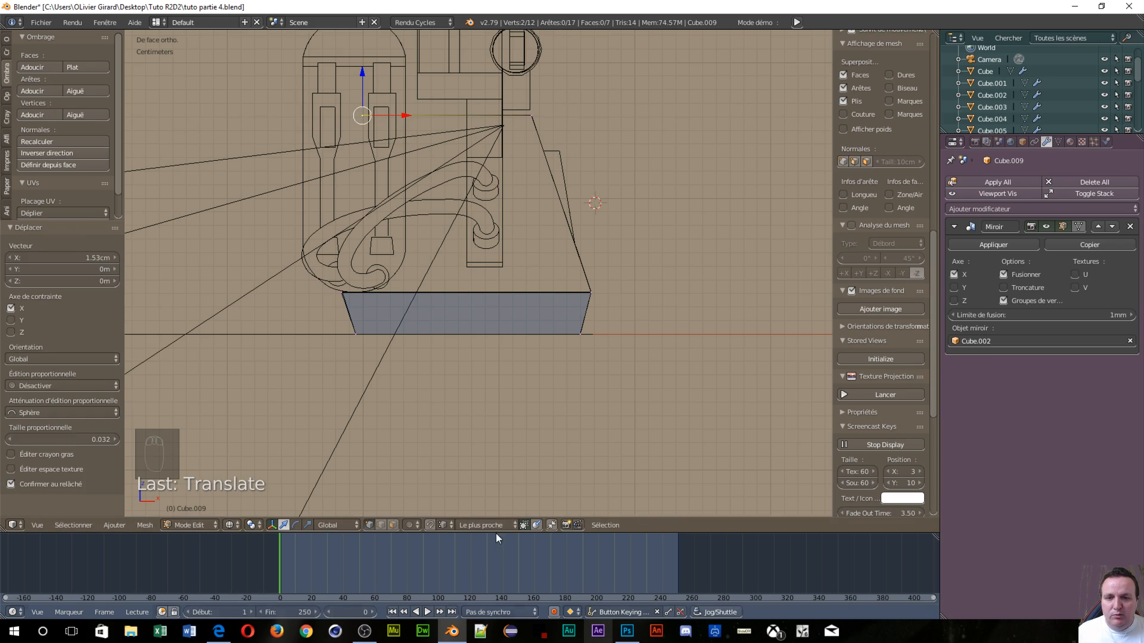
Set the snap element to edge and move the two inner top vertices a further 3.19 cm along X
{"action": "left_click", "coordinate": [446, 521]}
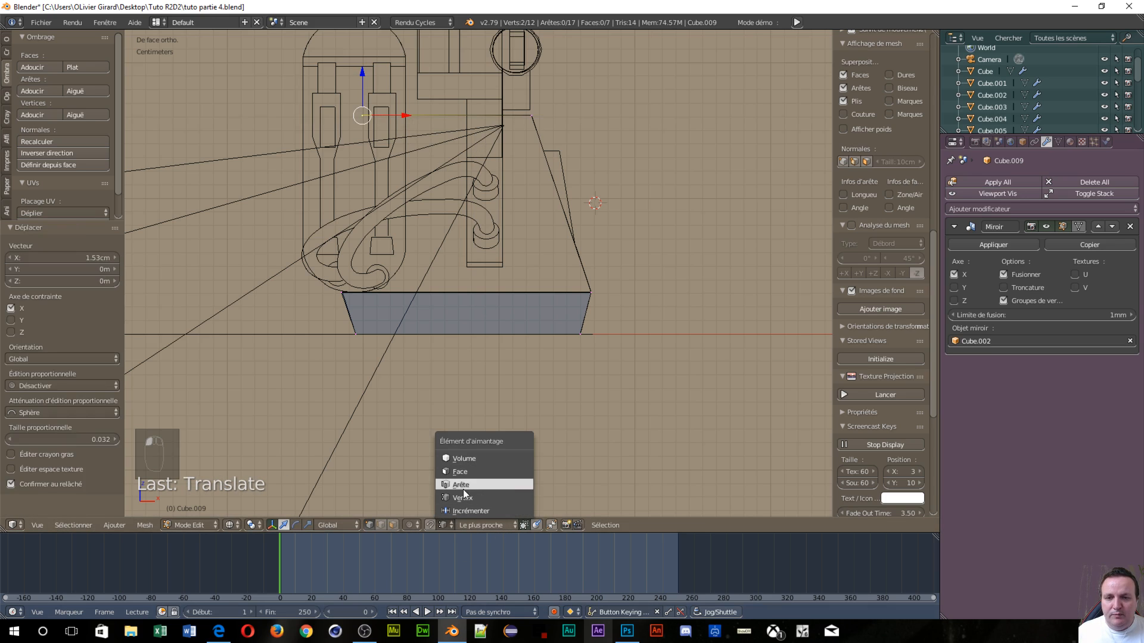
{"action": "left_click", "coordinate": [463, 488]}
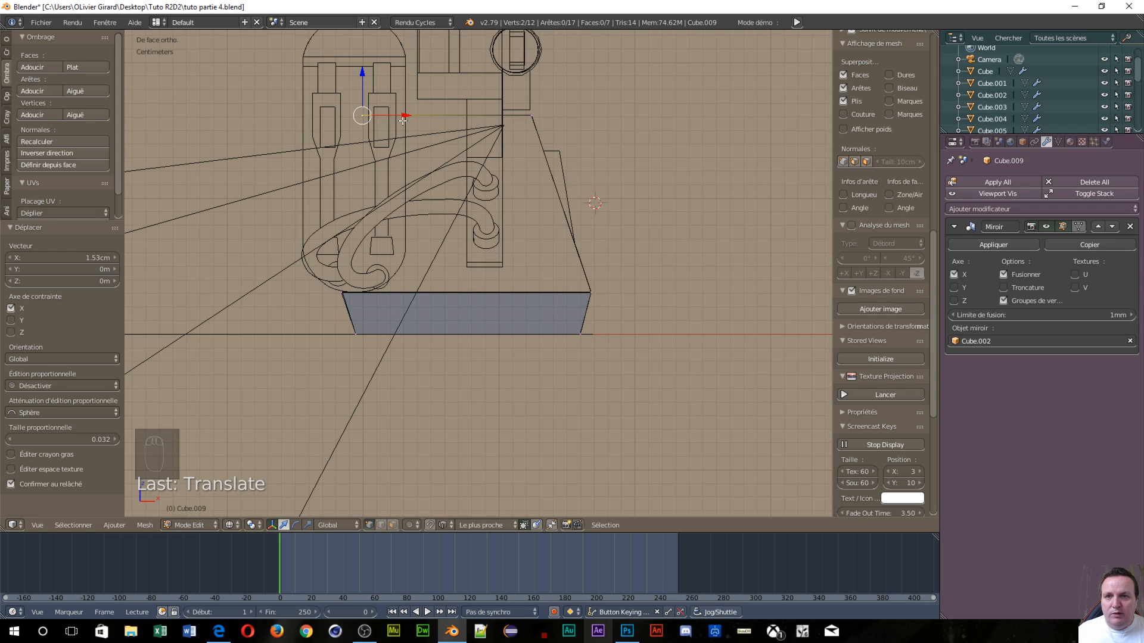
{"action": "left_click_drag", "start_coordinate": [403, 115], "coordinate": [405, 114]}
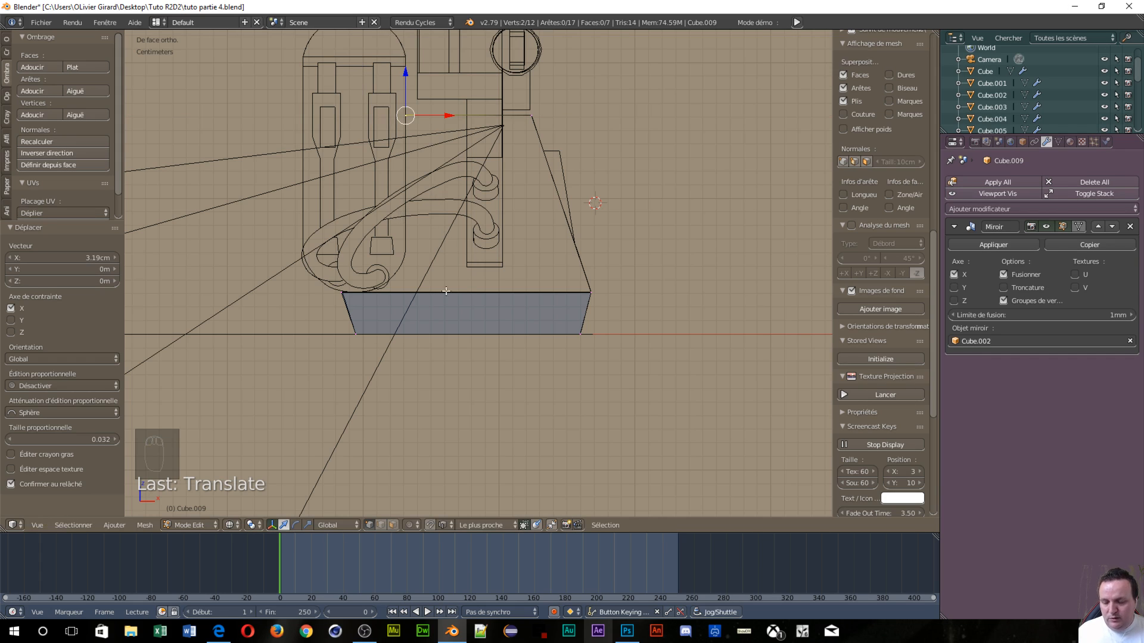
Extrude the two inner top vertices in place, cancelling their Z displacement
{"action": "scroll", "coordinate": [478, 227], "scroll_direction": "up", "scroll_amount": 4}
{"action": "middle_click_drag", "start_coordinate": [478, 226], "coordinate": [539, 266], "text": "shift"}
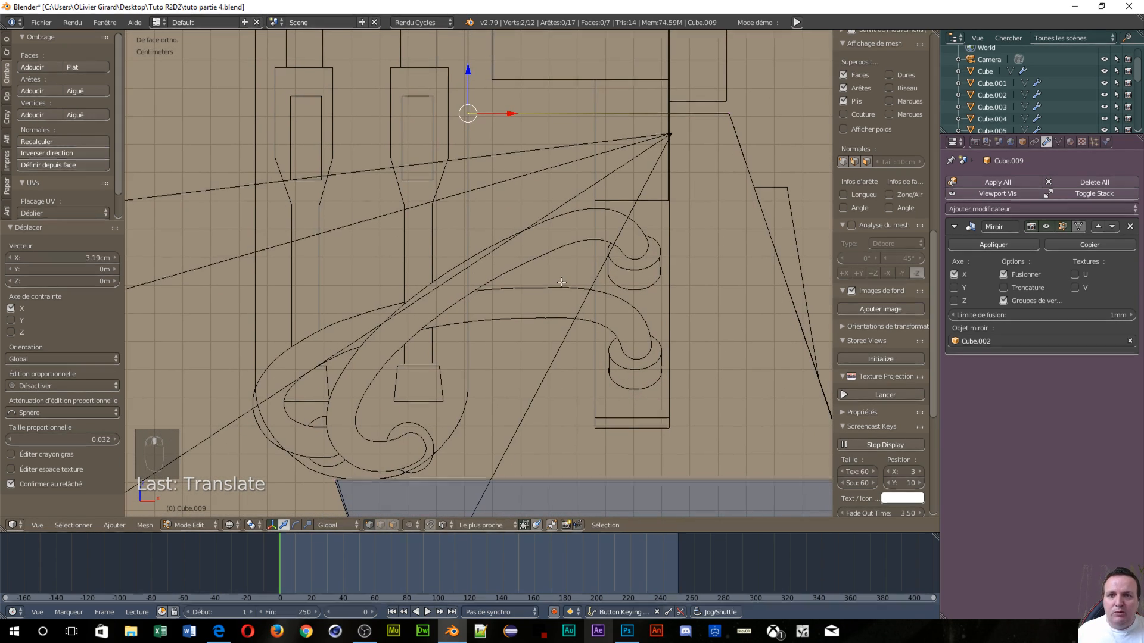
{"action": "key", "text": "e"}
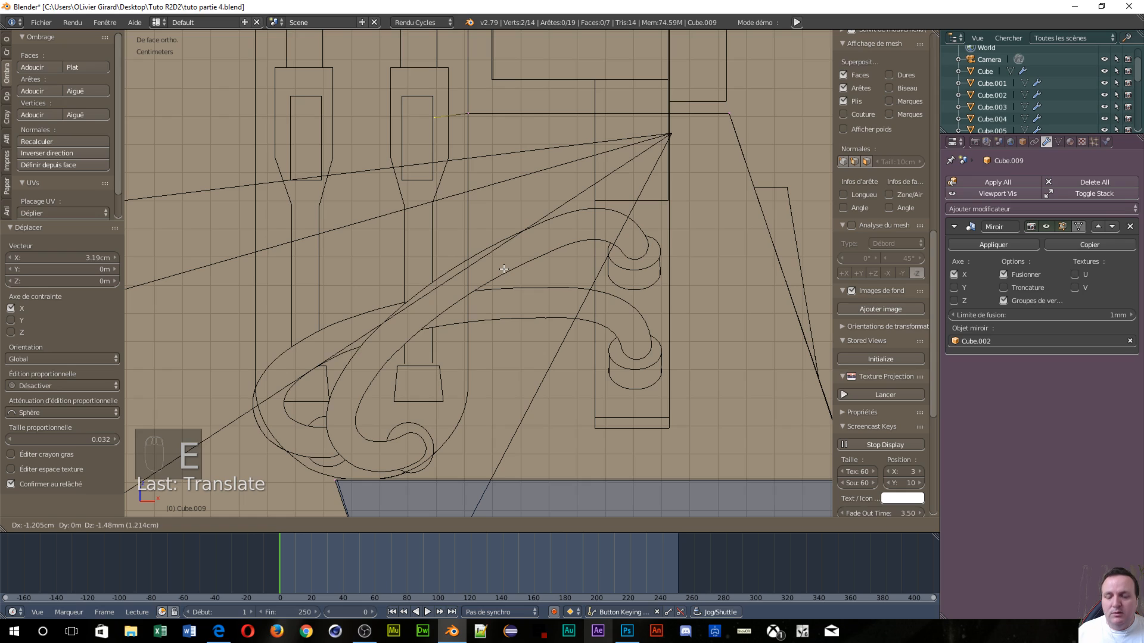
{"action": "key", "text": "z"}
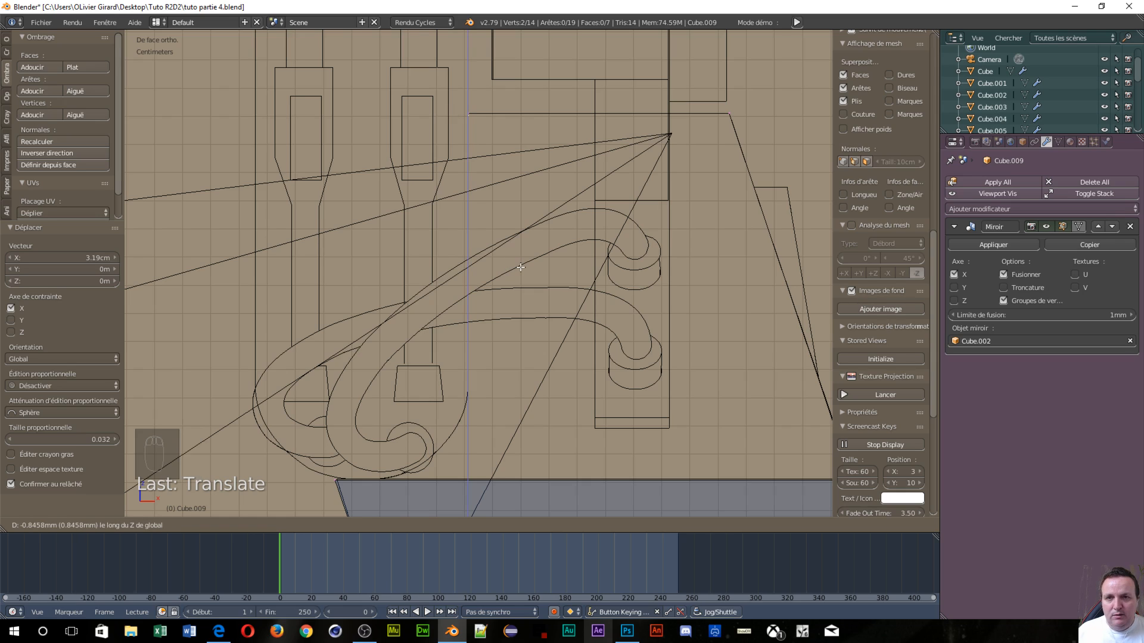
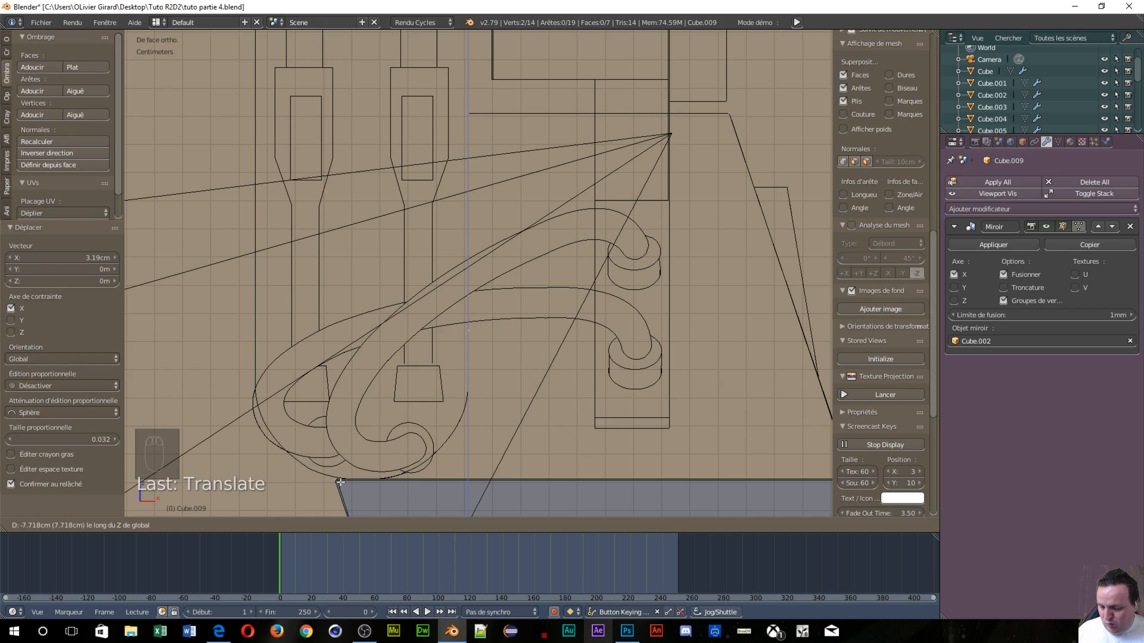
{"action": "right_click", "coordinate": [367, 446]}
{"action": "middle_click_drag", "start_coordinate": [443, 441], "coordinate": [495, 317], "text": "shift"}
{"action": "scroll", "coordinate": [578, 265], "scroll_direction": "up", "scroll_amount": 4}
{"action": "scroll", "coordinate": [582, 238], "scroll_direction": "up", "scroll_amount": 2}
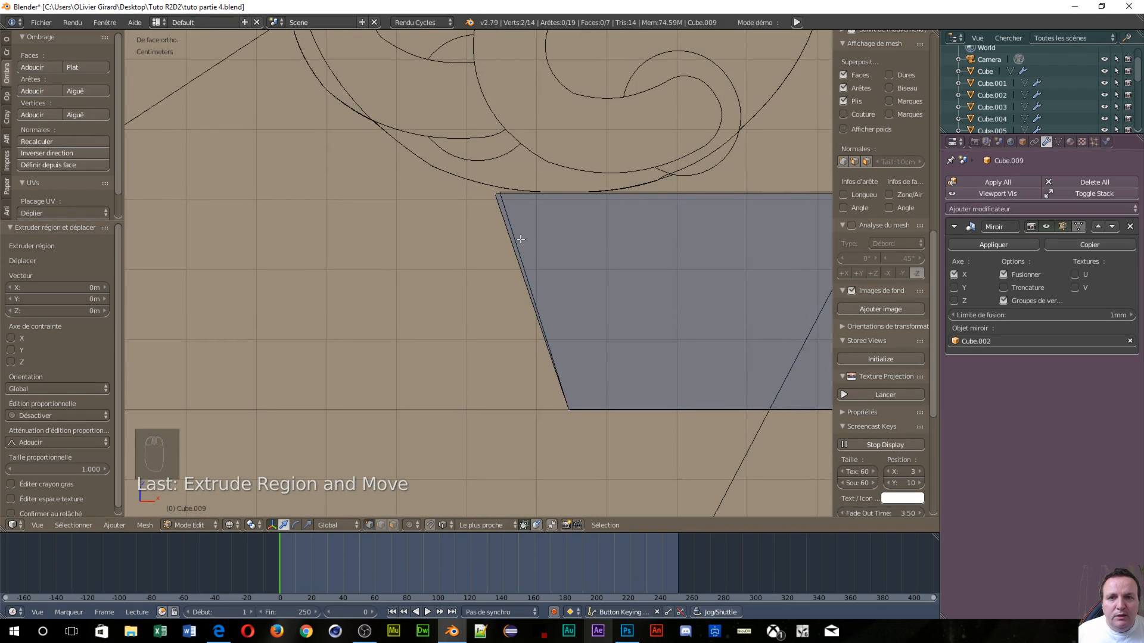
{"action": "scroll", "coordinate": [631, 131], "scroll_direction": "down", "scroll_amount": 8}
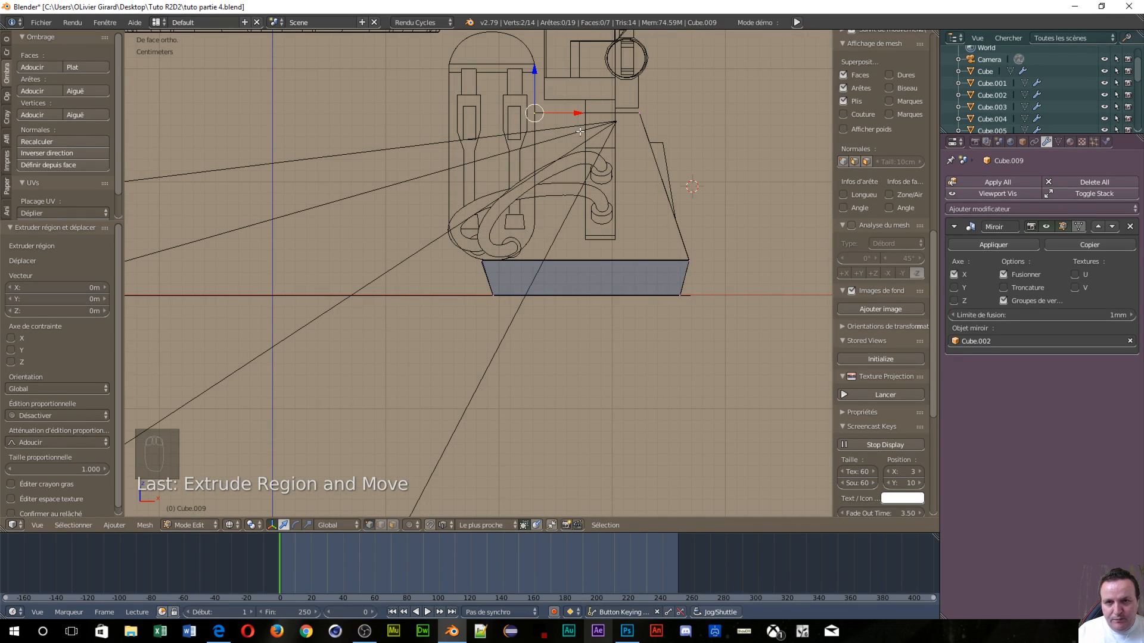
Merge the extruded front inner top vertex at last onto the base's front inner upper corner
{"action": "middle_click_drag", "start_coordinate": [577, 132], "coordinate": [597, 155]}
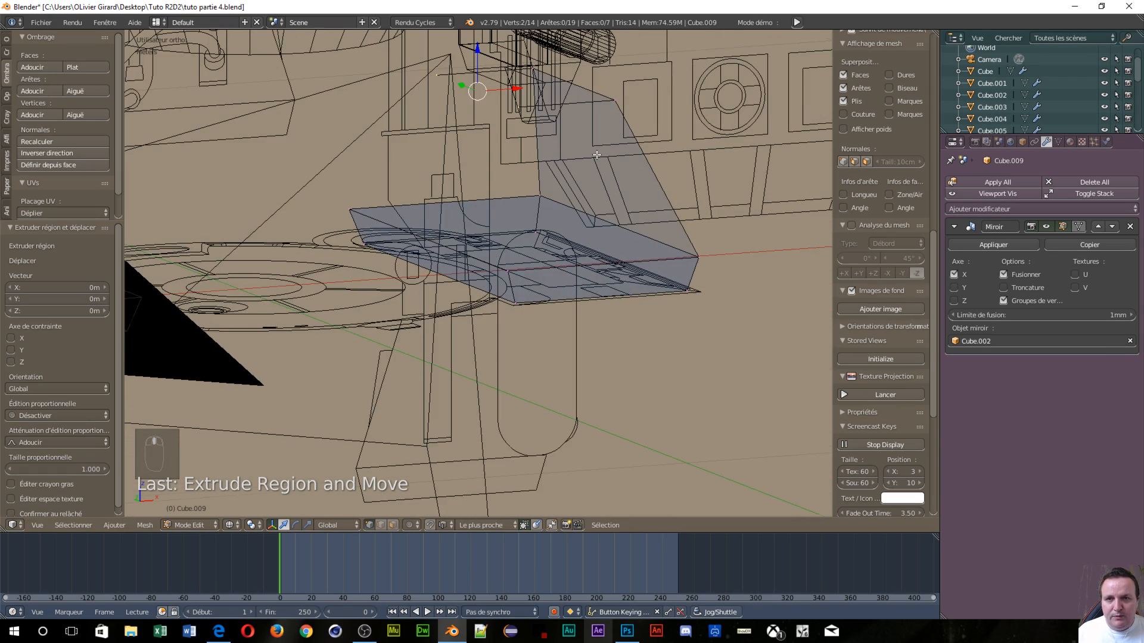
{"action": "right_click", "coordinate": [519, 106]}
{"action": "scroll", "coordinate": [533, 330], "scroll_direction": "up", "scroll_amount": 4}
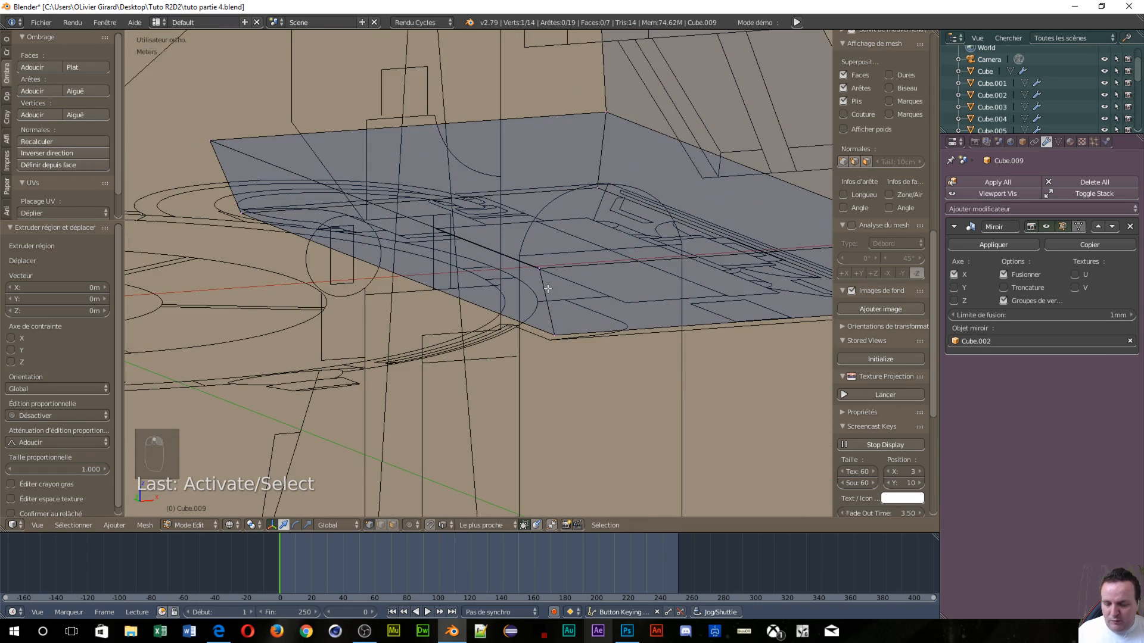
{"action": "right_click", "coordinate": [541, 271], "text": "shift"}
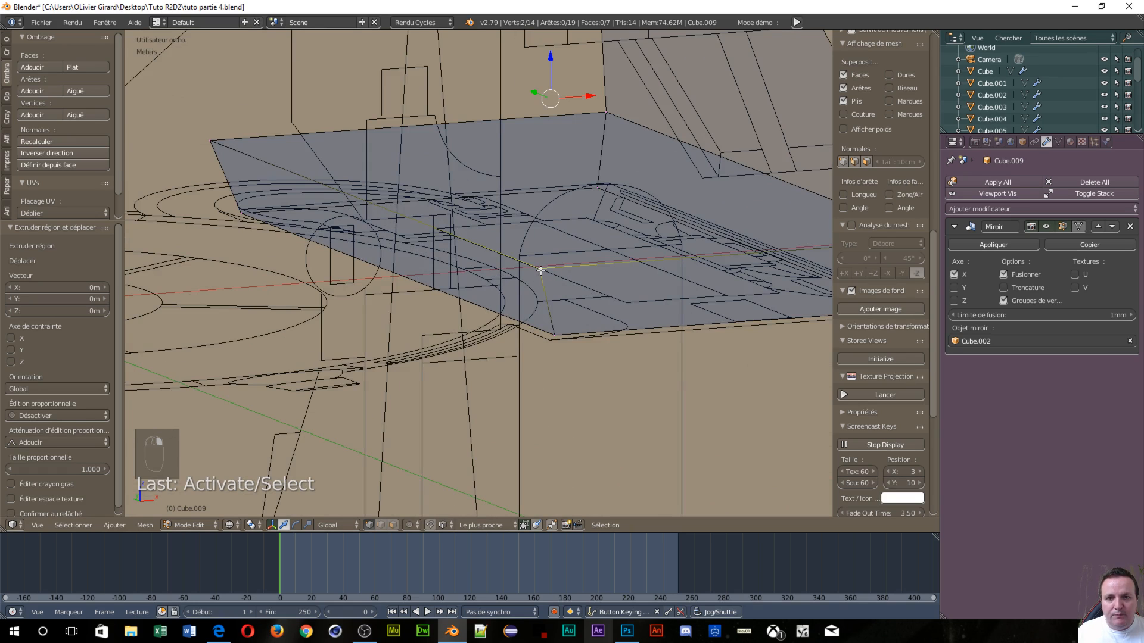
{"action": "scroll", "coordinate": [564, 196], "scroll_direction": "down", "scroll_amount": 3}
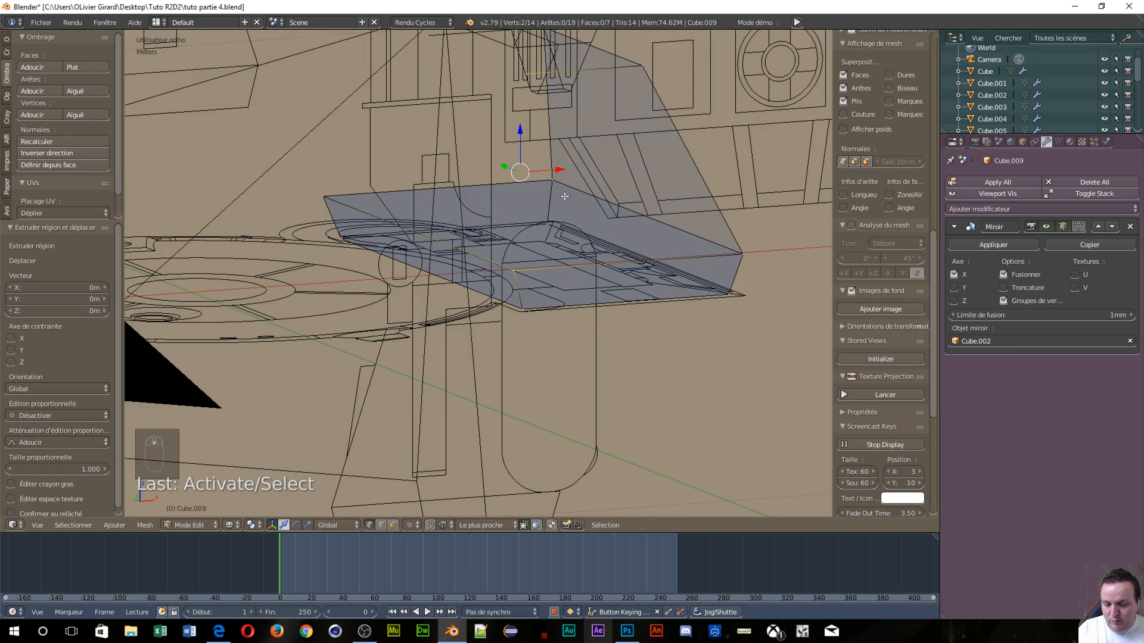
{"action": "key", "text": "alt+m"}
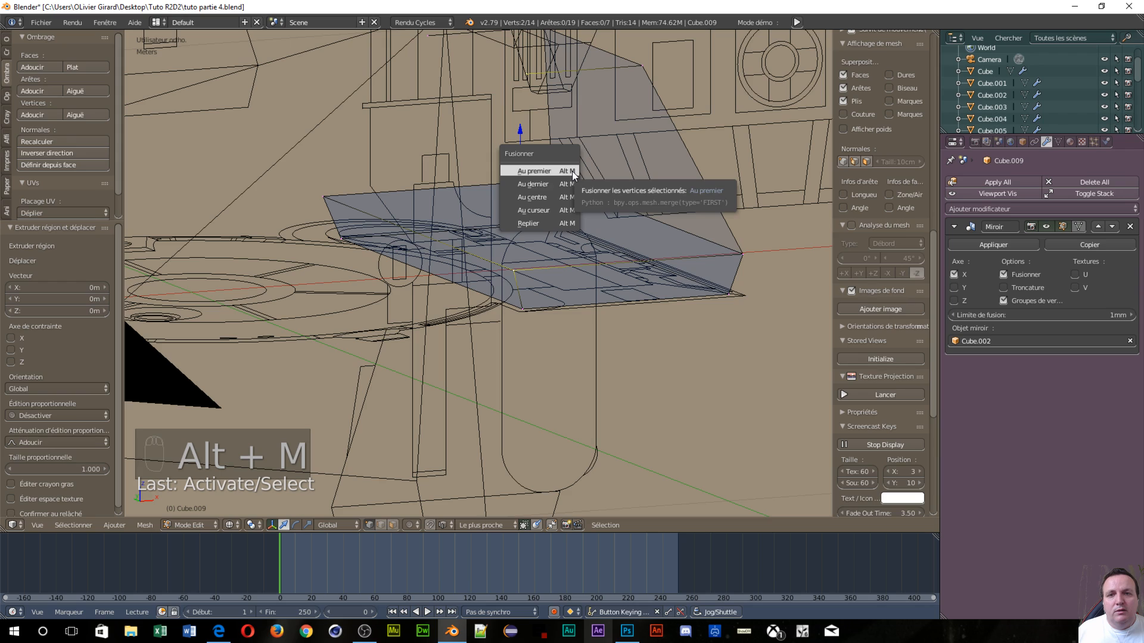
{"action": "left_click", "coordinate": [571, 185]}
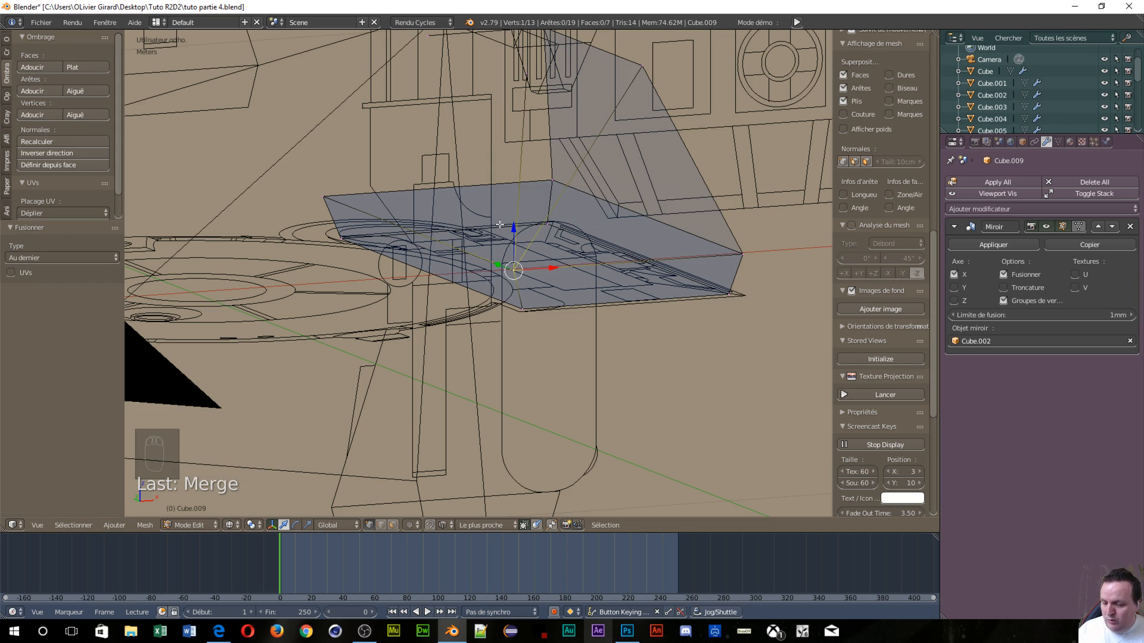
Undo the last merge and extrude the front and rear inner top vertices 2.98 cm downward along Z
{"action": "key", "text": "ctrl+z"}
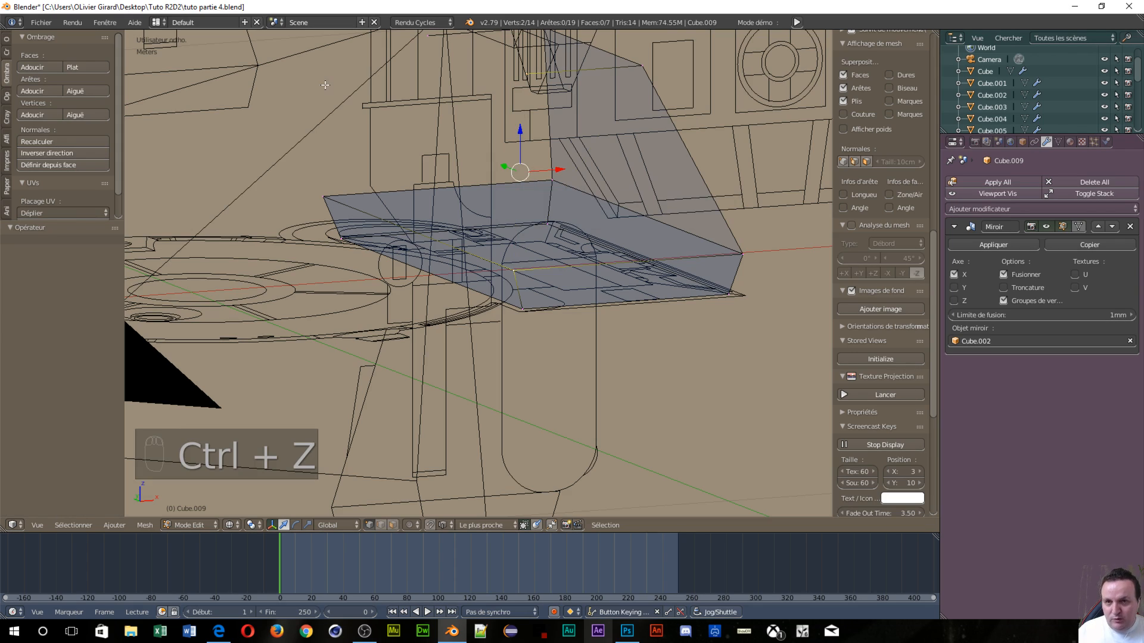
{"action": "right_click", "coordinate": [423, 34], "text": "shift"}
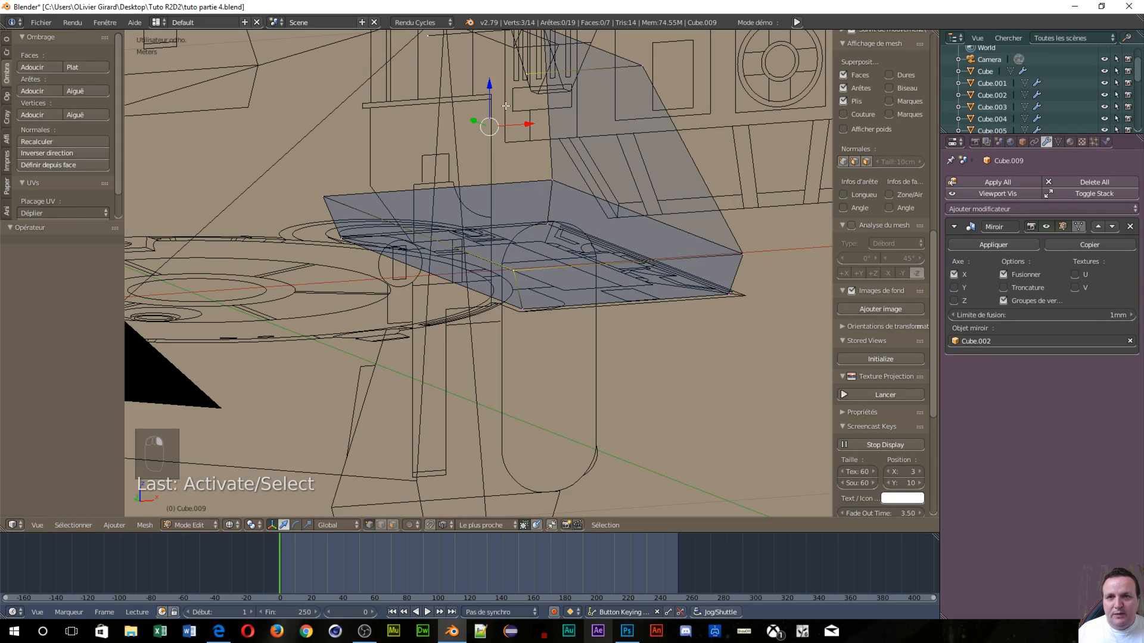
{"action": "right_click", "coordinate": [513, 270], "text": "shift"}
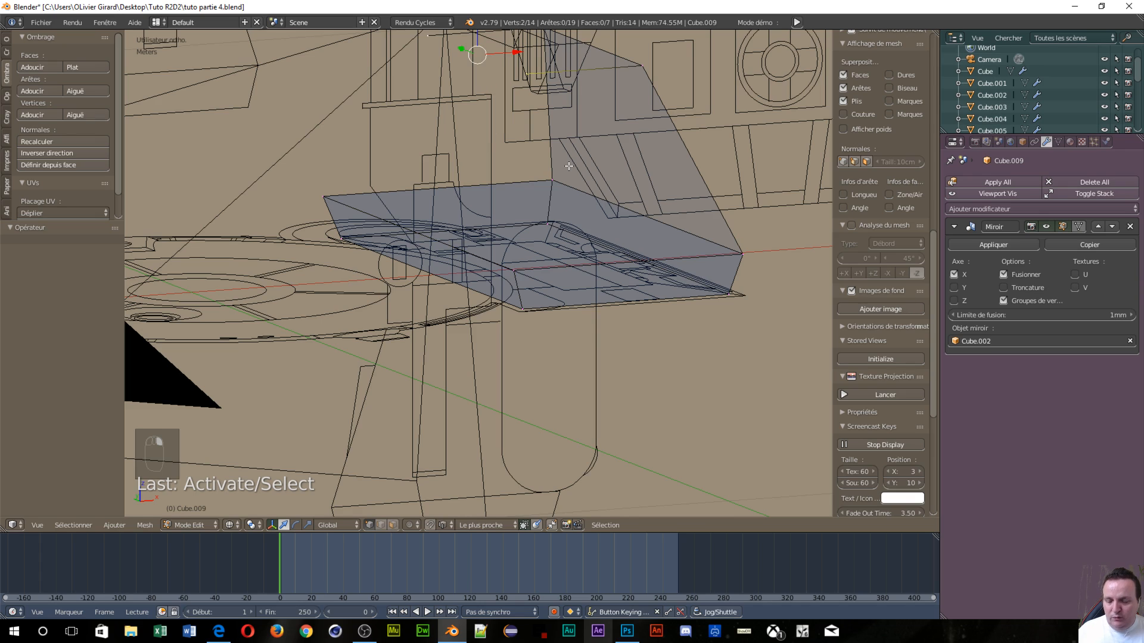
{"action": "key", "text": "e"}
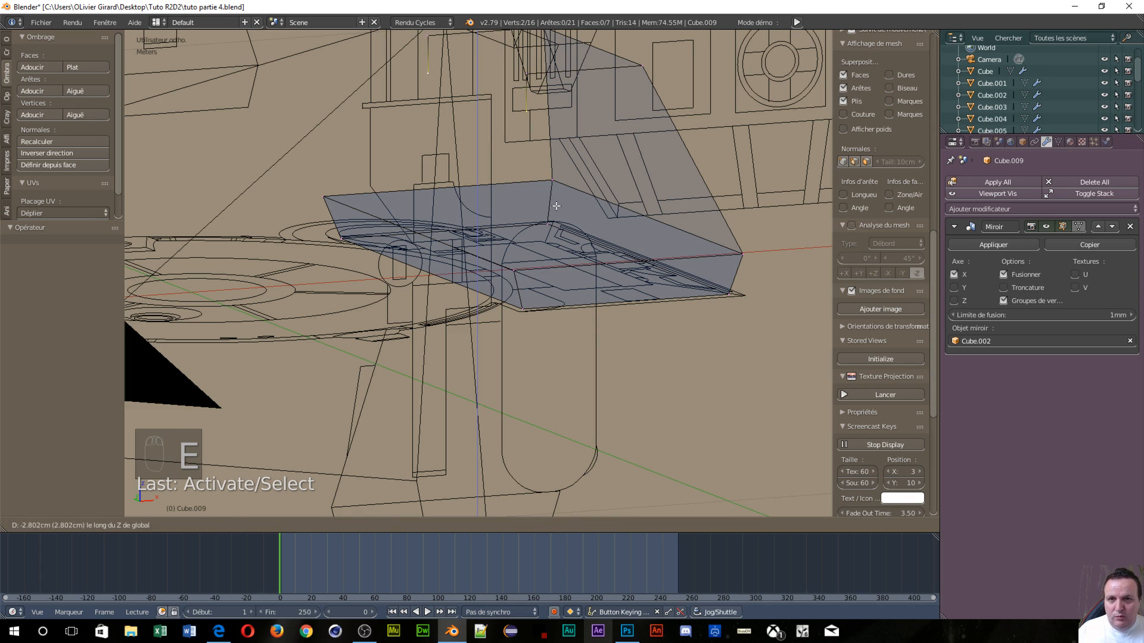
{"action": "left_click", "coordinate": [555, 207]}
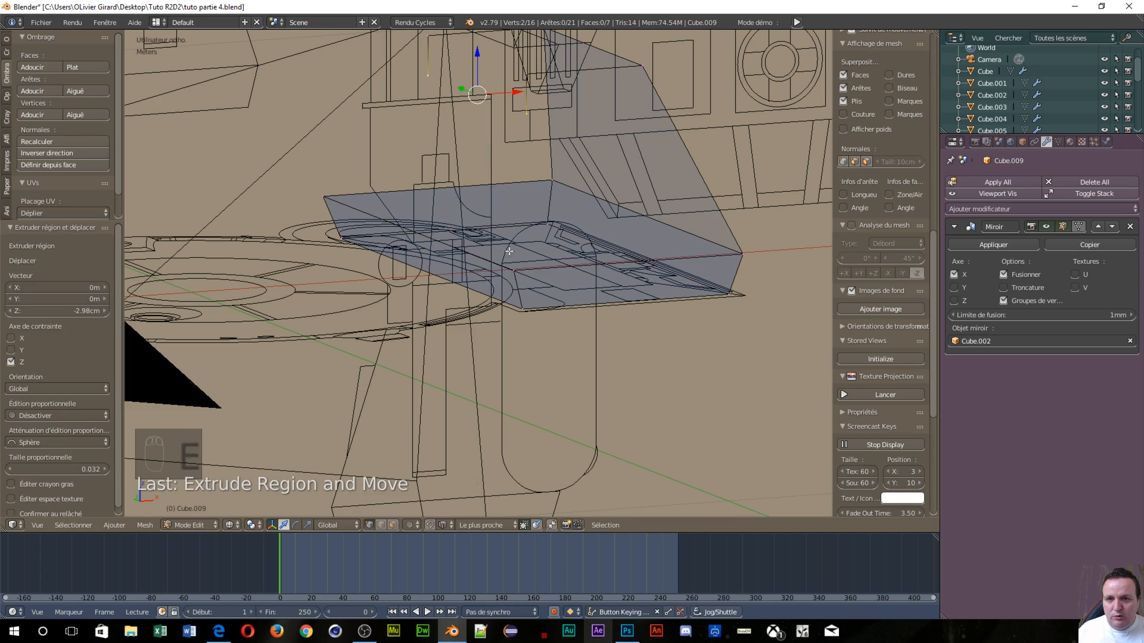
Merge the front extruded vertex at last onto the base's front inner upper corner
{"action": "right_click", "coordinate": [527, 112]}
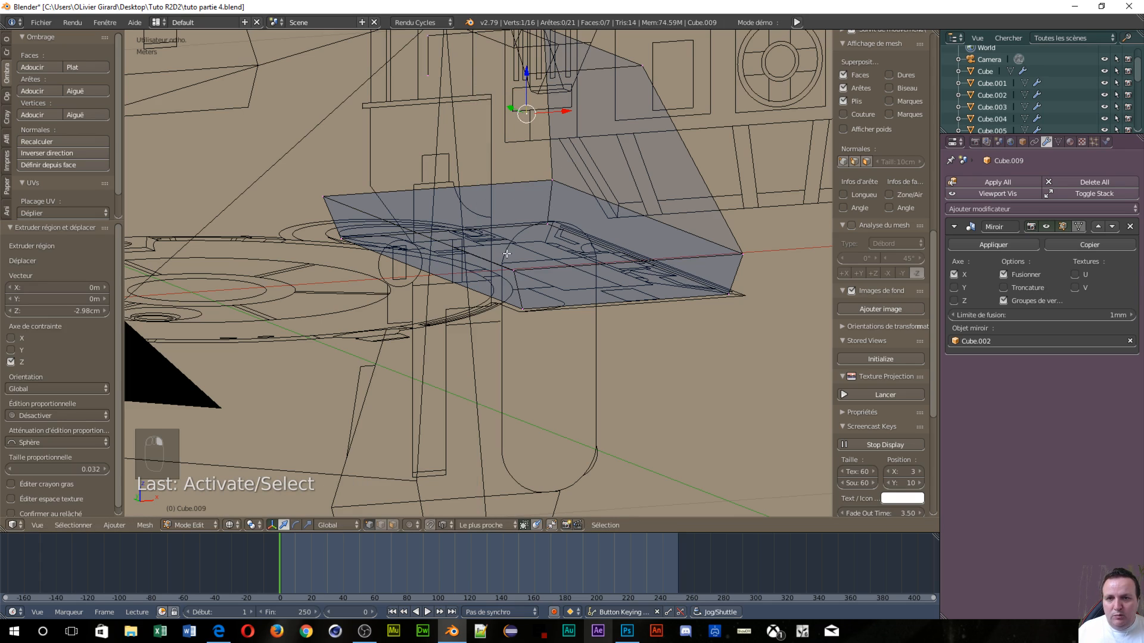
{"action": "right_click", "coordinate": [516, 275], "text": "shift"}
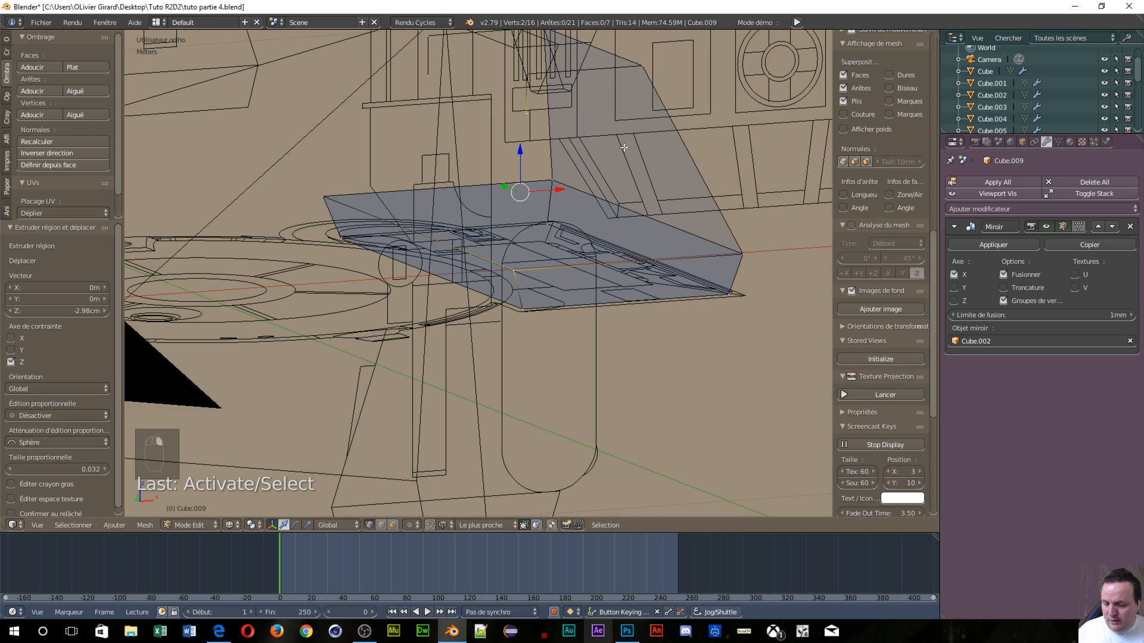
{"action": "key", "text": "alt+m"}
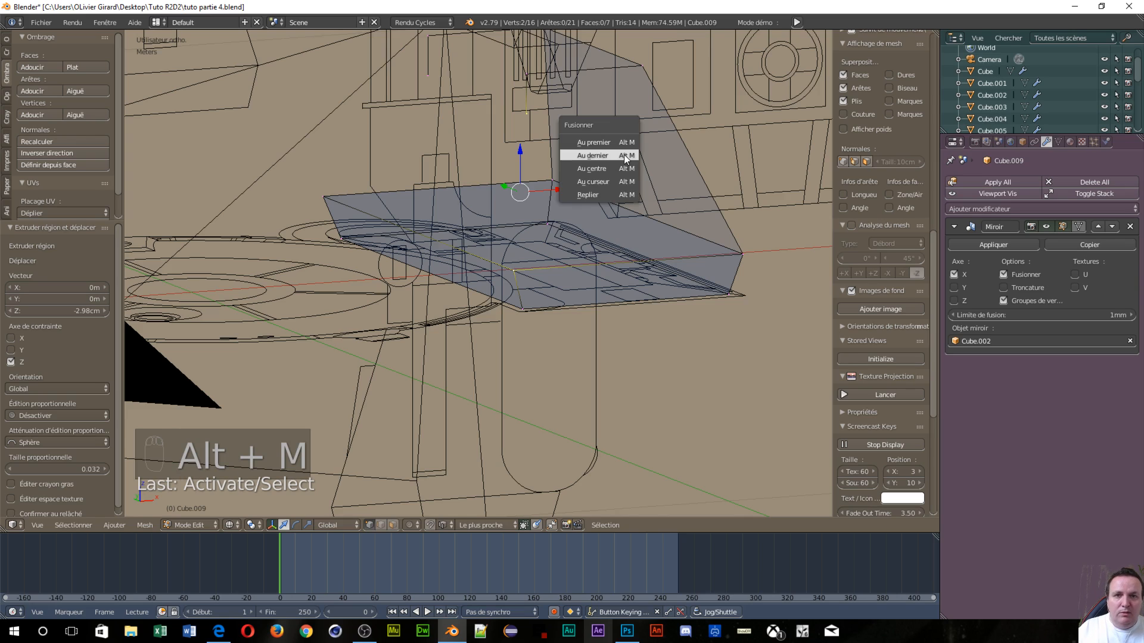
{"action": "left_click", "coordinate": [624, 155]}
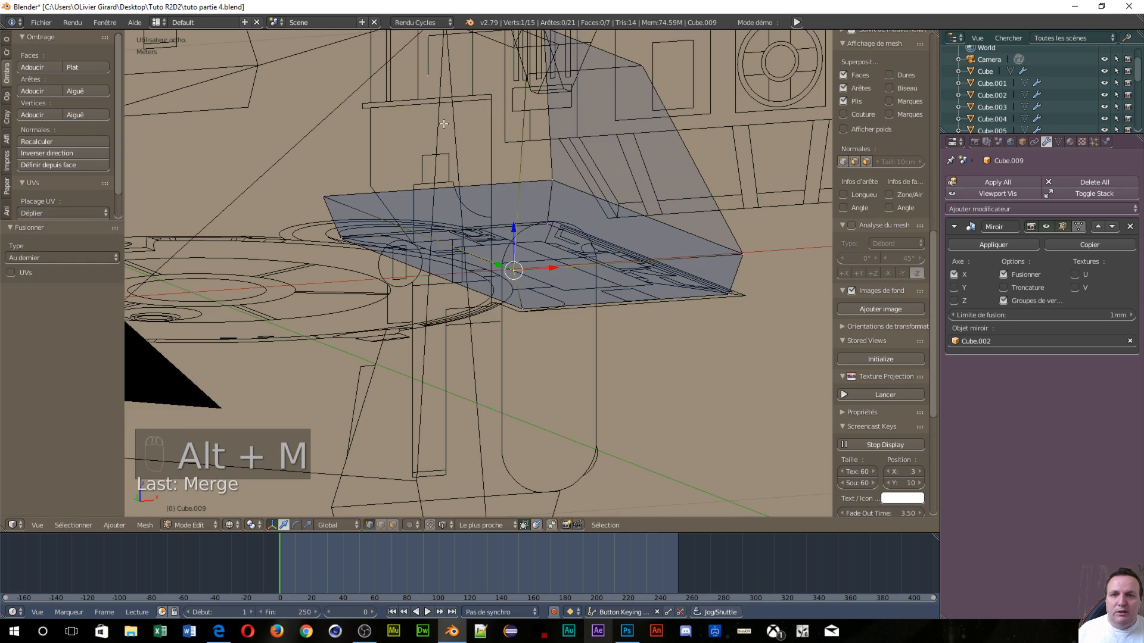
Merge the rear extruded vertex at last onto the base's rear inner upper corner
{"action": "right_click", "coordinate": [427, 74]}
{"action": "right_click", "coordinate": [323, 198], "text": "shift"}
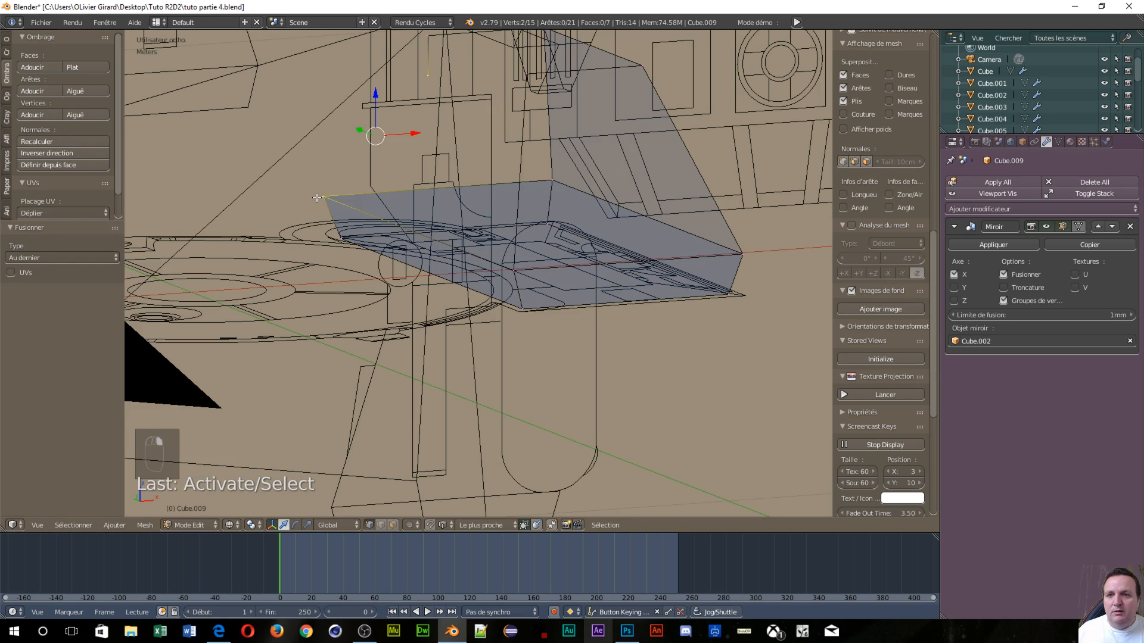
{"action": "key", "text": "alt+m"}
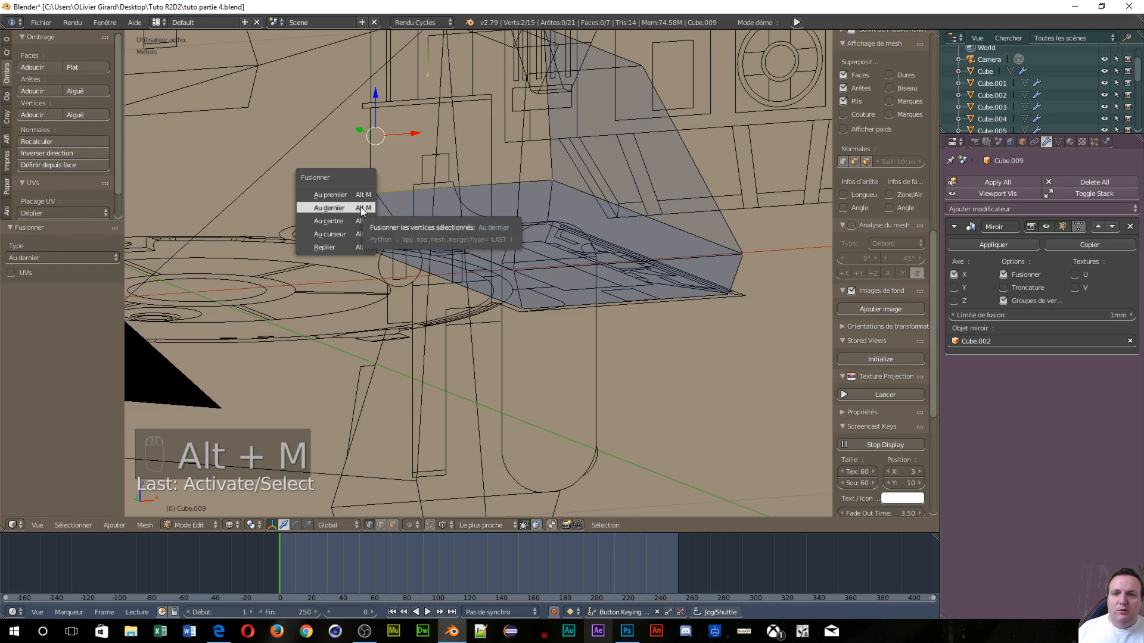
{"action": "left_click", "coordinate": [359, 206]}
Switch the mesh selection mode to edges for working on the inner sloping edges of the foot
{"action": "middle_click_drag", "start_coordinate": [412, 170], "coordinate": [463, 209]}
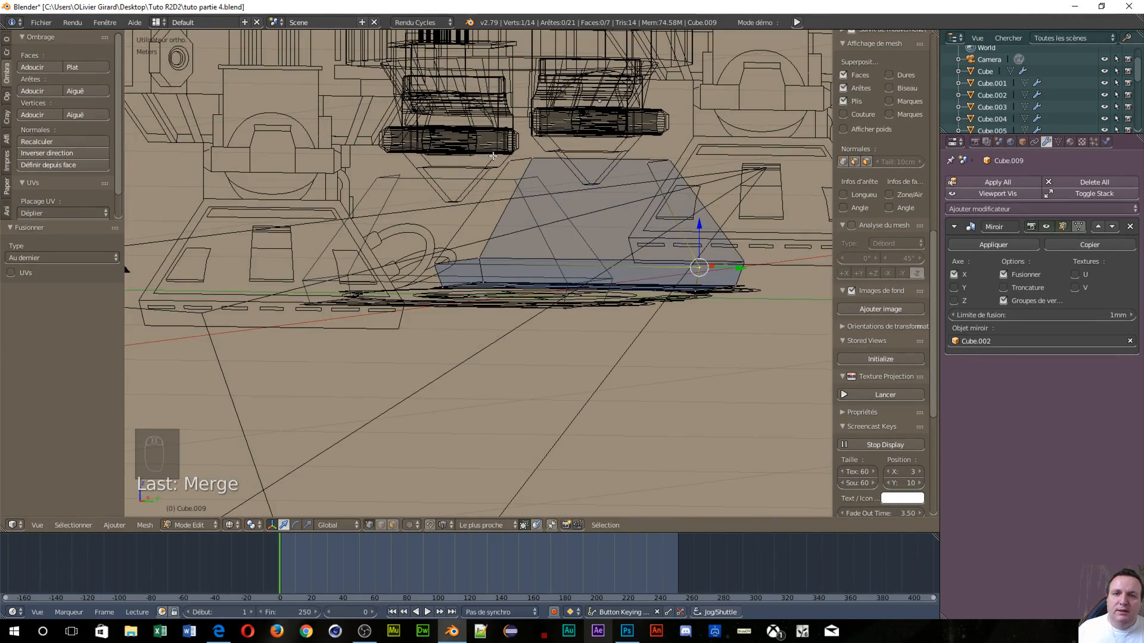
{"action": "middle_click_drag", "start_coordinate": [628, 163], "coordinate": [419, 202]}
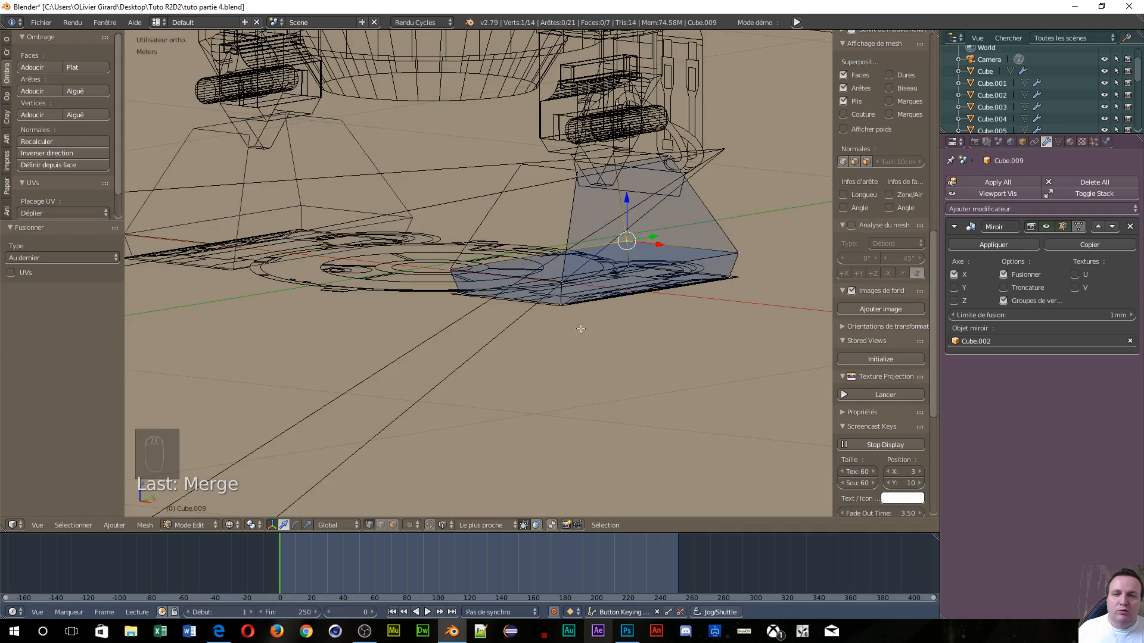
{"action": "middle_click_drag", "start_coordinate": [581, 329], "coordinate": [647, 337]}
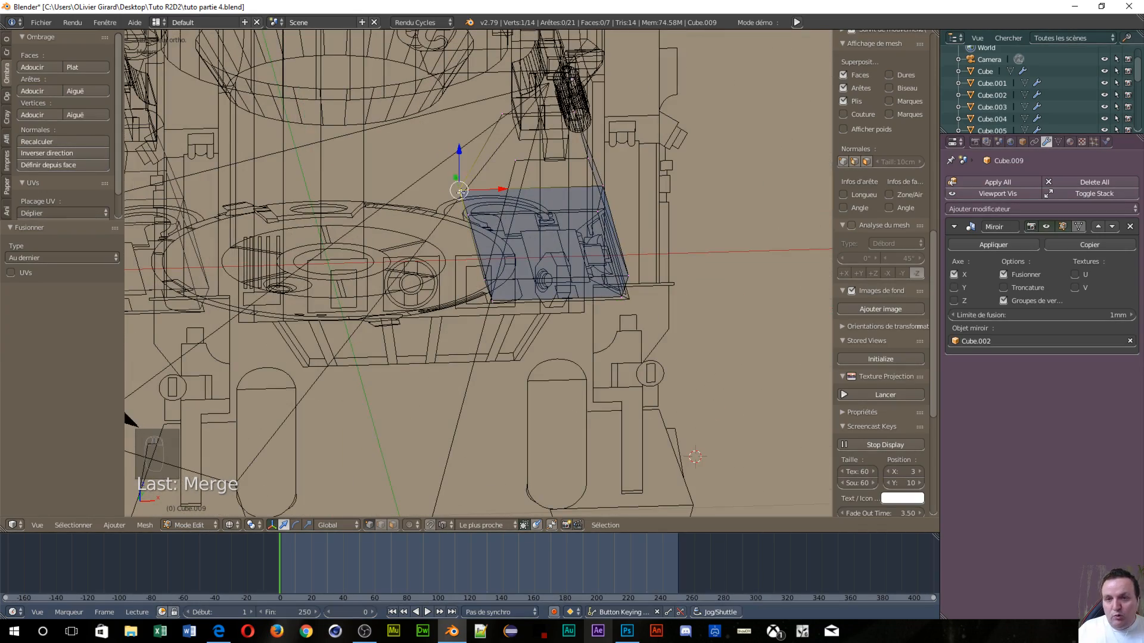
{"action": "key", "text": "ctrl+Tab"}
{"action": "left_click", "coordinate": [460, 206]}
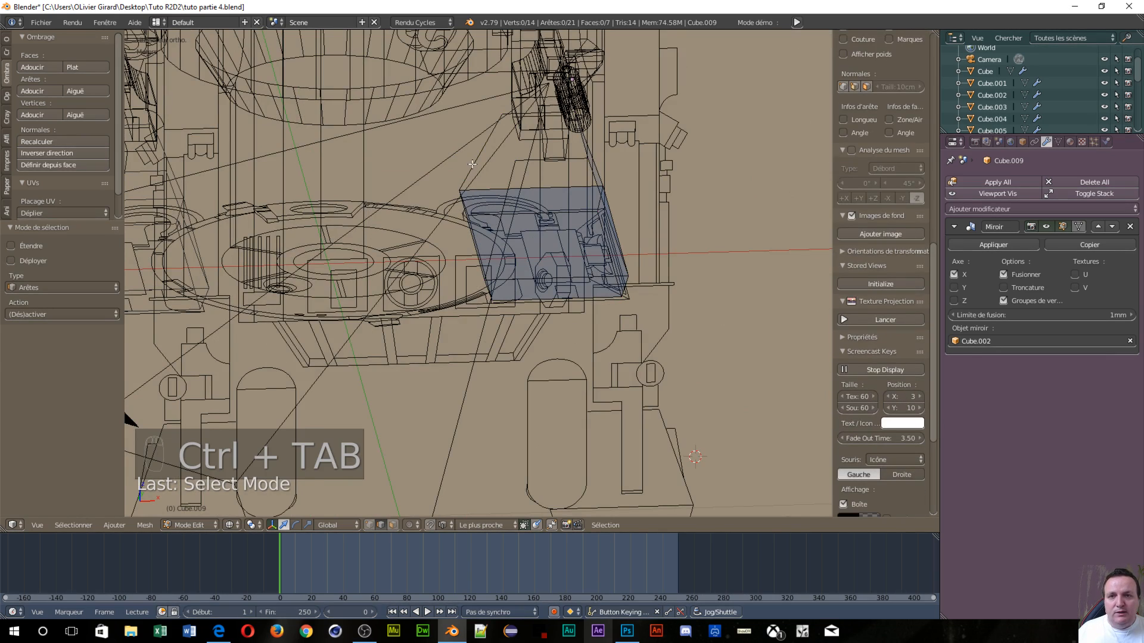
Try to subdivide the front and rear inner sloping edges with a single cut
{"action": "left_click", "coordinate": [473, 164]}
{"action": "left_click", "coordinate": [501, 219], "text": "shift"}
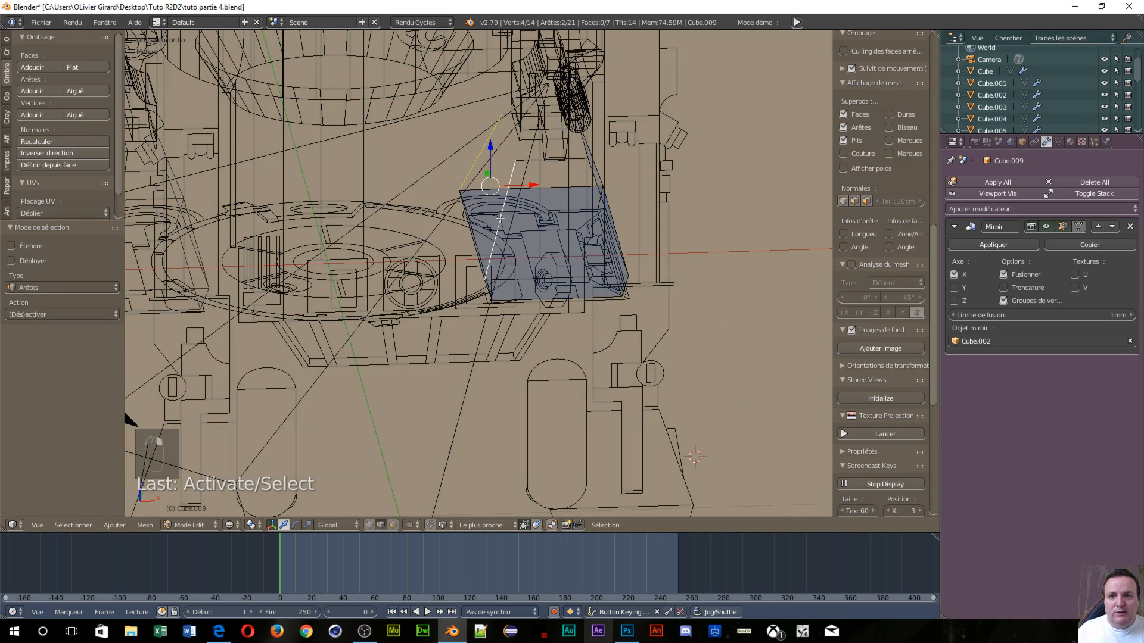
{"action": "key", "text": "w"}
{"action": "mouse_move", "coordinate": [516, 253]}
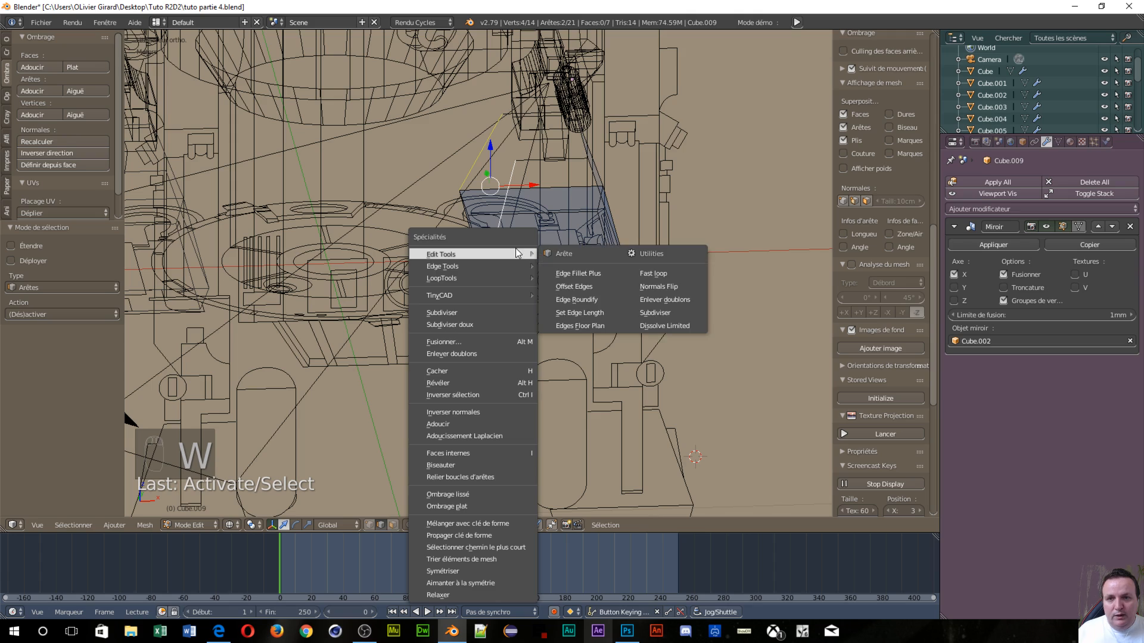
{"action": "left_click", "coordinate": [468, 313]}
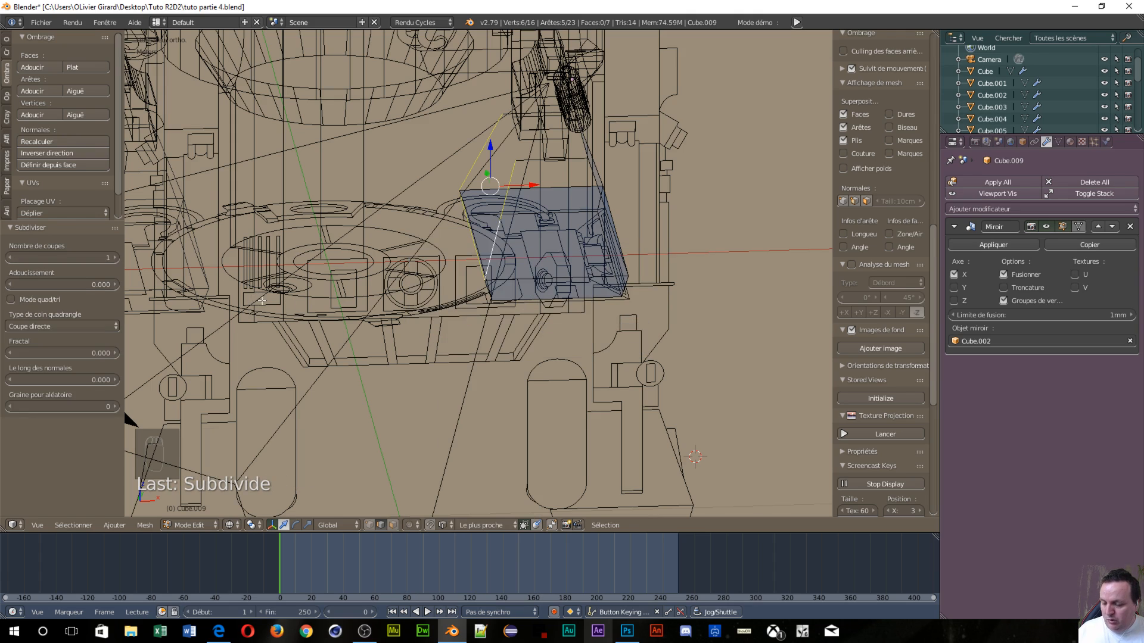
{"action": "key", "text": "ctrl+Tab"}
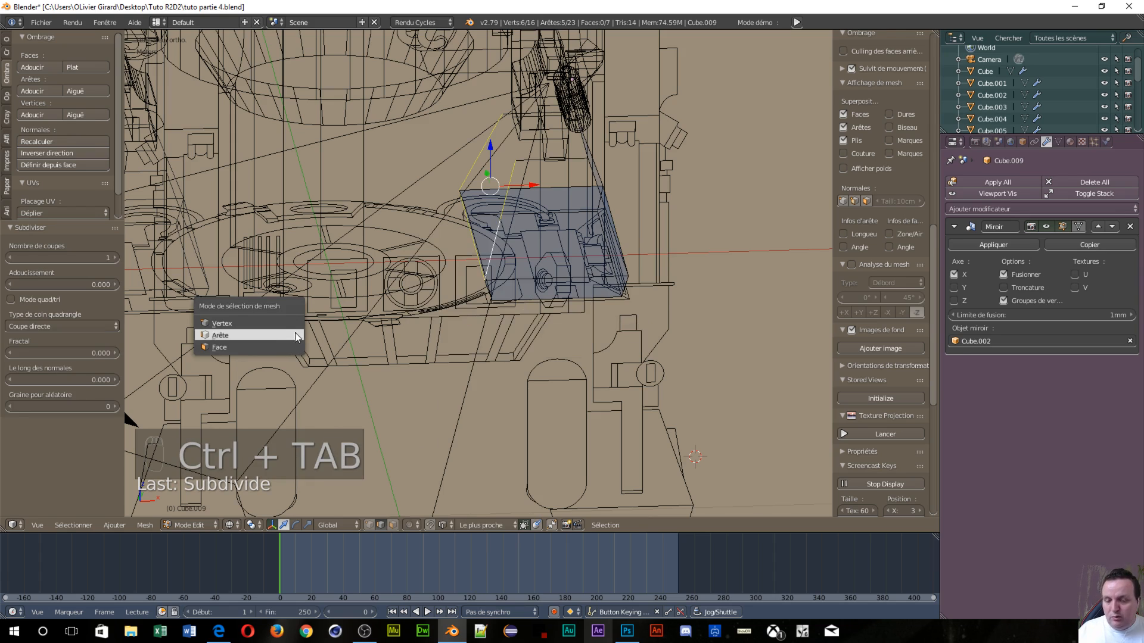
{"action": "key", "text": "ctrl+z"}
{"action": "key", "text": "ctrl+z"}
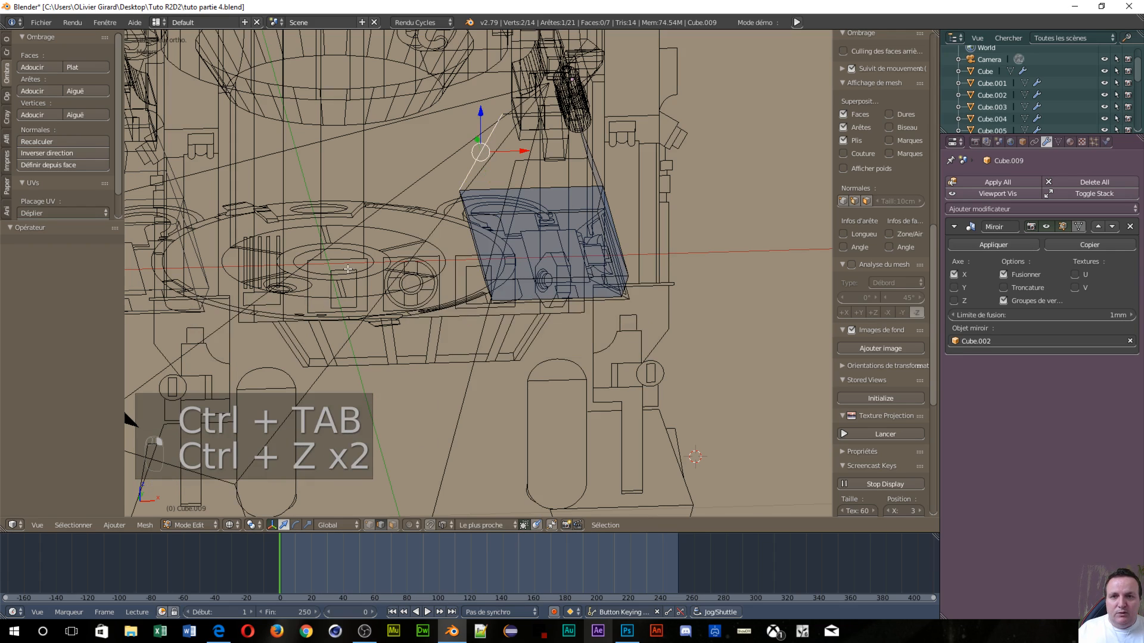
{"action": "key", "text": "ctrl+z"}
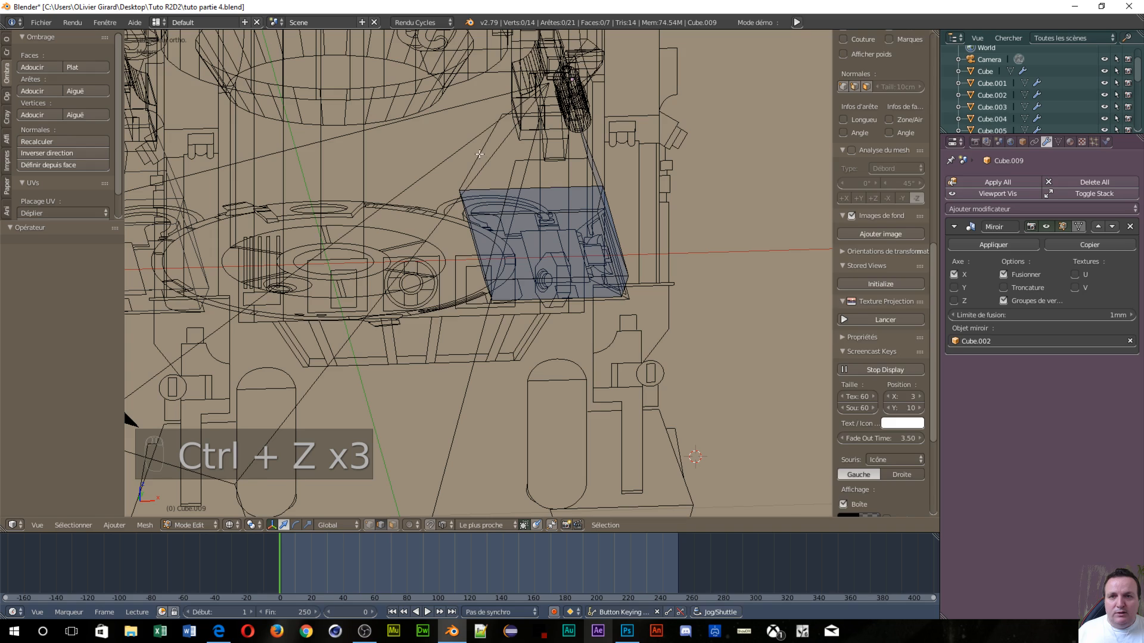
Subdivide the lower segments of the front and rear inner sloping edges with one cut
{"action": "right_click", "coordinate": [479, 153]}
{"action": "right_click", "coordinate": [502, 214], "text": "shift"}
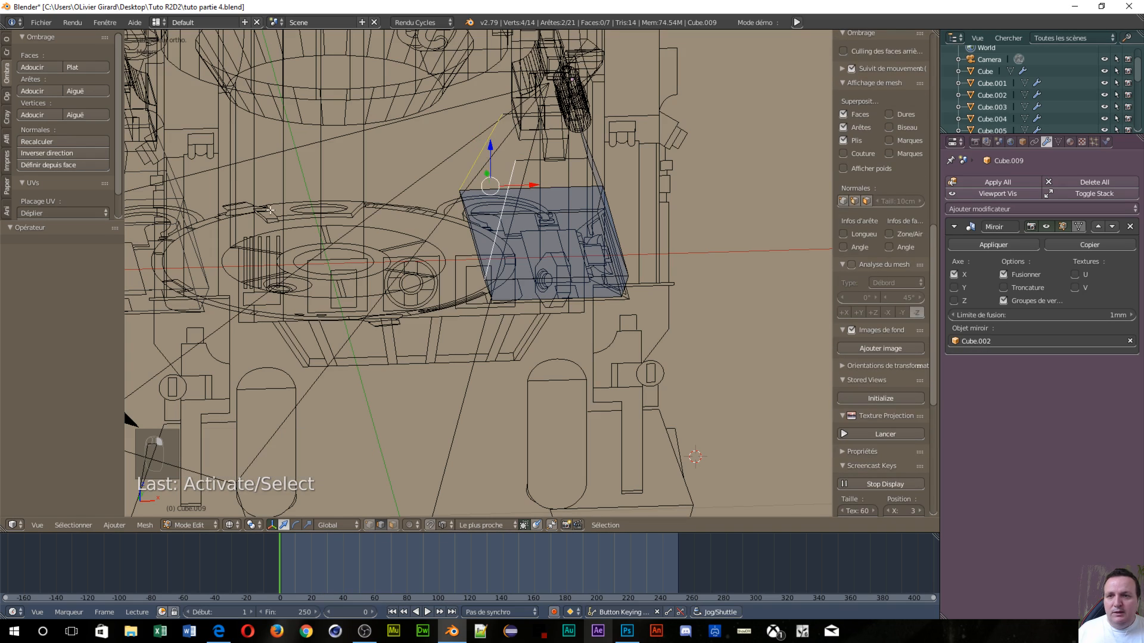
{"action": "key", "text": "w"}
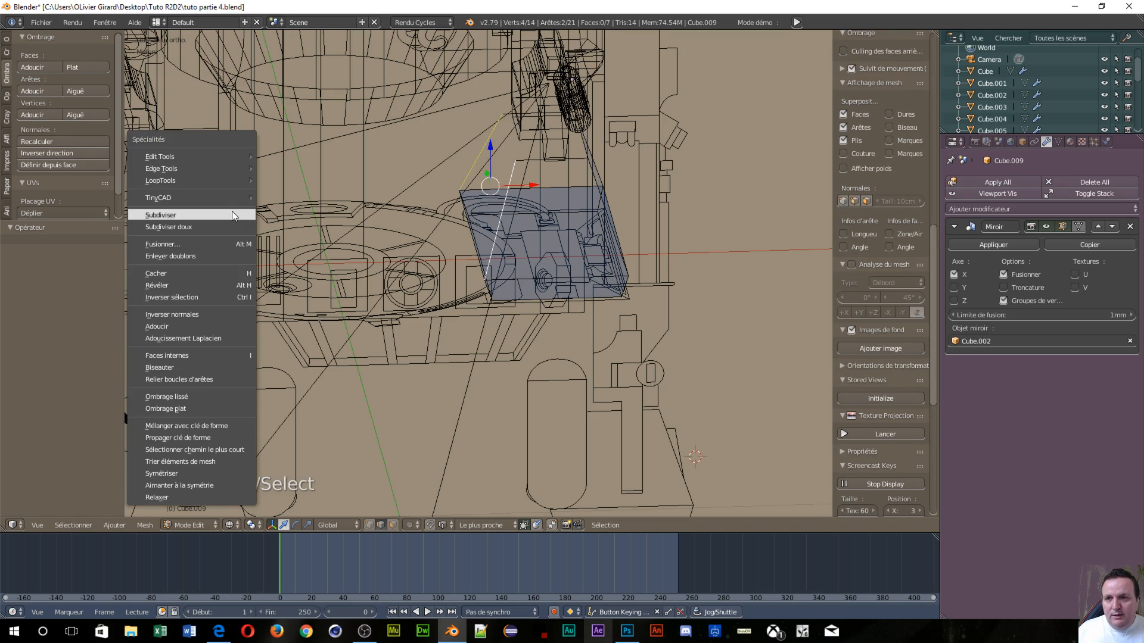
{"action": "left_click", "coordinate": [231, 214]}
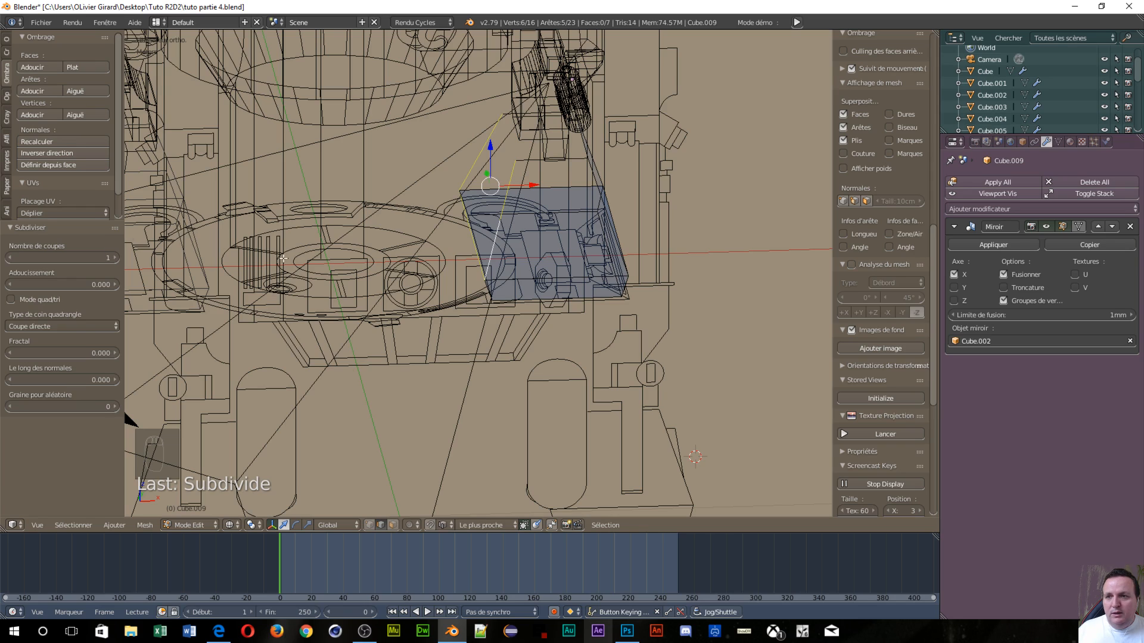
Select the newly split segments of both inner sloping edges and subdivide them with 4 cuts
{"action": "right_click", "coordinate": [461, 182]}
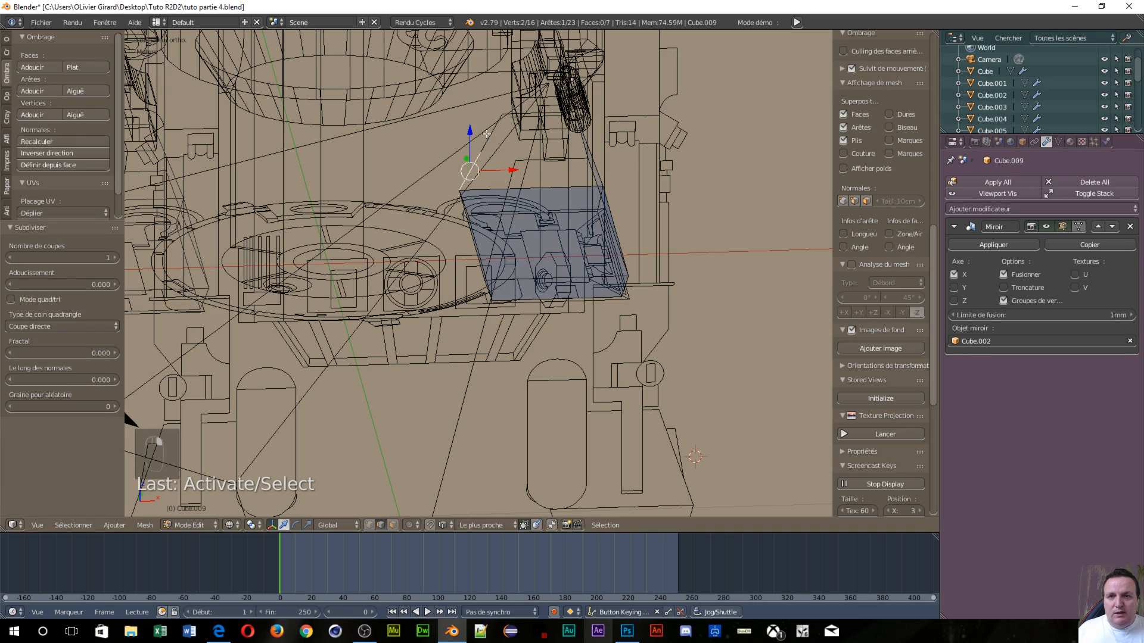
{"action": "right_click", "coordinate": [501, 189], "text": "shift"}
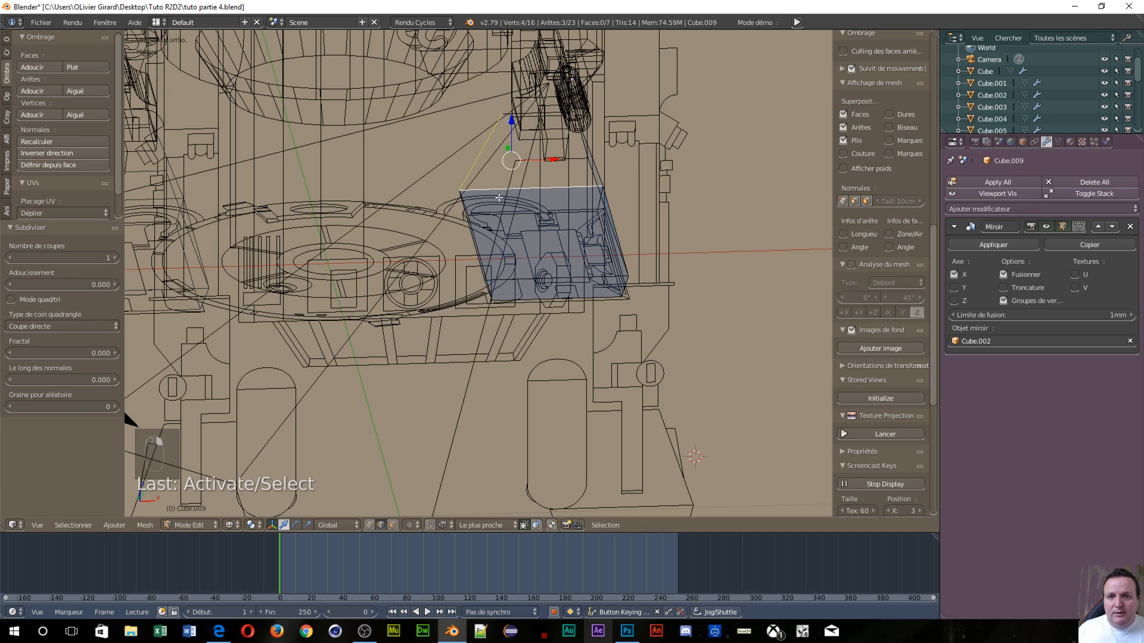
{"action": "right_click", "coordinate": [495, 242], "text": "shift"}
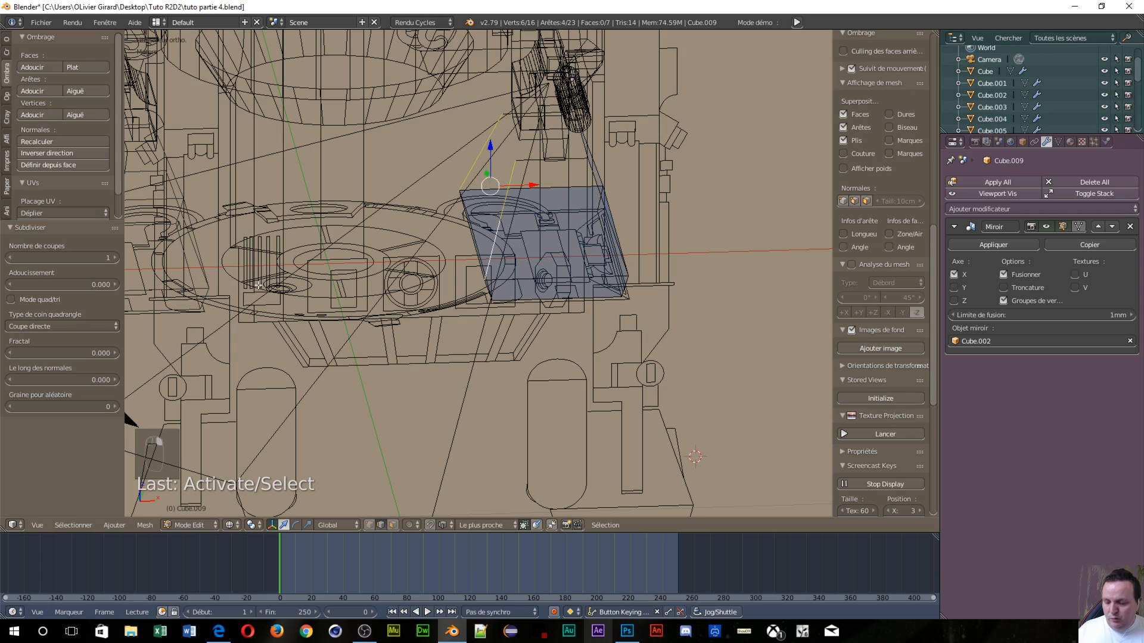
{"action": "key", "text": "w"}
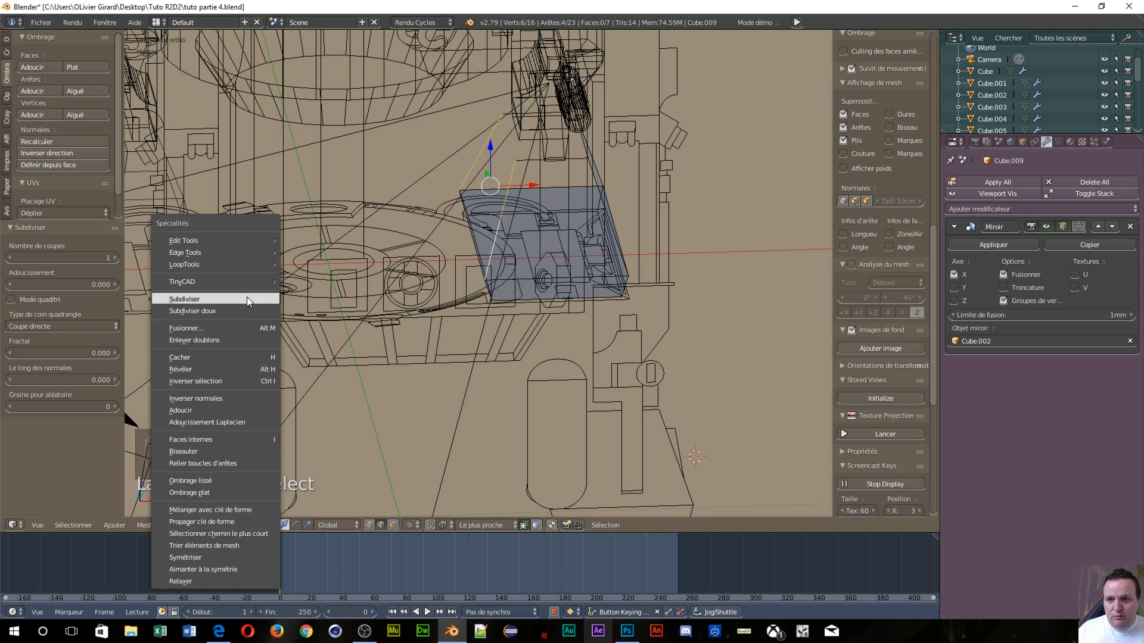
{"action": "left_click", "coordinate": [248, 300]}
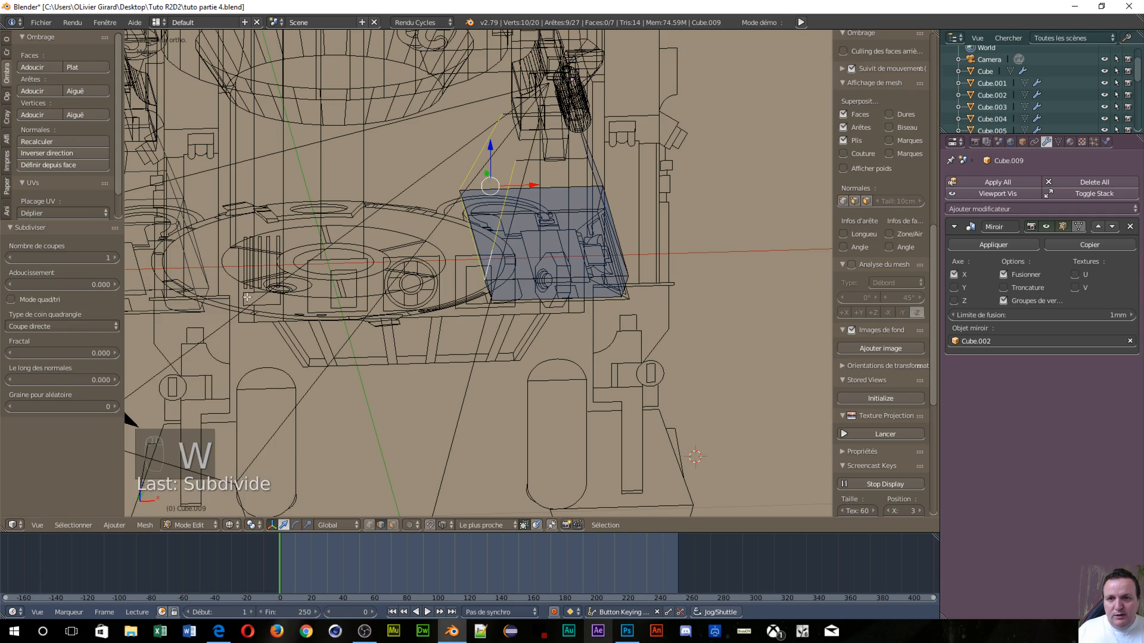
{"action": "left_click", "coordinate": [111, 257]}
{"action": "left_click", "coordinate": [109, 256]}
{"action": "left_click", "coordinate": [110, 257]}
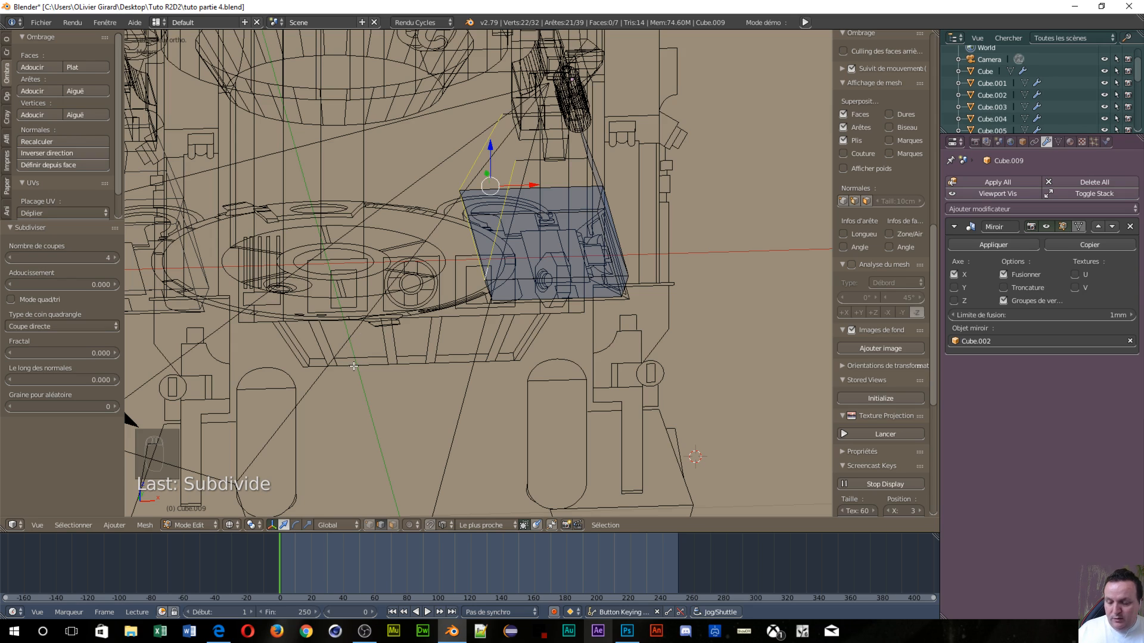
Switch the mesh selection mode to vertices and frame the base's inner upper corner in front orthographic view
{"action": "key", "text": "ctrl+Tab"}
{"action": "left_click", "coordinate": [352, 346]}
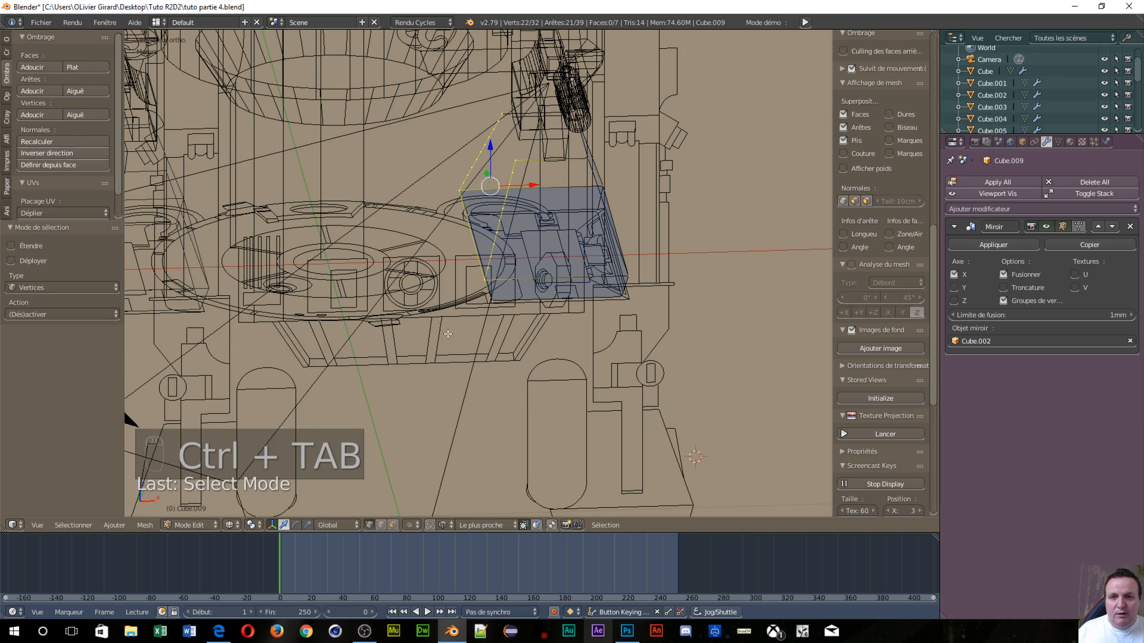
{"action": "scroll", "coordinate": [448, 334], "scroll_direction": "up", "scroll_amount": 4}
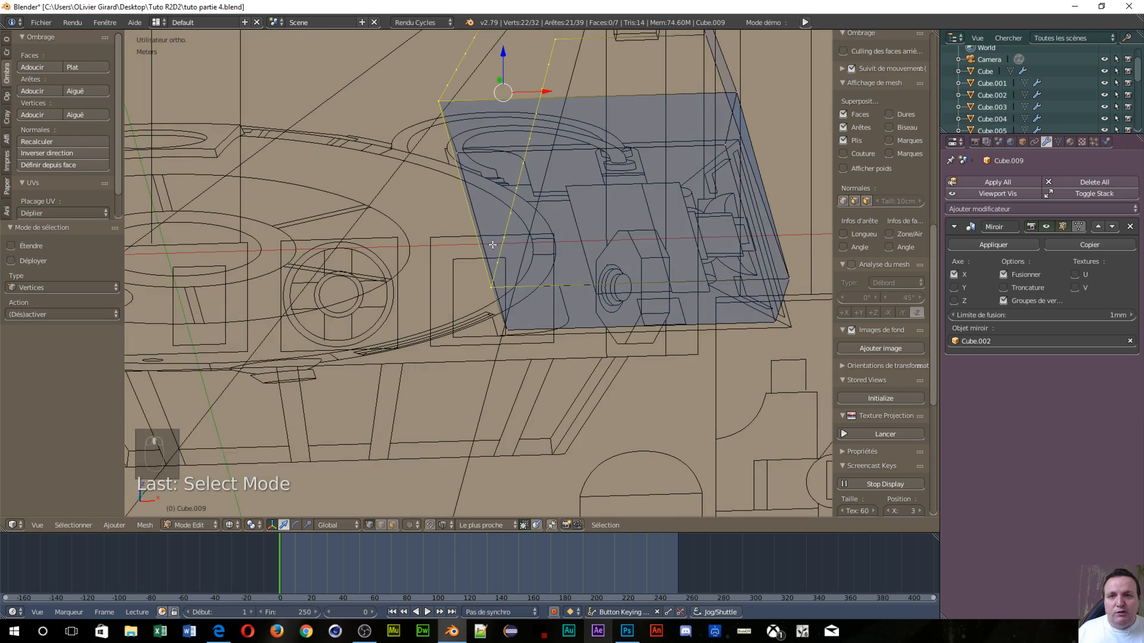
{"action": "middle_click_drag", "start_coordinate": [492, 245], "coordinate": [505, 199]}
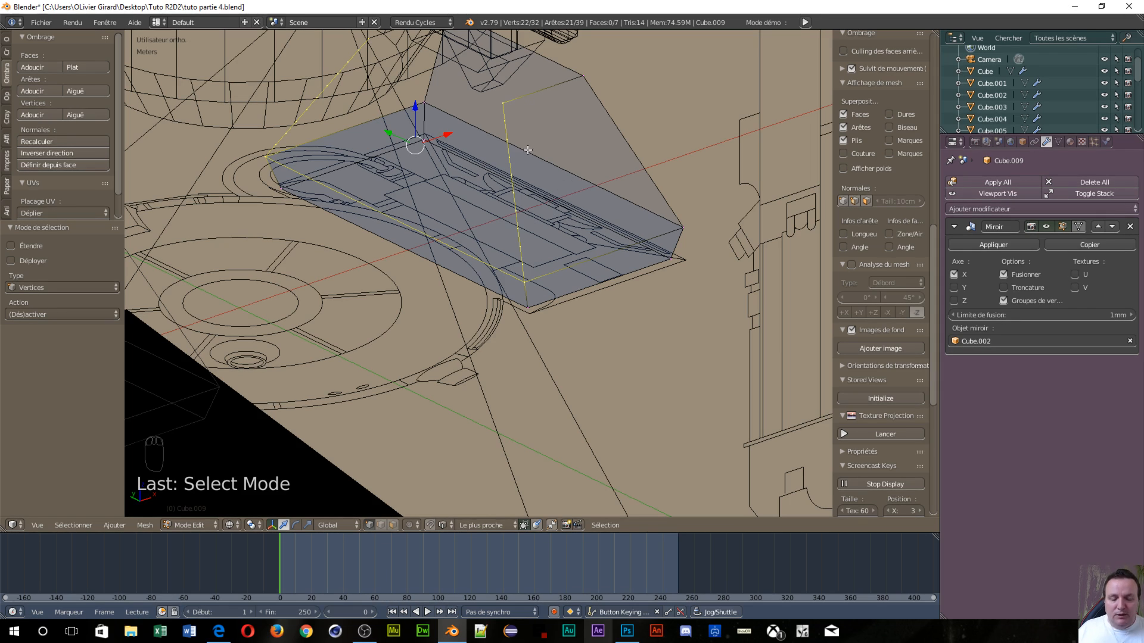
{"action": "key", "text": "KP_1"}
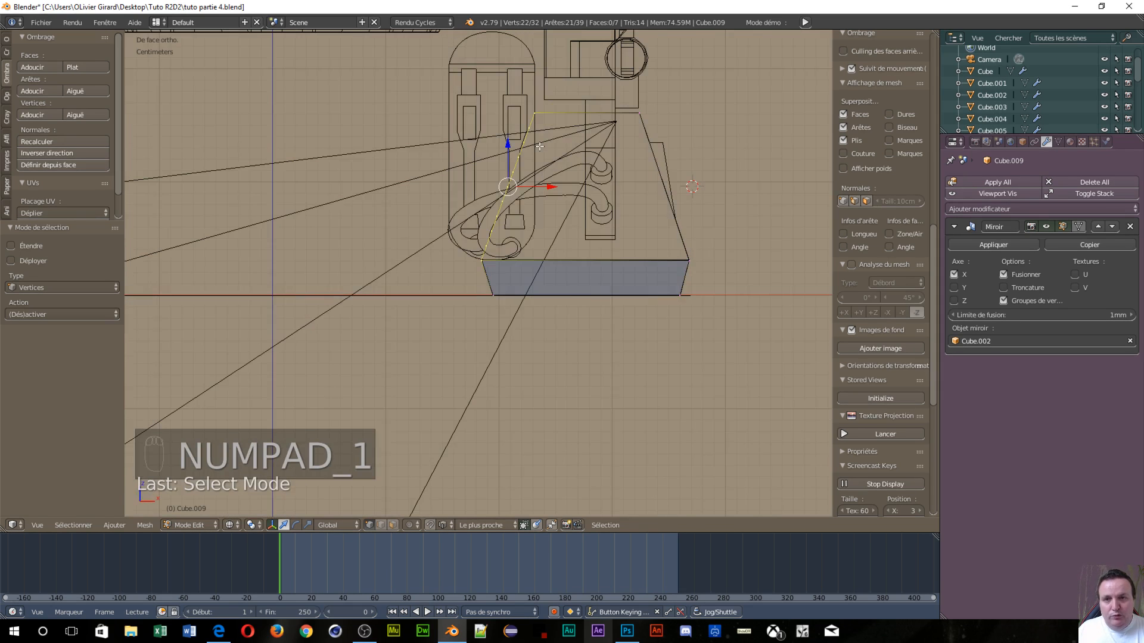
{"action": "scroll", "coordinate": [429, 336], "scroll_direction": "up", "scroll_amount": 7}
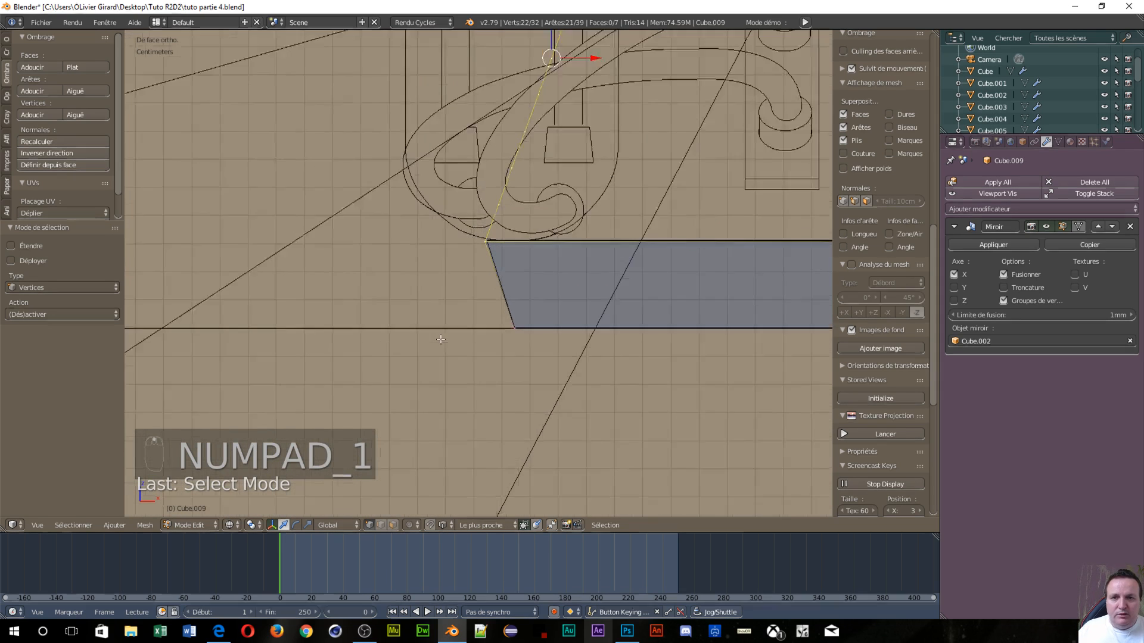
Try to move the lowest pair of cut vertices on the inner sloping edges about 1.39 cm in X and -1.23 cm in Z
{"action": "key", "text": "a"}
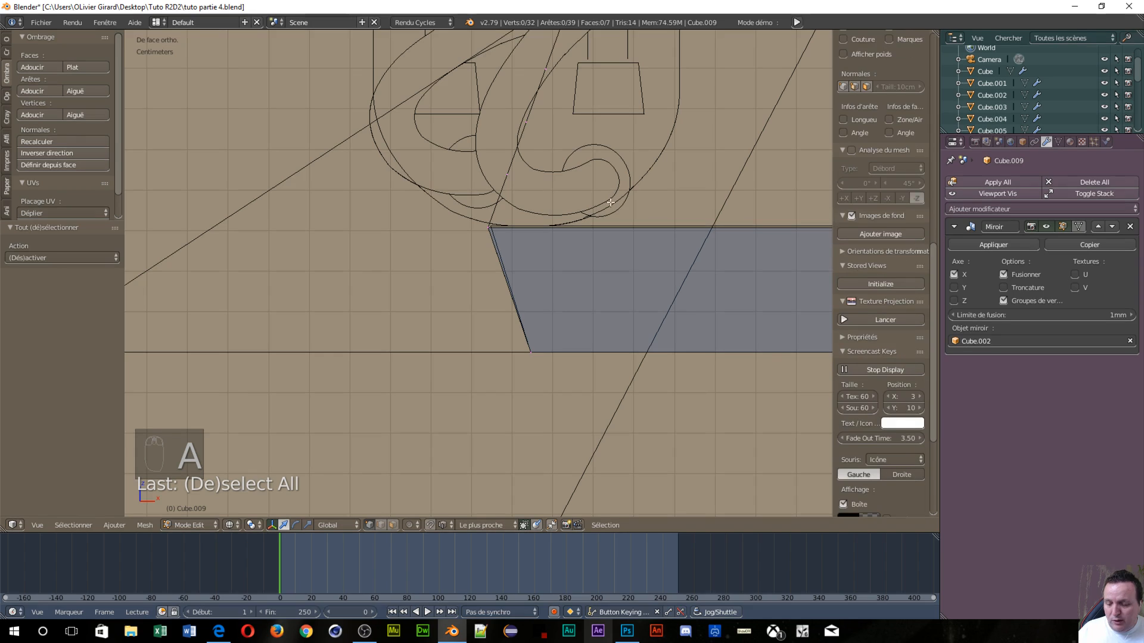
{"action": "key", "text": "c"}
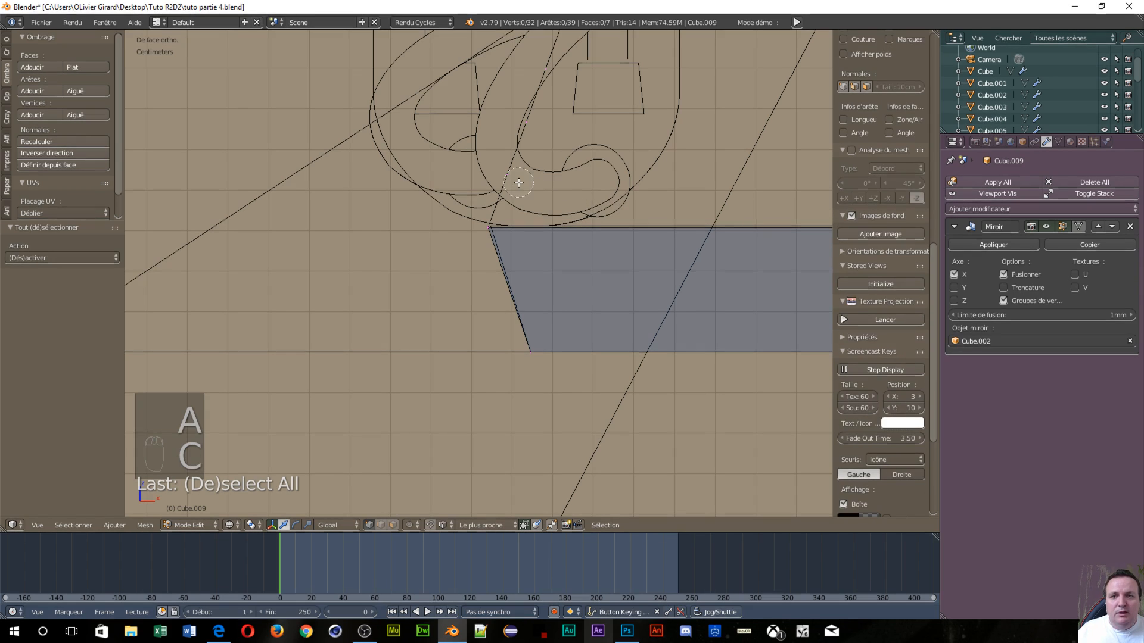
{"action": "left_click", "coordinate": [508, 177]}
{"action": "right_click", "coordinate": [555, 173]}
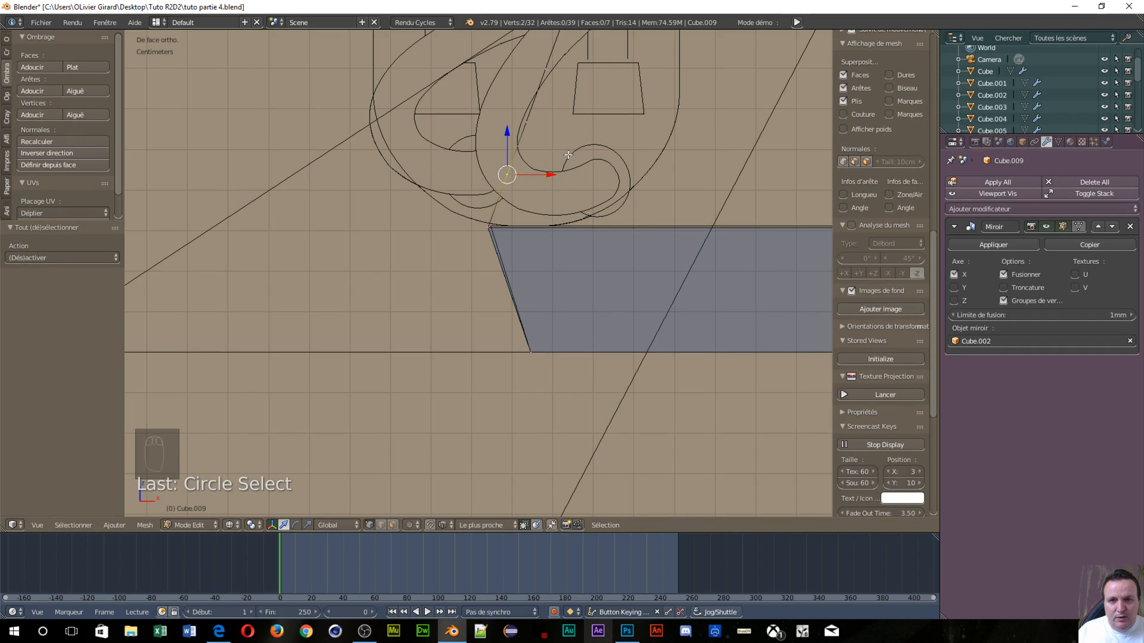
{"action": "key", "text": "g"}
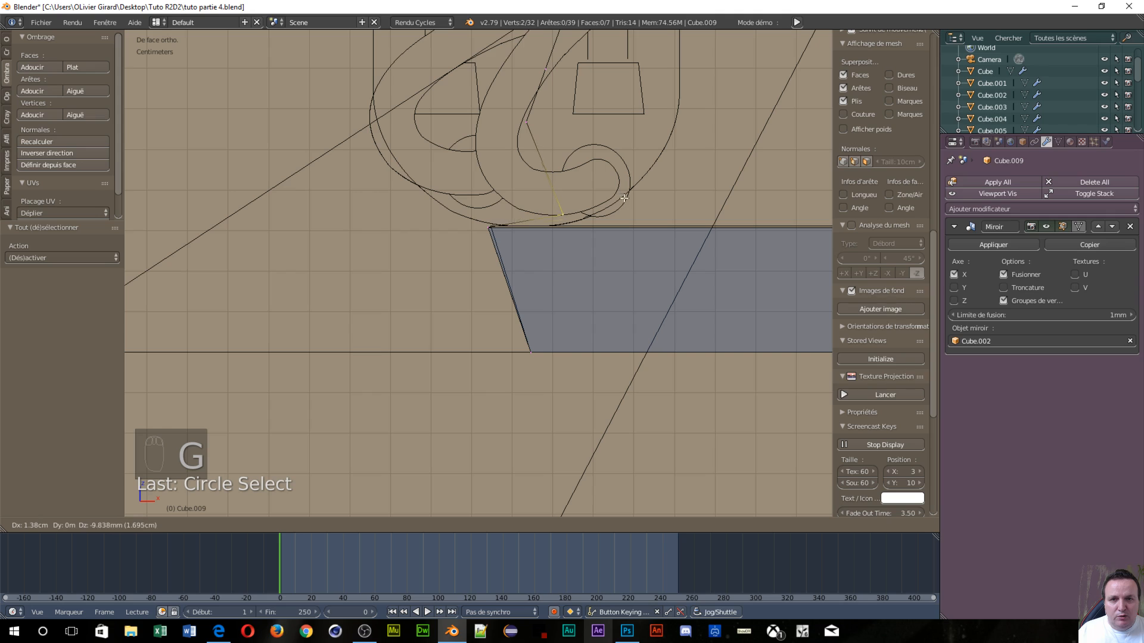
{"action": "left_click", "coordinate": [623, 199]}
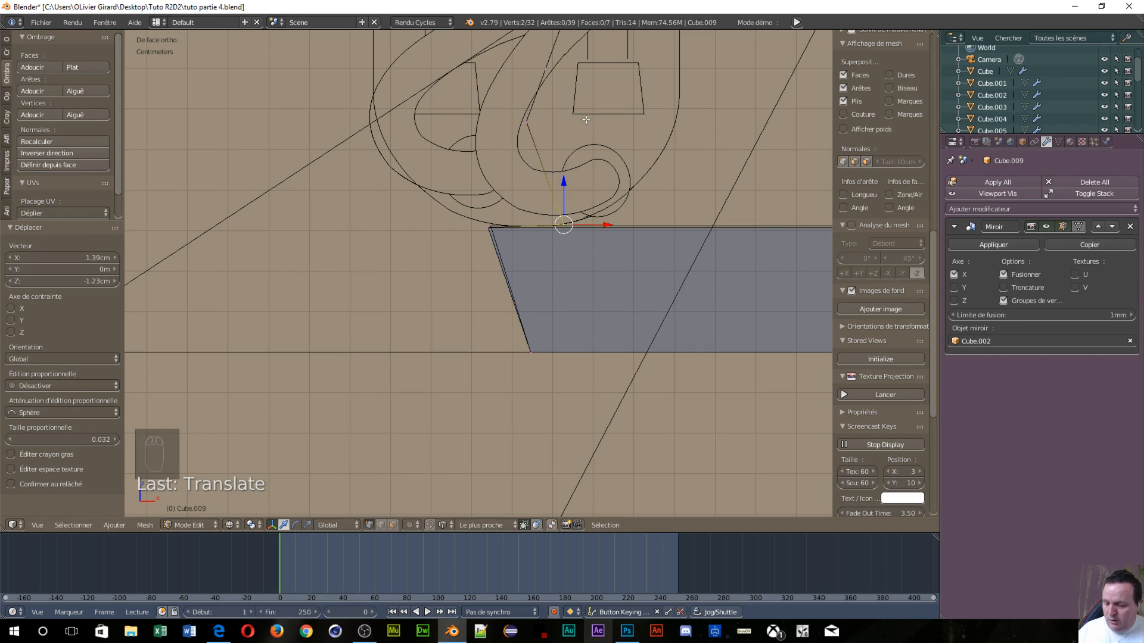
Try to move the second-lowest pair of cut vertices about 1.88 cm in X and -2.16 cm in Z
{"action": "key", "text": "a"}
{"action": "key", "text": "c"}
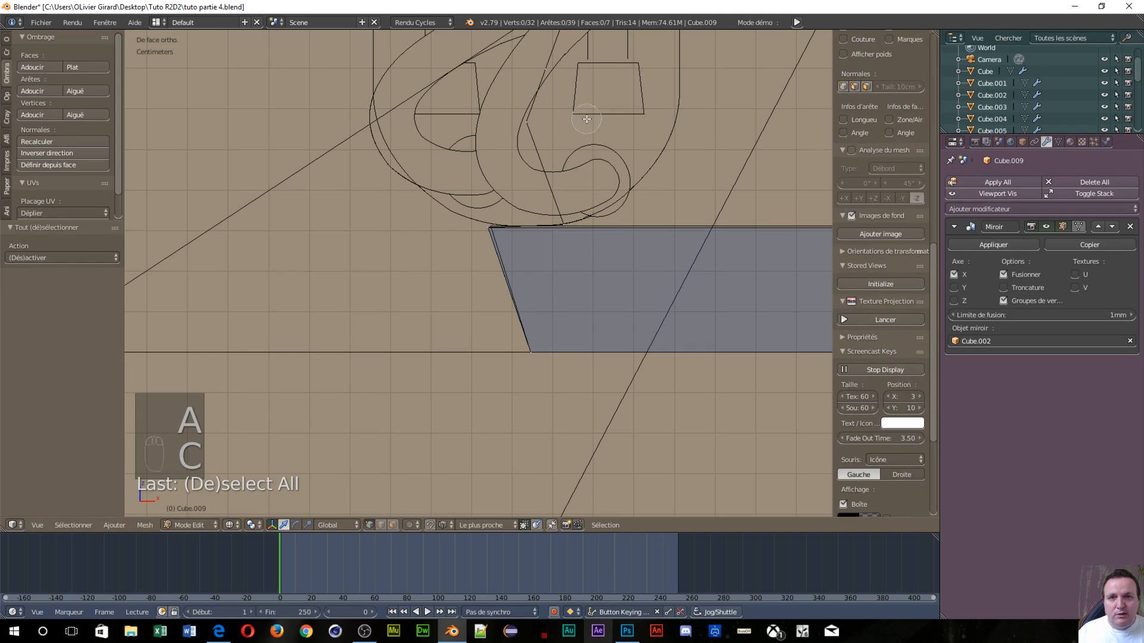
{"action": "left_click", "coordinate": [523, 127]}
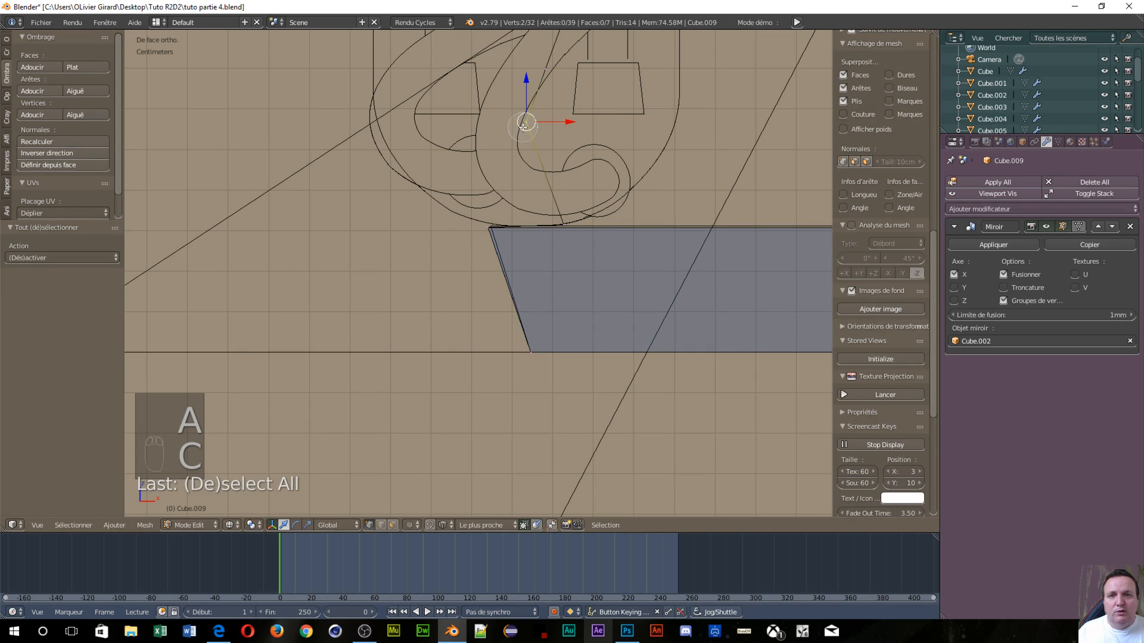
{"action": "right_click", "coordinate": [523, 127]}
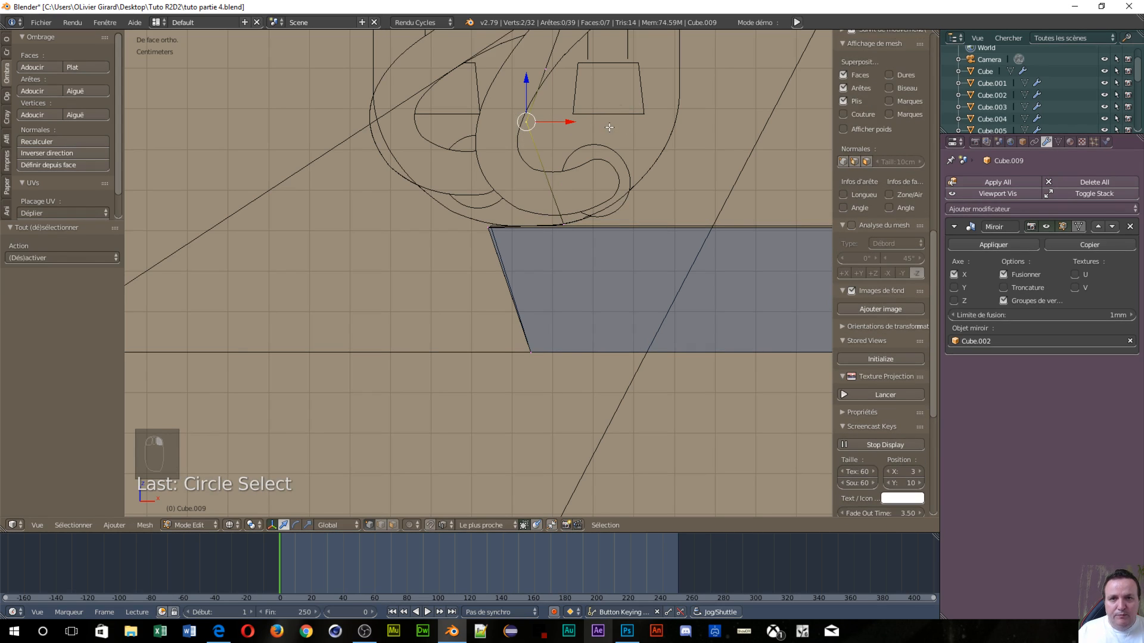
{"action": "key", "text": "g"}
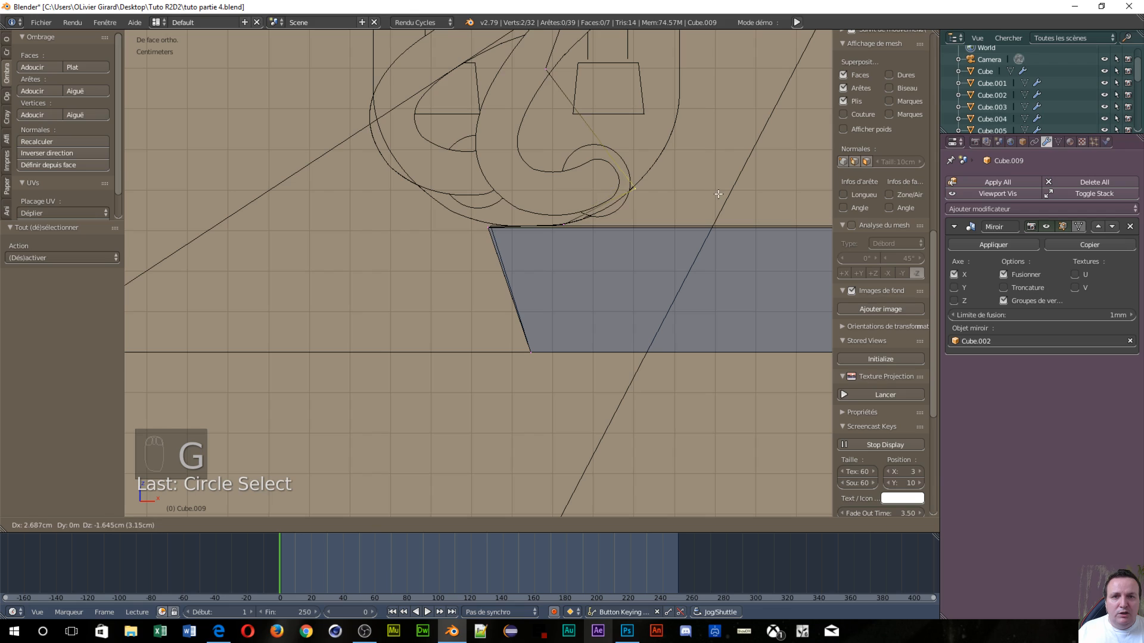
{"action": "left_click", "coordinate": [685, 215]}
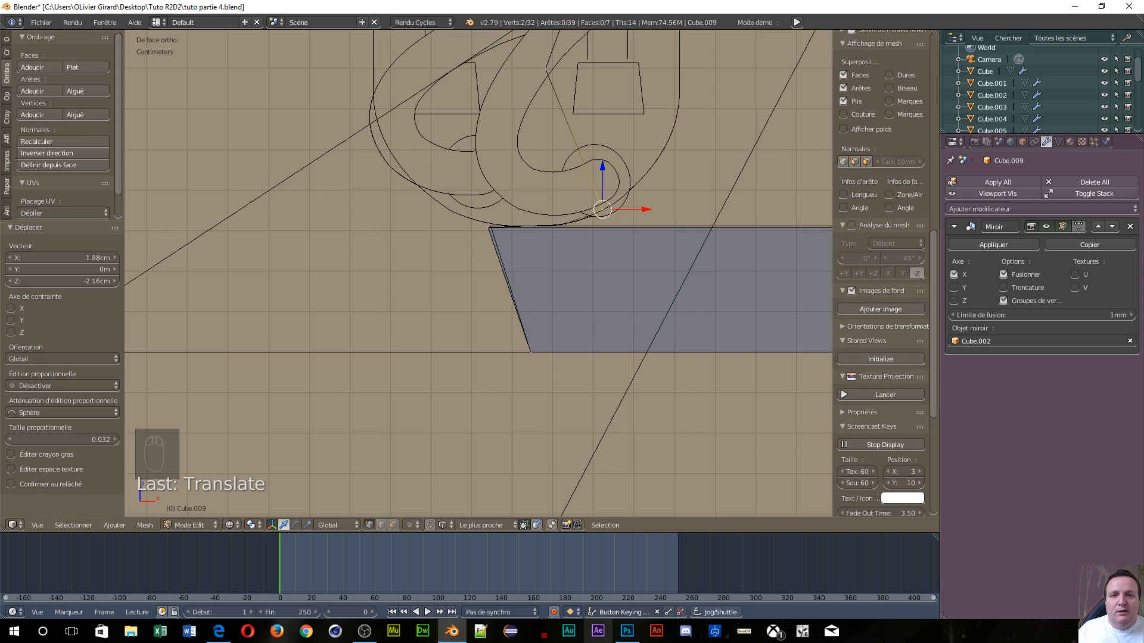
Check the moved vertices in right orthographic view and undo the moves of both vertex pairs
{"action": "middle_click_drag", "start_coordinate": [401, 256], "coordinate": [466, 355]}
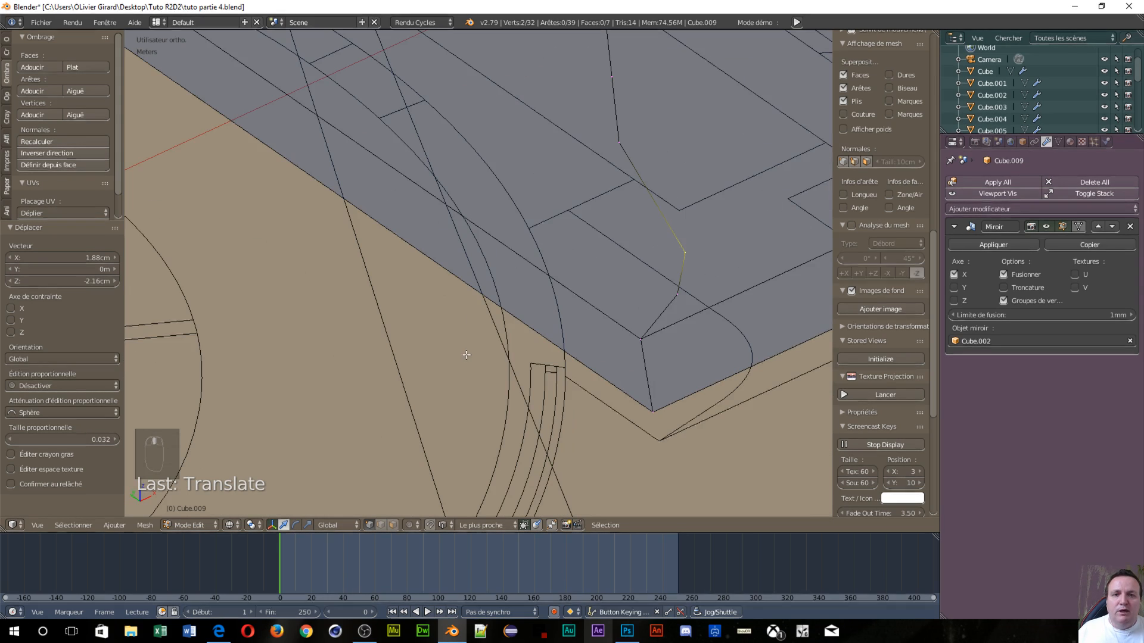
{"action": "key", "text": "KP_3"}
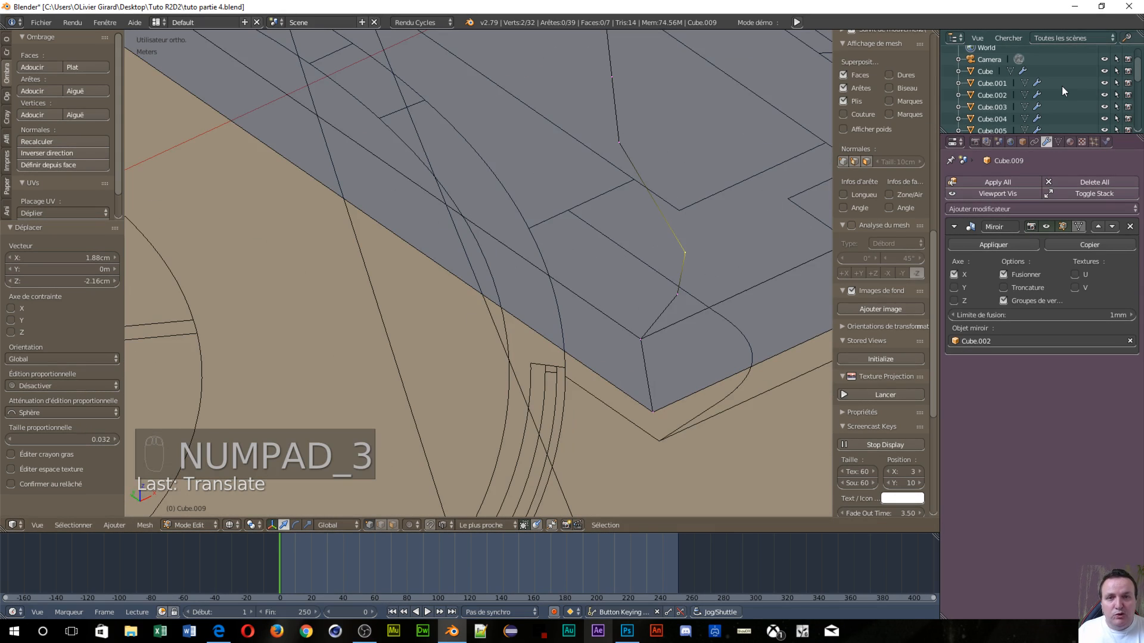
{"action": "key", "text": "KP_3"}
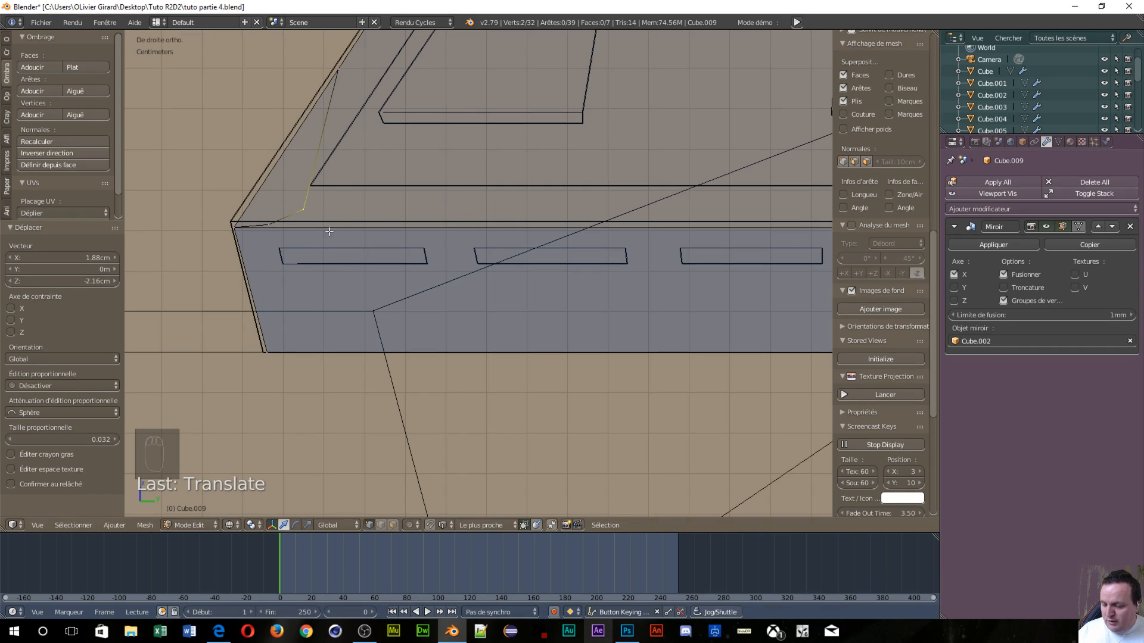
{"action": "key", "text": "ctrl+z"}
{"action": "key", "text": "ctrl+z"}
{"action": "key", "text": "ctrl+z"}
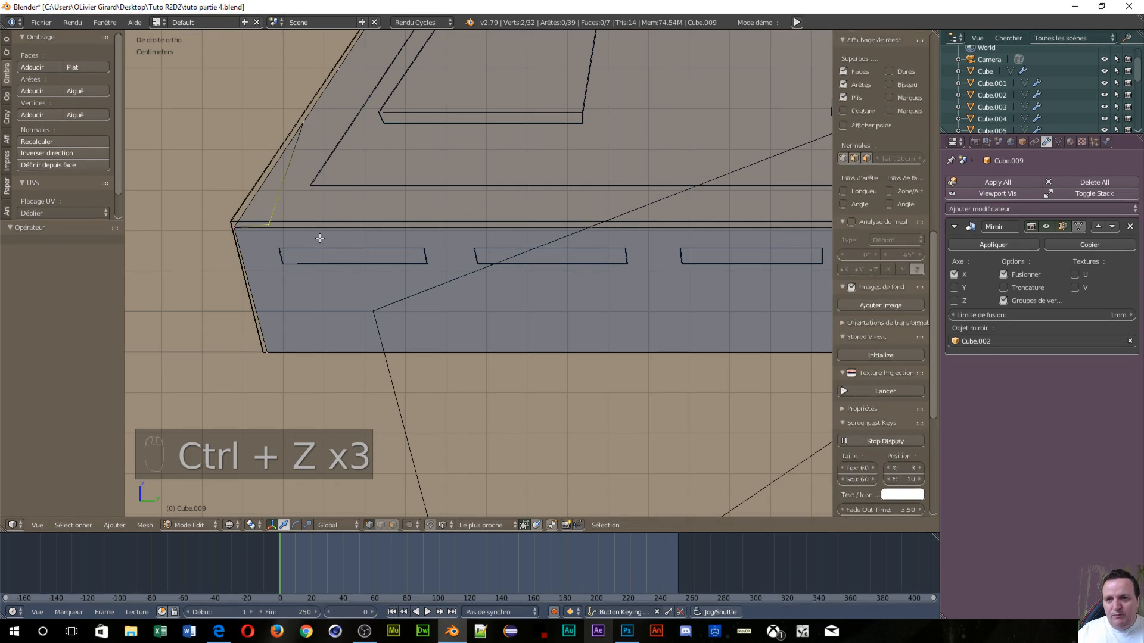
{"action": "key", "text": "ctrl+z"}
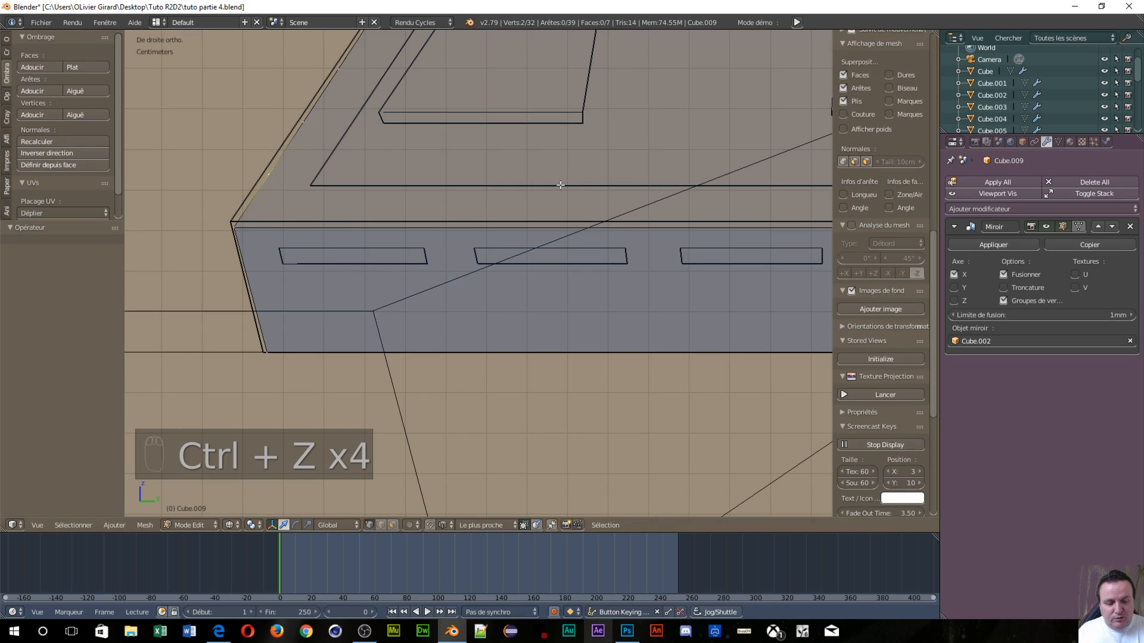
In front orthographic view, move the lowest pair of cut vertices about -1.27 cm along Z and 4.67 mm along X
{"action": "key", "text": "KP_1"}
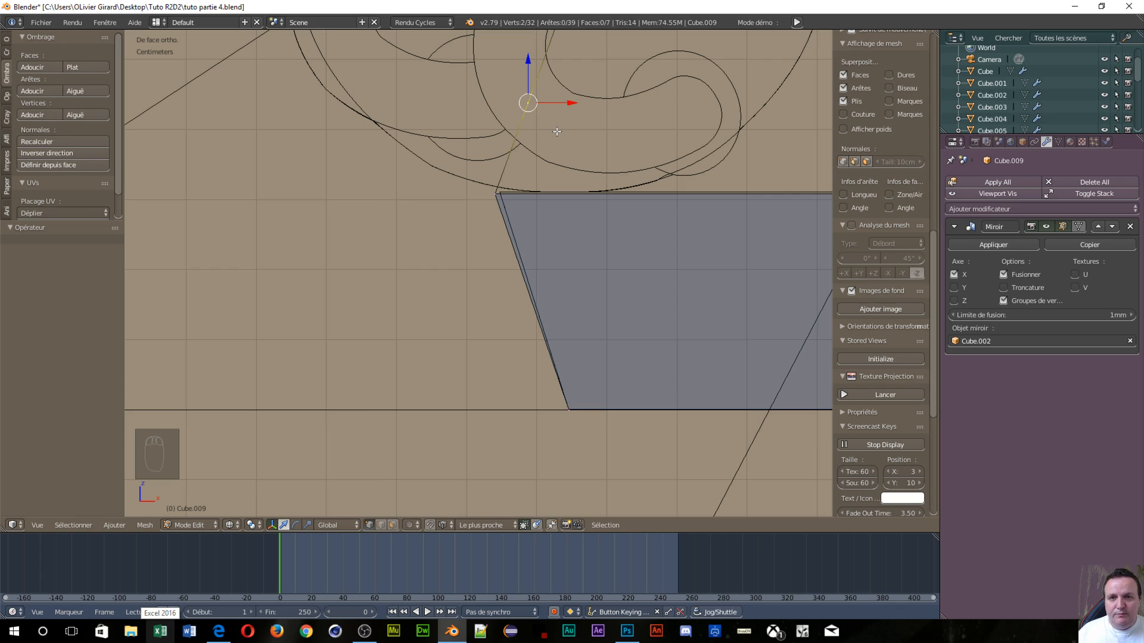
{"action": "key", "text": "a"}
{"action": "key", "text": "c"}
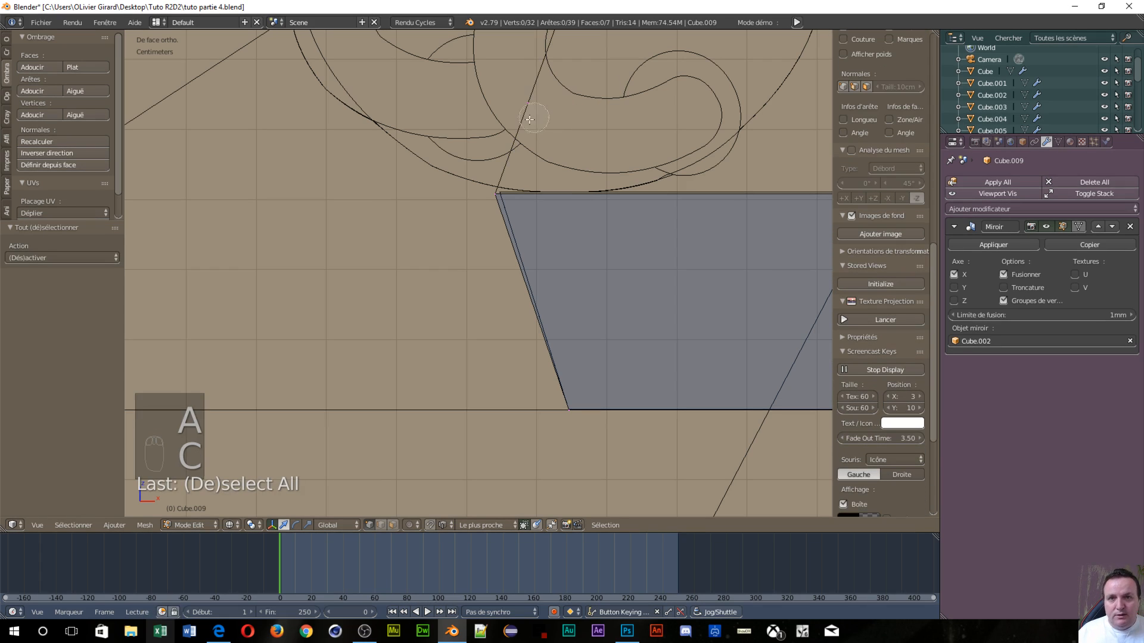
{"action": "left_click", "coordinate": [525, 98]}
{"action": "right_click", "coordinate": [525, 98]}
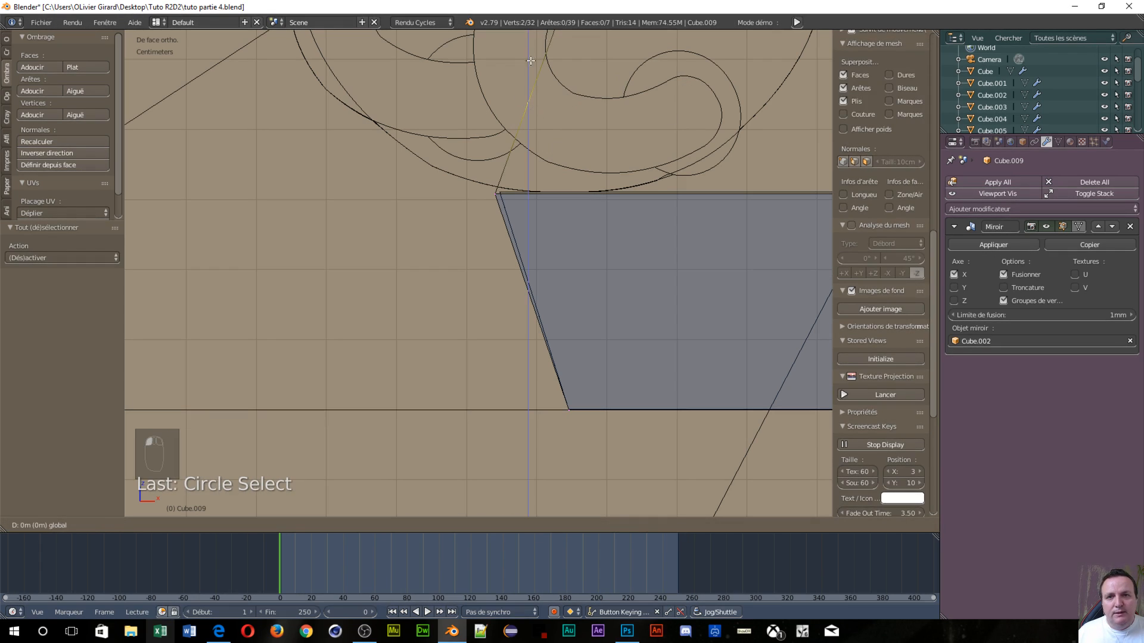
{"action": "left_click_drag", "start_coordinate": [527, 58], "coordinate": [531, 147]}
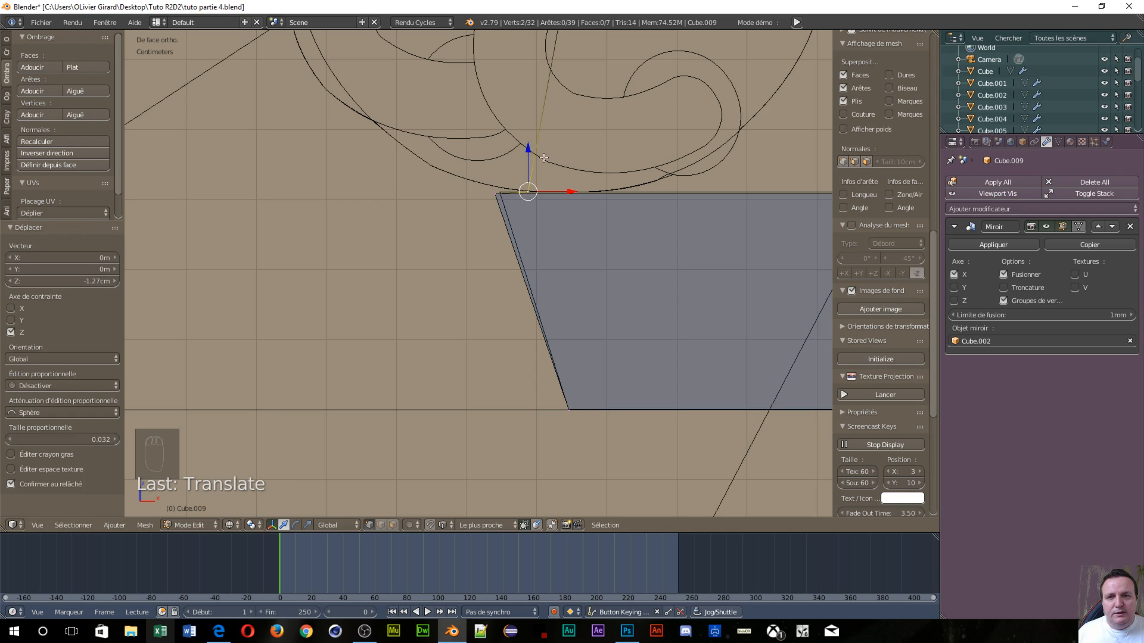
{"action": "left_click_drag", "start_coordinate": [567, 193], "coordinate": [600, 192]}
{"action": "scroll", "coordinate": [632, 43], "scroll_direction": "down", "scroll_amount": 3}
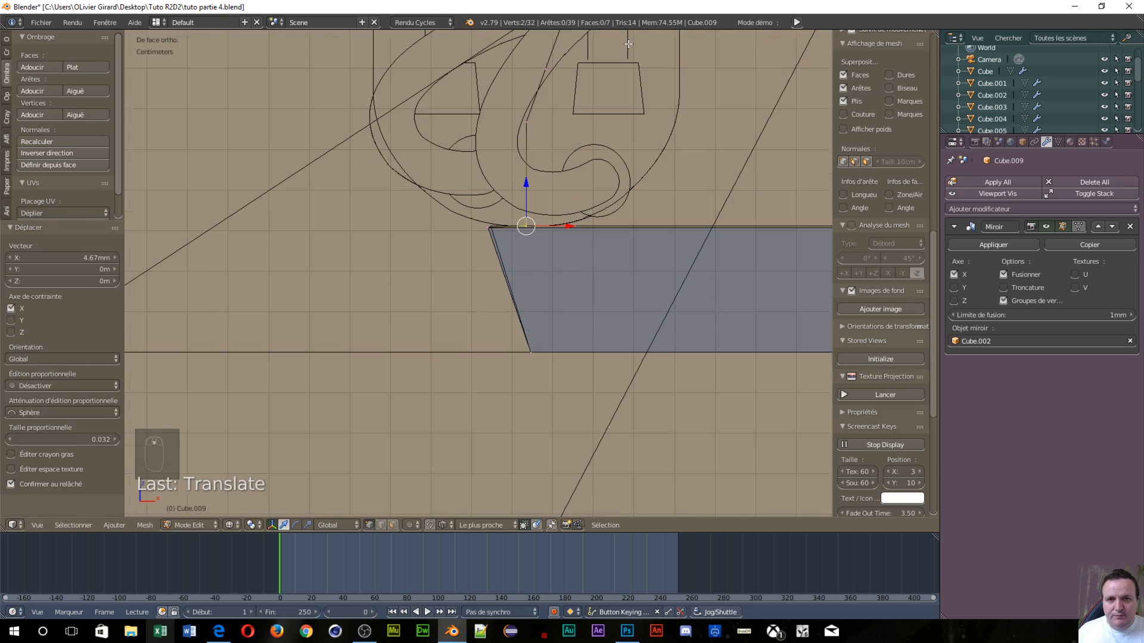
Lower the second pair of cut vertices about 2.23 cm, shift it in positive X, and lower it about 3.08 mm more
{"action": "key", "text": "a"}
{"action": "key", "text": "c"}
{"action": "left_click", "coordinate": [532, 124]}
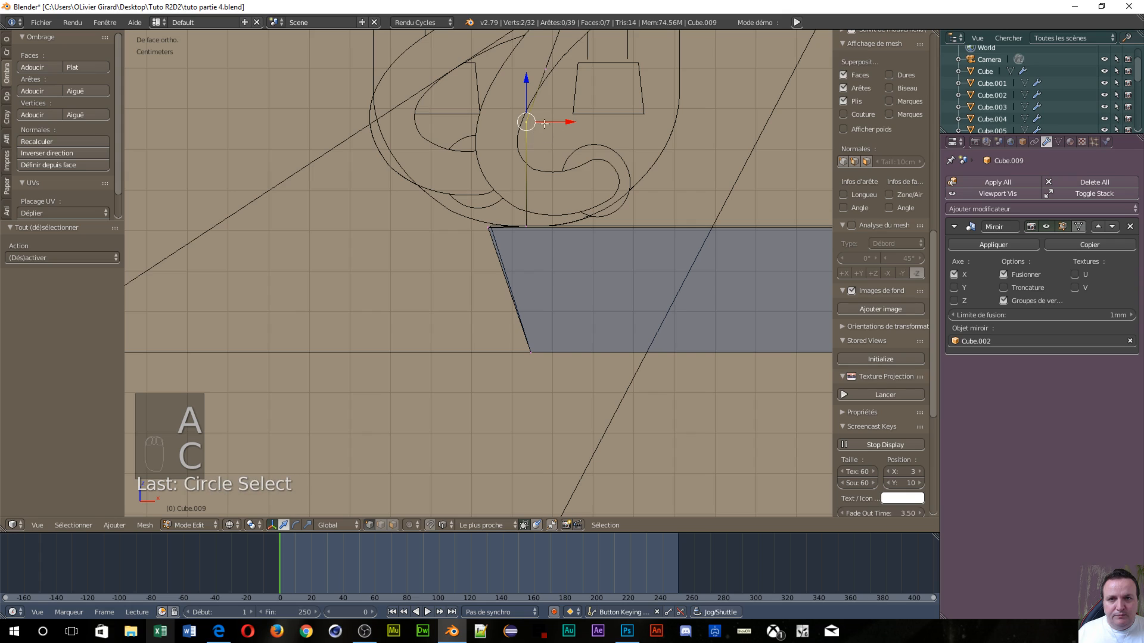
{"action": "left_click_drag", "start_coordinate": [528, 76], "coordinate": [544, 177]}
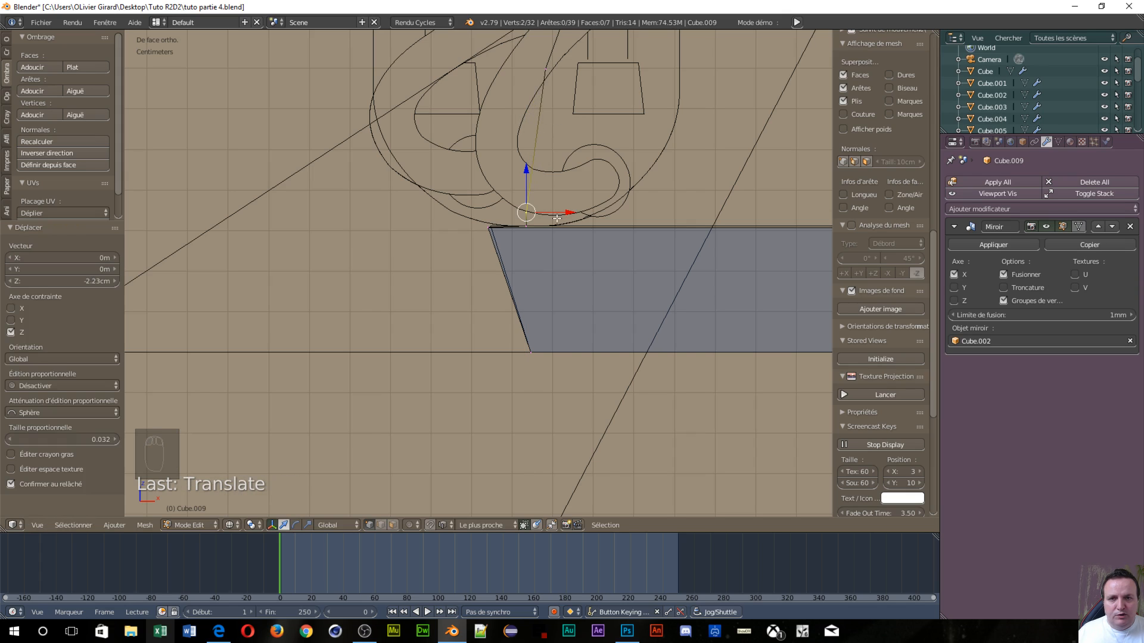
{"action": "left_click_drag", "start_coordinate": [567, 215], "coordinate": [596, 219]}
{"action": "left_click_drag", "start_coordinate": [557, 169], "coordinate": [563, 179]}
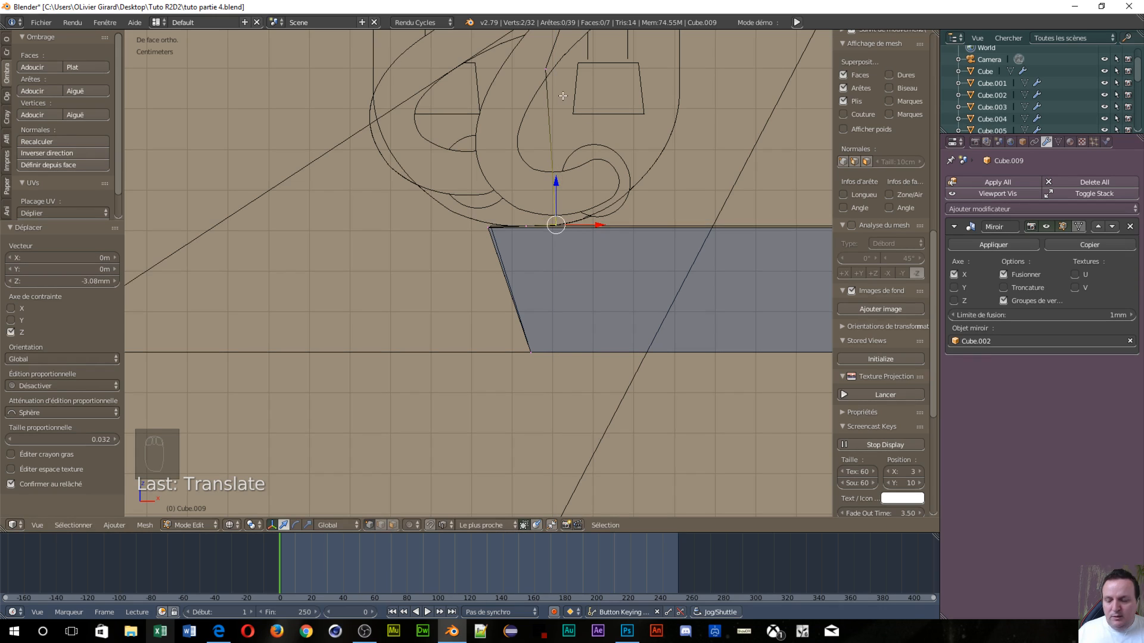
Move the third pair of cut vertices about 6.31 mm along X, down about 3.38 cm, and another 4.02 mm along X, refining its height
{"action": "key", "text": "a"}
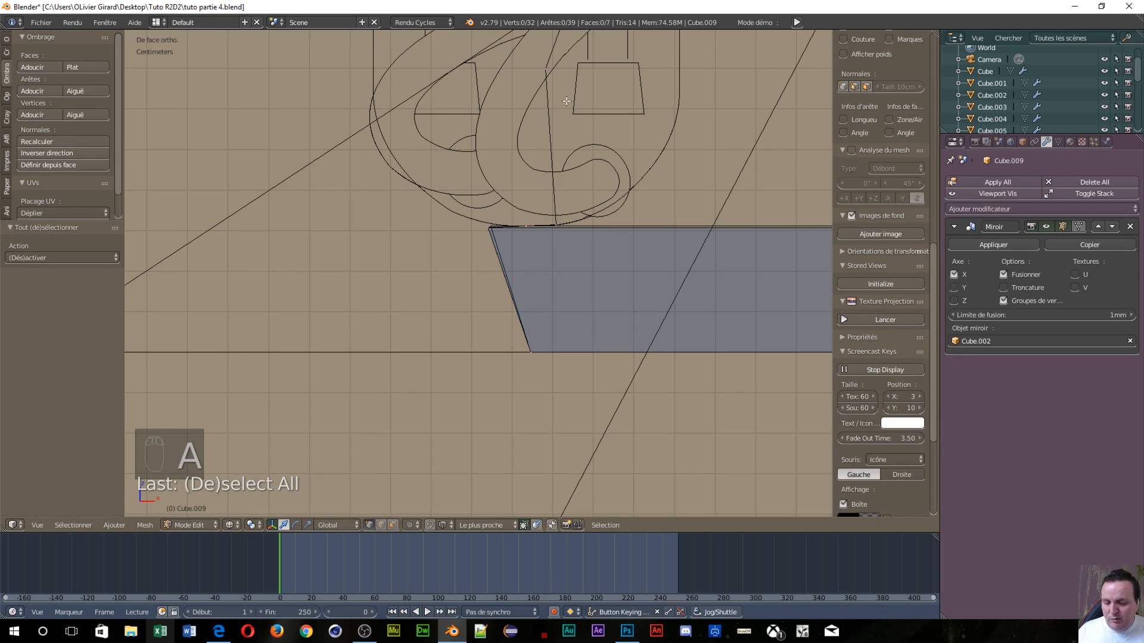
{"action": "right_click", "coordinate": [558, 59]}
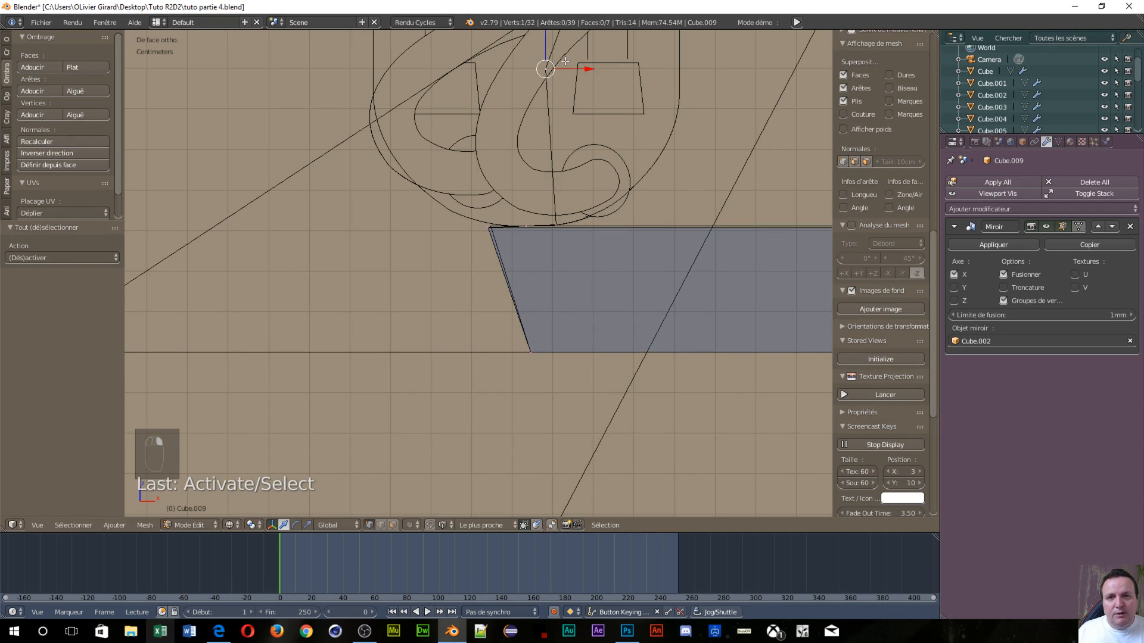
{"action": "key", "text": "a"}
{"action": "key", "text": "c"}
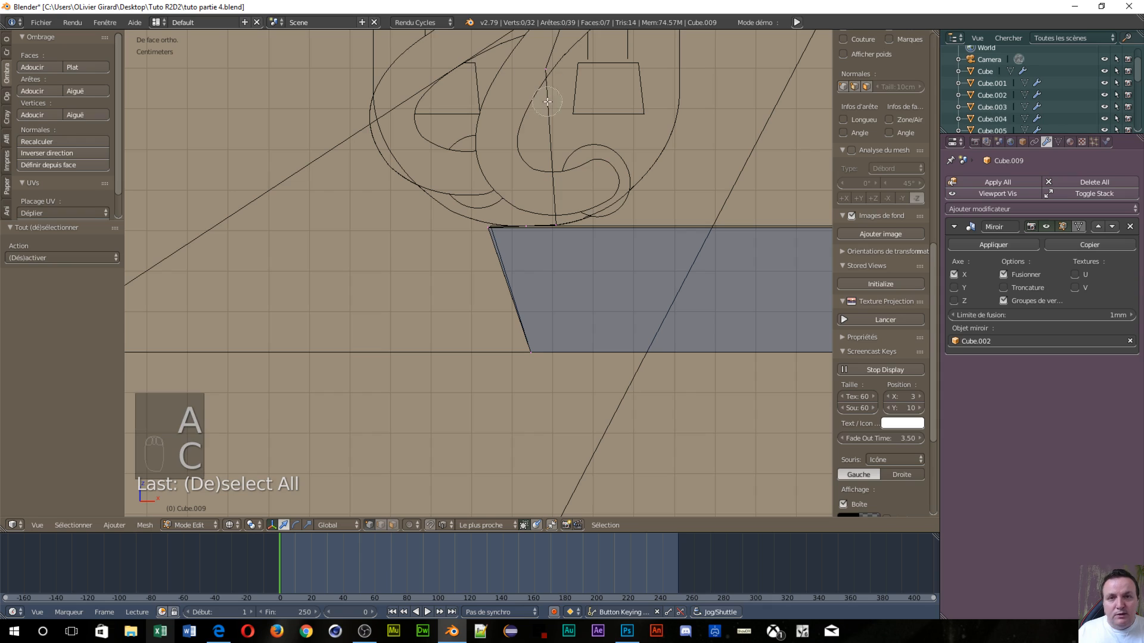
{"action": "left_click", "coordinate": [548, 75]}
{"action": "right_click", "coordinate": [659, 110]}
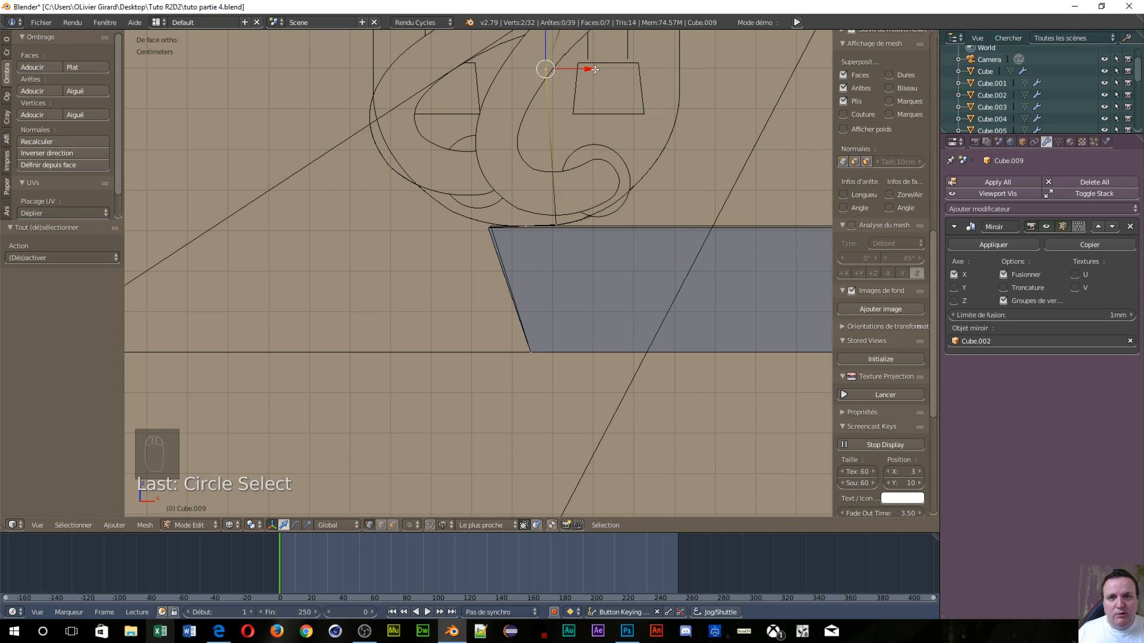
{"action": "left_click_drag", "start_coordinate": [588, 69], "coordinate": [602, 70]}
{"action": "scroll", "coordinate": [569, 82], "scroll_direction": "down", "scroll_amount": 2}
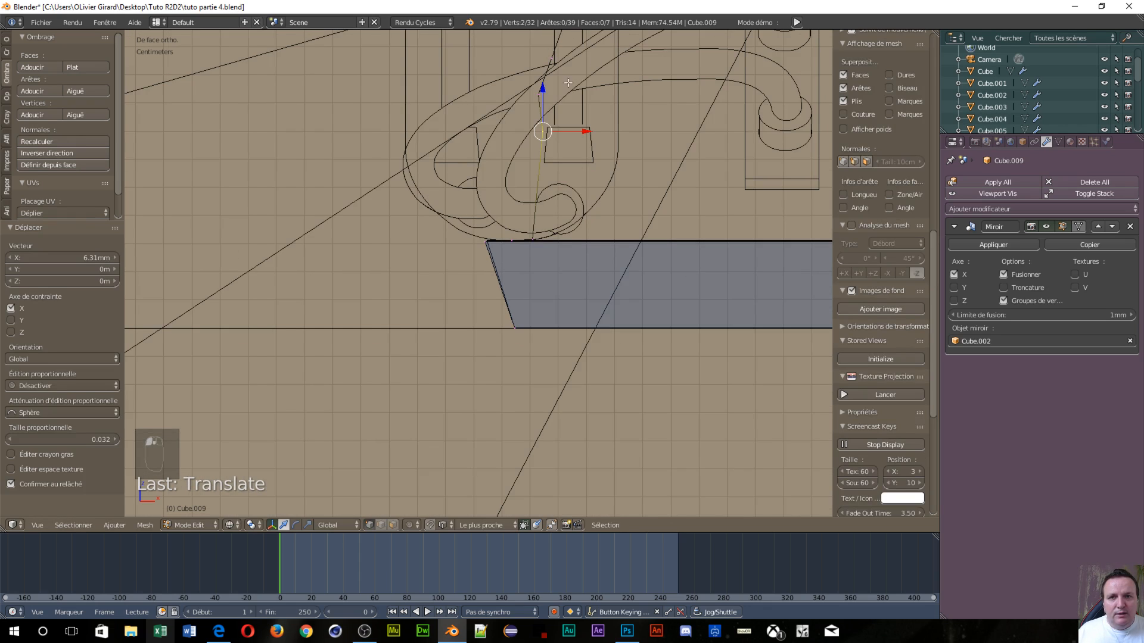
{"action": "left_click_drag", "start_coordinate": [542, 89], "coordinate": [554, 191]}
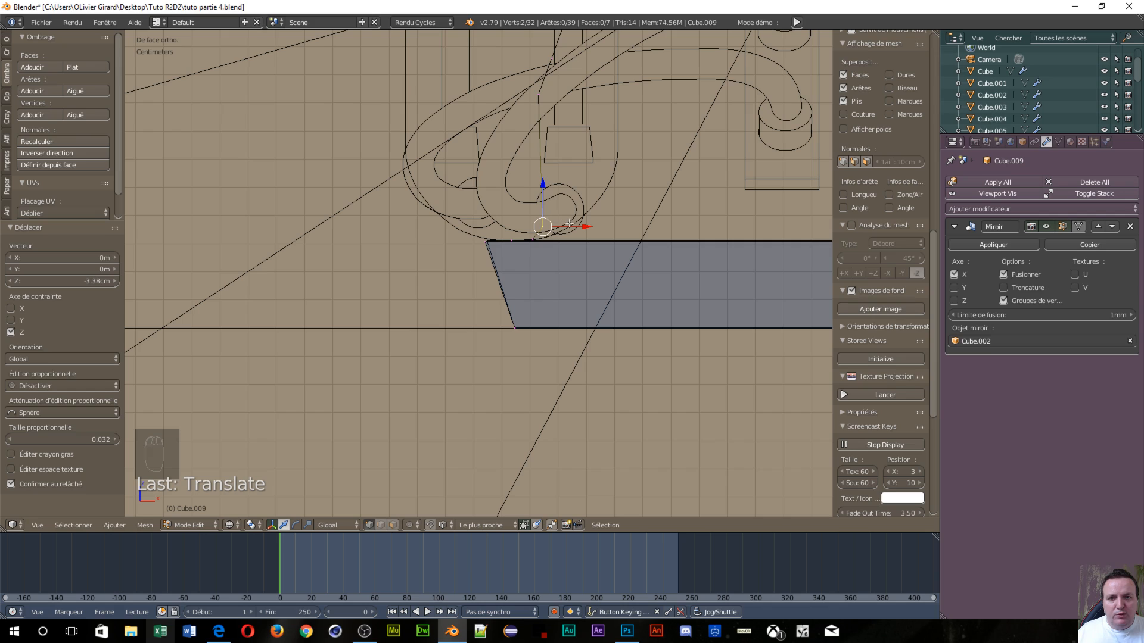
{"action": "mouse_move", "coordinate": [579, 227]}
{"action": "left_mouse_down"}
{"action": "mouse_move", "coordinate": [604, 229]}
{"action": "mouse_move", "coordinate": [591, 231]}
{"action": "left_mouse_up"}
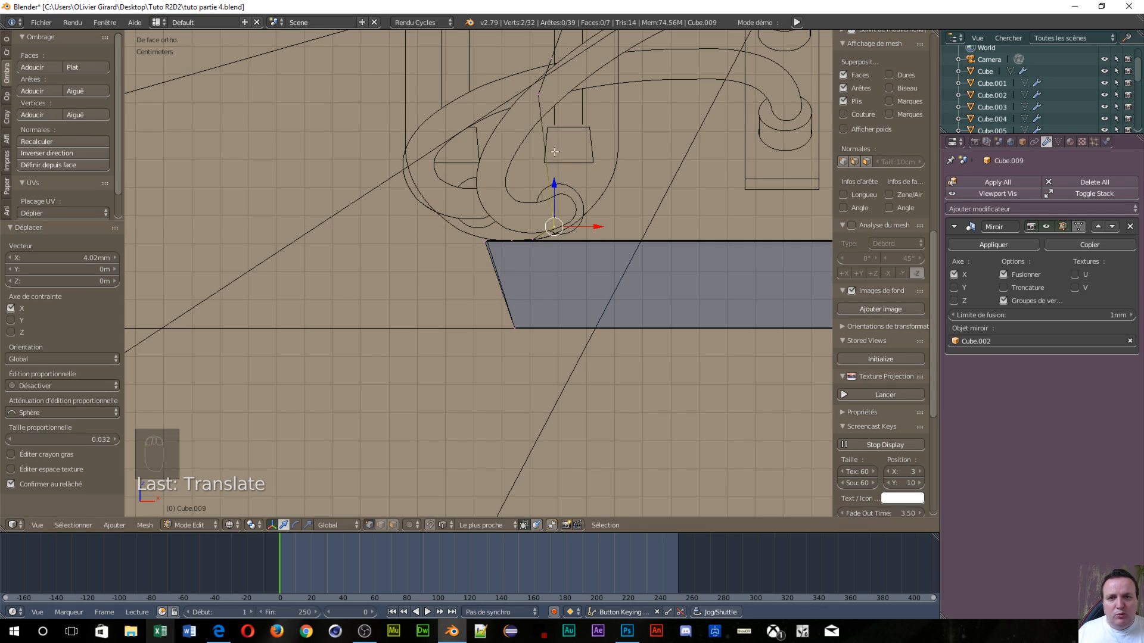
{"action": "left_click_drag", "start_coordinate": [557, 183], "coordinate": [549, 196]}
Lower the fourth pair of cut vertices about 4.1 cm, shift it about 1.27 cm along X, and lower it 4.23 mm more
{"action": "key", "text": "a"}
{"action": "key", "text": "c"}
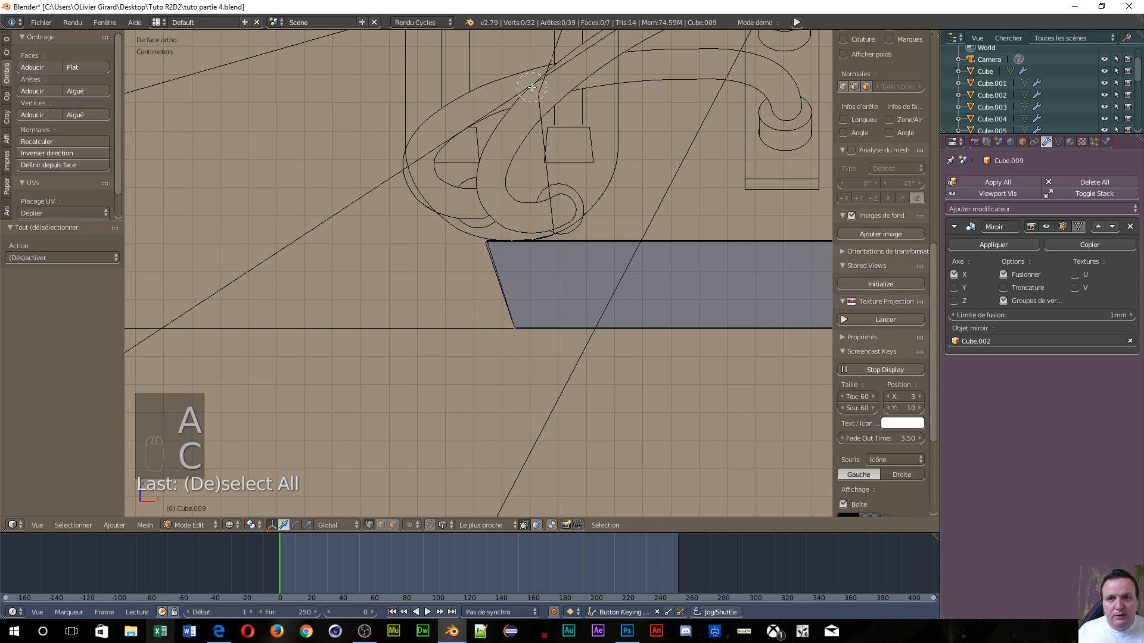
{"action": "left_click", "coordinate": [536, 94]}
{"action": "right_click", "coordinate": [577, 107]}
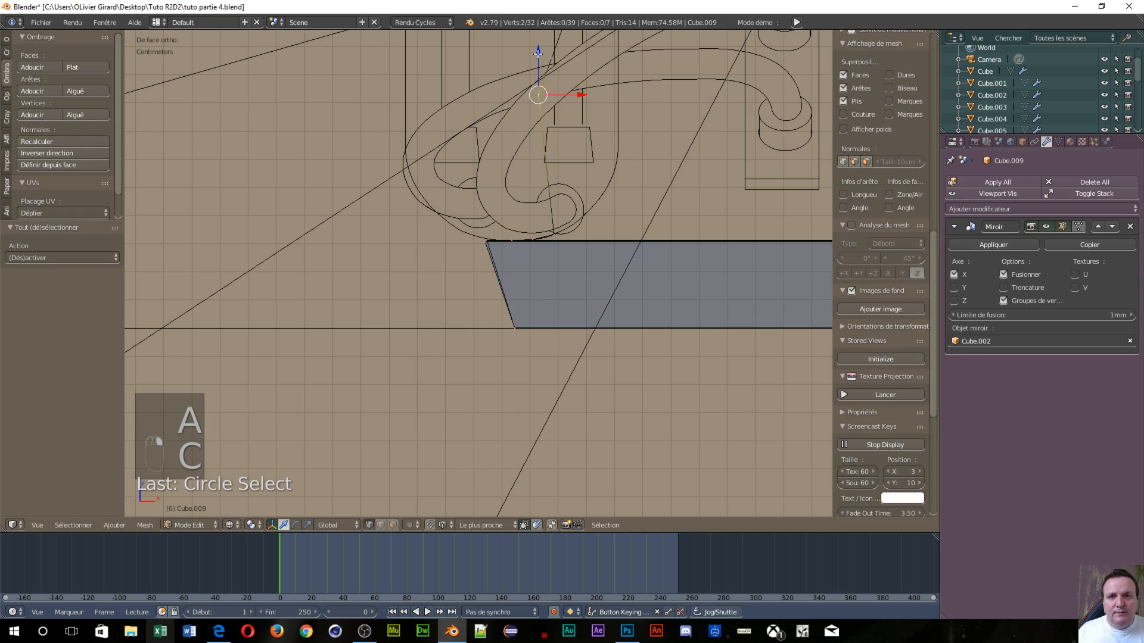
{"action": "left_click_drag", "start_coordinate": [538, 53], "coordinate": [539, 170]}
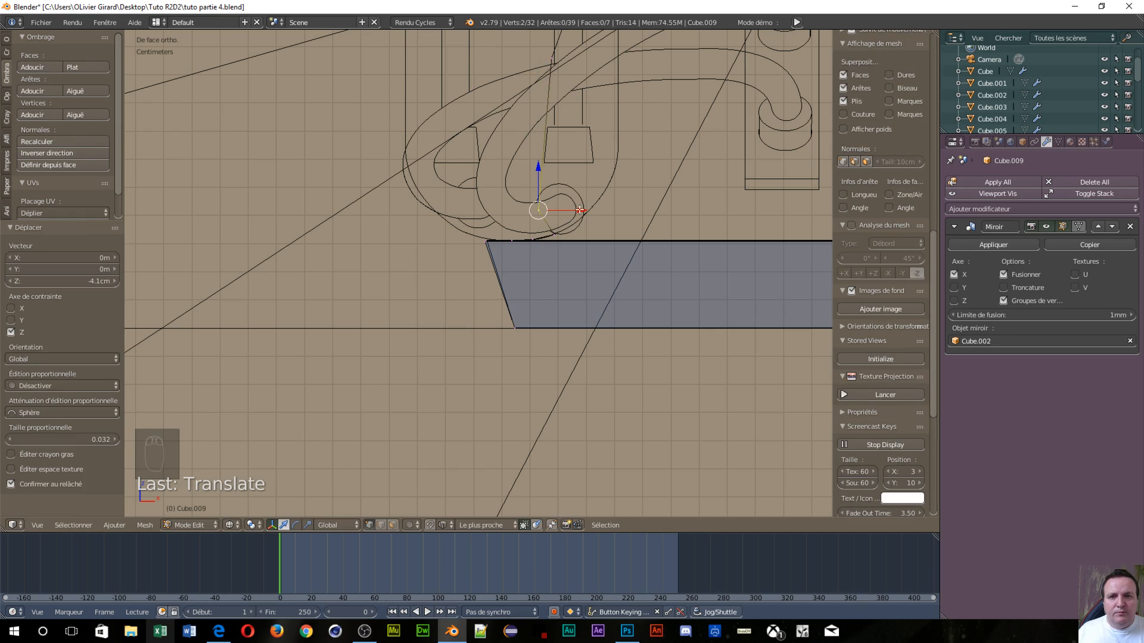
{"action": "left_click_drag", "start_coordinate": [579, 210], "coordinate": [610, 209]}
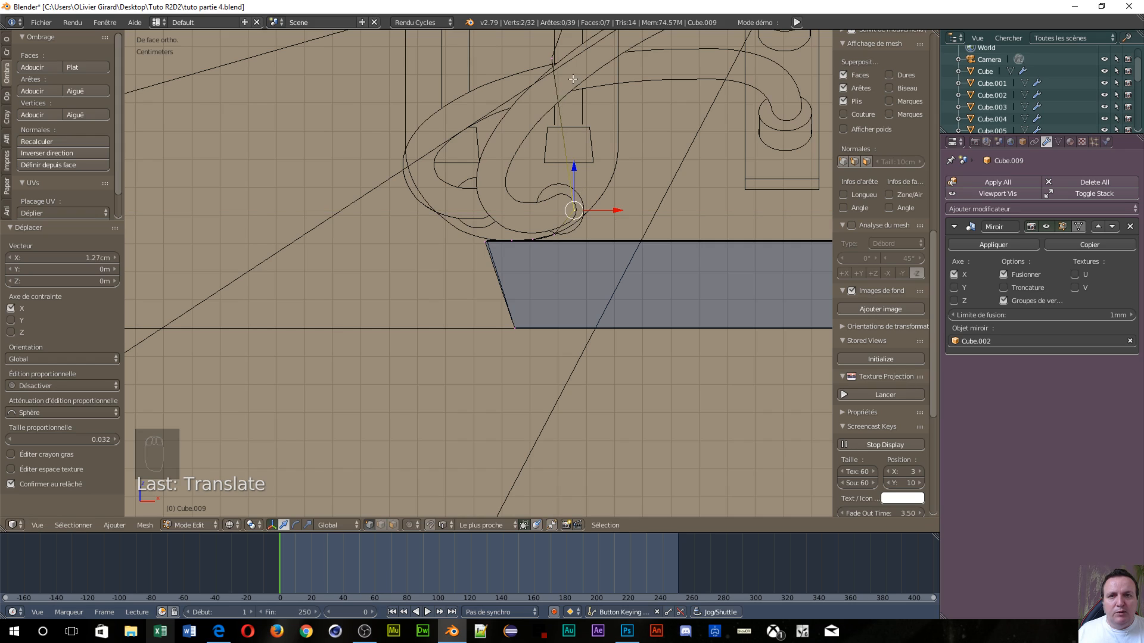
{"action": "left_click_drag", "start_coordinate": [574, 168], "coordinate": [575, 179]}
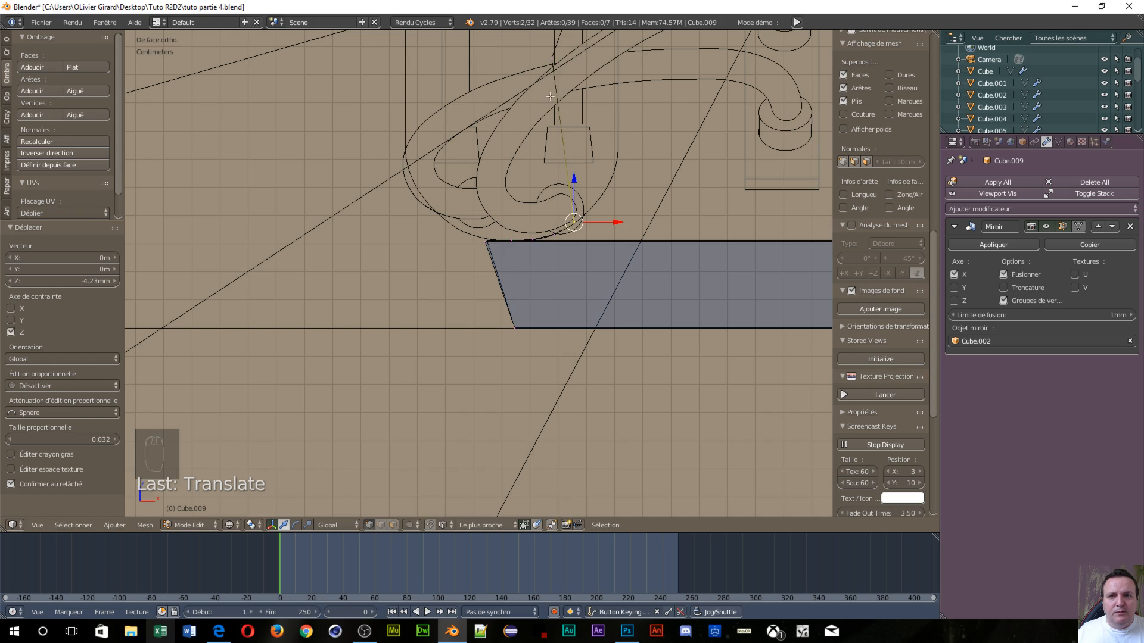
Move the fifth pair of cut vertices about 1.21 cm along X and lower it about 5.51 cm
{"action": "key", "text": "a"}
{"action": "key", "text": "c"}
{"action": "left_click", "coordinate": [554, 63]}
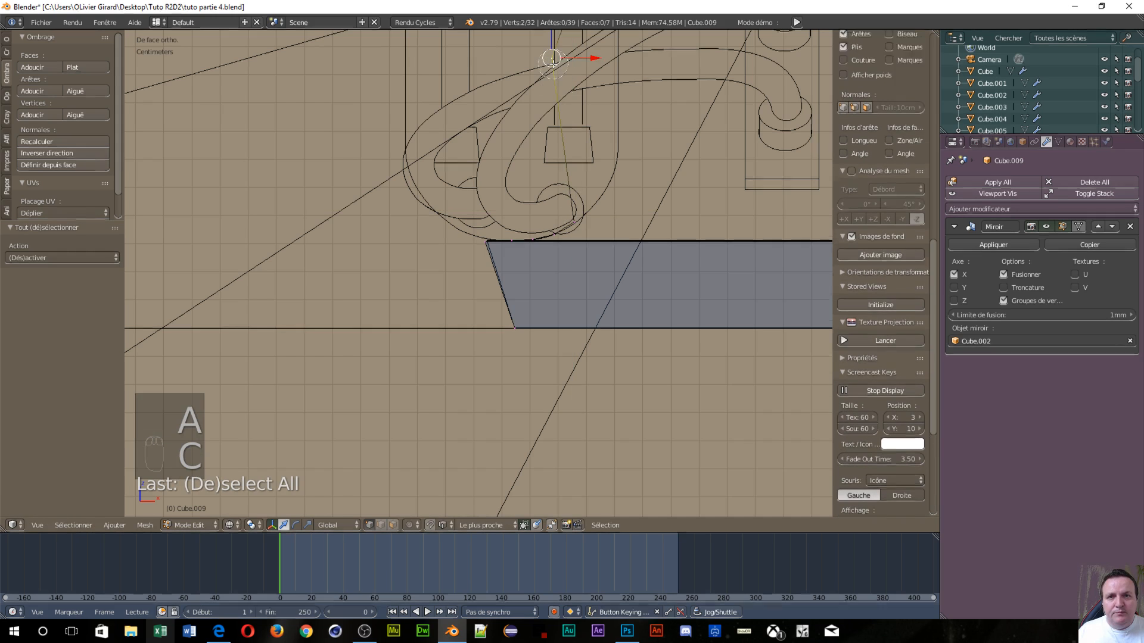
{"action": "right_click", "coordinate": [619, 62]}
{"action": "left_click_drag", "start_coordinate": [593, 58], "coordinate": [599, 47]}
{"action": "scroll", "coordinate": [615, 98], "scroll_direction": "down", "scroll_amount": 1}
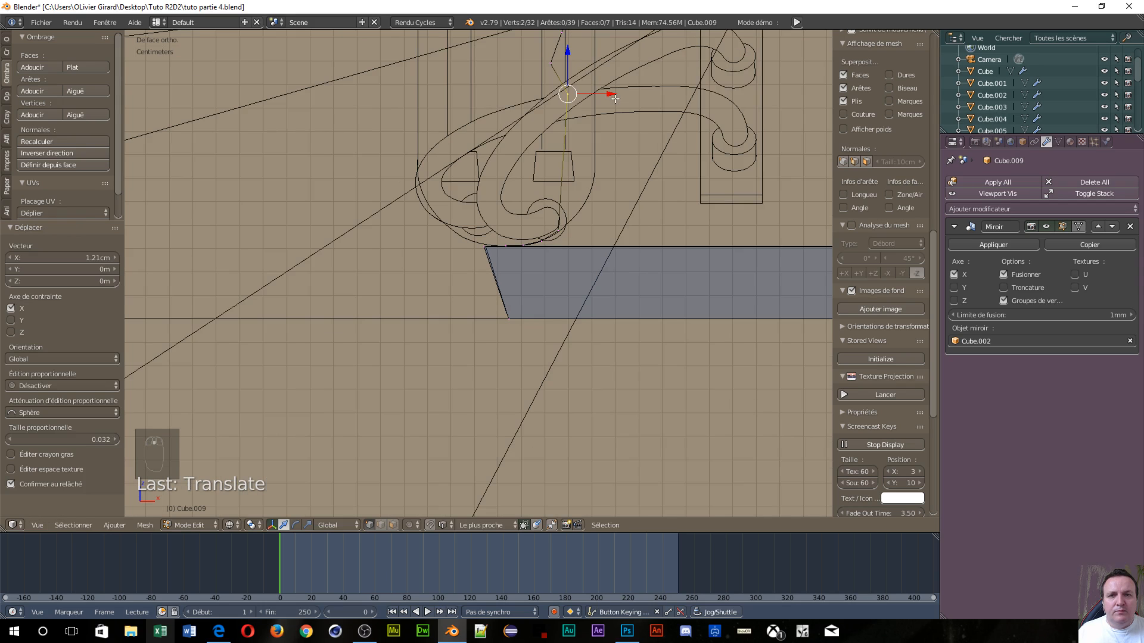
{"action": "left_click_drag", "start_coordinate": [568, 52], "coordinate": [560, 181]}
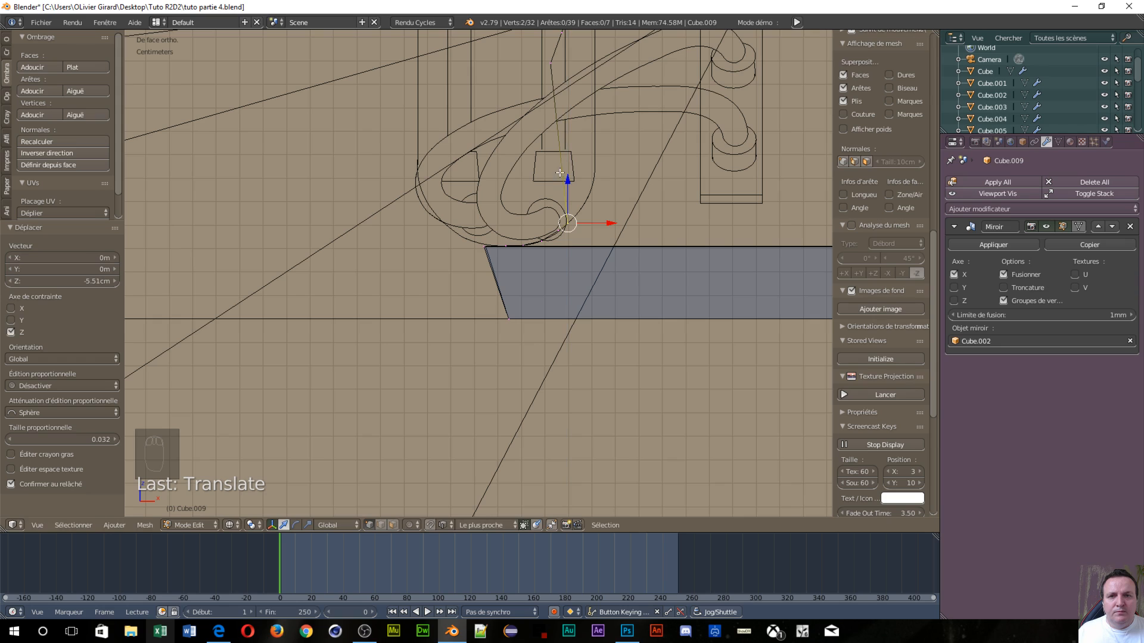
Lower the sixth pair of cut vertices to continue the curve and shift it 3.96 mm along X
{"action": "key", "text": "a"}
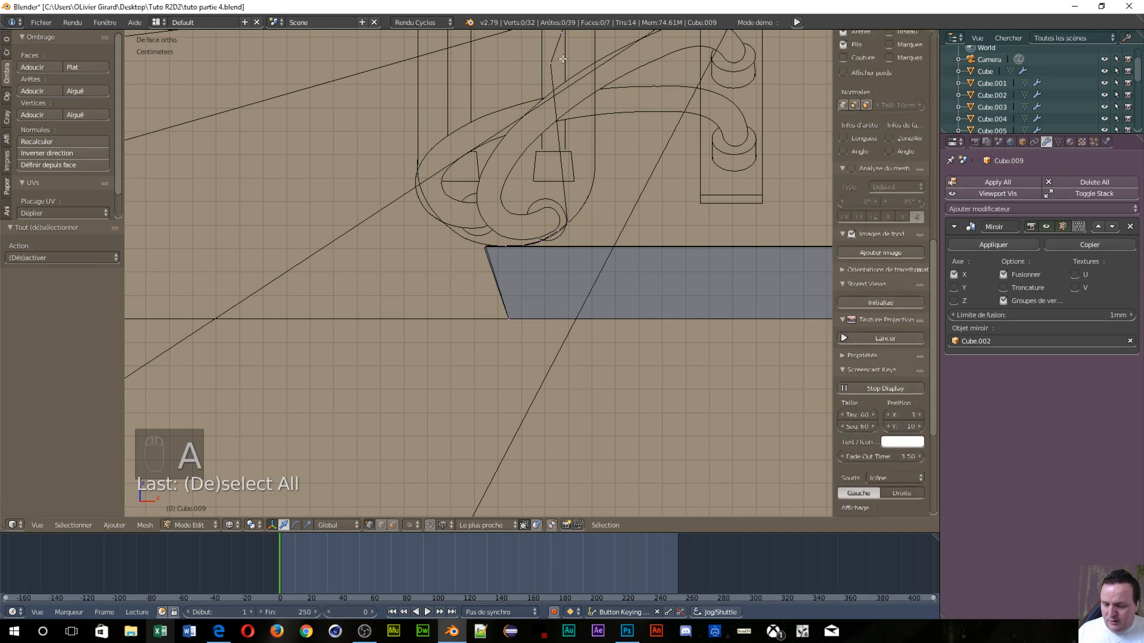
{"action": "key", "text": "c"}
{"action": "left_click", "coordinate": [553, 69]}
{"action": "right_click", "coordinate": [587, 66]}
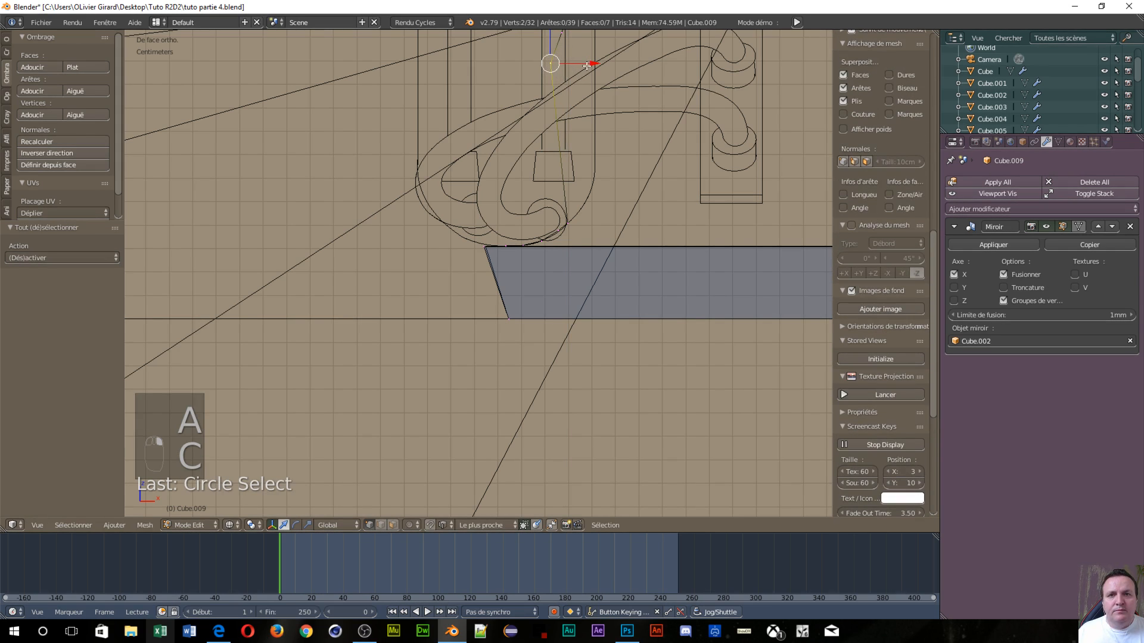
{"action": "left_click_drag", "start_coordinate": [591, 64], "coordinate": [543, 186]}
{"action": "scroll", "coordinate": [599, 57], "scroll_direction": "down", "scroll_amount": 1}
{"action": "left_click_drag", "start_coordinate": [592, 222], "coordinate": [603, 222]}
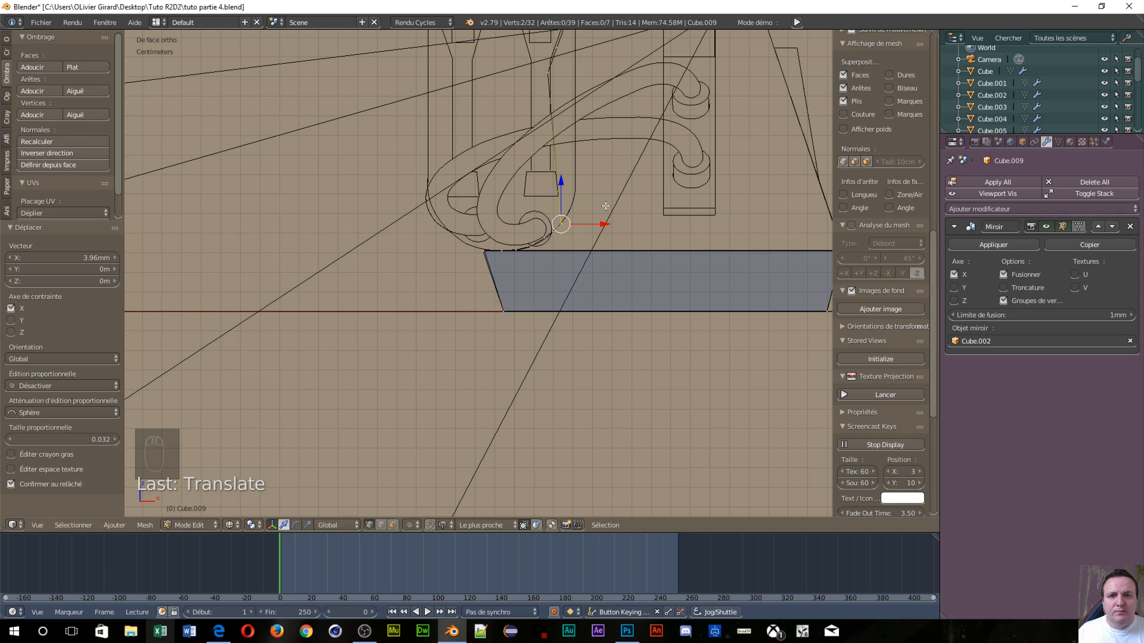
Lower the seventh pair of cut vertices about 6.28 cm and move it about 1.35 cm along X
{"action": "key", "text": "a"}
{"action": "key", "text": "c"}
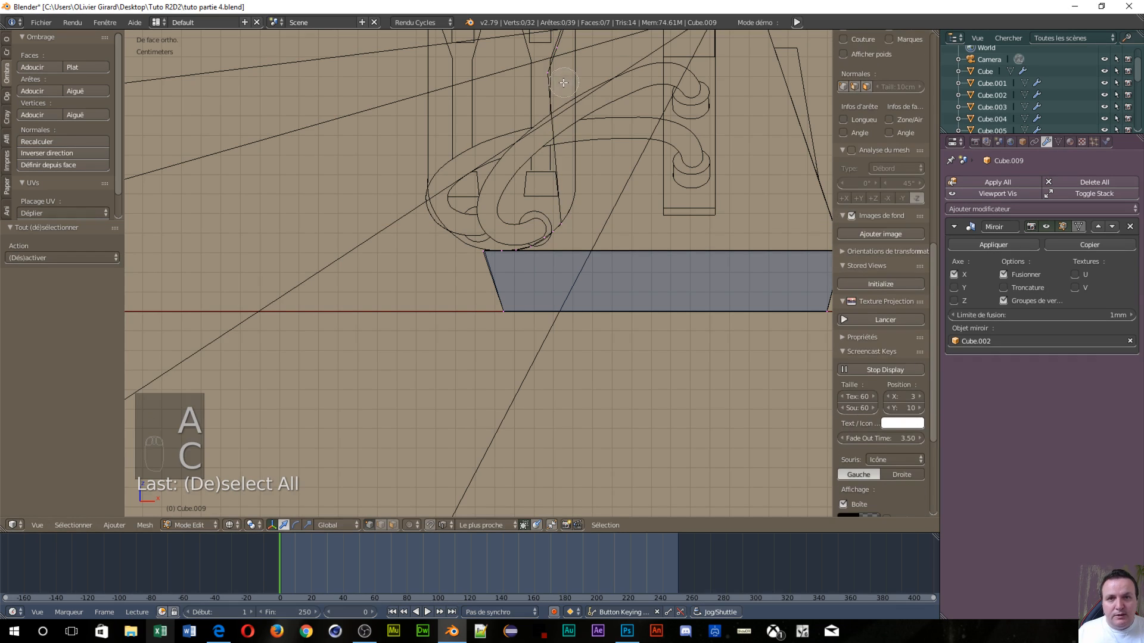
{"action": "left_click", "coordinate": [550, 75]}
{"action": "right_click", "coordinate": [549, 75]}
{"action": "scroll", "coordinate": [556, 97], "scroll_direction": "down", "scroll_amount": 1}
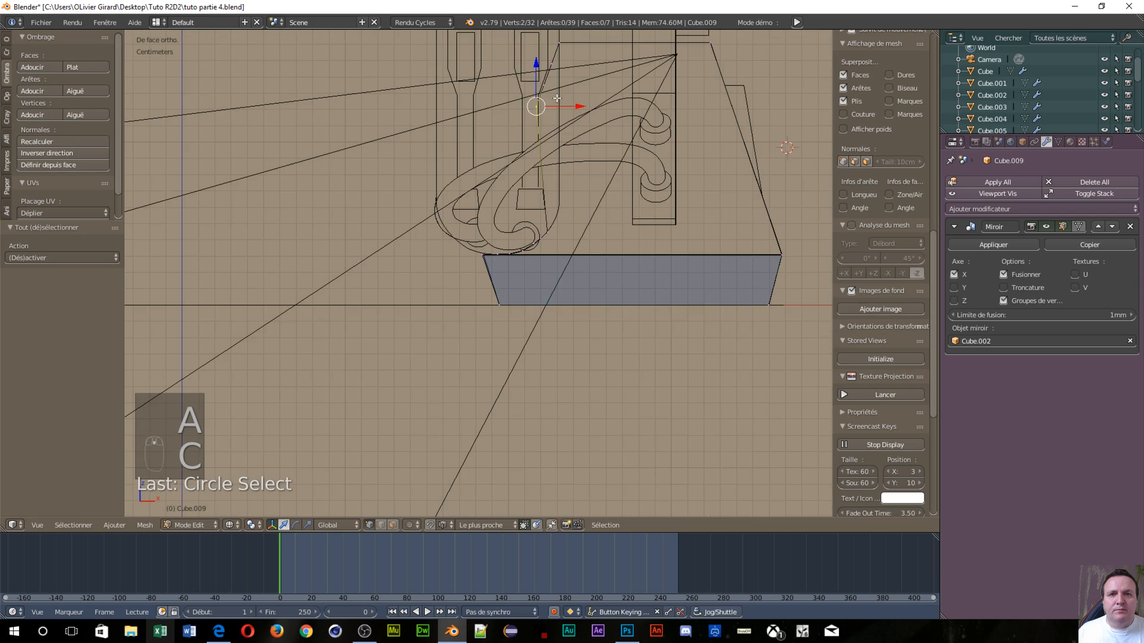
{"action": "left_click_drag", "start_coordinate": [536, 66], "coordinate": [516, 167]}
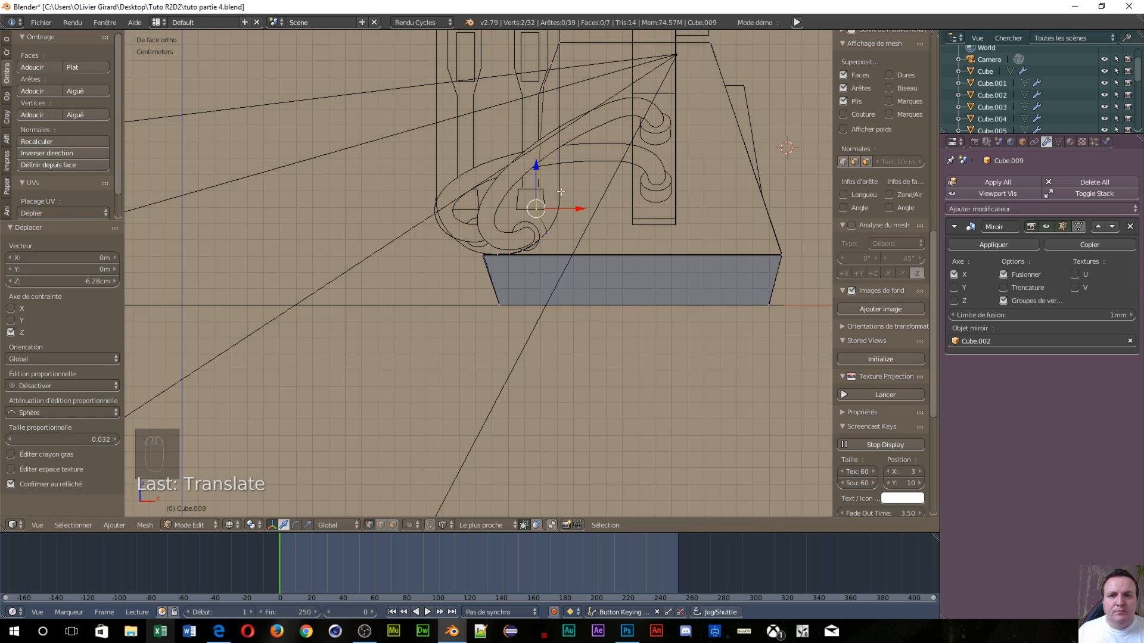
{"action": "left_click_drag", "start_coordinate": [579, 205], "coordinate": [601, 206]}
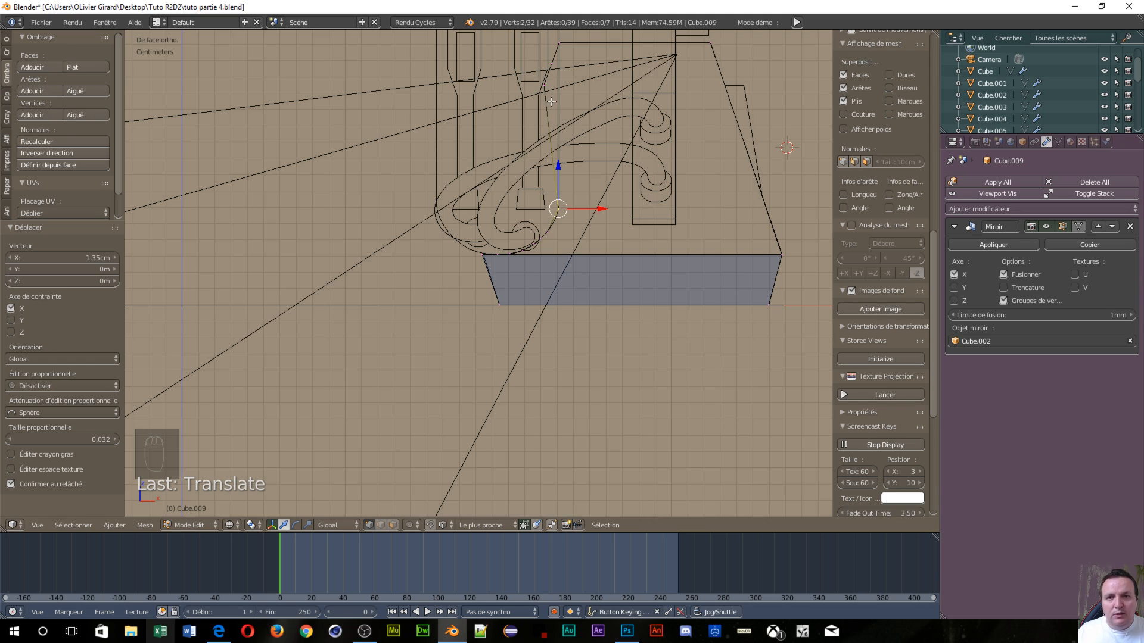
Lower the eighth pair of cut vertices beside the cable's outer bend and move it about 9.44 mm along X
{"action": "key", "text": "a"}
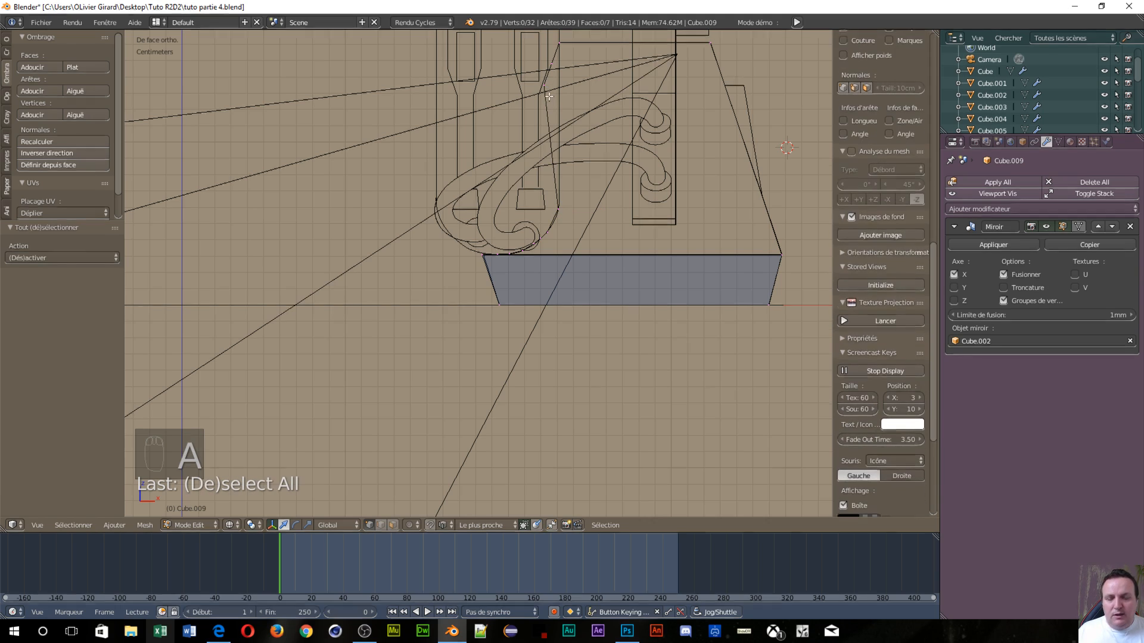
{"action": "key", "text": "c"}
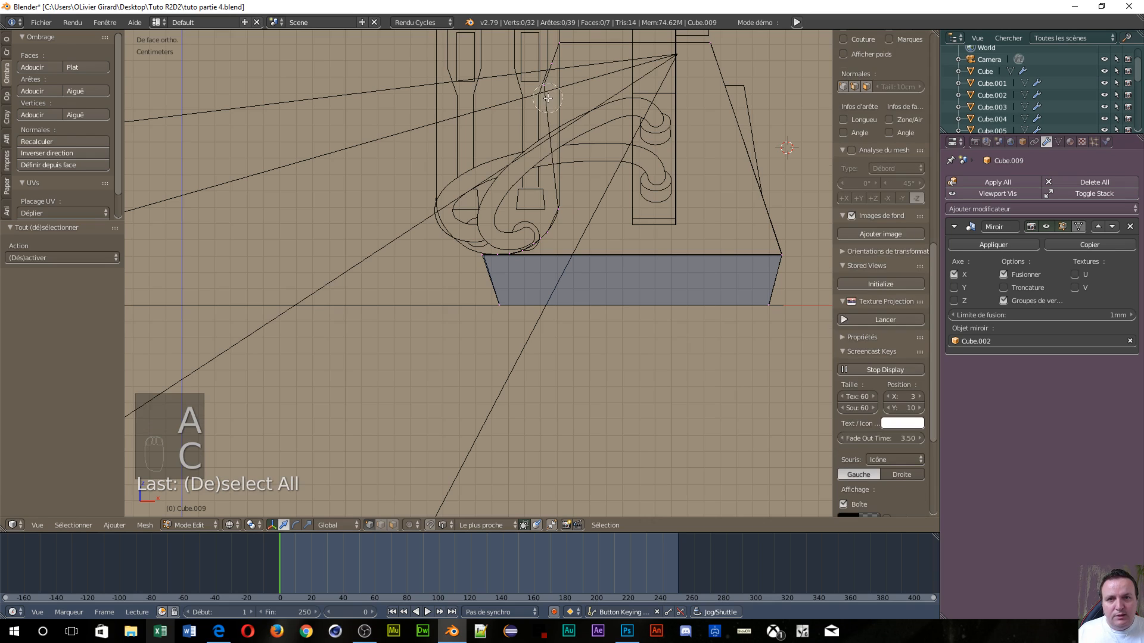
{"action": "left_click", "coordinate": [544, 85]}
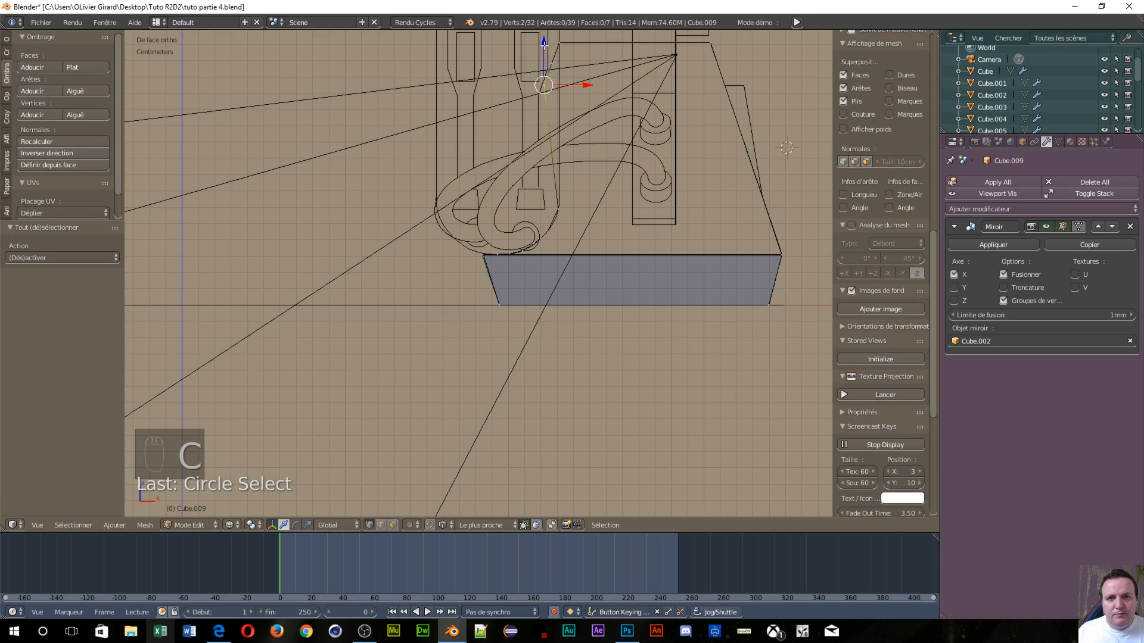
{"action": "left_click_drag", "start_coordinate": [544, 44], "coordinate": [535, 161]}
{"action": "left_click_drag", "start_coordinate": [585, 200], "coordinate": [556, 184]}
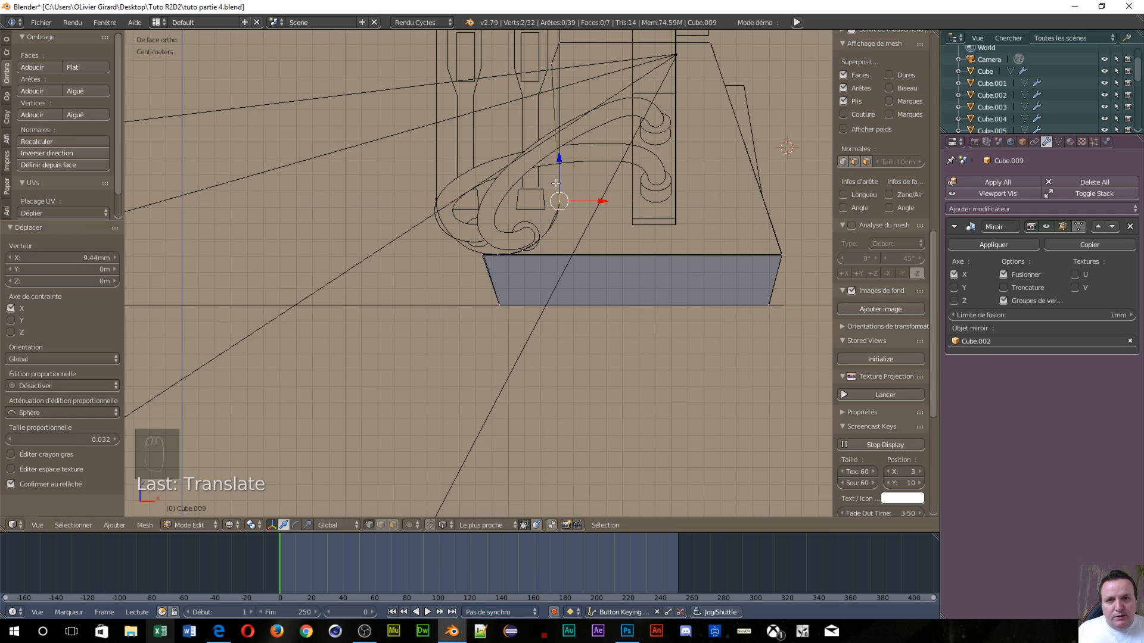
Shift the next higher pair of cut vertices 4.72 mm along X to straighten the upper part of the edge
{"action": "right_click", "coordinate": [549, 63]}
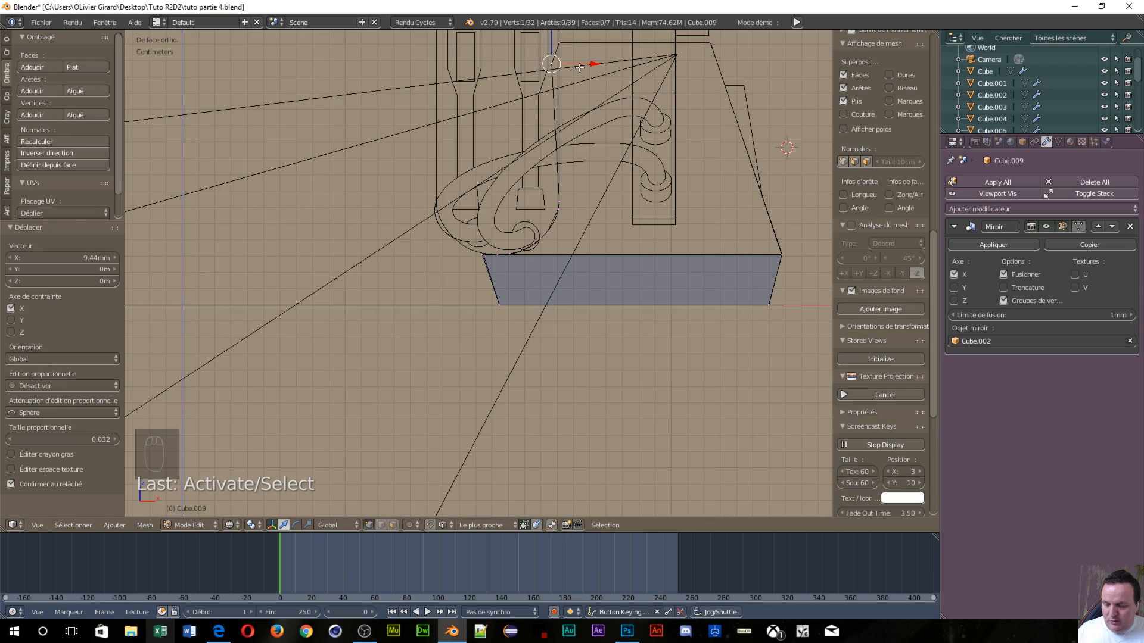
{"action": "key", "text": "a"}
{"action": "key", "text": "c"}
{"action": "mouse_move", "coordinate": [544, 74]}
{"action": "left_mouse_down"}
{"action": "mouse_move", "coordinate": [590, 65]}
{"action": "mouse_move", "coordinate": [562, 62]}
{"action": "left_mouse_up"}
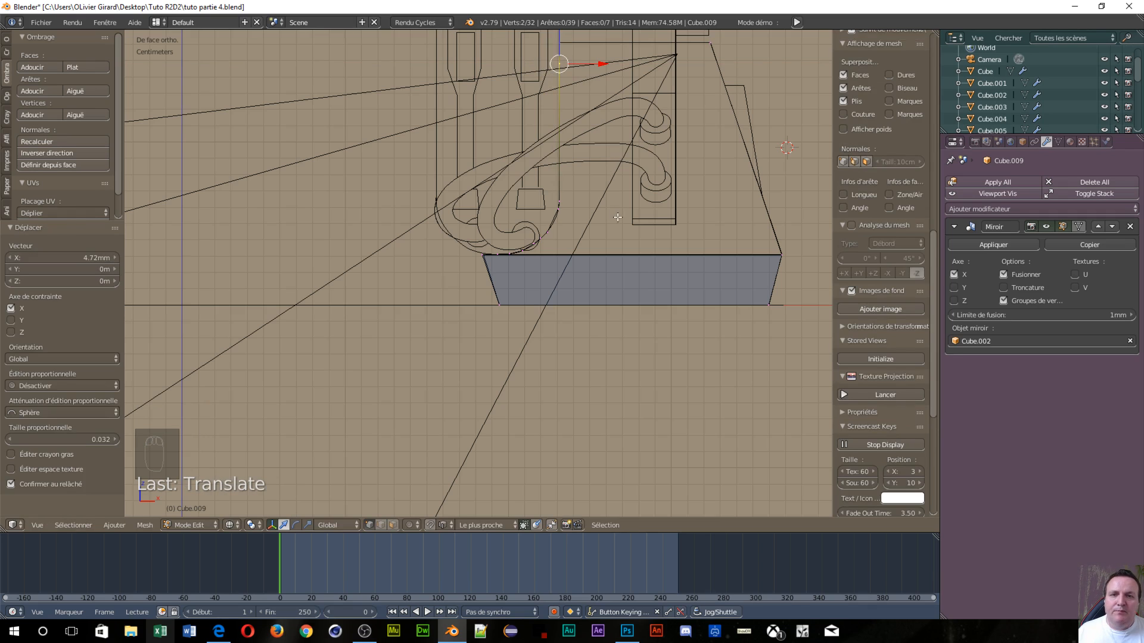
Lower the pair of cut vertices in the middle of the lower curve by 0.581 mm to smooth it
{"action": "scroll", "coordinate": [617, 217], "scroll_direction": "up", "scroll_amount": 6}
{"action": "scroll", "coordinate": [685, 226], "scroll_direction": "up", "scroll_amount": 3}
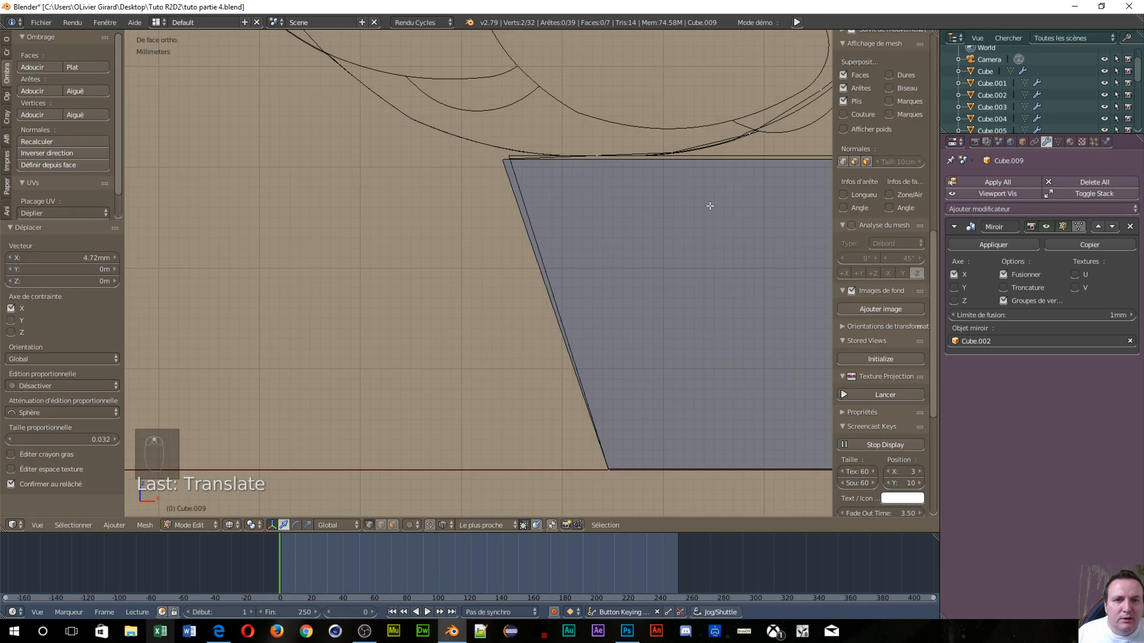
{"action": "middle_click_drag", "start_coordinate": [493, 202], "coordinate": [492, 203], "text": "shift"}
{"action": "middle_click_drag", "start_coordinate": [724, 156], "coordinate": [361, 262], "text": "shift"}
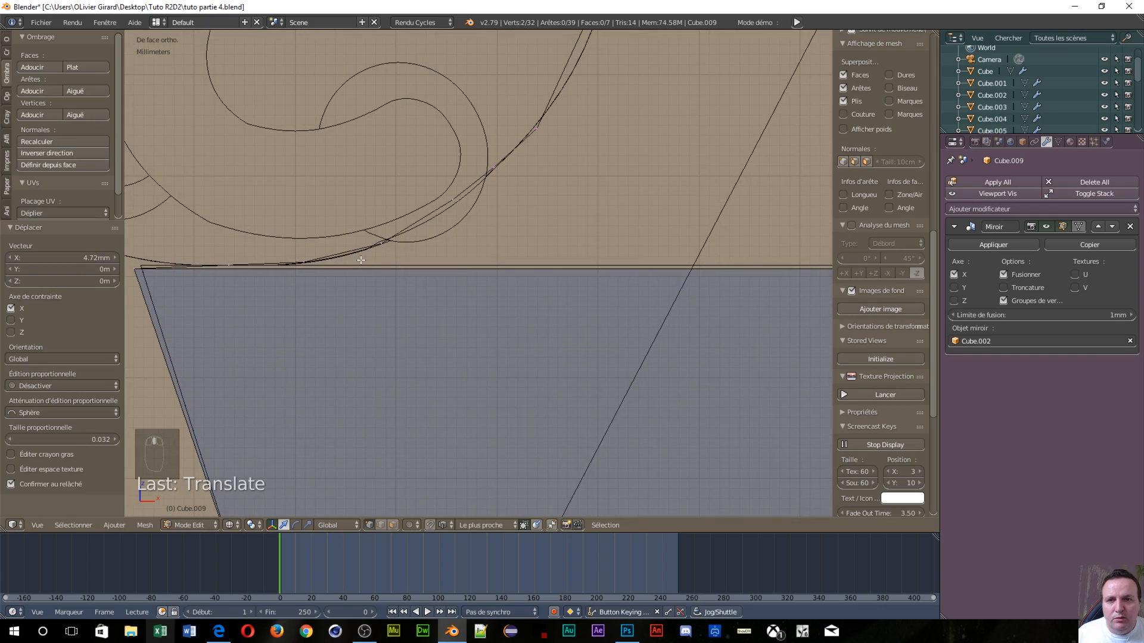
{"action": "scroll", "coordinate": [399, 241], "scroll_direction": "up", "scroll_amount": 3}
{"action": "key", "text": "a"}
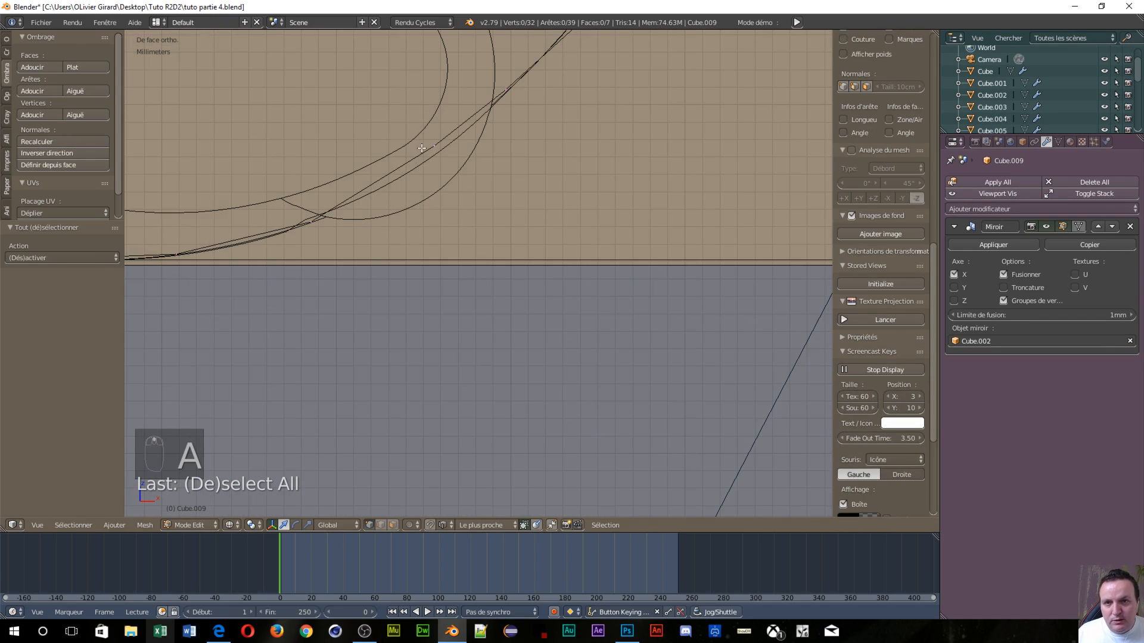
{"action": "key", "text": "c"}
{"action": "left_click", "coordinate": [434, 146]}
{"action": "right_click", "coordinate": [431, 171]}
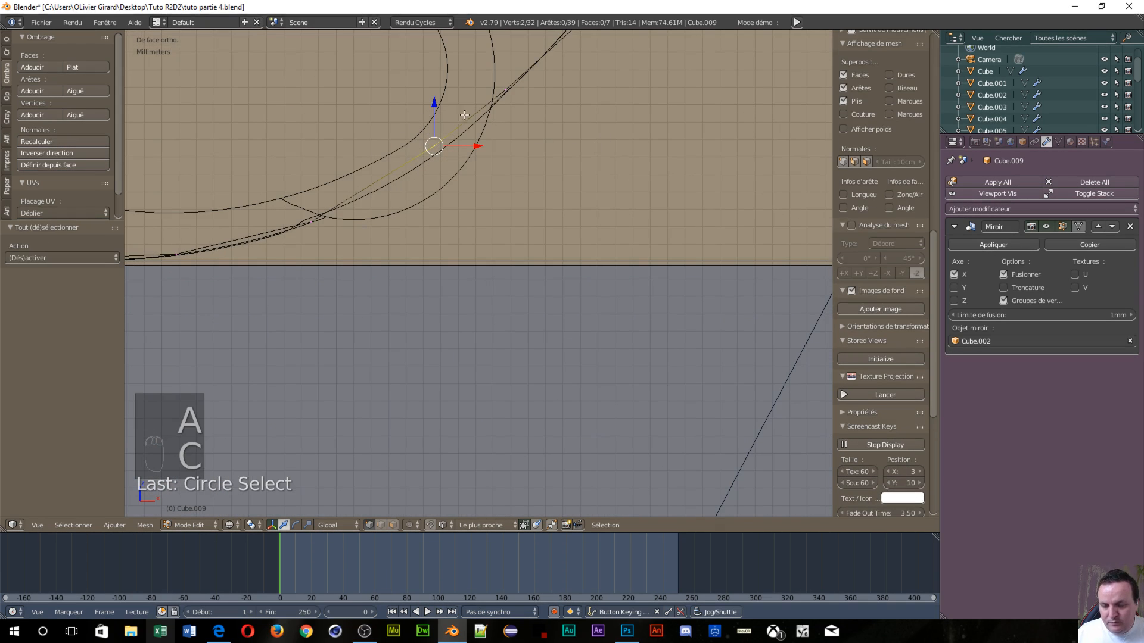
{"action": "left_click_drag", "start_coordinate": [433, 105], "coordinate": [433, 115]}
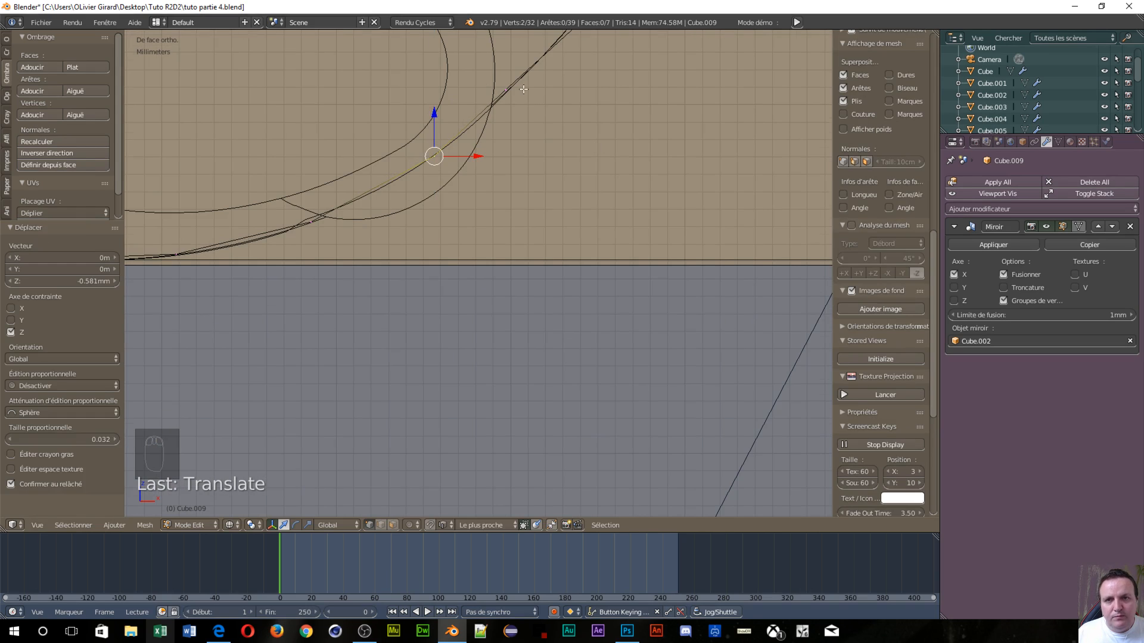
Move the pair of cut vertices two positions higher on the curve by -0.164 mm along X
{"action": "scroll", "coordinate": [516, 89], "scroll_direction": "down", "scroll_amount": 1}
{"action": "key", "text": "a"}
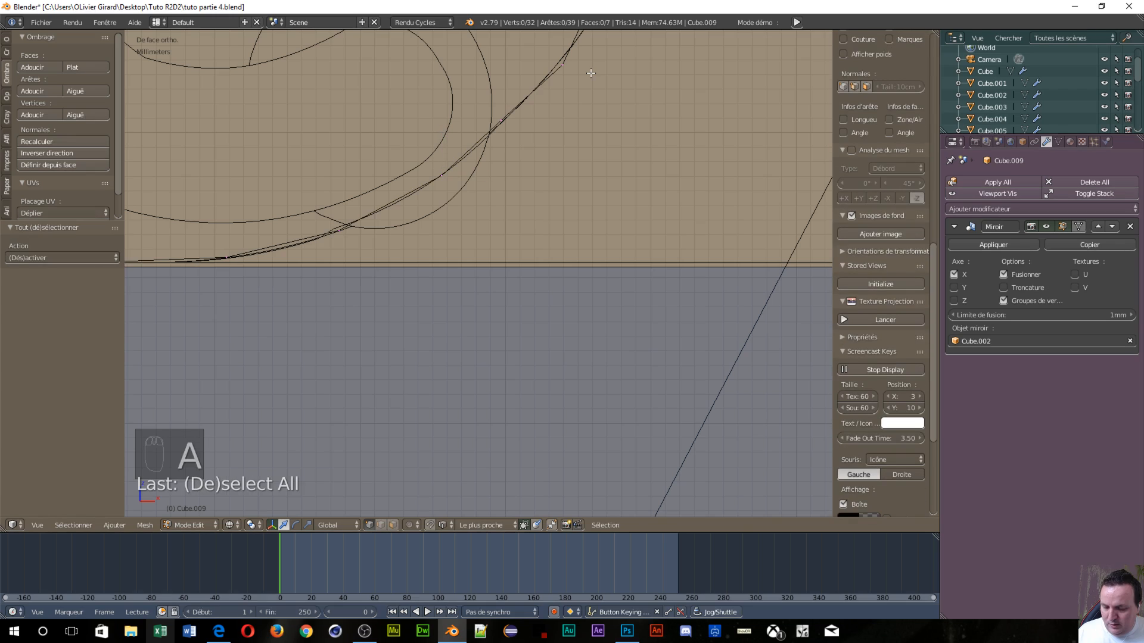
{"action": "key", "text": "c"}
{"action": "left_click", "coordinate": [581, 59]}
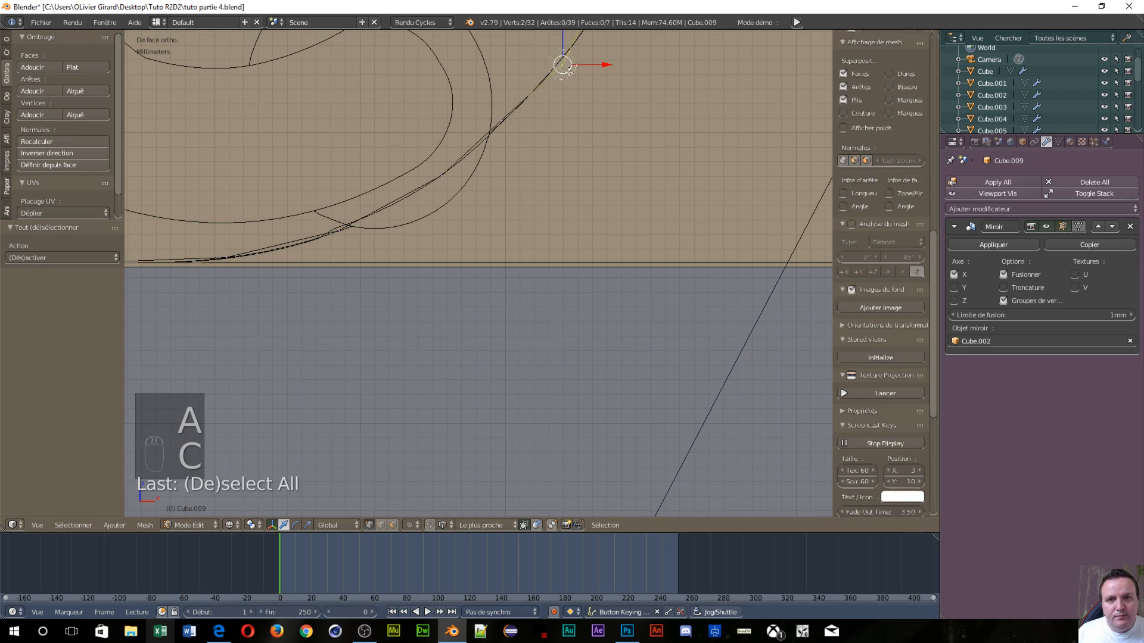
{"action": "right_click", "coordinate": [606, 65]}
{"action": "left_click_drag", "start_coordinate": [607, 67], "coordinate": [602, 65]}
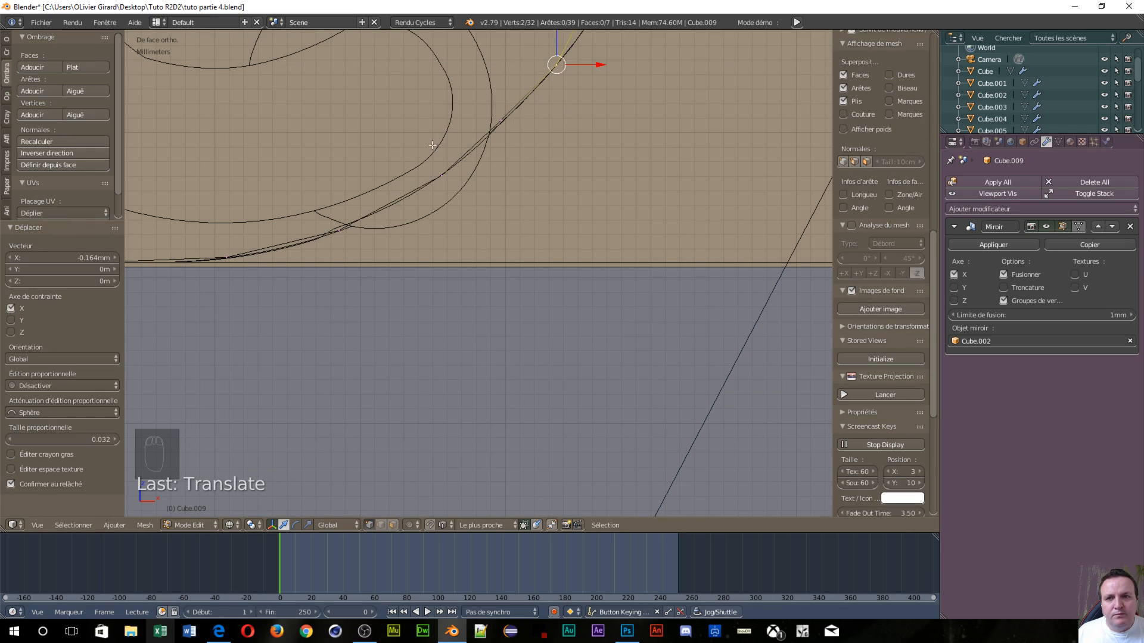
Lower the pair of cut vertices between the two just adjusted by 0.205 mm
{"action": "key", "text": "a"}
{"action": "key", "text": "c"}
{"action": "left_click", "coordinate": [510, 112]}
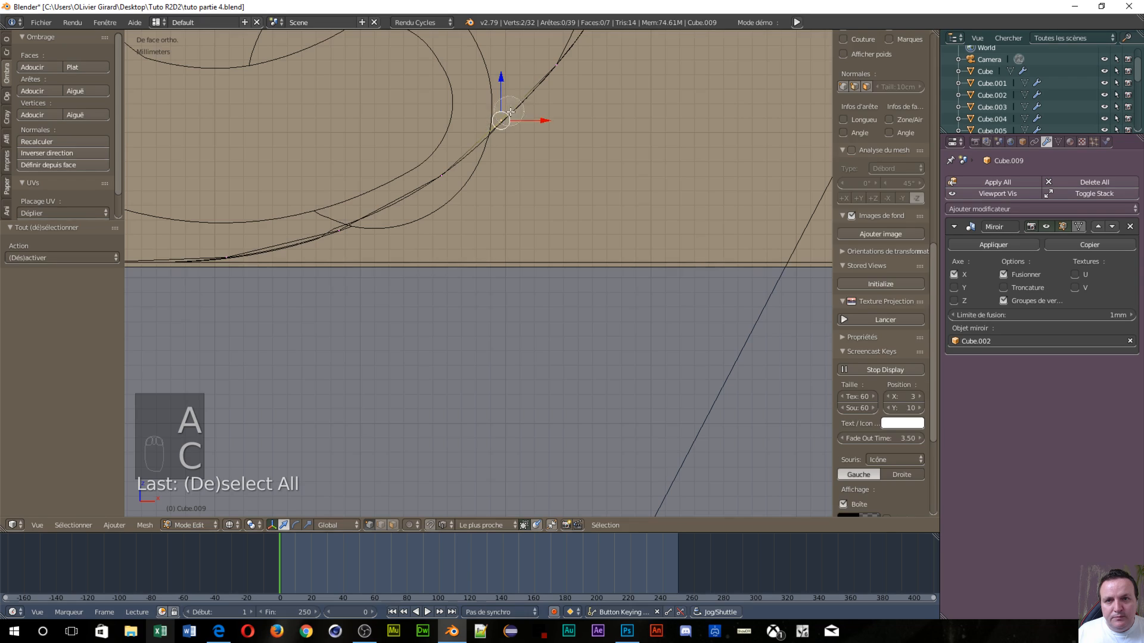
{"action": "right_click", "coordinate": [510, 112]}
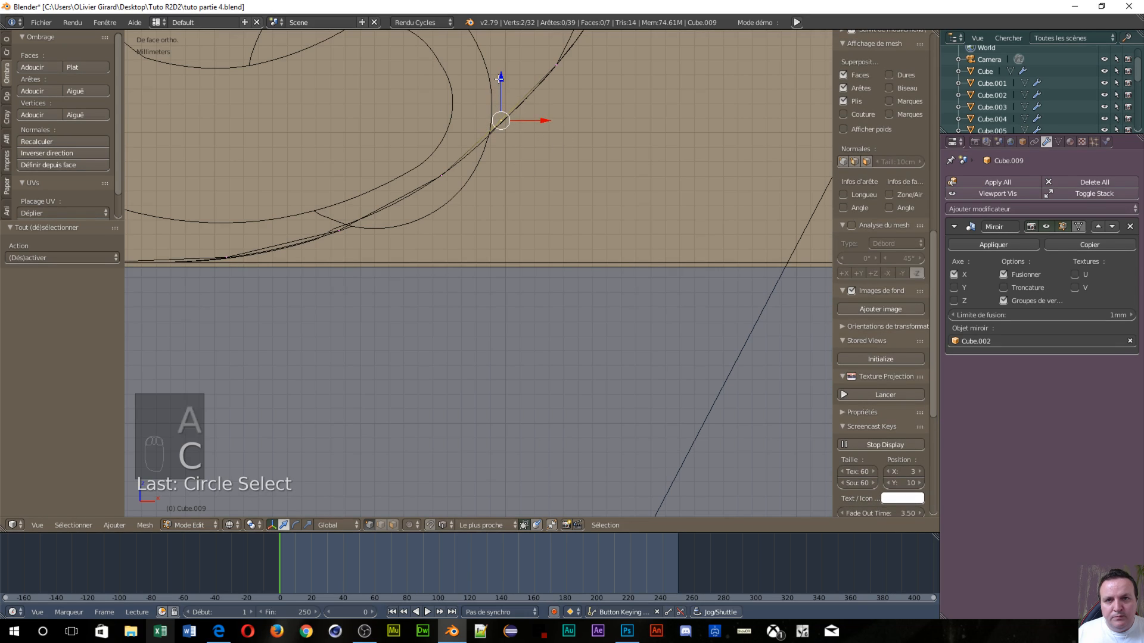
{"action": "left_click_drag", "start_coordinate": [503, 83], "coordinate": [502, 84]}
{"action": "scroll", "coordinate": [573, 142], "scroll_direction": "down", "scroll_amount": 6}
{"action": "scroll", "coordinate": [573, 142], "scroll_direction": "down", "scroll_amount": 4}
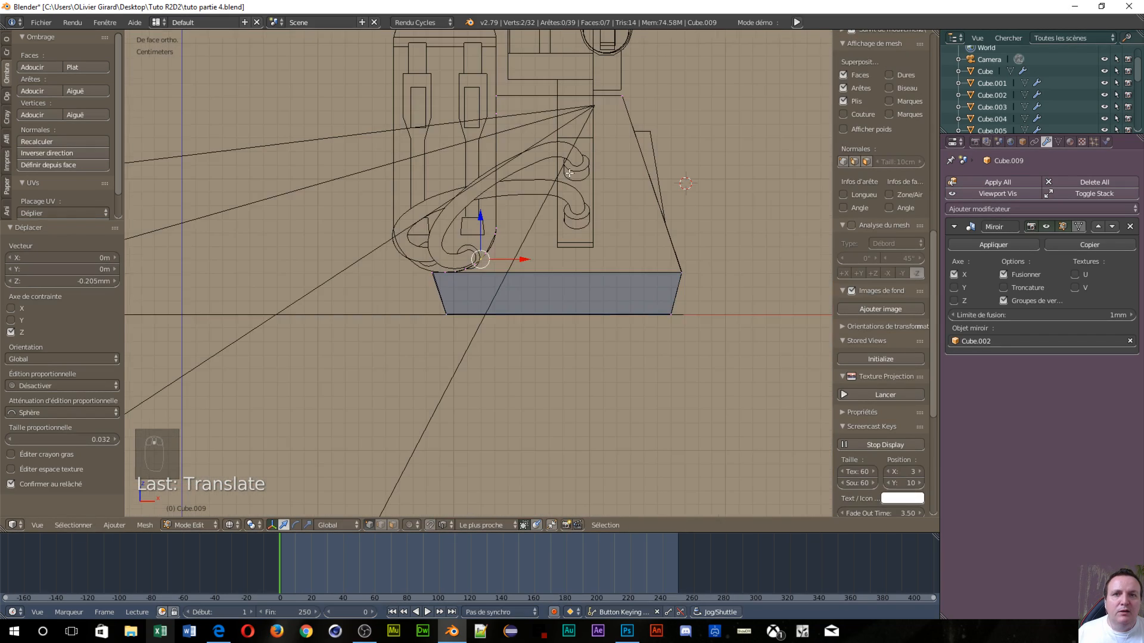
Examine the curved inner edges of the foot from the right side, checking the lowest cut vertex at each end
{"action": "middle_click_drag", "start_coordinate": [573, 141], "coordinate": [700, 175]}
{"action": "middle_click_drag", "start_coordinate": [697, 174], "coordinate": [710, 182]}
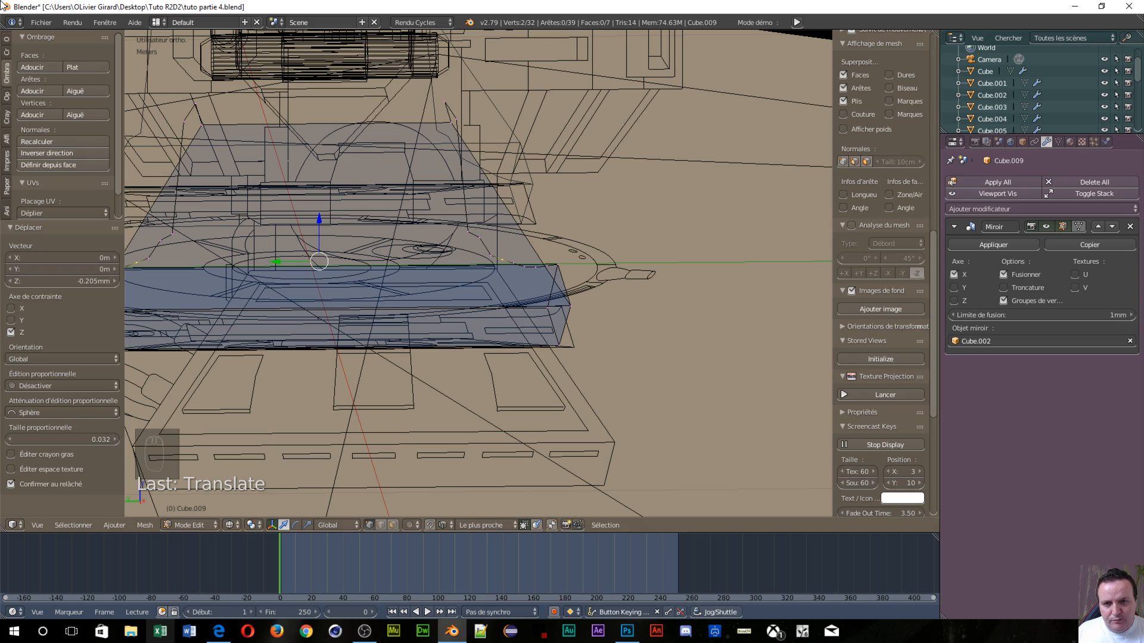
{"action": "key", "text": "KP_1"}
{"action": "key", "text": "KP_3"}
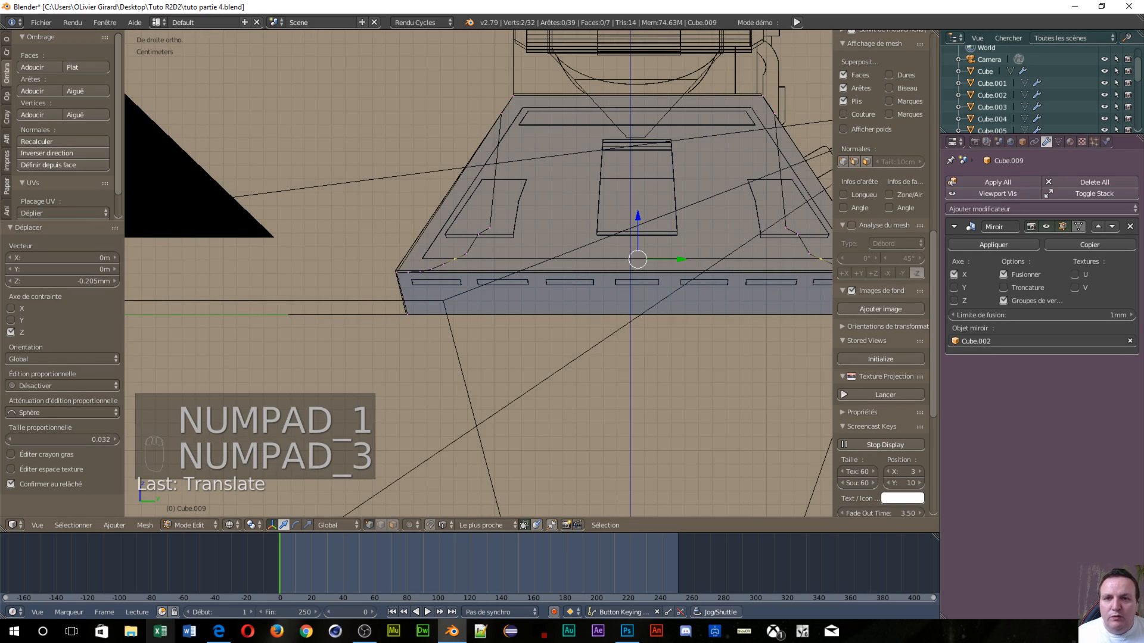
{"action": "scroll", "coordinate": [221, 273], "scroll_direction": "up", "scroll_amount": 8}
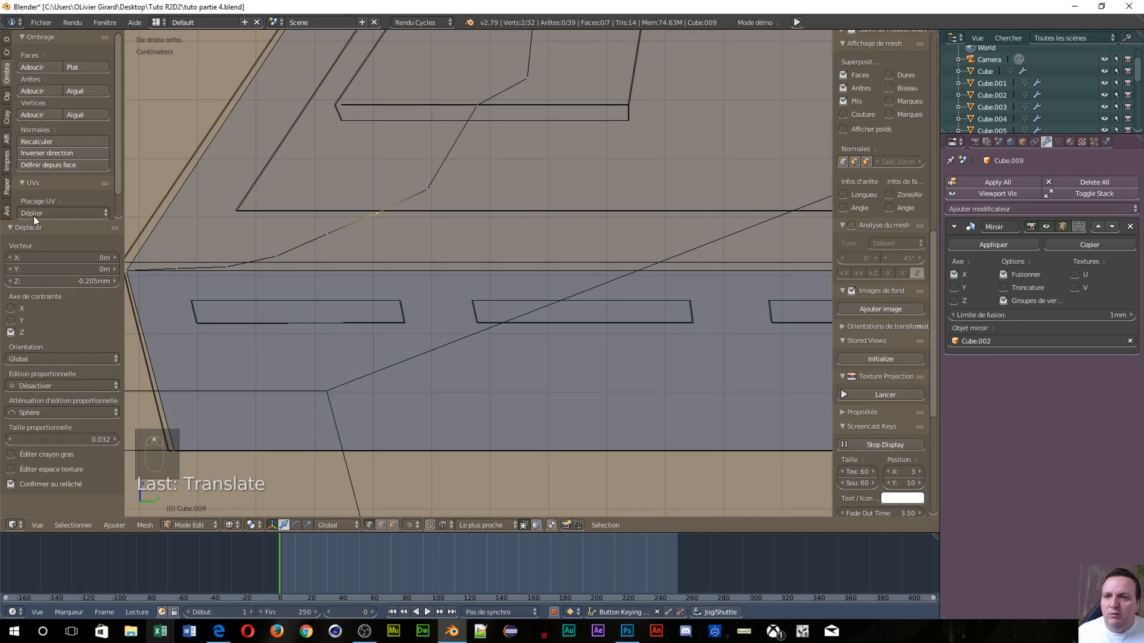
{"action": "scroll", "coordinate": [203, 306], "scroll_direction": "down", "scroll_amount": 3}
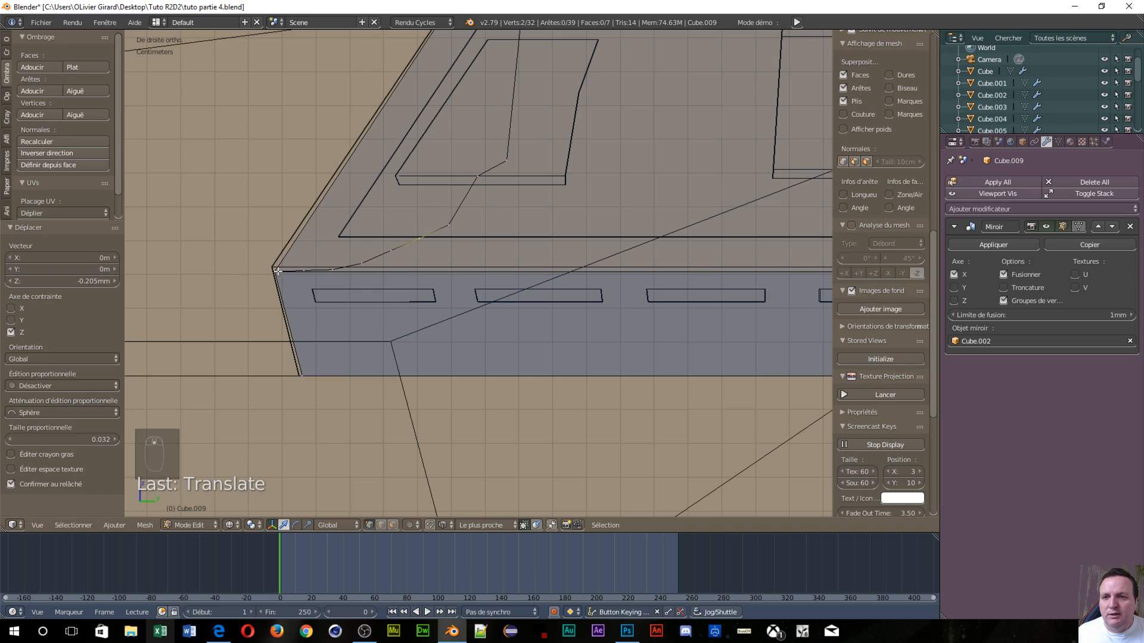
{"action": "right_click", "coordinate": [304, 273]}
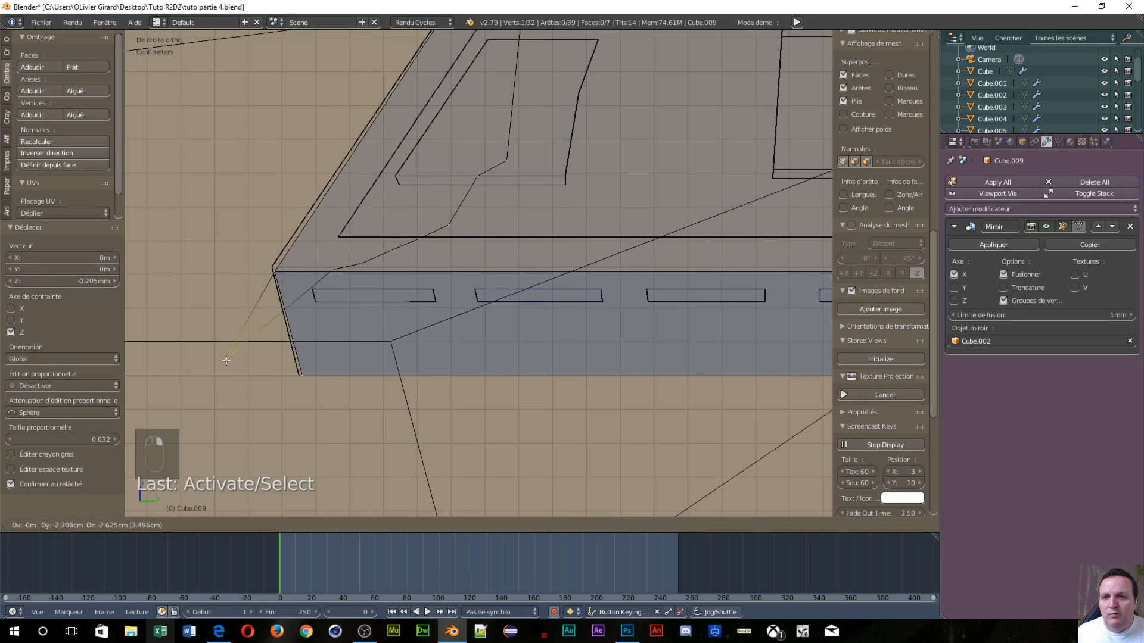
{"action": "right_click", "coordinate": [288, 296]}
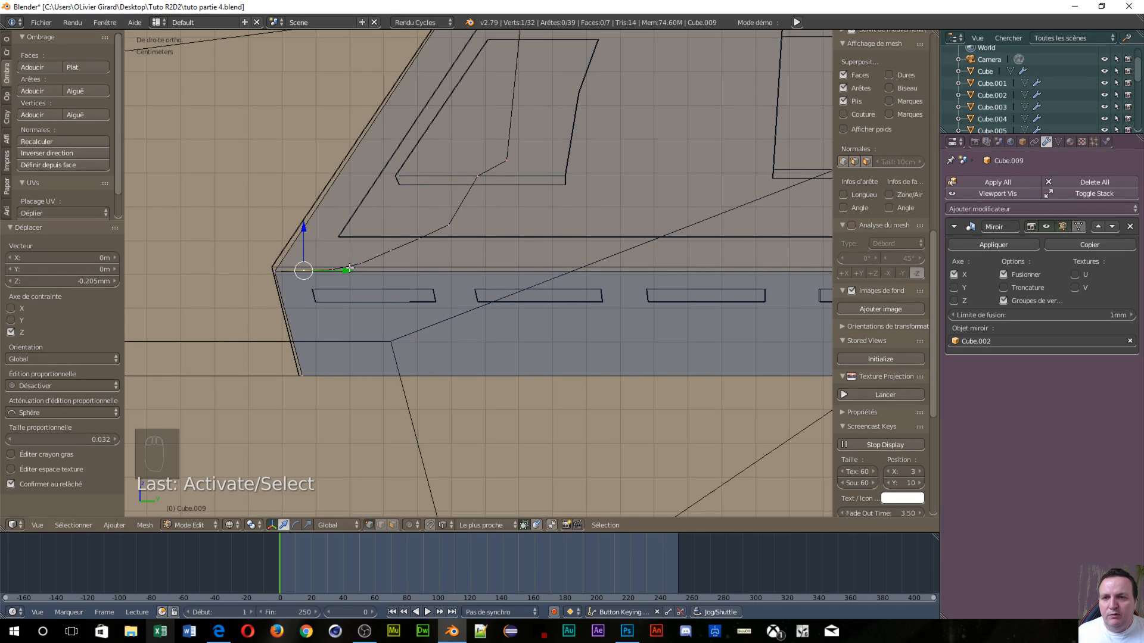
{"action": "scroll", "coordinate": [347, 271], "scroll_direction": "down", "scroll_amount": 7}
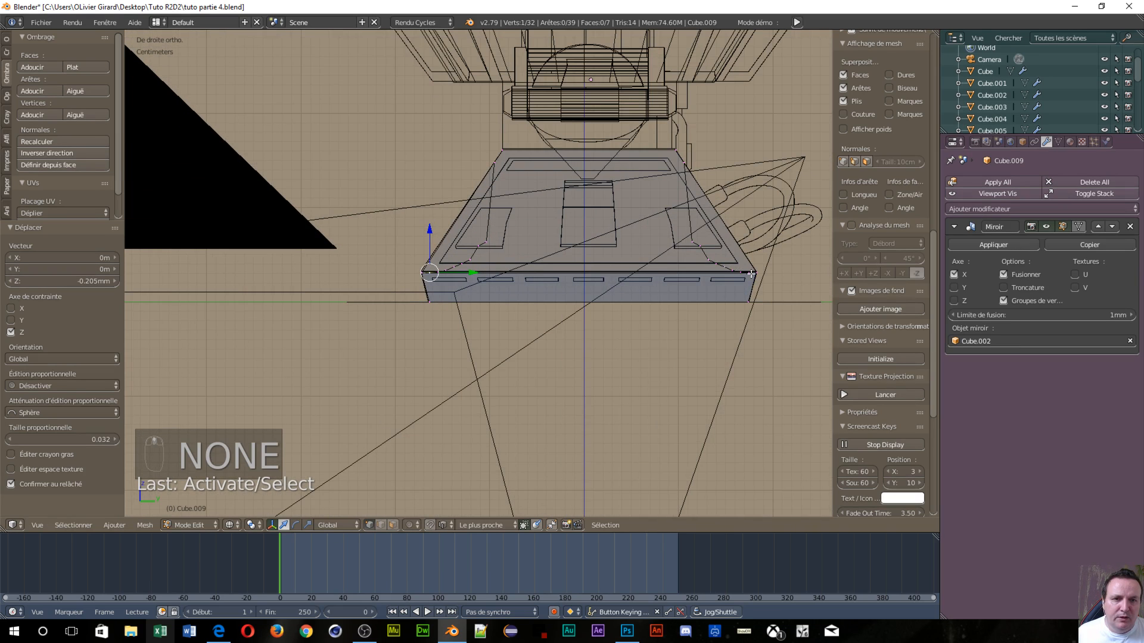
{"action": "right_click", "coordinate": [740, 271]}
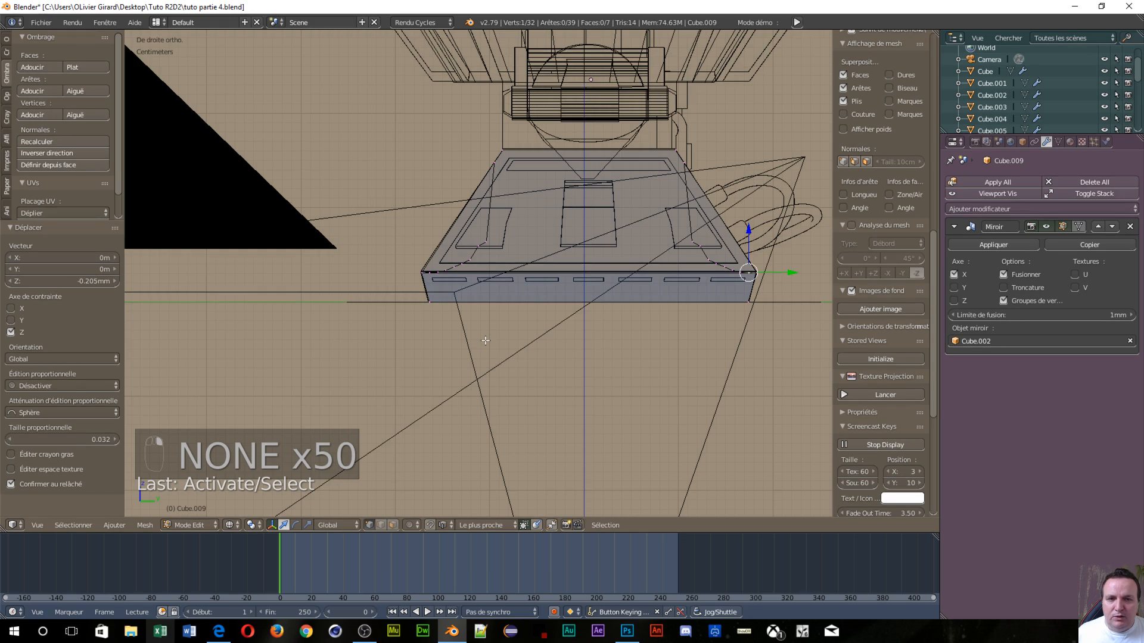
Hide the properties region and split the 3D view into two, with the new view showing the lower curve from the front
{"action": "scroll", "coordinate": [485, 340], "scroll_direction": "down", "scroll_amount": 3}
{"action": "scroll", "coordinate": [497, 328], "scroll_direction": "up", "scroll_amount": 1}
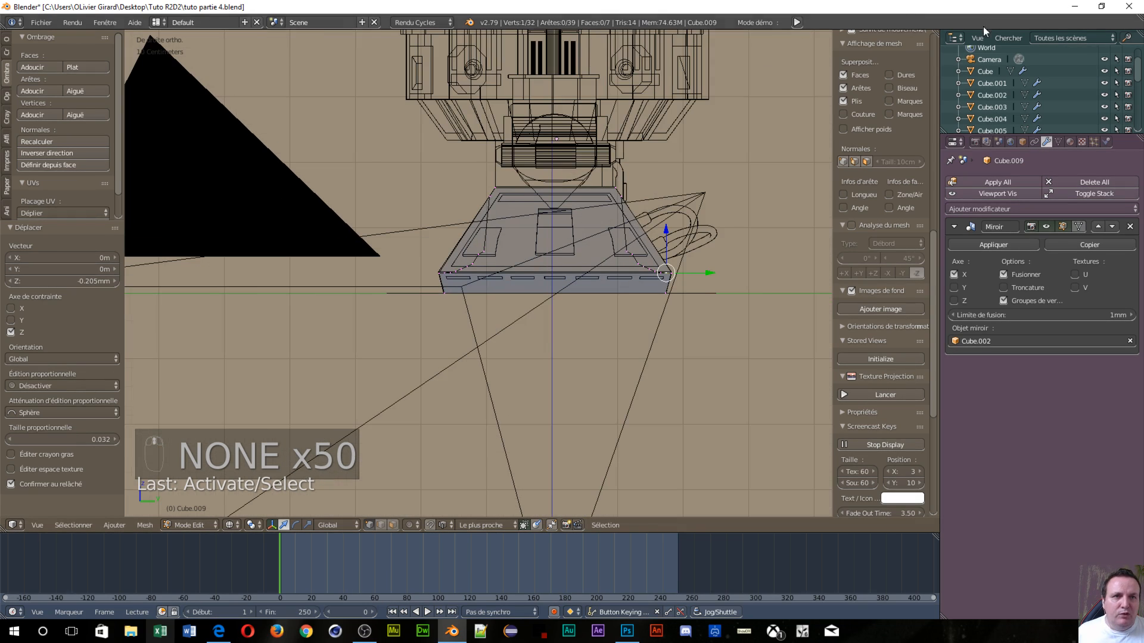
{"action": "key", "text": "n"}
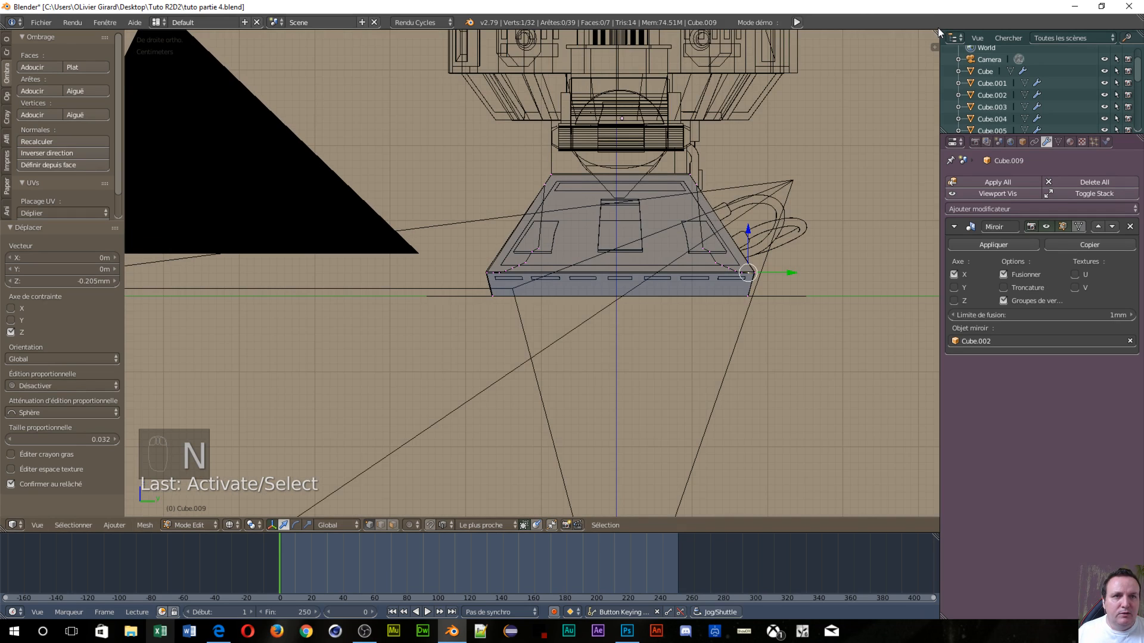
{"action": "left_click_drag", "start_coordinate": [939, 32], "coordinate": [541, 106]}
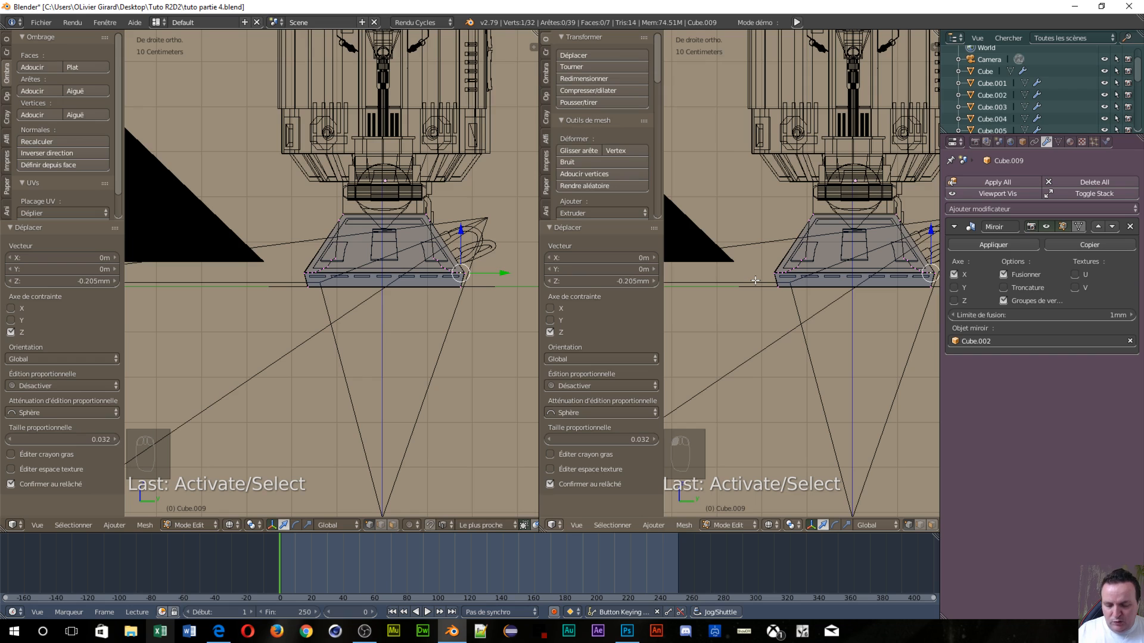
{"action": "key", "text": "KP_1"}
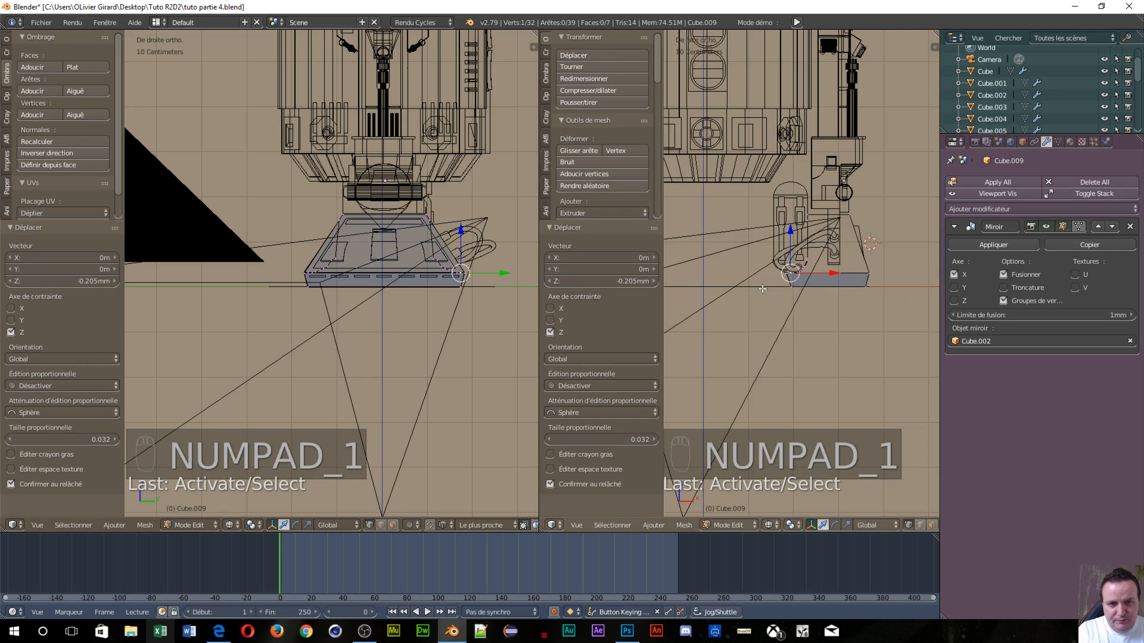
{"action": "scroll", "coordinate": [805, 307], "scroll_direction": "up", "scroll_amount": 5}
{"action": "scroll", "coordinate": [806, 307], "scroll_direction": "up", "scroll_amount": 2}
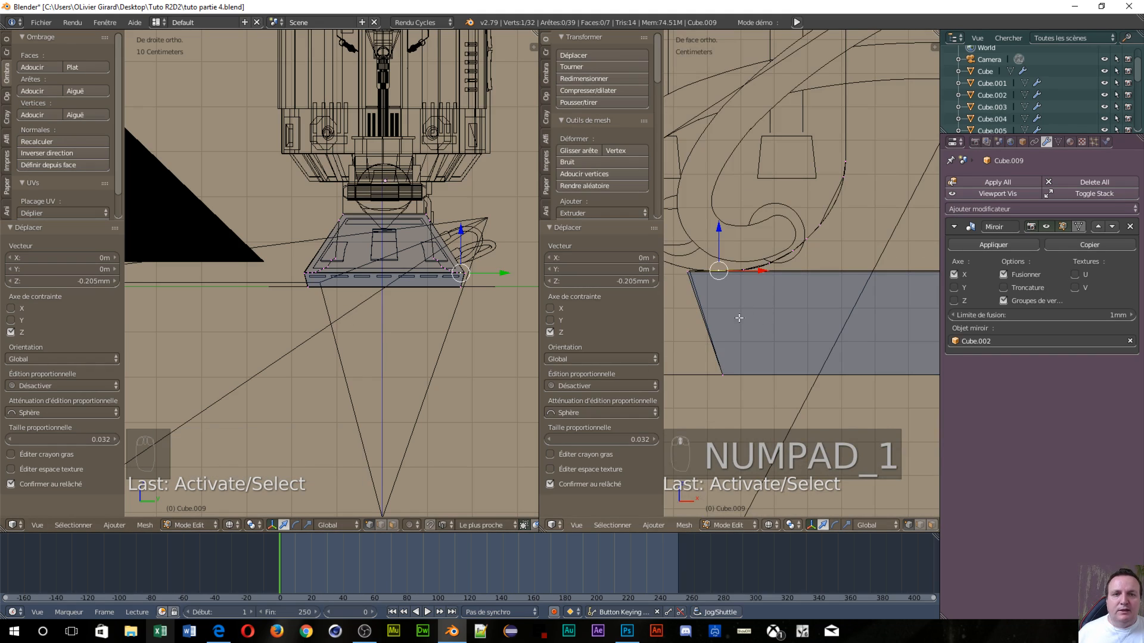
Select the lowest pair of cut vertices on the curve and scale it by 1.040 along Y
{"action": "key", "text": "a"}
{"action": "key", "text": "c"}
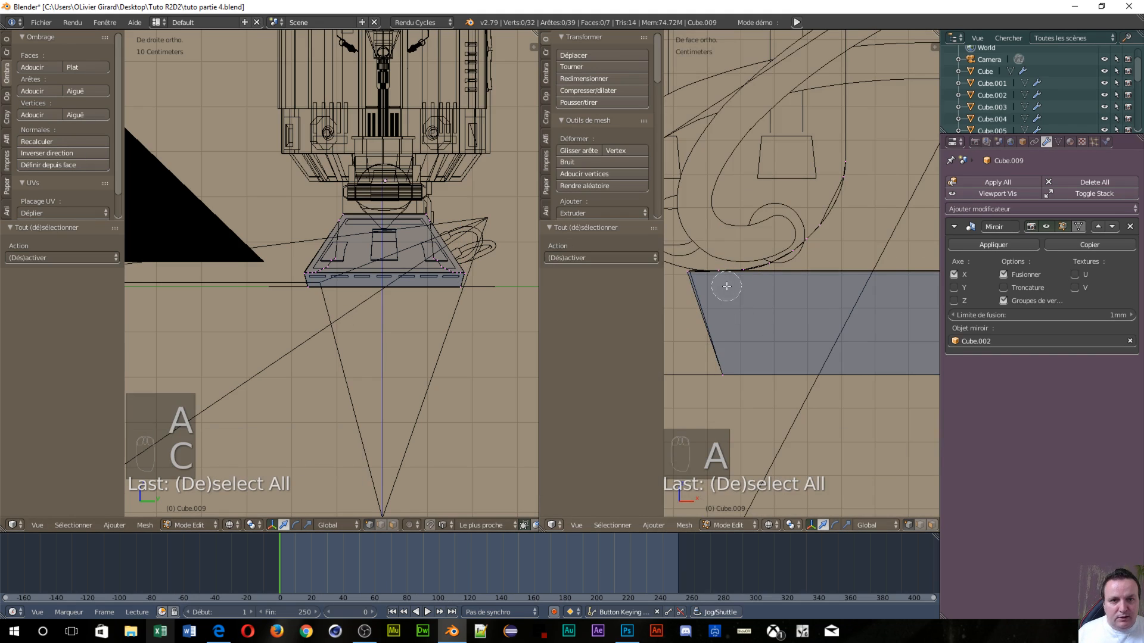
{"action": "left_click", "coordinate": [725, 281]}
{"action": "right_click", "coordinate": [428, 349]}
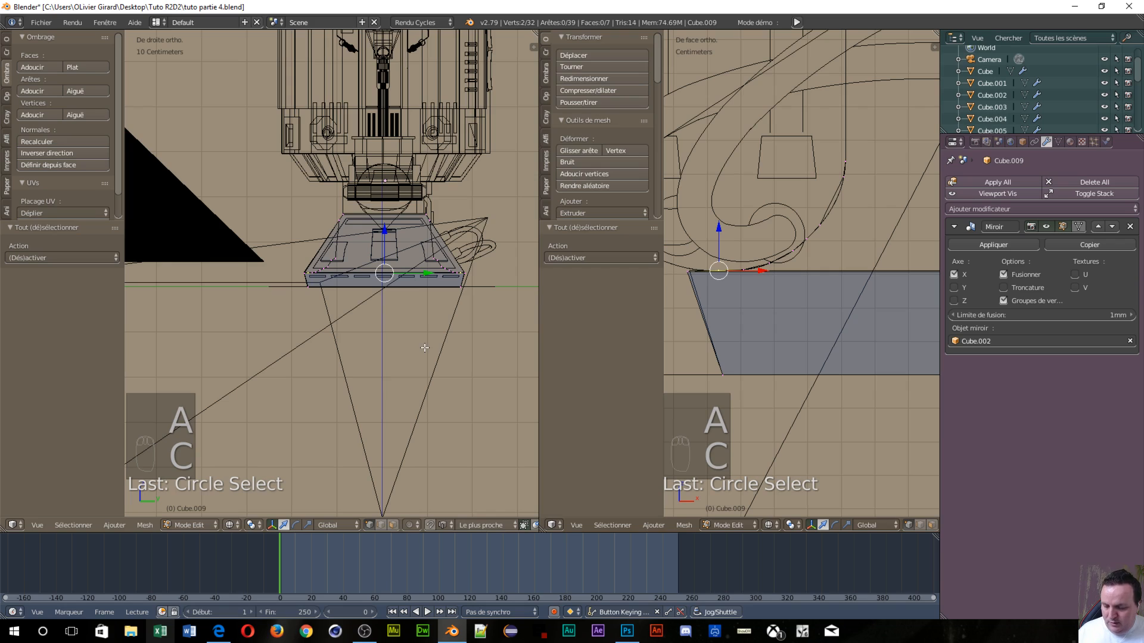
{"action": "key", "text": "s"}
{"action": "key", "text": "y"}
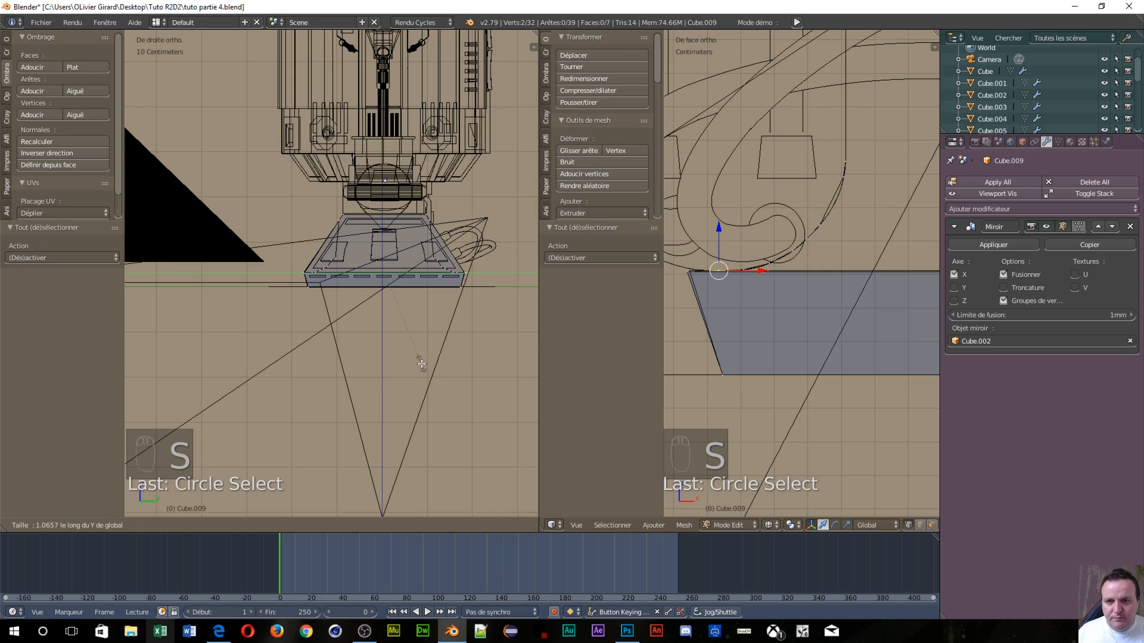
{"action": "left_click", "coordinate": [421, 364]}
Scale the same lowest pair by a further 1.009 along Y to bring it onto the foot's slanted outer edges
{"action": "scroll", "coordinate": [386, 359], "scroll_direction": "up", "scroll_amount": 4}
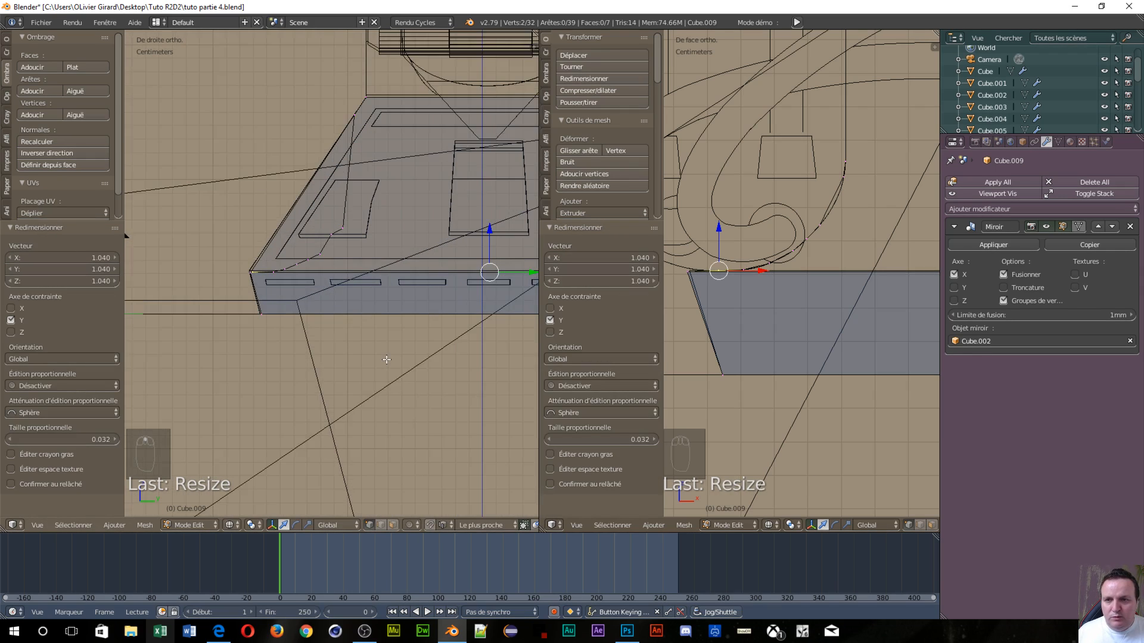
{"action": "scroll", "coordinate": [386, 359], "scroll_direction": "up", "scroll_amount": 3}
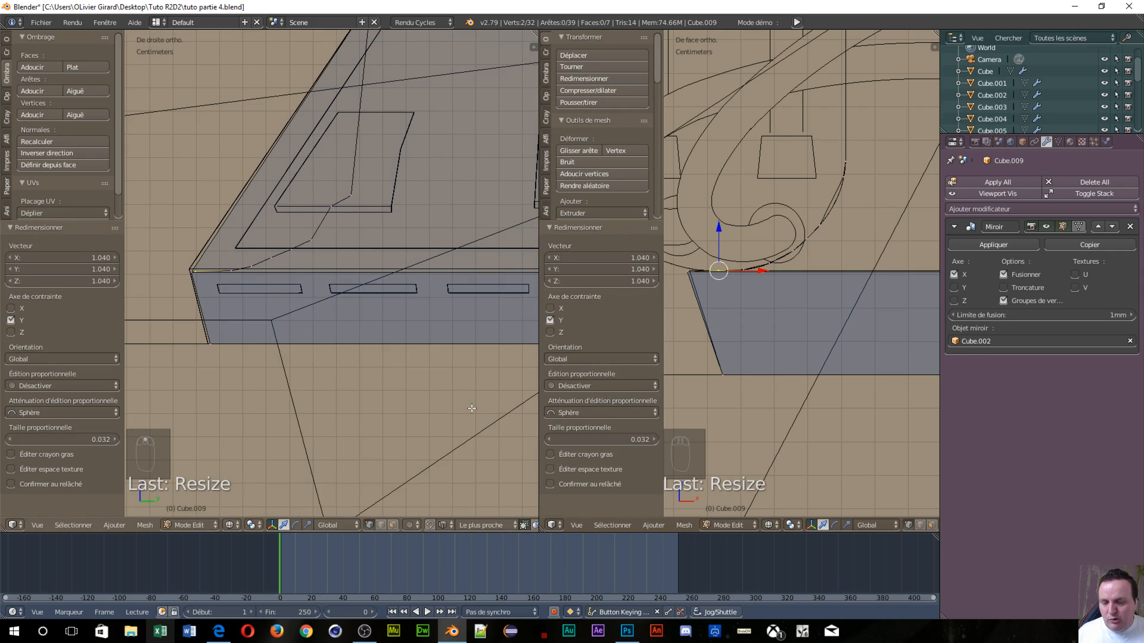
{"action": "key", "text": "s"}
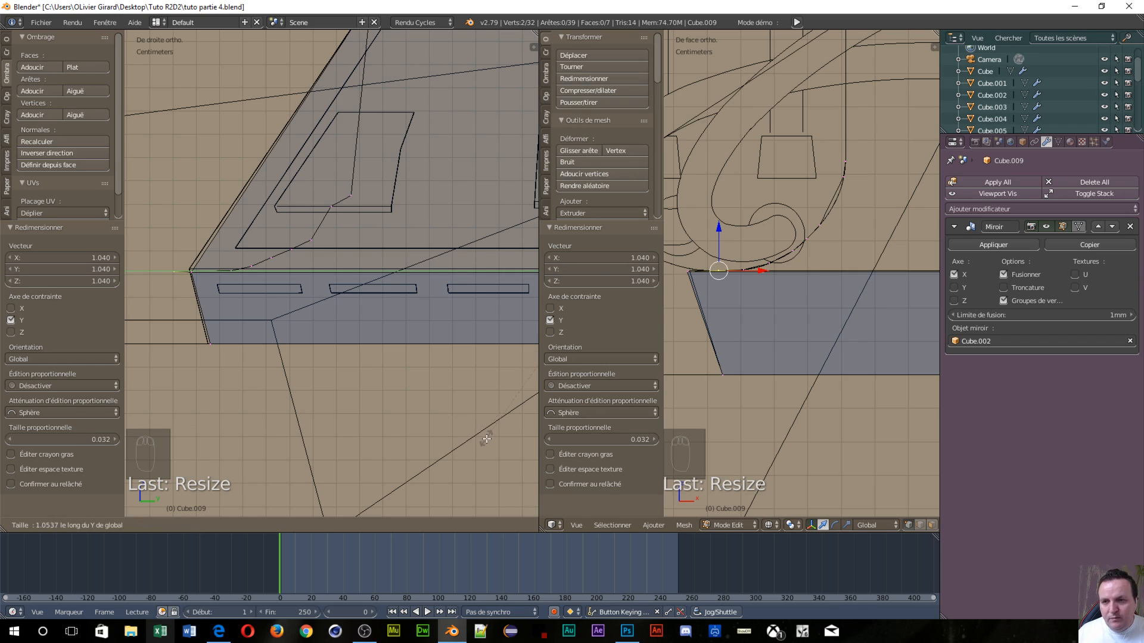
{"action": "left_click", "coordinate": [458, 303]}
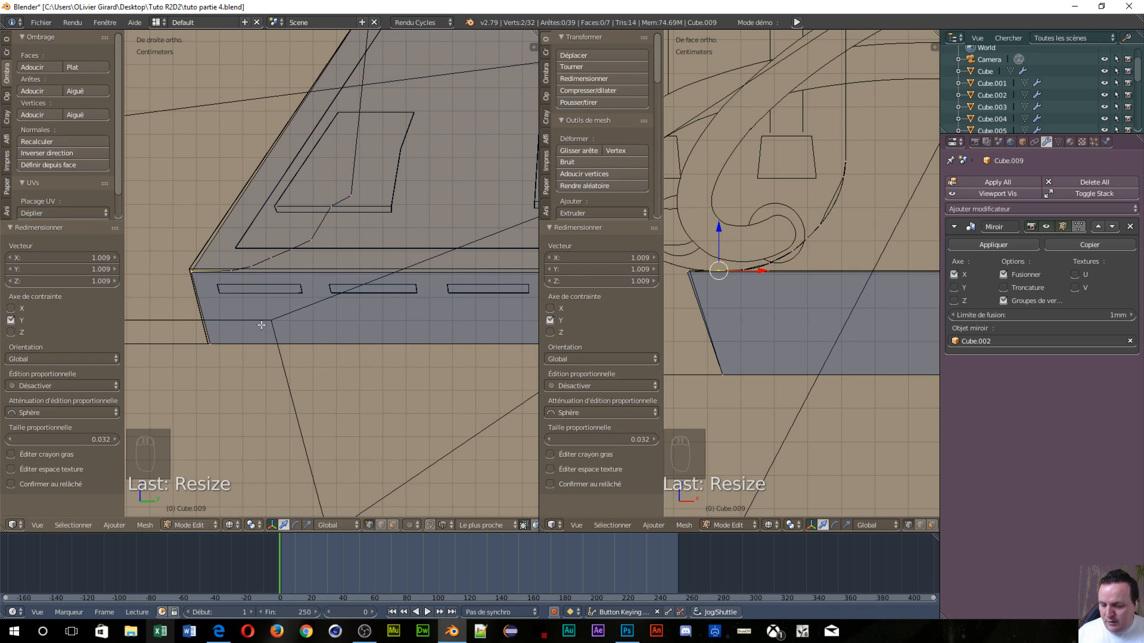
Select the second-lowest pair of cut vertices on the curve and scale it by 1.103 along Y towards the outer edges
{"action": "key", "text": "a"}
{"action": "key", "text": "c"}
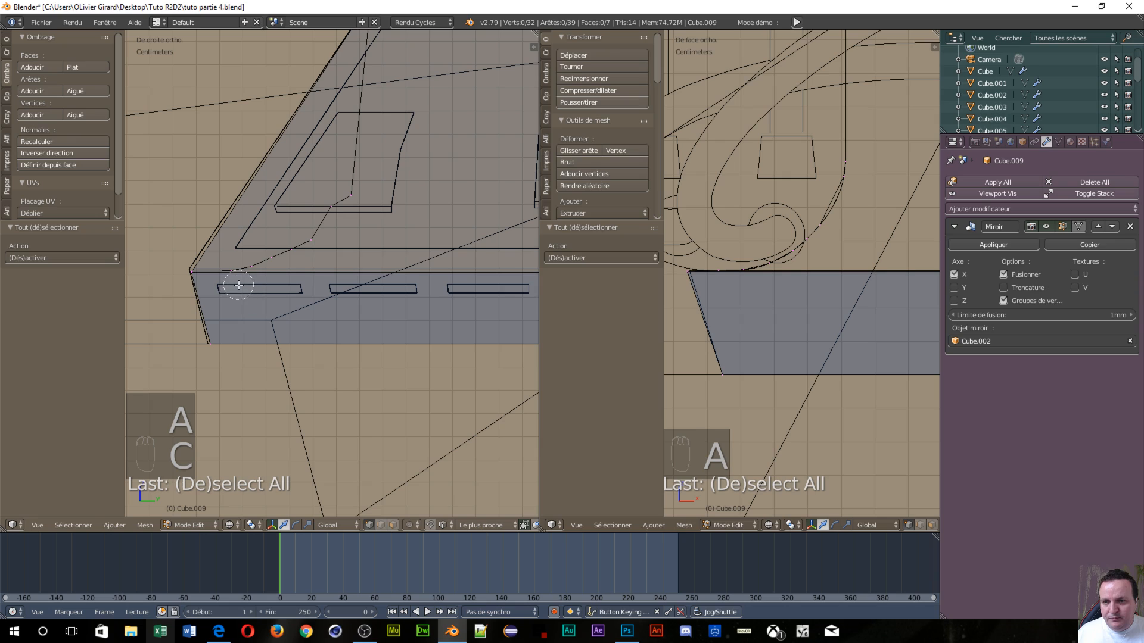
{"action": "left_click", "coordinate": [232, 278]}
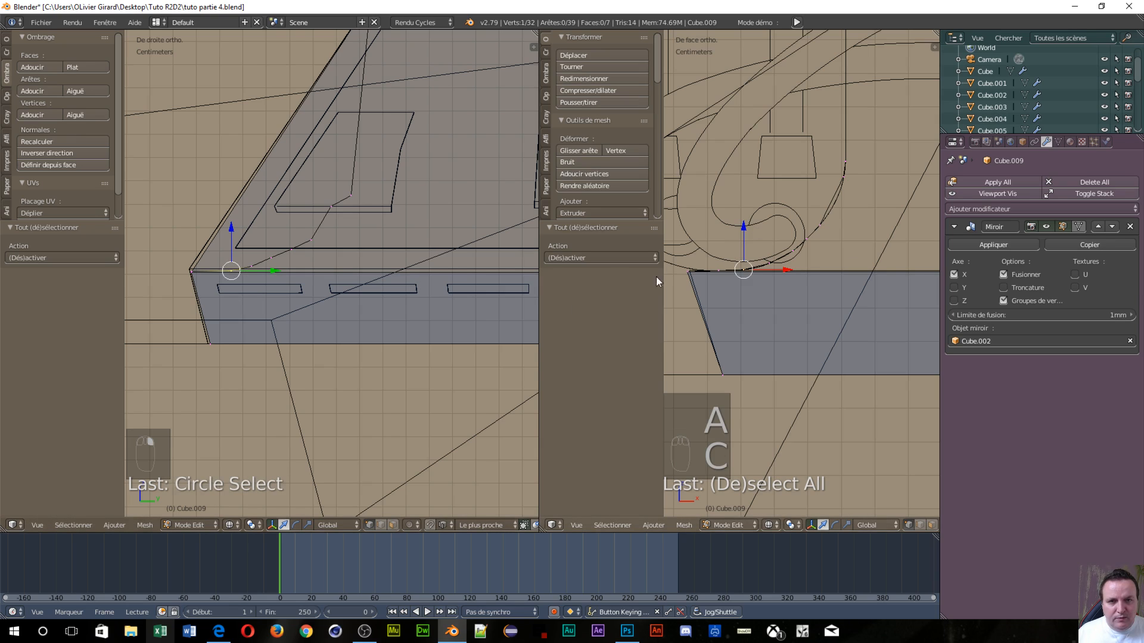
{"action": "key", "text": "c"}
{"action": "left_click", "coordinate": [744, 284]}
{"action": "right_click", "coordinate": [744, 285]}
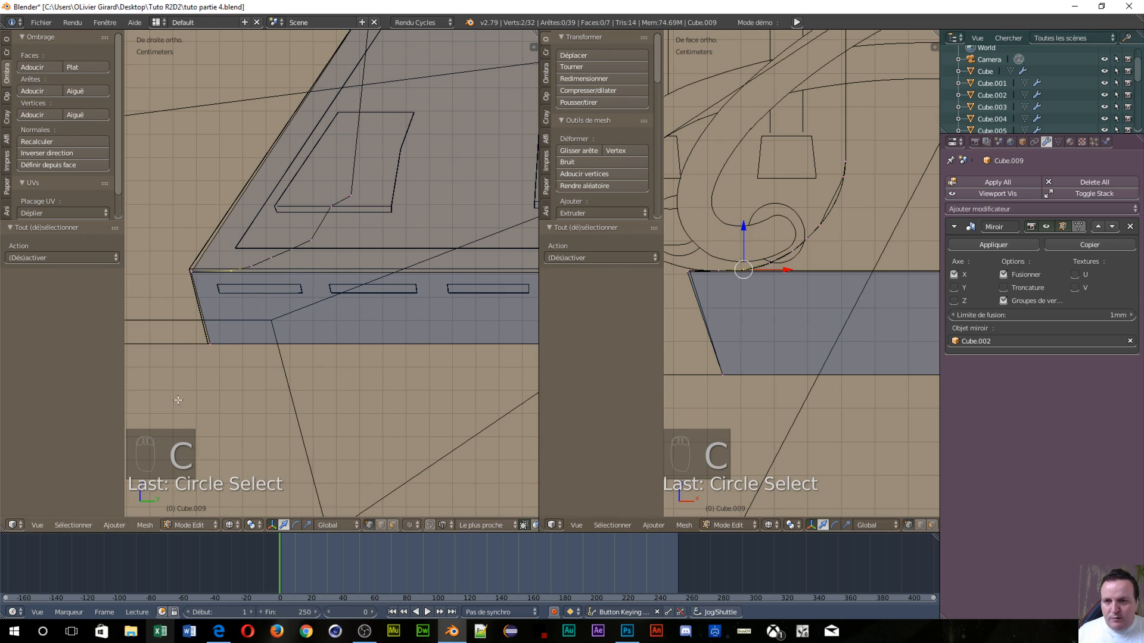
{"action": "key", "text": "s"}
{"action": "key", "text": "y"}
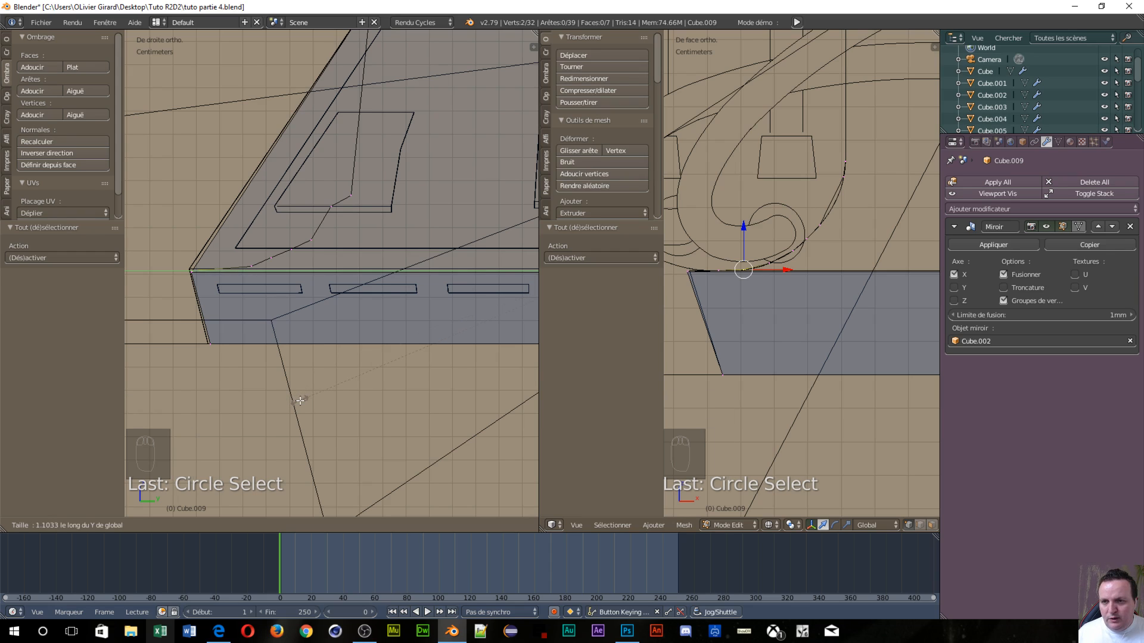
{"action": "left_click", "coordinate": [300, 400]}
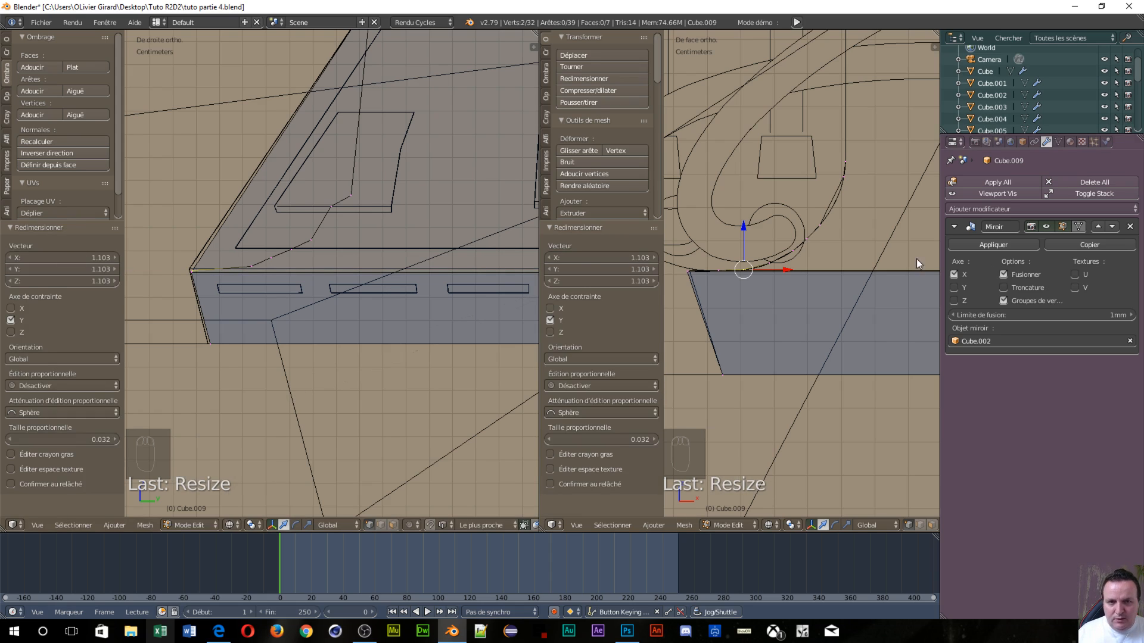
Spread the third pair of cut vertices from the base outward, scaling it by 1.157 along Y
{"action": "key", "text": "a"}
{"action": "key", "text": "c"}
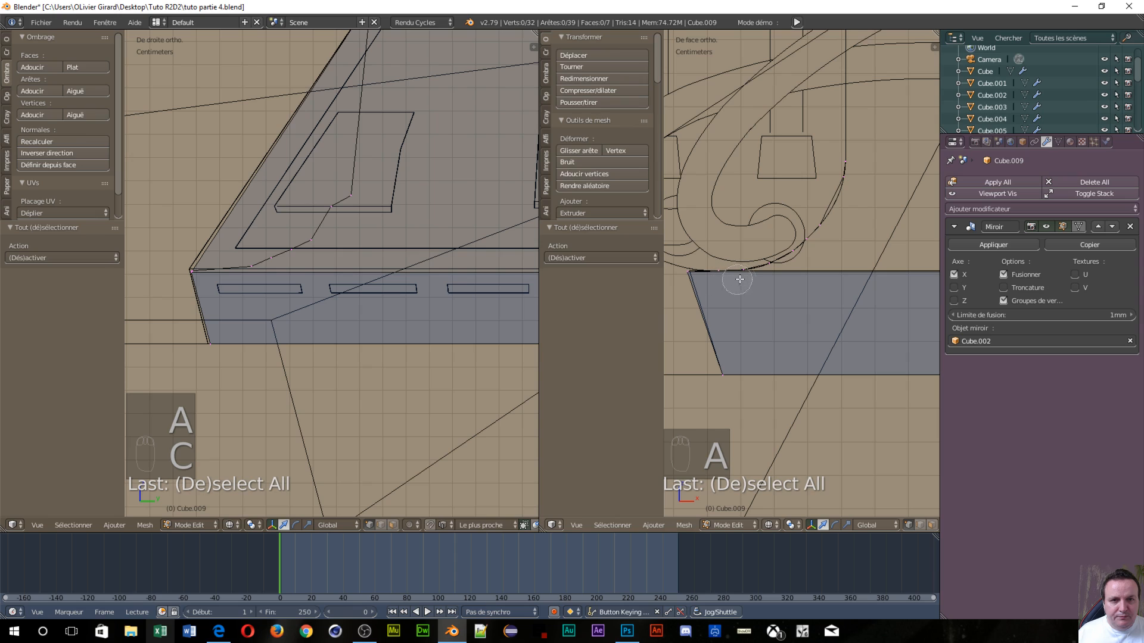
{"action": "left_click", "coordinate": [769, 262]}
{"action": "right_click", "coordinate": [769, 263]}
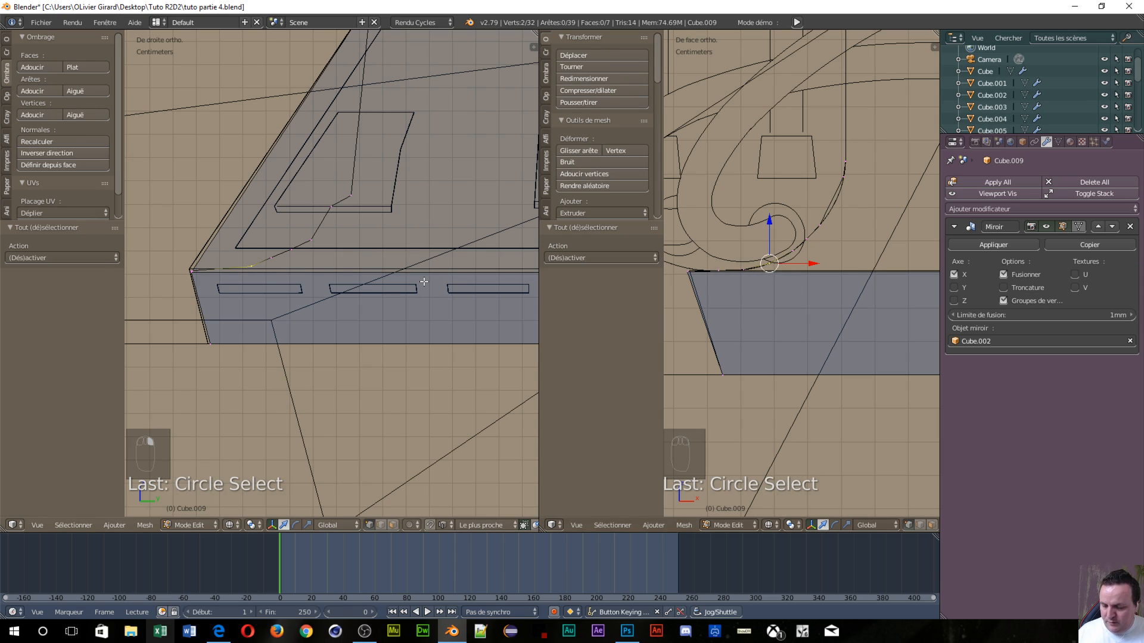
{"action": "key", "text": "s"}
{"action": "key", "text": "y"}
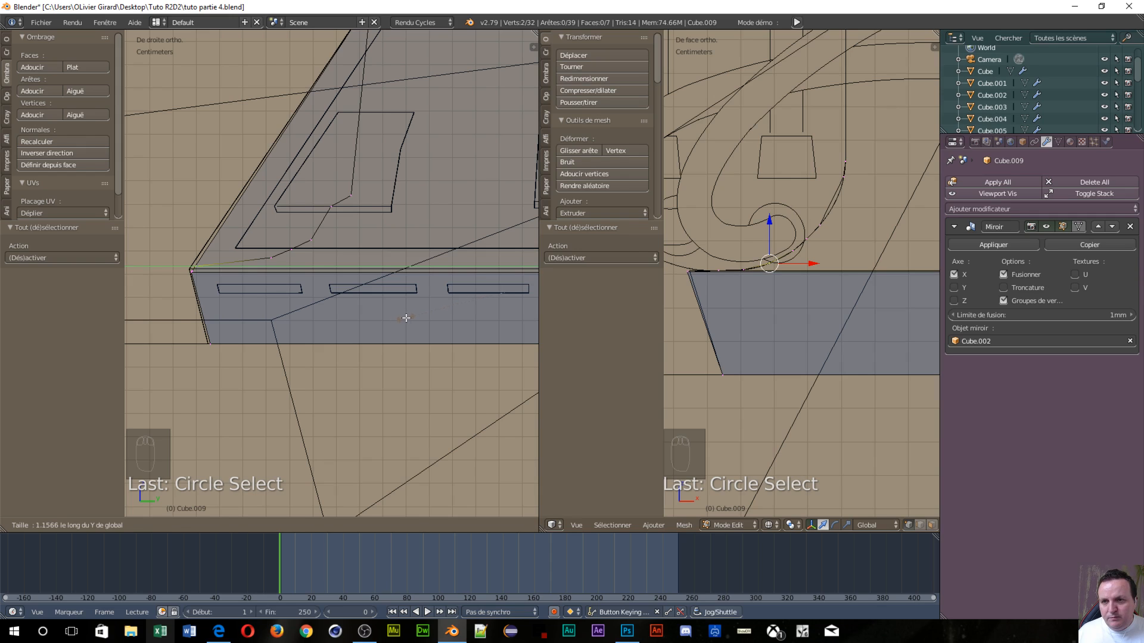
{"action": "left_click", "coordinate": [405, 318]}
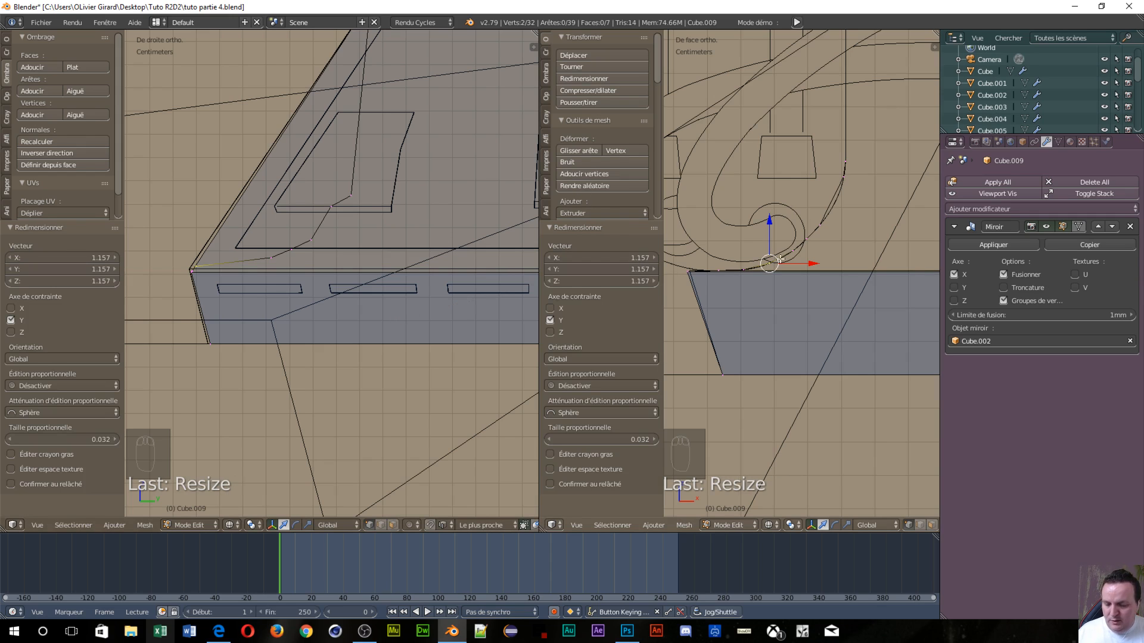
Spread the fourth pair of cut vertices from the base outward, scaling it by 1.212 along Y
{"action": "key", "text": "a"}
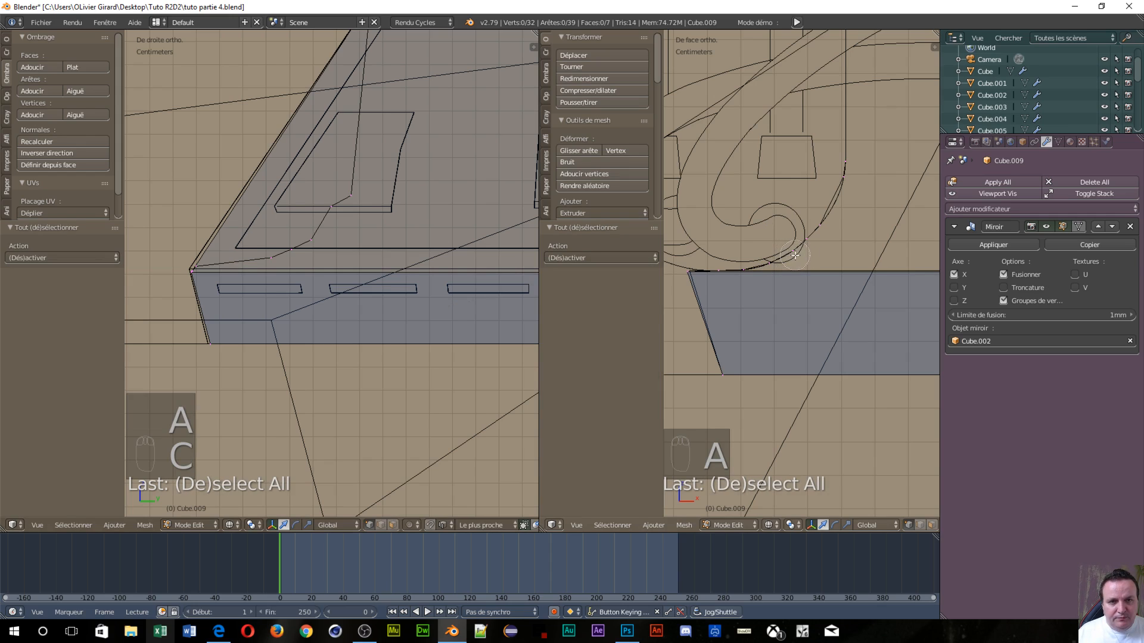
{"action": "key", "text": "c"}
{"action": "left_click", "coordinate": [792, 251]}
{"action": "right_click", "coordinate": [495, 292]}
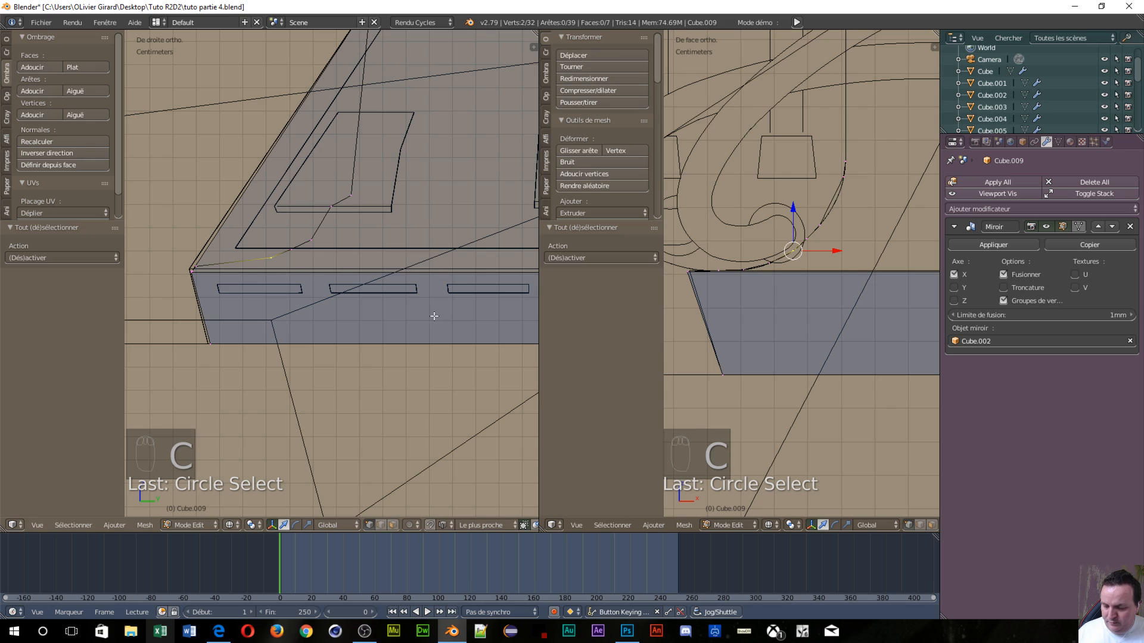
{"action": "key", "text": "s"}
{"action": "key", "text": "y"}
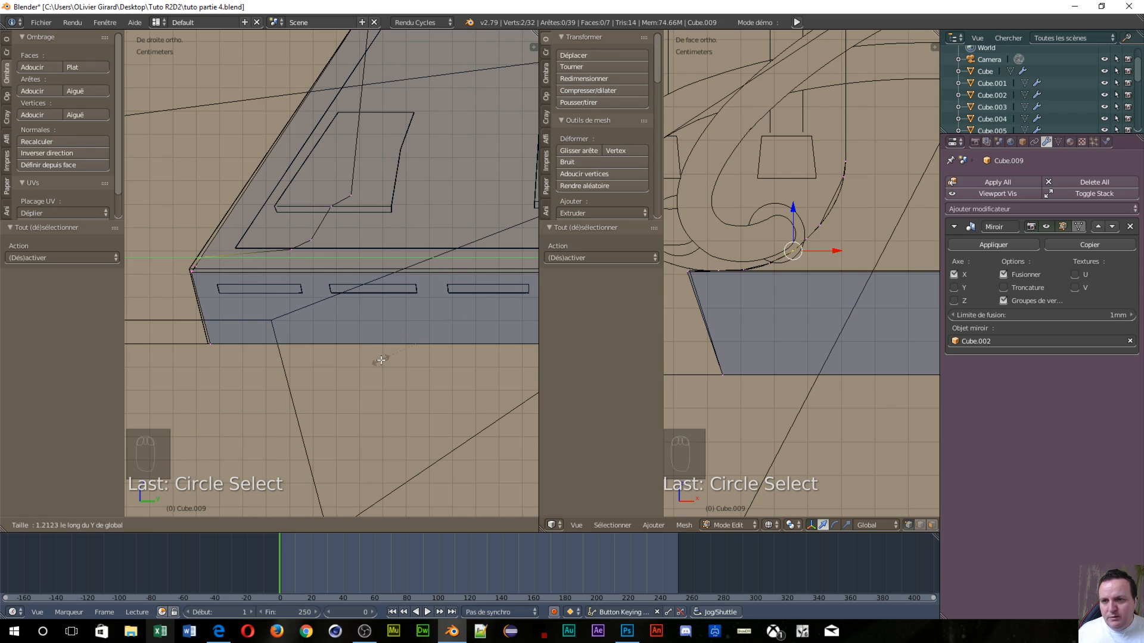
{"action": "left_click", "coordinate": [381, 360]}
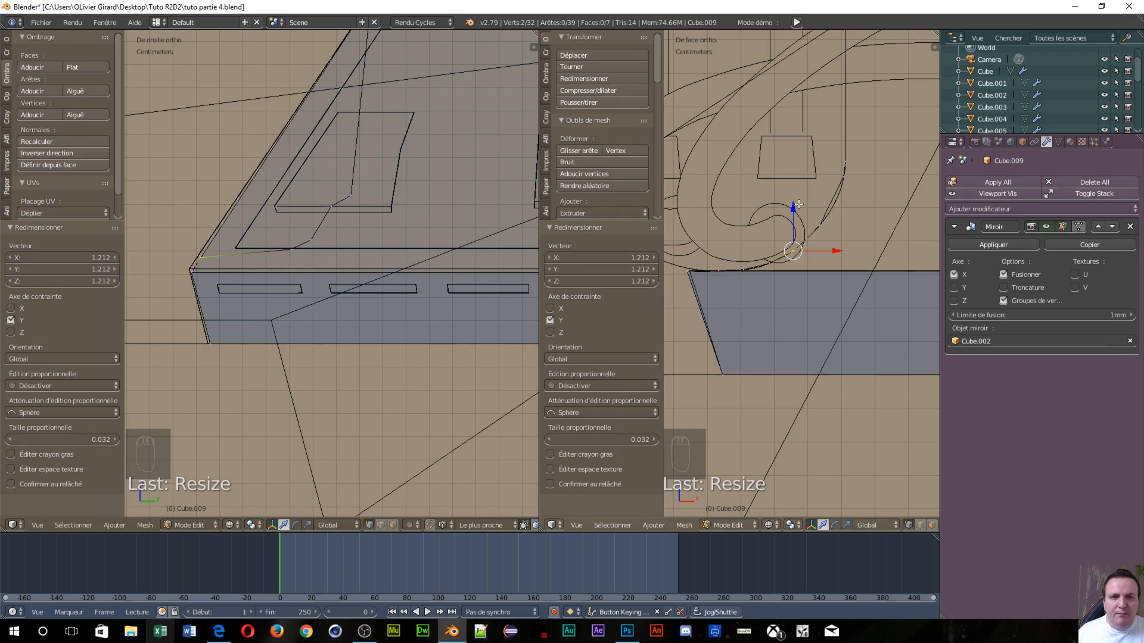
Select the fifth pair of cut vertices from the base and scale it by 1.271 along Y towards the slanted sides
{"action": "key", "text": "a"}
{"action": "key", "text": "c"}
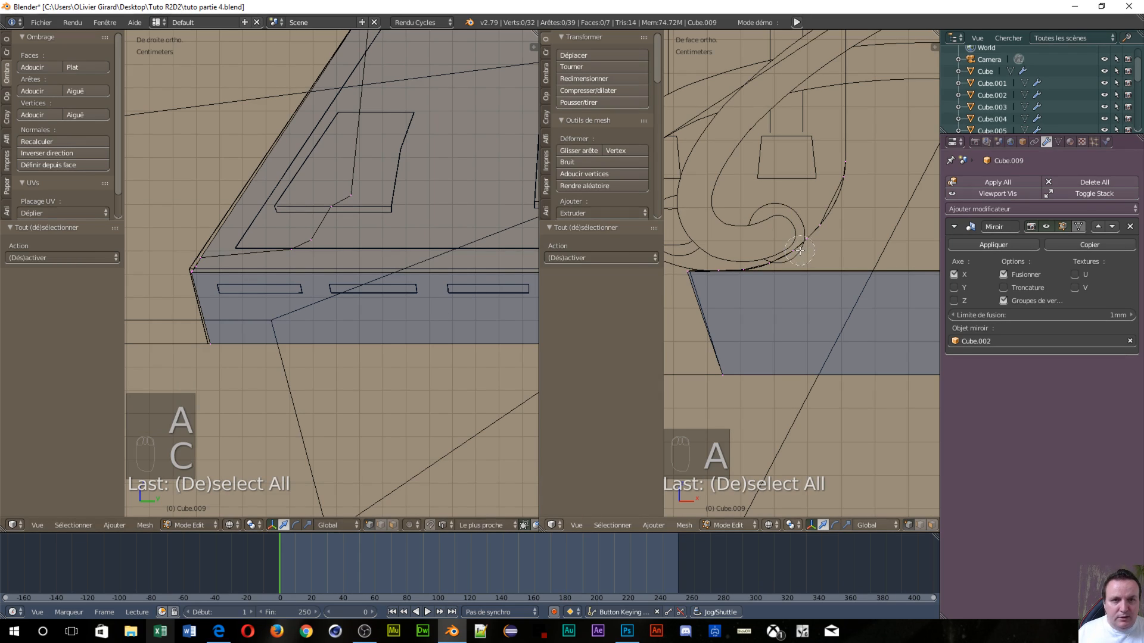
{"action": "left_click", "coordinate": [810, 241]}
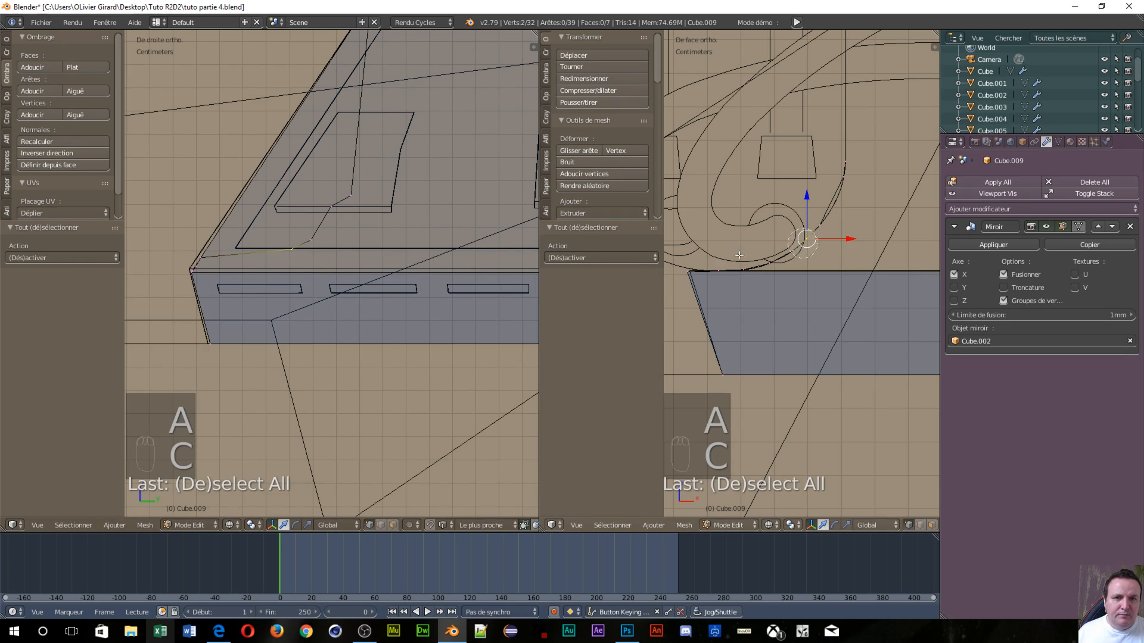
{"action": "right_click", "coordinate": [400, 332]}
{"action": "key", "text": "s"}
{"action": "key", "text": "y"}
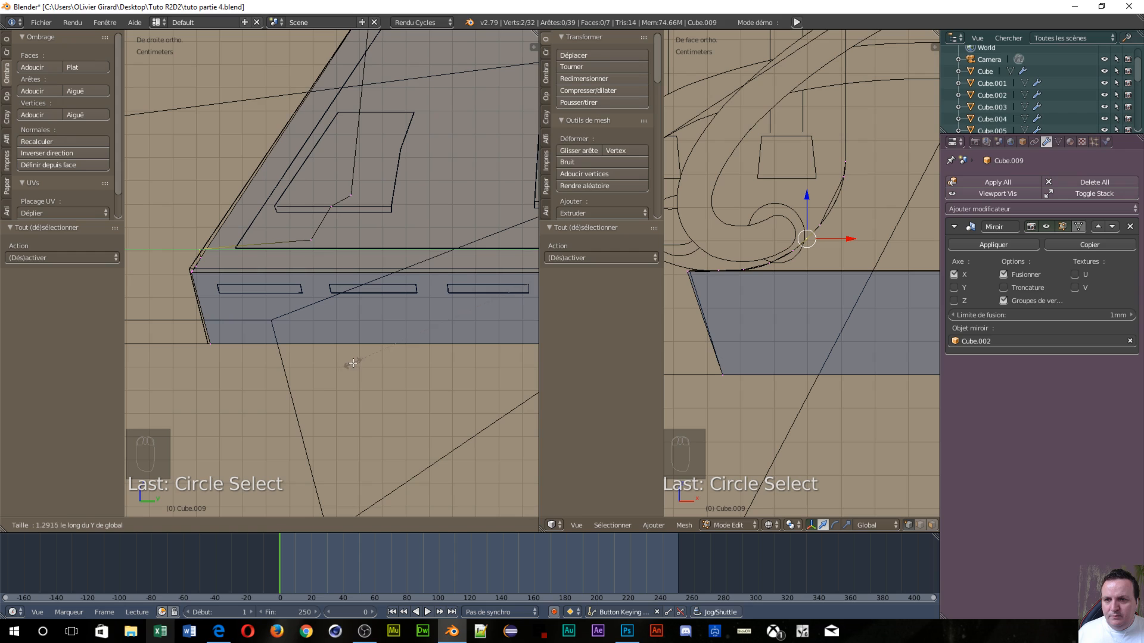
{"action": "left_click", "coordinate": [394, 344]}
Spread the sixth pair of cut vertices from the base outward, scaling it by 1.335 along Y
{"action": "middle_click_drag", "start_coordinate": [449, 46], "coordinate": [419, 153], "text": "shift"}
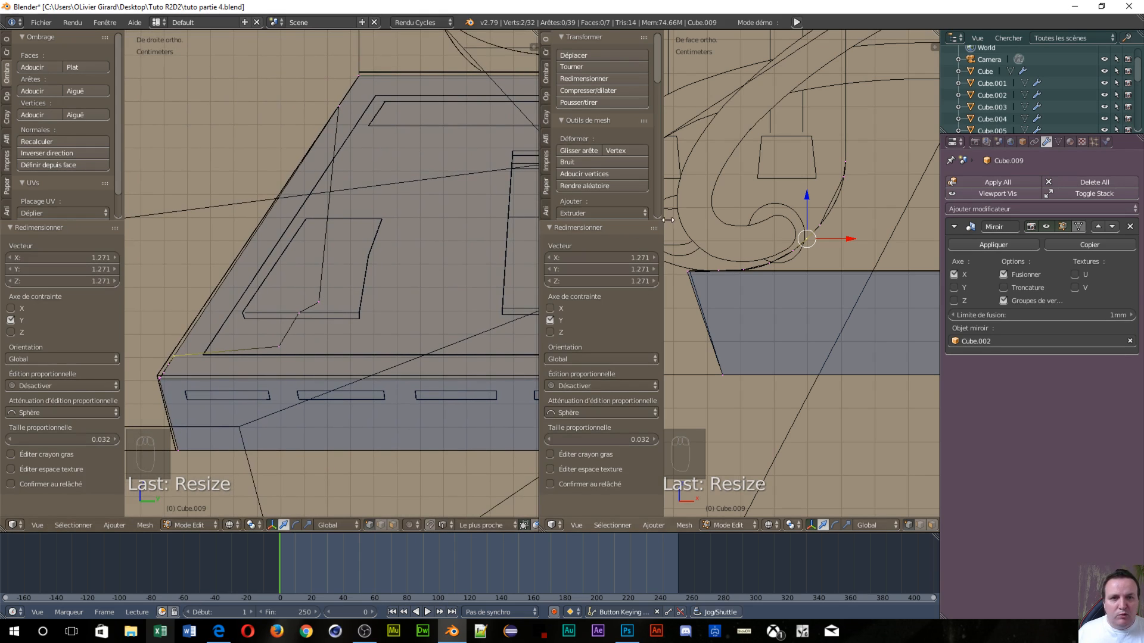
{"action": "key", "text": "a"}
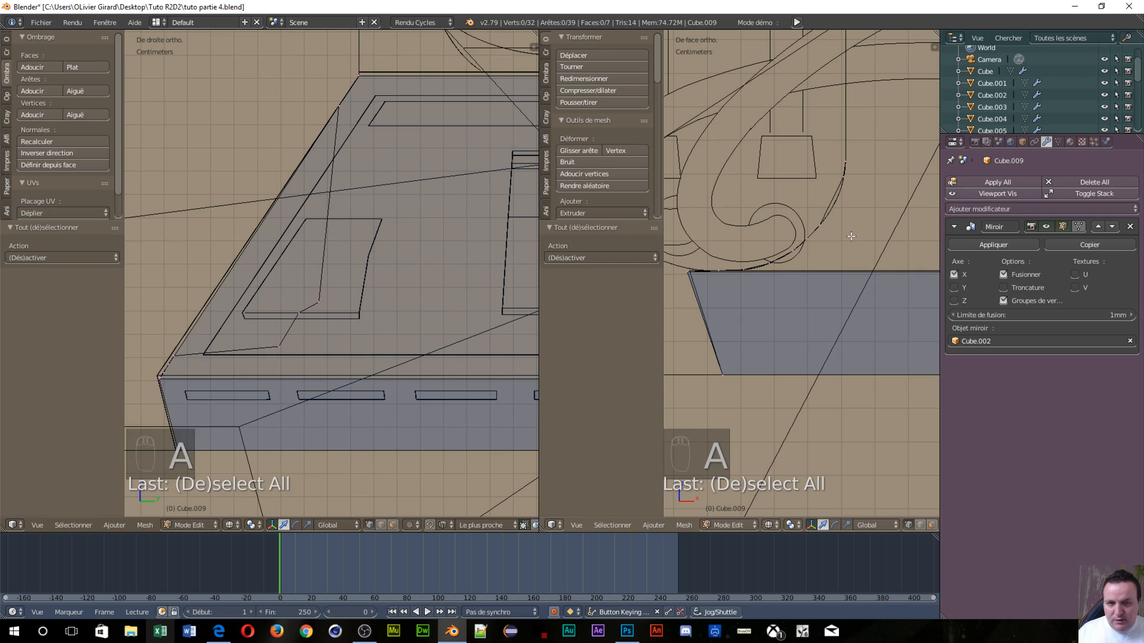
{"action": "key", "text": "c"}
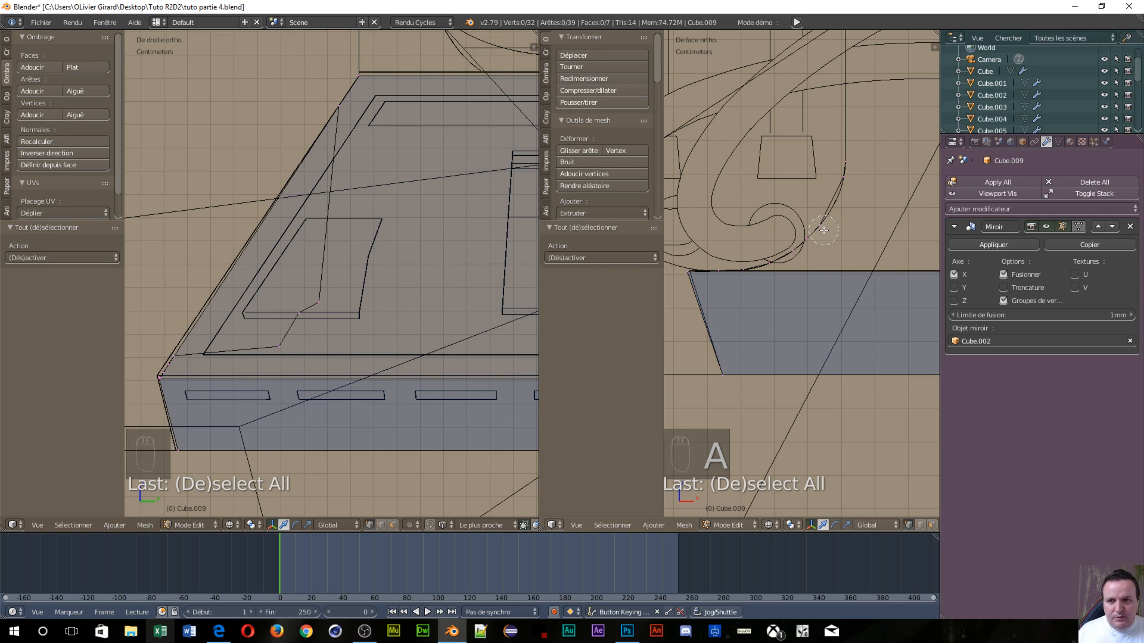
{"action": "left_click", "coordinate": [822, 228]}
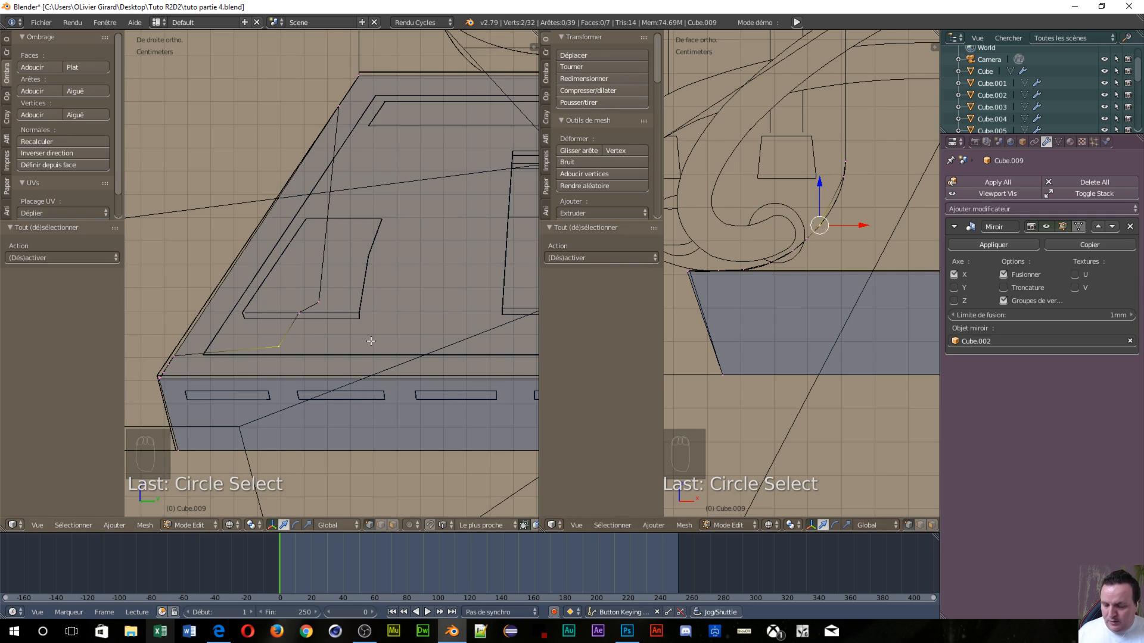
{"action": "key", "text": "s"}
{"action": "key", "text": "y"}
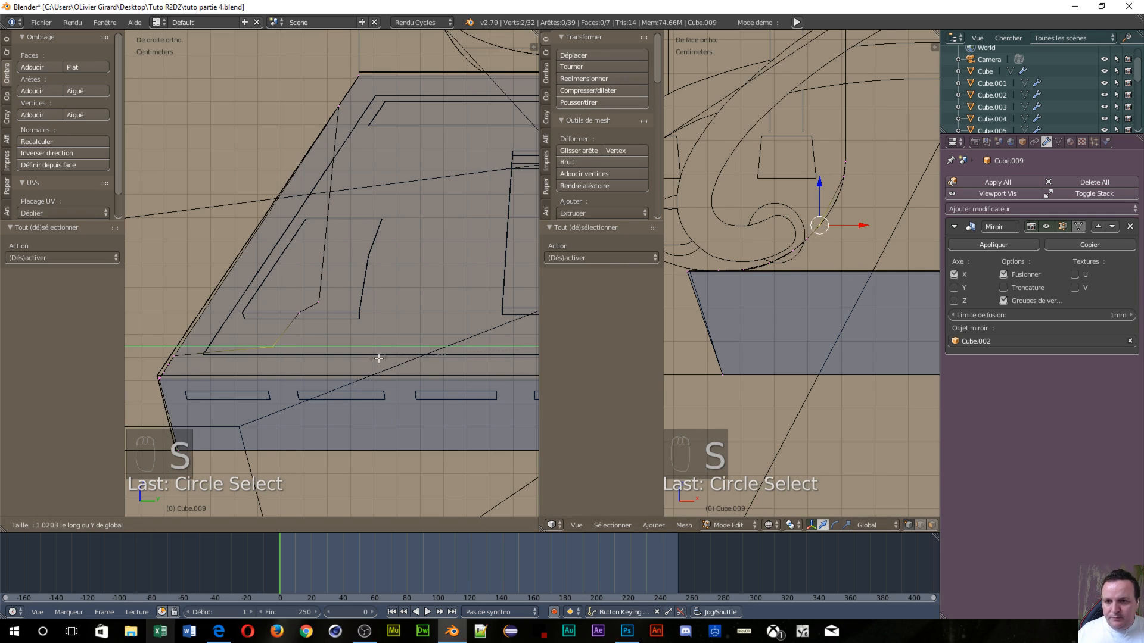
{"action": "left_click", "coordinate": [341, 391]}
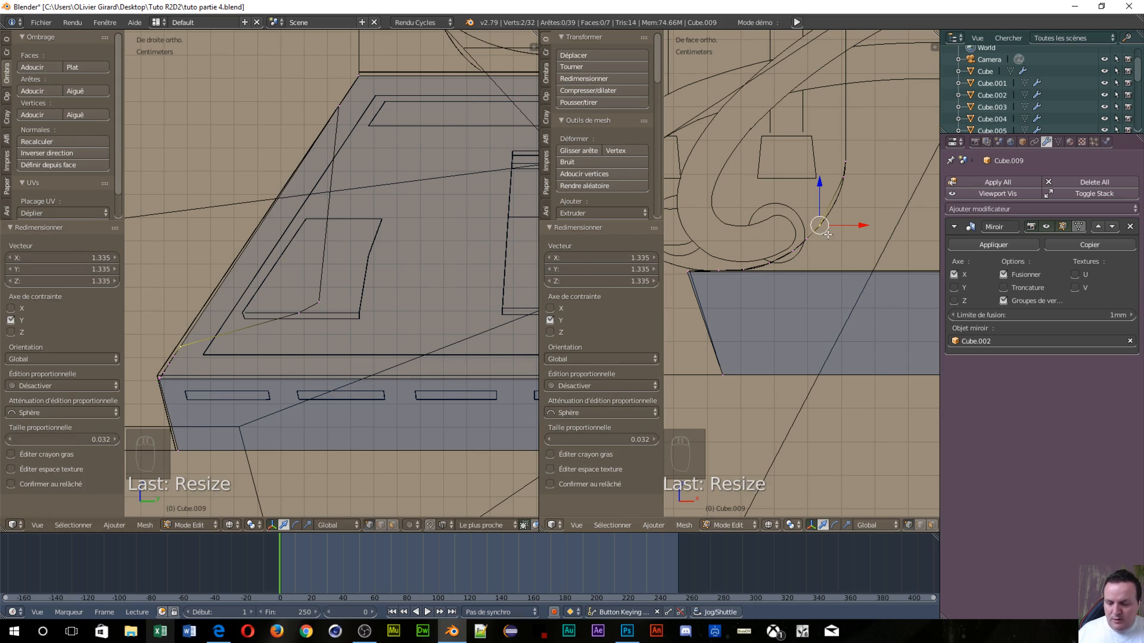
Spread the seventh pair of cut vertices from the base outward, scaling it by 1.350 along Y
{"action": "key", "text": "a"}
{"action": "key", "text": "c"}
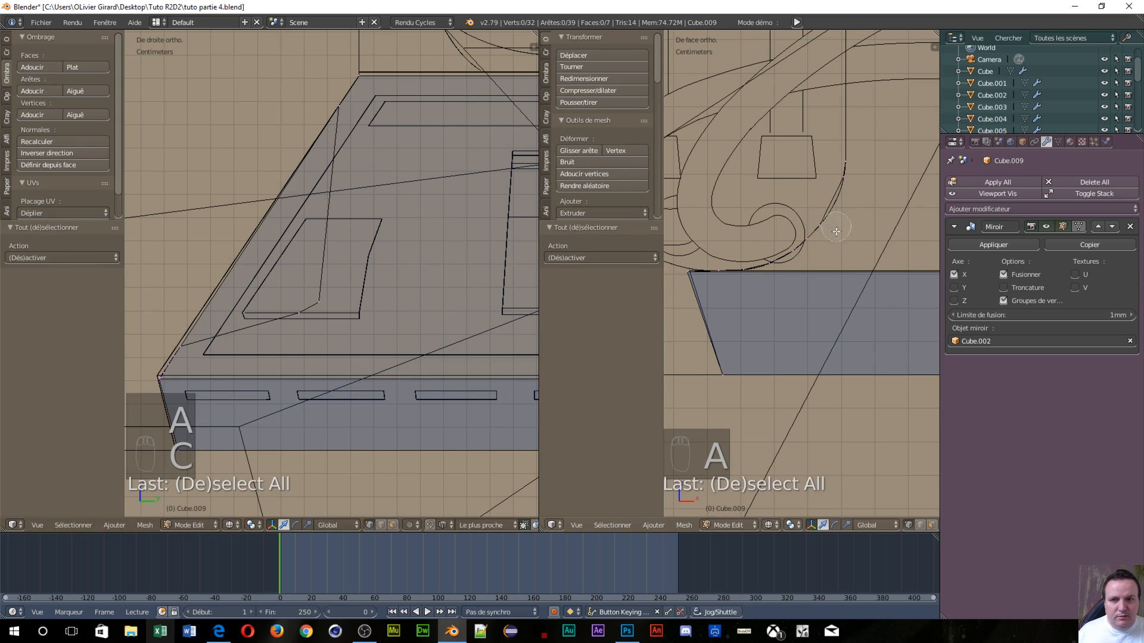
{"action": "left_click", "coordinate": [845, 184]}
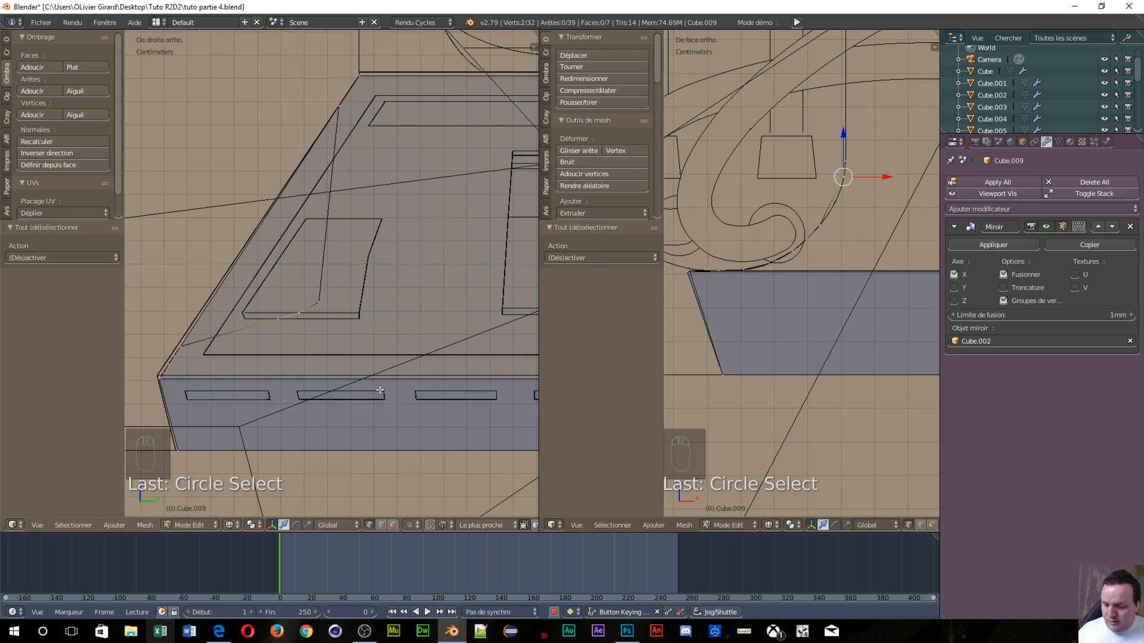
{"action": "key", "text": "s"}
{"action": "key", "text": "y"}
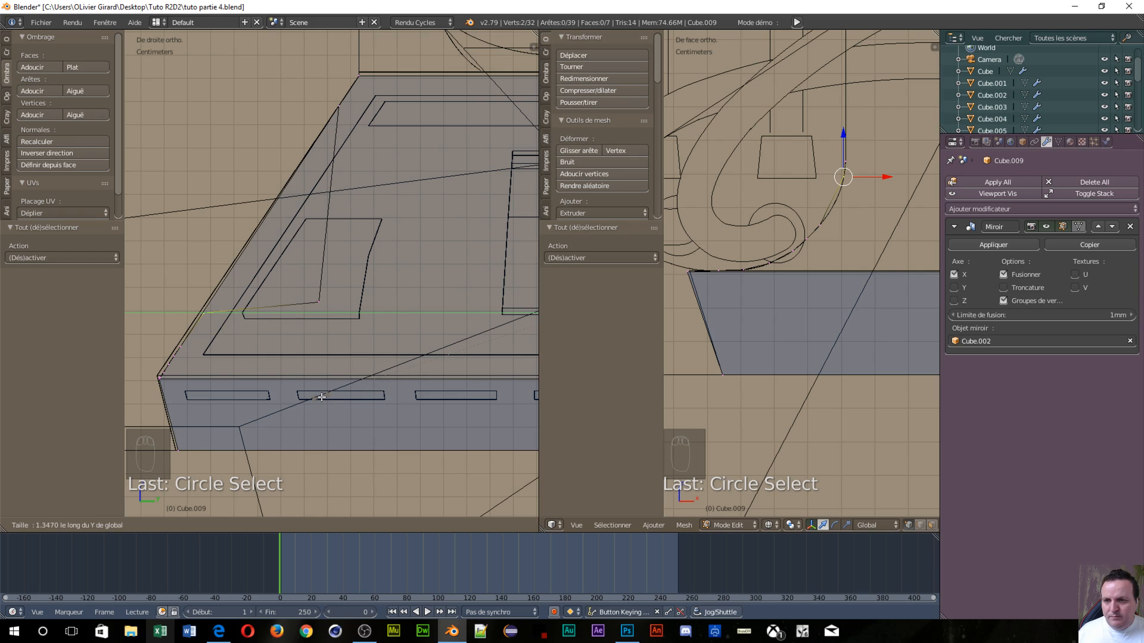
{"action": "left_click", "coordinate": [317, 401]}
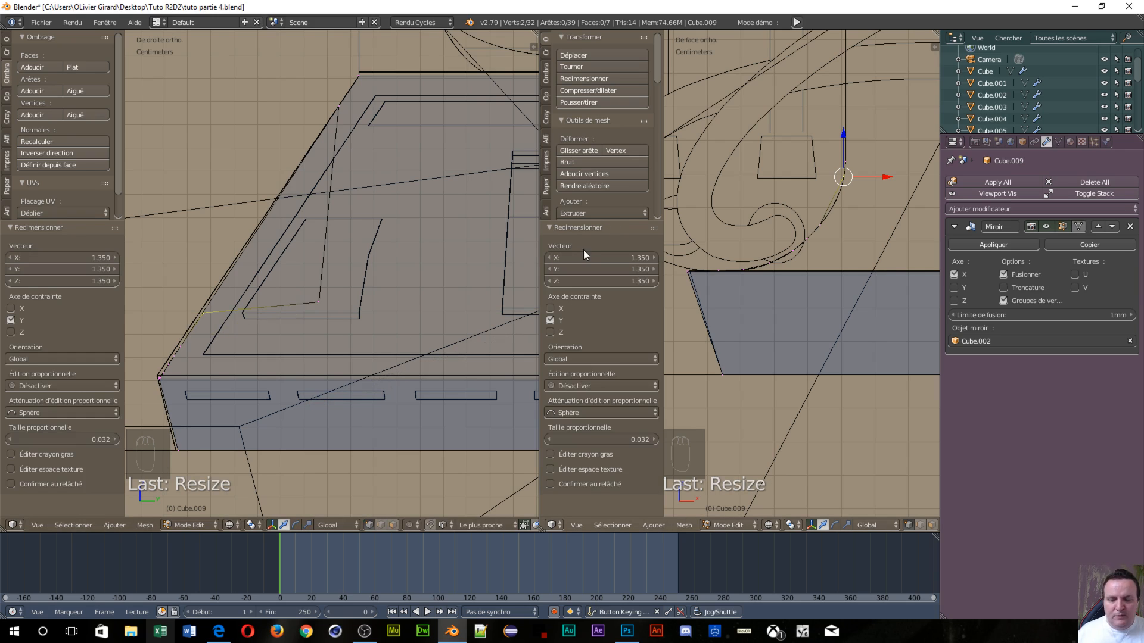
Scale the eighth pair of vertices, where the curve meets the long straight edge, by 1.424 along Y
{"action": "key", "text": "a"}
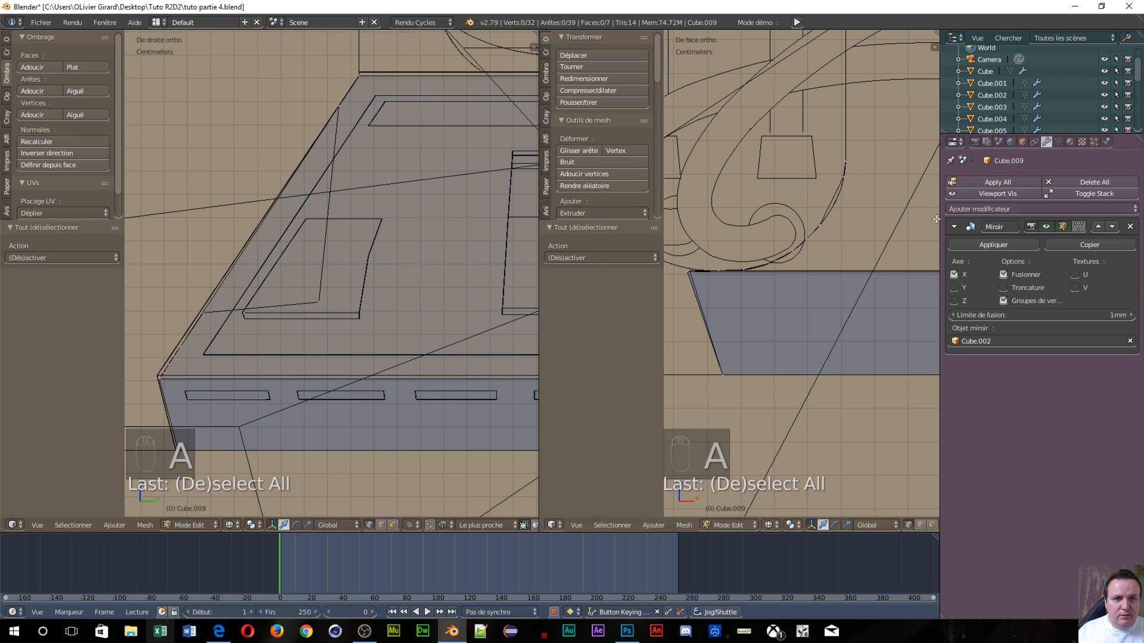
{"action": "key", "text": "c"}
{"action": "left_click", "coordinate": [846, 161]}
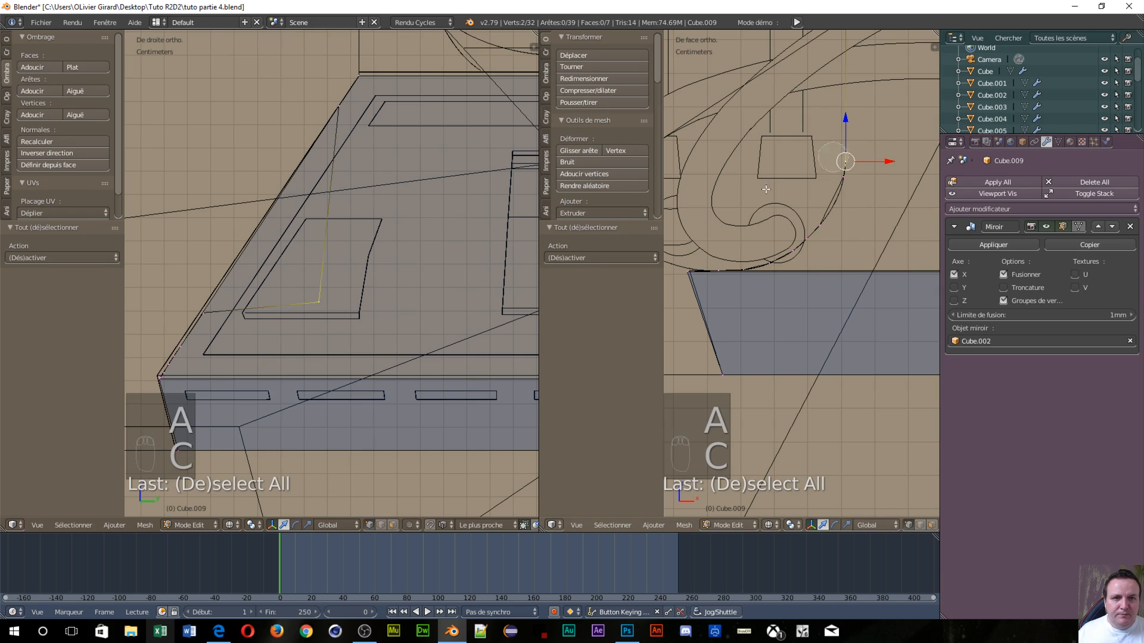
{"action": "right_click", "coordinate": [845, 161]}
{"action": "key", "text": "s"}
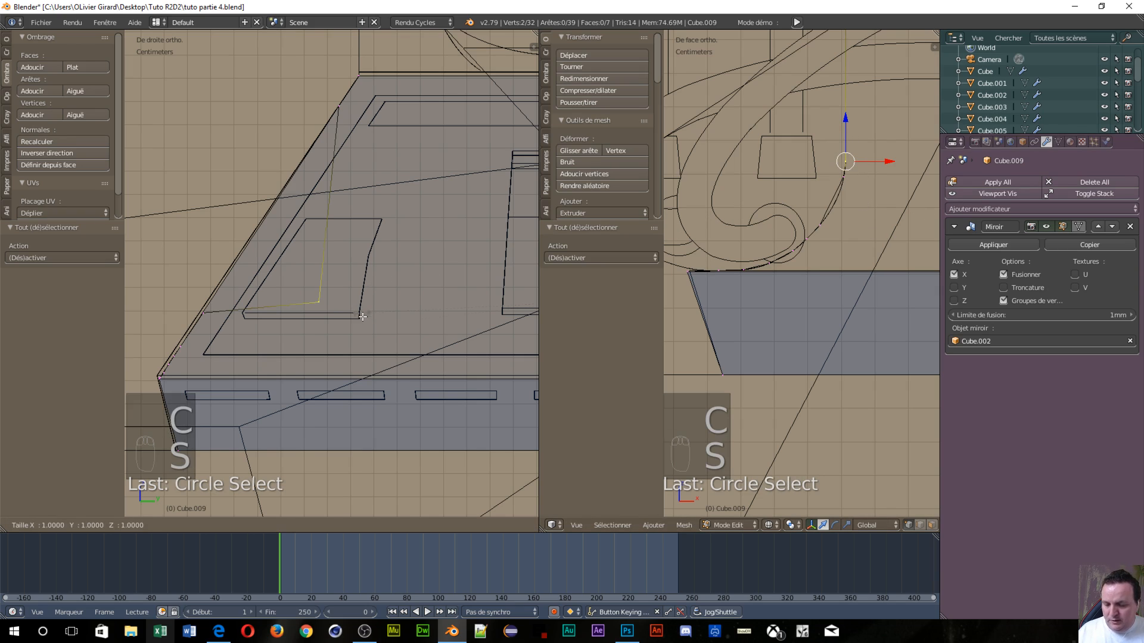
{"action": "key", "text": "y"}
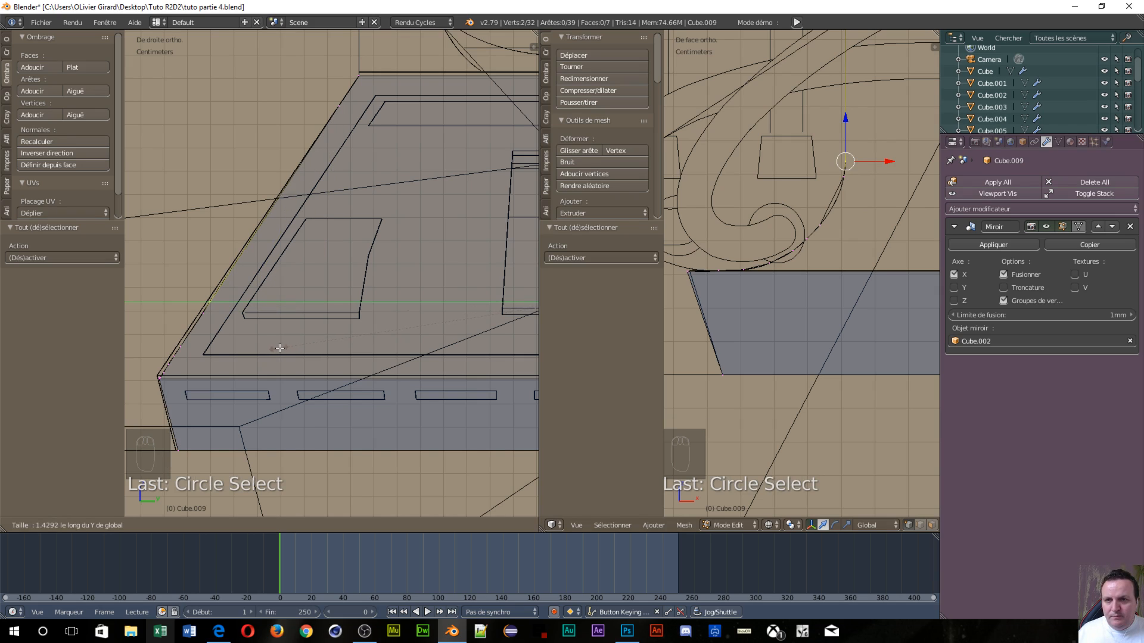
{"action": "left_click", "coordinate": [279, 348]}
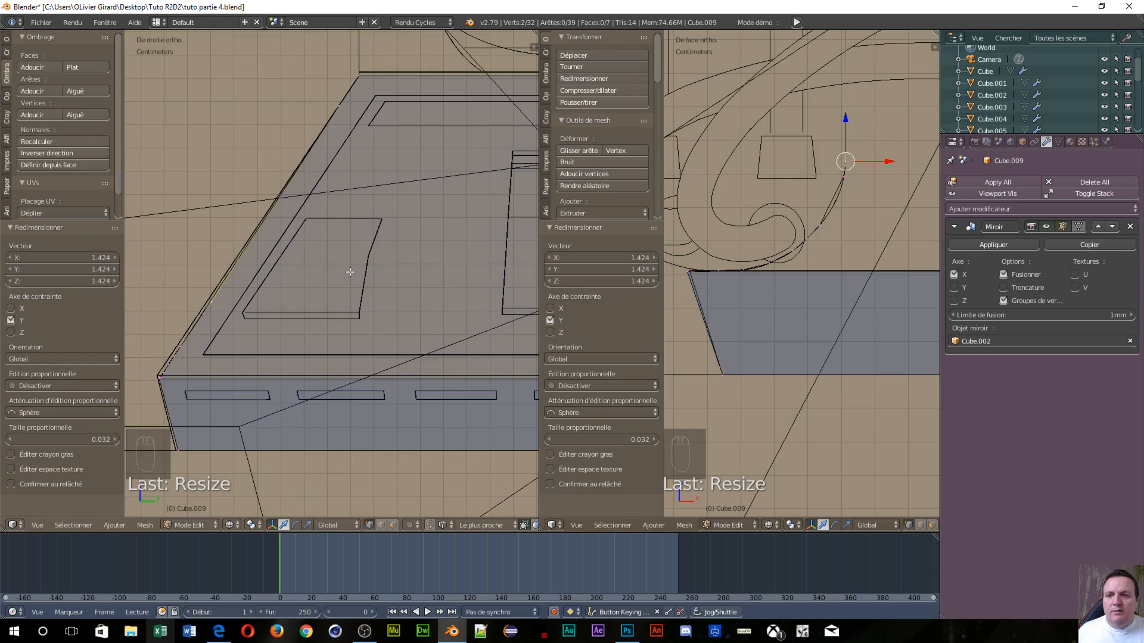
Join the two uppermost end vertices of the inner curve's opposite sides with a new edge
{"action": "middle_click_drag", "start_coordinate": [349, 272], "coordinate": [125, 346]}
{"action": "scroll", "coordinate": [159, 314], "scroll_direction": "up", "scroll_amount": 5}
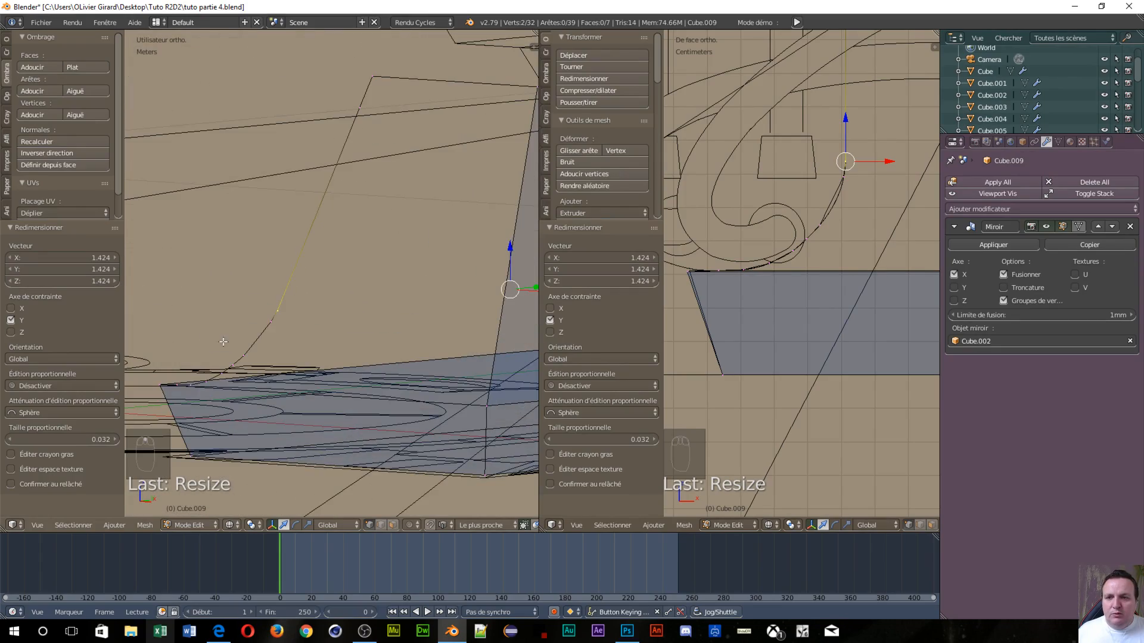
{"action": "scroll", "coordinate": [304, 389], "scroll_direction": "up", "scroll_amount": 1}
{"action": "scroll", "coordinate": [306, 387], "scroll_direction": "down", "scroll_amount": 5}
{"action": "middle_click_drag", "start_coordinate": [296, 346], "coordinate": [372, 364]}
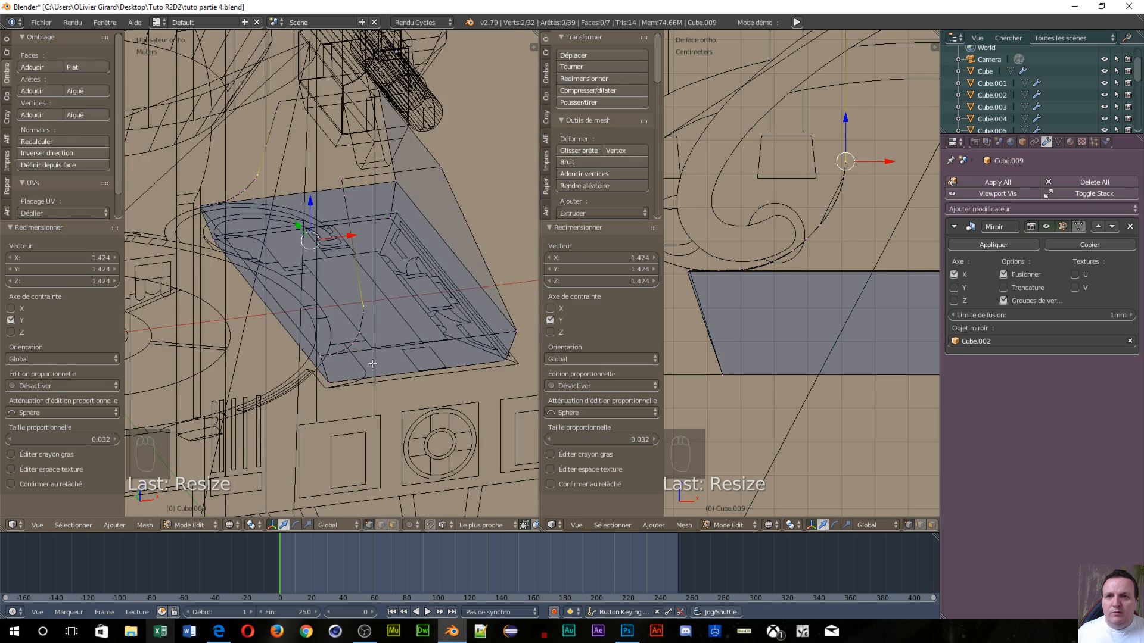
{"action": "right_click", "coordinate": [278, 103]}
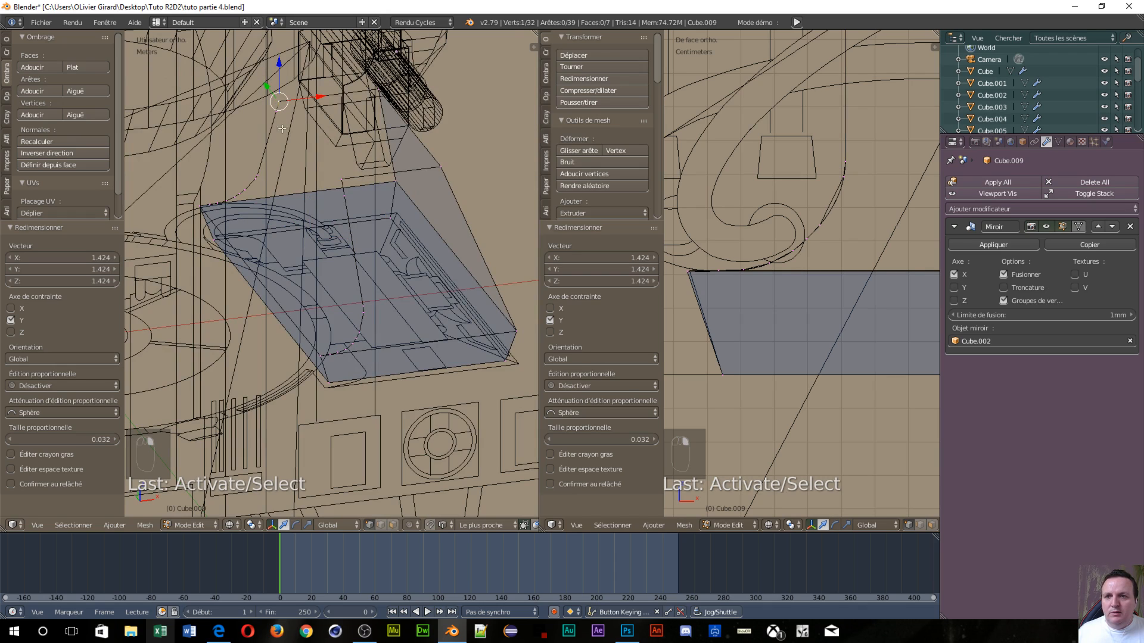
{"action": "right_click", "coordinate": [343, 180], "text": "shift"}
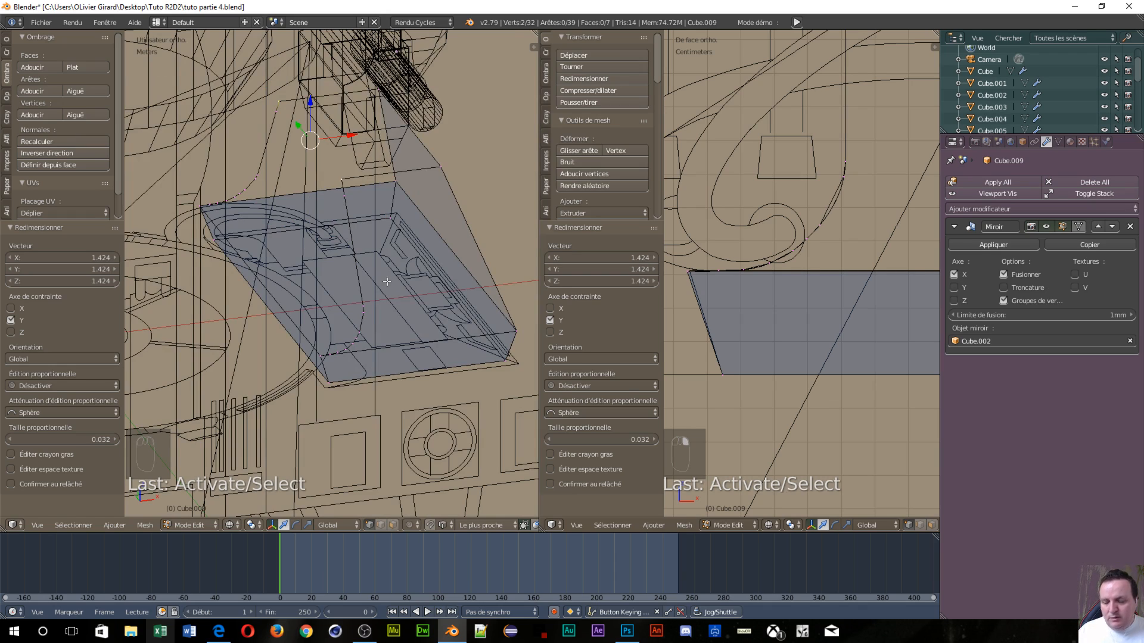
{"action": "key", "text": "f"}
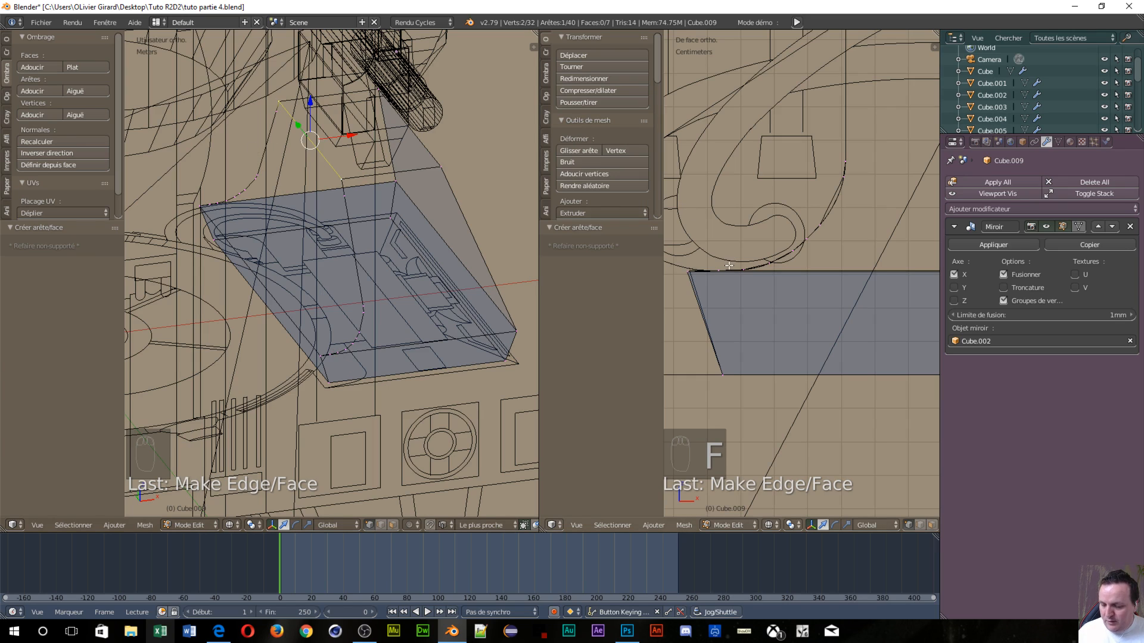
Select the lowest pair of cut vertices on the curve and connect them with an edge across the foot
{"action": "key", "text": "a"}
{"action": "key", "text": "c"}
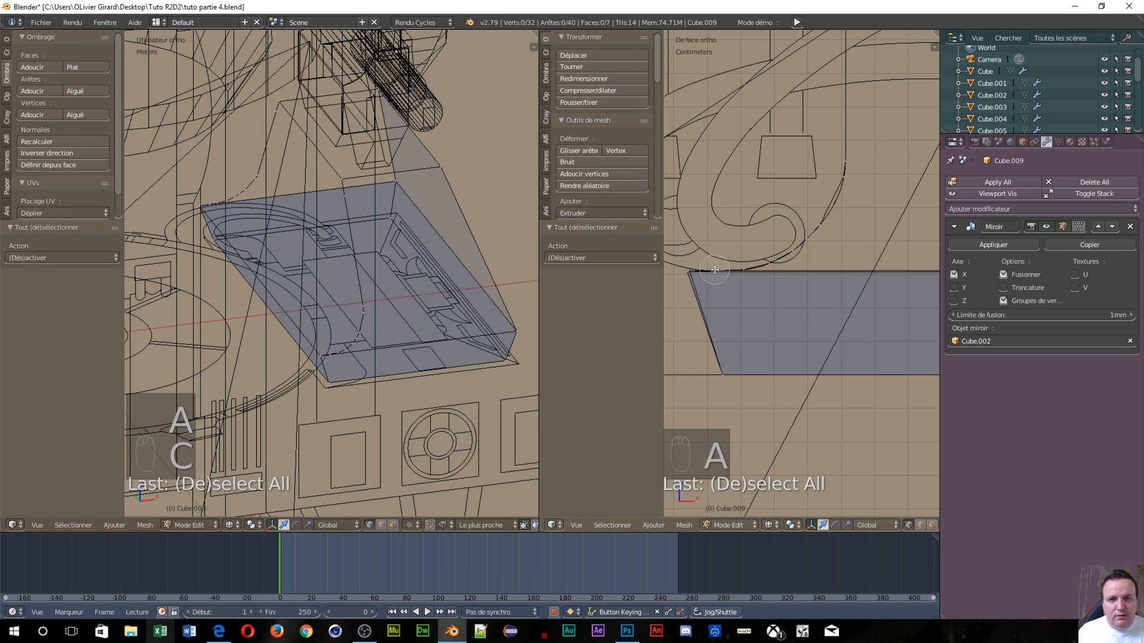
{"action": "left_click", "coordinate": [715, 270]}
{"action": "right_click", "coordinate": [710, 253]}
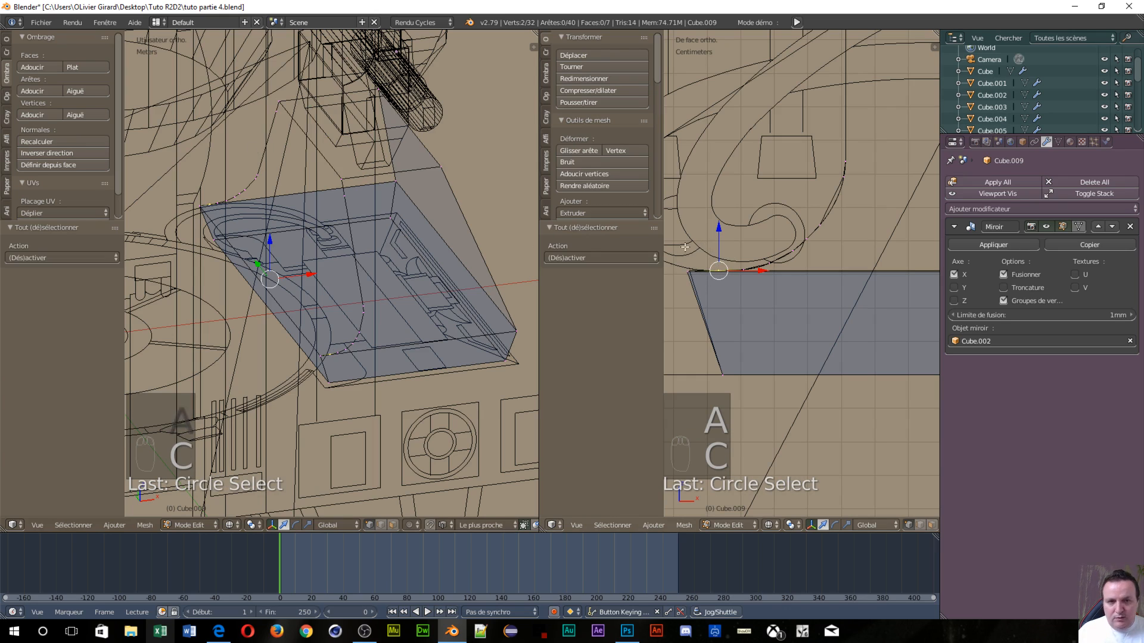
{"action": "key", "text": "f"}
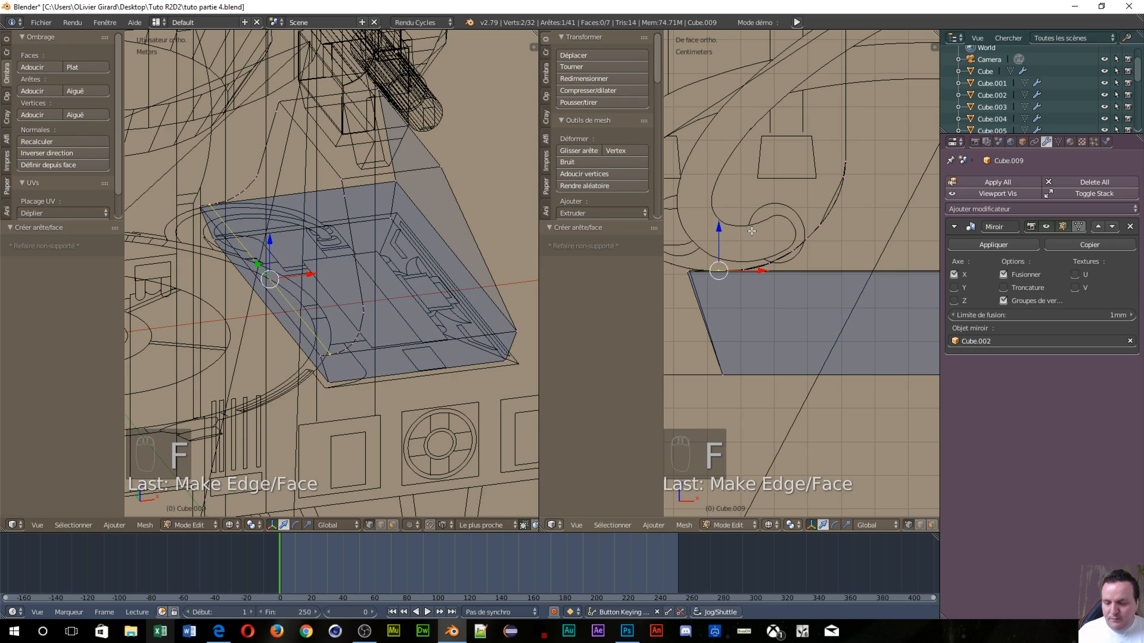
Connect the second-lowest pair of curve vertices with an edge across the foot
{"action": "key", "text": "a"}
{"action": "key", "text": "c"}
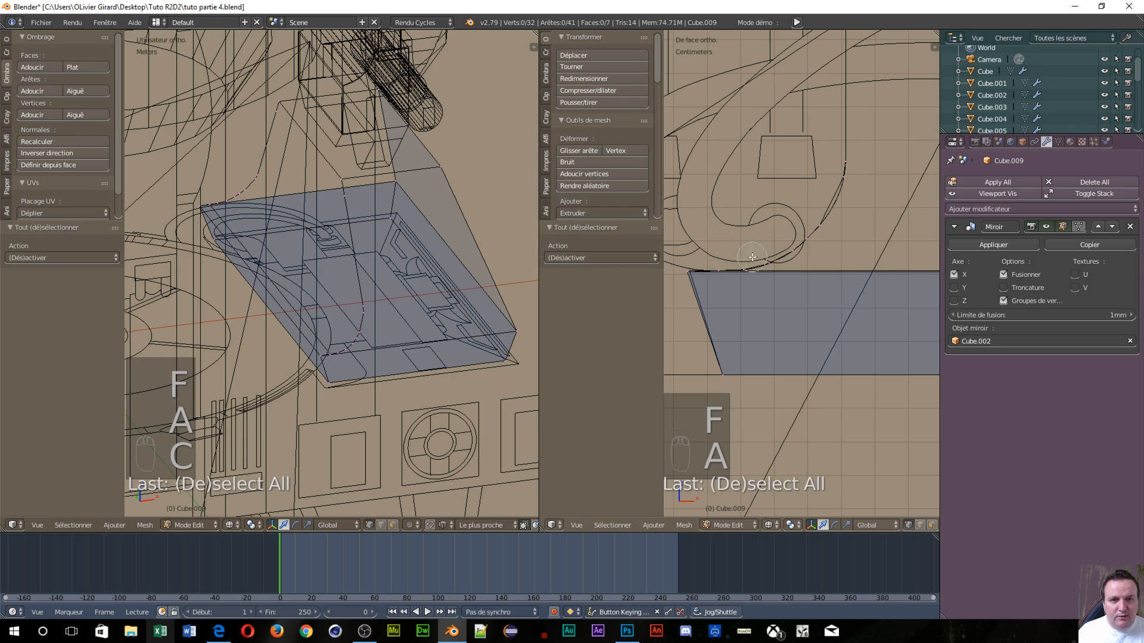
{"action": "left_click", "coordinate": [749, 260]}
{"action": "right_click", "coordinate": [738, 219]}
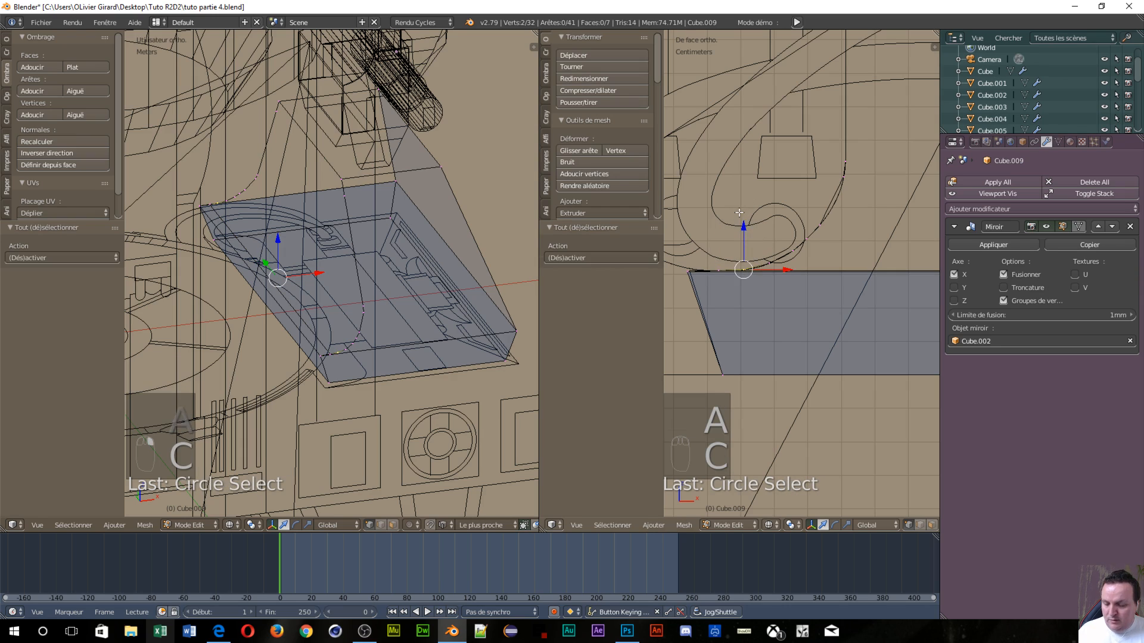
{"action": "key", "text": "f"}
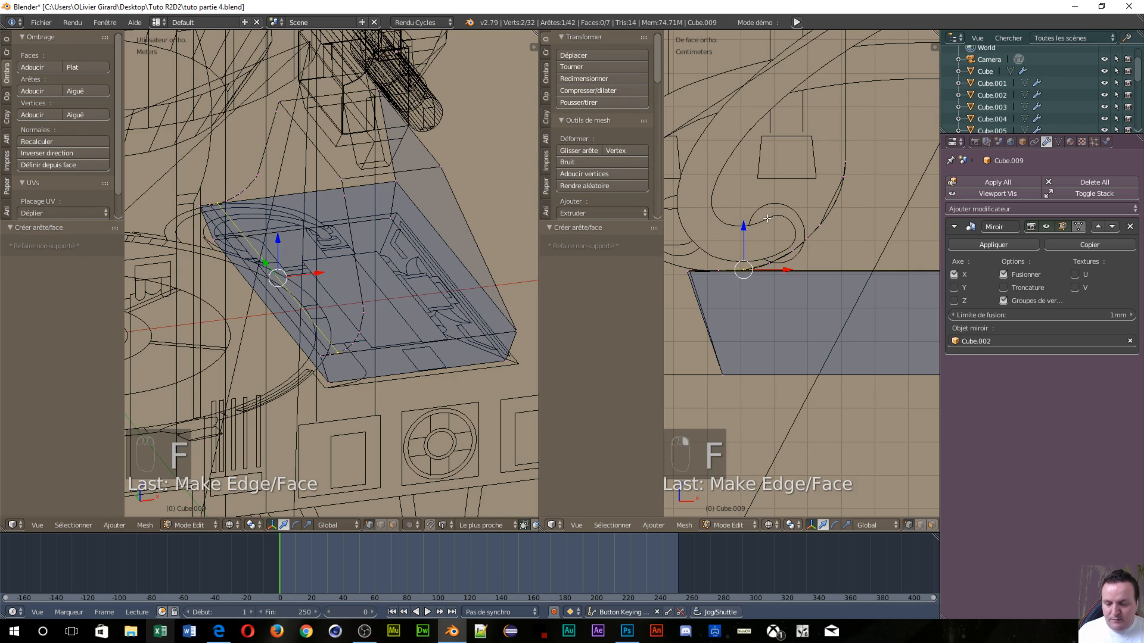
Bridge the third pair of curve vertices from the base with a cross edge
{"action": "key", "text": "a"}
{"action": "key", "text": "c"}
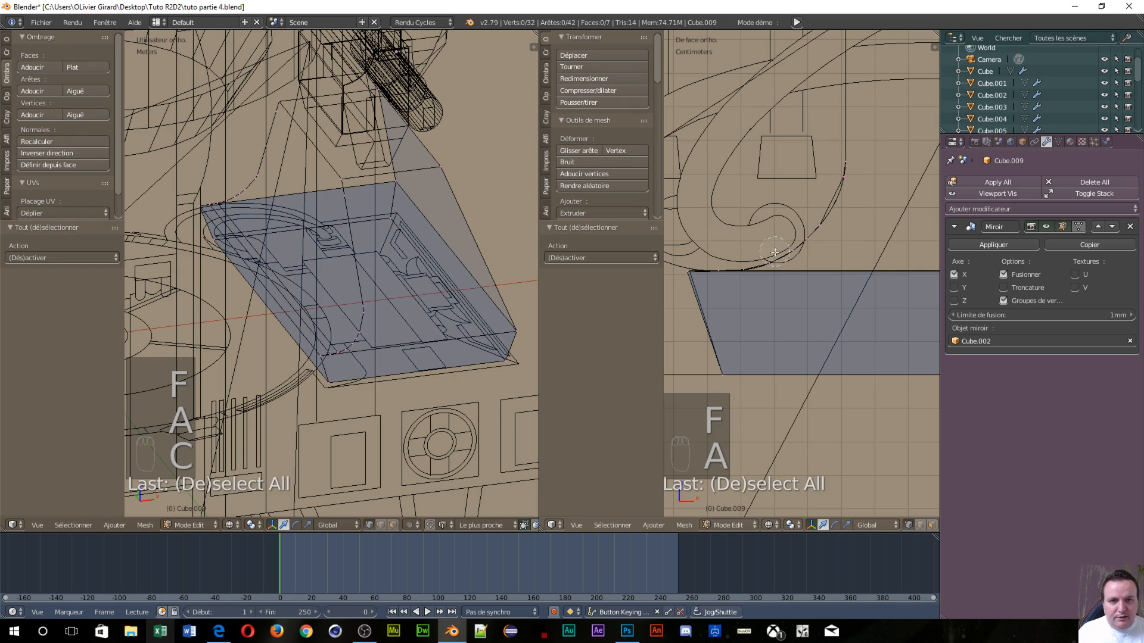
{"action": "left_click", "coordinate": [770, 264]}
{"action": "right_click", "coordinate": [772, 265]}
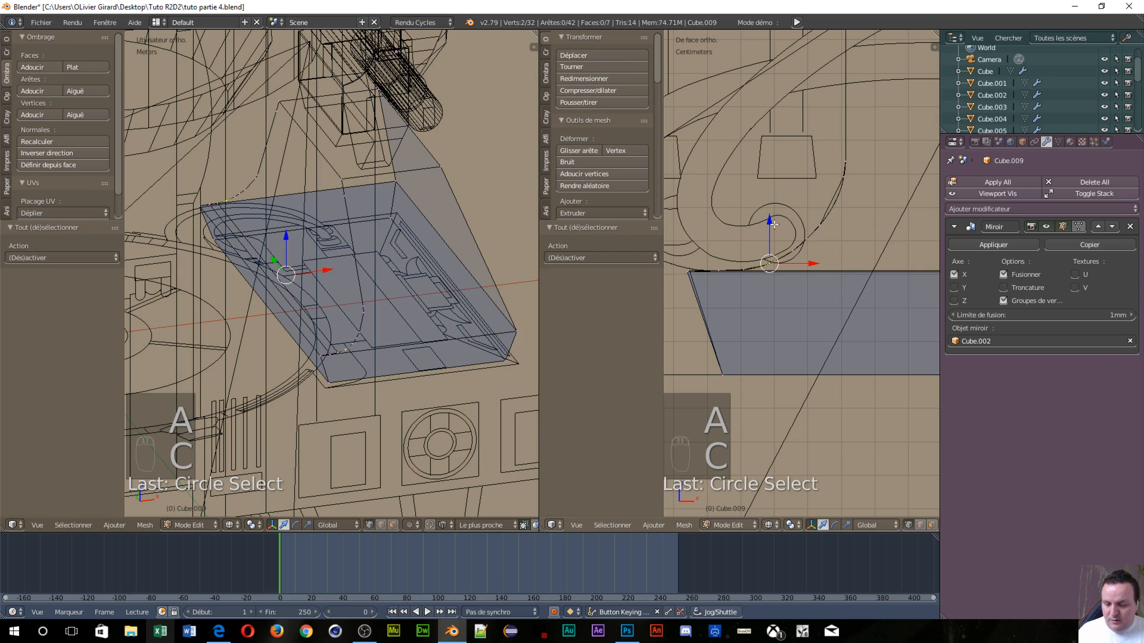
{"action": "key", "text": "f"}
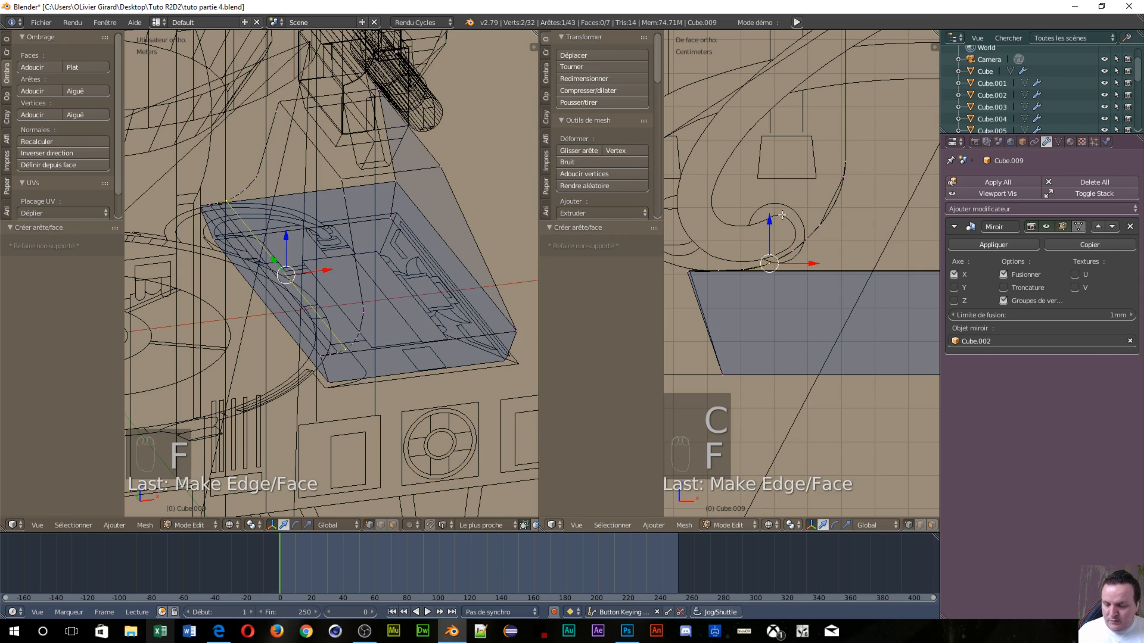
Bridge the fourth pair of curve vertices from the base with a cross edge and clear the selection
{"action": "key", "text": "a"}
{"action": "key", "text": "c"}
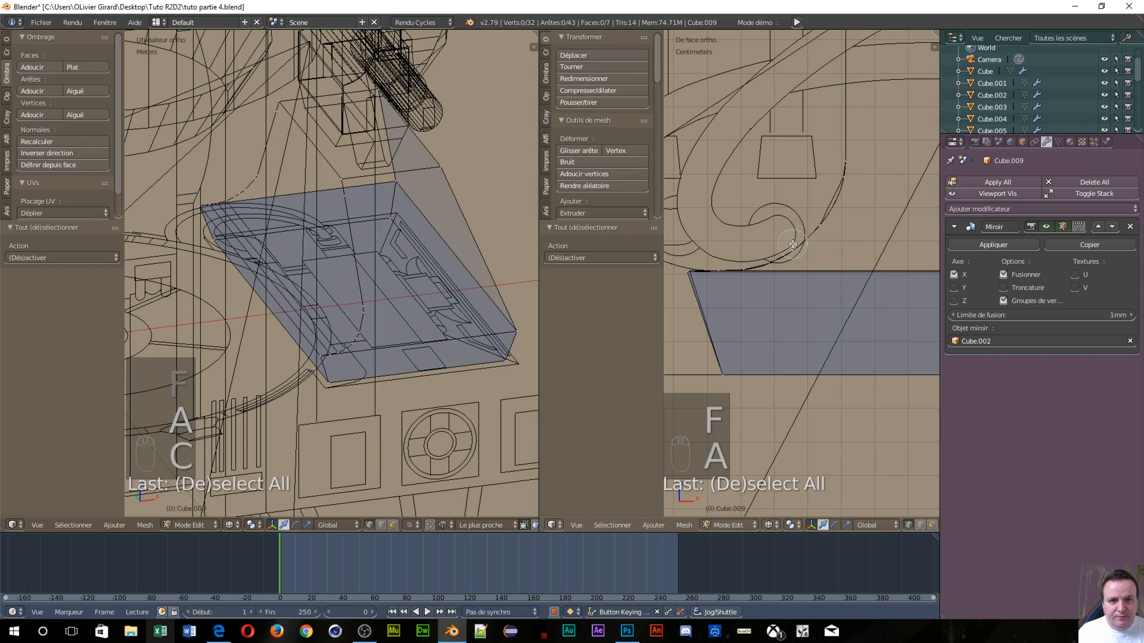
{"action": "left_click", "coordinate": [792, 245]}
{"action": "right_click", "coordinate": [792, 244]}
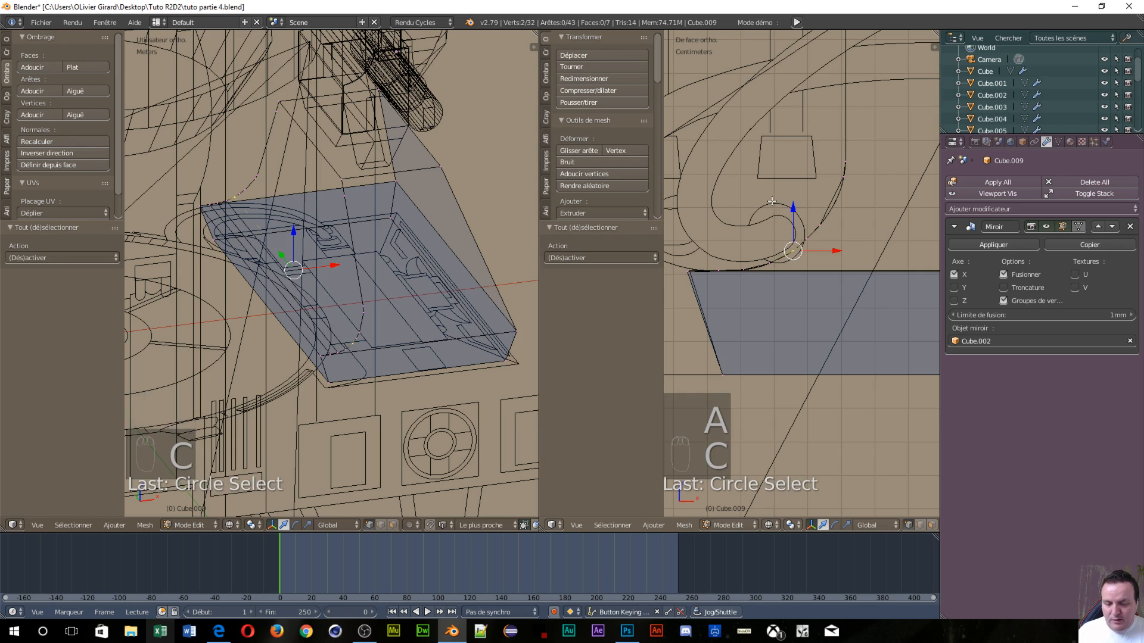
{"action": "key", "text": "f"}
{"action": "key", "text": "a"}
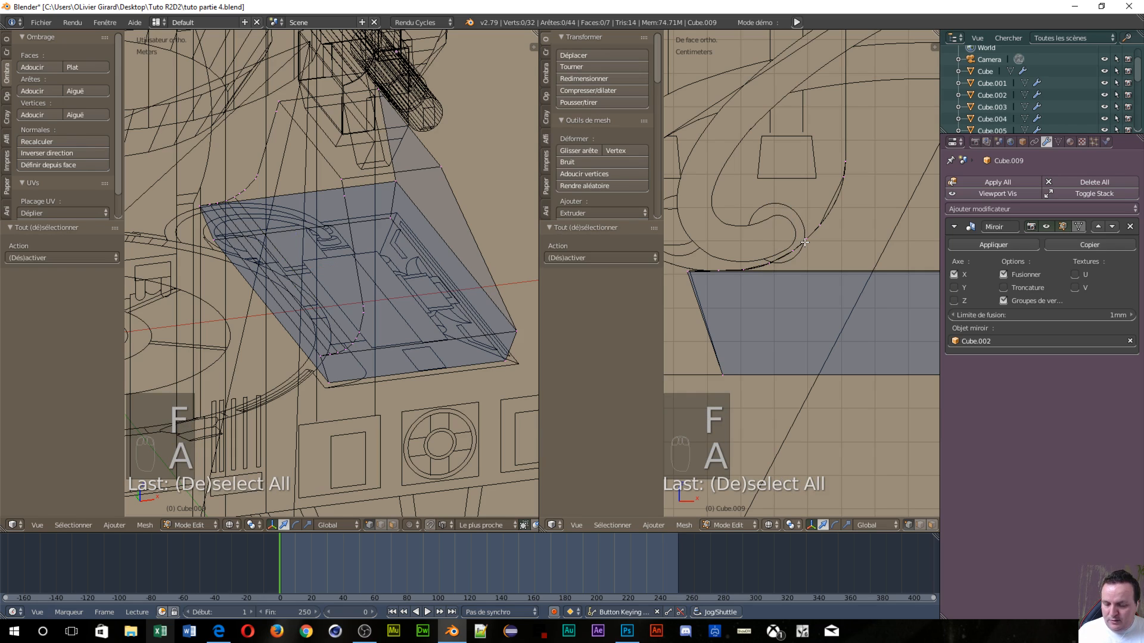
Select the fifth pair of curve vertices from the base, connect them with a cross edge and clear the selection
{"action": "key", "text": "c"}
{"action": "left_click", "coordinate": [808, 240]}
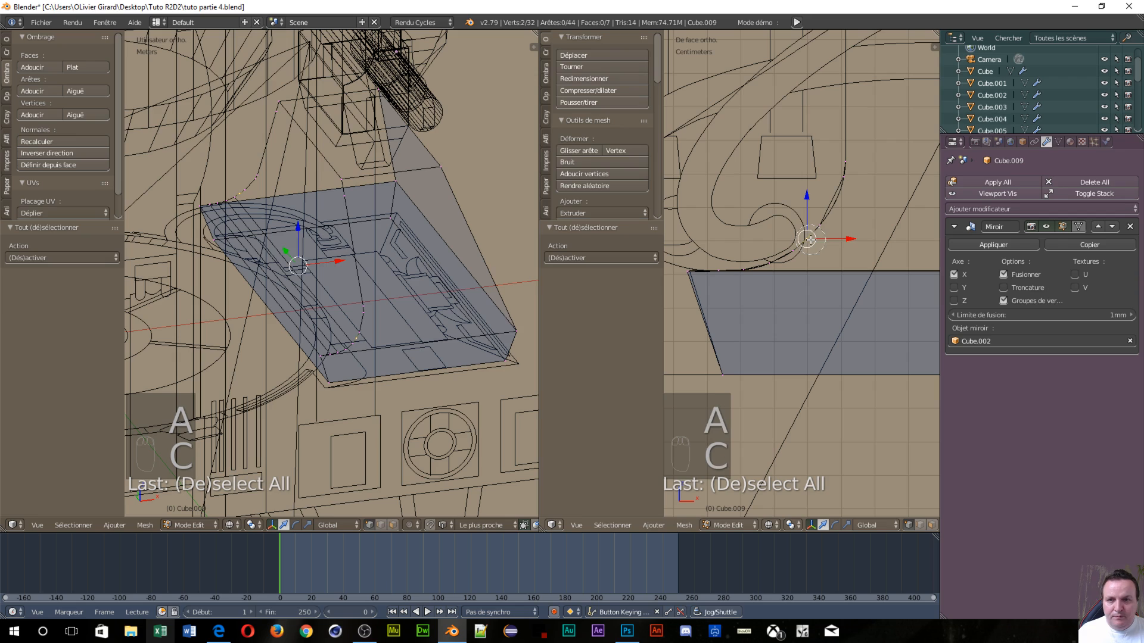
{"action": "right_click", "coordinate": [808, 238]}
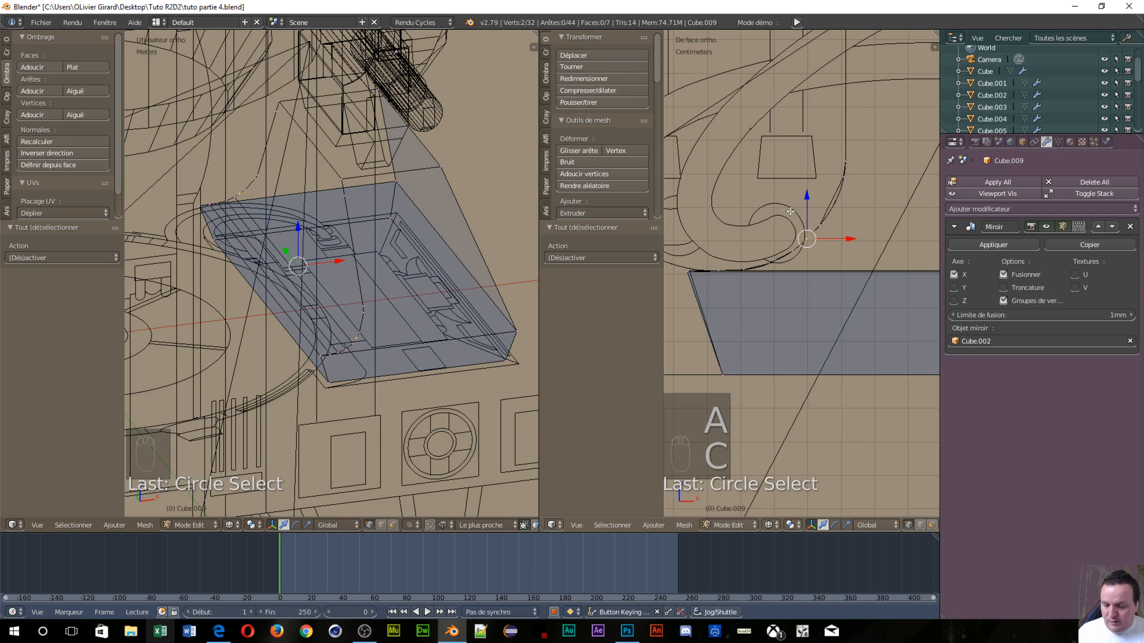
{"action": "key", "text": "f"}
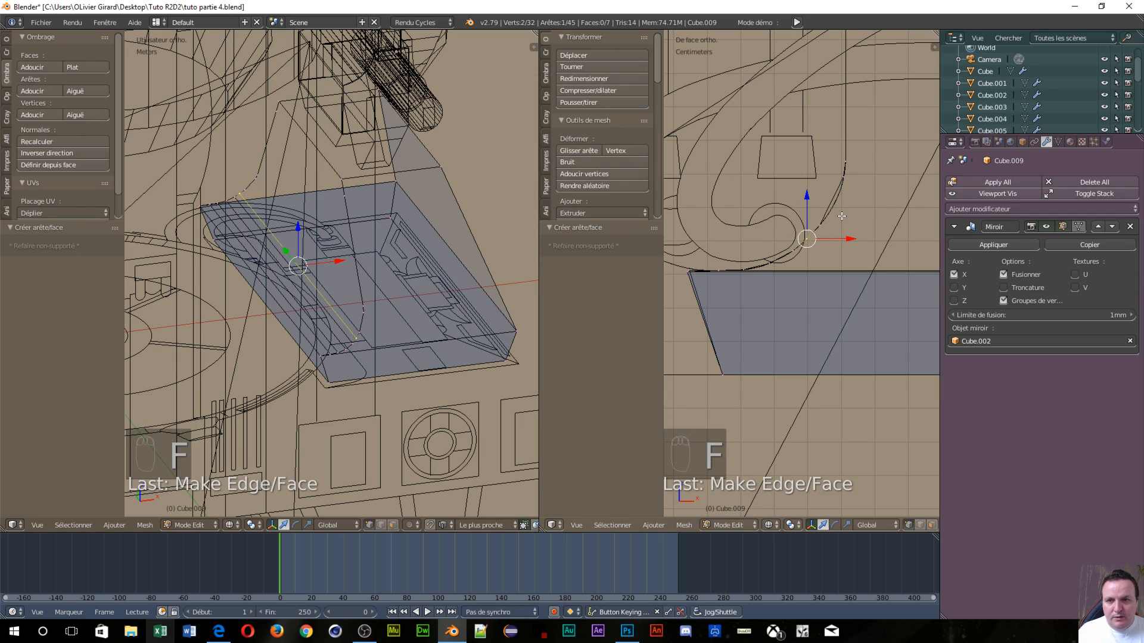
{"action": "key", "text": "a"}
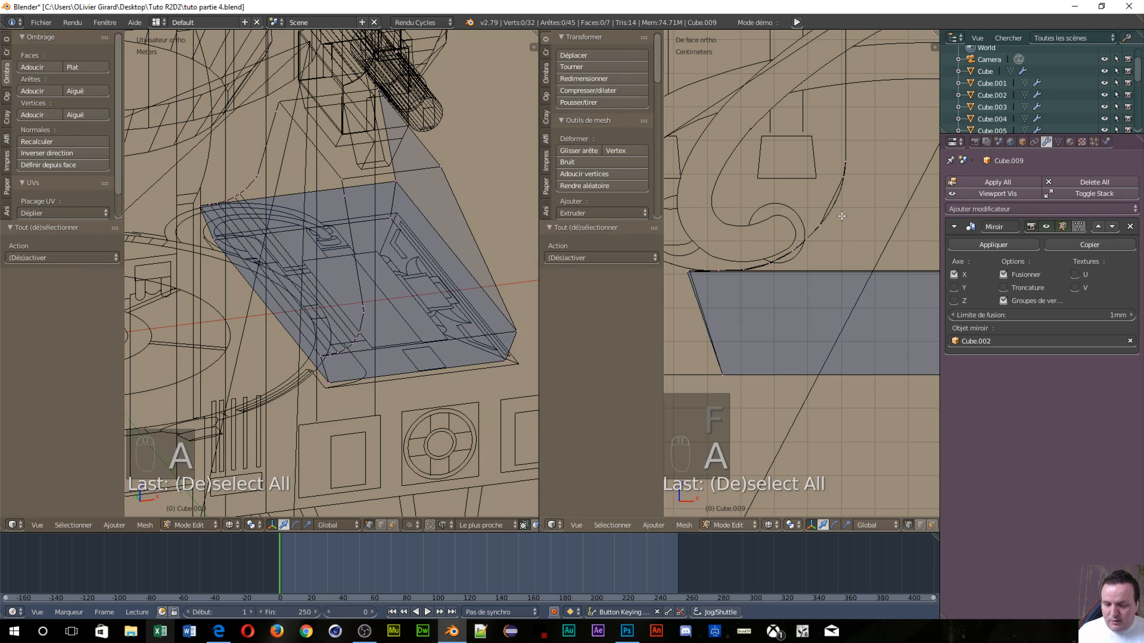
Connect the sixth pair of curve vertices from the base with a cross edge and clear the selection
{"action": "key", "text": "c"}
{"action": "left_click", "coordinate": [827, 222]}
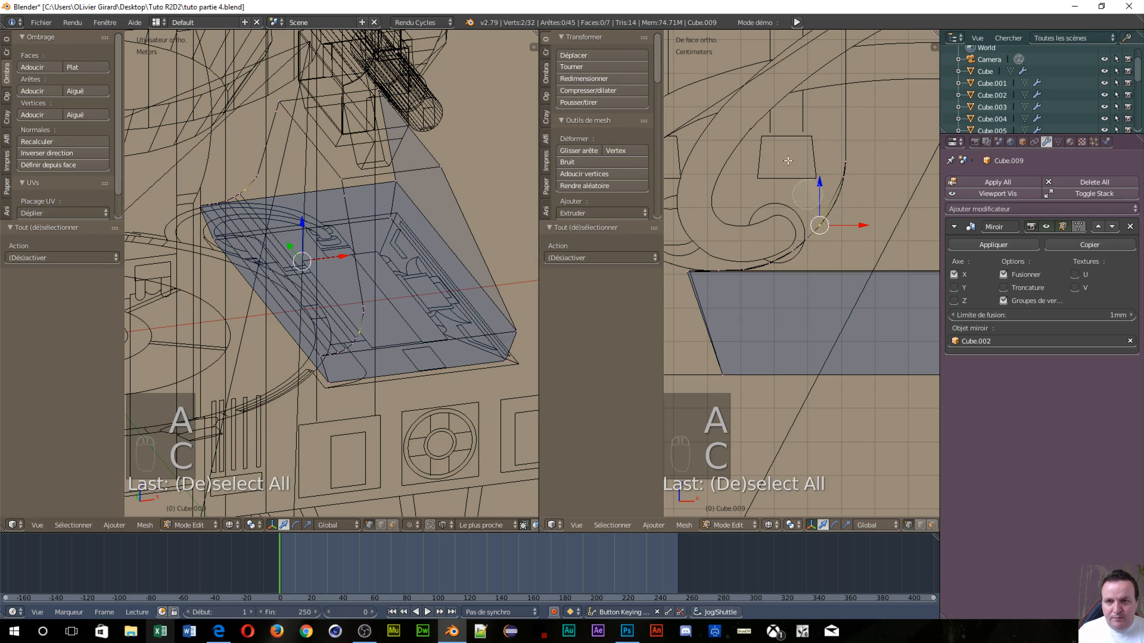
{"action": "right_click", "coordinate": [786, 160]}
{"action": "key", "text": "f"}
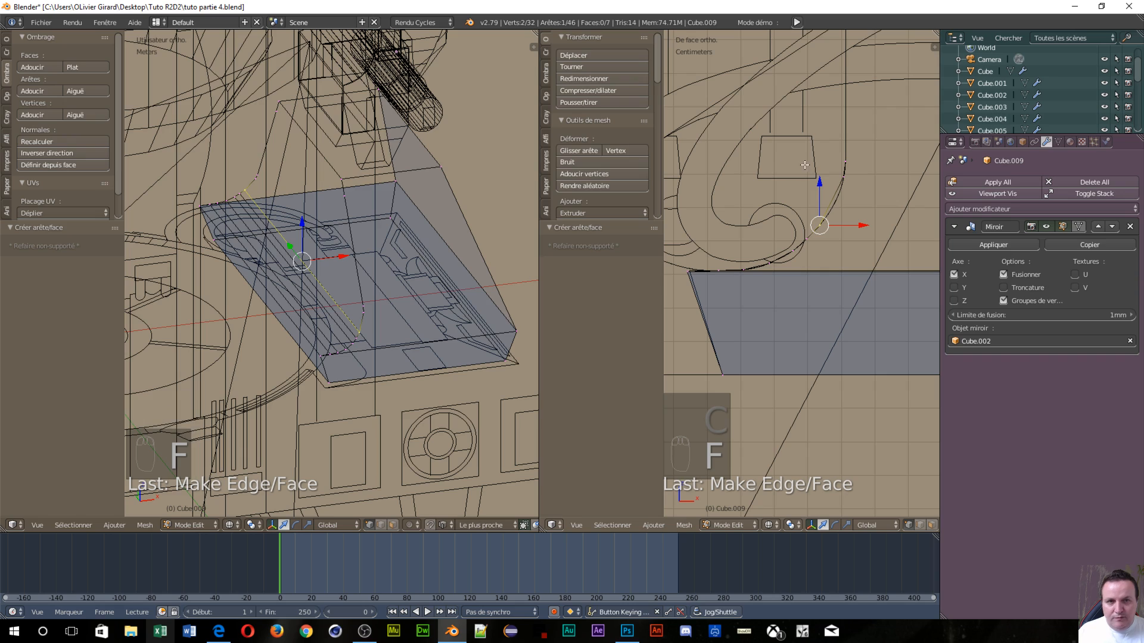
{"action": "key", "text": "a"}
Bridge the seventh pair of curve vertices from the base with a cross edge and clear the selection
{"action": "key", "text": "c"}
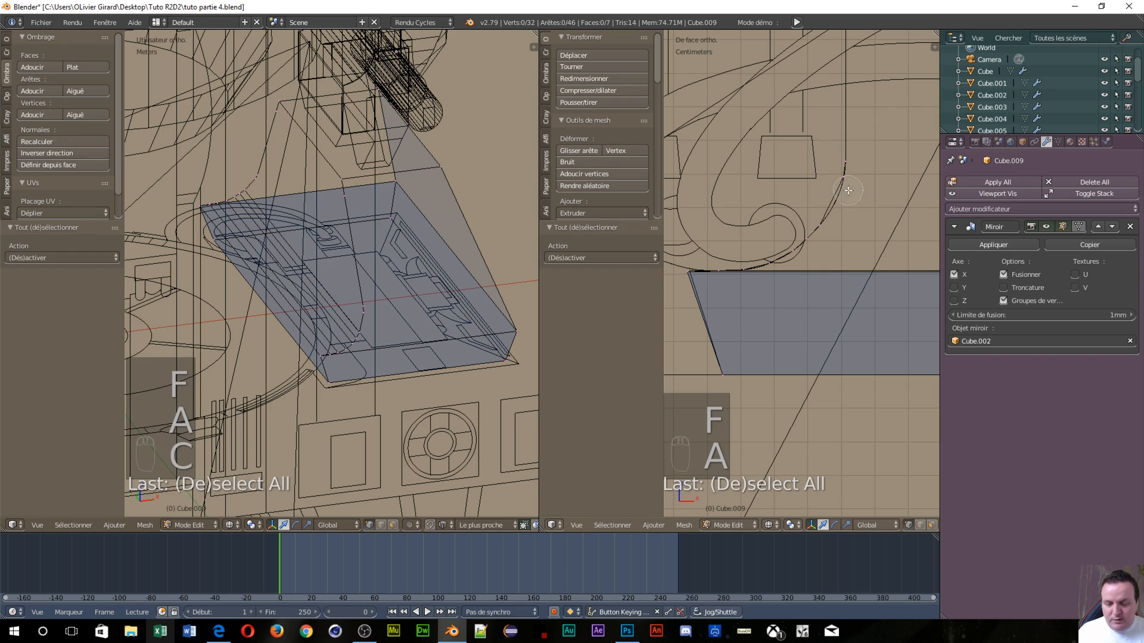
{"action": "left_click", "coordinate": [841, 184]}
{"action": "right_click", "coordinate": [841, 184]}
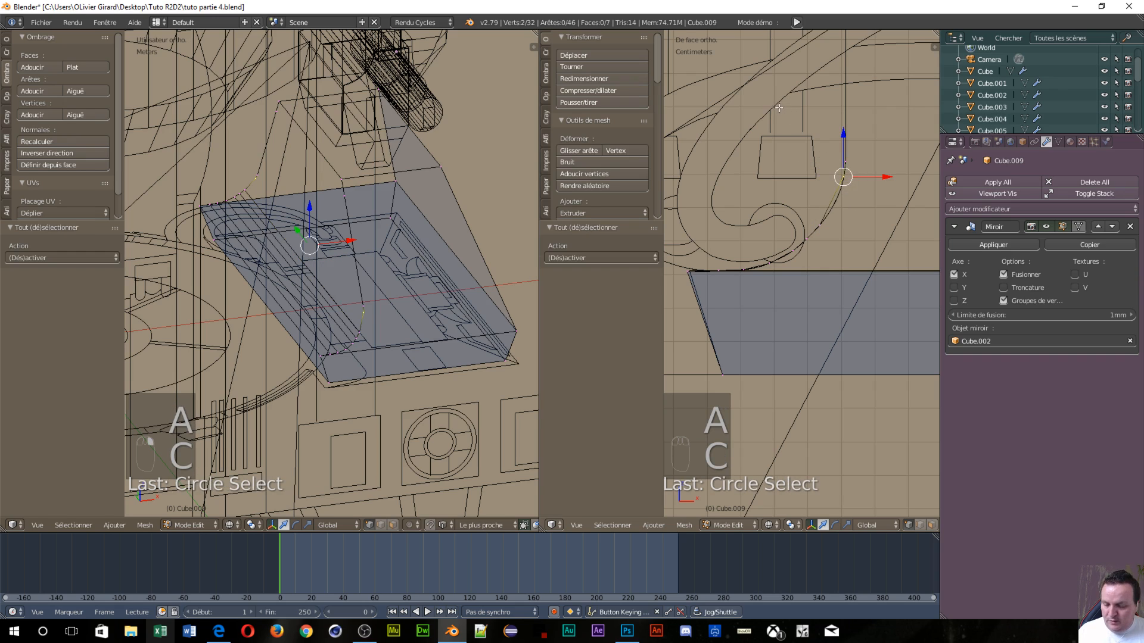
{"action": "key", "text": "f"}
{"action": "key", "text": "a"}
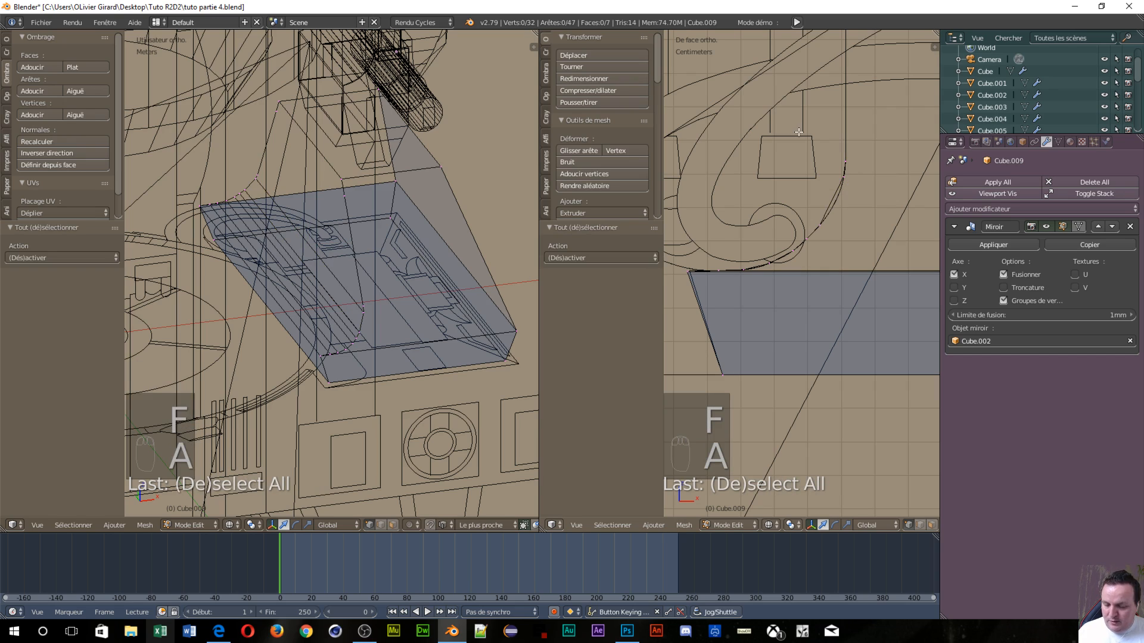
Join the topmost pair of curve vertices, where the straight vertical sides begin, with a cross edge
{"action": "key", "text": "c"}
{"action": "left_click", "coordinate": [837, 154]}
{"action": "right_click", "coordinate": [837, 154]}
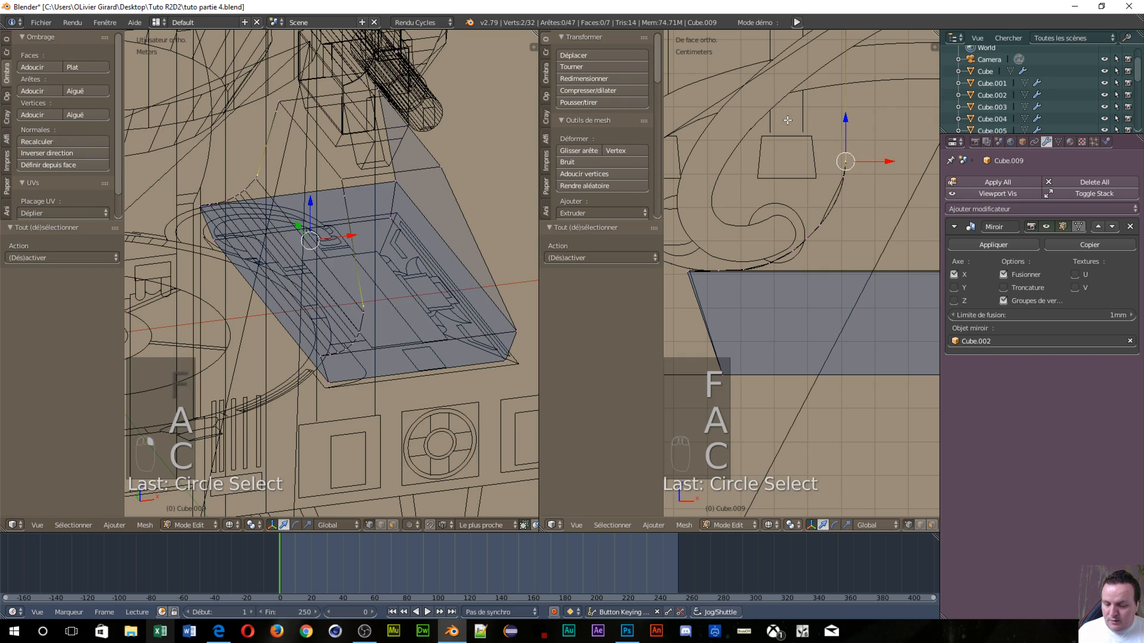
{"action": "key", "text": "f"}
{"action": "middle_click_drag", "start_coordinate": [774, 100], "coordinate": [741, 285], "text": "shift"}
{"action": "middle_click_drag", "start_coordinate": [772, 169], "coordinate": [746, 220], "text": "shift"}
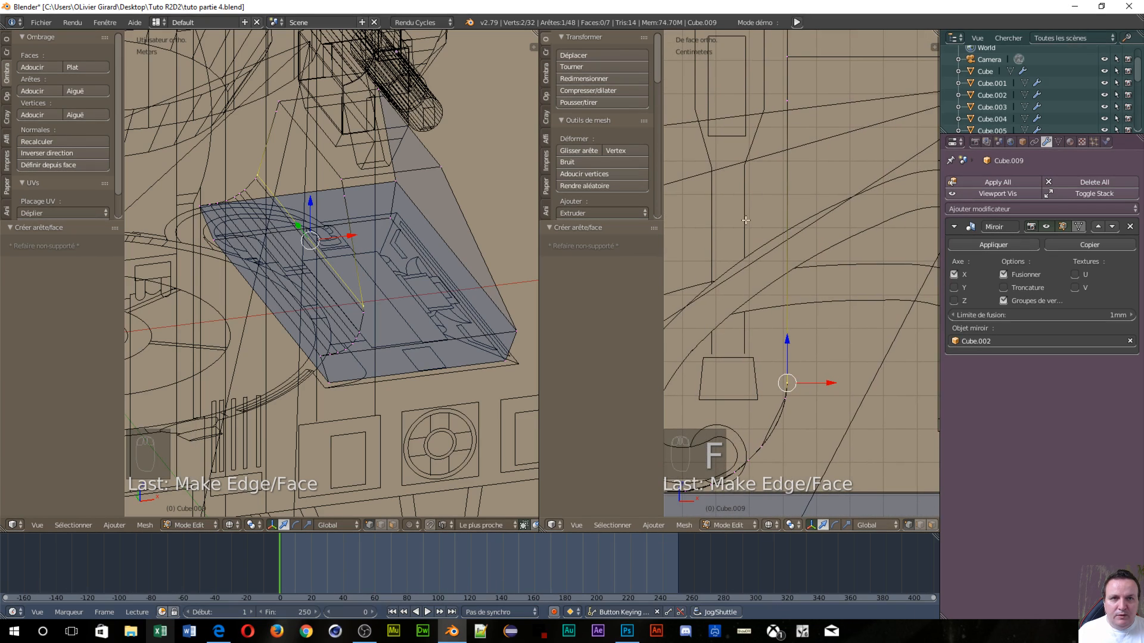
Select only the vertex pair just below the upper end of the straight vertical sides
{"action": "key", "text": "a"}
{"action": "key", "text": "c"}
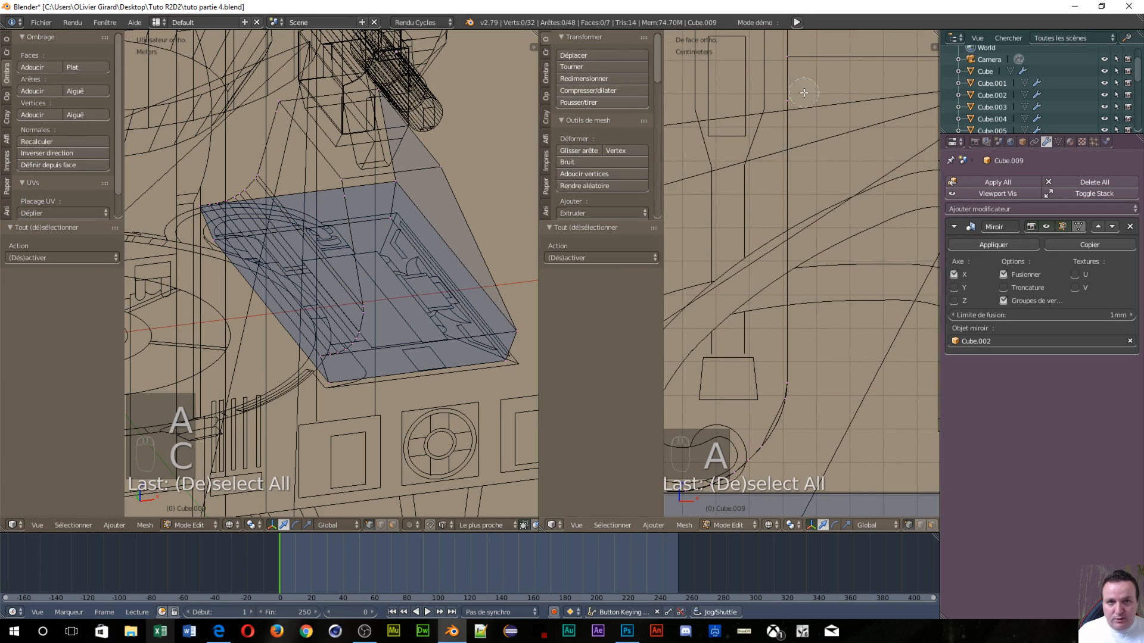
{"action": "left_click", "coordinate": [794, 100]}
{"action": "right_click", "coordinate": [805, 97]}
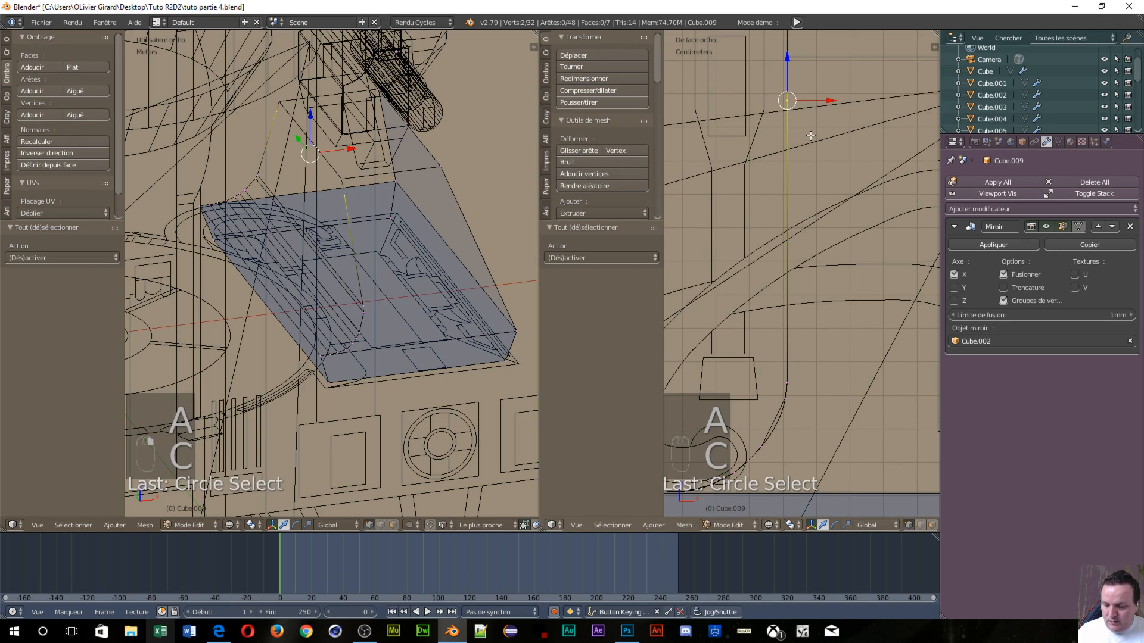
Try deleting the selected upper vertex pair on the vertical sides, and undo the deletion
{"action": "key", "text": "x"}
{"action": "left_click", "coordinate": [801, 138]}
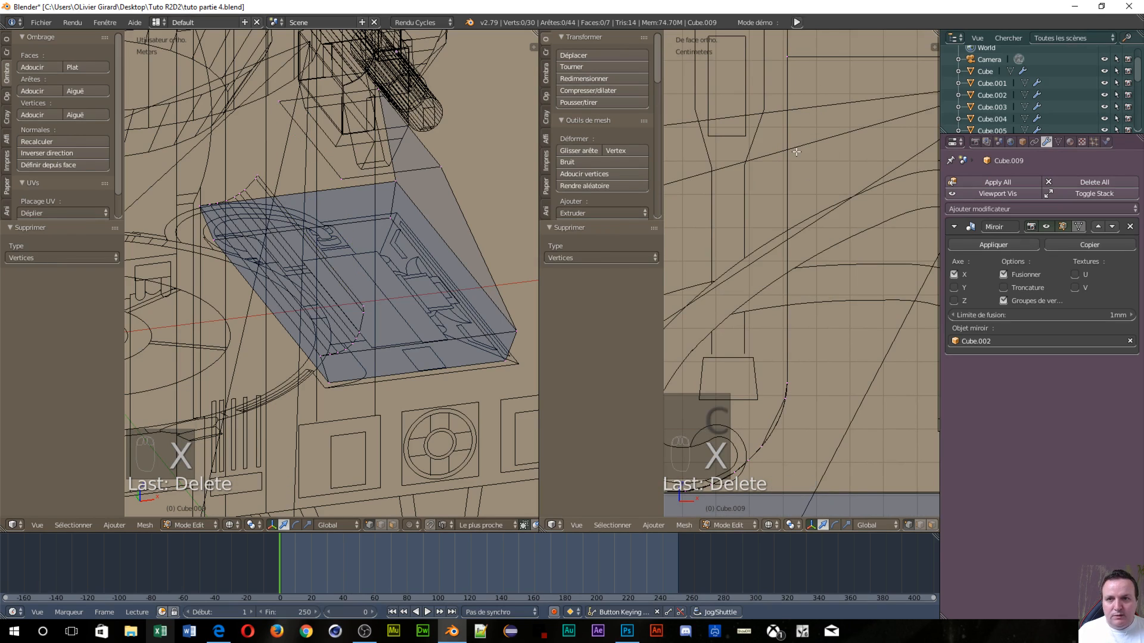
{"action": "right_click", "coordinate": [788, 375]}
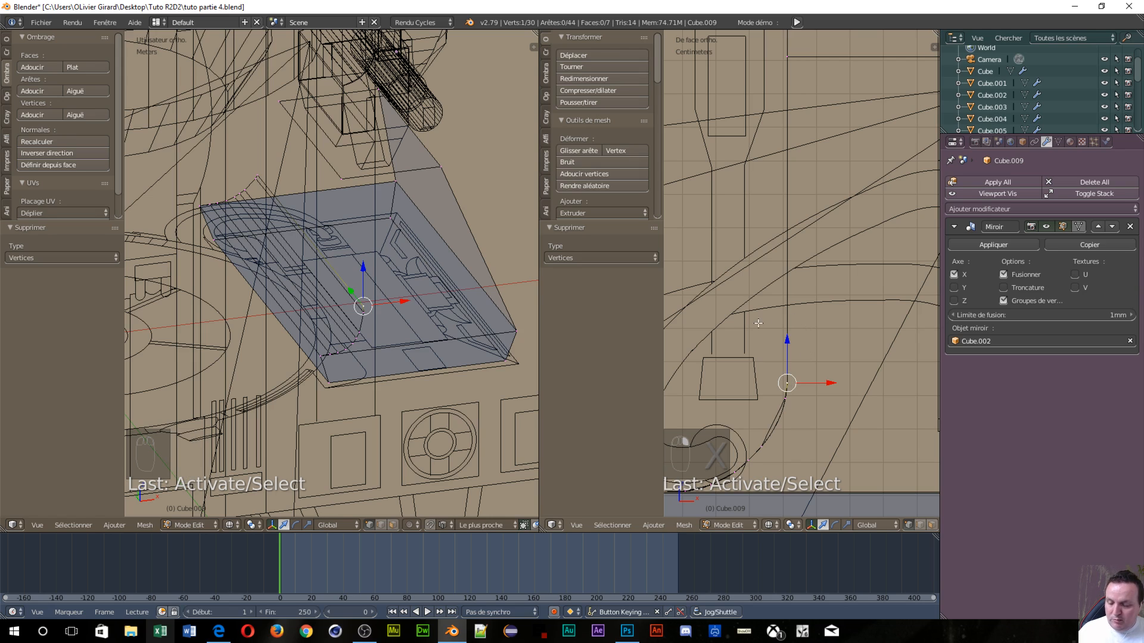
{"action": "key", "text": "ctrl+z"}
{"action": "key", "text": "ctrl+z"}
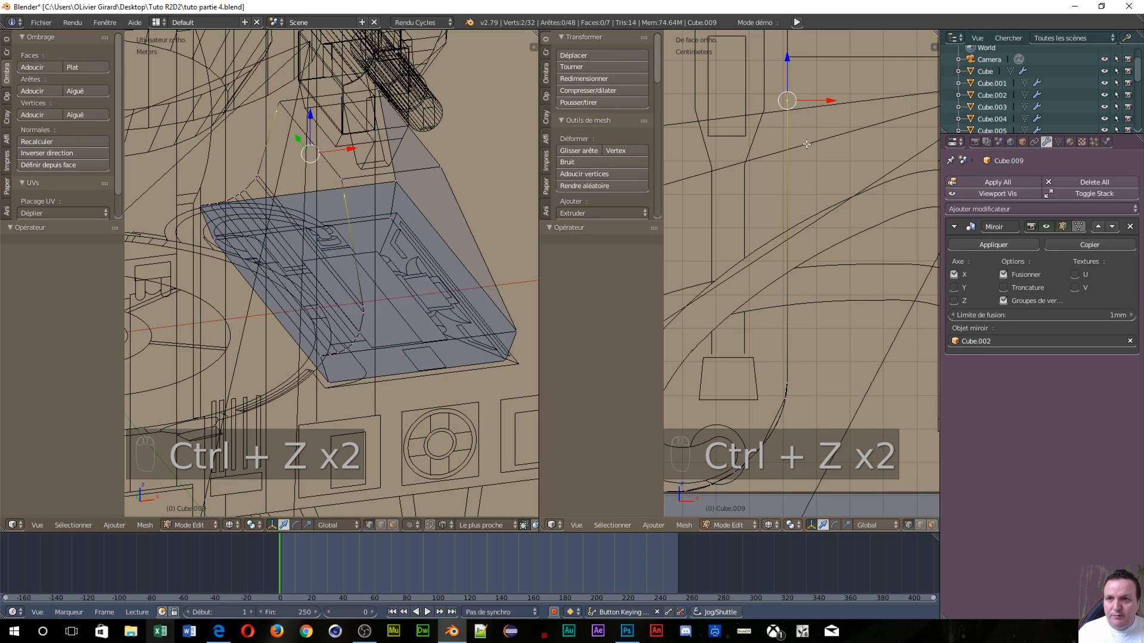
Connect the selected upper vertex pair with an edge, and in edge selection mode fill the face between it and the top edge
{"action": "key", "text": "f"}
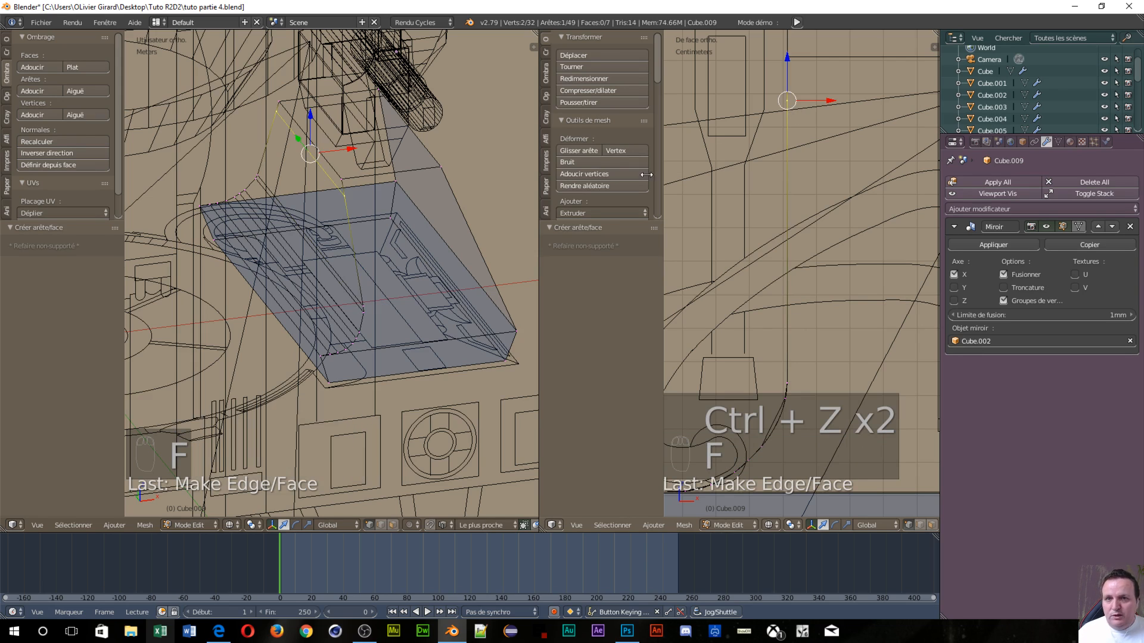
{"action": "key", "text": "ctrl+Tab"}
{"action": "left_click", "coordinate": [316, 211]}
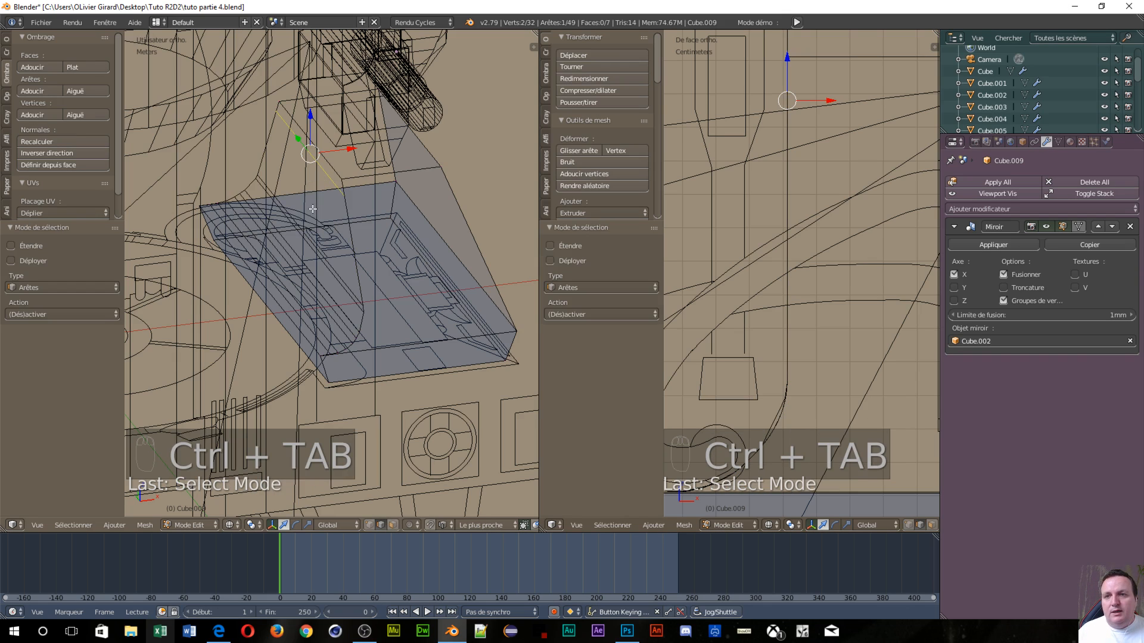
{"action": "left_click", "coordinate": [298, 135], "text": "shift"}
{"action": "key", "text": "f"}
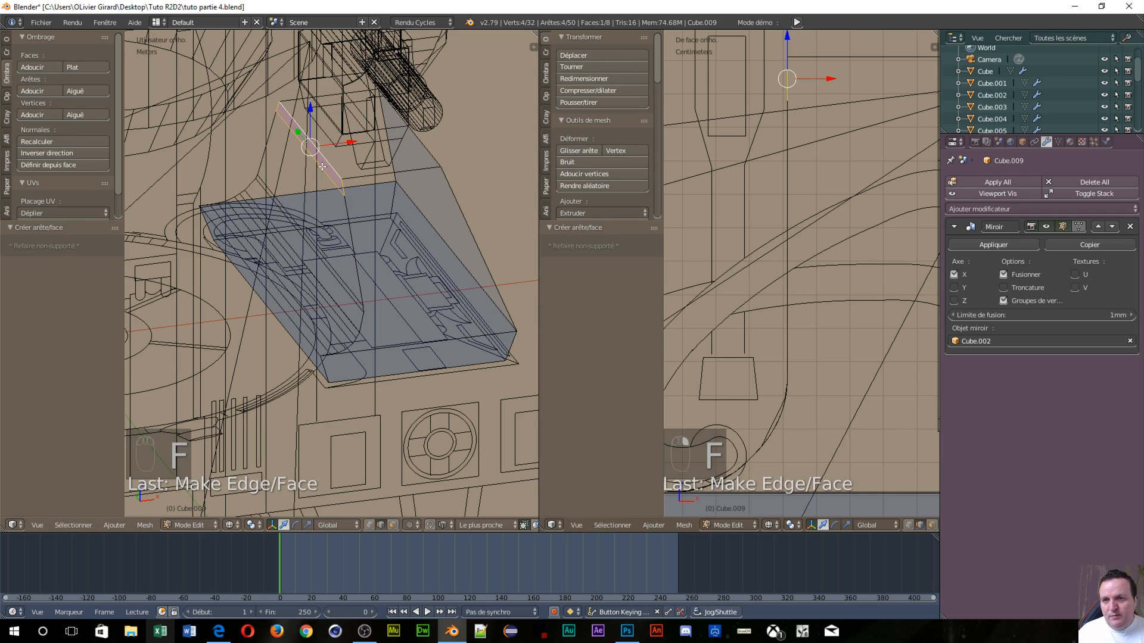
Fill the tall vertical face between the new upper cross edge and the topmost cross edge of the curve
{"action": "right_click", "coordinate": [323, 167]}
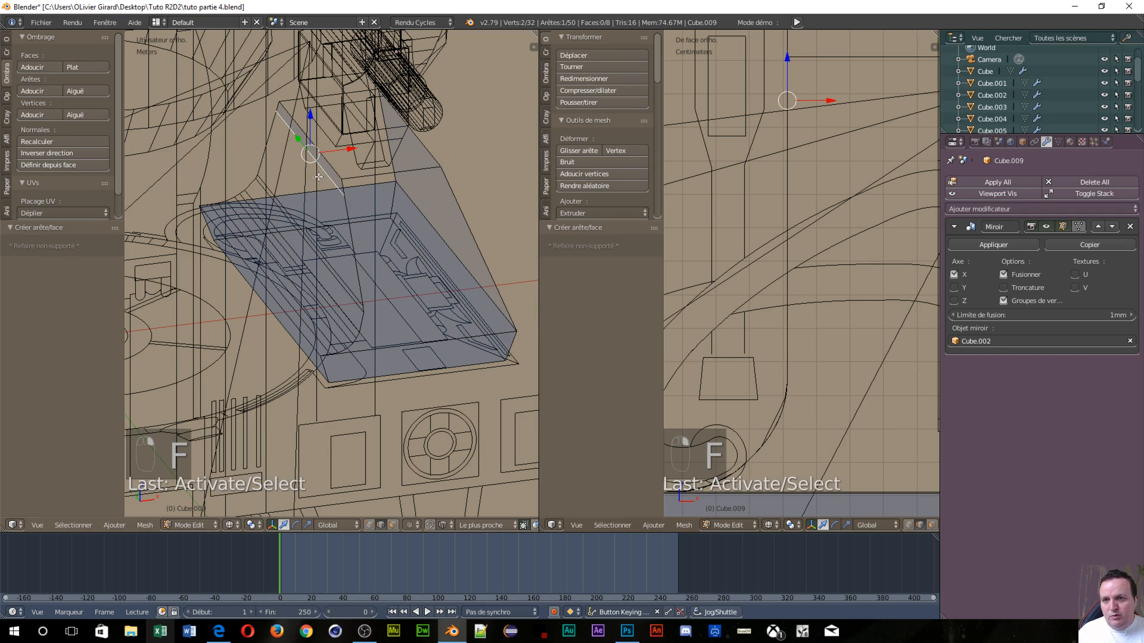
{"action": "right_click", "coordinate": [271, 186], "text": "shift"}
{"action": "key", "text": "f"}
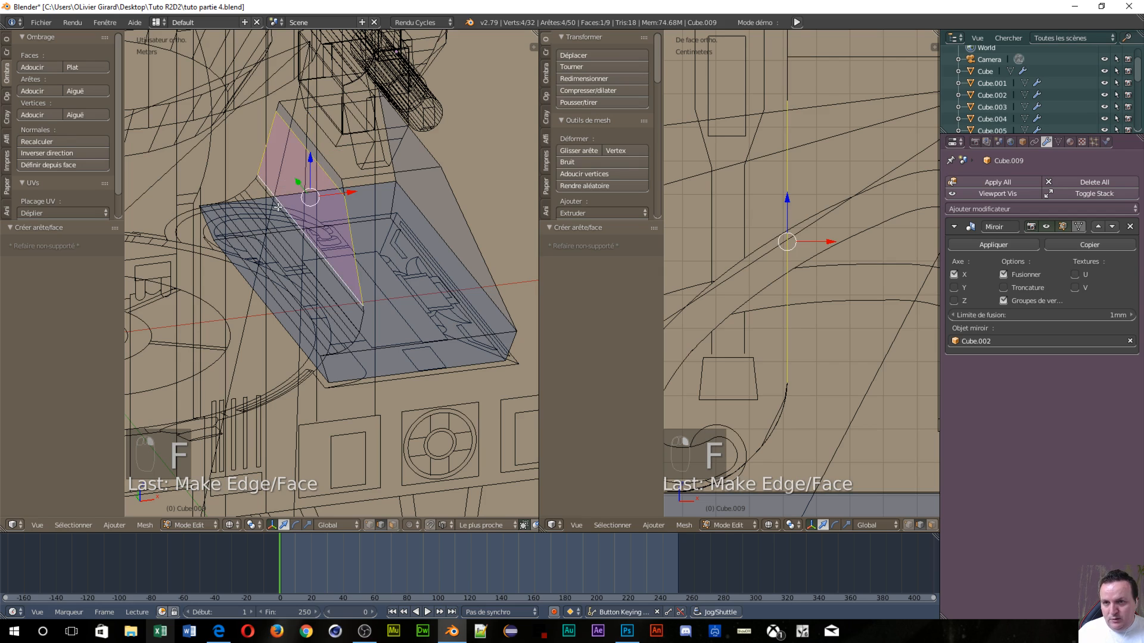
Fill the narrow face between the eighth and seventh cross edges of the curve, counted from the base
{"action": "right_click", "coordinate": [274, 201], "text": "shift"}
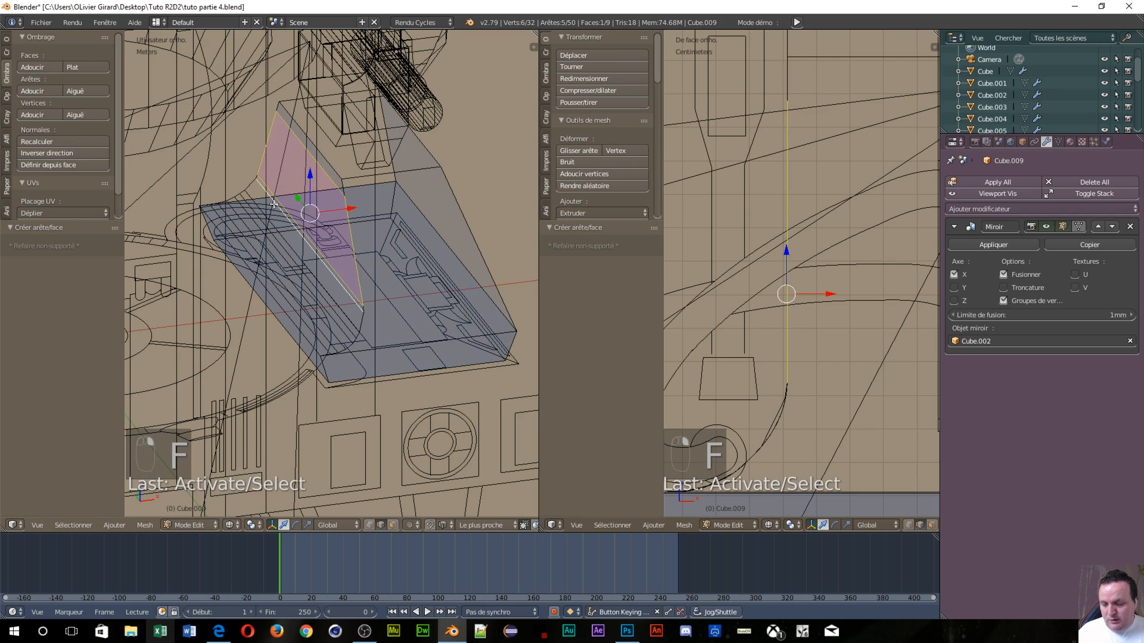
{"action": "right_click", "coordinate": [276, 201]}
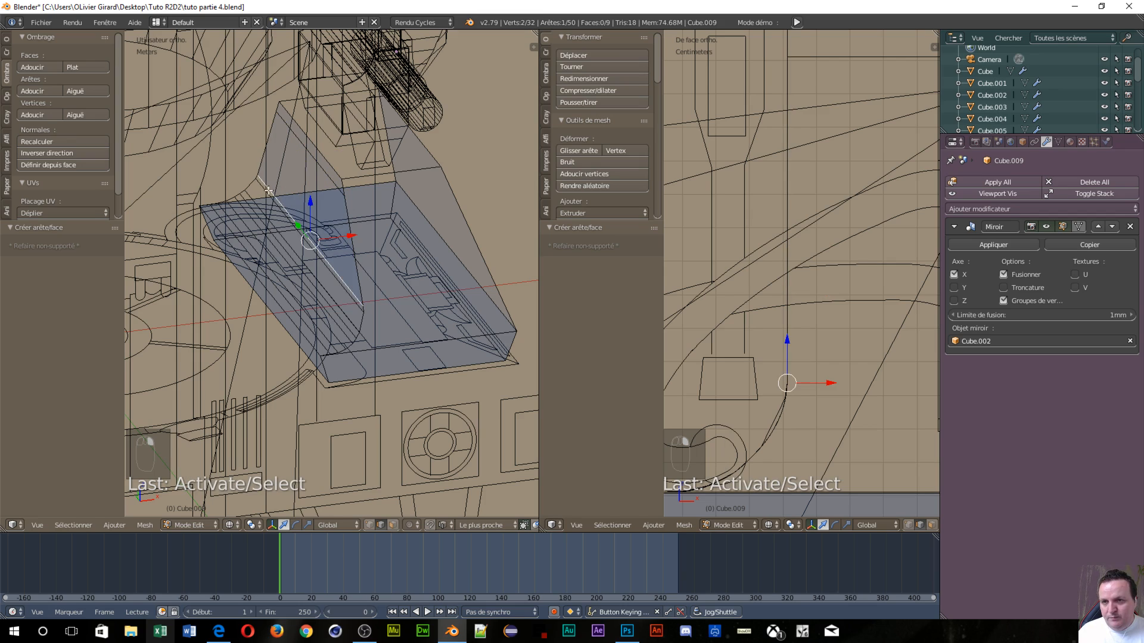
{"action": "right_click", "coordinate": [268, 191], "text": "shift"}
{"action": "right_click", "coordinate": [258, 191], "text": "shift"}
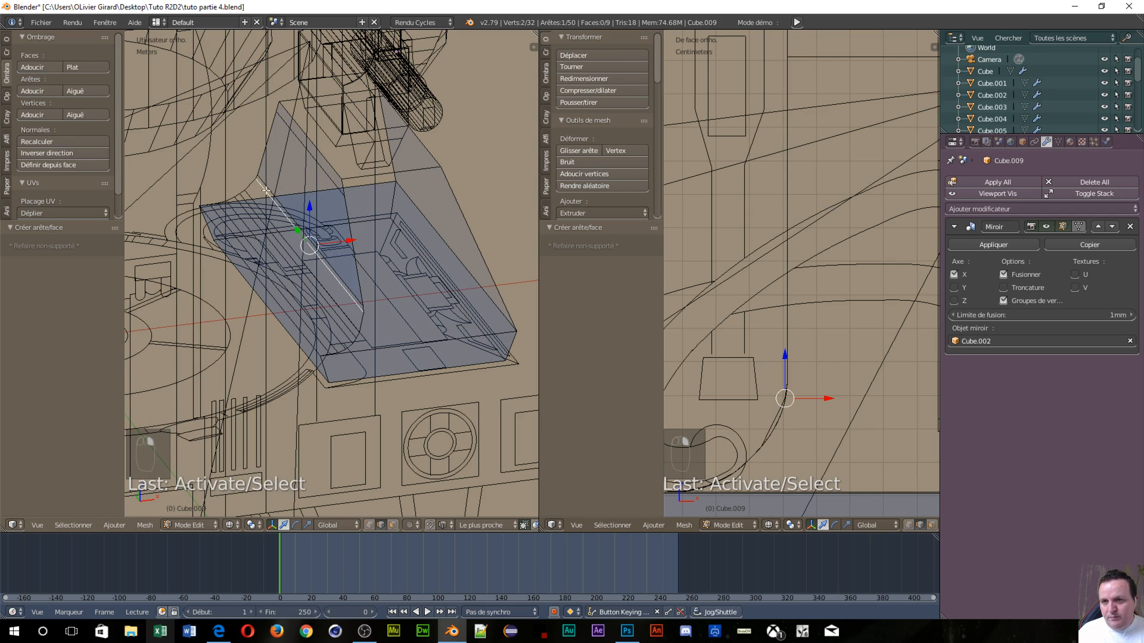
{"action": "right_click", "coordinate": [266, 189], "text": "shift"}
{"action": "key", "text": "f"}
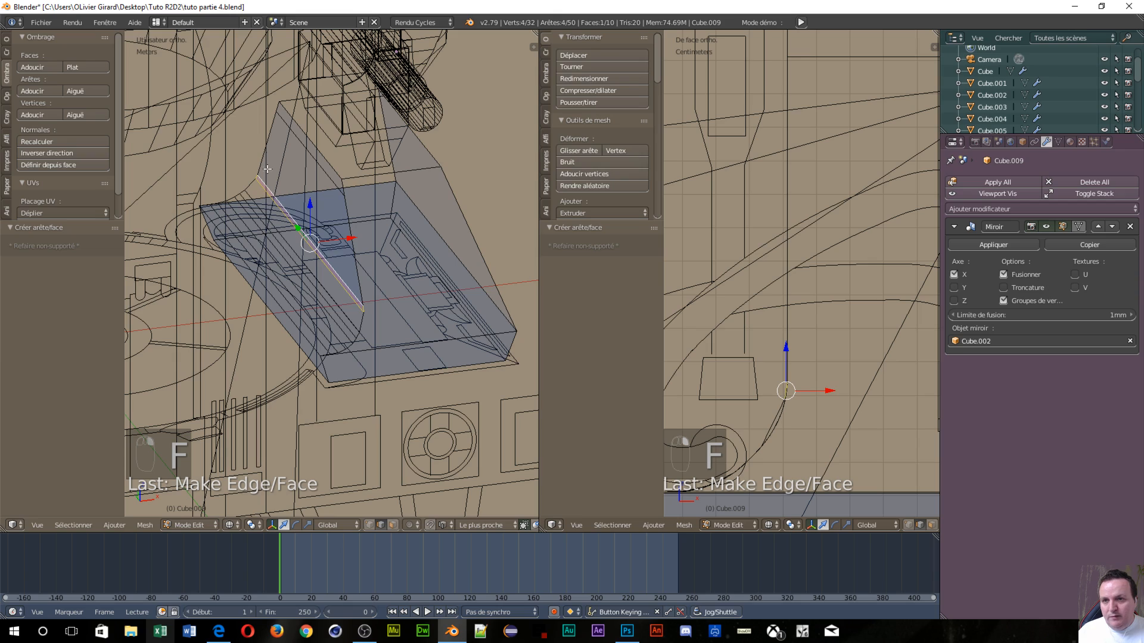
Fill the curved wall strip between the seventh and sixth cross edges from the base
{"action": "right_click", "coordinate": [261, 186]}
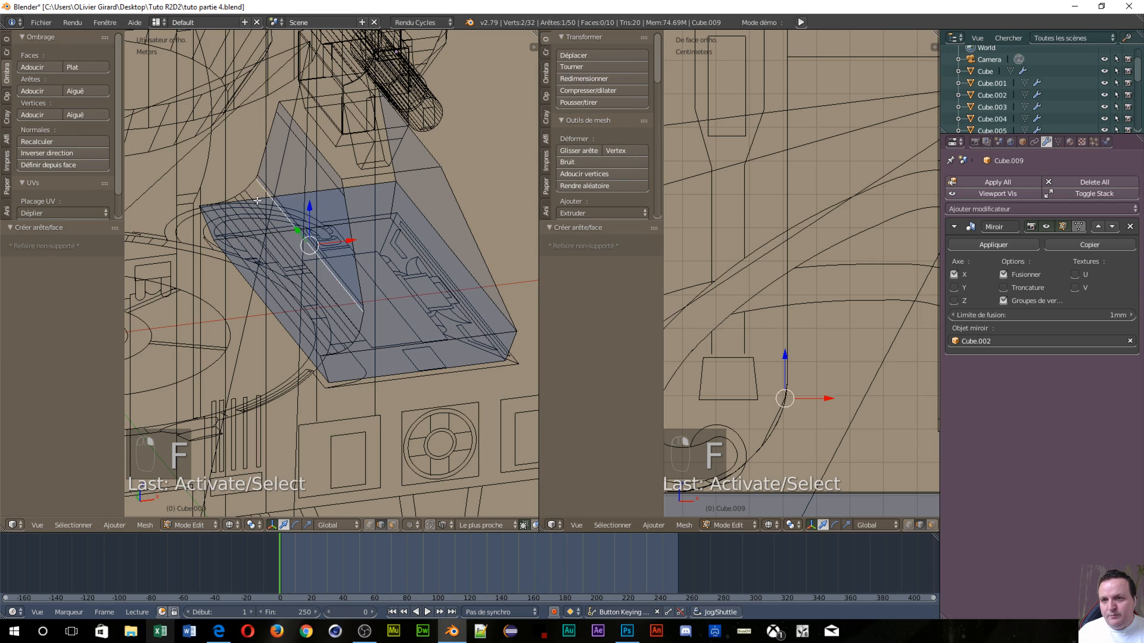
{"action": "right_click", "coordinate": [250, 199], "text": "shift"}
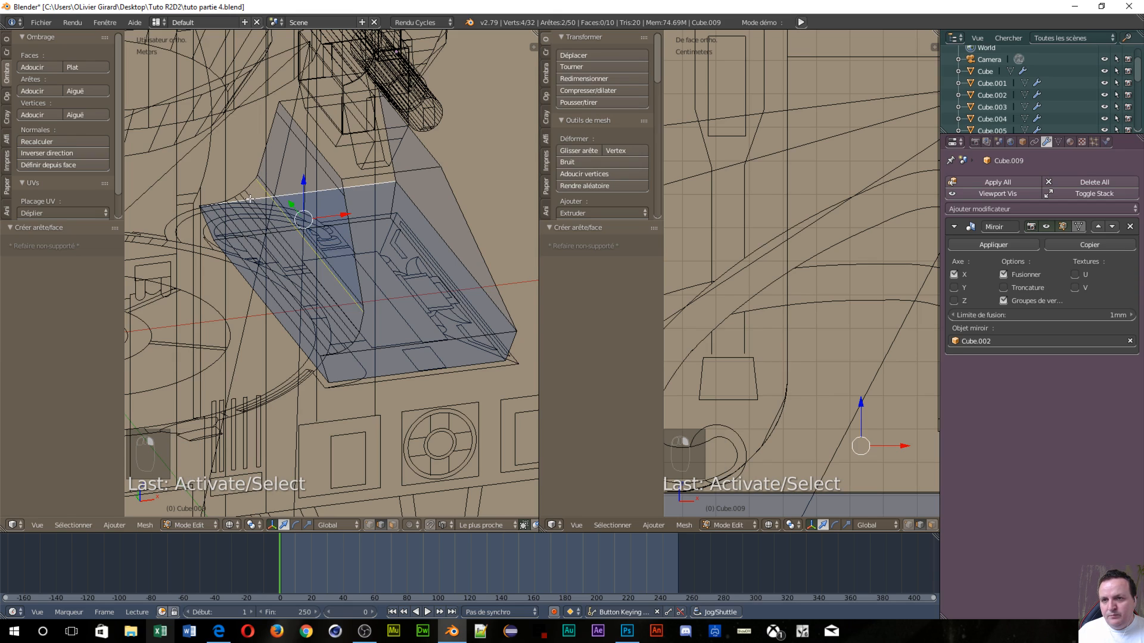
{"action": "right_click", "coordinate": [255, 199], "text": "shift"}
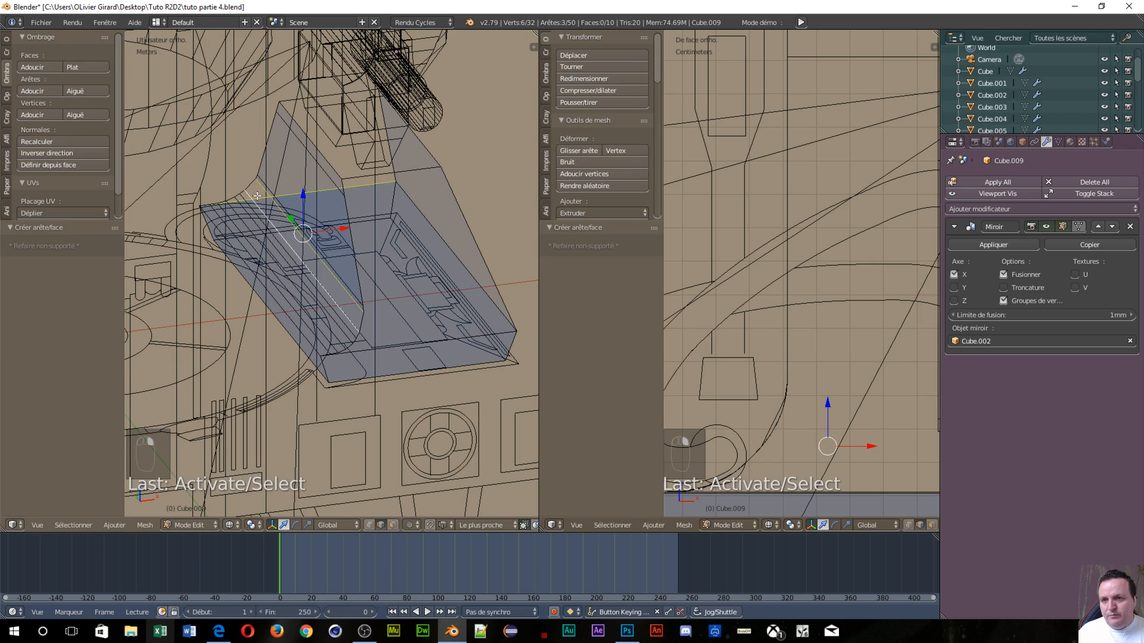
{"action": "key", "text": "f"}
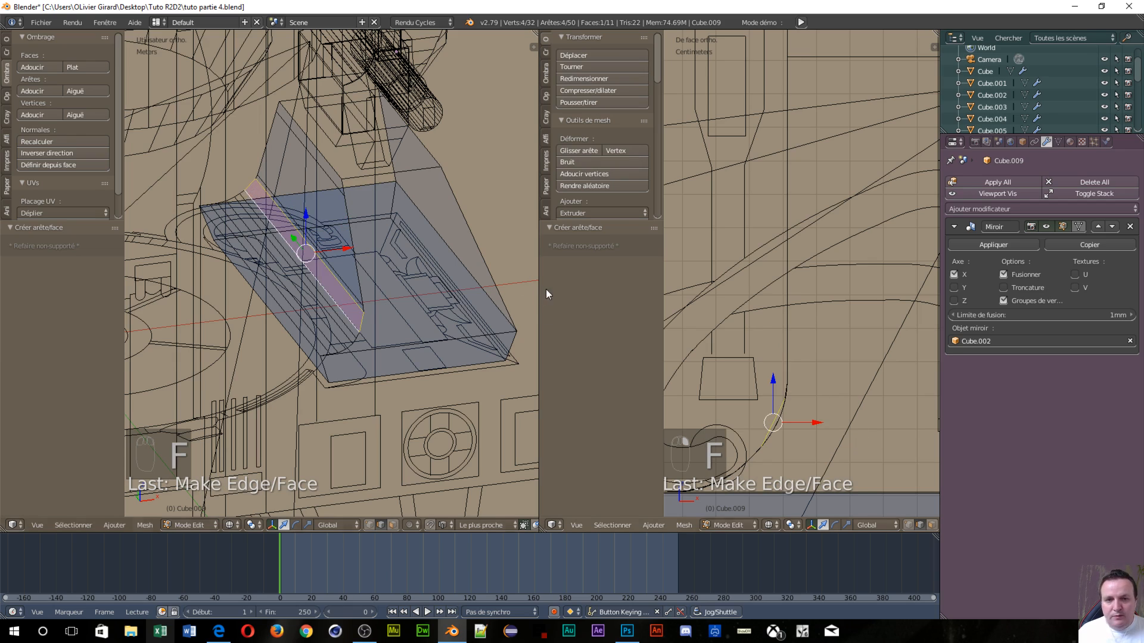
Fill the curved wall strip between the sixth and fifth cross edges from the base
{"action": "right_click", "coordinate": [336, 302]}
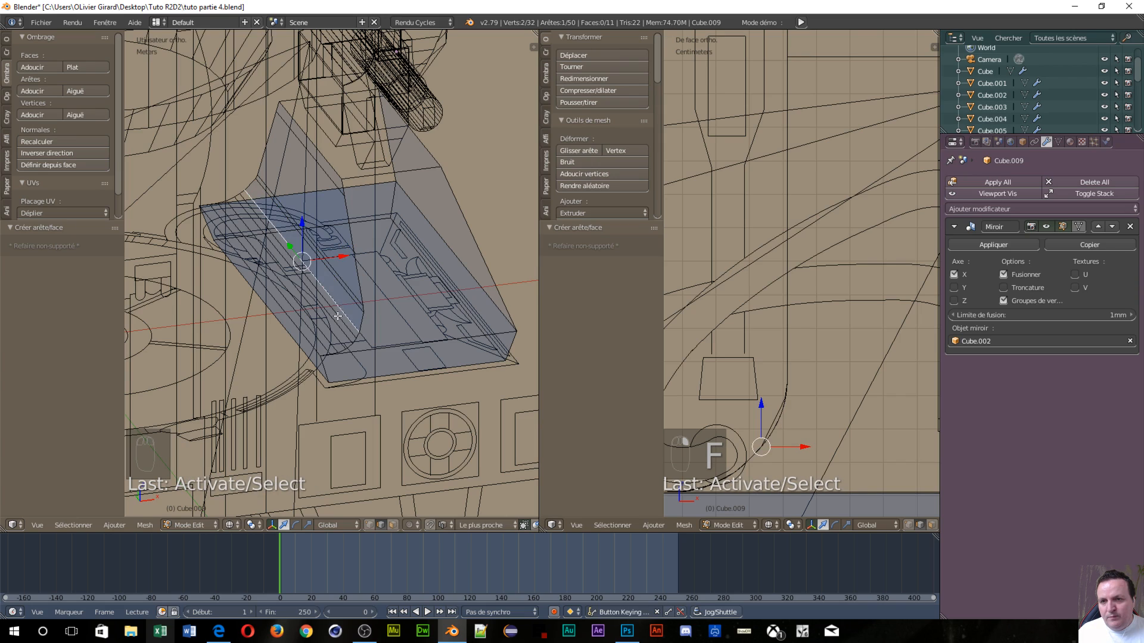
{"action": "right_click", "coordinate": [337, 318], "text": "shift"}
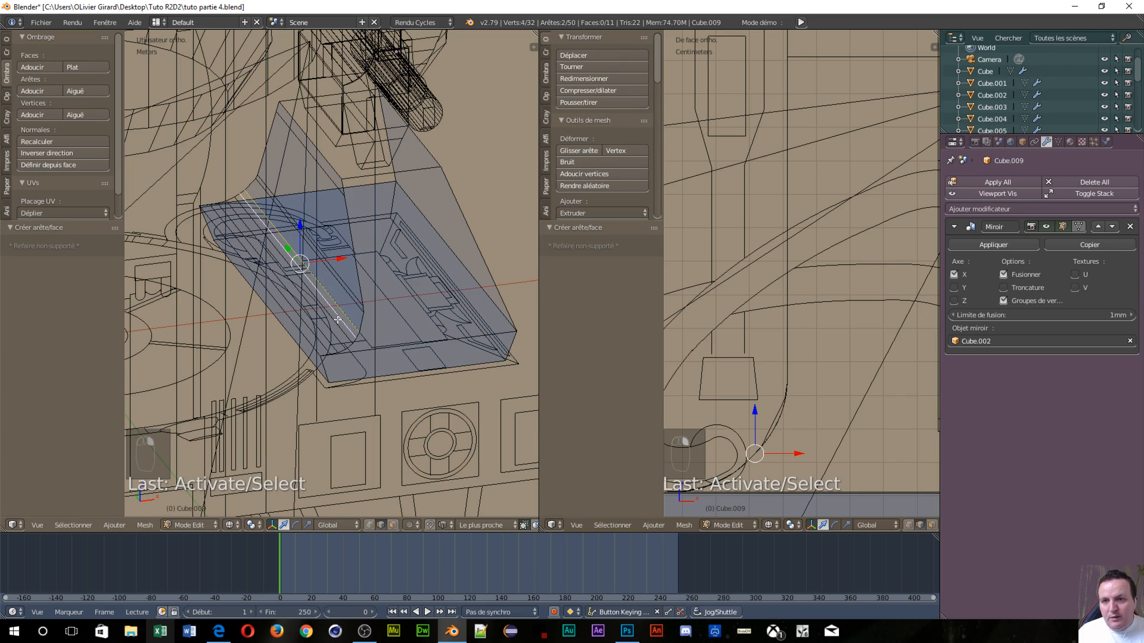
{"action": "key", "text": "f"}
Fill the curved wall strip between the fifth and fourth cross edges from the base
{"action": "right_click", "coordinate": [342, 330], "text": "shift"}
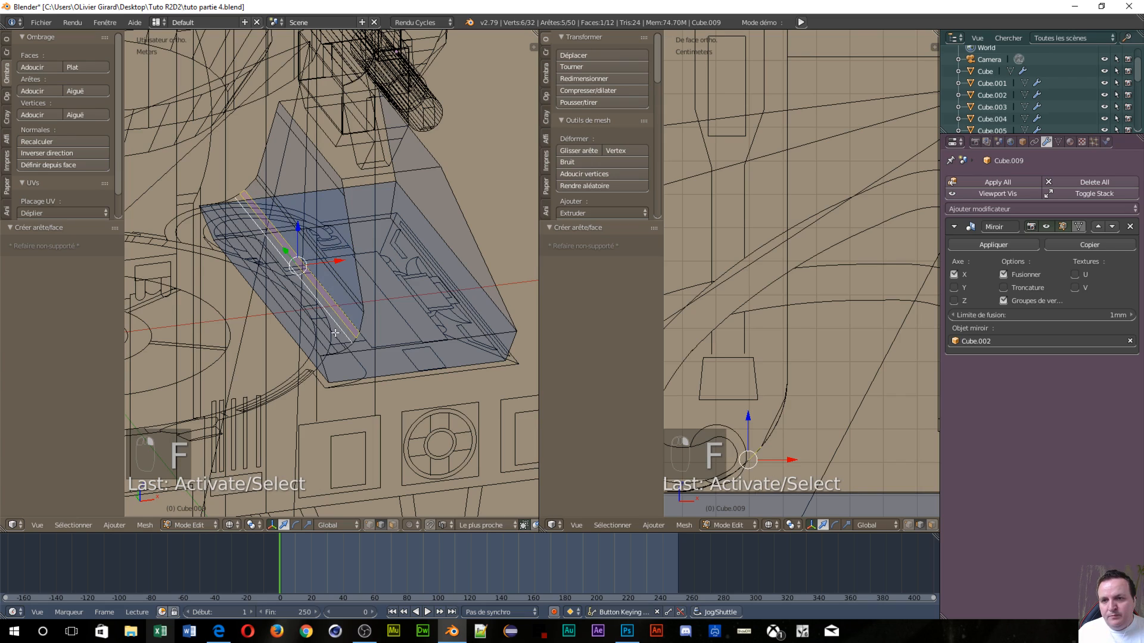
{"action": "right_click", "coordinate": [349, 329]}
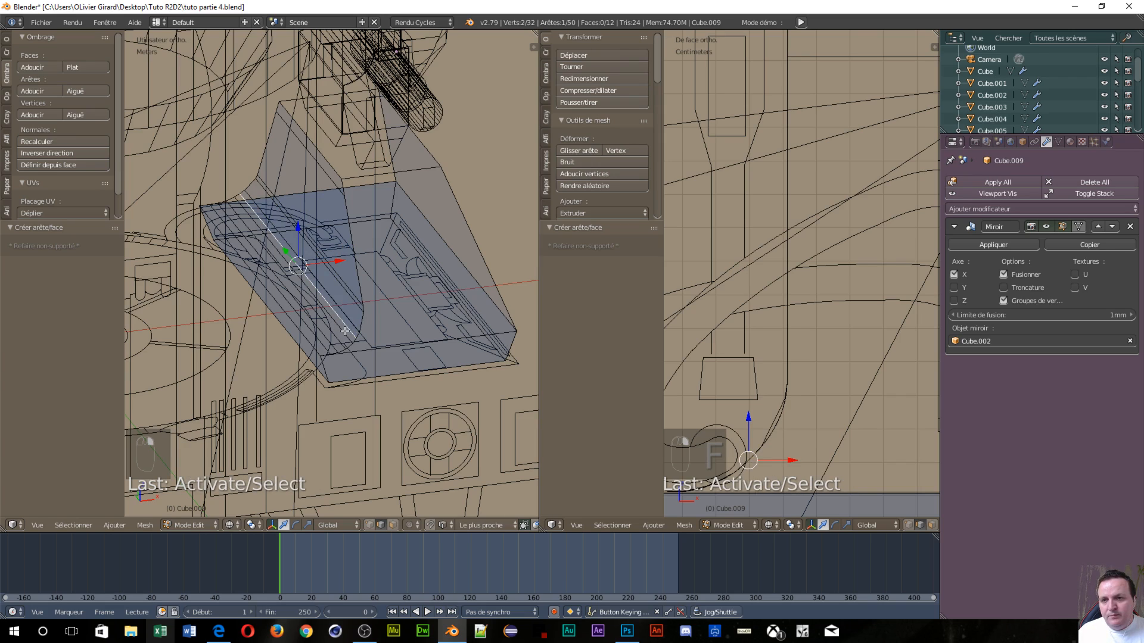
{"action": "right_click", "coordinate": [344, 329], "text": "shift"}
{"action": "key", "text": "f"}
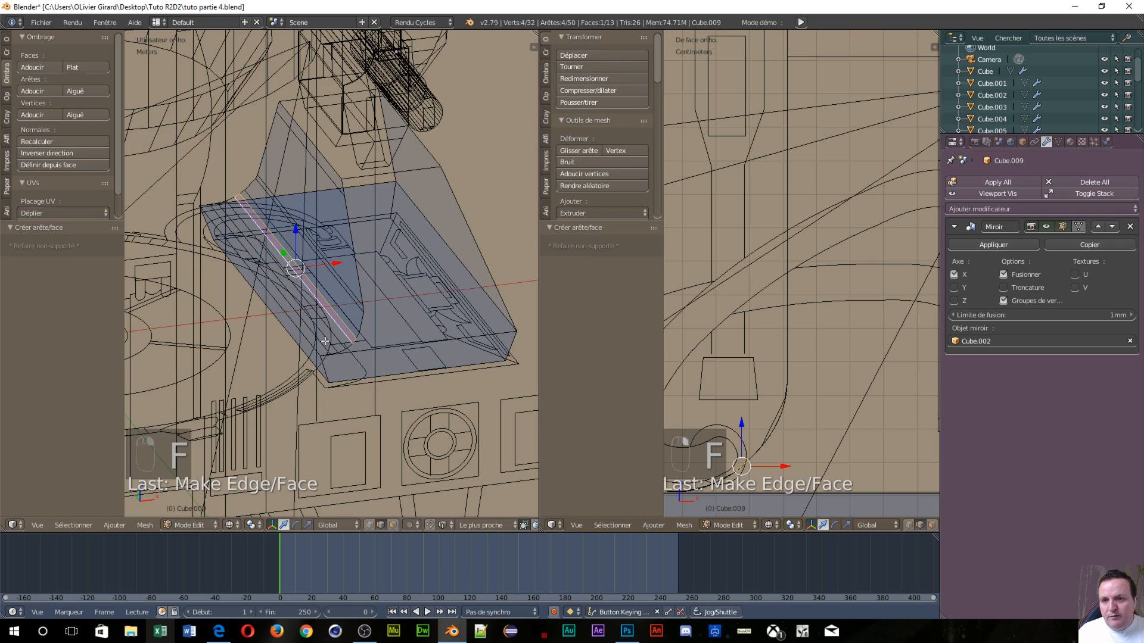
Fill the two curved wall strips between the fourth and third, and the third and second, cross edges from the base
{"action": "right_click", "coordinate": [337, 339]}
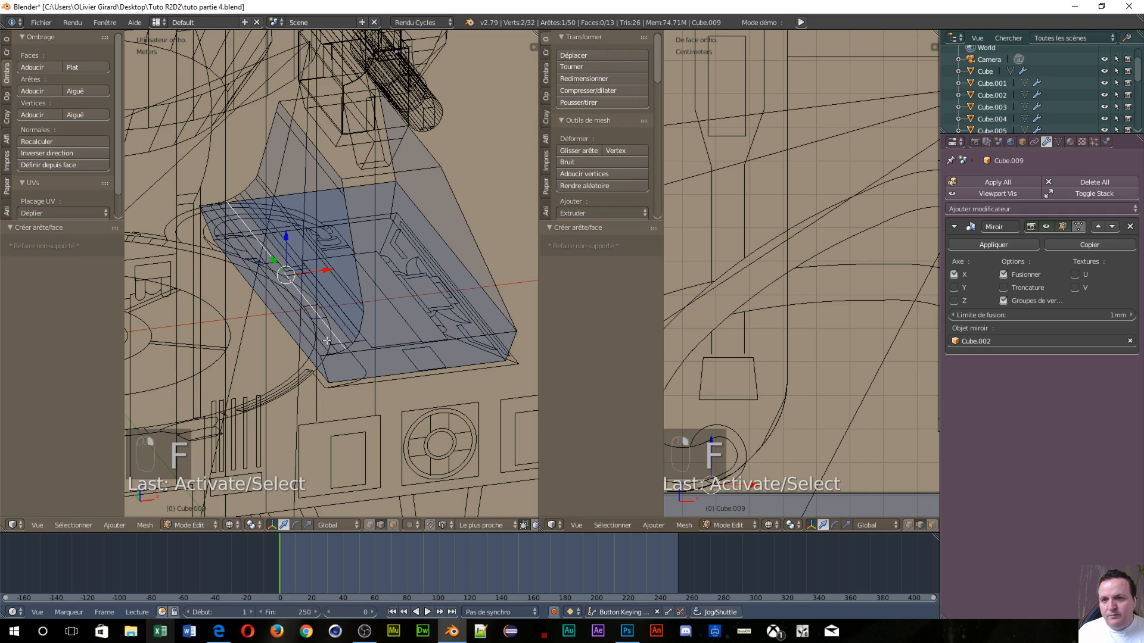
{"action": "right_click", "coordinate": [341, 334], "text": "shift"}
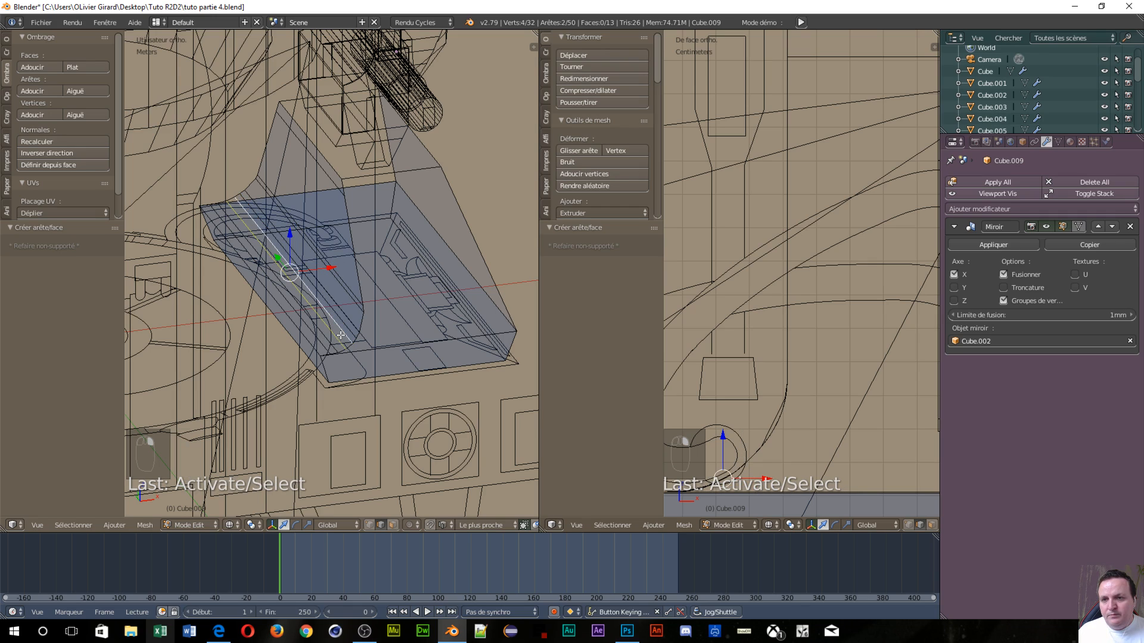
{"action": "key", "text": "f"}
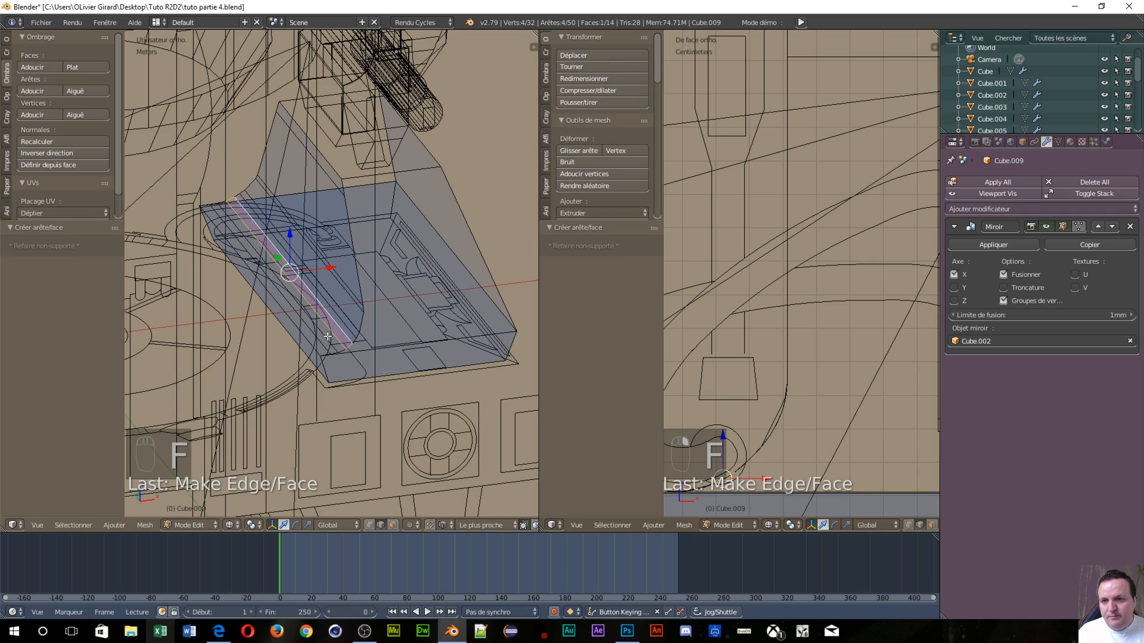
{"action": "right_click", "coordinate": [328, 337]}
{"action": "right_click", "coordinate": [329, 342], "text": "shift"}
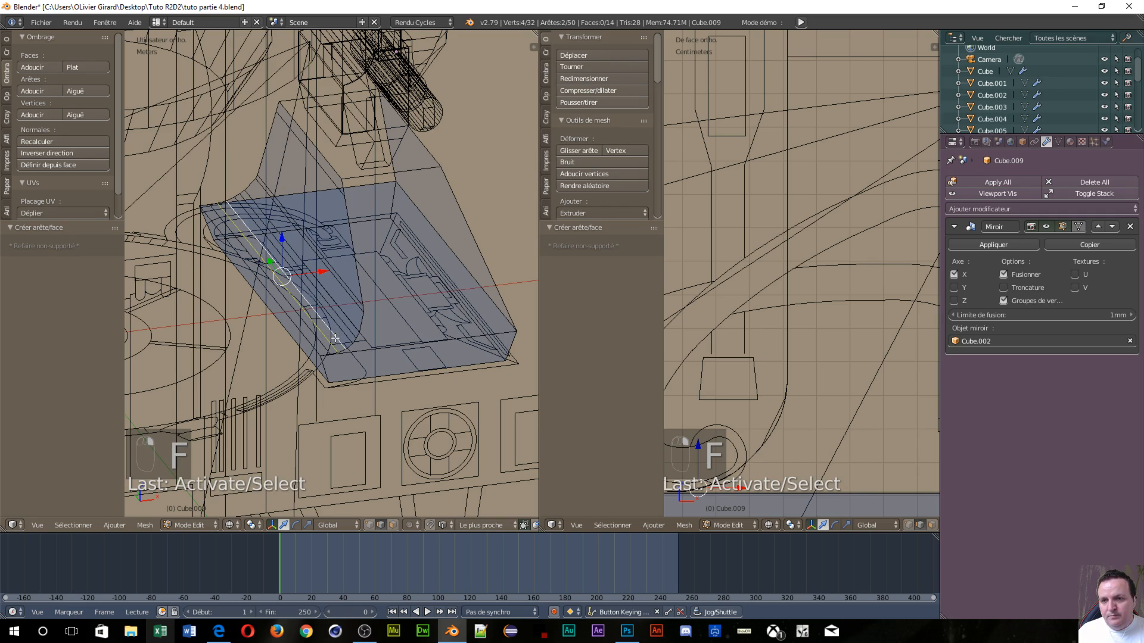
{"action": "key", "text": "f"}
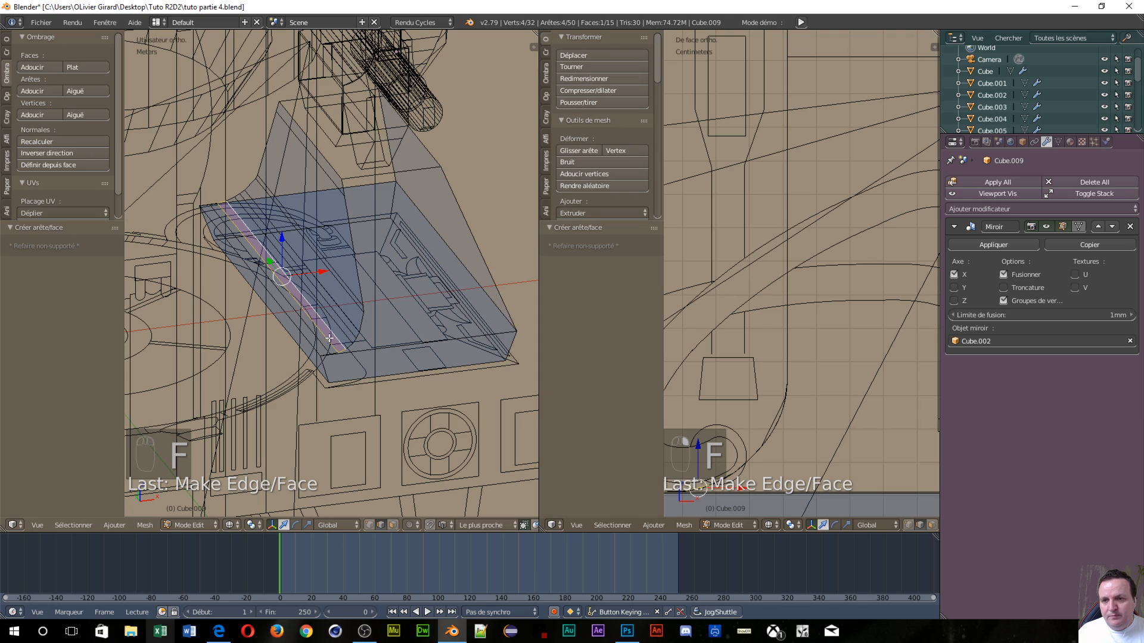
Fill the last two curved wall strips, from the second cross edge to the first and from the first to the base's edge
{"action": "right_click", "coordinate": [328, 340]}
{"action": "right_click", "coordinate": [326, 342], "text": "shift"}
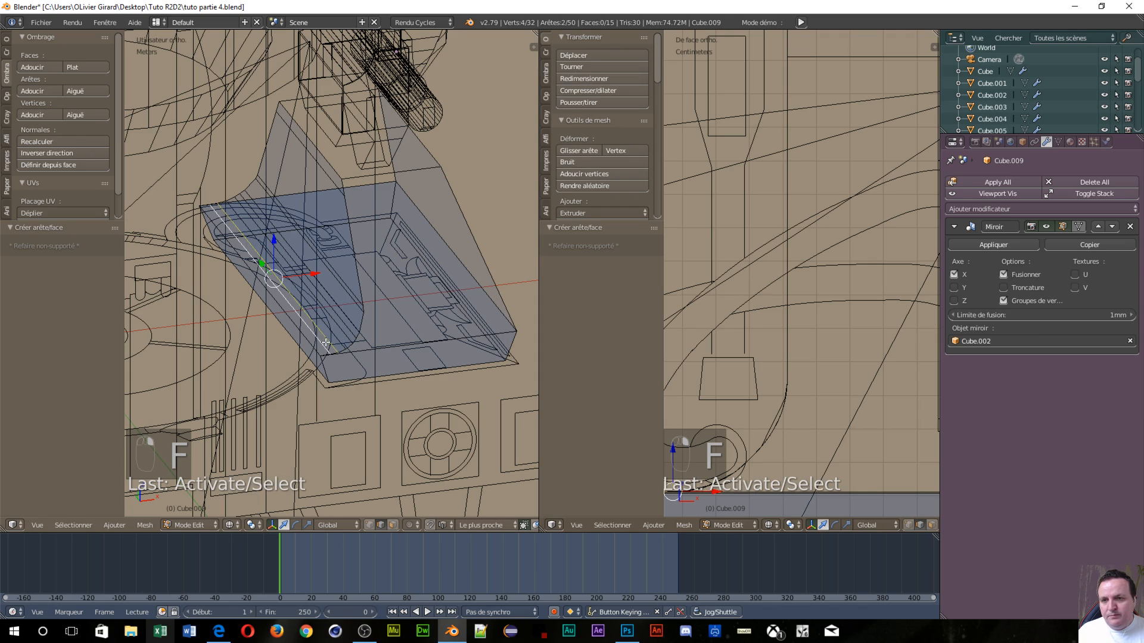
{"action": "key", "text": "f"}
{"action": "right_click", "coordinate": [324, 346]}
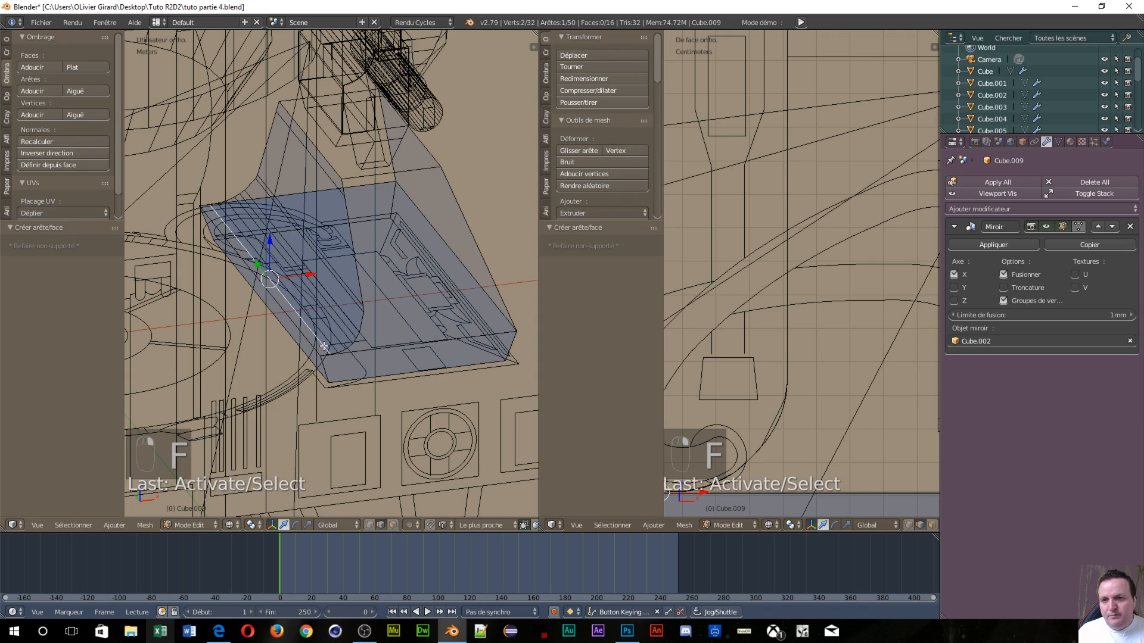
{"action": "right_click", "coordinate": [317, 348], "text": "shift"}
{"action": "key", "text": "f"}
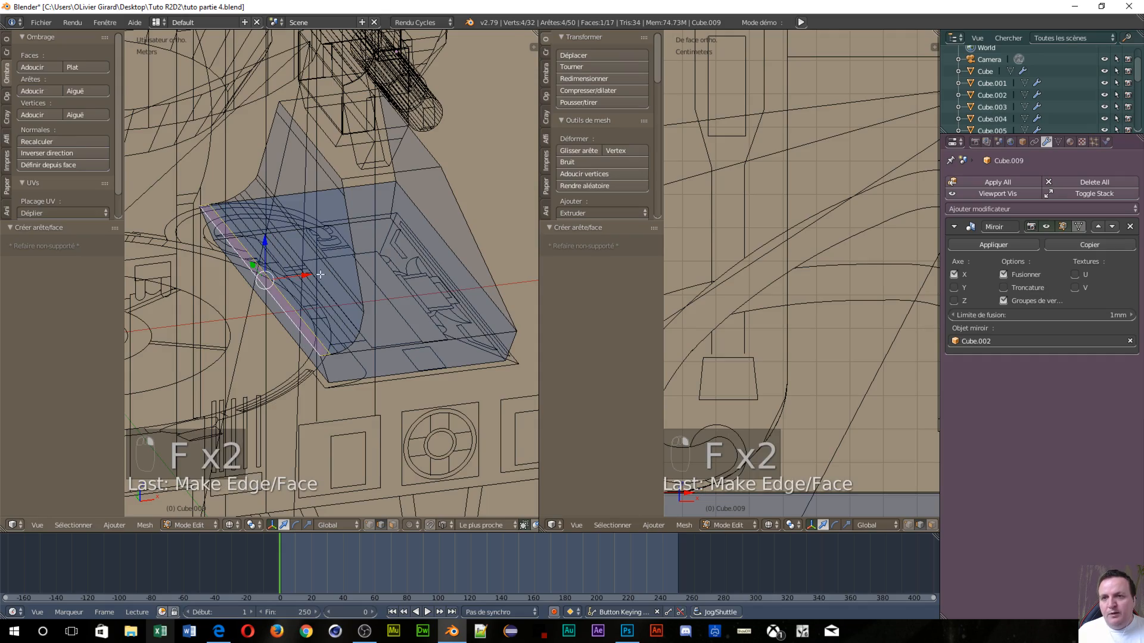
Return the foot mesh to Object Mode and show the perspective view in solid shading to inspect both feet and the whole robot
{"action": "middle_click_drag", "start_coordinate": [320, 276], "coordinate": [299, 244]}
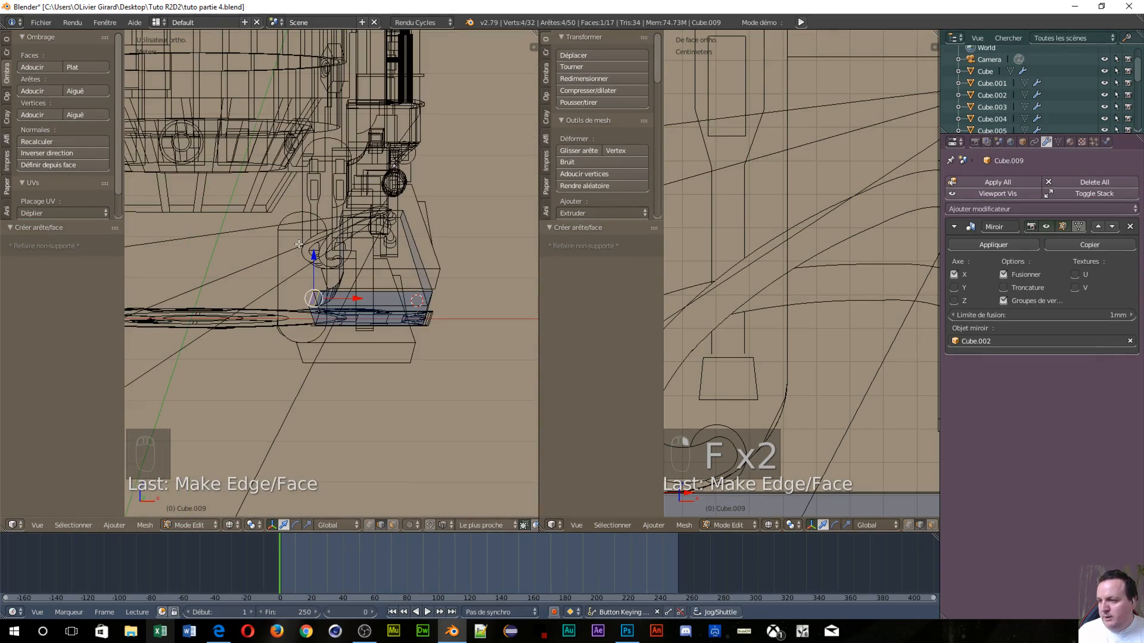
{"action": "scroll", "coordinate": [408, 273], "scroll_direction": "up", "scroll_amount": 3}
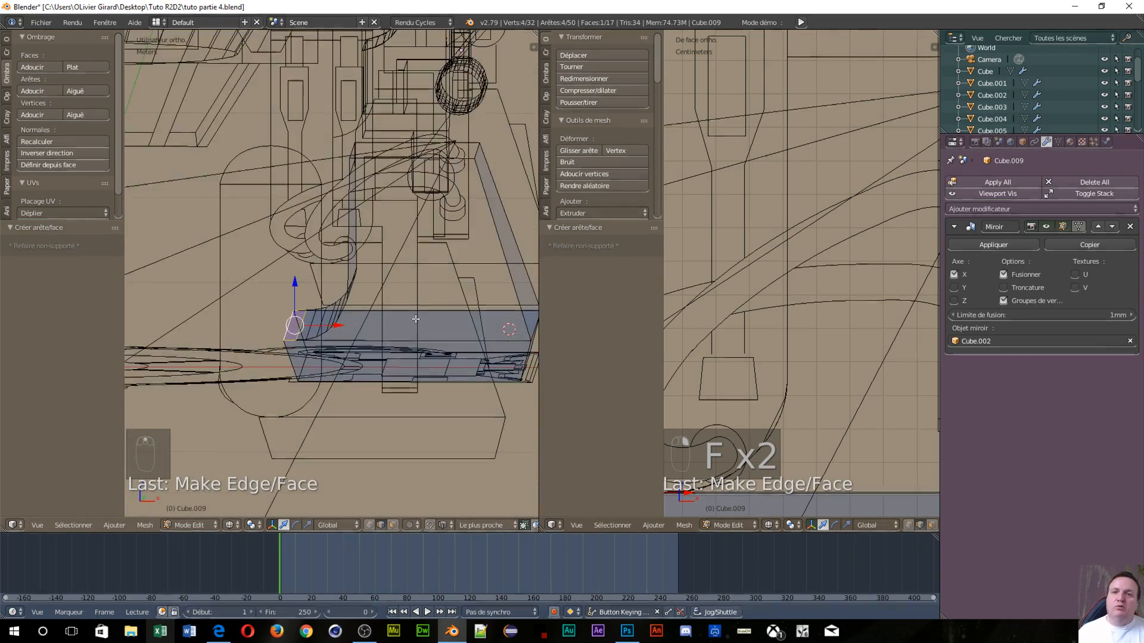
{"action": "middle_click_drag", "start_coordinate": [409, 272], "coordinate": [444, 253]}
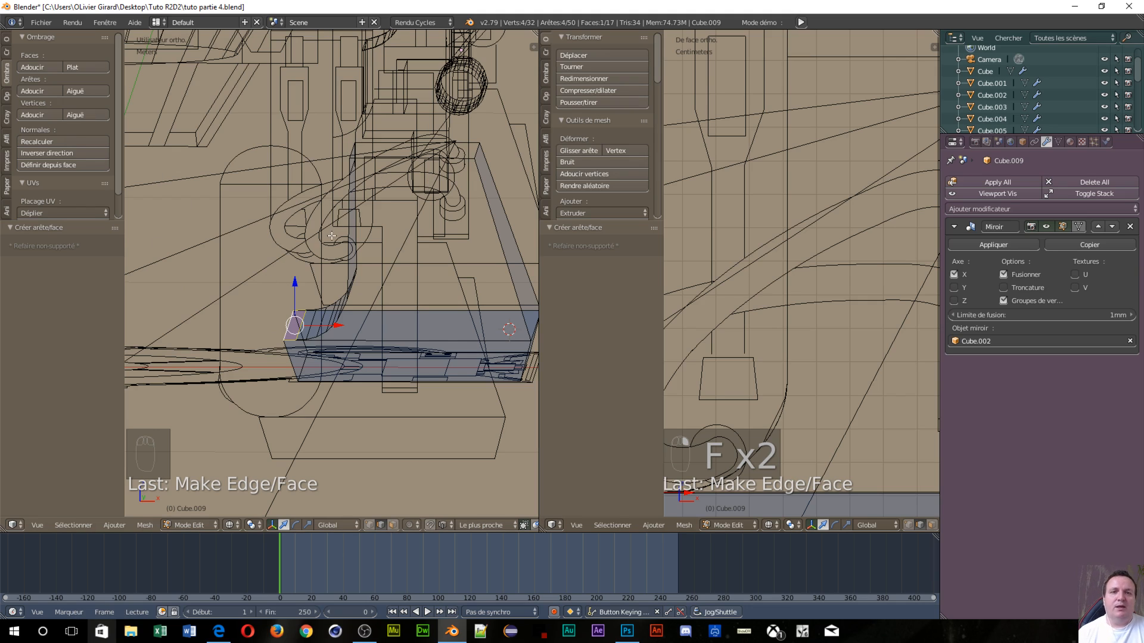
{"action": "scroll", "coordinate": [332, 236], "scroll_direction": "down", "scroll_amount": 2}
{"action": "scroll", "coordinate": [307, 197], "scroll_direction": "down", "scroll_amount": 4}
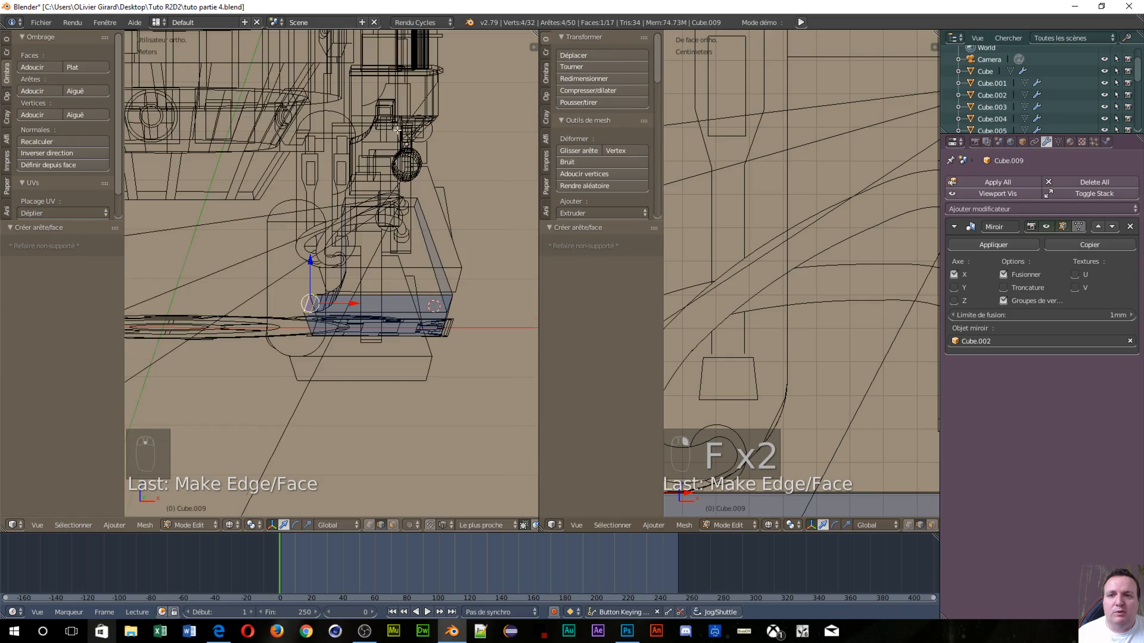
{"action": "middle_click_drag", "start_coordinate": [340, 191], "coordinate": [259, 230]}
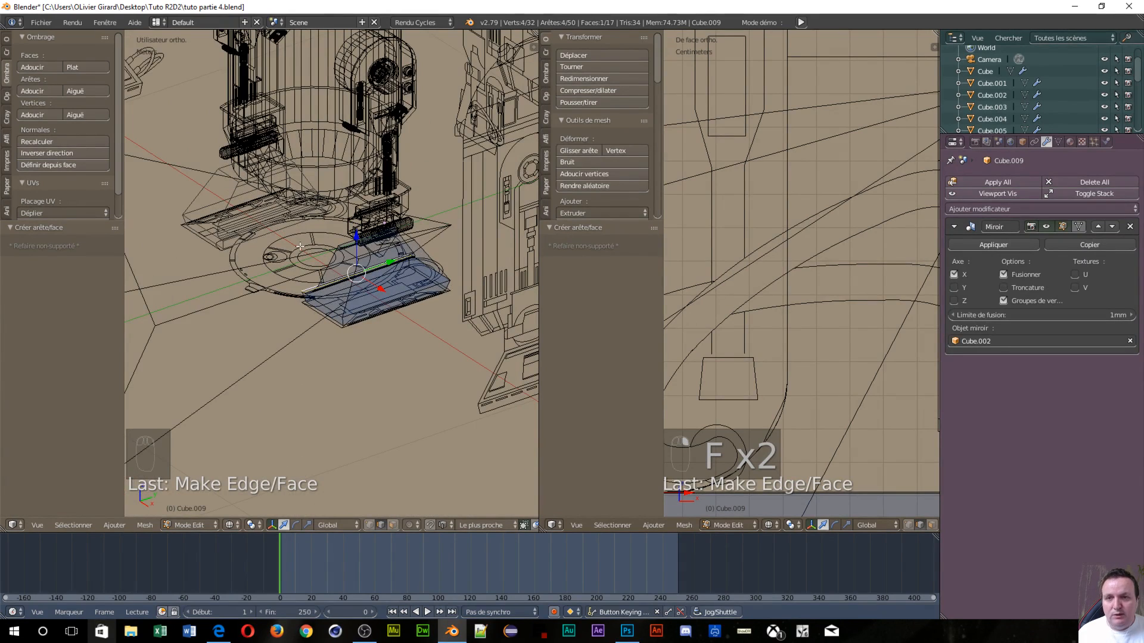
{"action": "key", "text": "Tab"}
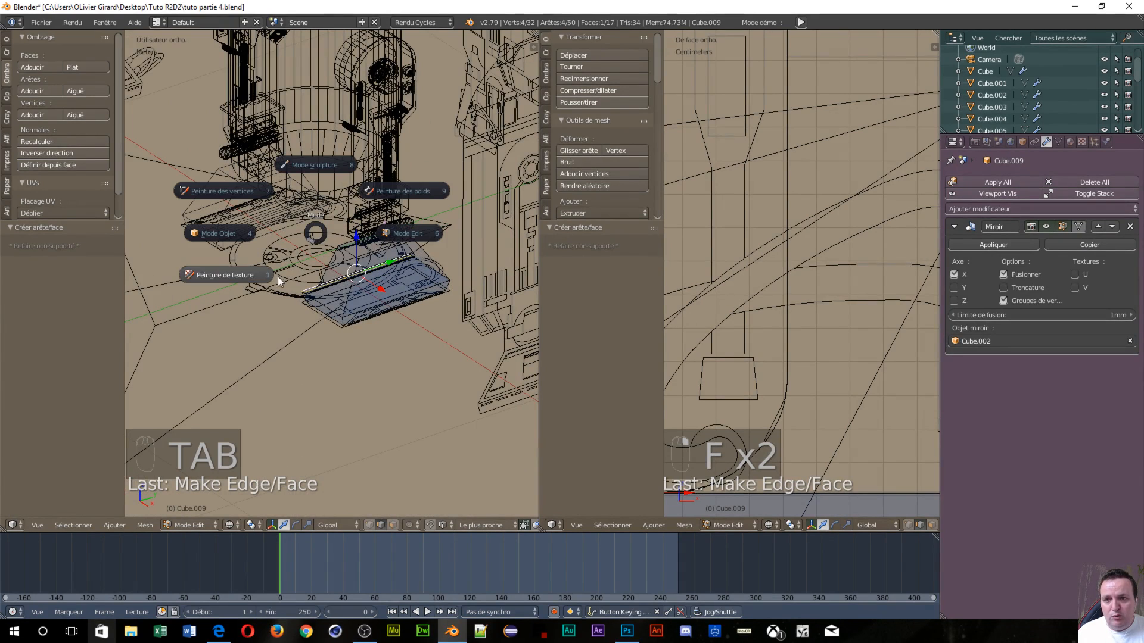
{"action": "left_click", "coordinate": [226, 233]}
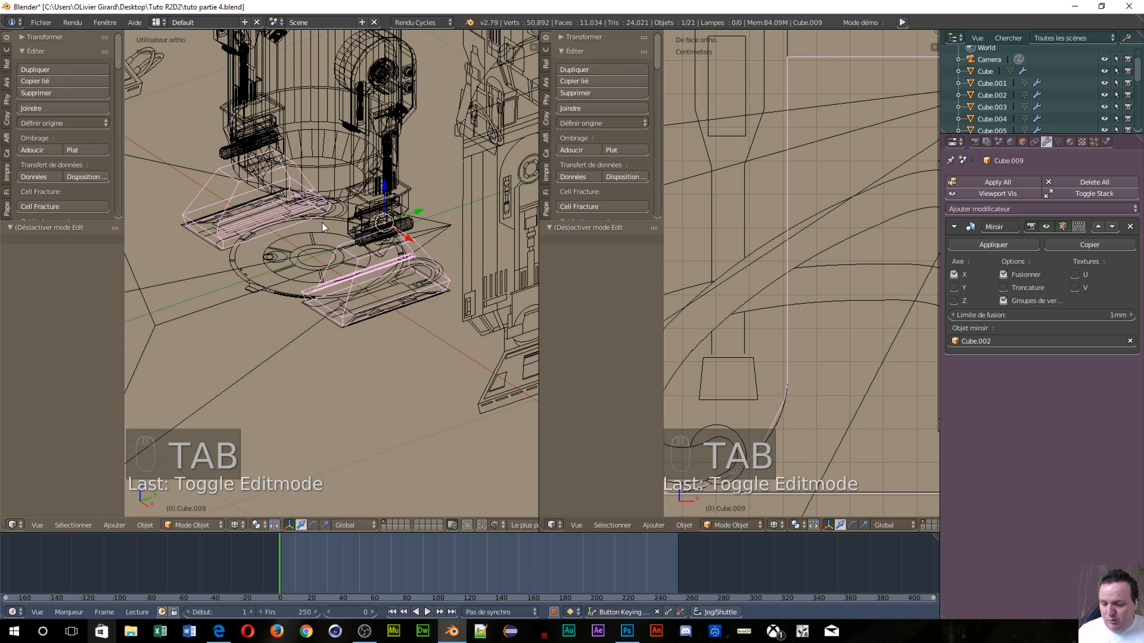
{"action": "key", "text": "z"}
{"action": "left_click", "coordinate": [327, 295]}
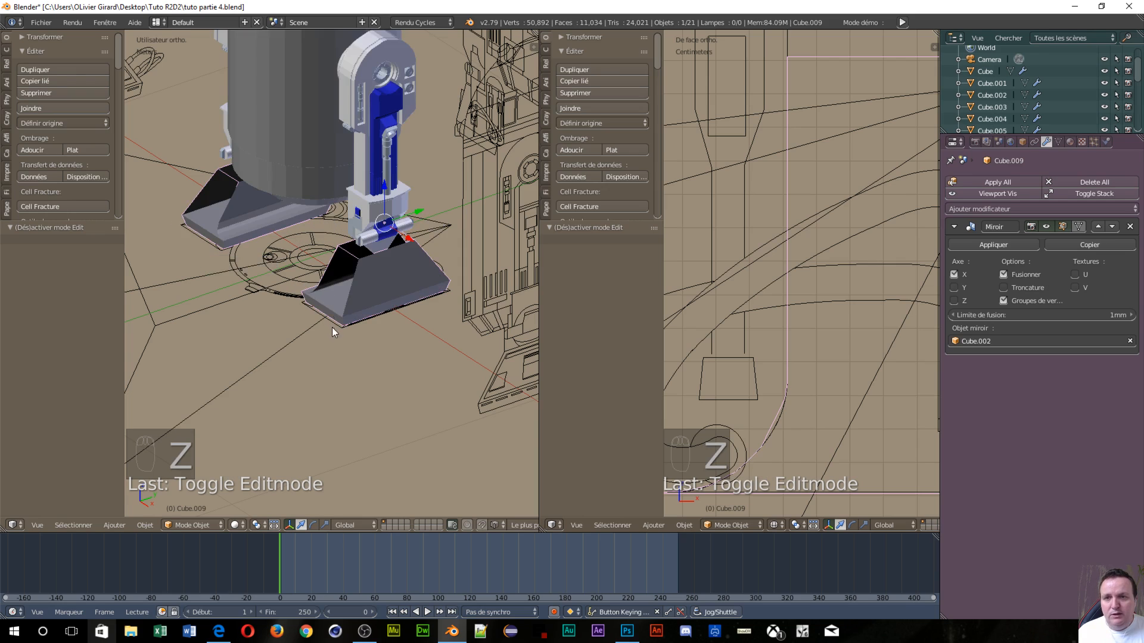
{"action": "scroll", "coordinate": [331, 327], "scroll_direction": "up", "scroll_amount": 3}
{"action": "mouse_move", "coordinate": [317, 327]}
{"action": "middle_mouse_down"}
{"action": "mouse_move", "coordinate": [383, 368]}
{"action": "mouse_move", "coordinate": [431, 360]}
{"action": "mouse_move", "coordinate": [479, 331]}
{"action": "mouse_move", "coordinate": [477, 281]}
{"action": "mouse_move", "coordinate": [399, 278]}
{"action": "mouse_move", "coordinate": [223, 331]}
{"action": "mouse_move", "coordinate": [523, 320]}
{"action": "mouse_move", "coordinate": [489, 315]}
{"action": "mouse_move", "coordinate": [505, 295]}
{"action": "mouse_move", "coordinate": [529, 294]}
{"action": "mouse_move", "coordinate": [245, 313]}
{"action": "mouse_move", "coordinate": [417, 299]}
{"action": "mouse_move", "coordinate": [367, 299]}
{"action": "mouse_move", "coordinate": [349, 263]}
{"action": "mouse_move", "coordinate": [330, 277]}
{"action": "mouse_move", "coordinate": [358, 206]}
{"action": "middle_mouse_up"}
{"action": "middle_click_drag", "start_coordinate": [373, 256], "coordinate": [288, 310]}
{"action": "scroll", "coordinate": [276, 312], "scroll_direction": "down", "scroll_amount": 6}
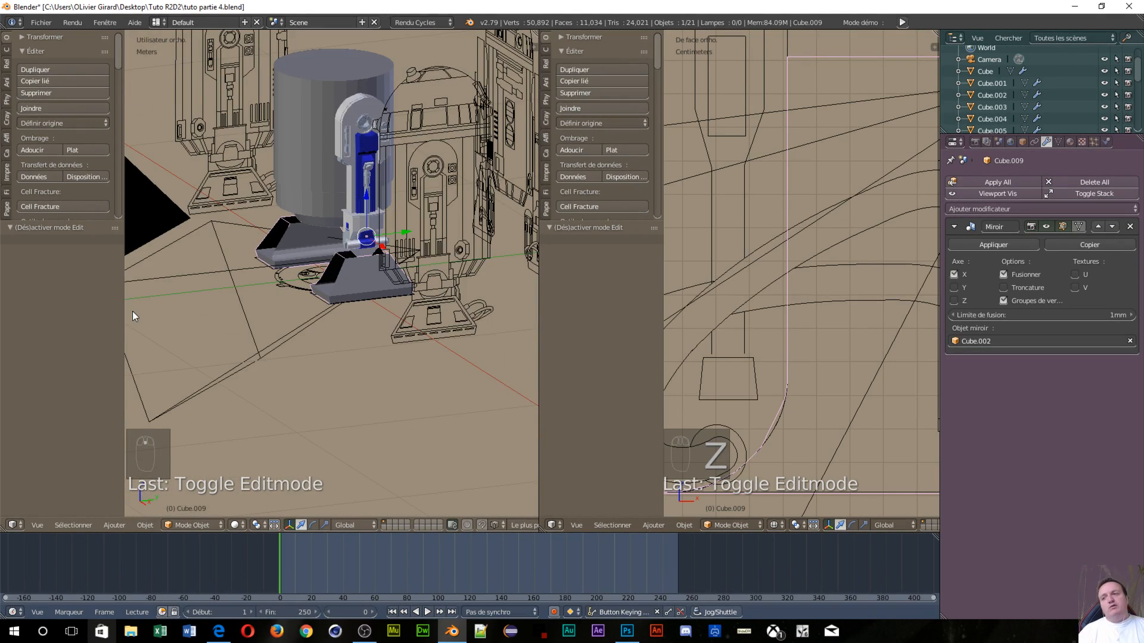